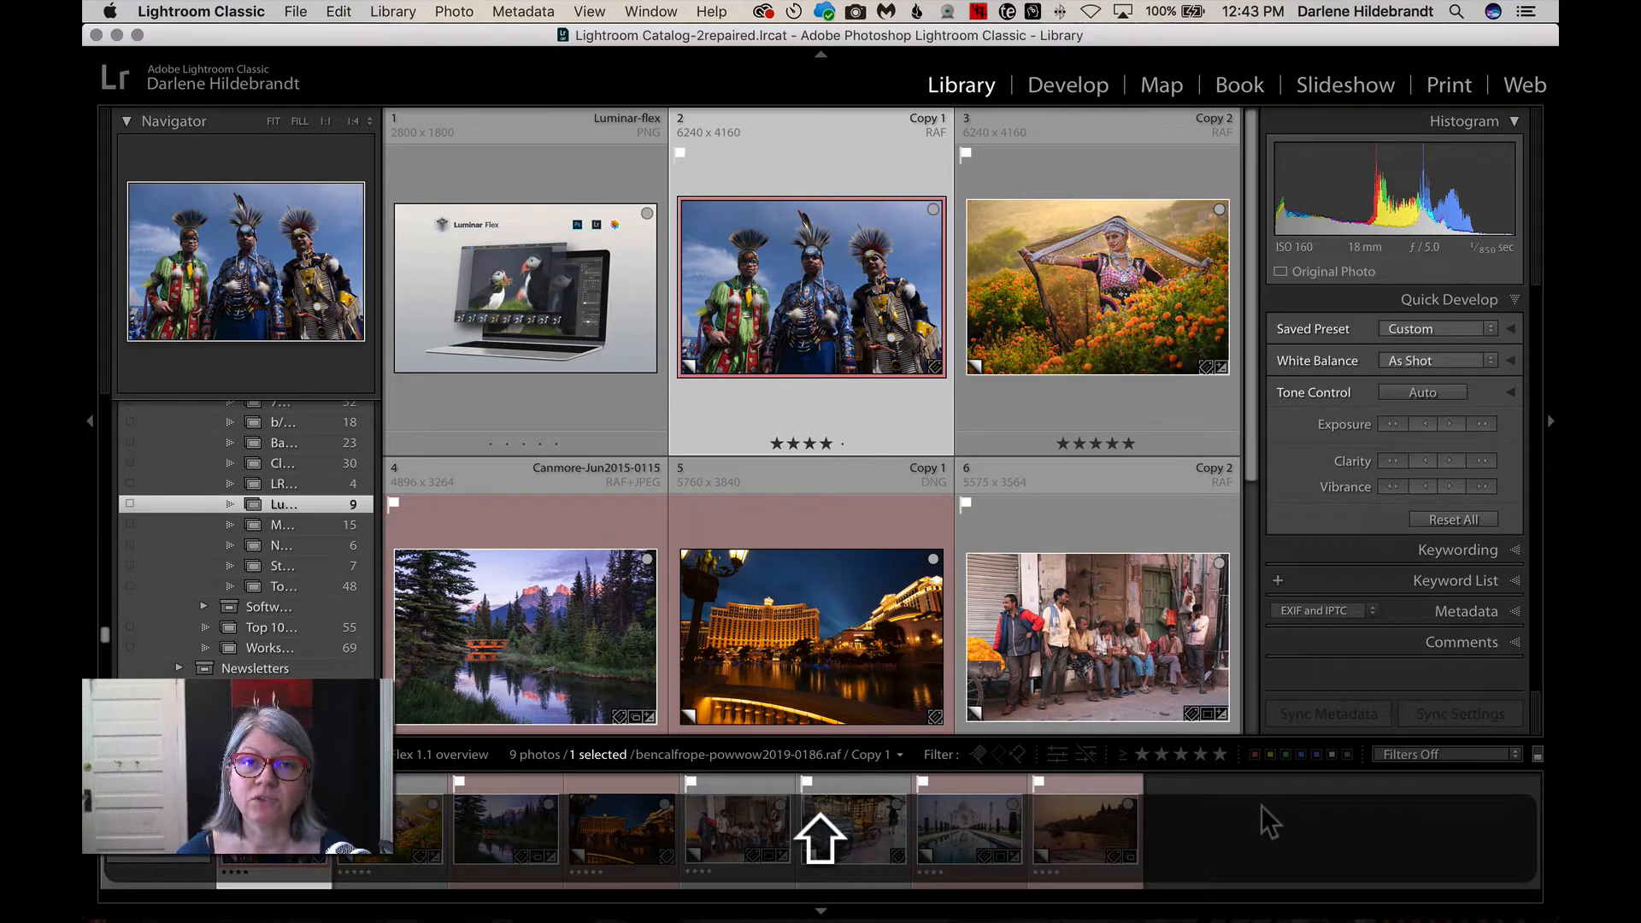
Hide all panels around the photo grid and check the commands available for the powwow photo.
key("shift+Tab")
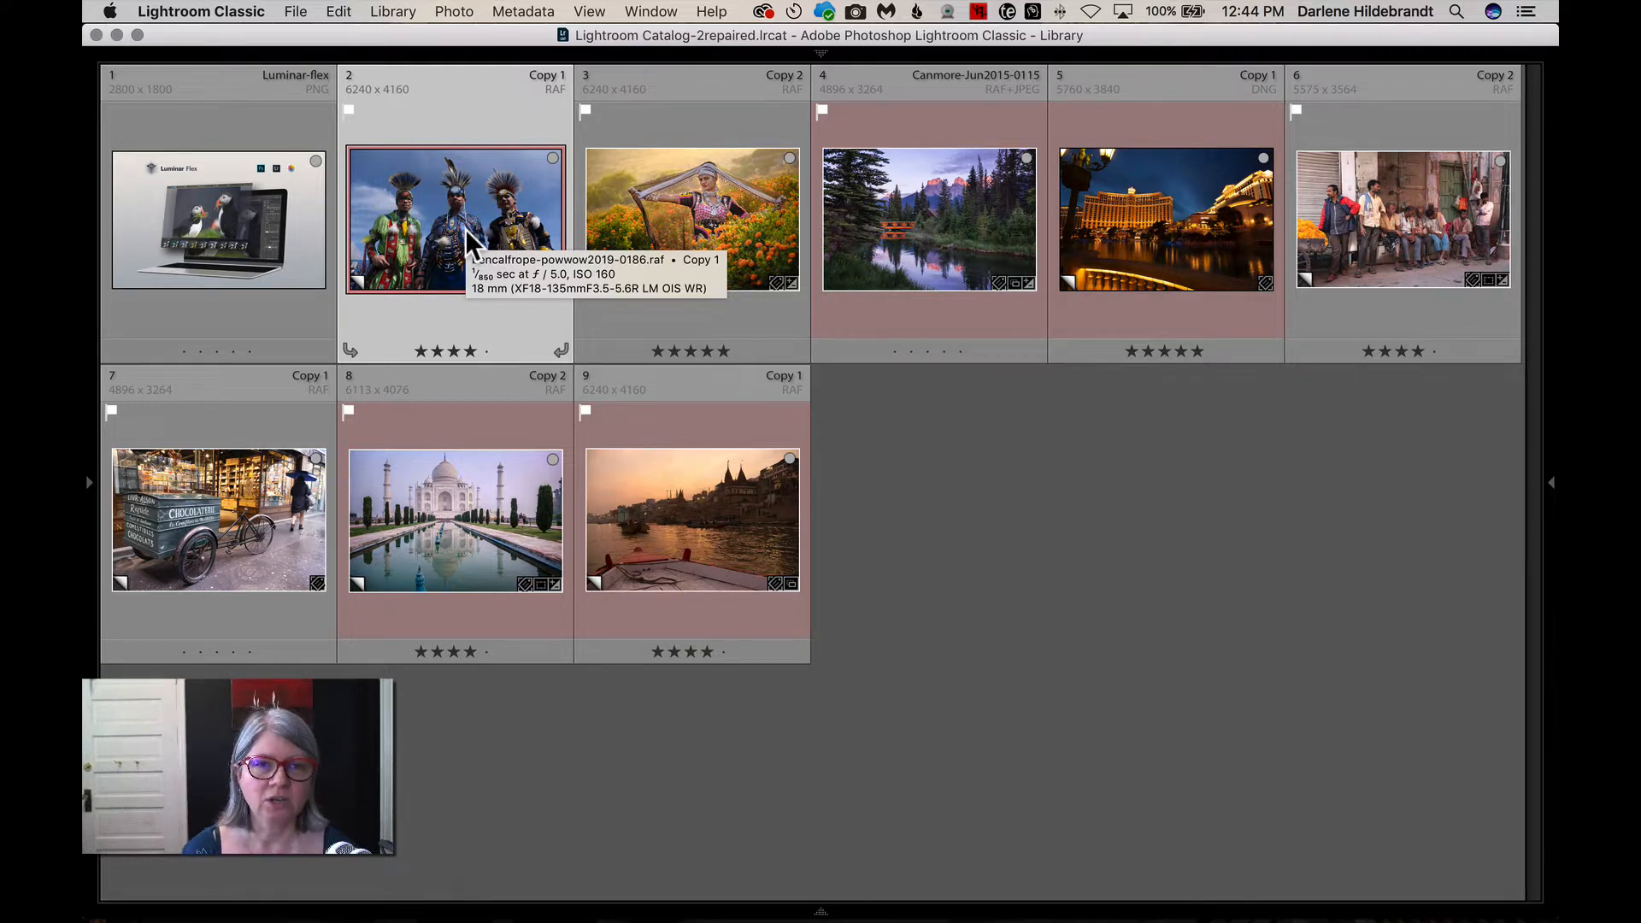
right_click(443, 129)
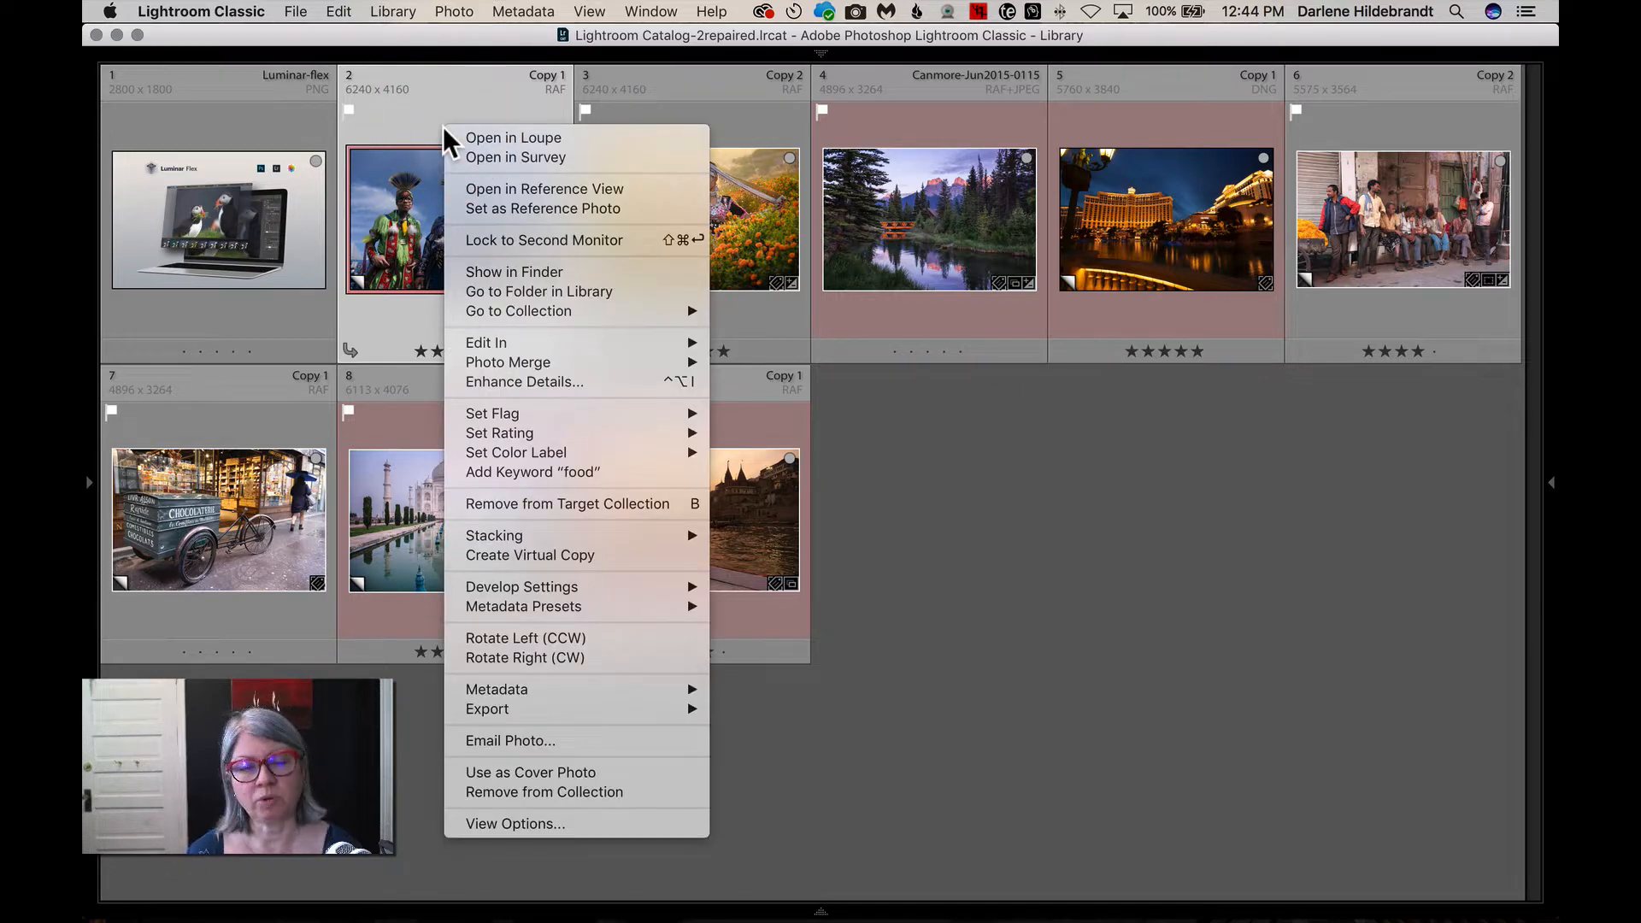
mouse_move(561, 715)
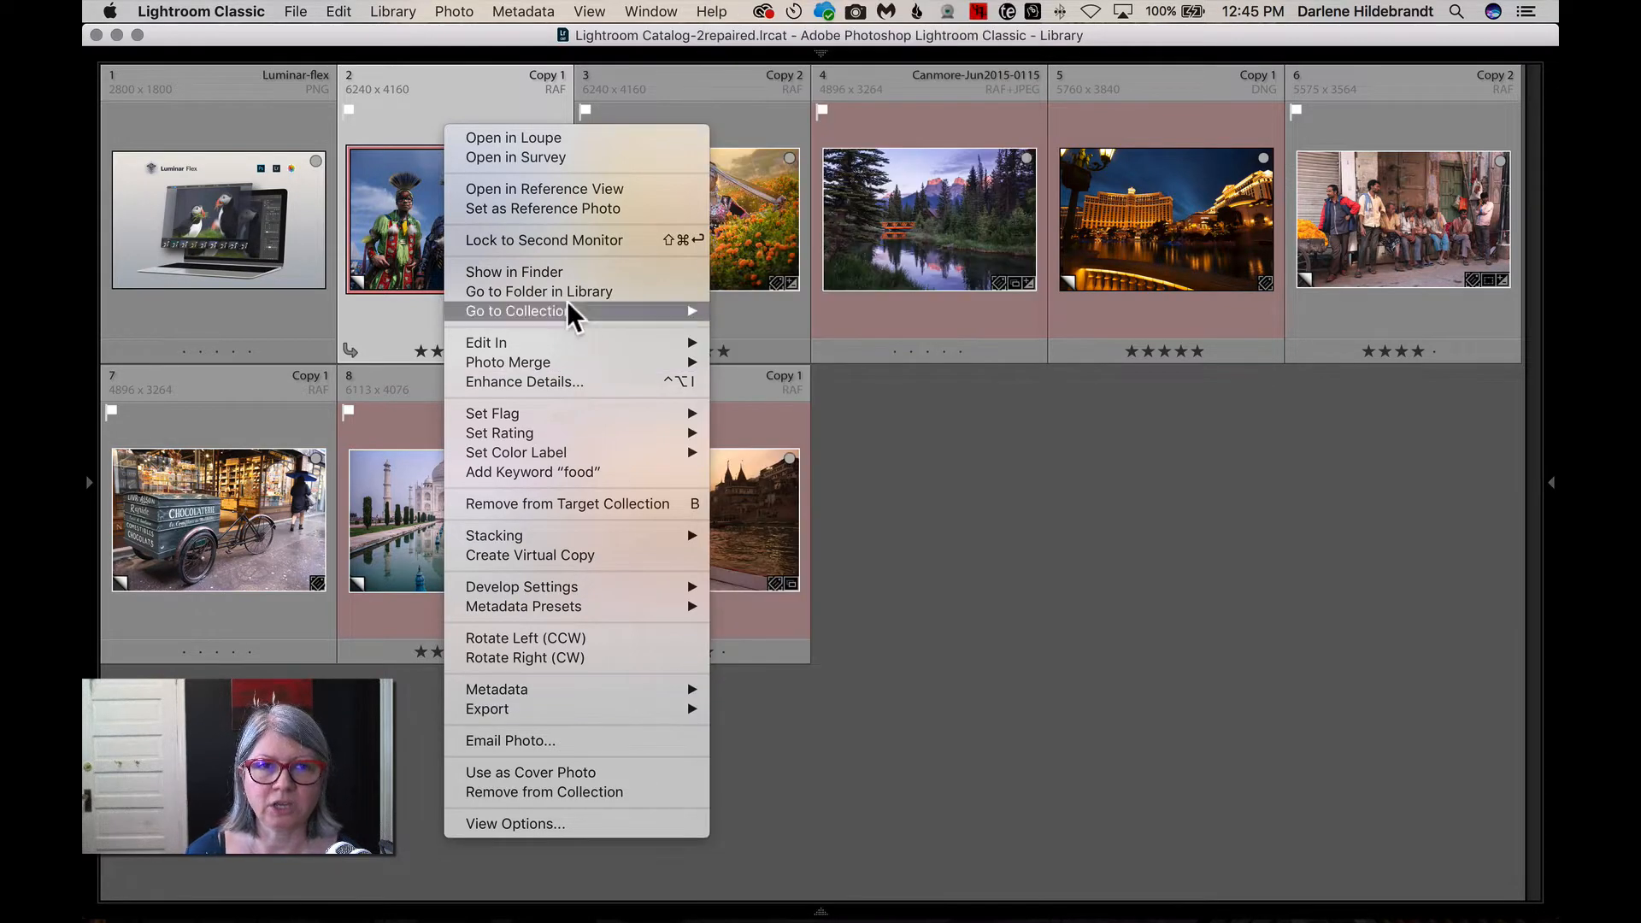
left_click(396, 121)
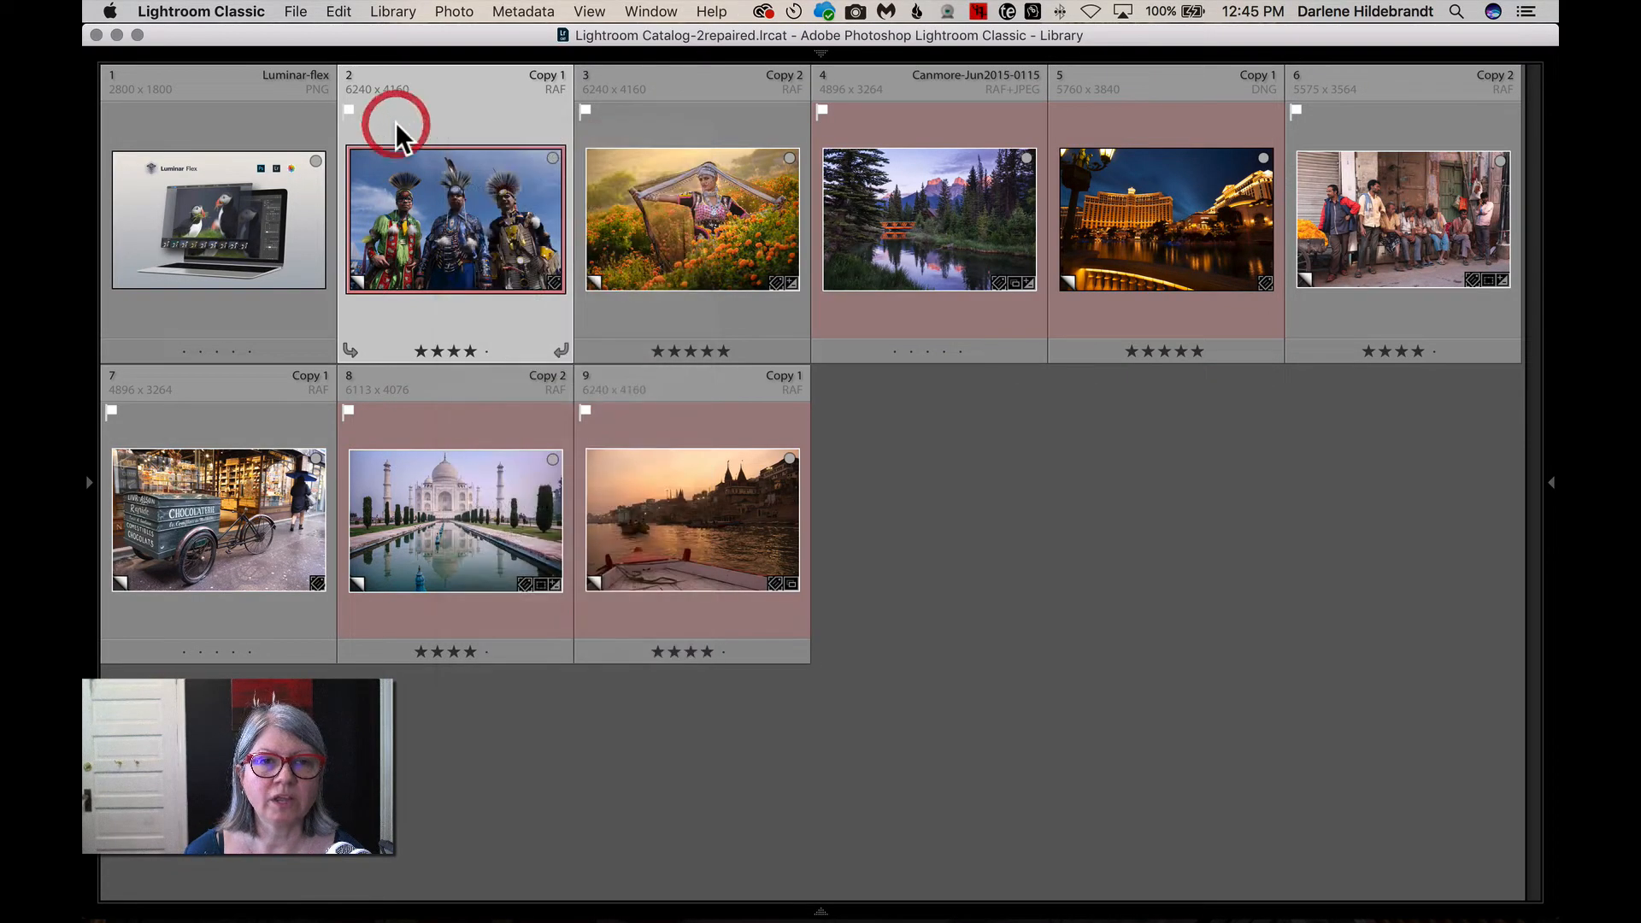
Transfer the selected powwow photo from Lightroom to Luminar Flex through the plug-in extras.
left_click(295, 12)
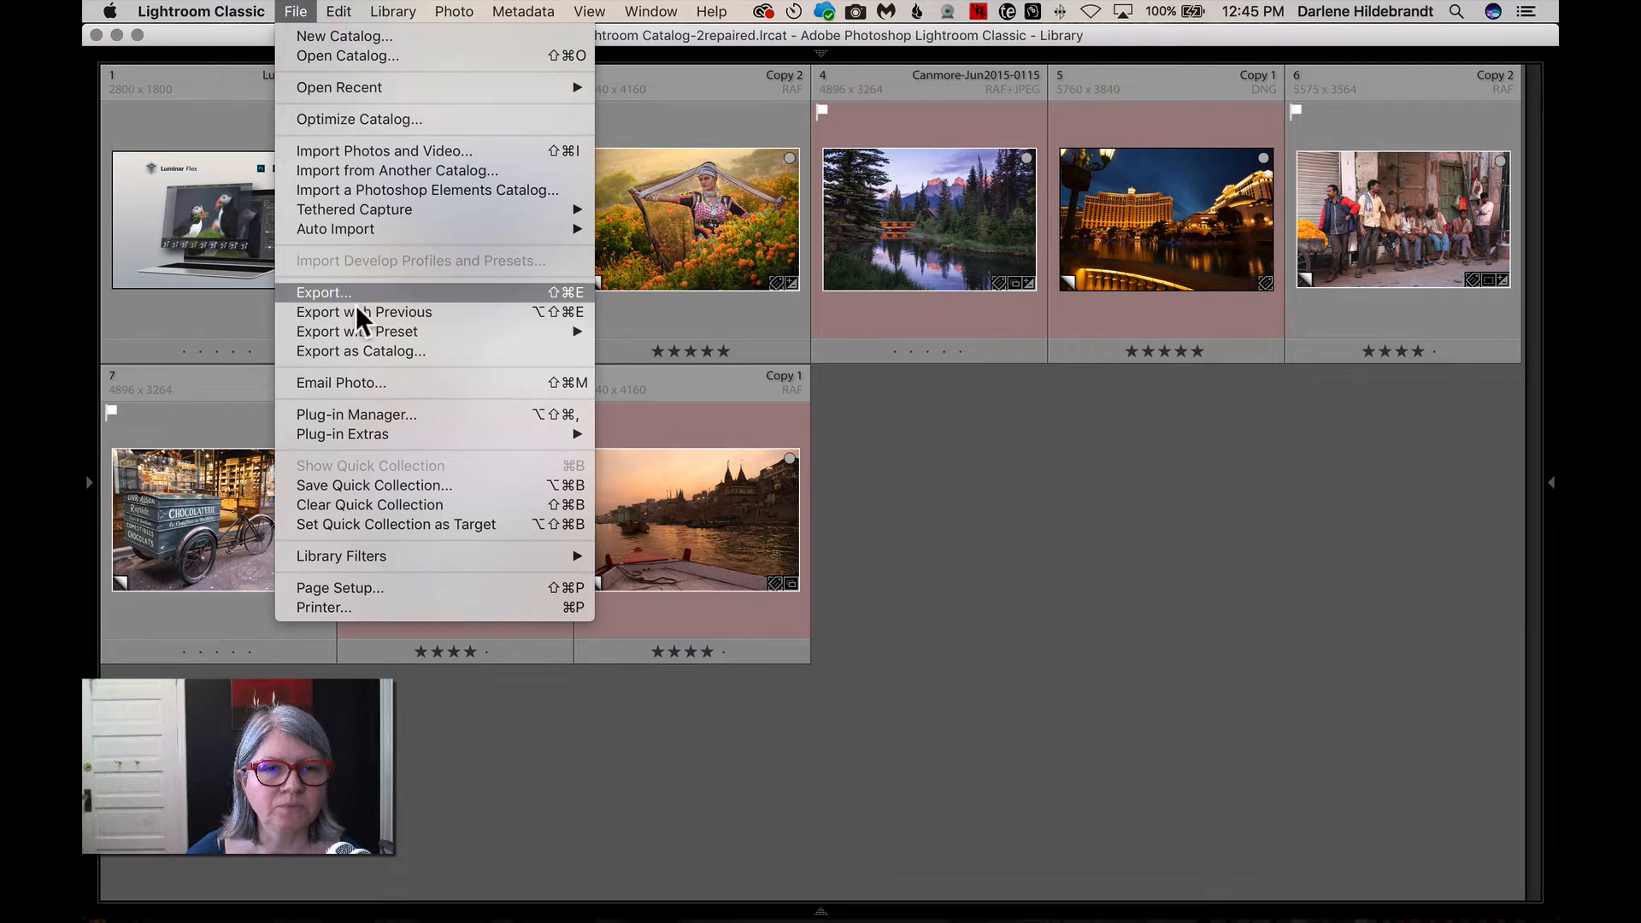
mouse_move(401, 429)
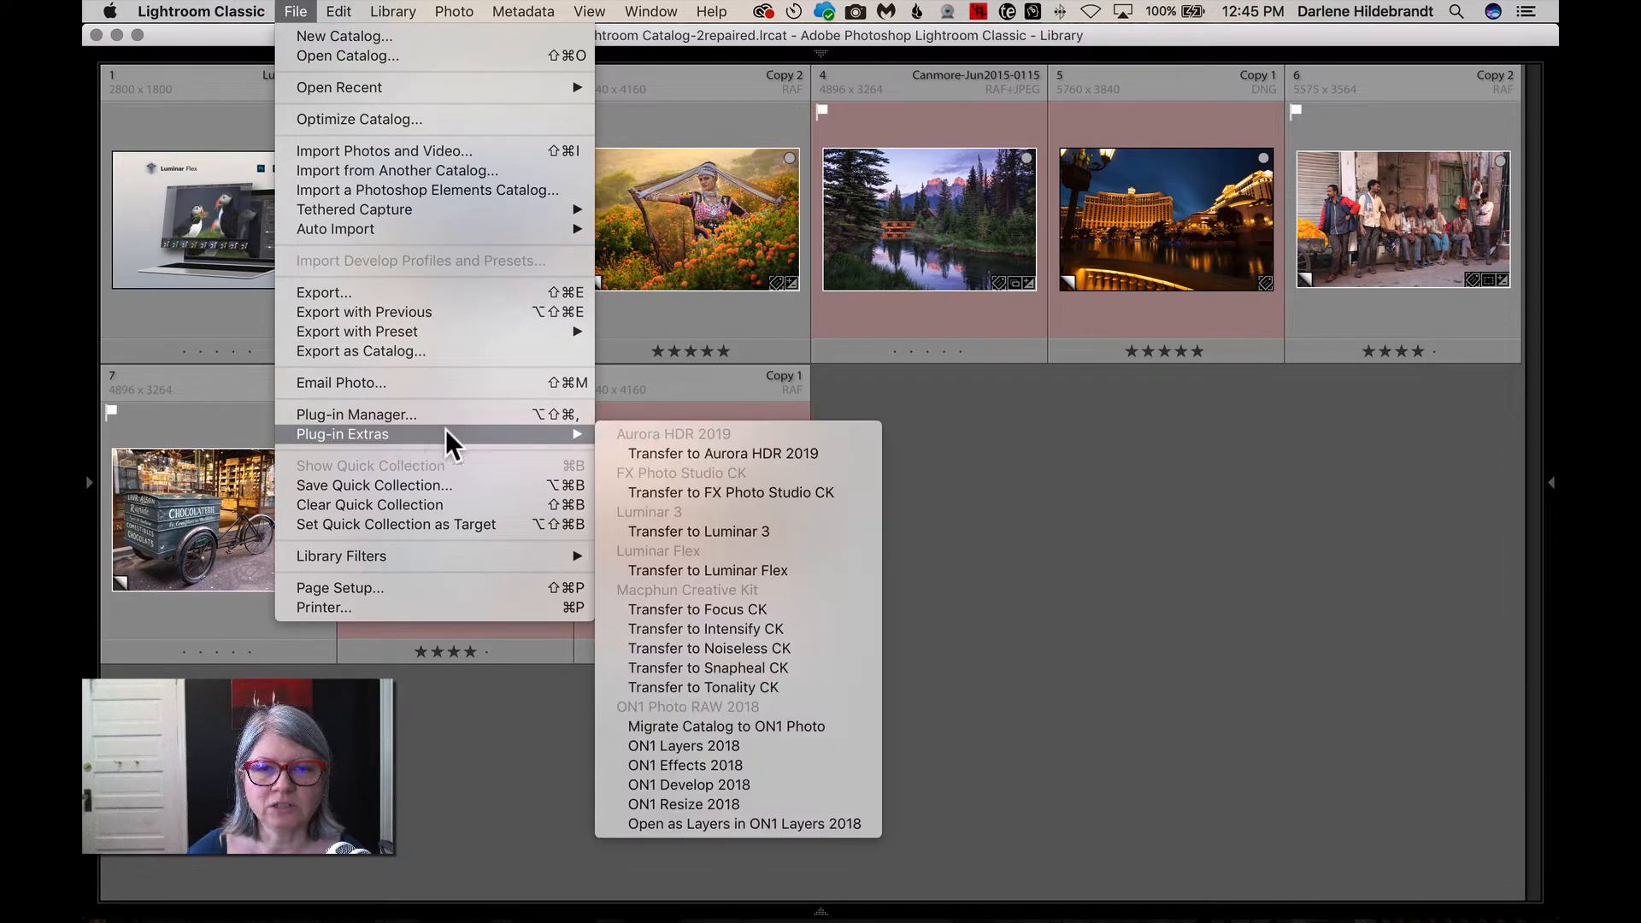
left_click(817, 568)
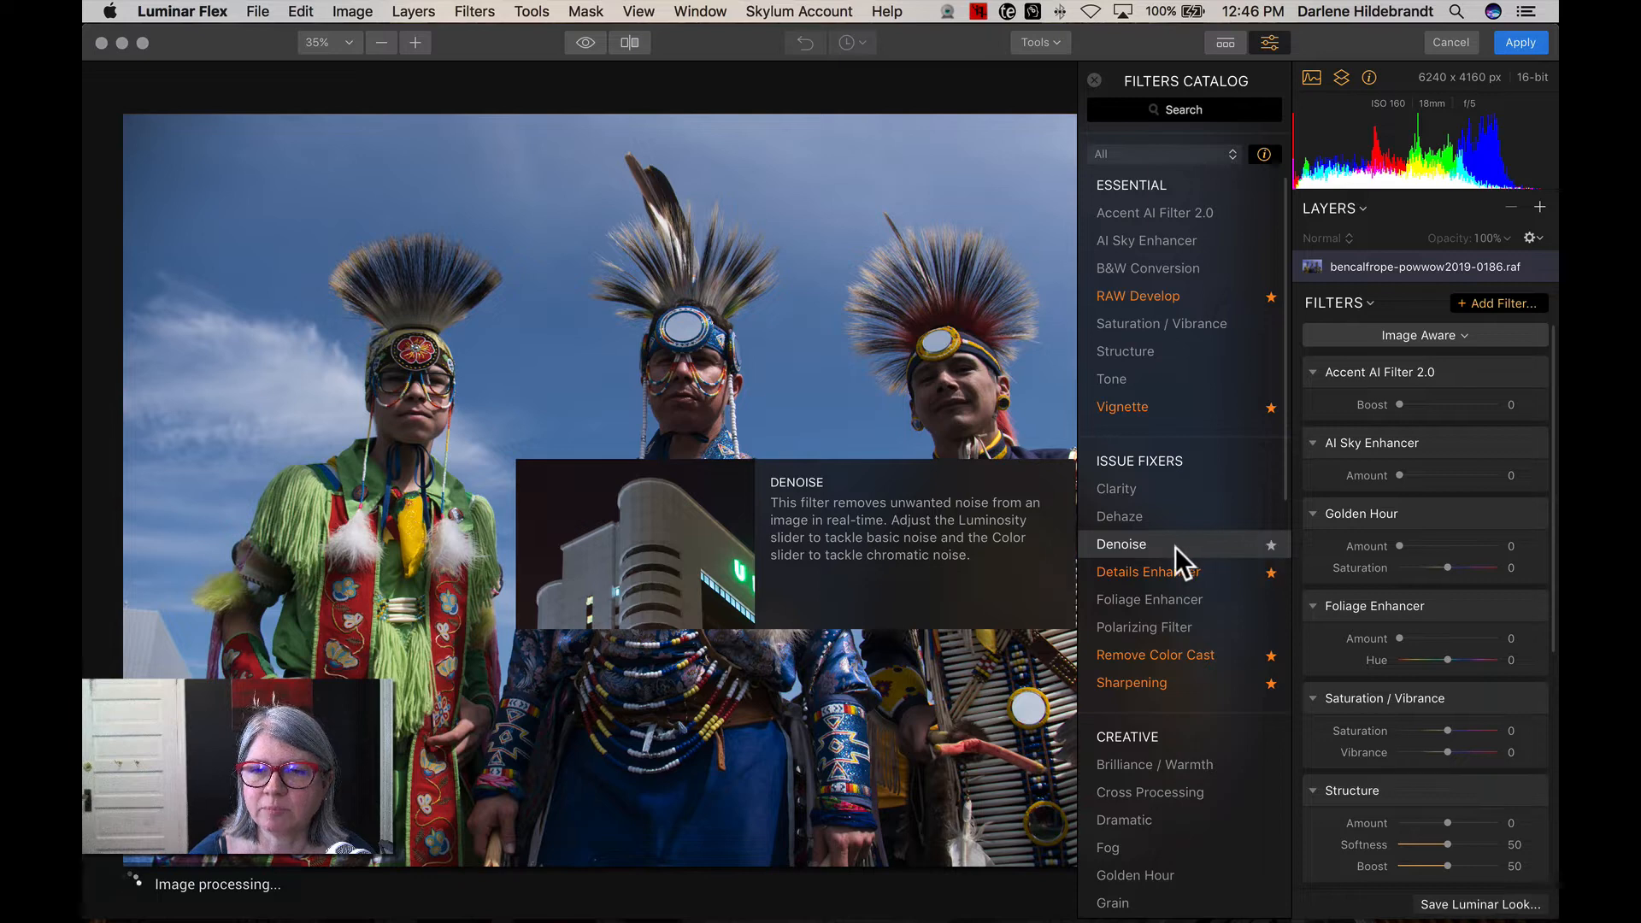
Mark the Denoise filter as a favorite and look through the rest of the filters catalog.
left_click(1105, 542)
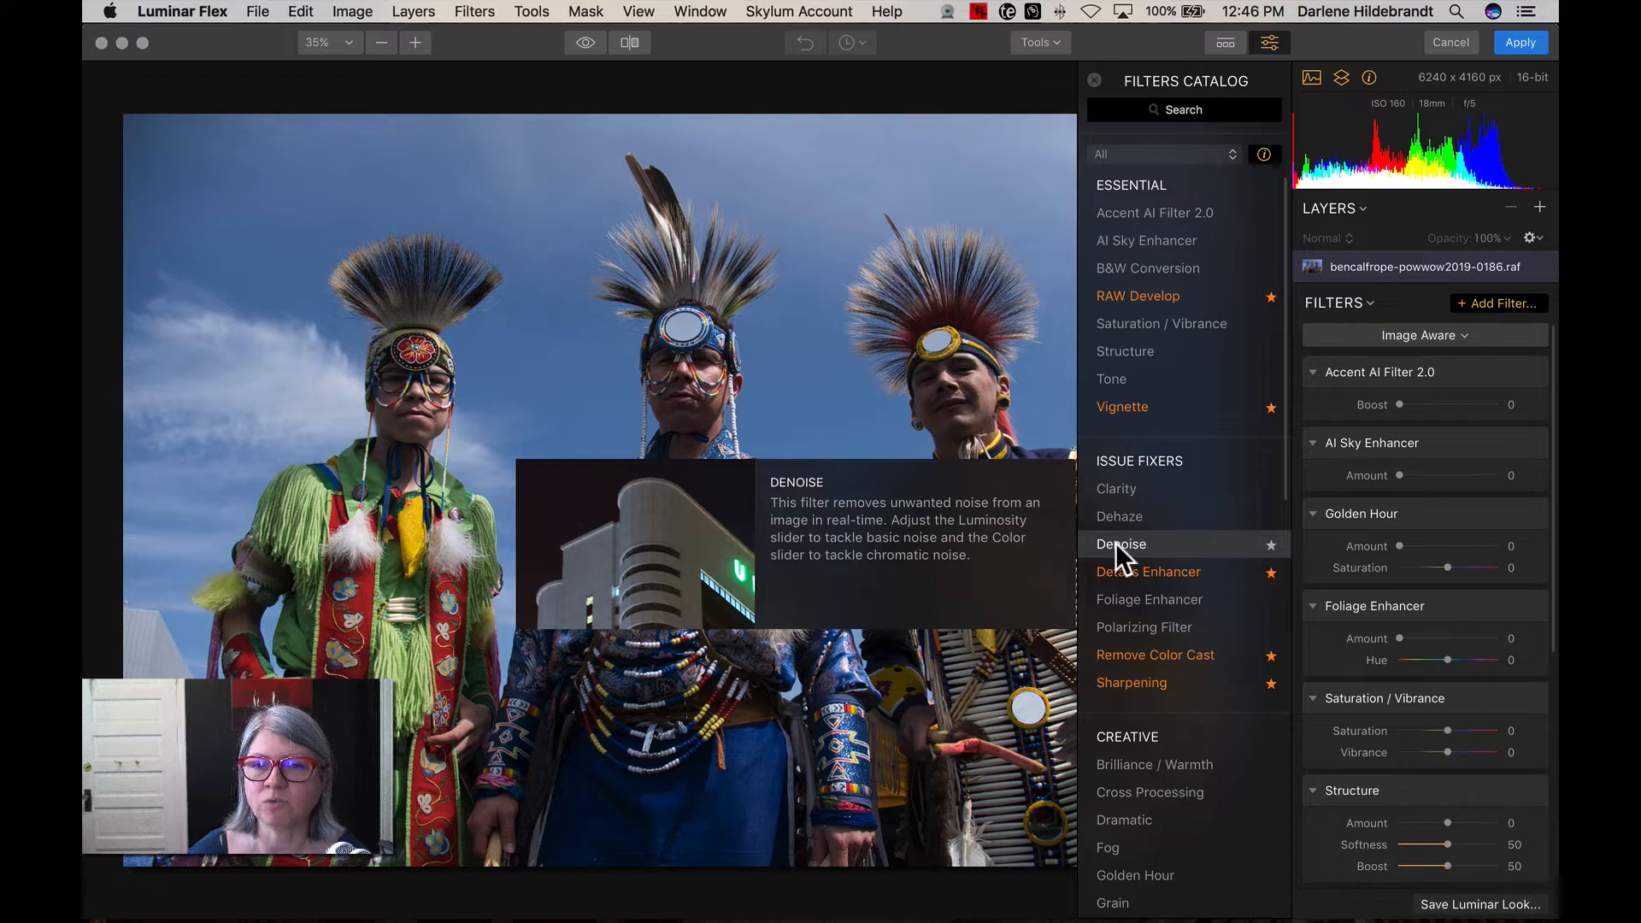
left_click(1273, 546)
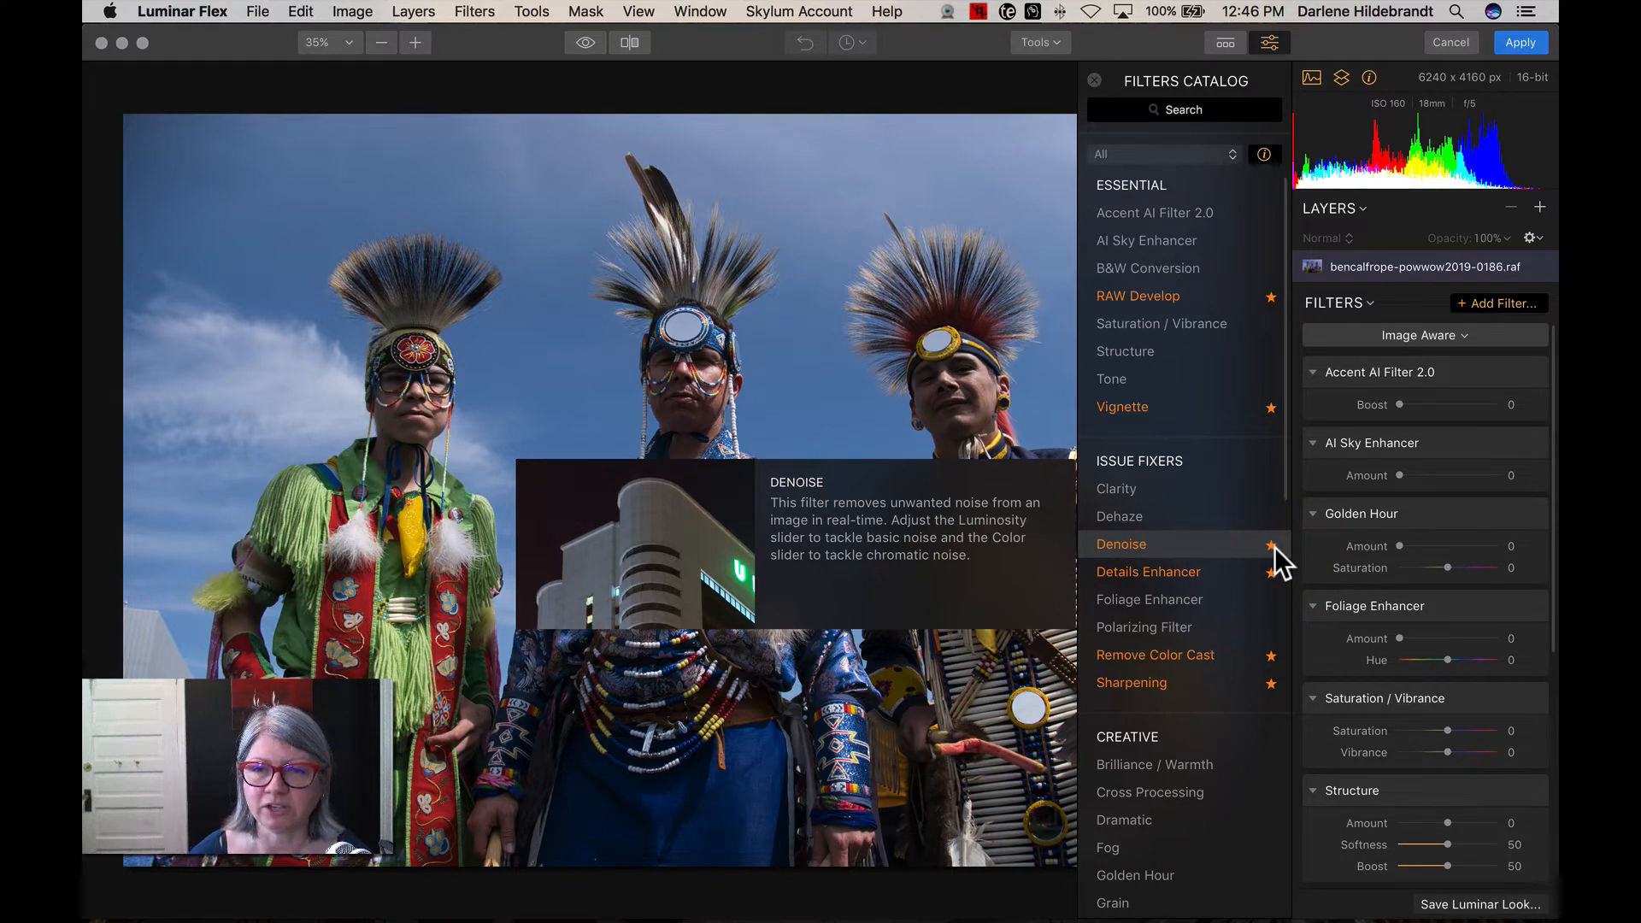
scroll(1176, 335, "down", 1)
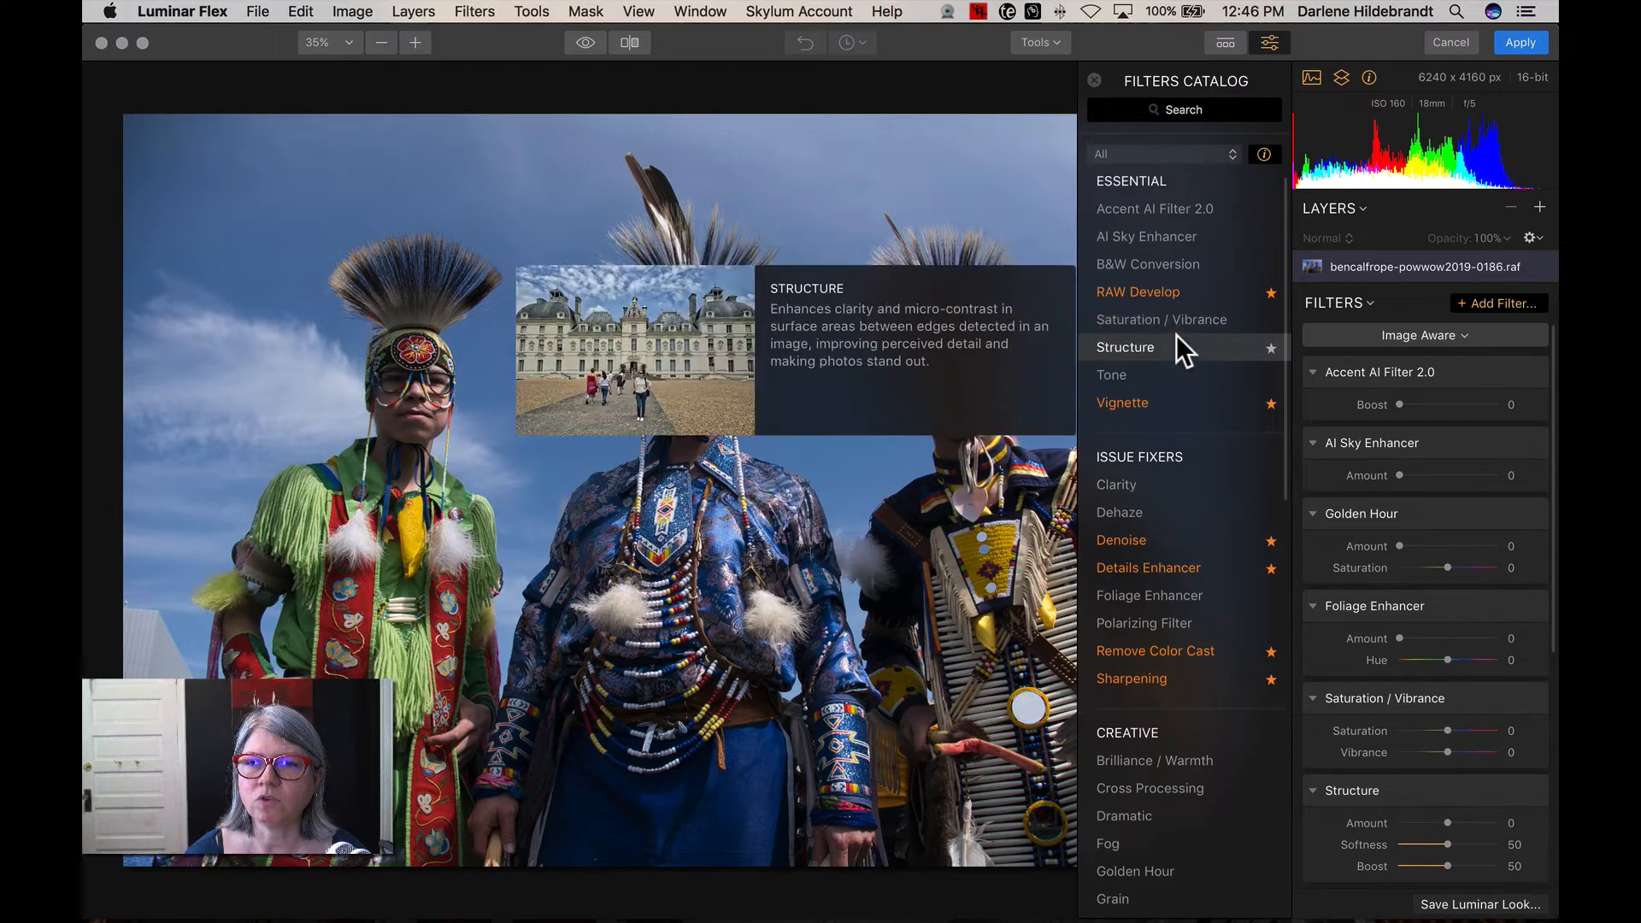
scroll(1176, 335, "up", 1)
scroll(1176, 336, "down", 4)
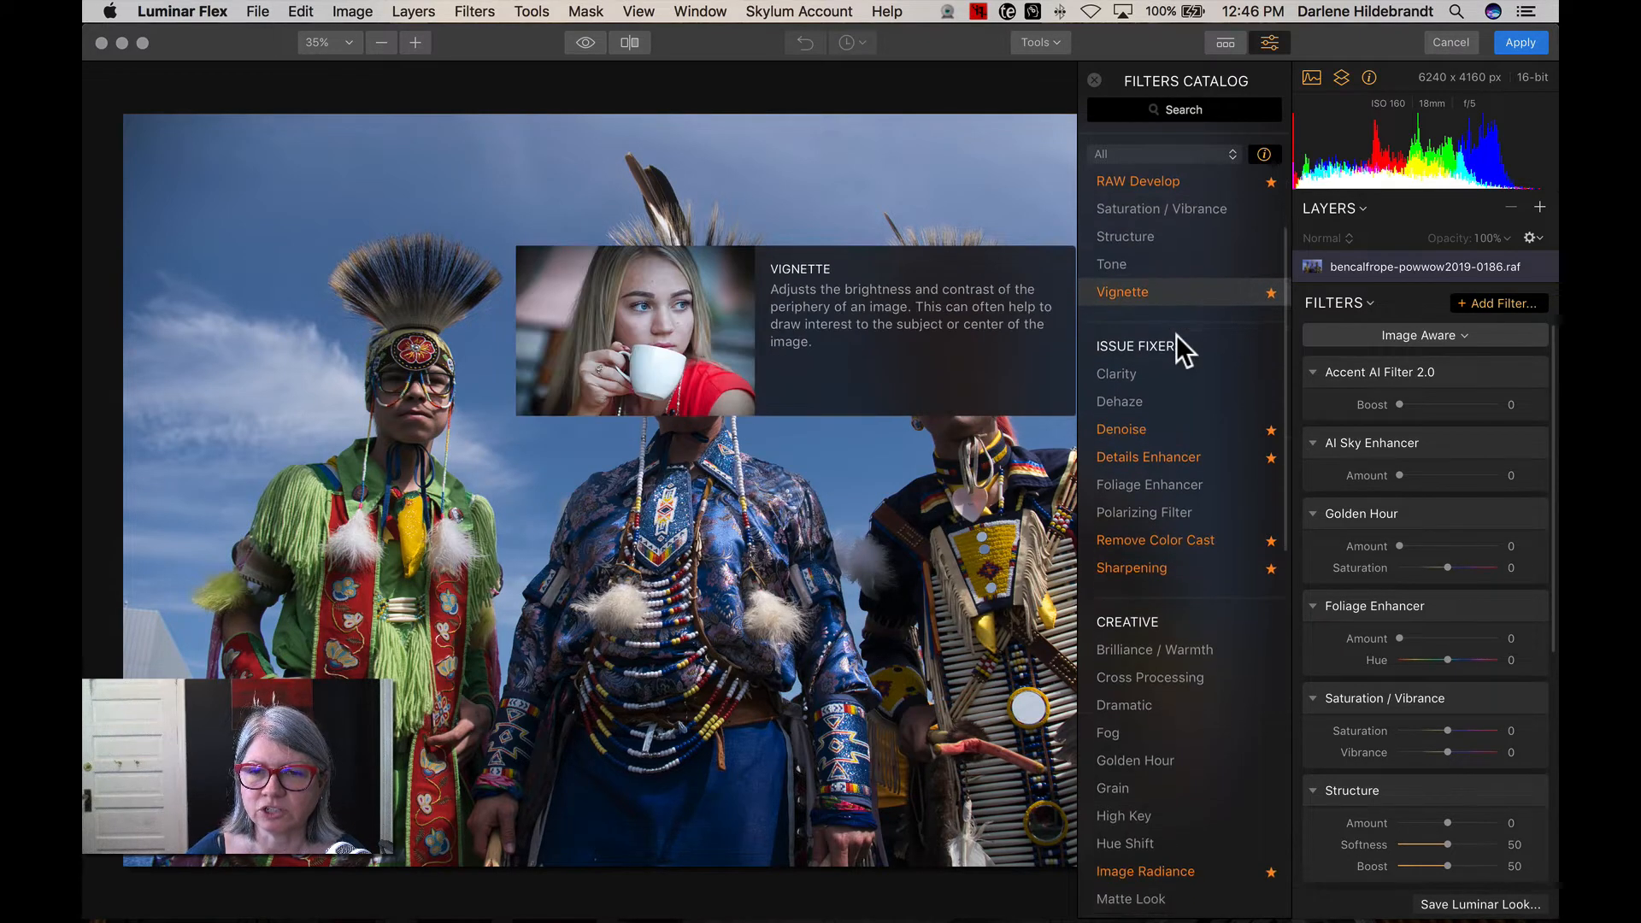
scroll(1177, 335, "down", 15)
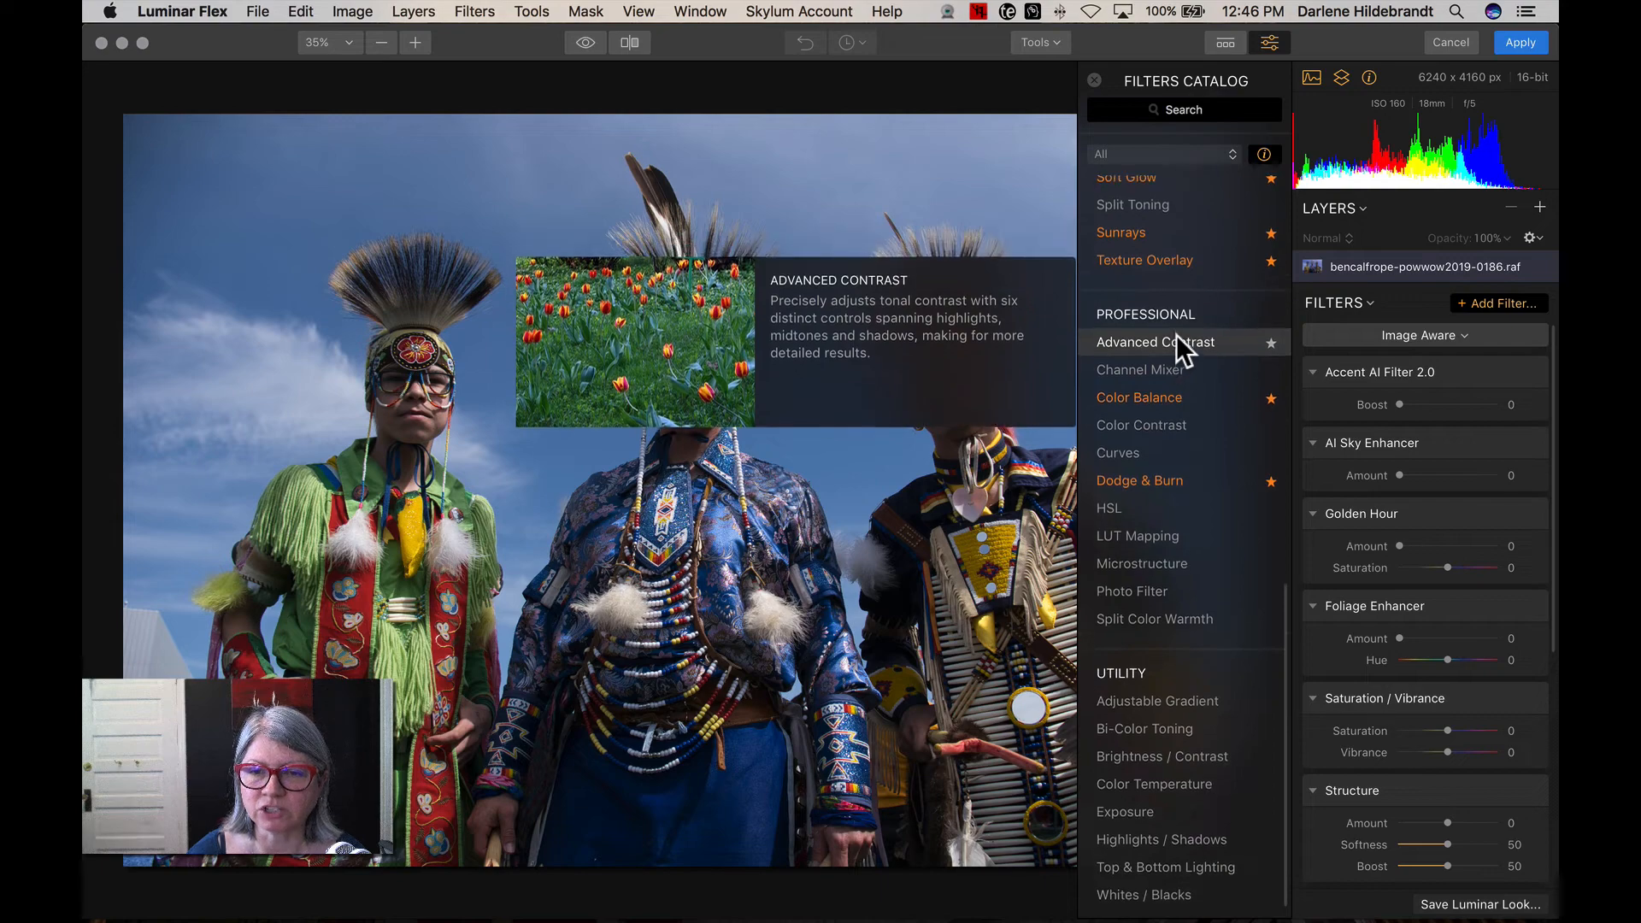
scroll(1176, 335, "up", 15)
Narrow the filters catalog to Favorites and to Recent to review each list, and close the catalog.
left_click(1135, 153)
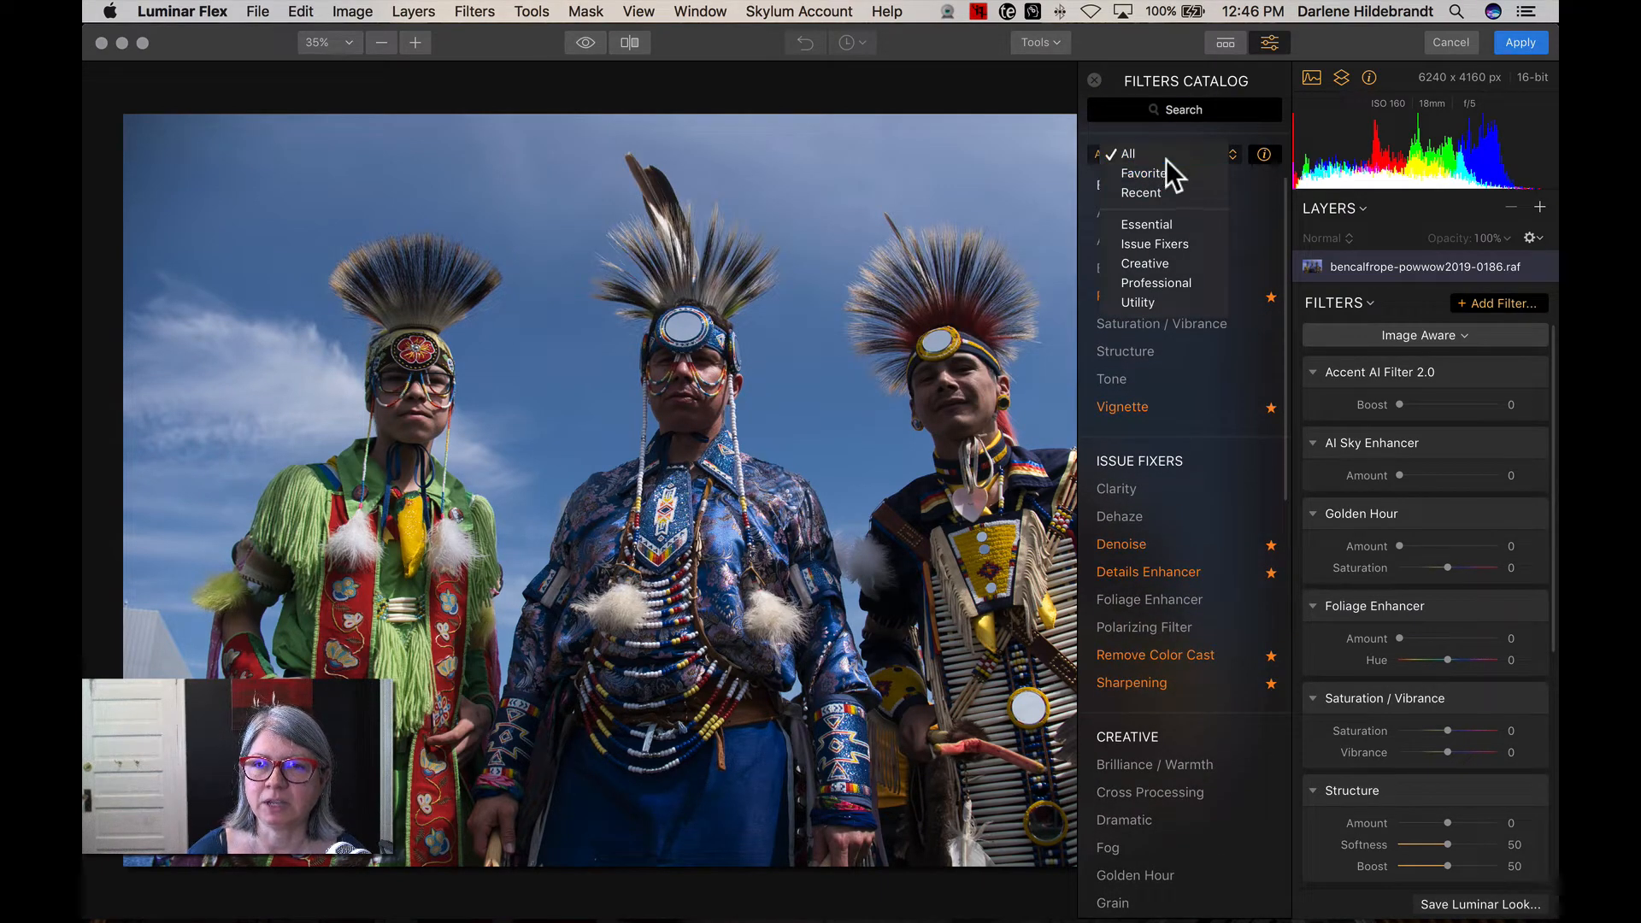
left_click(1158, 171)
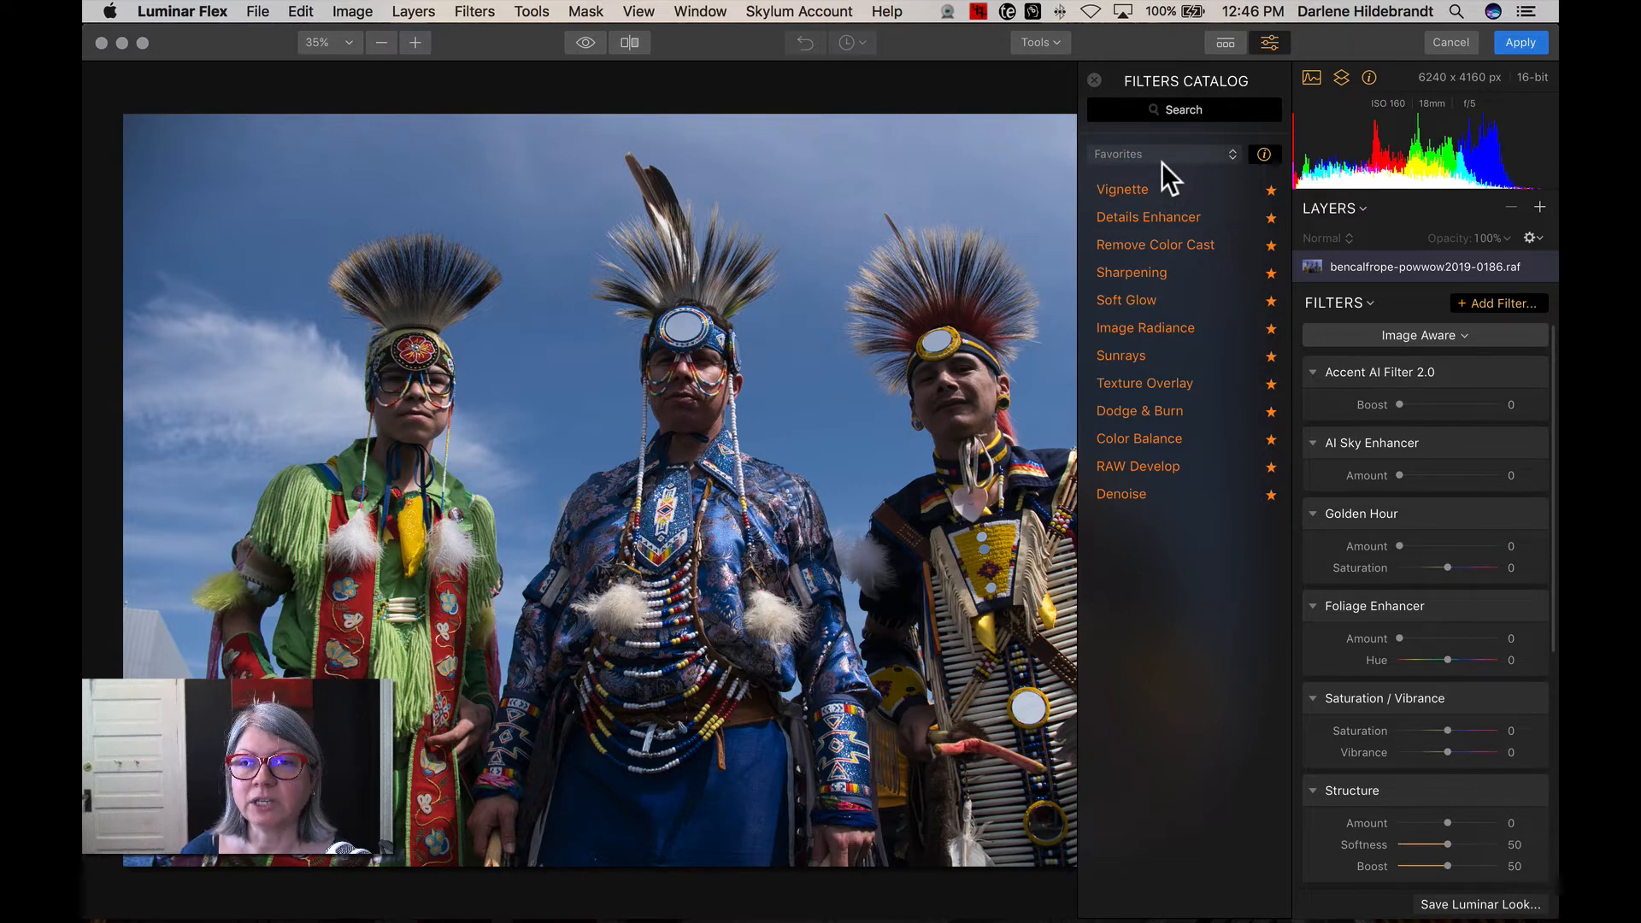
left_click(1161, 152)
left_click(1163, 171)
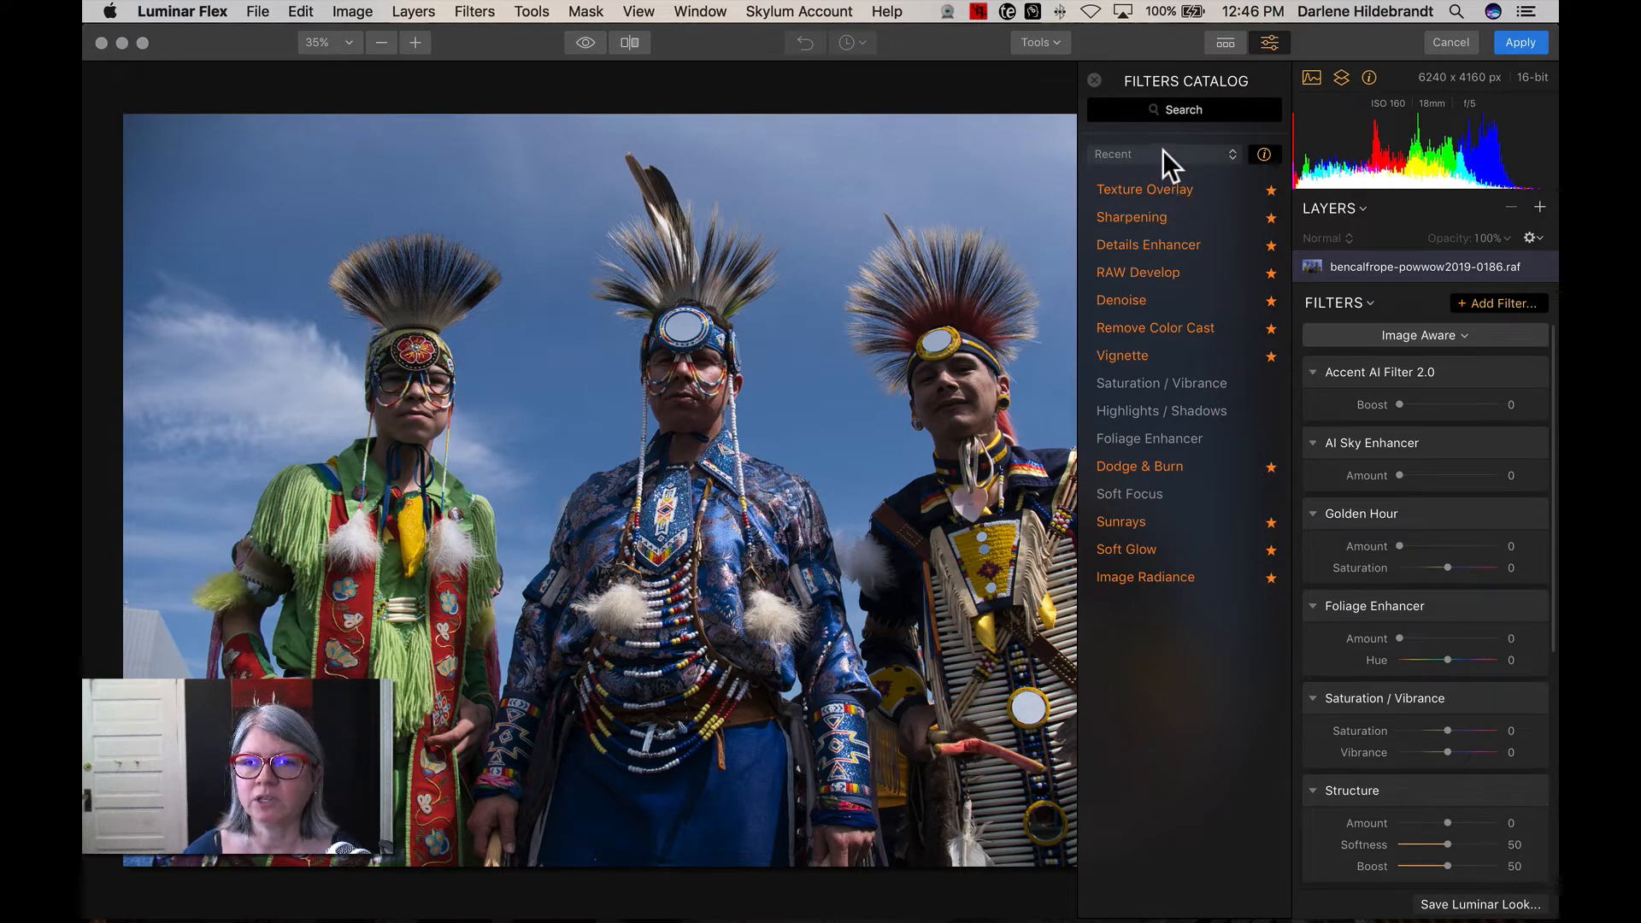
left_click(1095, 80)
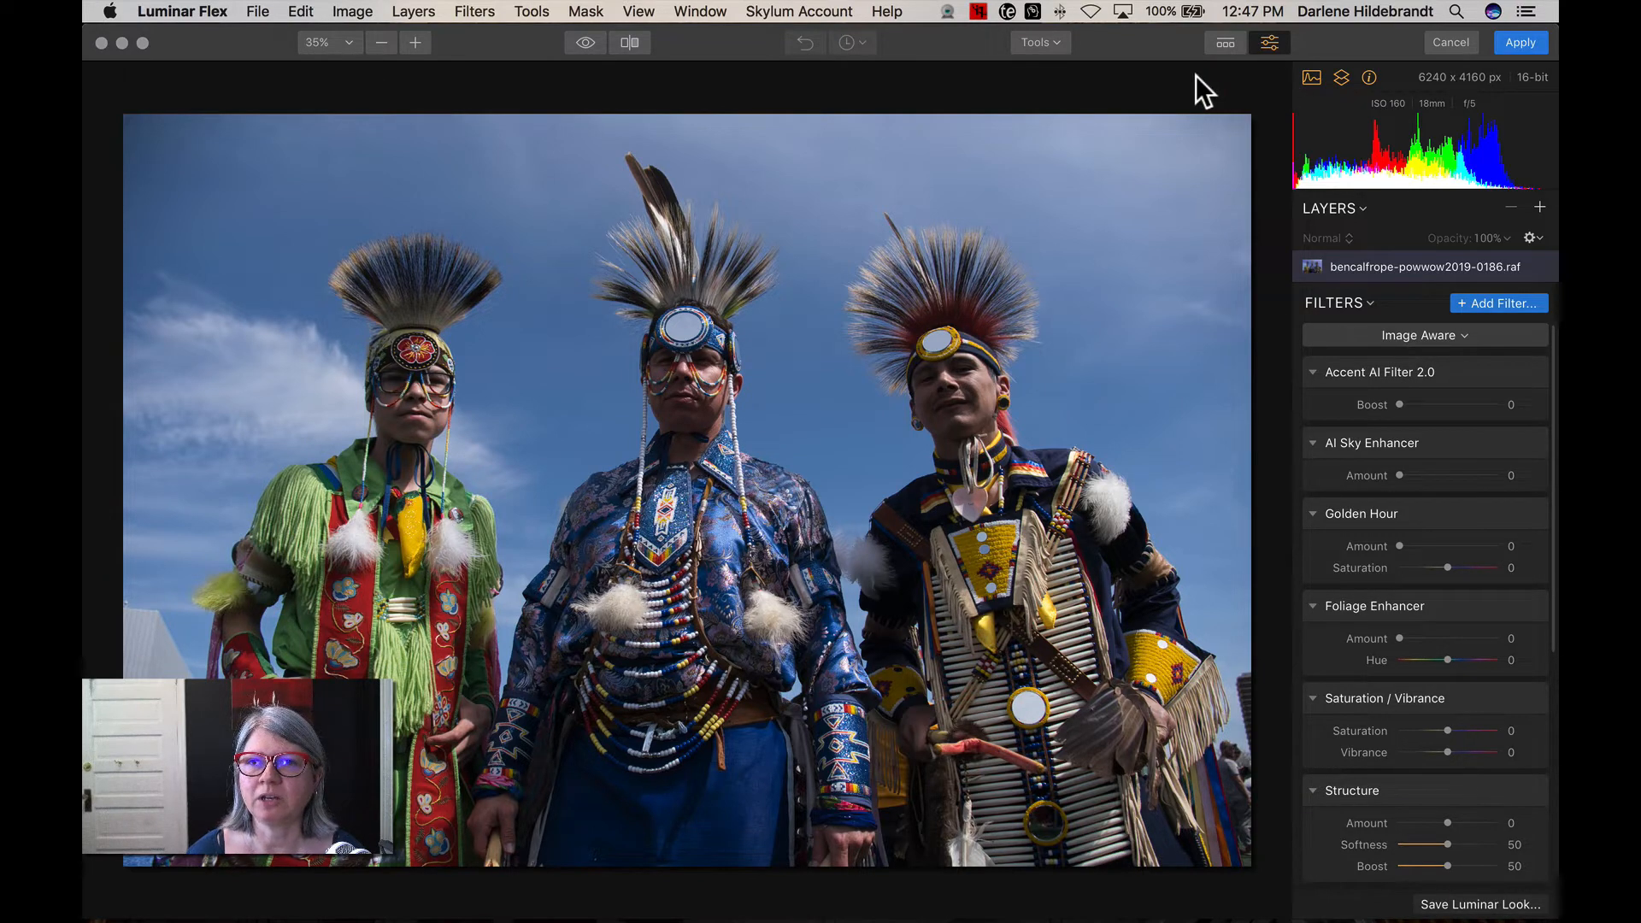
Hide and restore the filters side panel, and show and hide the strip of Luminar Looks presets.
left_click(1264, 42)
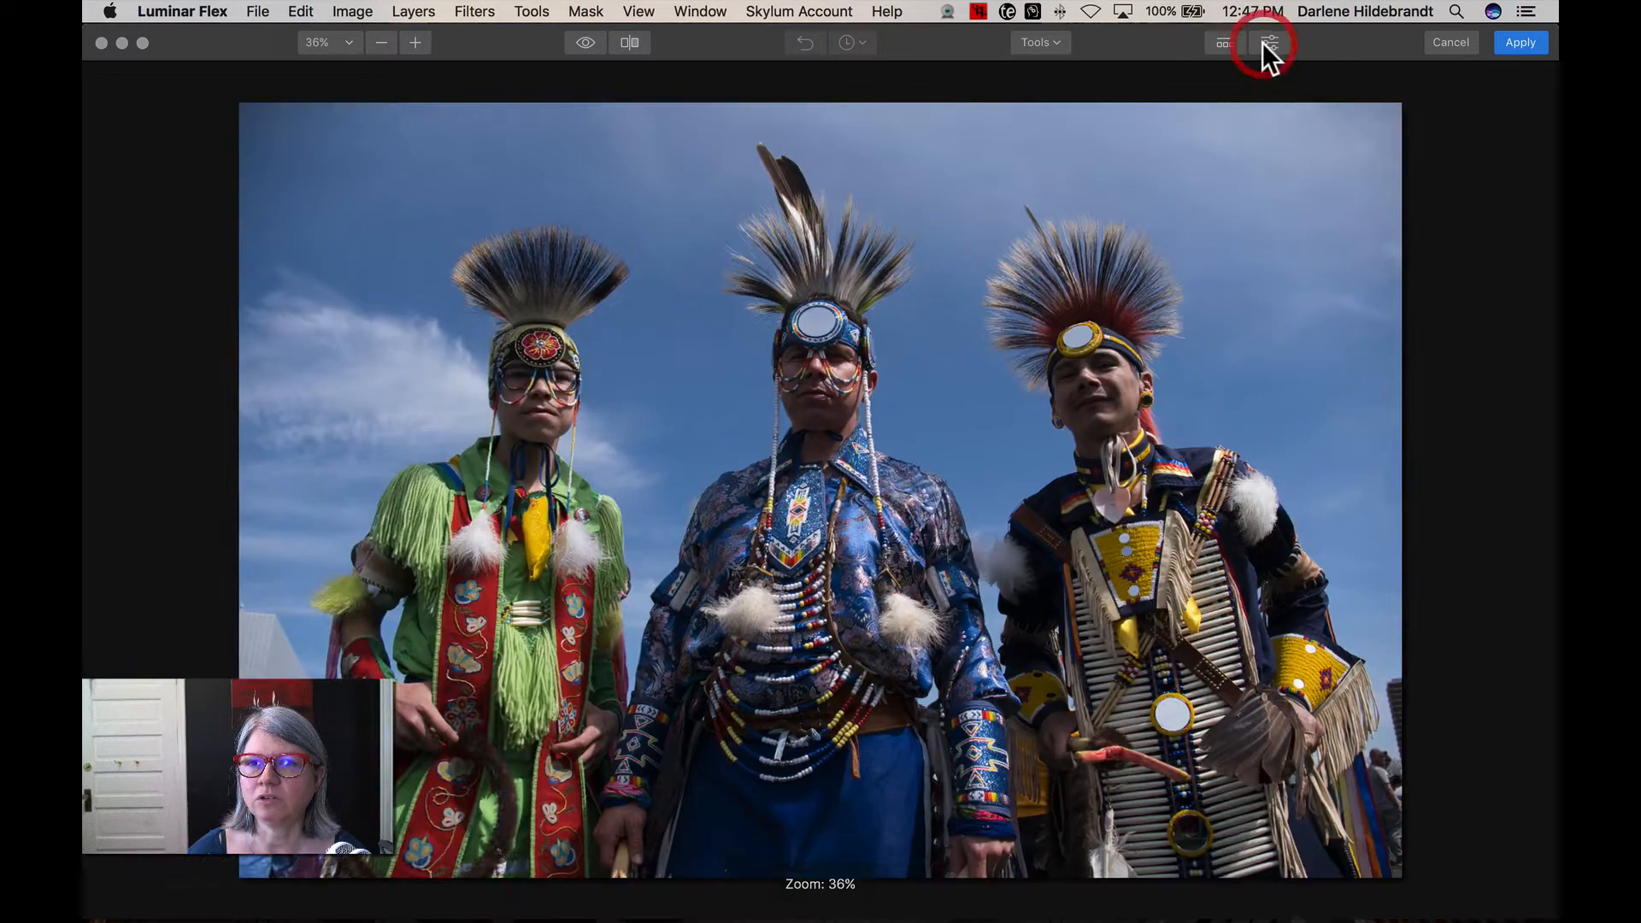
left_click(1264, 42)
left_click(1229, 43)
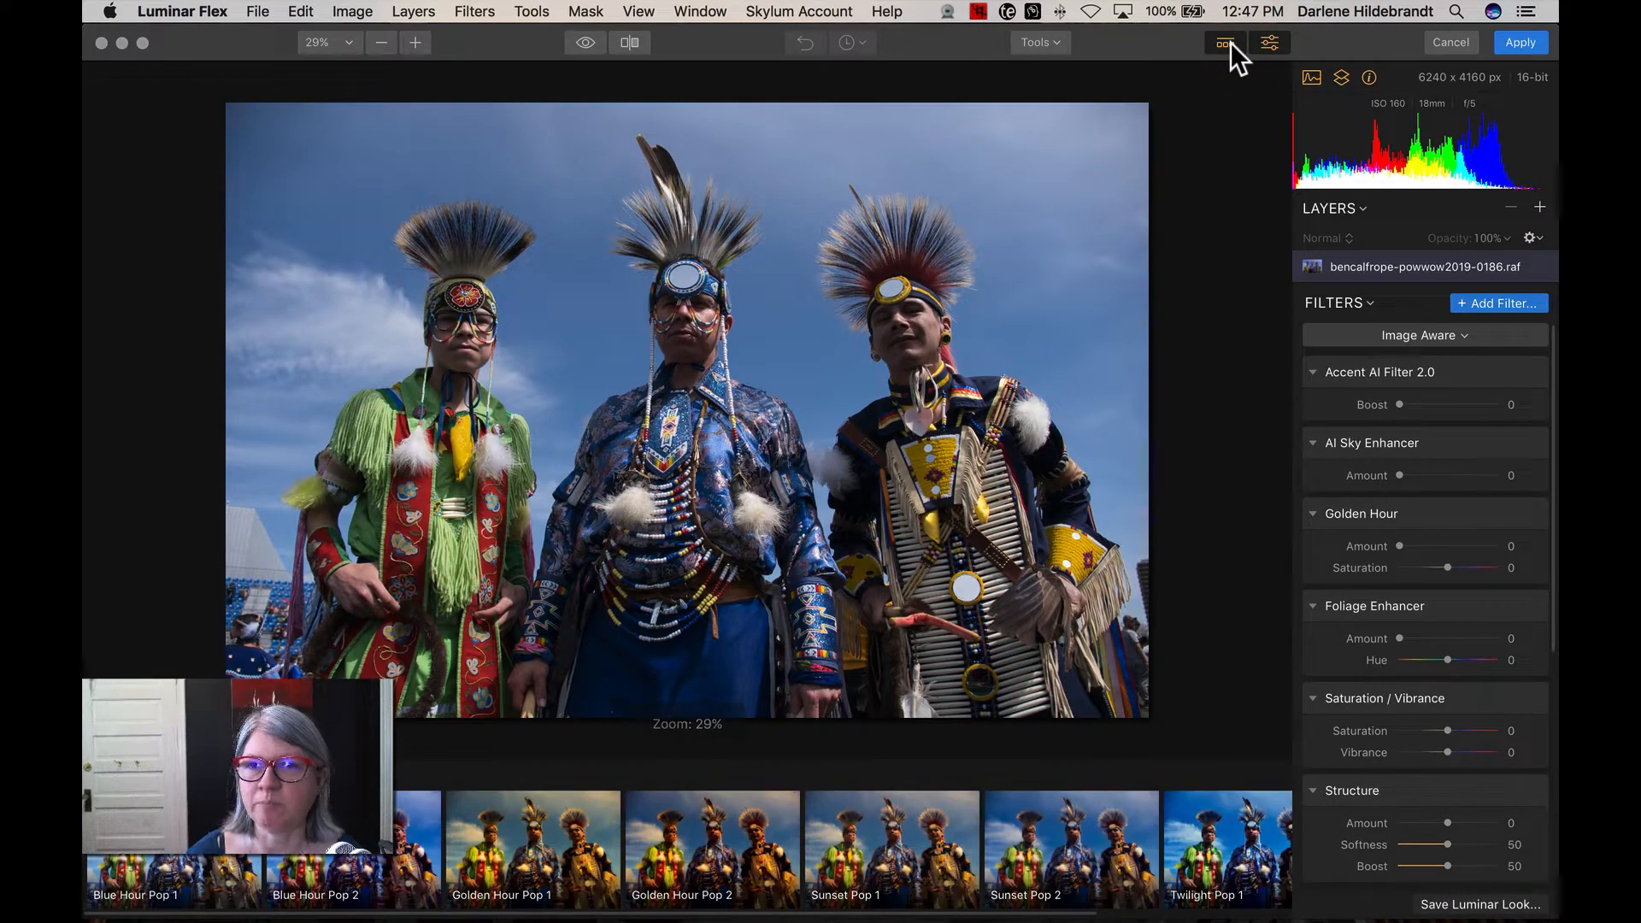
left_click(1229, 43)
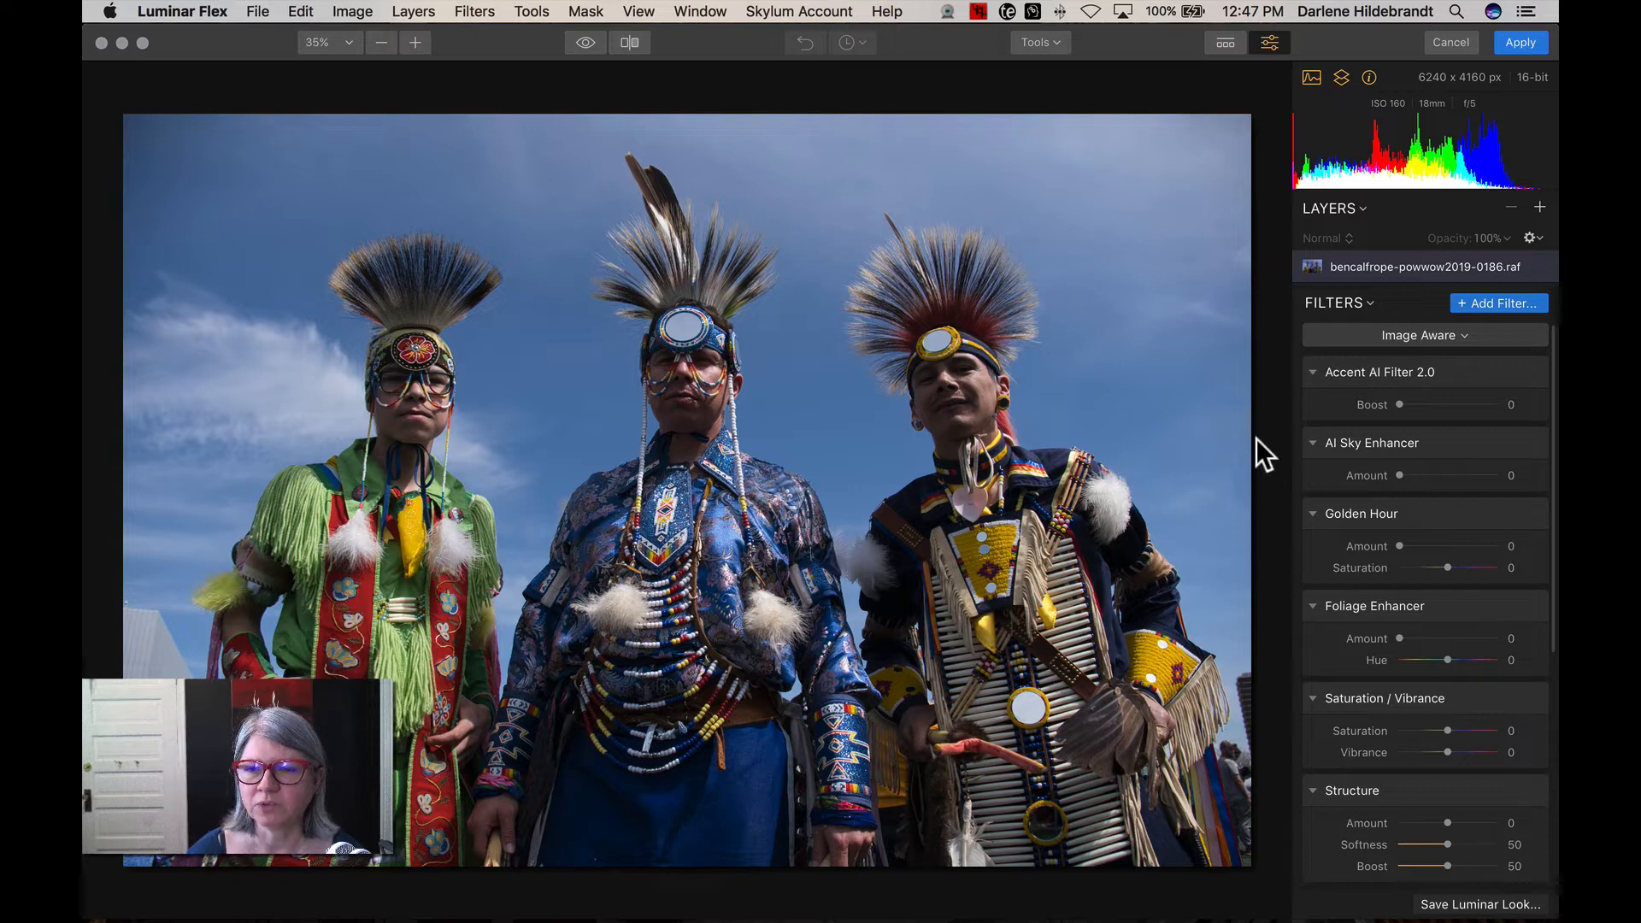
Keep the Image Aware workspace, review its filters, and remove the Foliage Enhancer filter from it.
left_click(1419, 337)
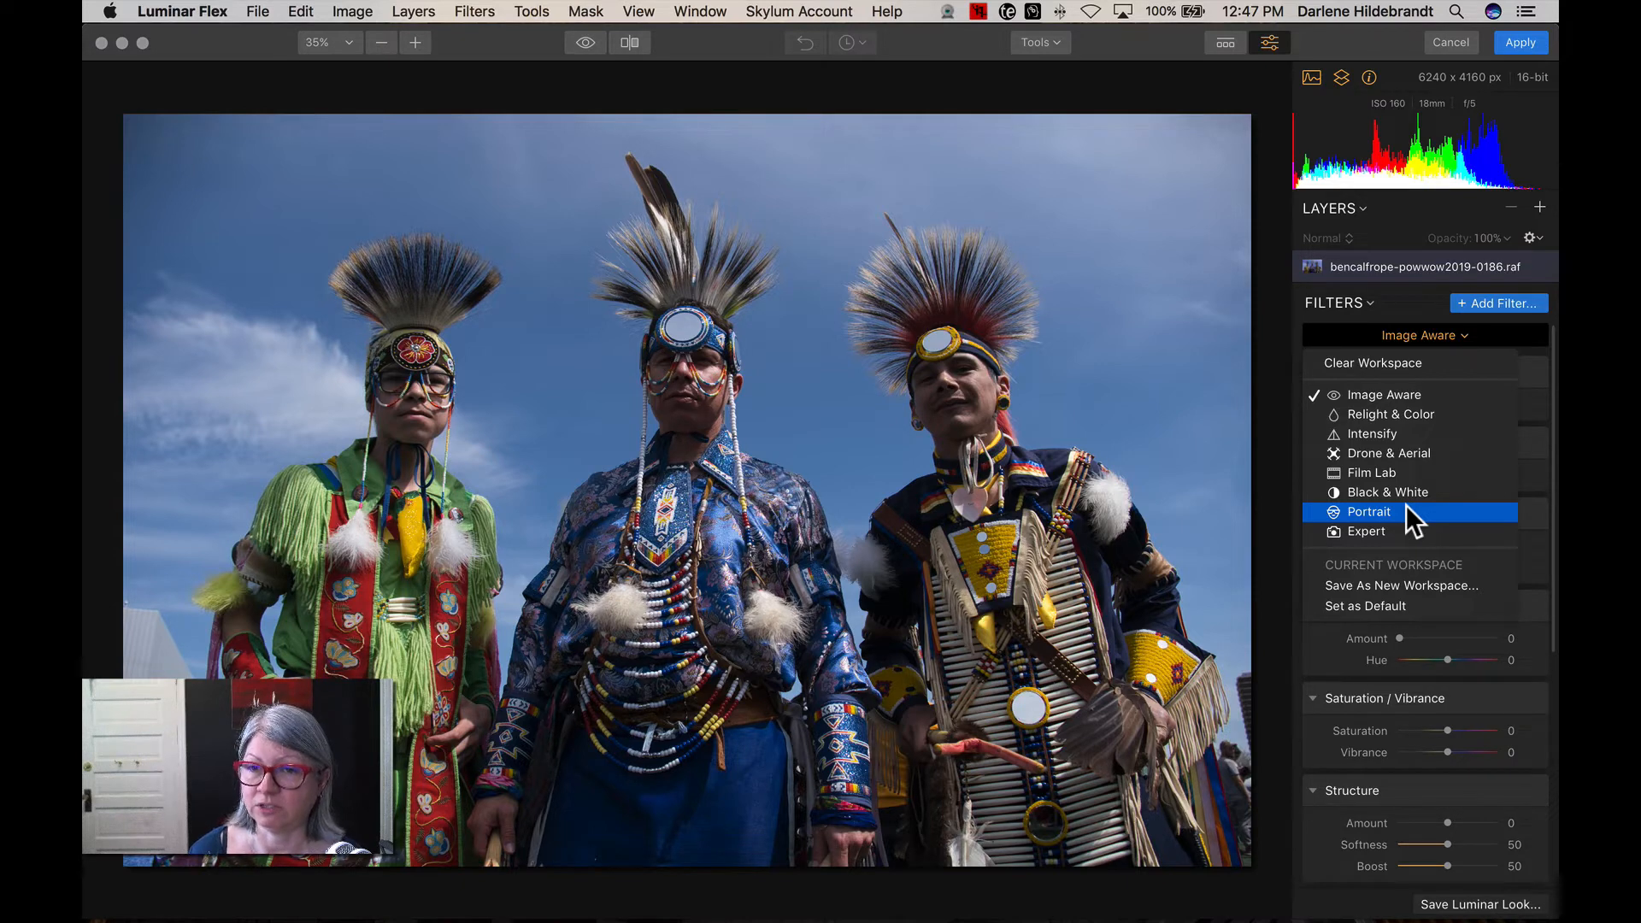
left_click(1388, 392)
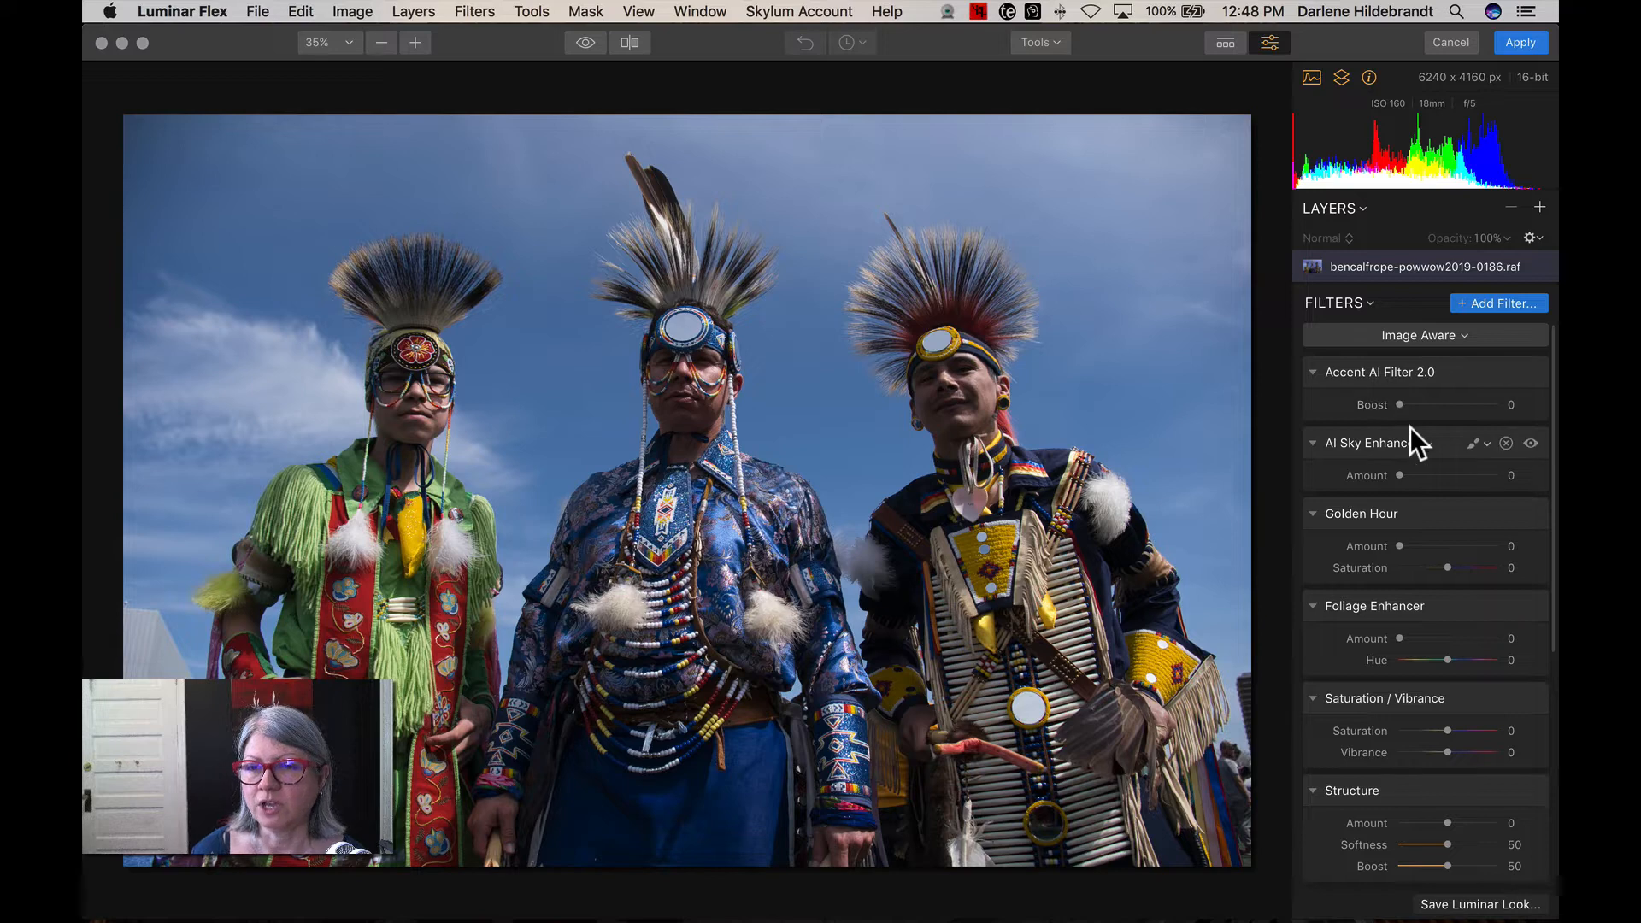
scroll(1449, 502, "down", 2)
scroll(1450, 503, "down", 8)
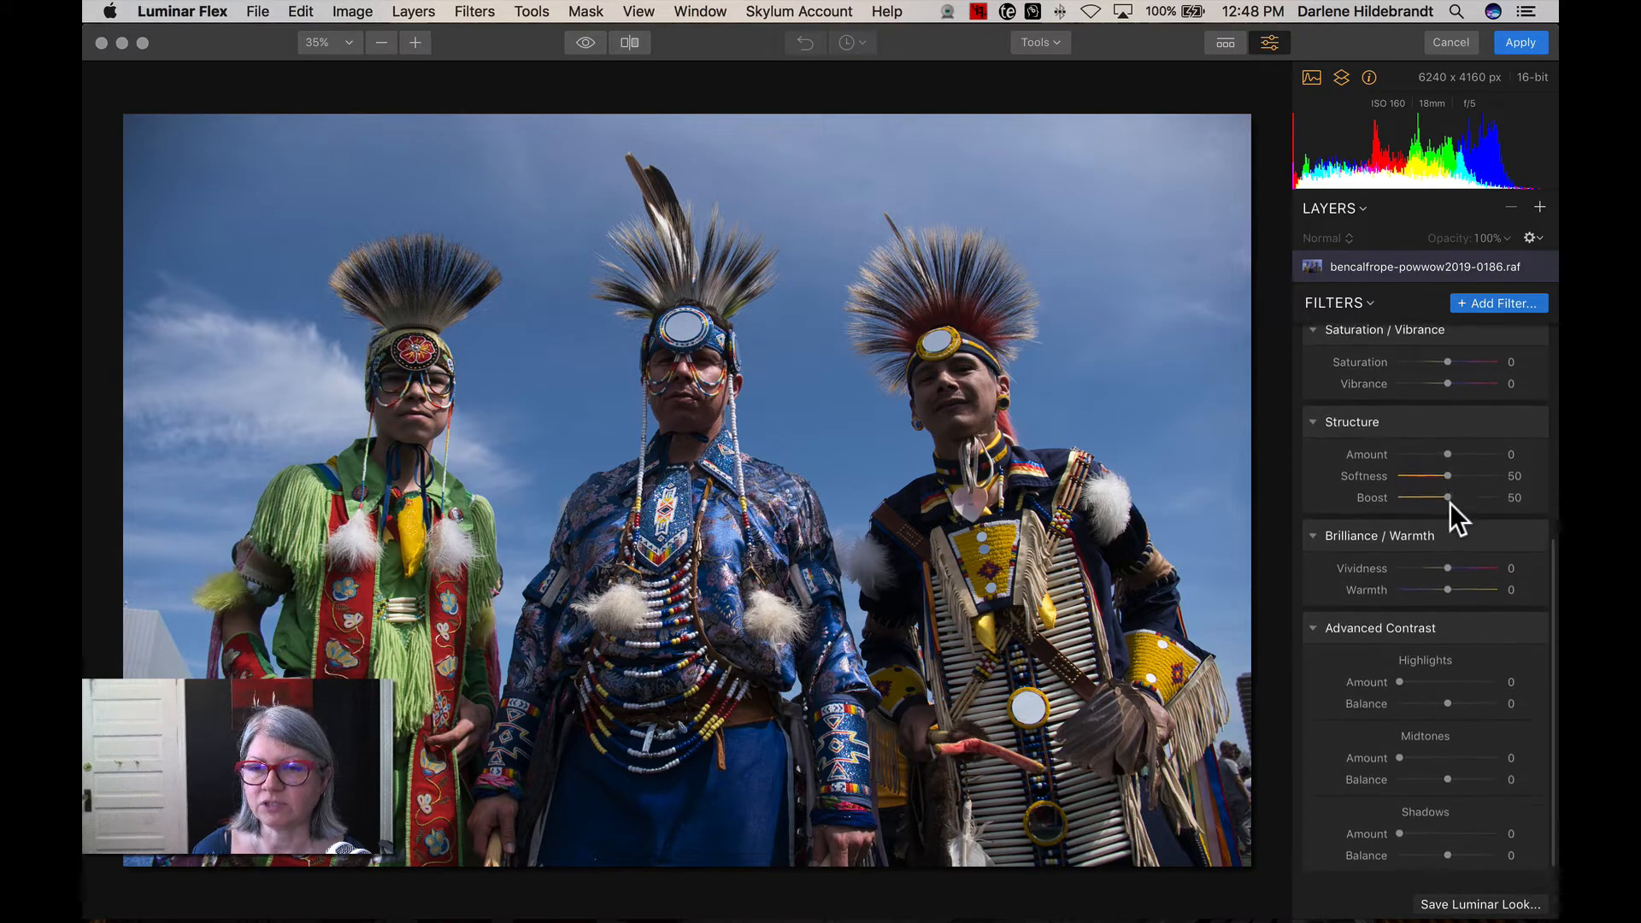
scroll(1450, 503, "up", 10)
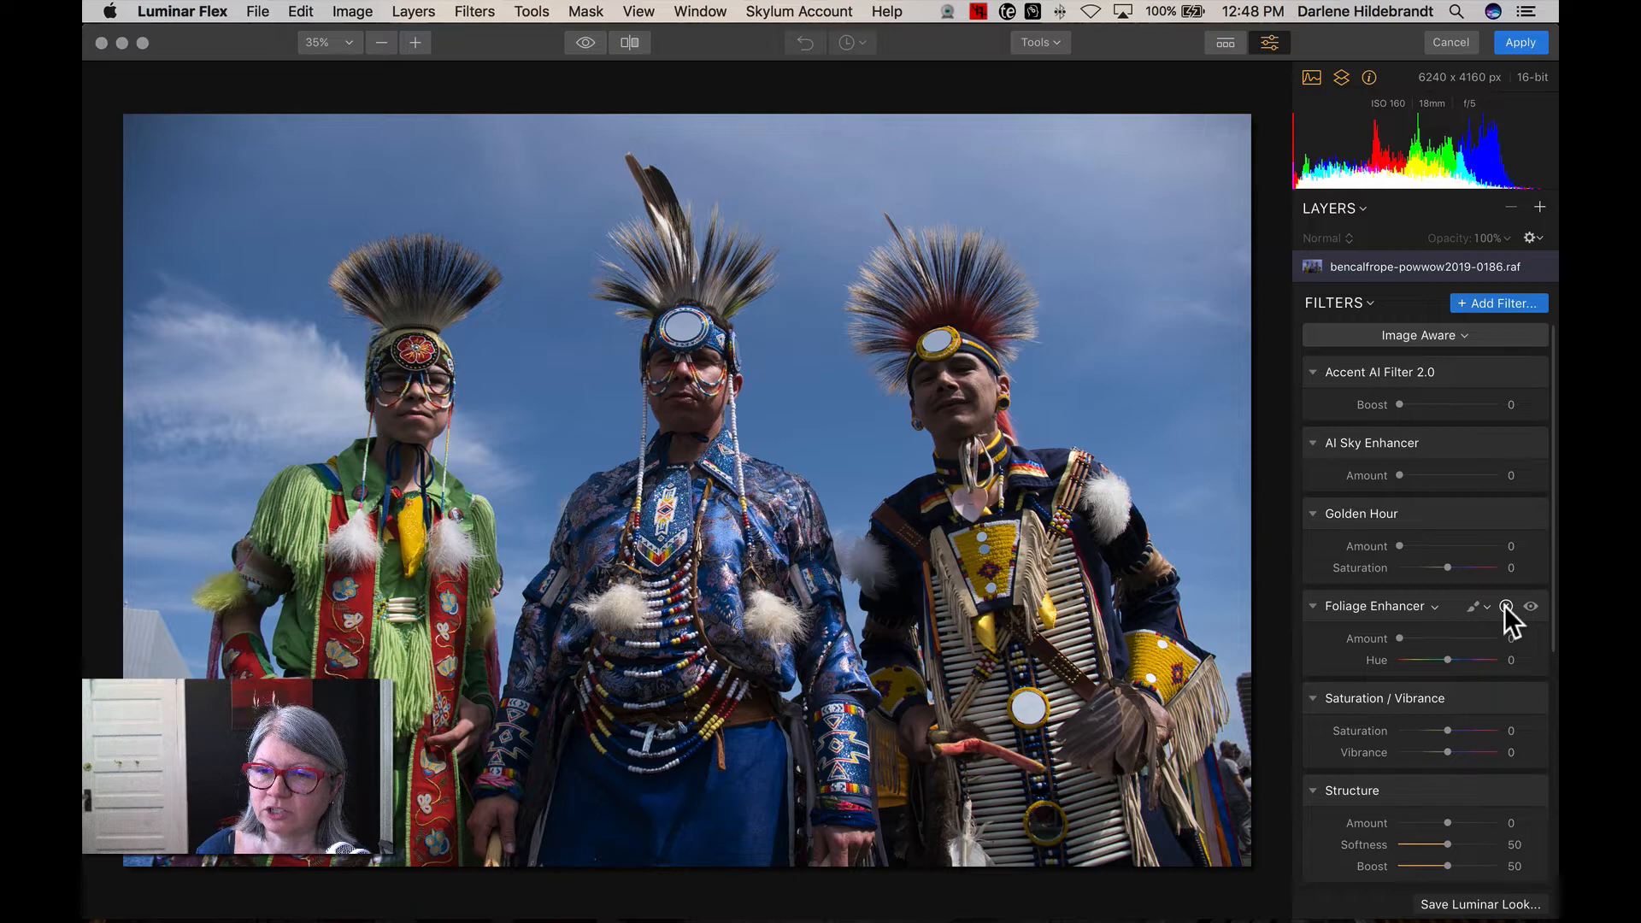
left_click(1505, 606)
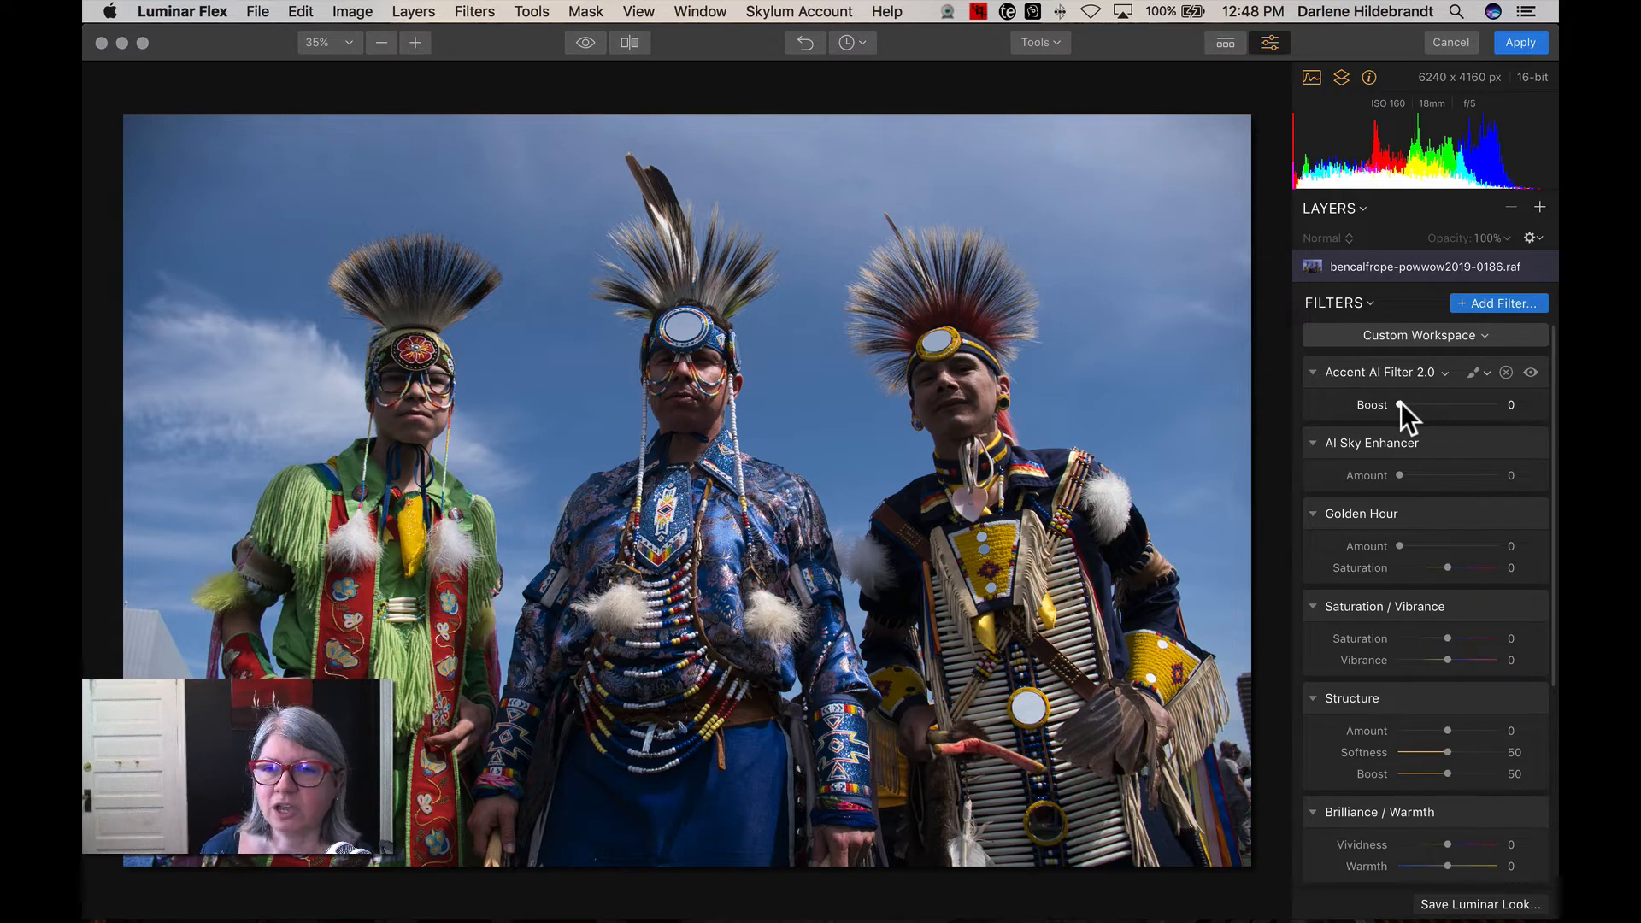
Set the Accent AI Filter 2.0 boost to 100 and inspect the dancers' details at 100% magnification.
left_click_drag(1402, 402, 1541, 390)
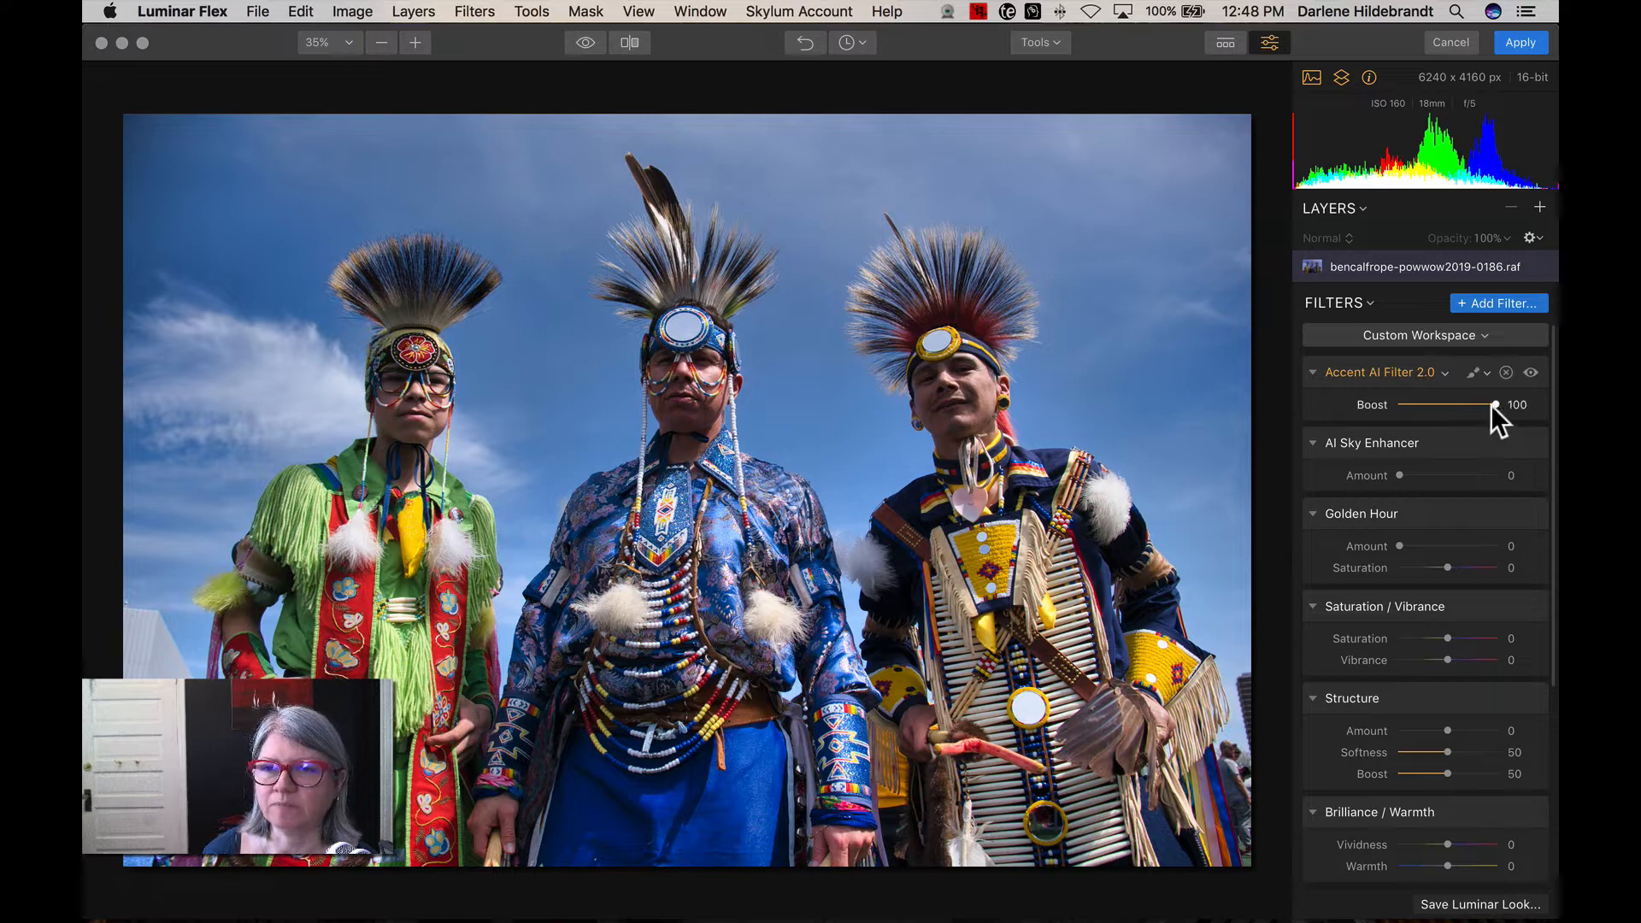
mouse_move(1495, 401)
left_mouse_down()
mouse_move(1347, 407)
mouse_move(1506, 403)
left_mouse_up()
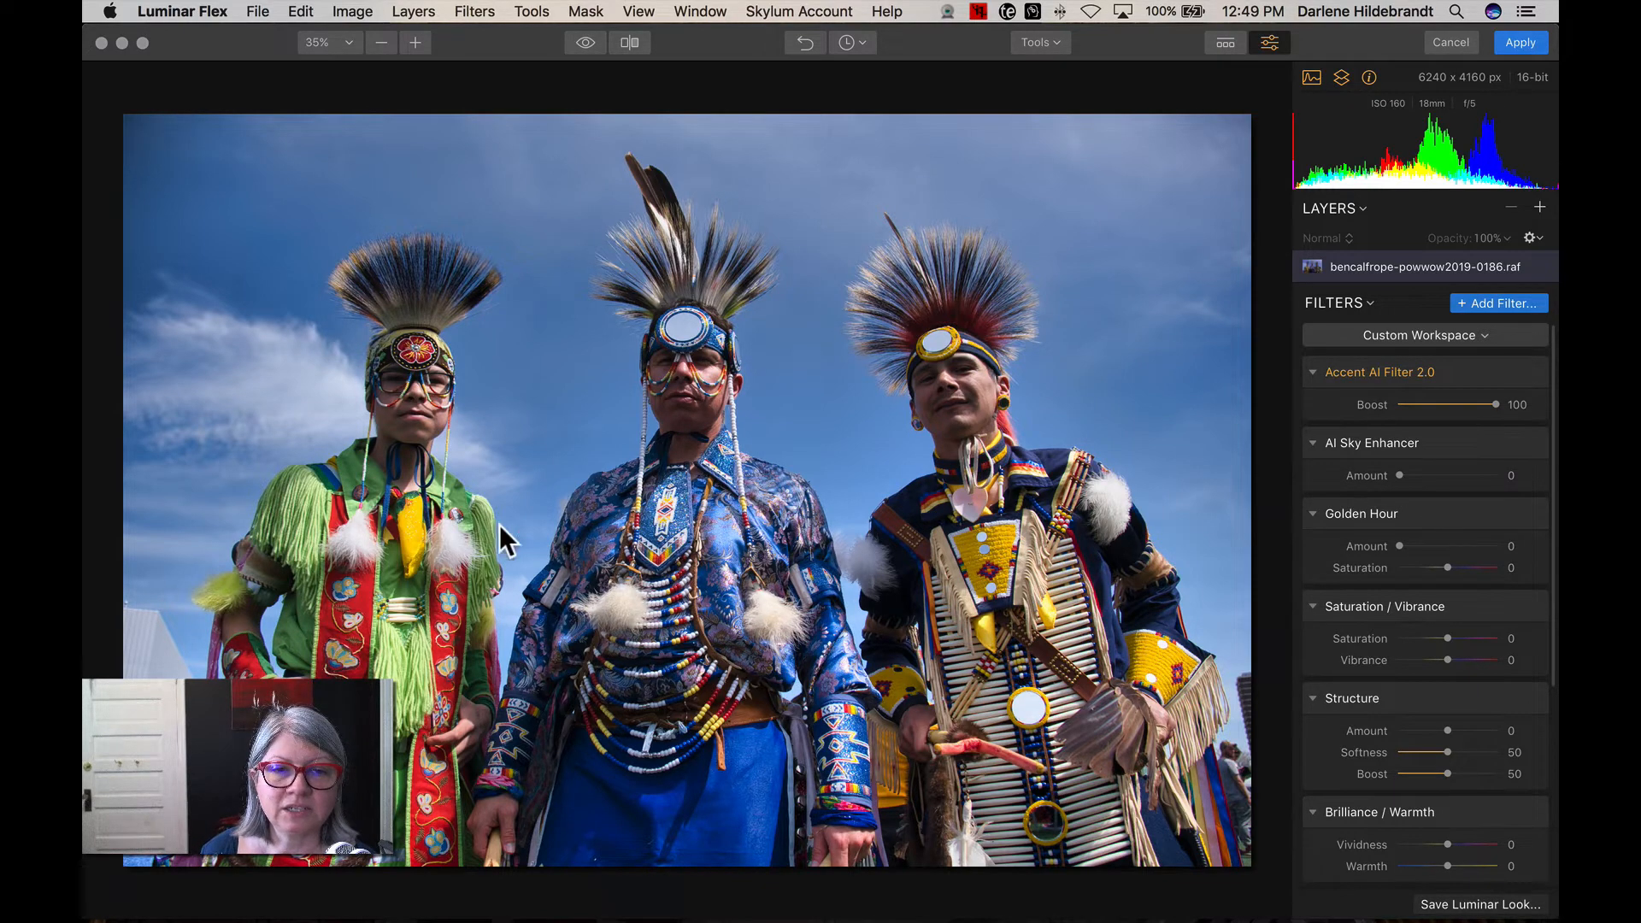
double_click(473, 523)
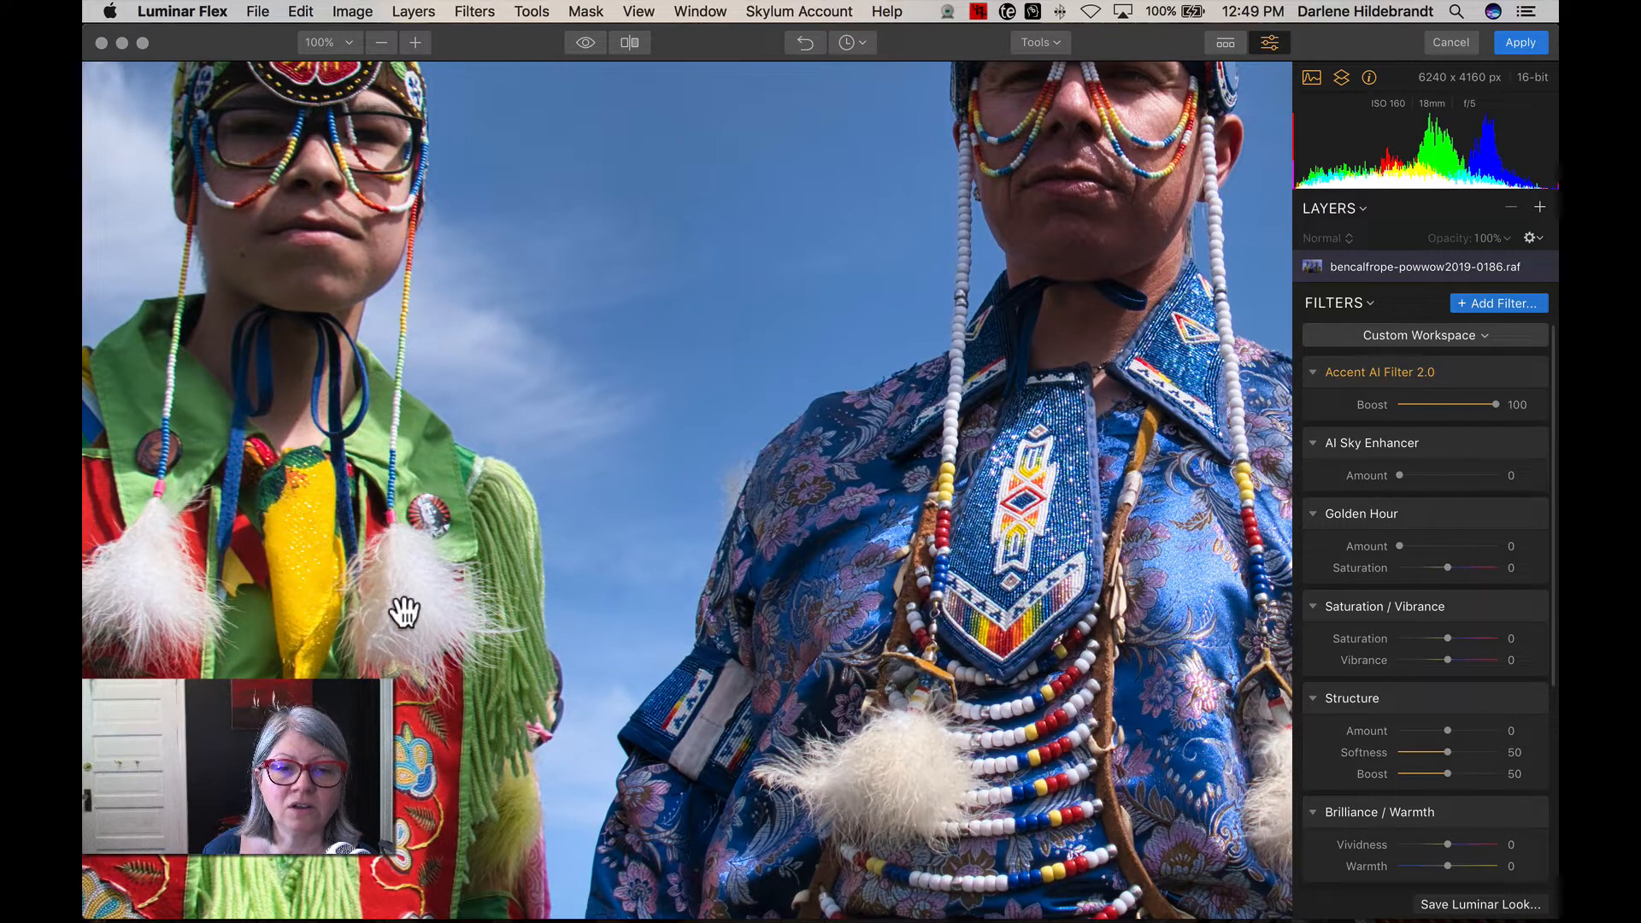
double_click(524, 652)
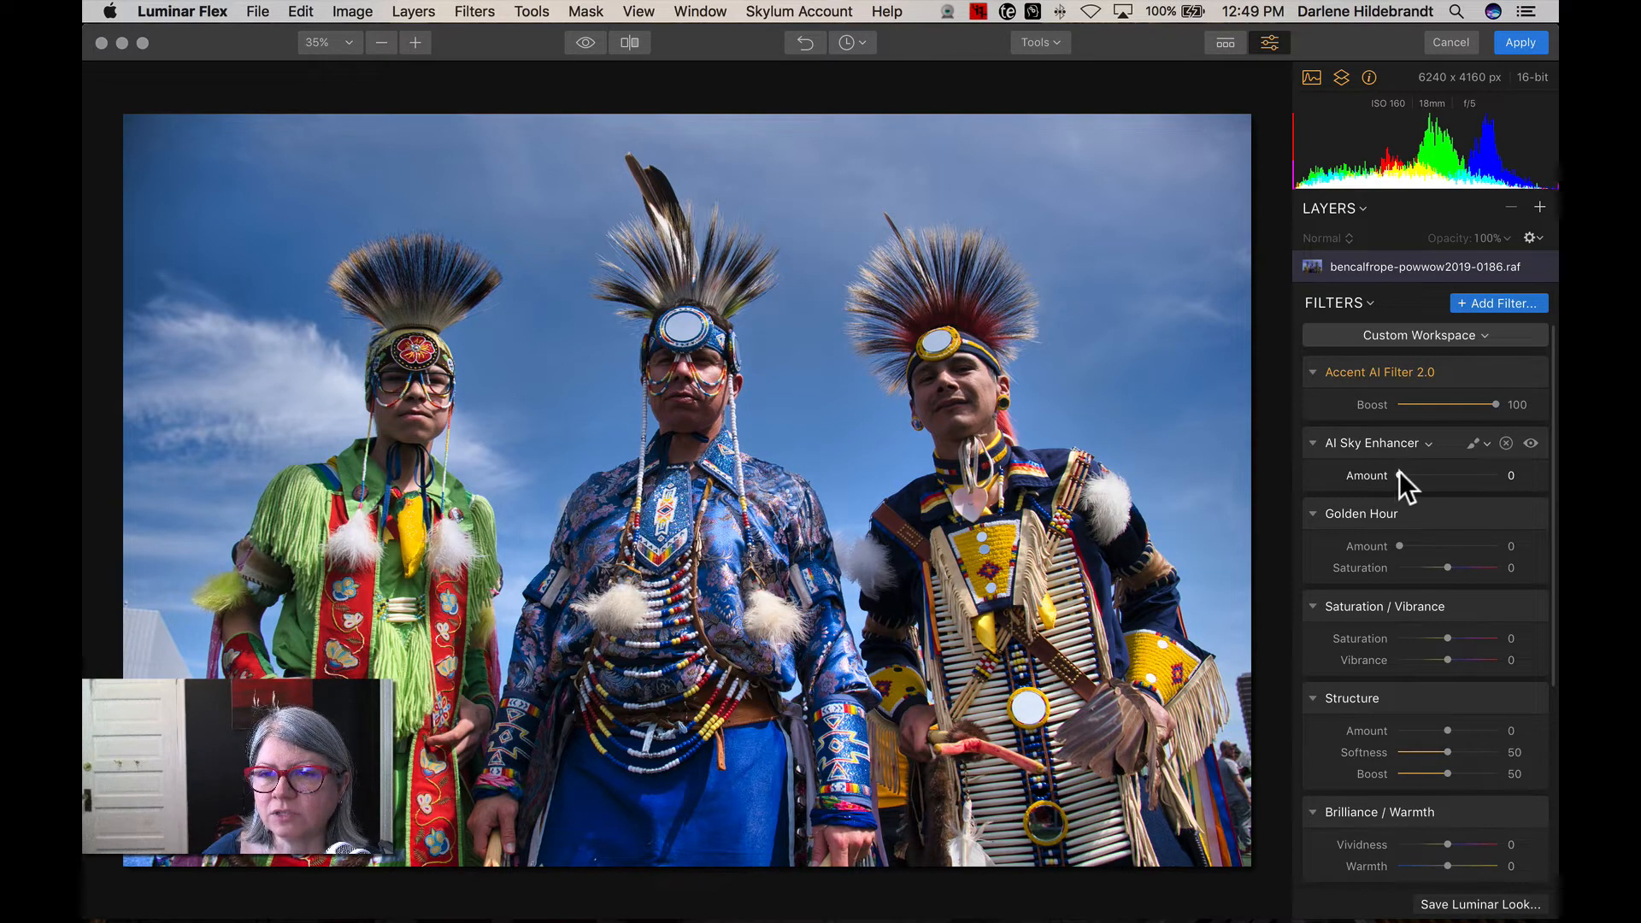
Try the AI Sky Enhancer at 100, inspect the result up close, and reduce its amount to 37.
left_click_drag(1399, 472, 1526, 484)
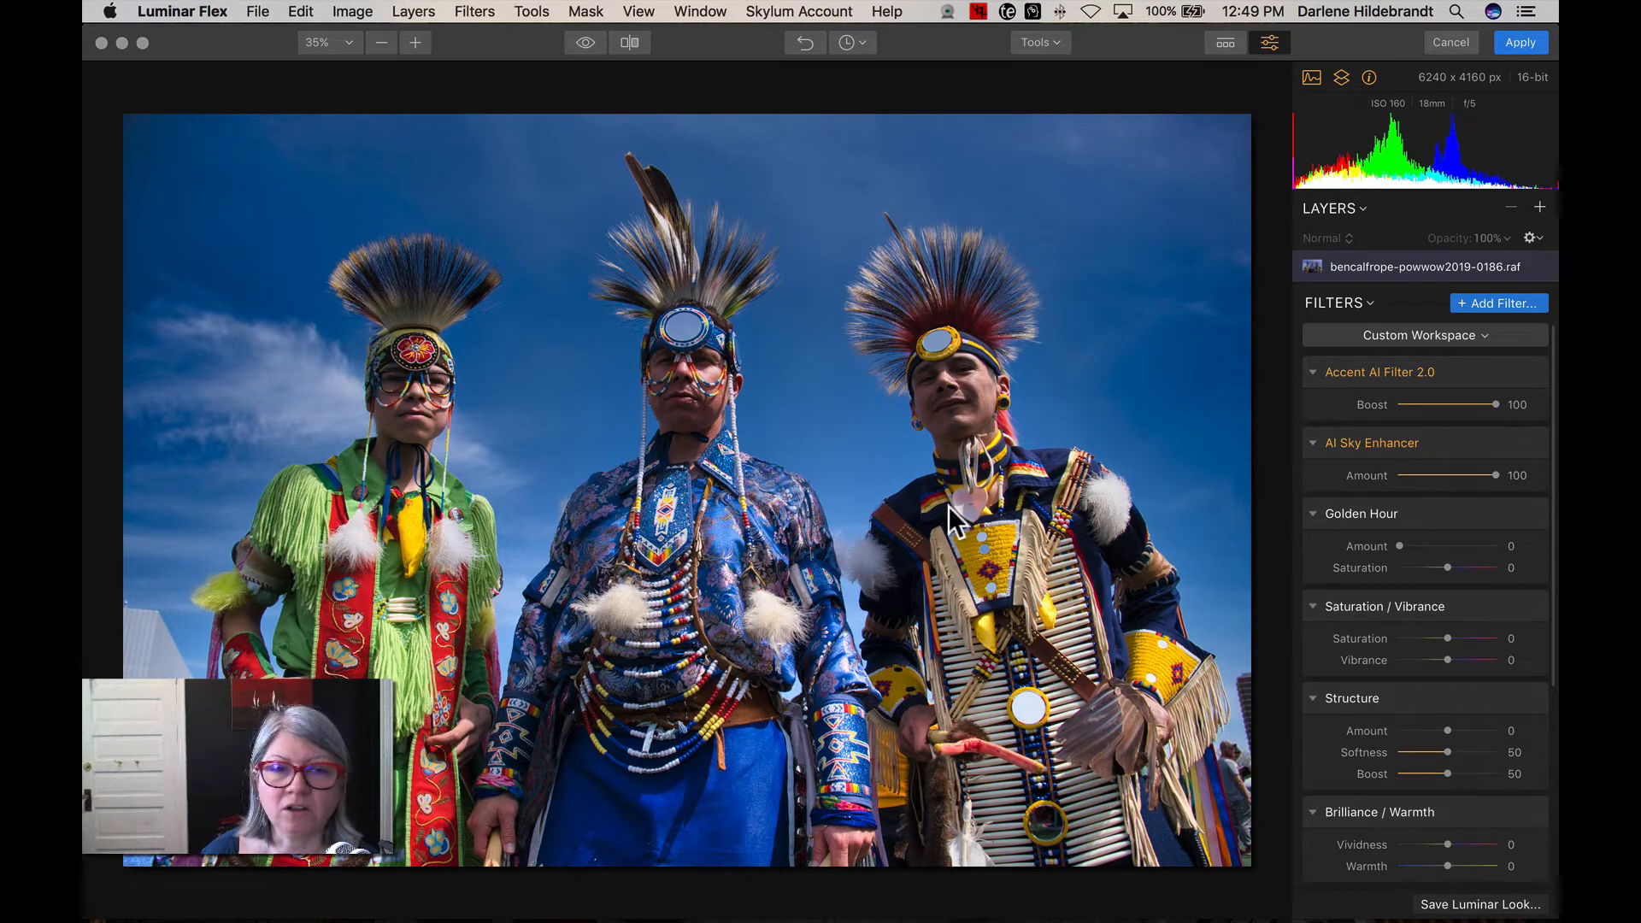
double_click(470, 477)
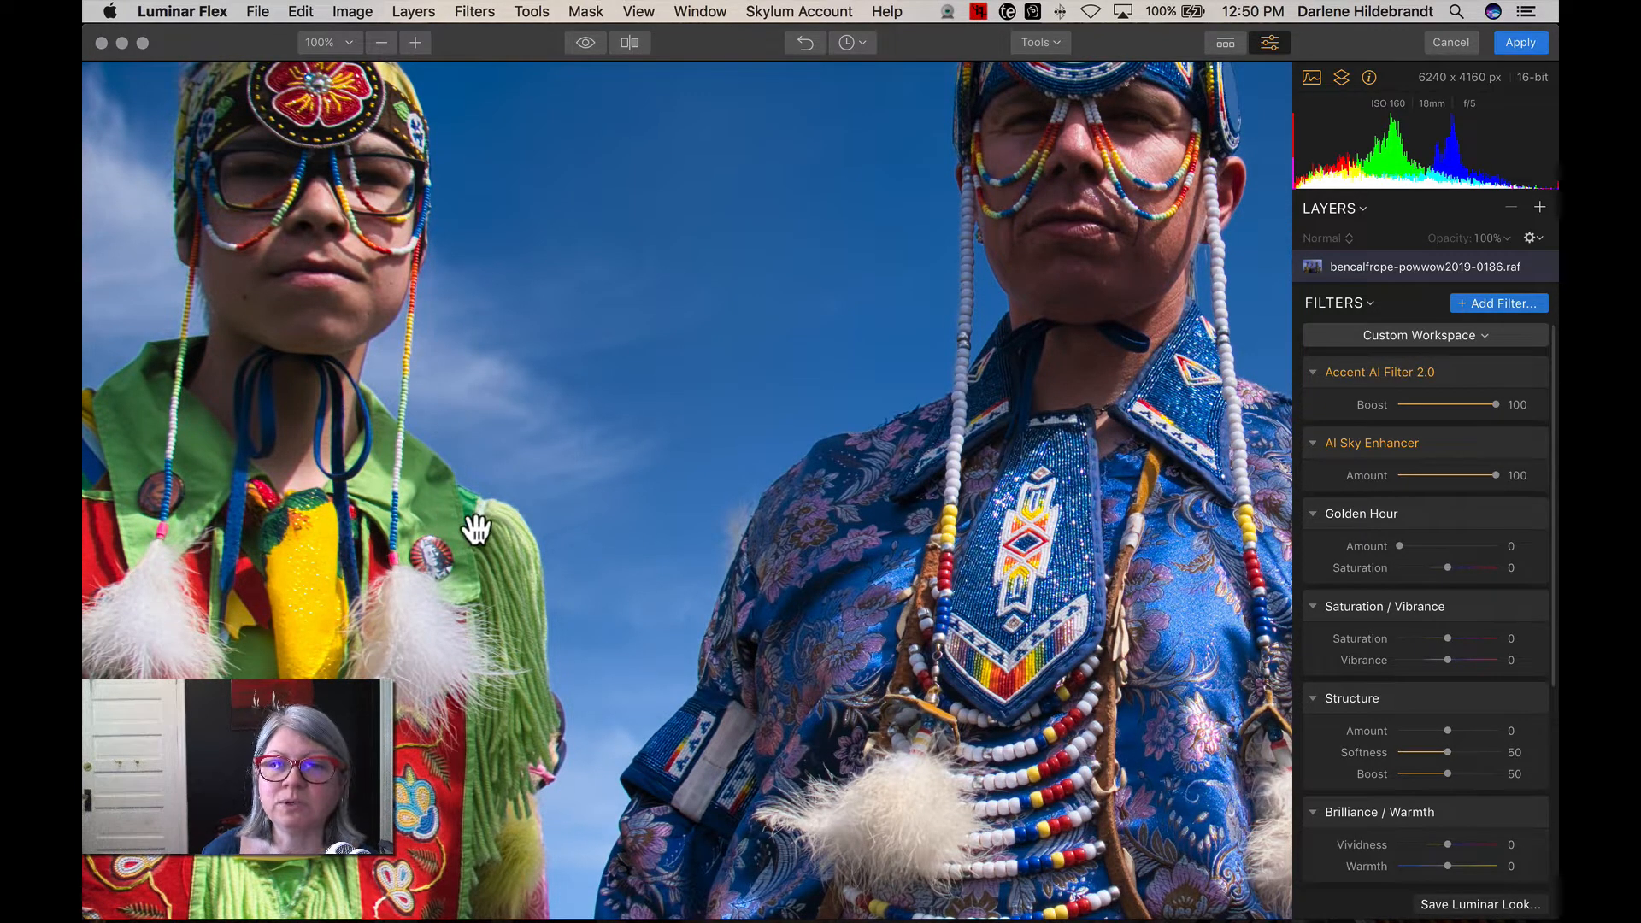
key("super+0")
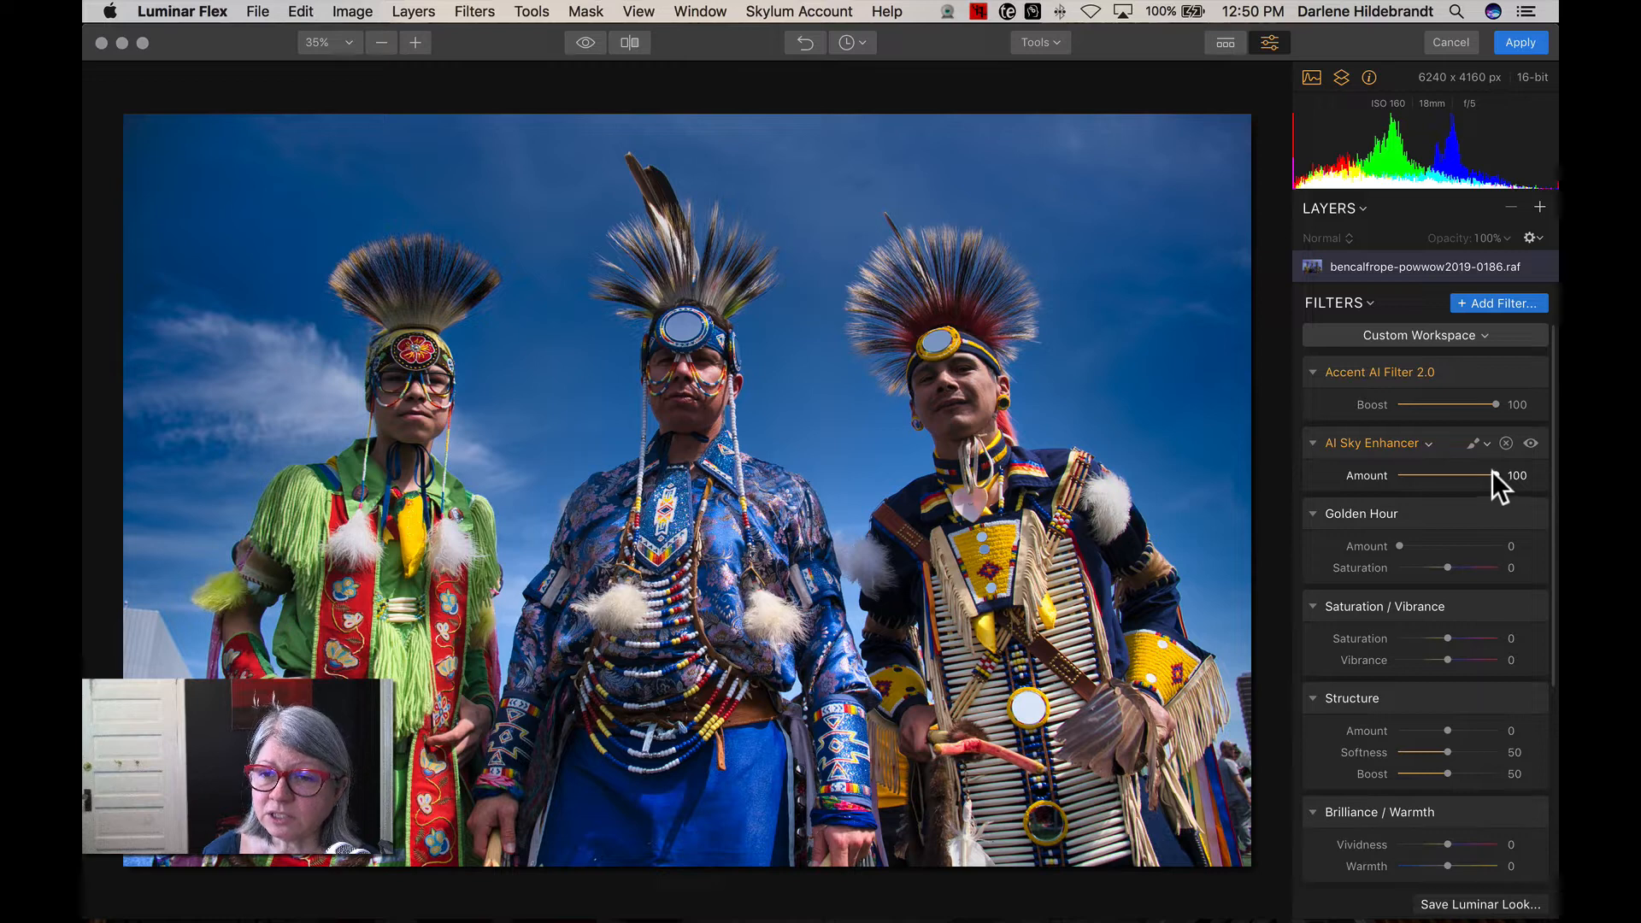
left_click_drag(1495, 470, 1428, 471)
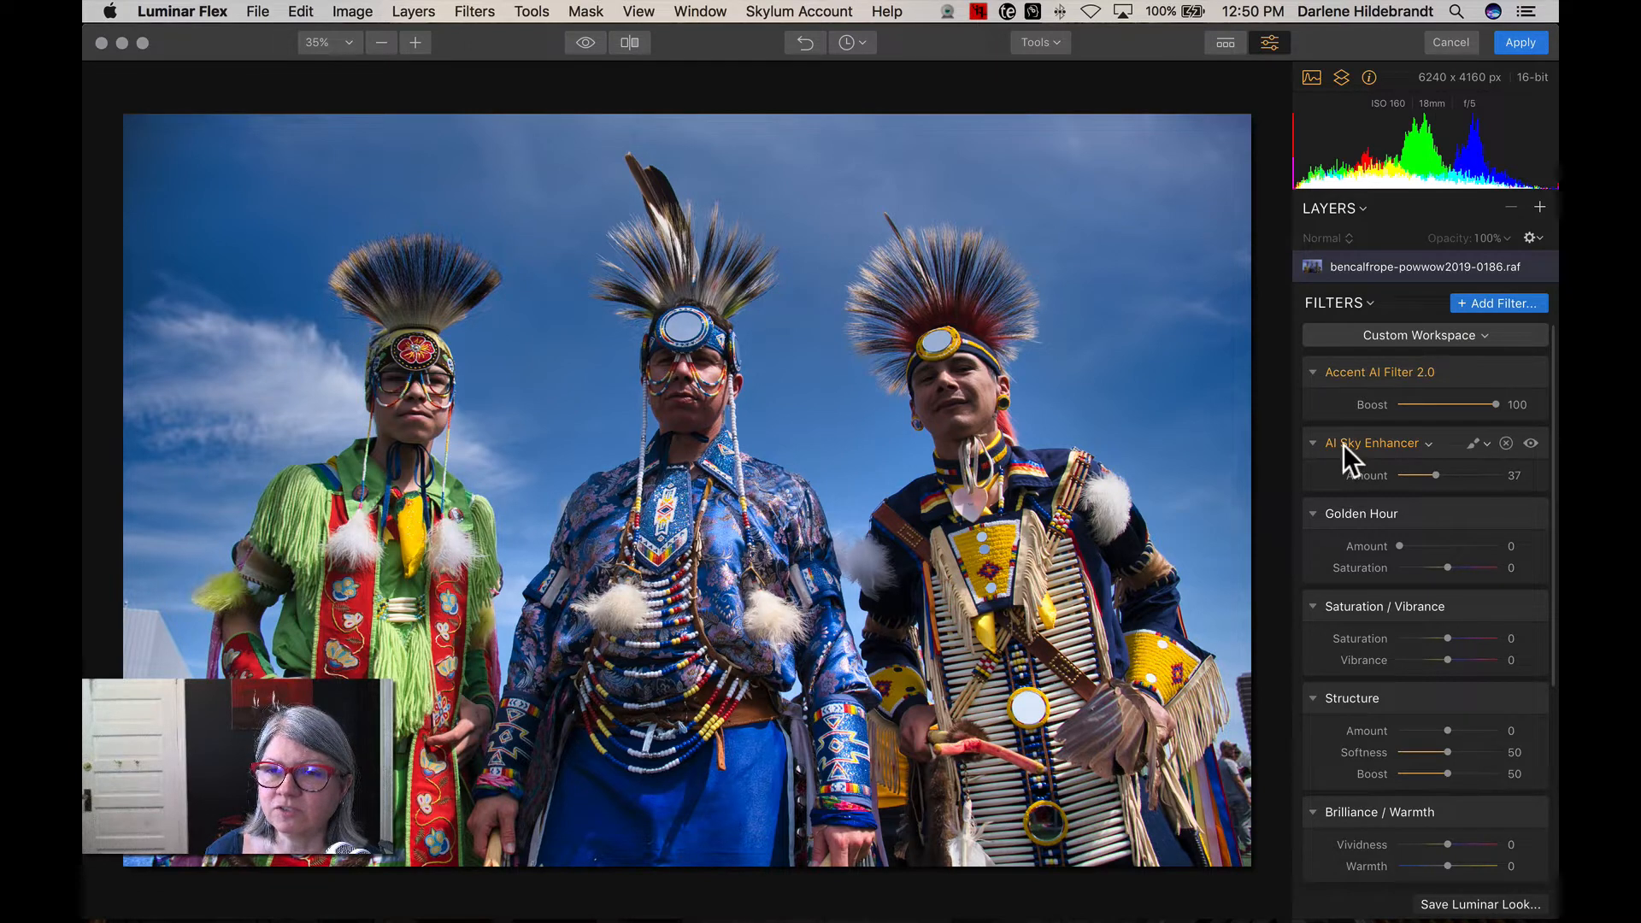
Toggle the AI Sky Enhancer and the Accent AI Filter 2.0 off and on to compare each filter's effect.
left_click(1531, 441)
left_click(1531, 441)
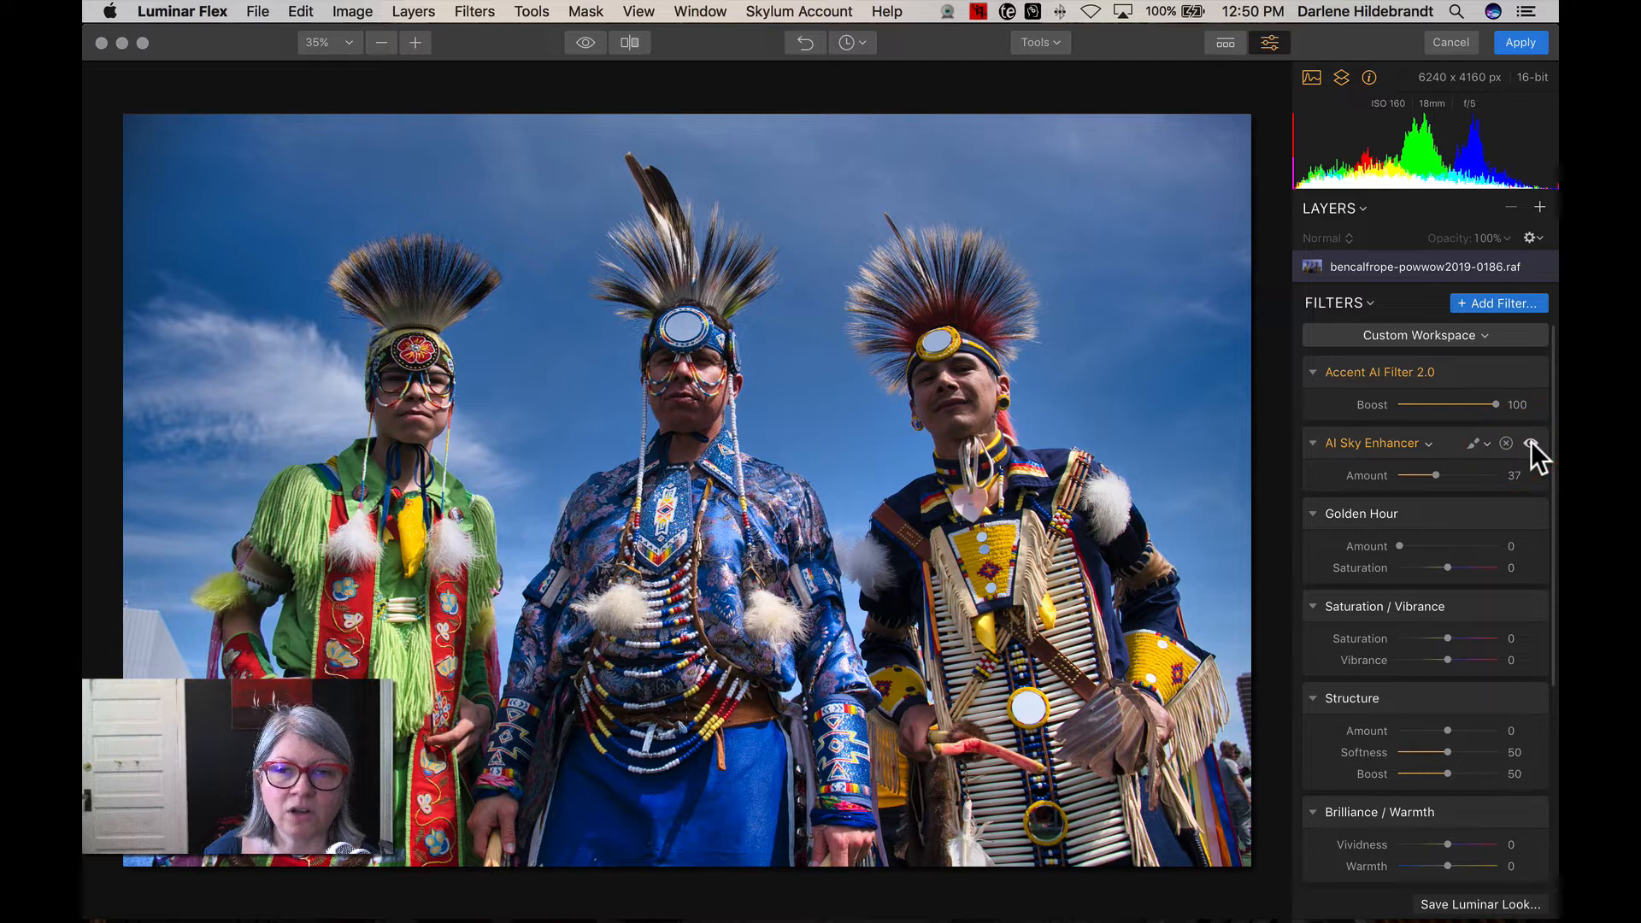
left_click(1531, 441)
left_click(1531, 441)
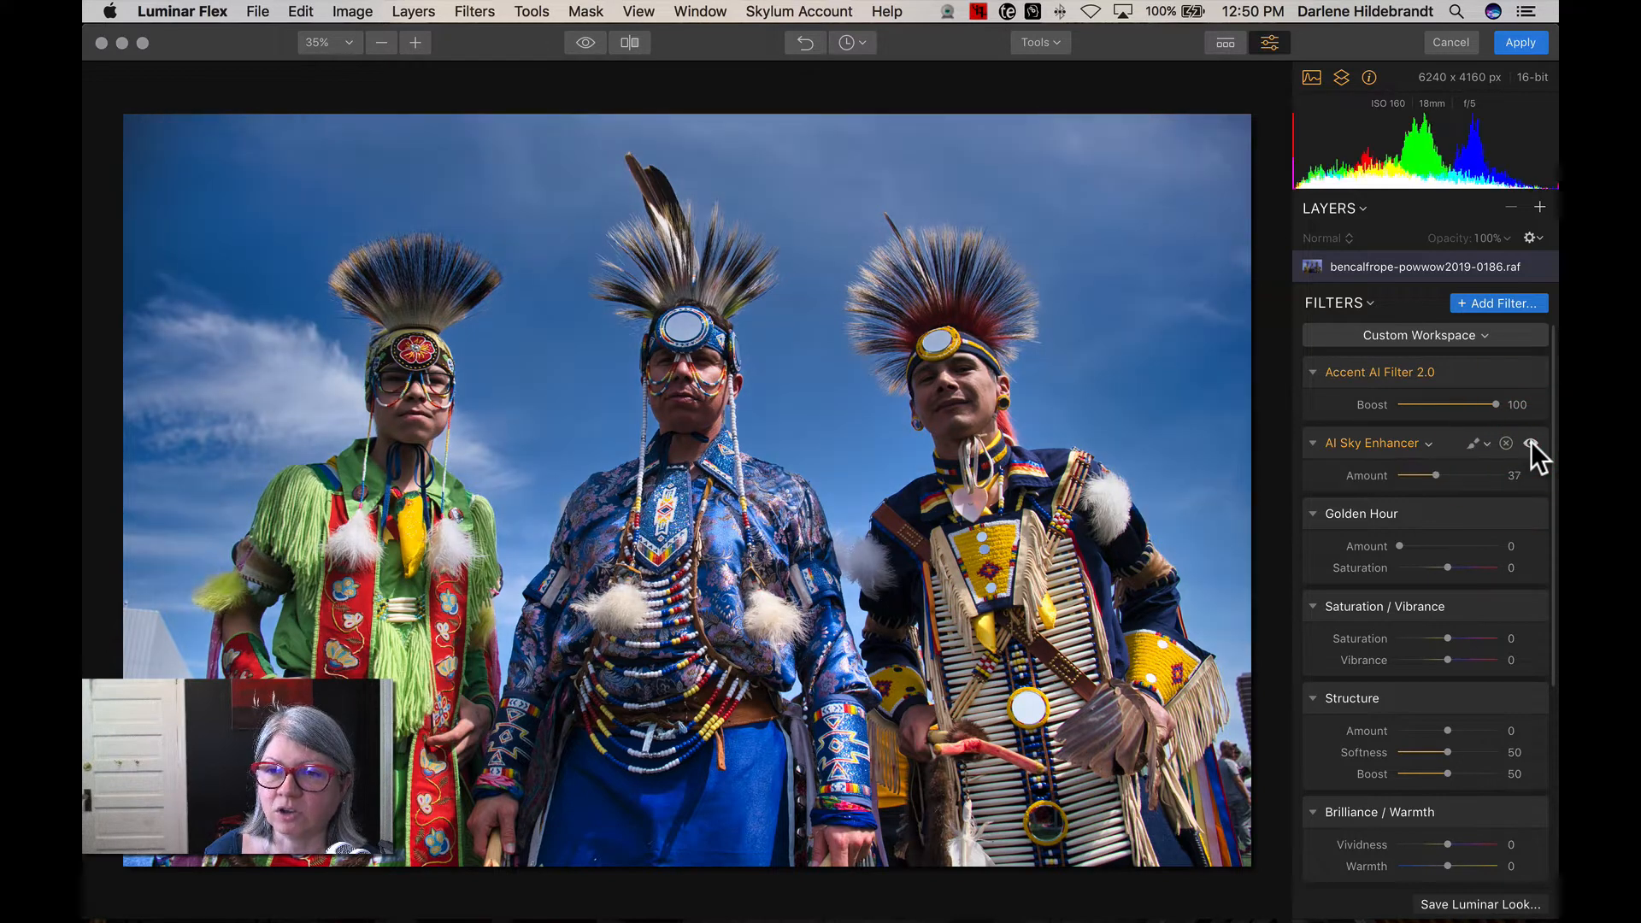
left_click(1531, 373)
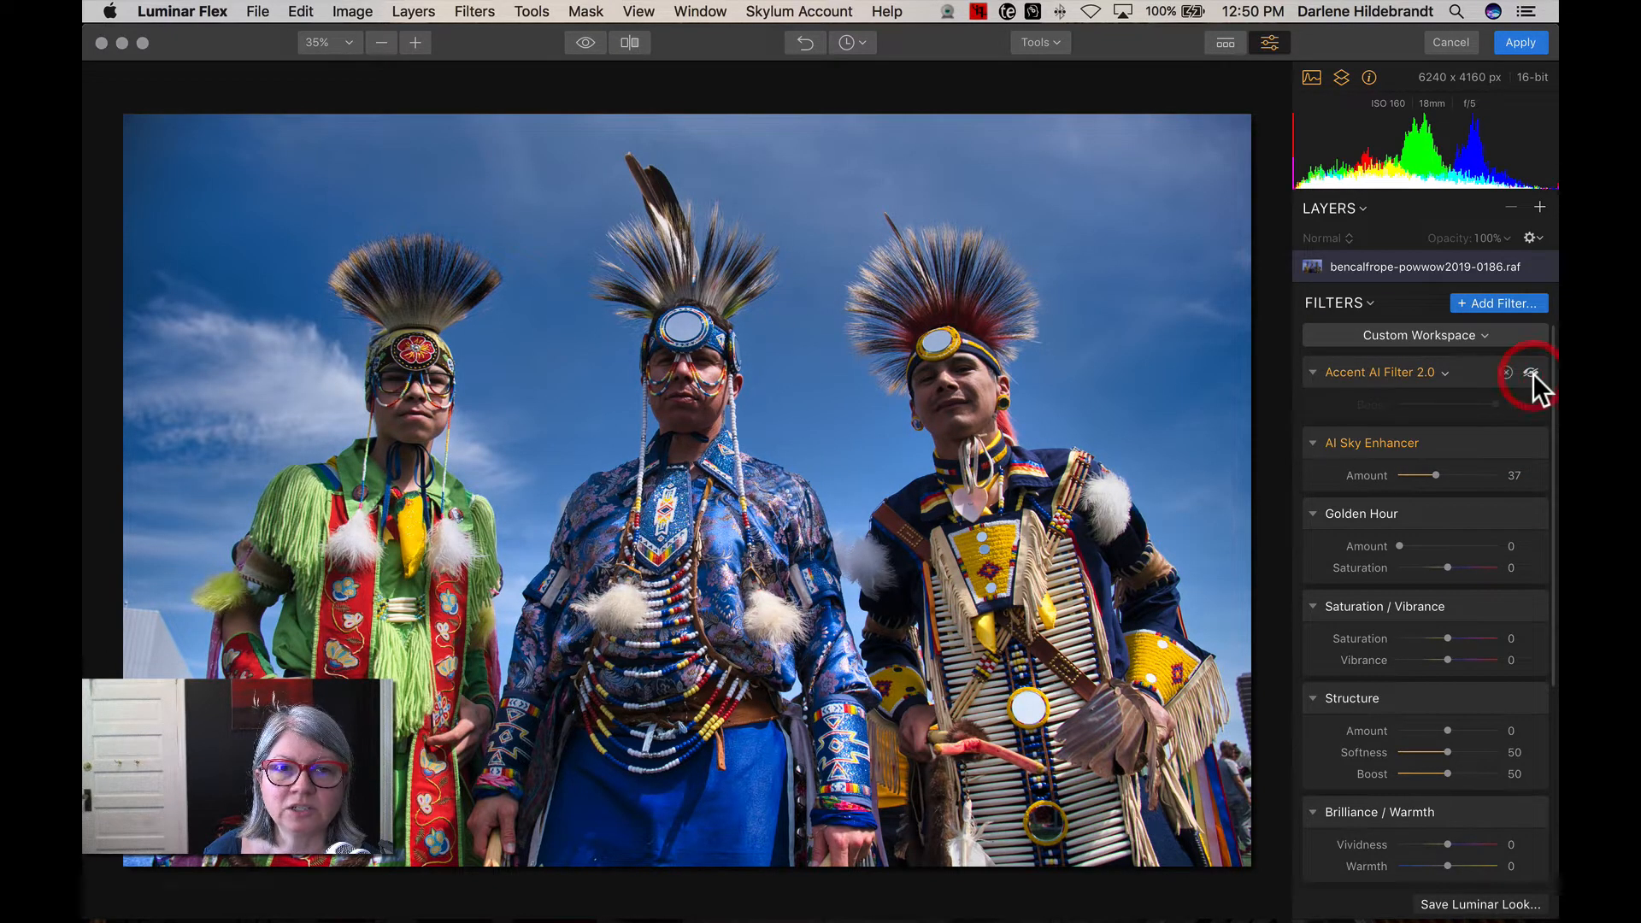
left_click(1531, 373)
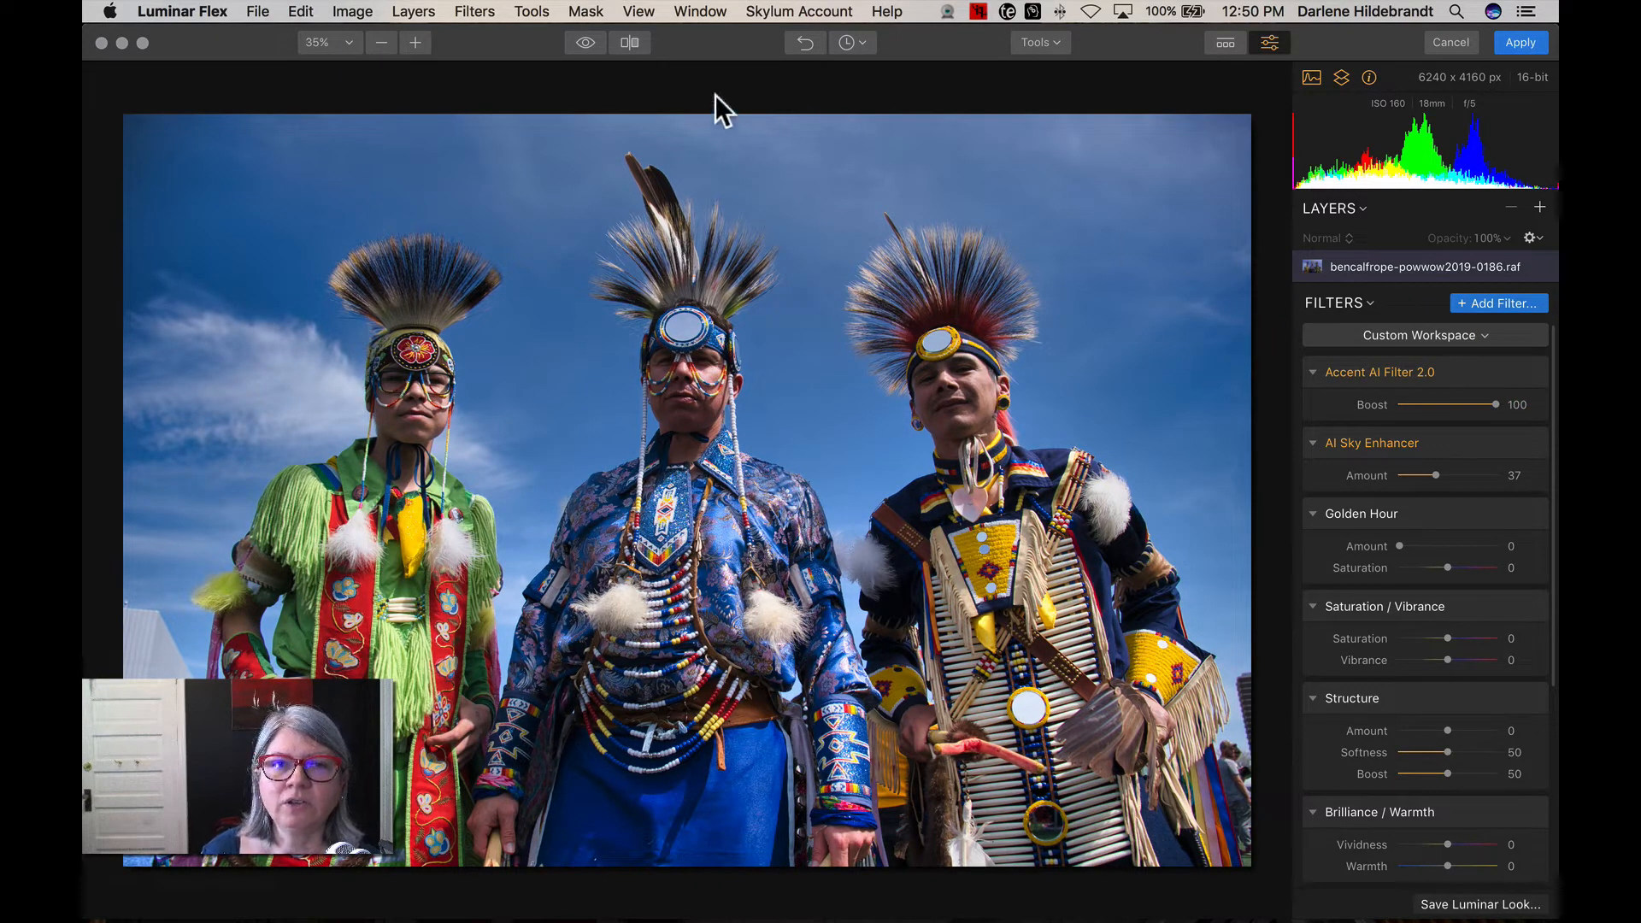
Compare the edited photo with the original using the full before preview and the split before/after view.
left_click(579, 45)
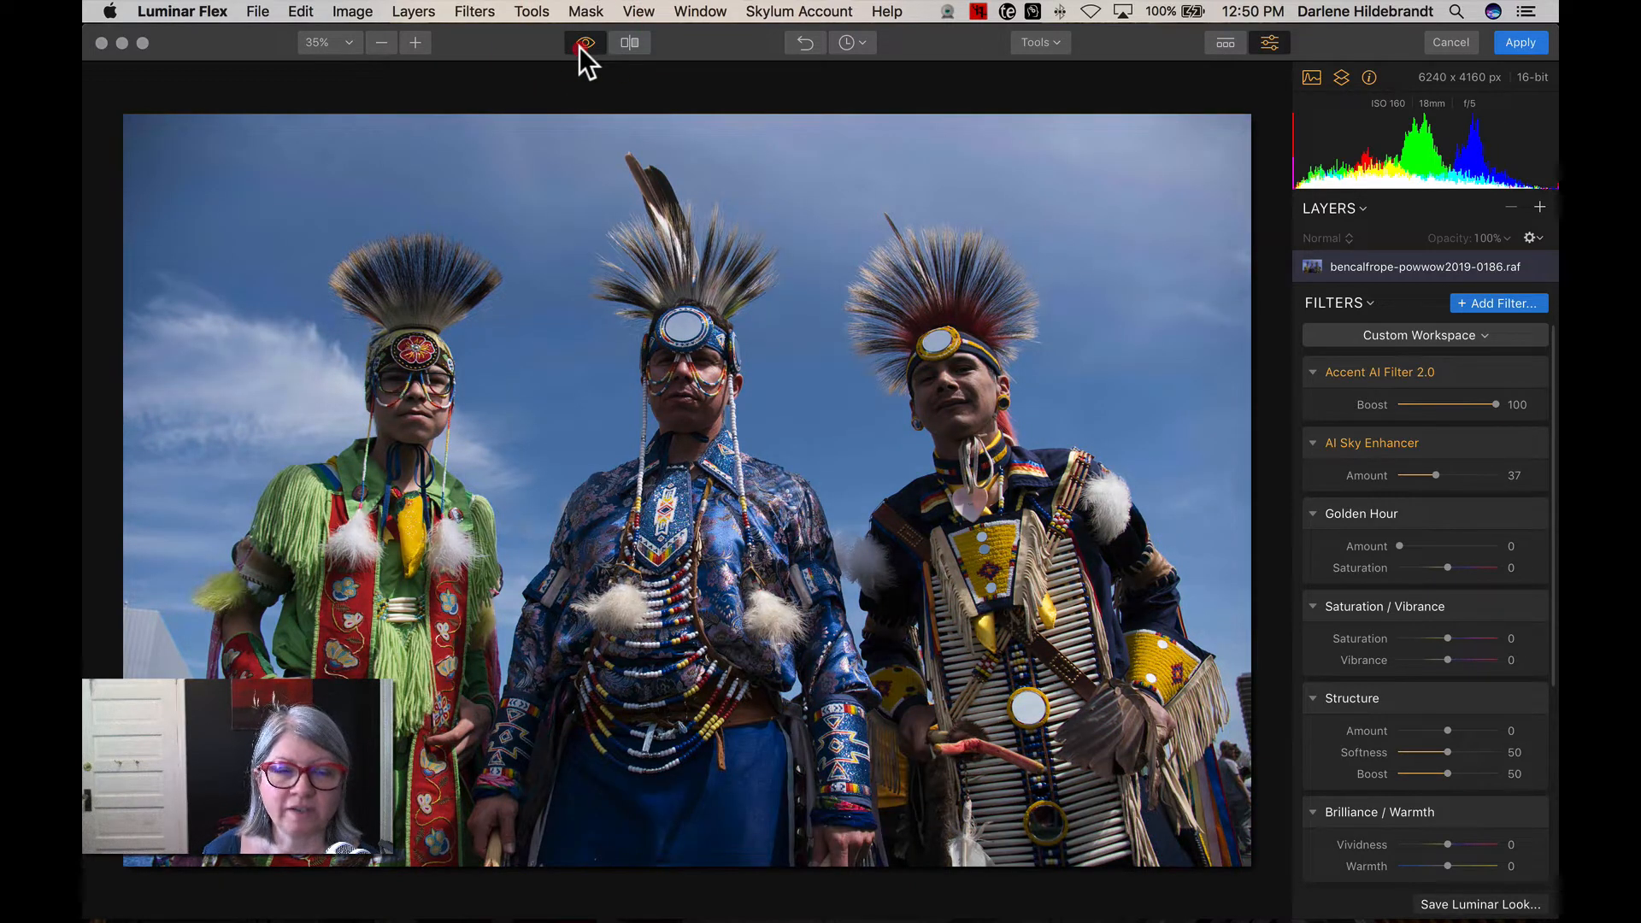
left_click(577, 46)
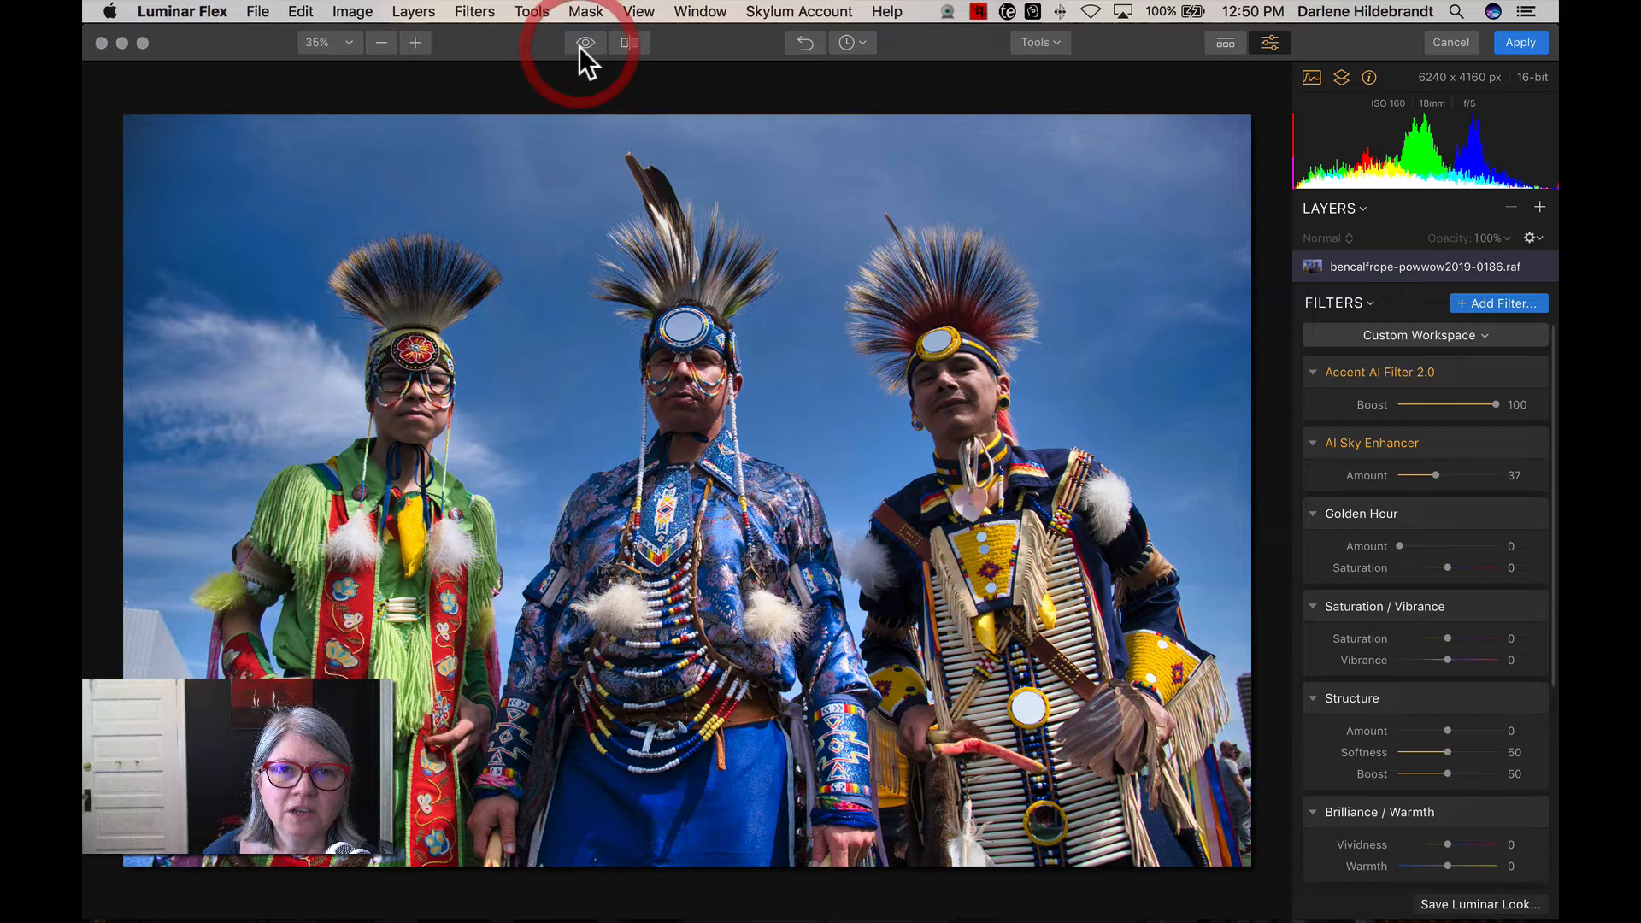
left_click(631, 43)
left_click_drag(683, 207, 890, 264)
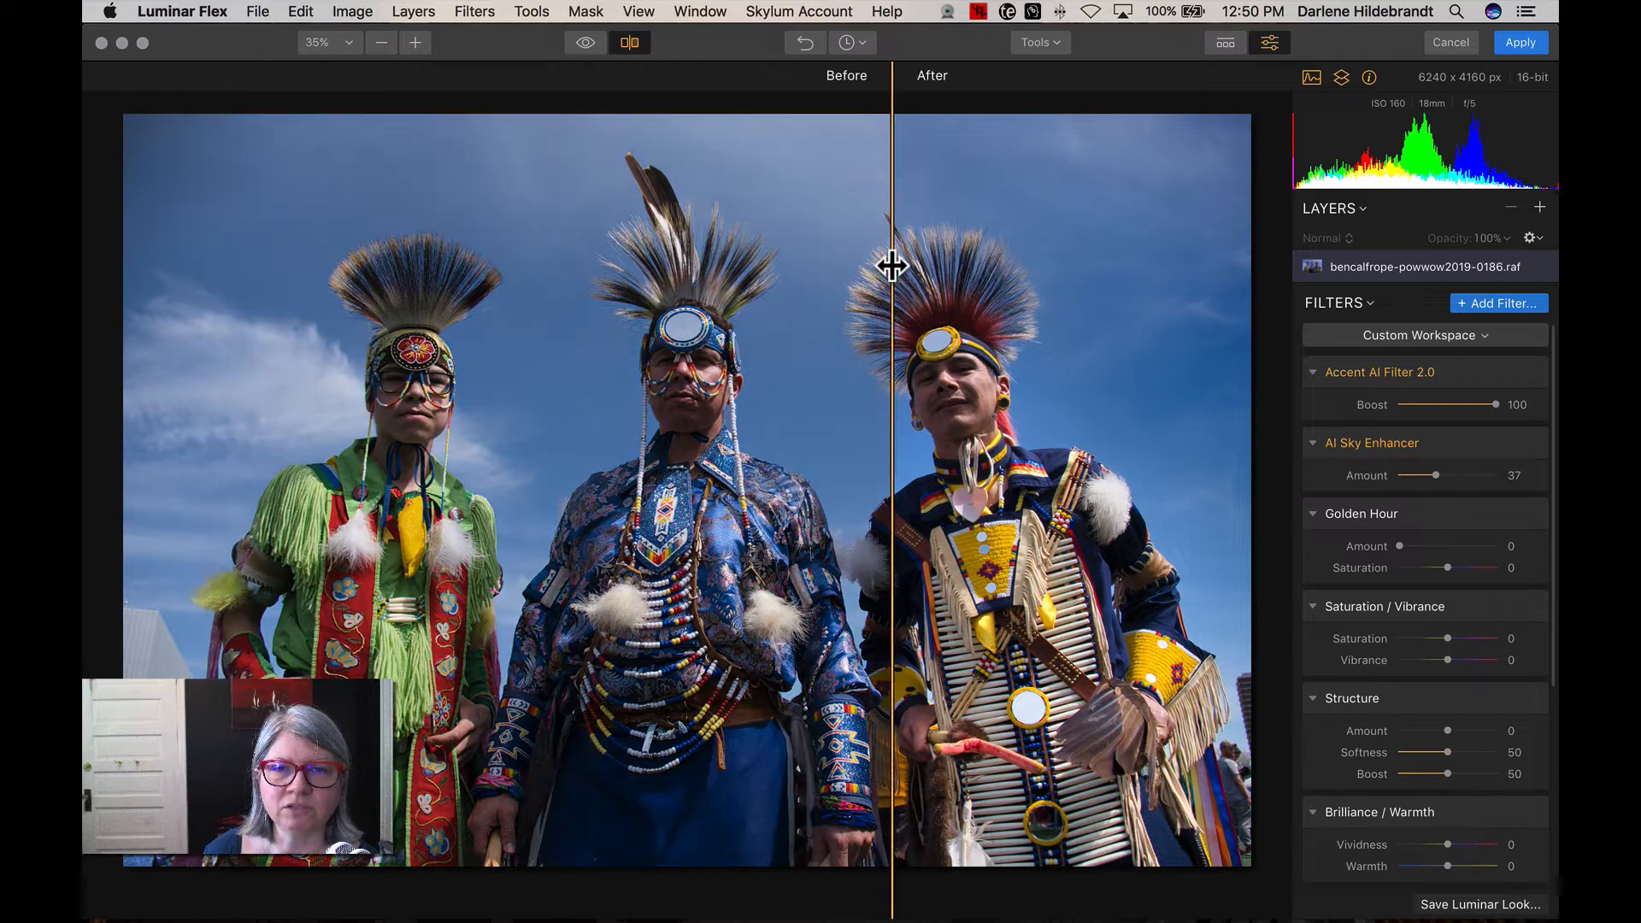
left_click(629, 42)
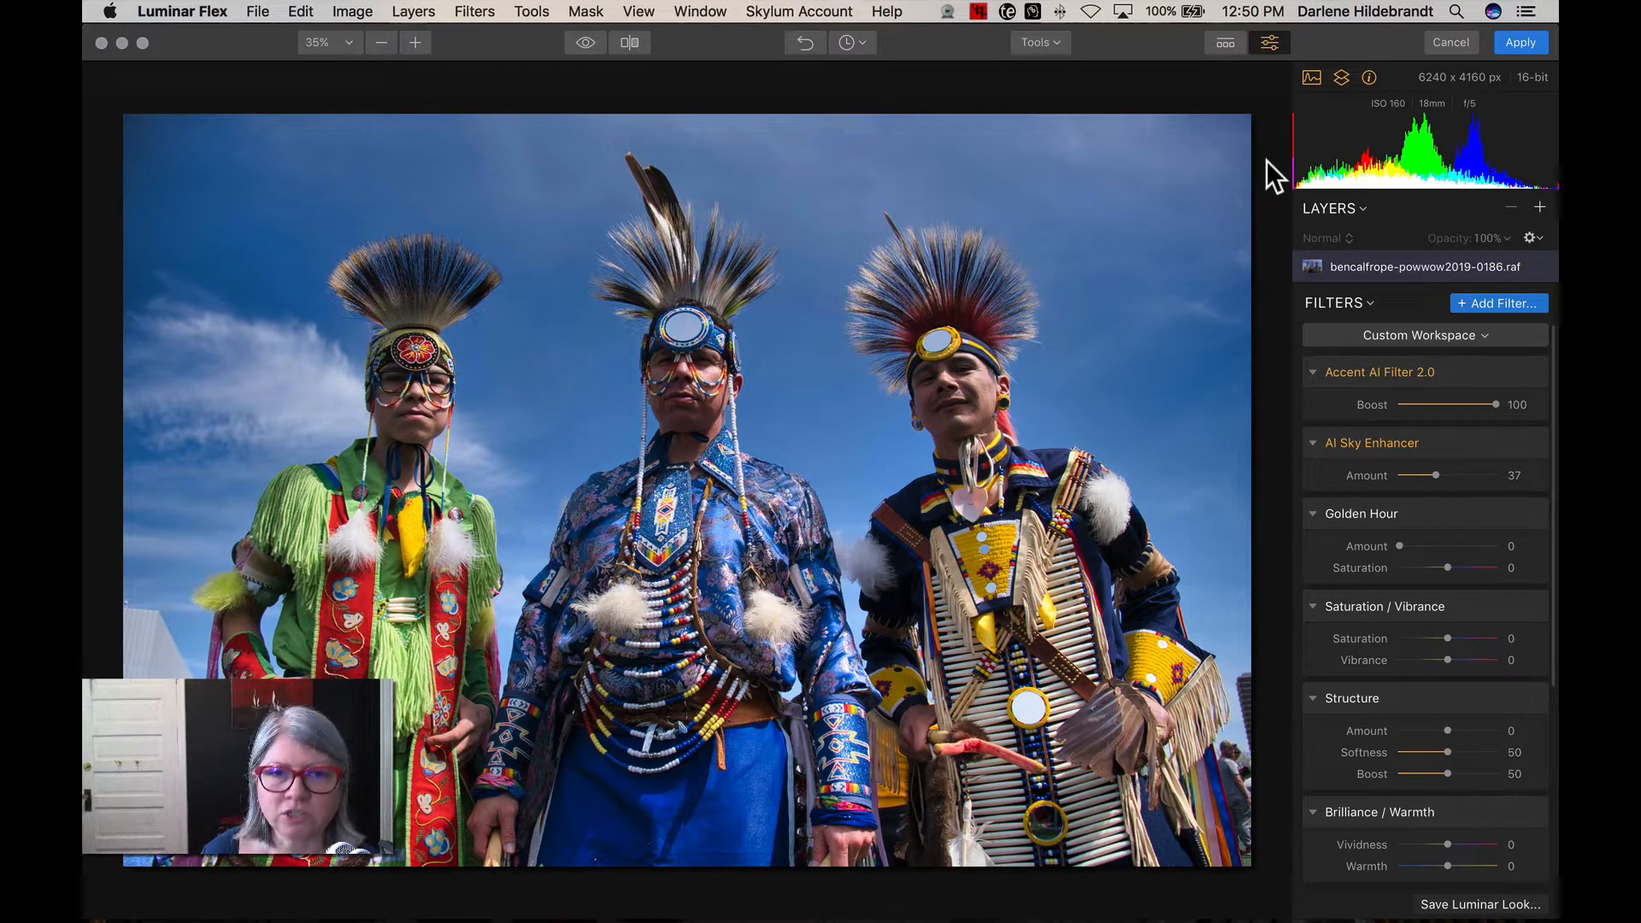
key("backslash")
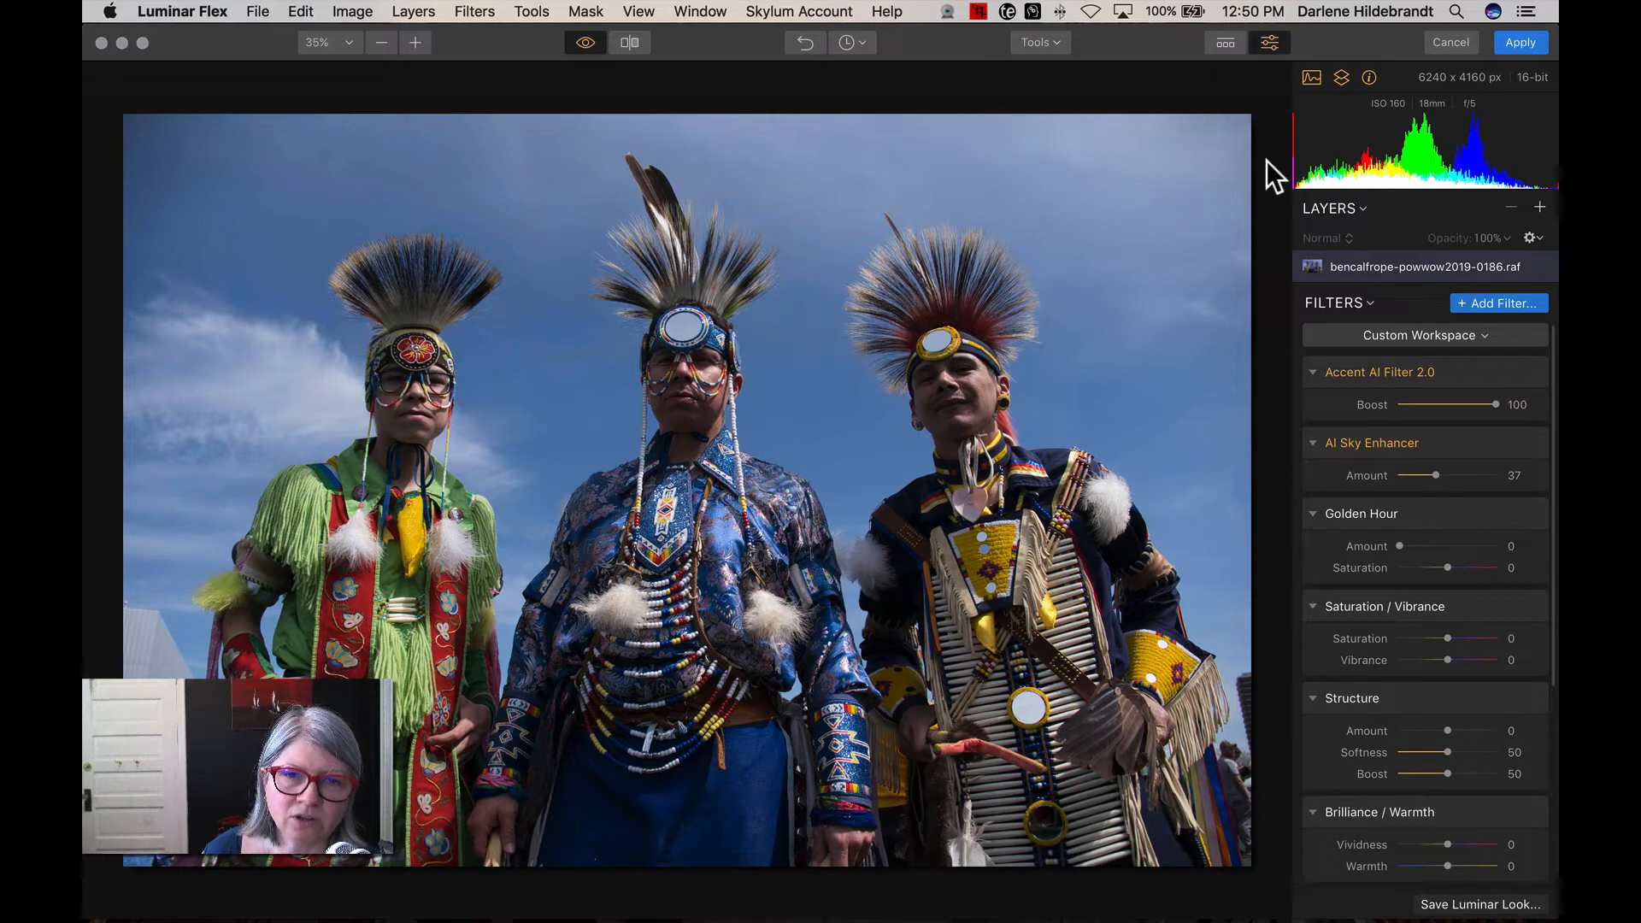
key("backslash")
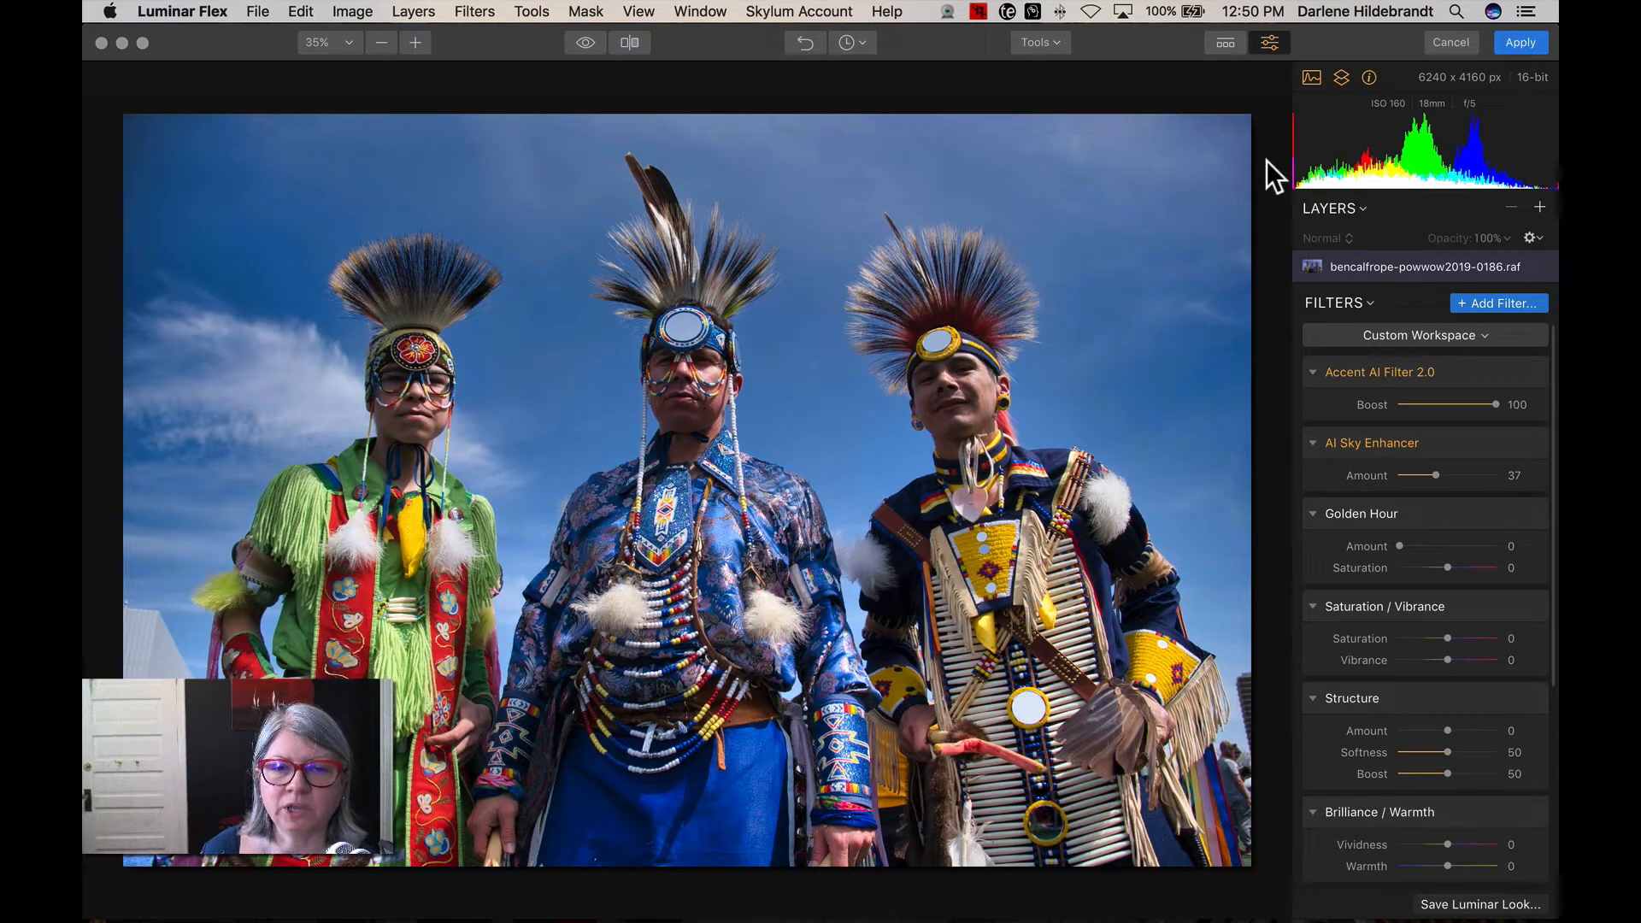
key("backslash")
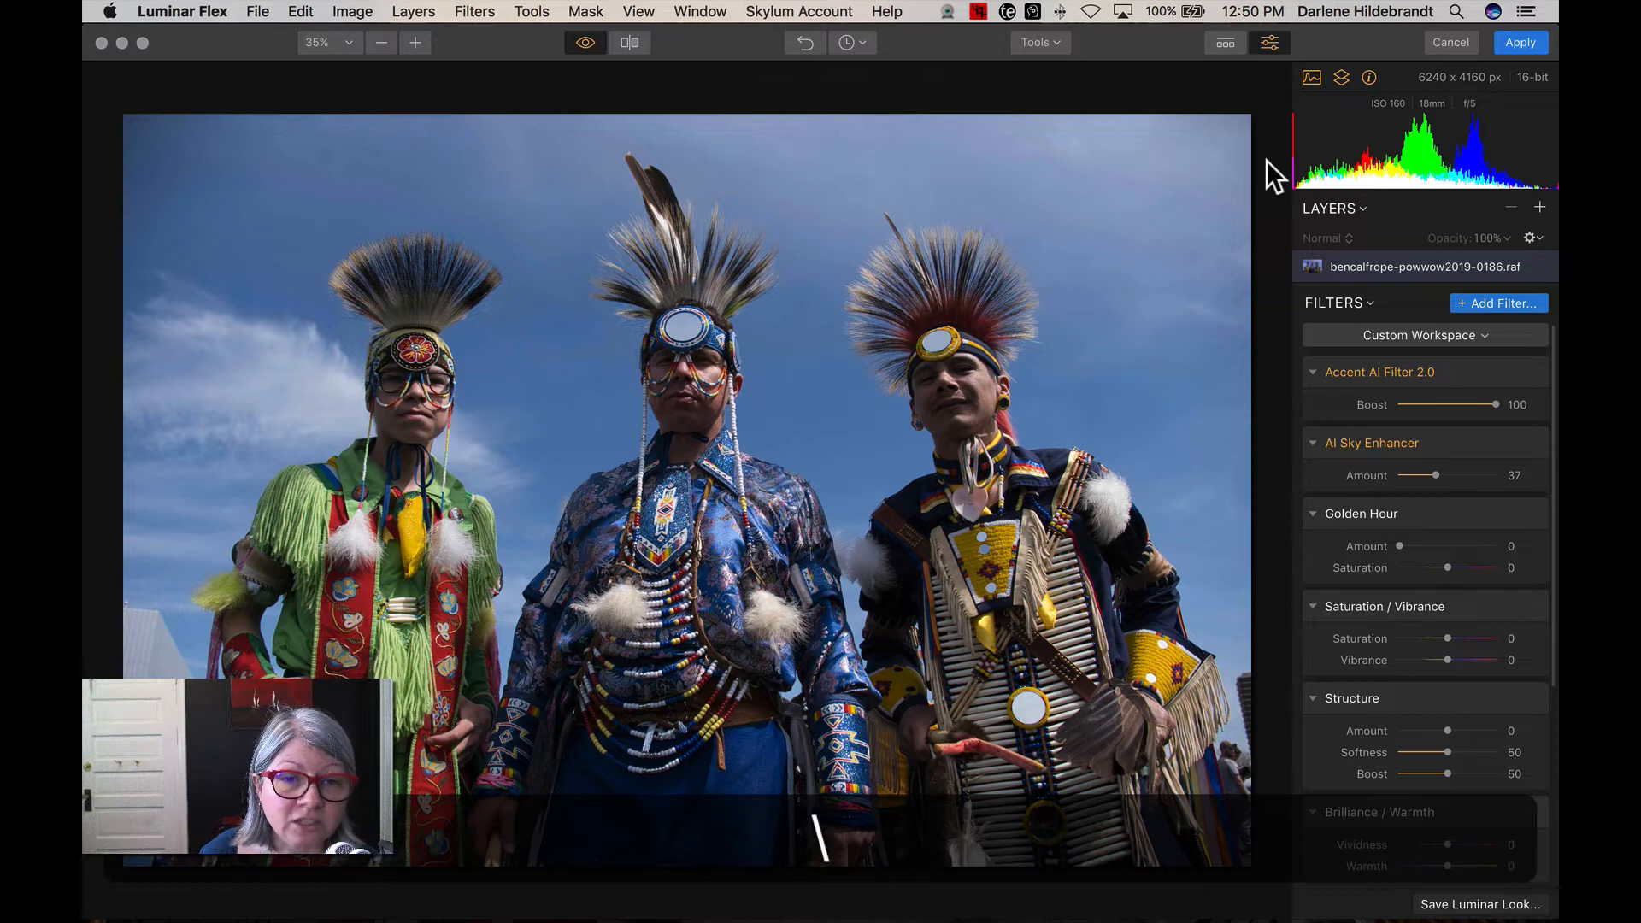
key("backslash")
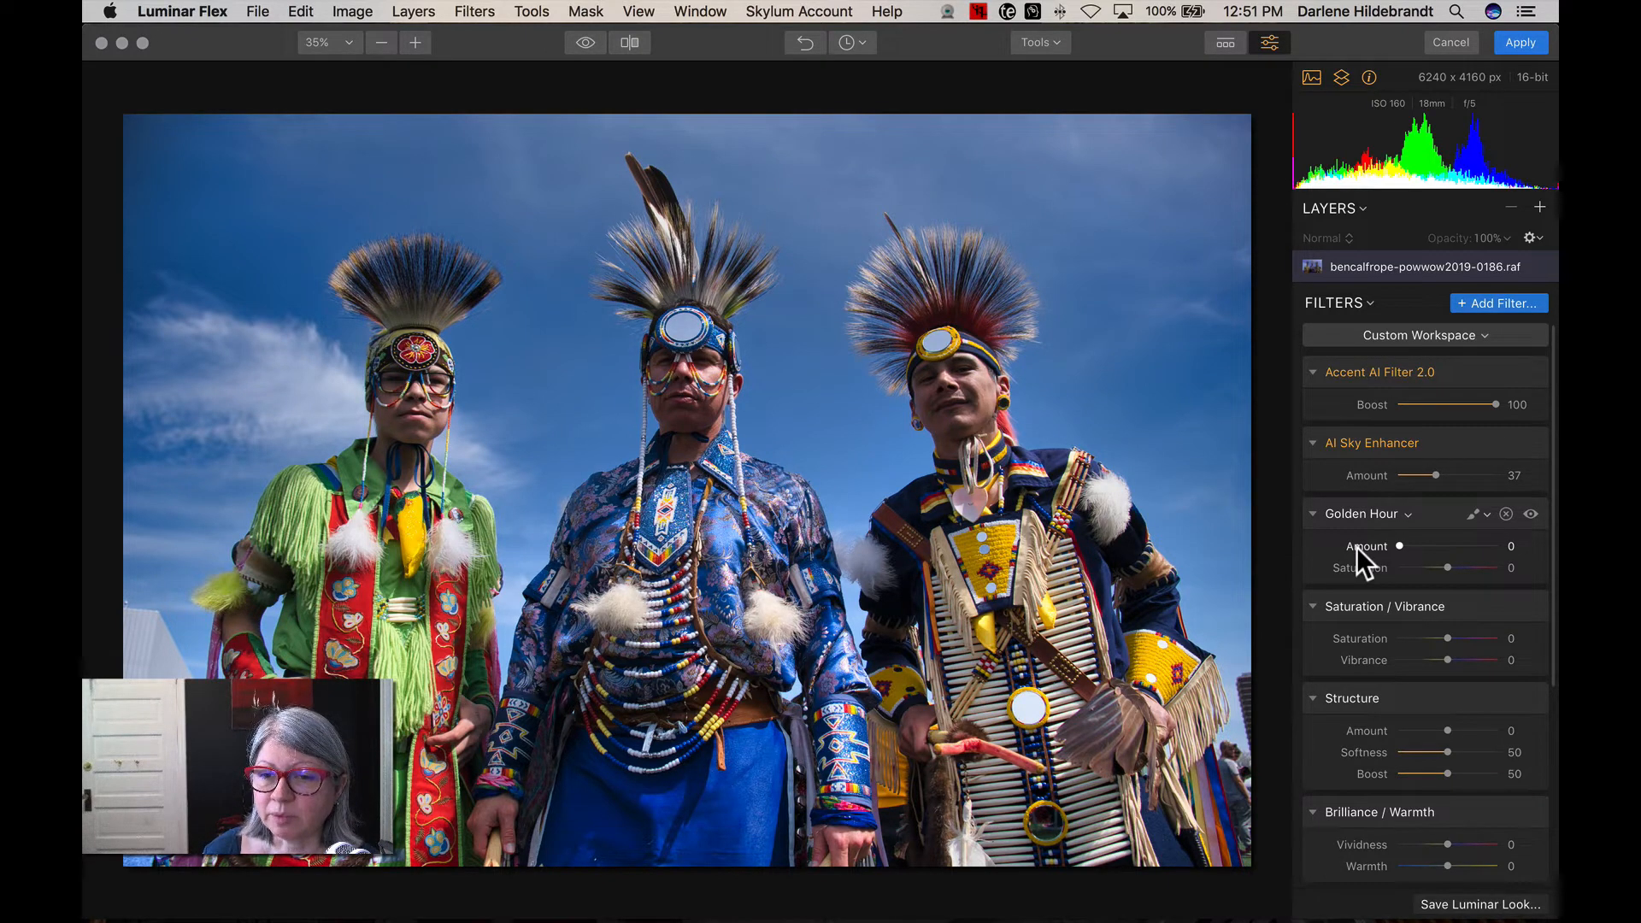
Set the Warmth in the Brilliance / Warmth filter to 17.
scroll(1357, 561, "down", 5)
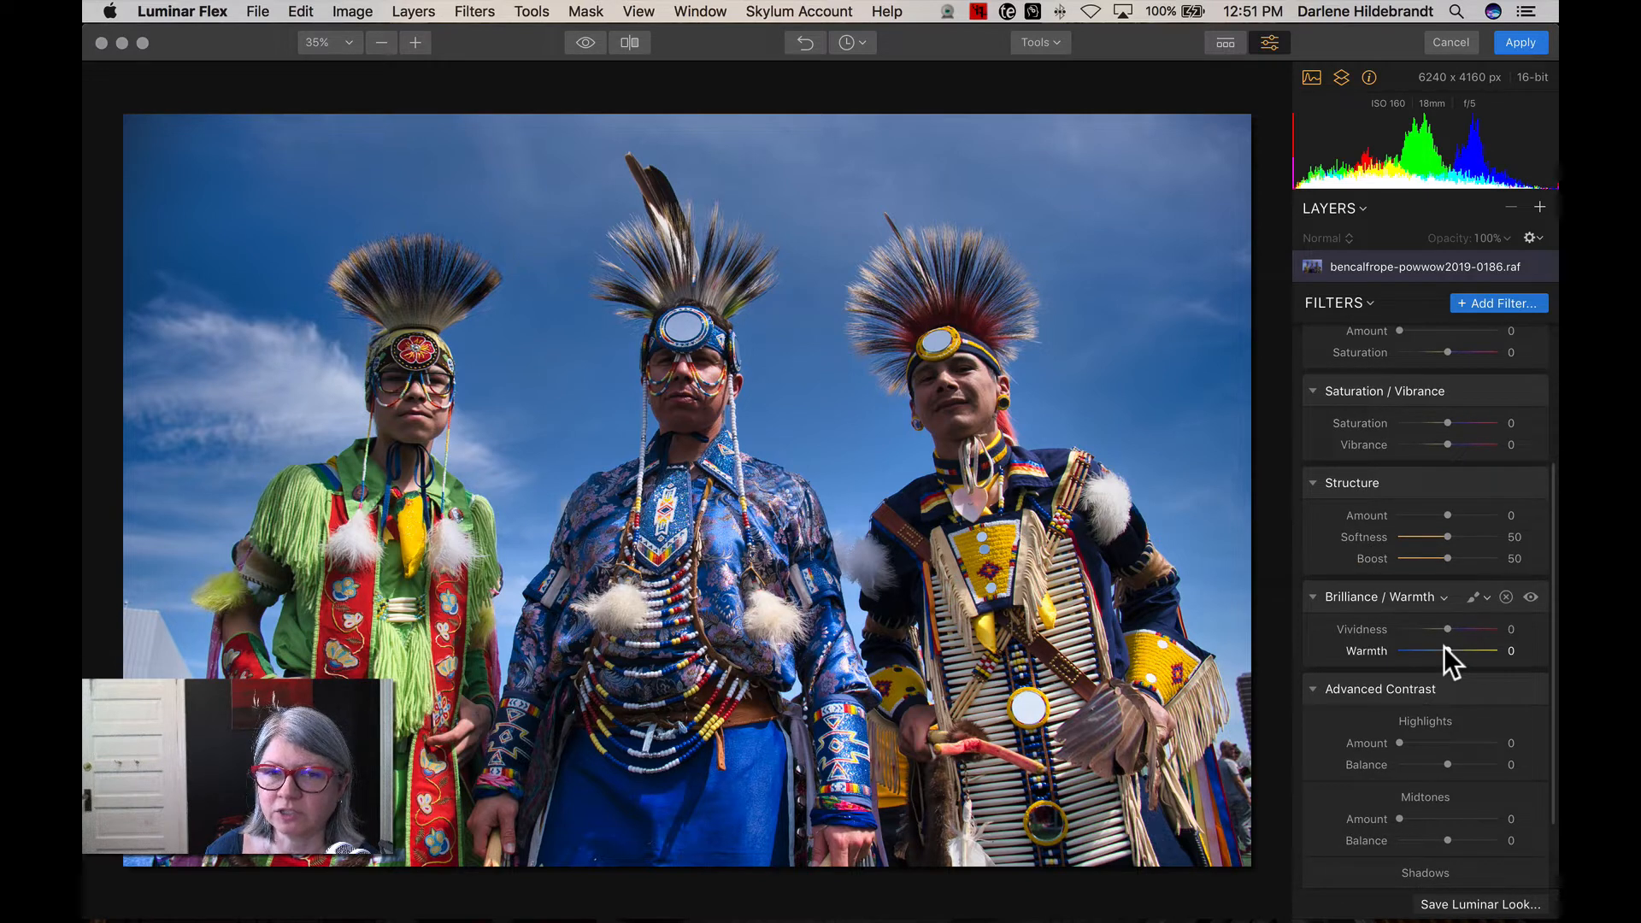
left_click_drag(1444, 647, 1450, 644)
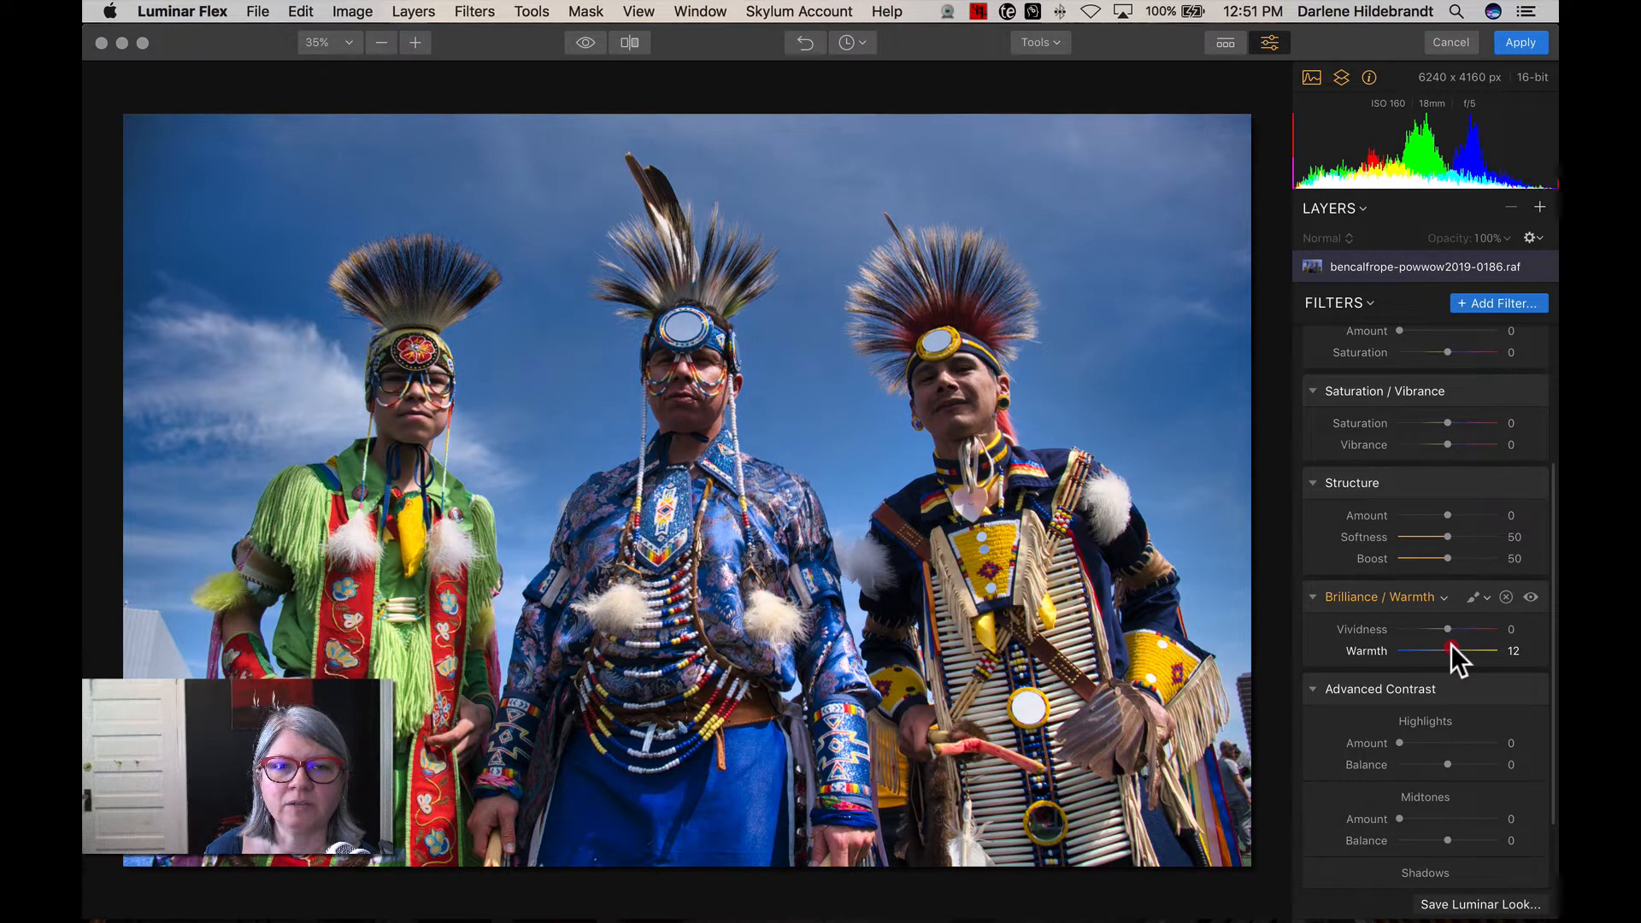
left_click_drag(1453, 645, 1454, 643)
Add the Details Enhancer and Sharpening filters from the filters catalog and close the catalog.
scroll(1454, 643, "down", 3)
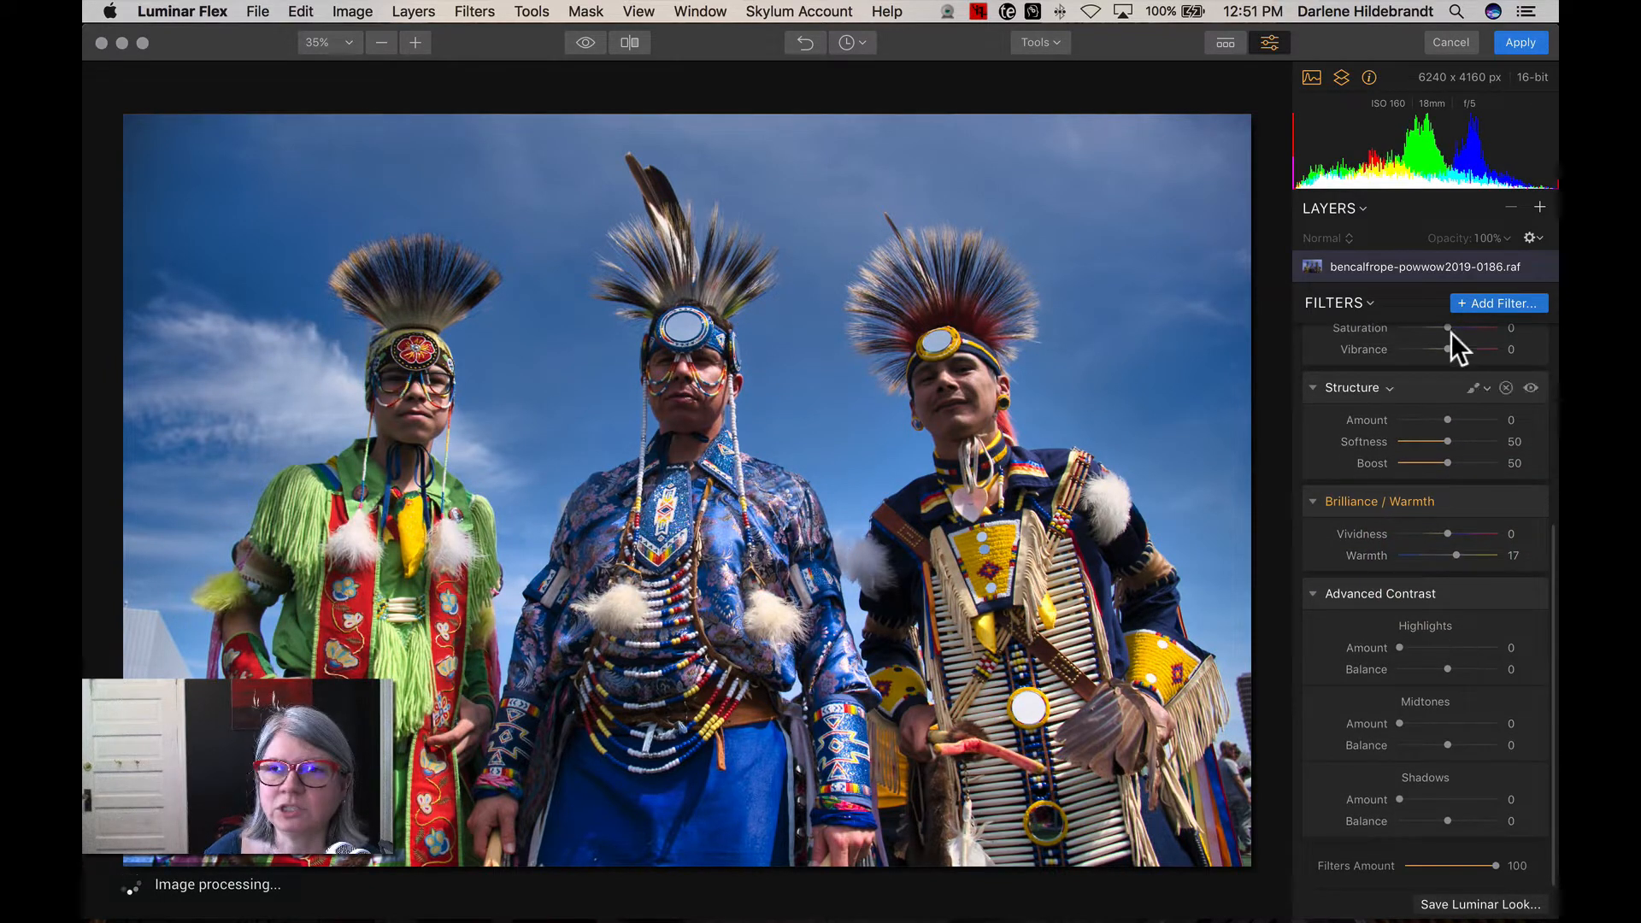
left_click(1491, 300)
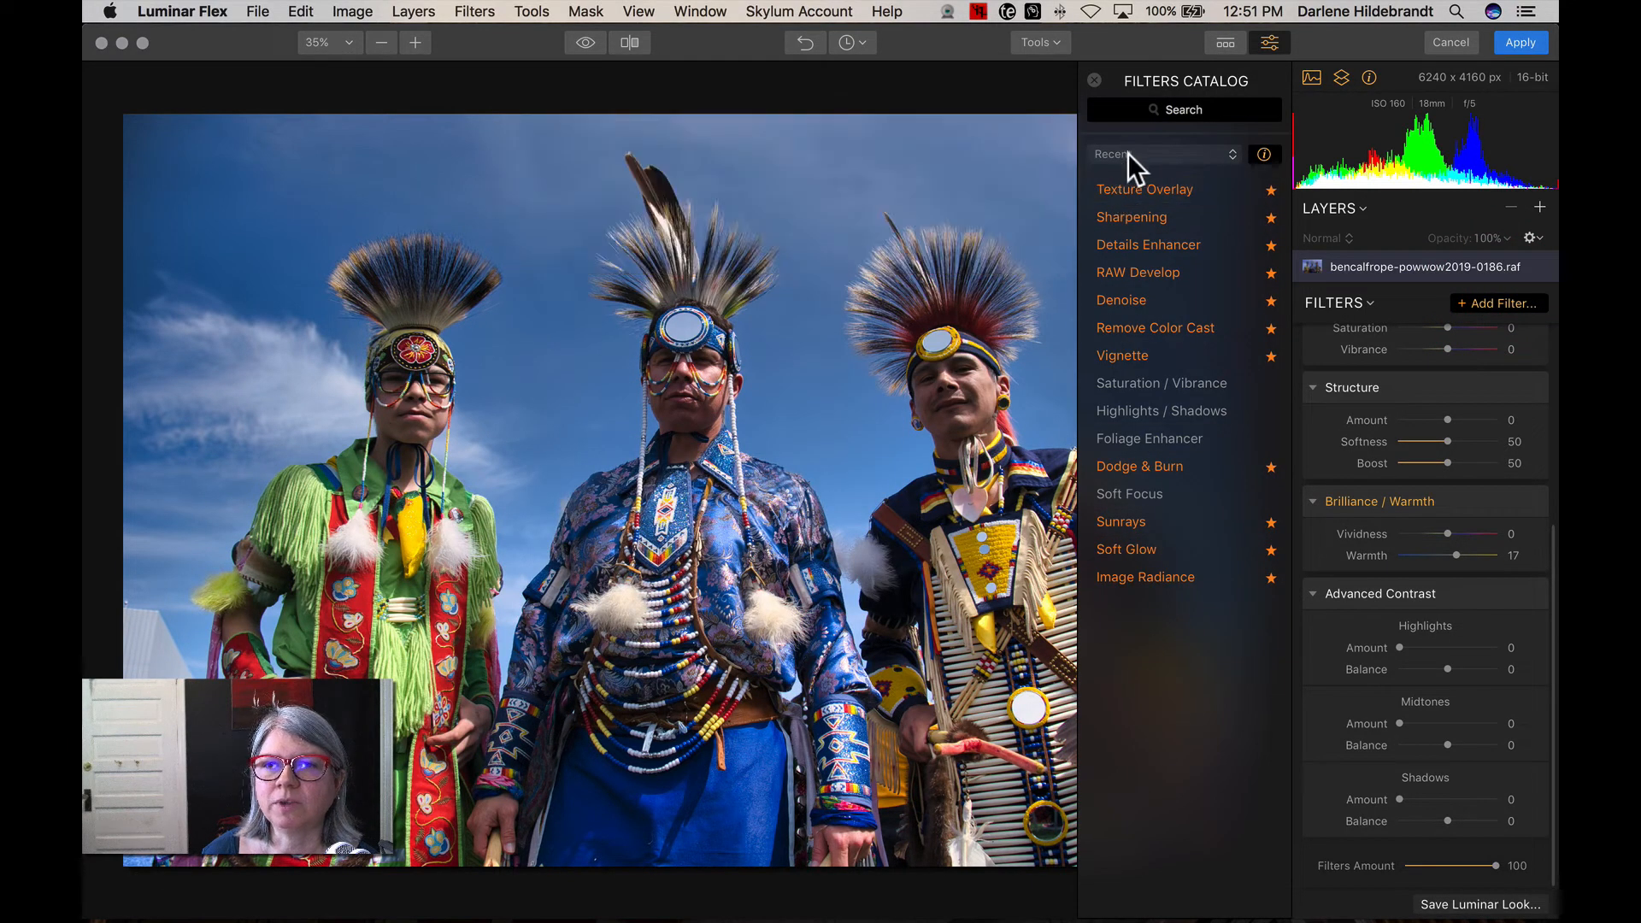
left_click(1126, 245)
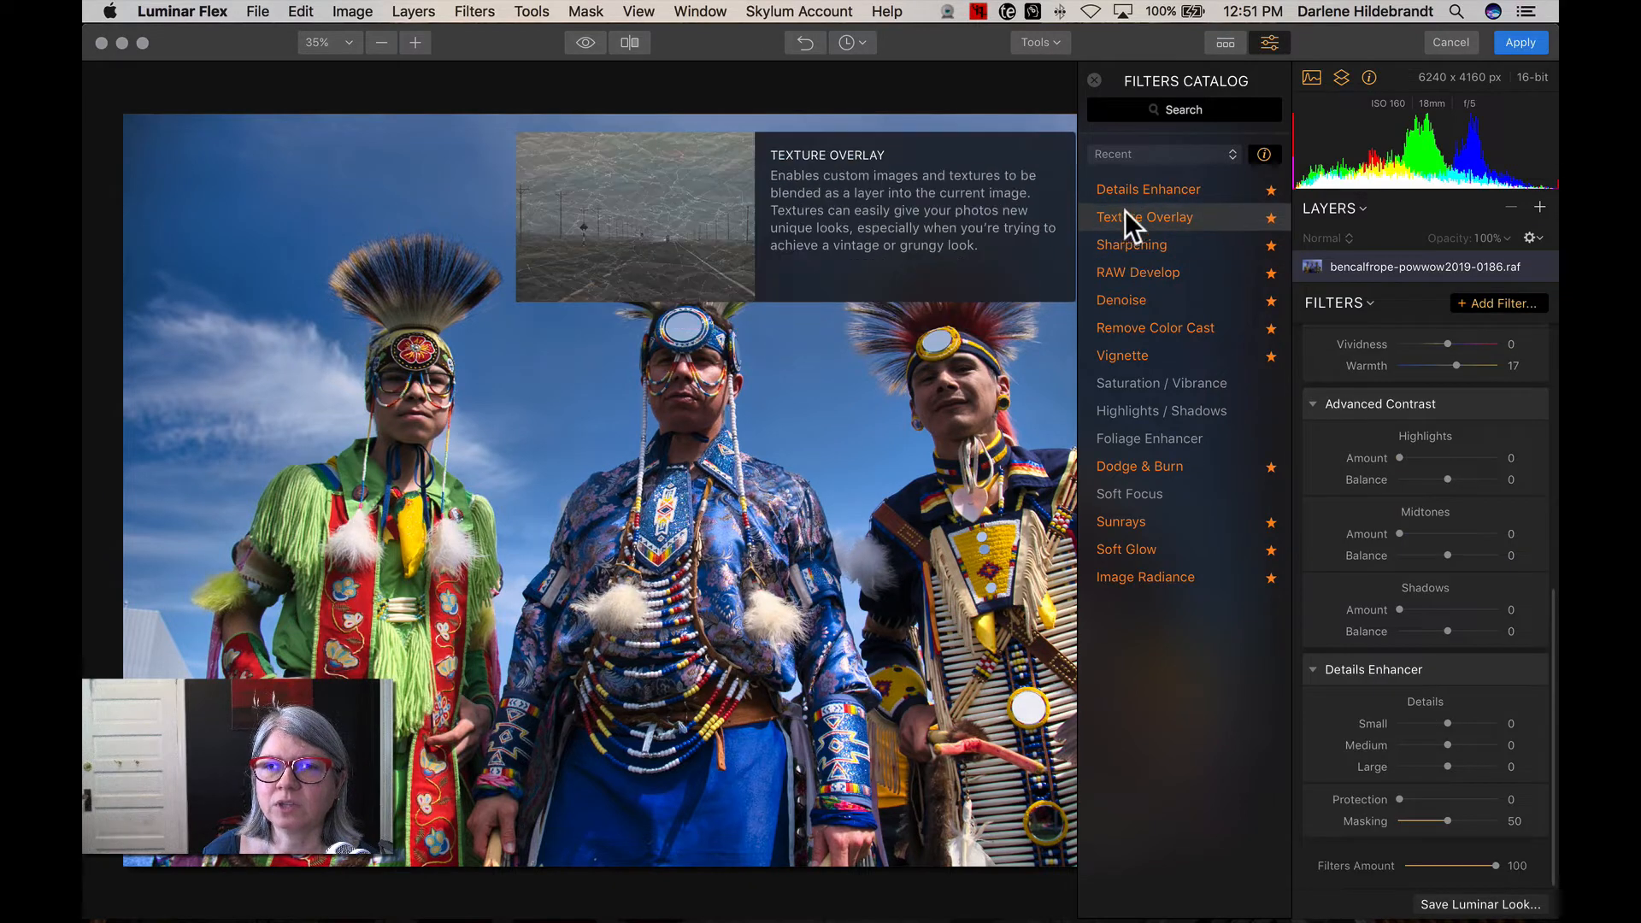
left_click(1125, 248)
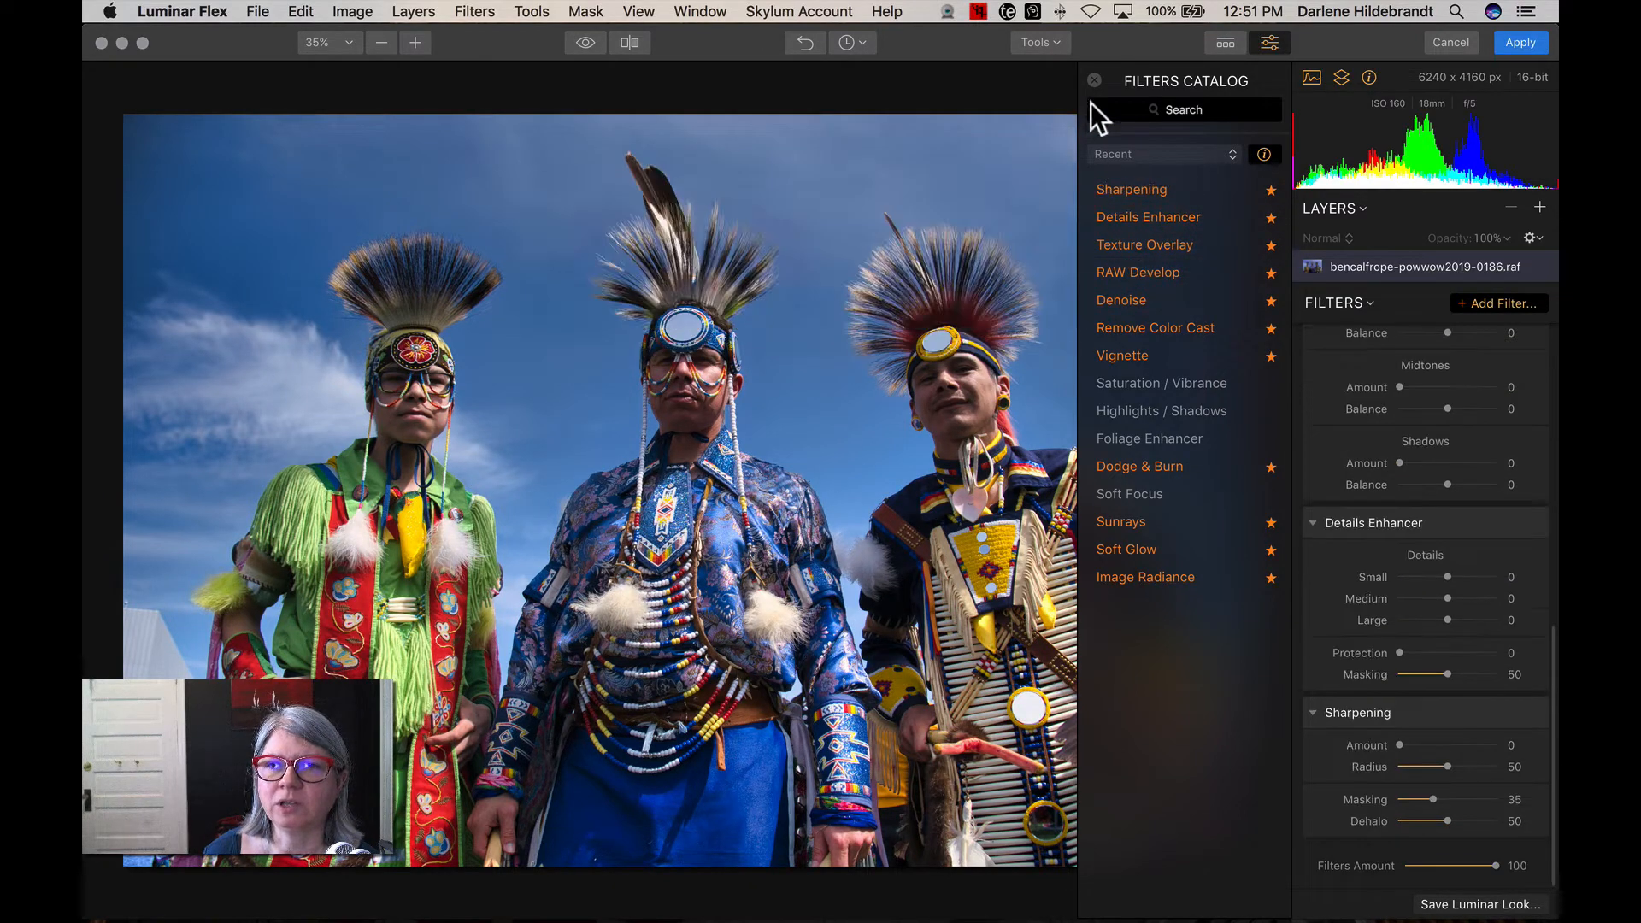
left_click(1095, 79)
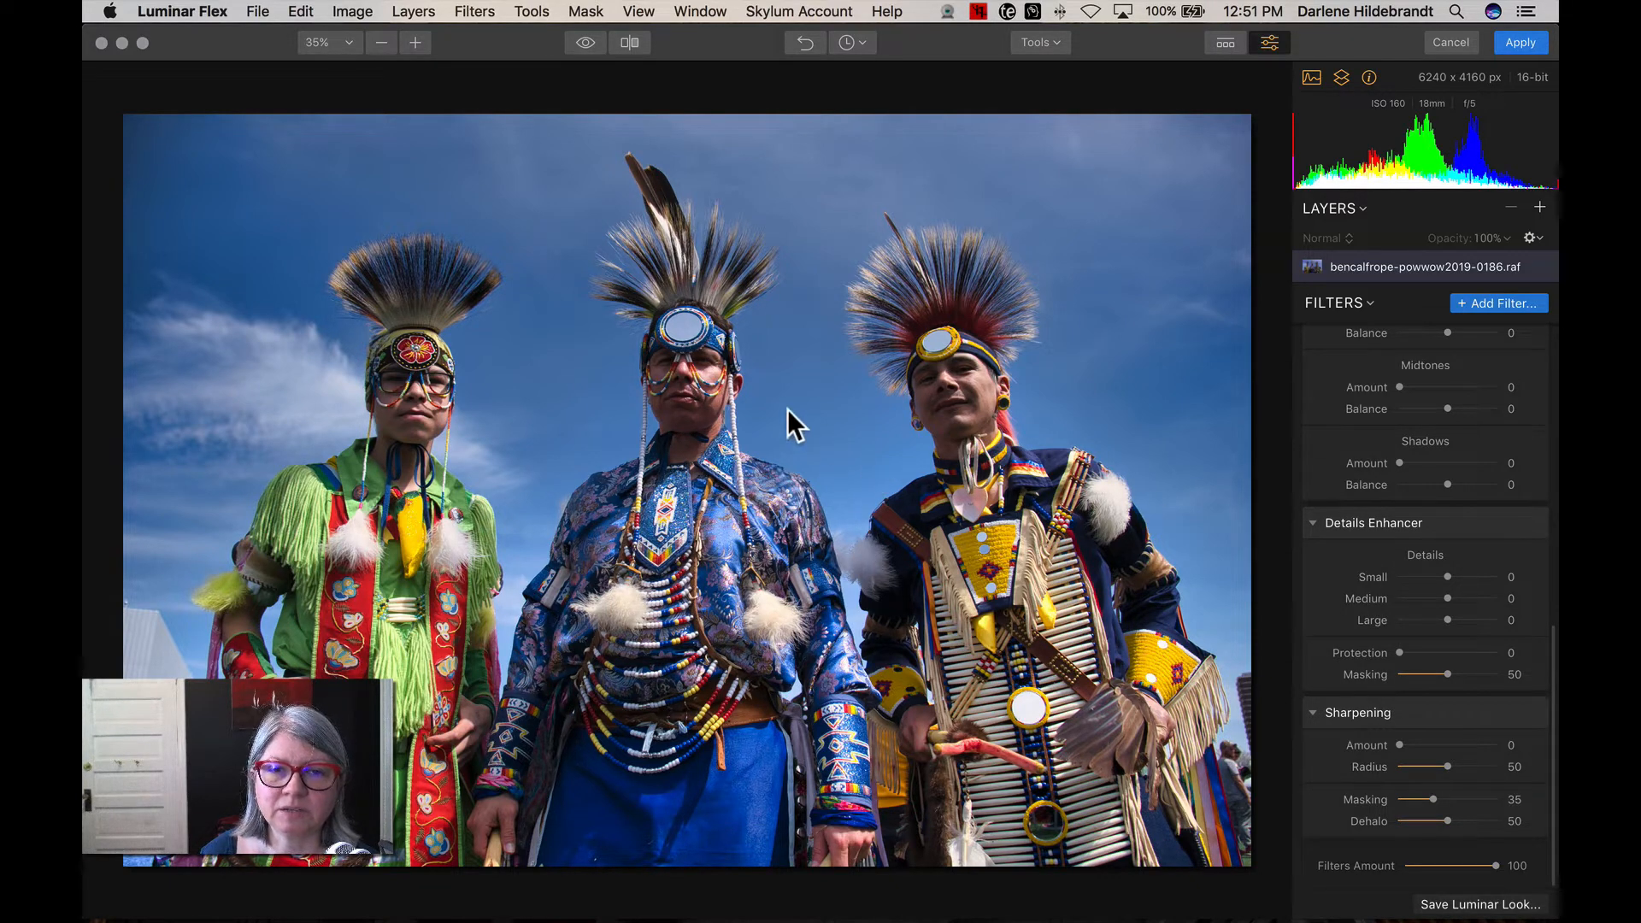
Check the middle dancer at 100% and set the Details Enhancer to Small 3, Medium 43 and Large -56.
double_click(687, 405)
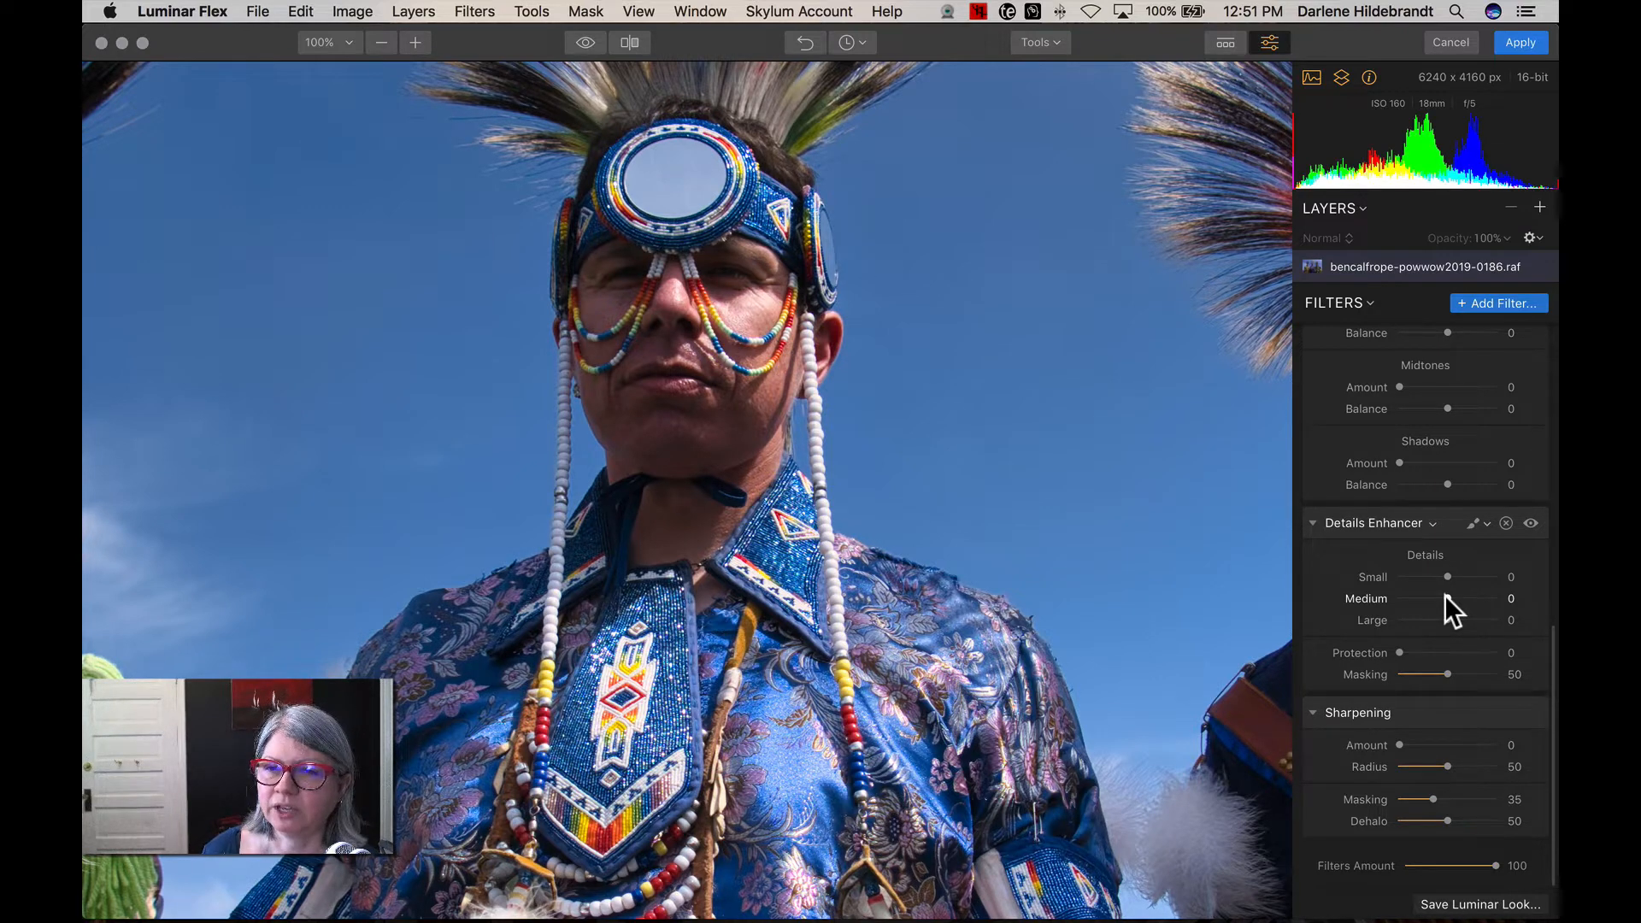
left_click(1445, 598)
left_click_drag(1445, 597, 1494, 594)
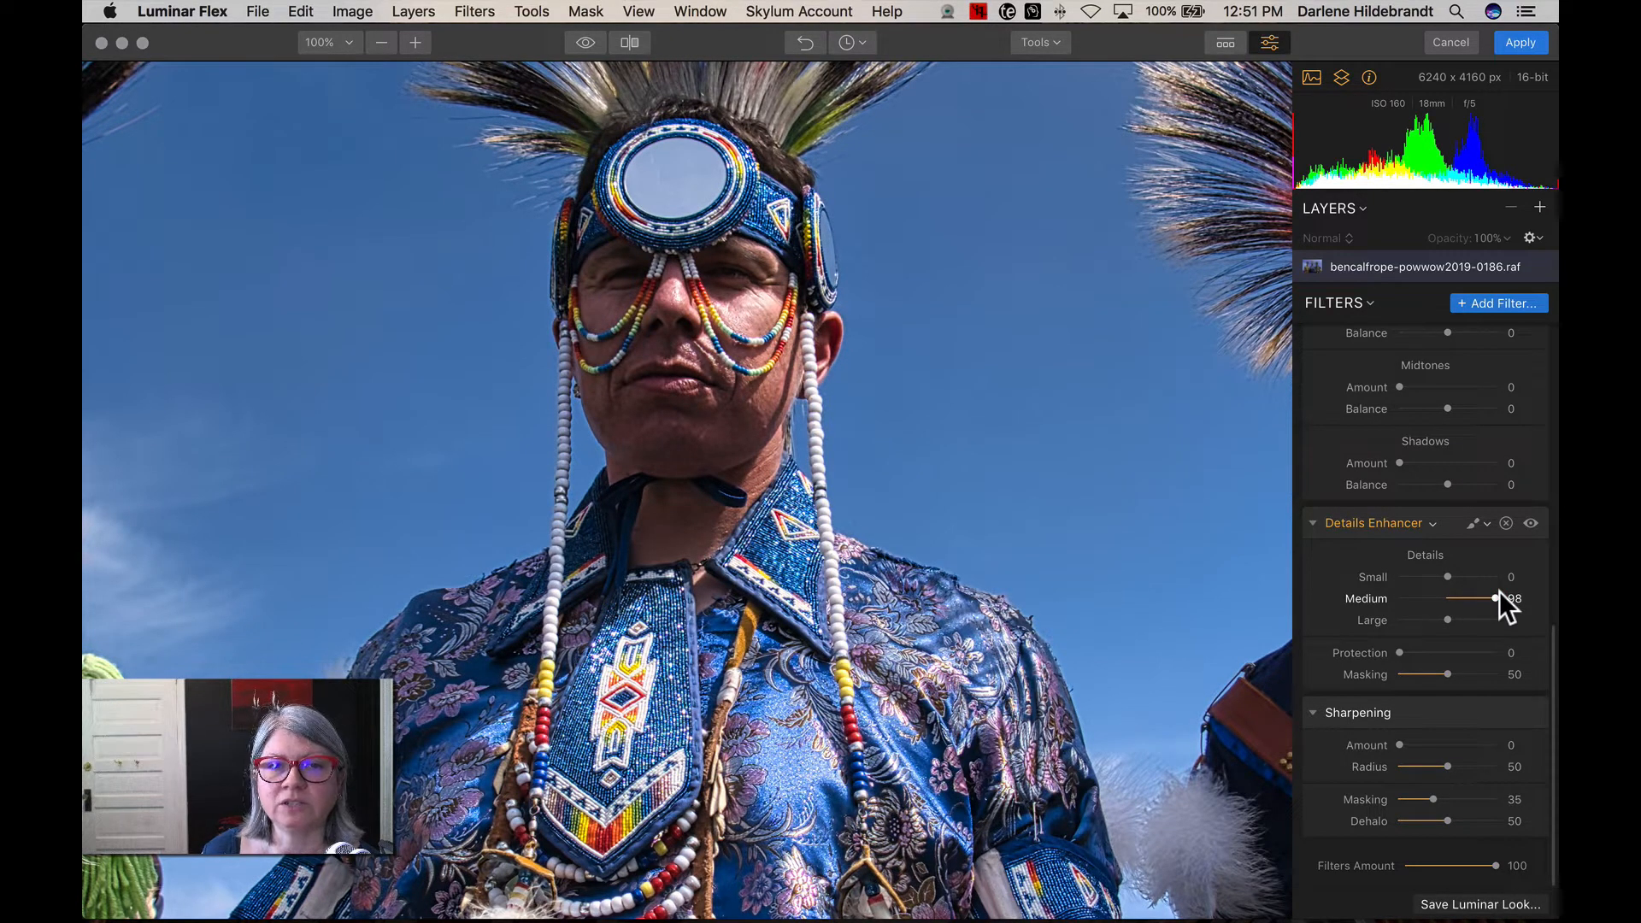
mouse_move(1498, 597)
left_mouse_down()
mouse_move(1450, 598)
mouse_move(1491, 571)
left_mouse_up()
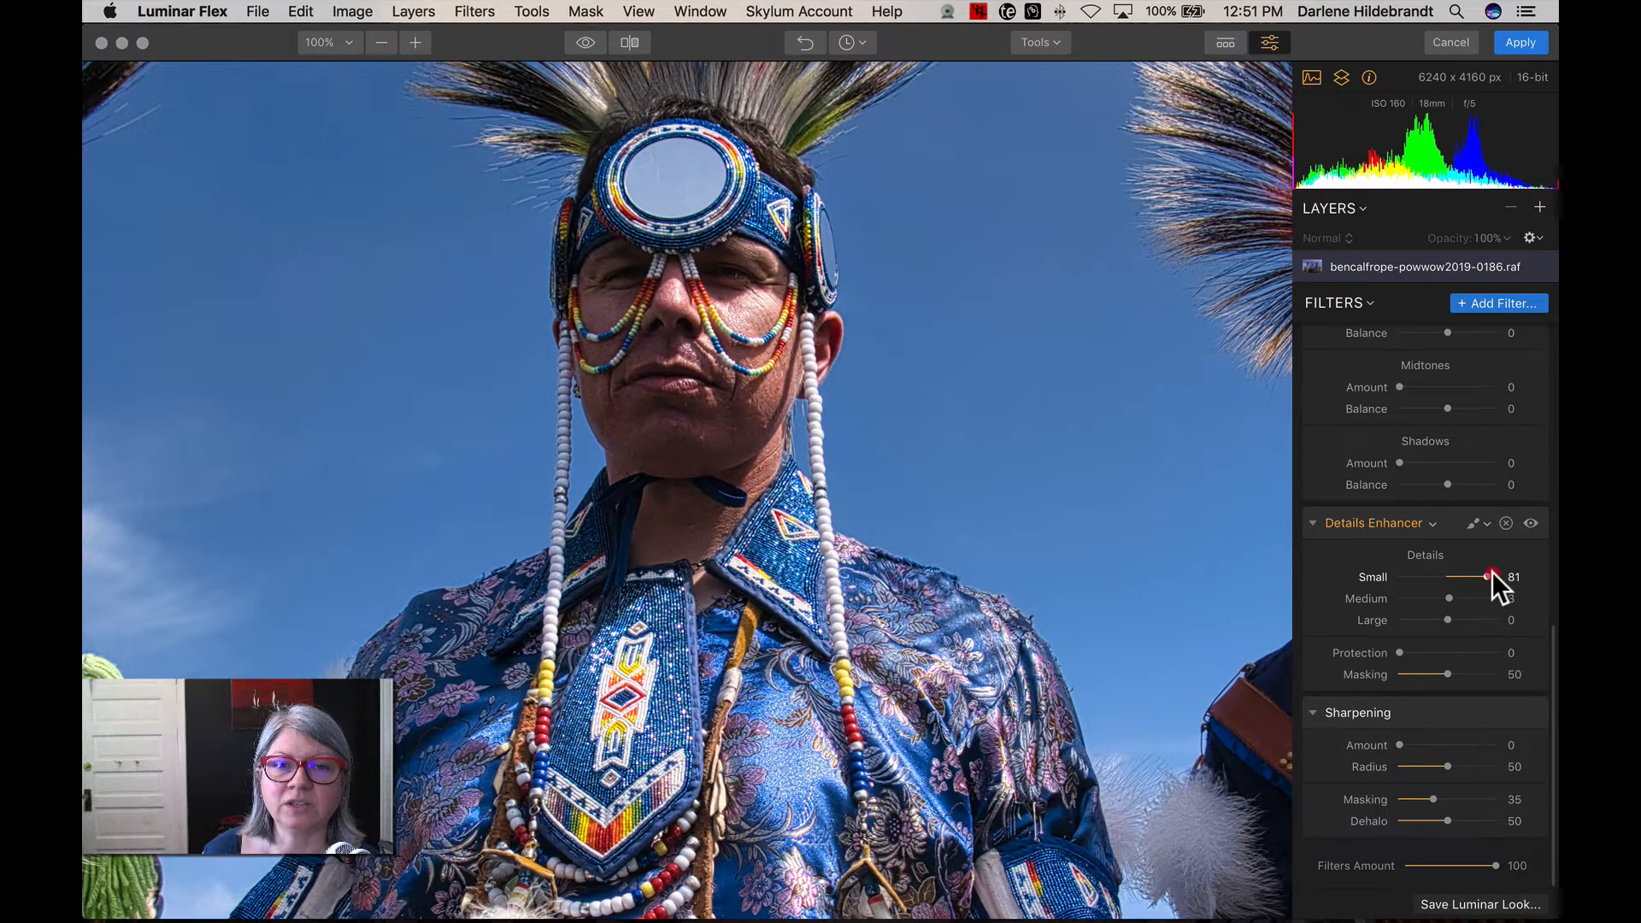
left_click_drag(1491, 571, 1495, 571)
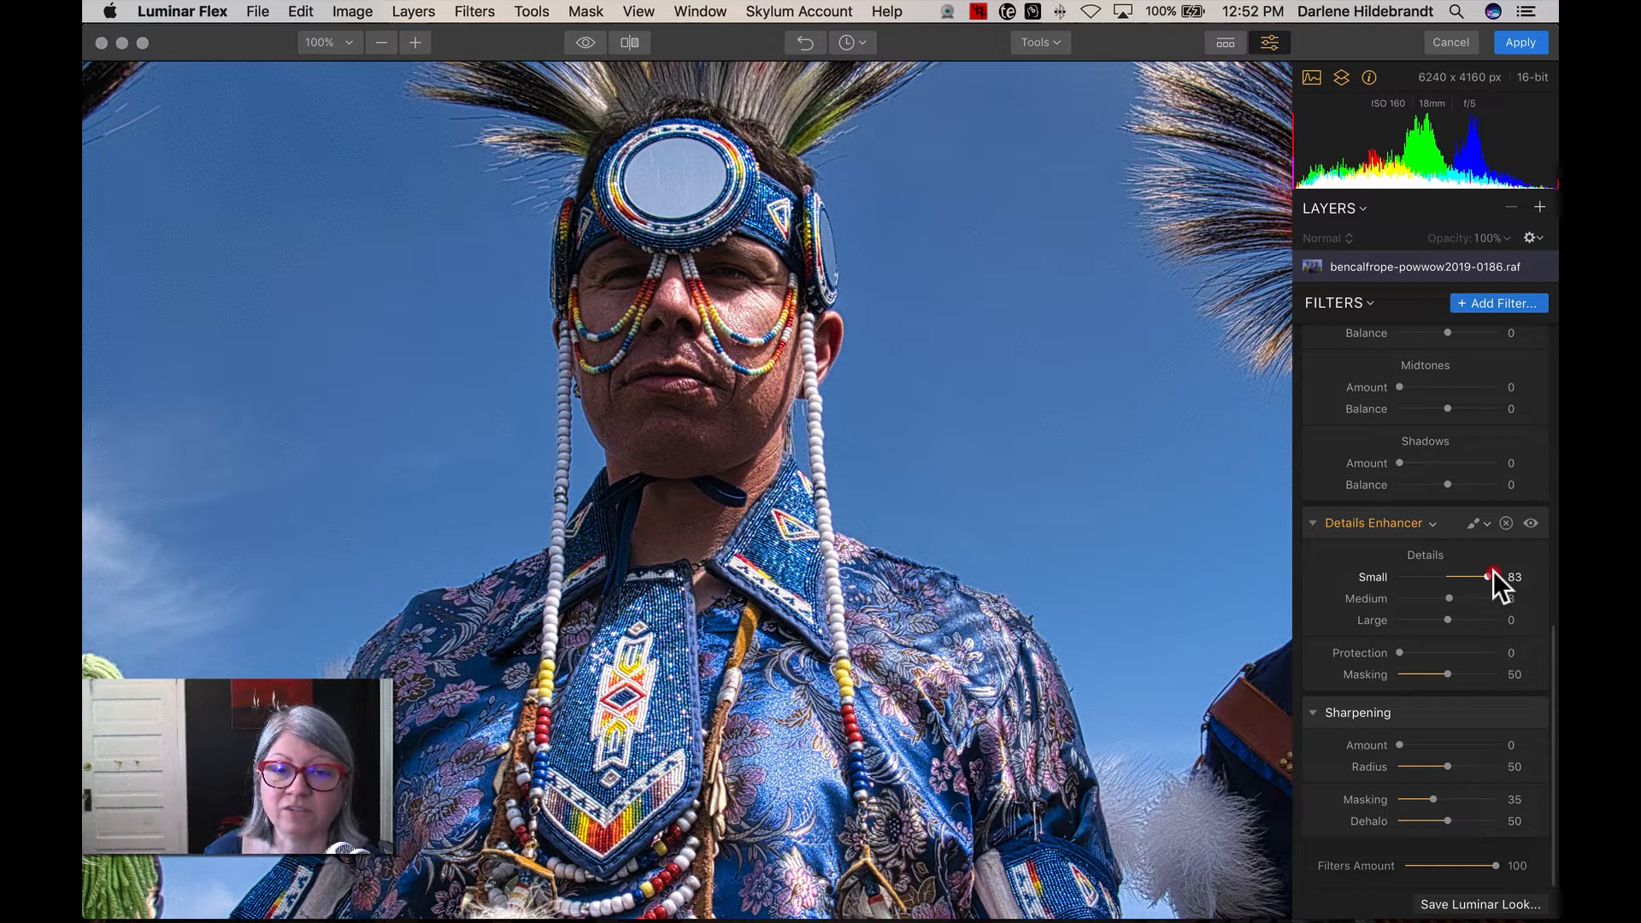
left_click_drag(1494, 571, 1414, 614)
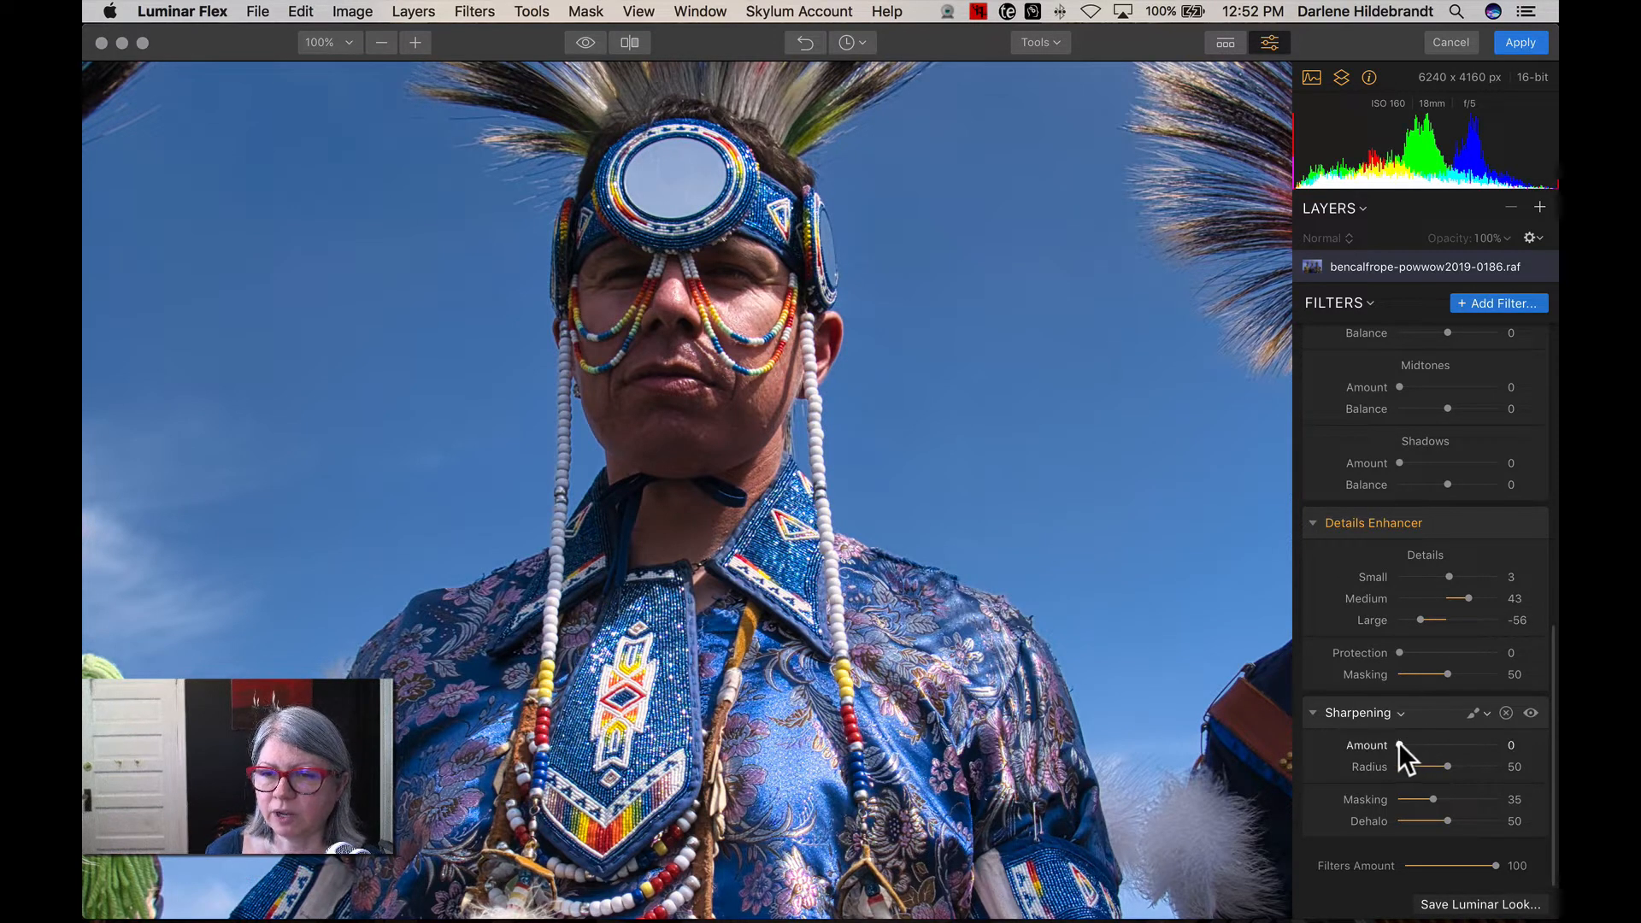
Set the Sharpening amount to 25 and view the filter's masking options without choosing one.
left_click_drag(1399, 745, 1425, 744)
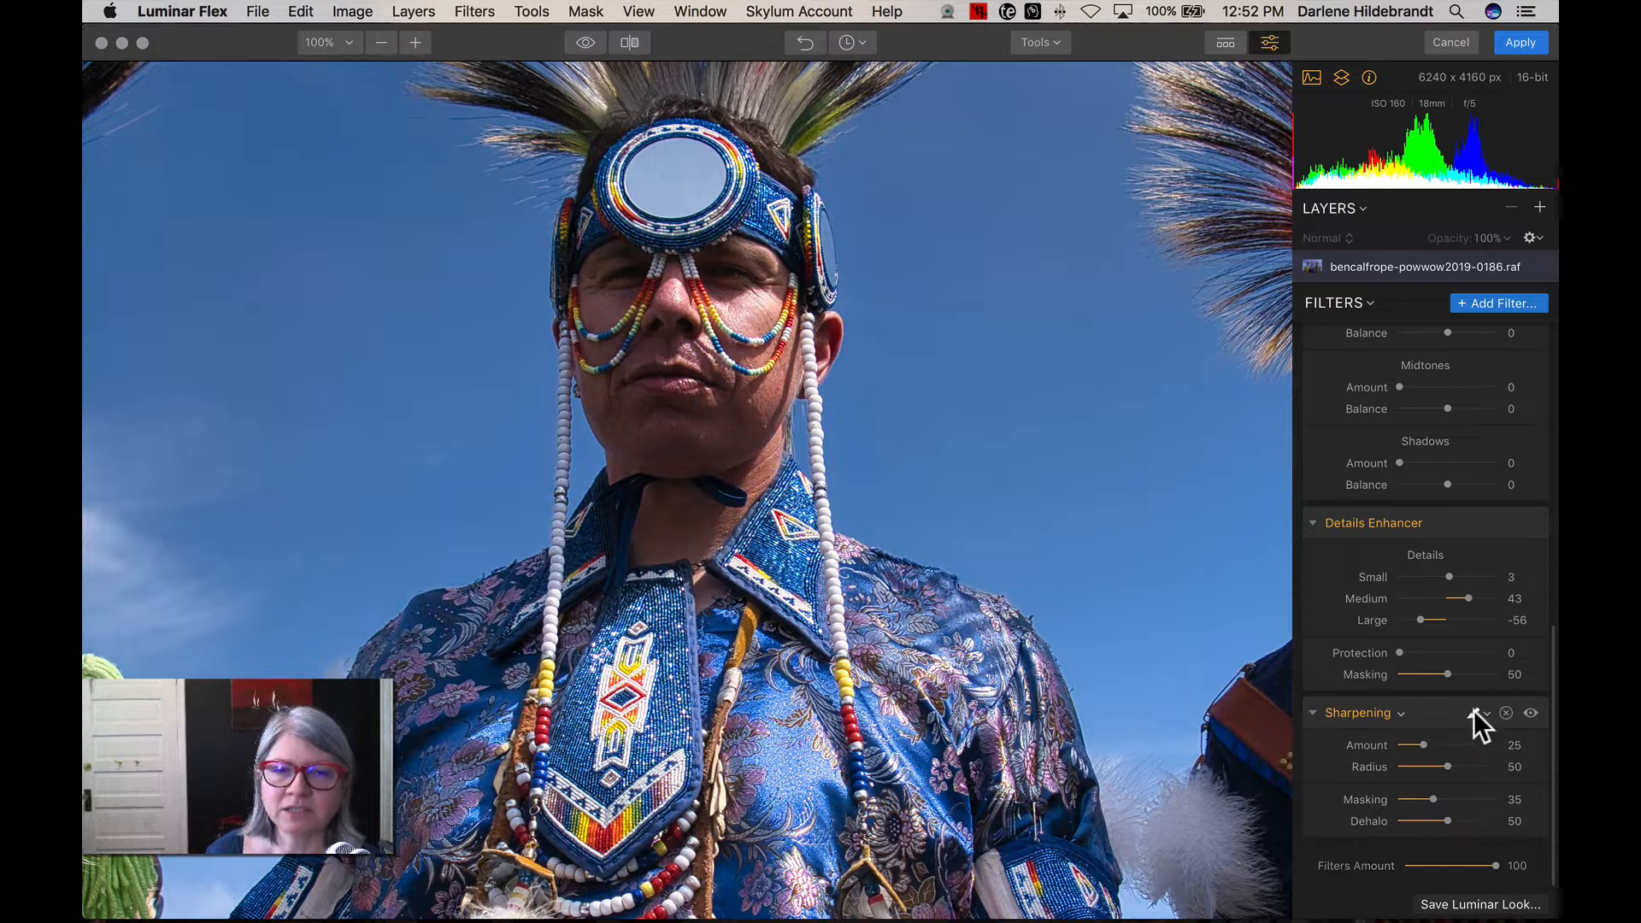
left_click(1474, 710)
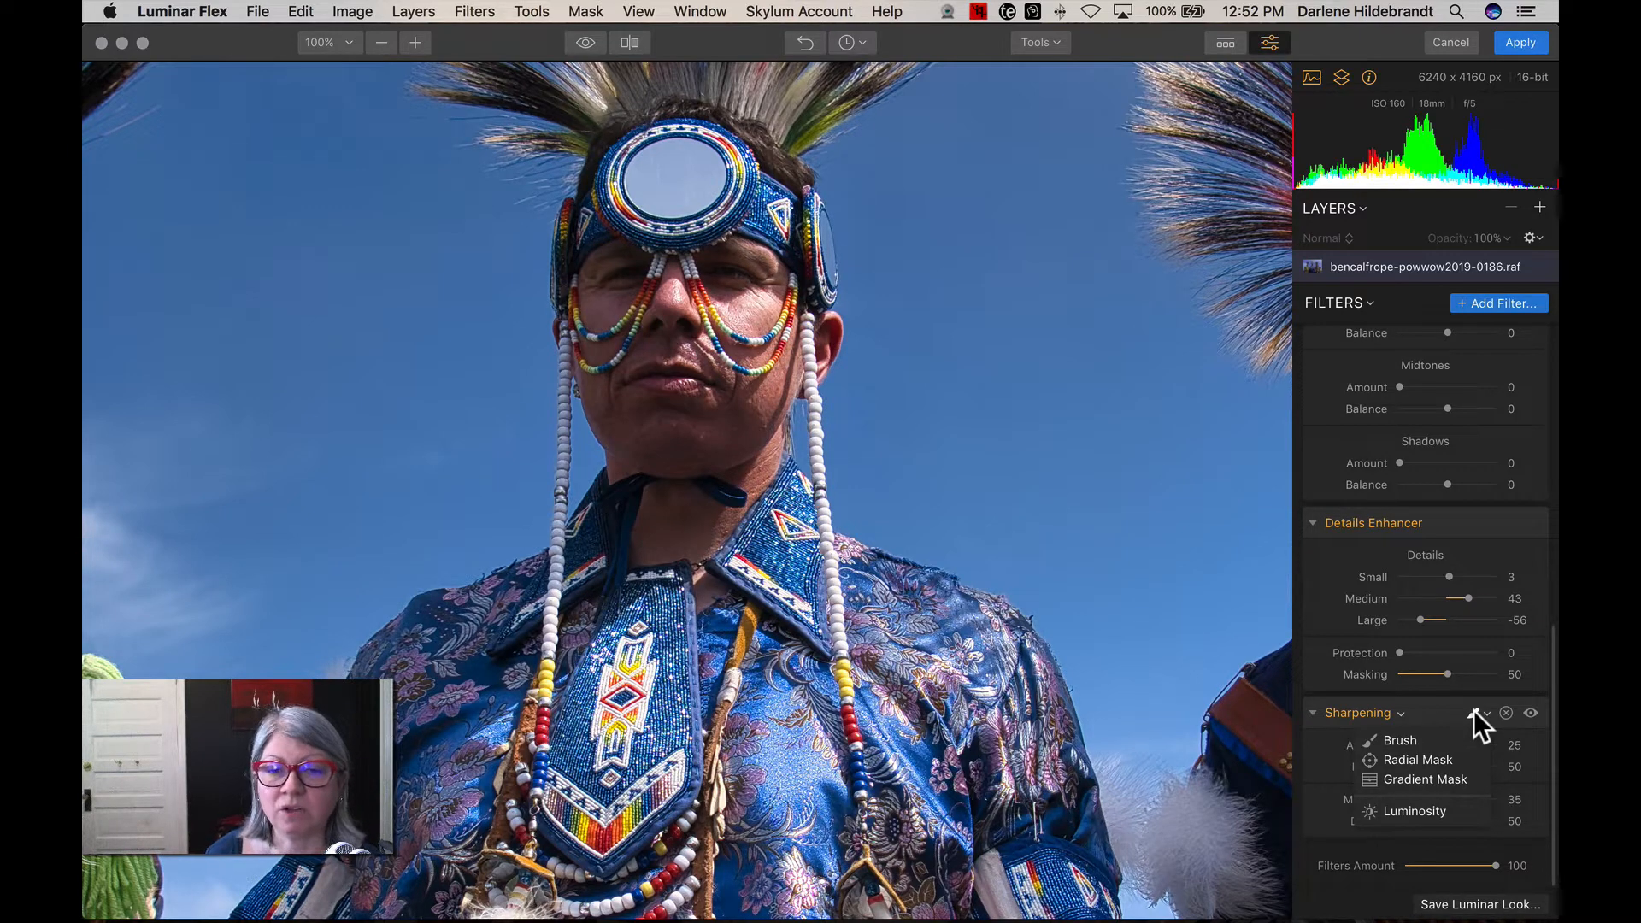
left_click(1474, 710)
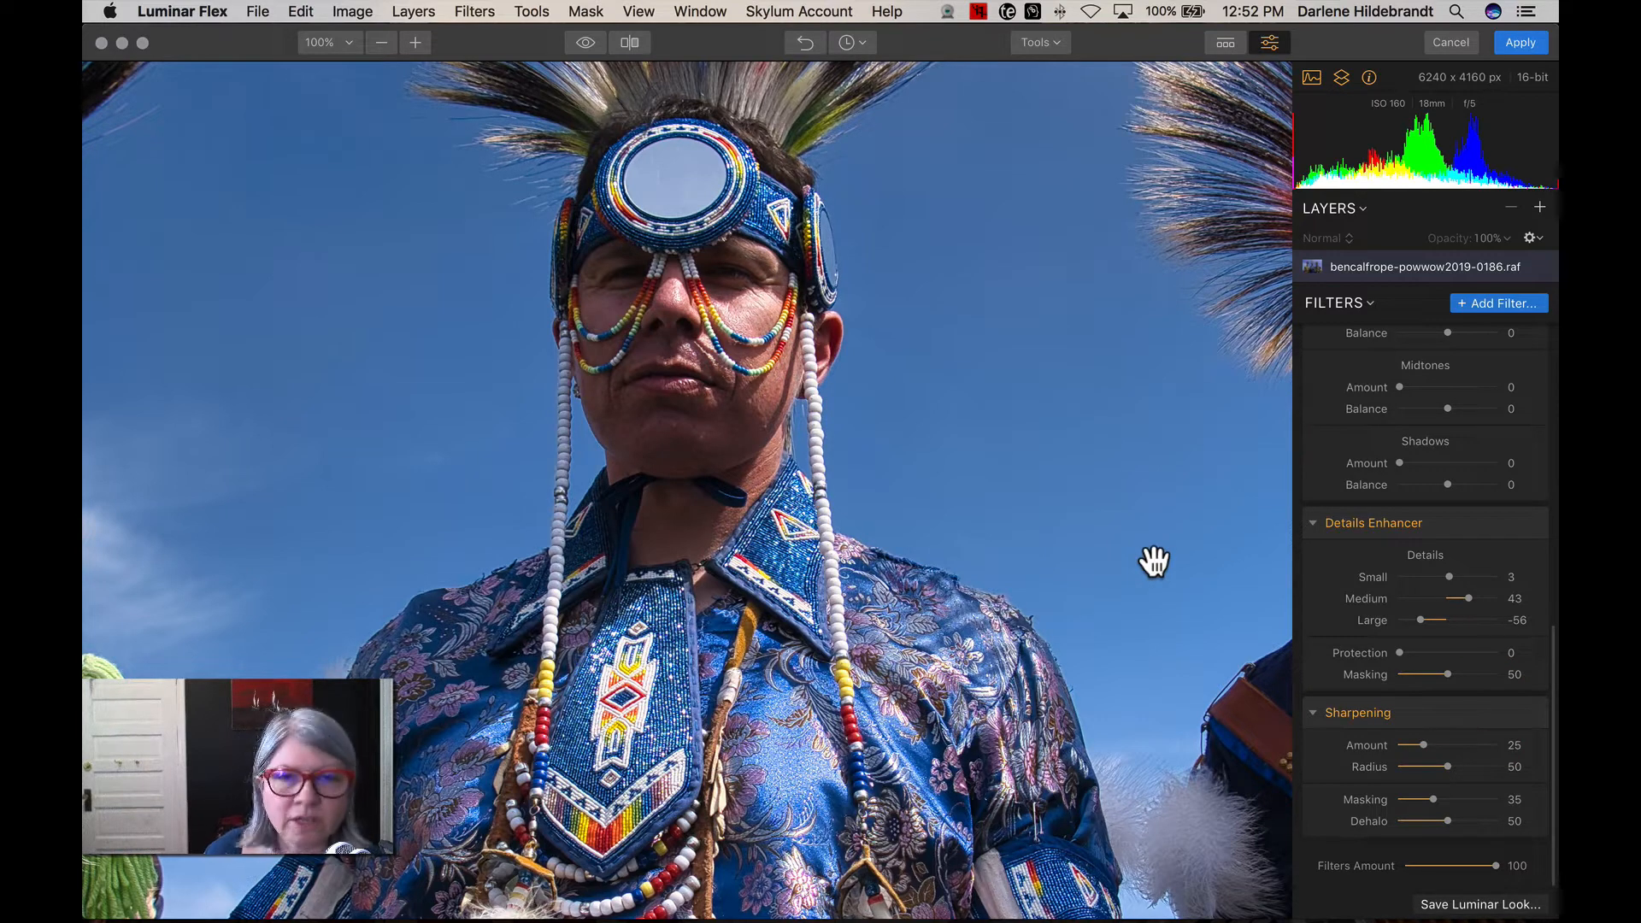
Compare the close-up with the original, return to the whole photo, and review the settings of all filters.
key("backslash")
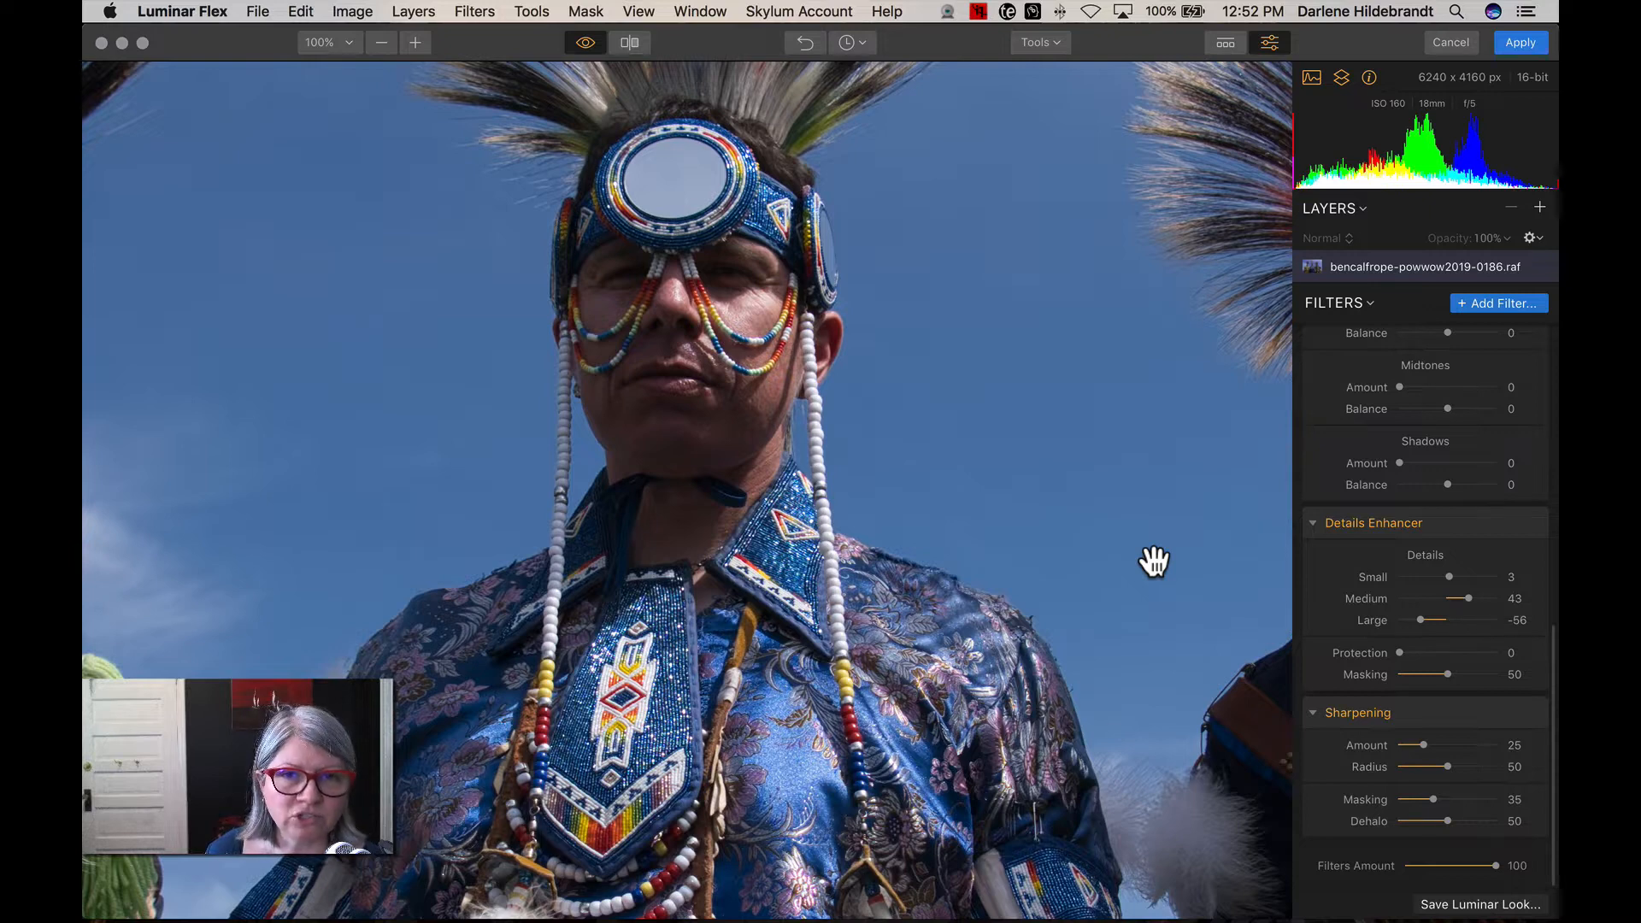
key("backslash")
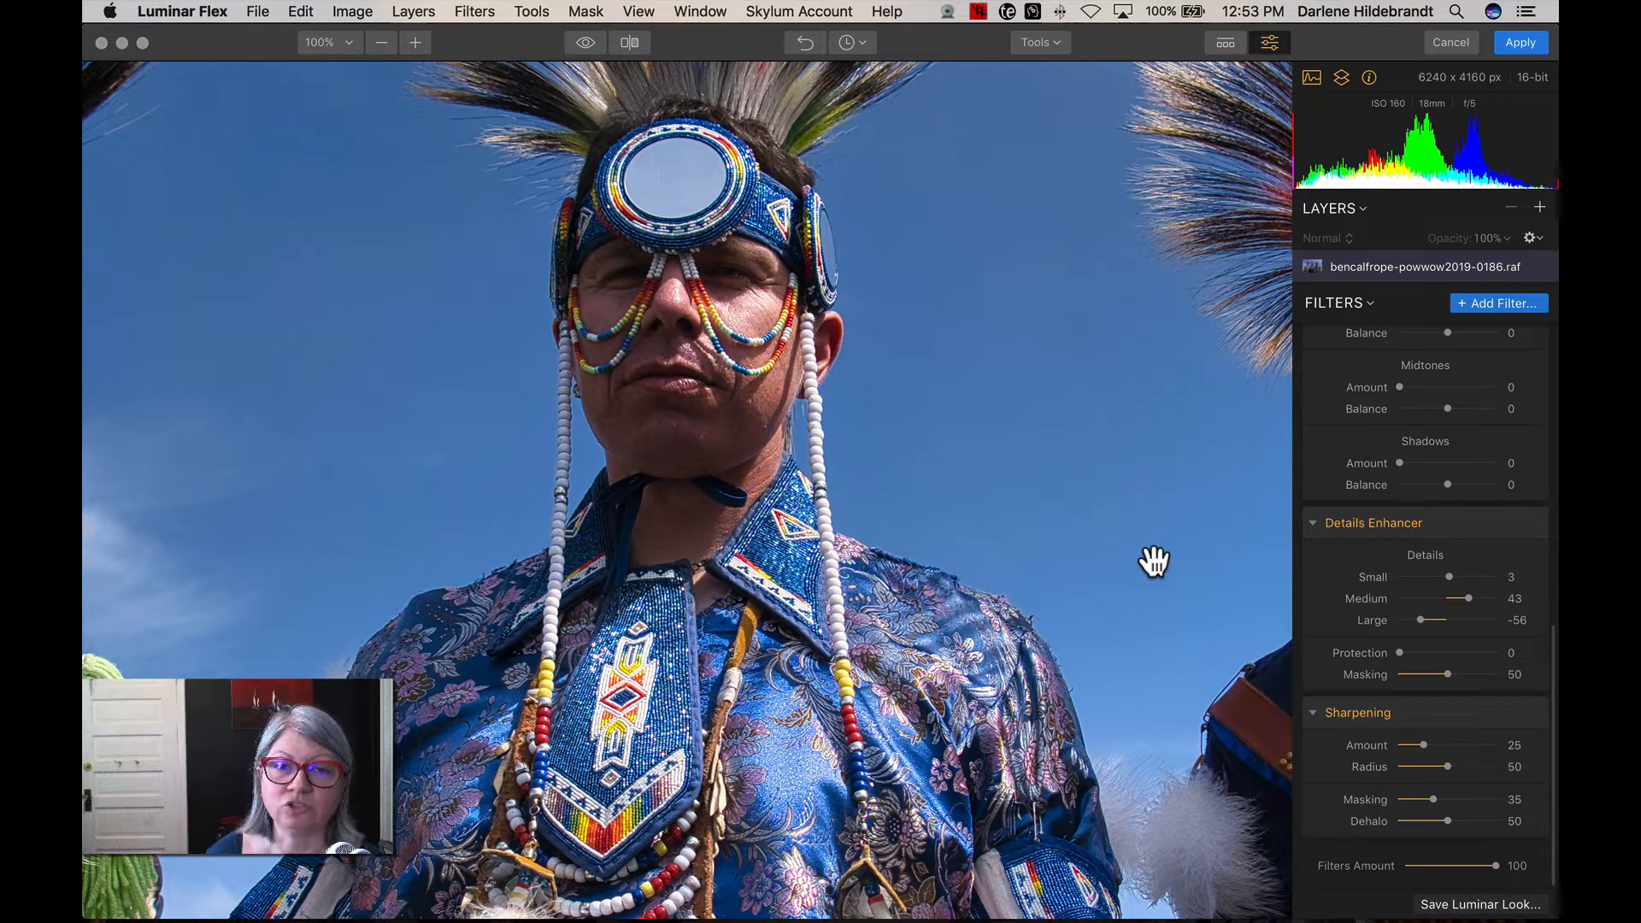
left_click(1106, 545)
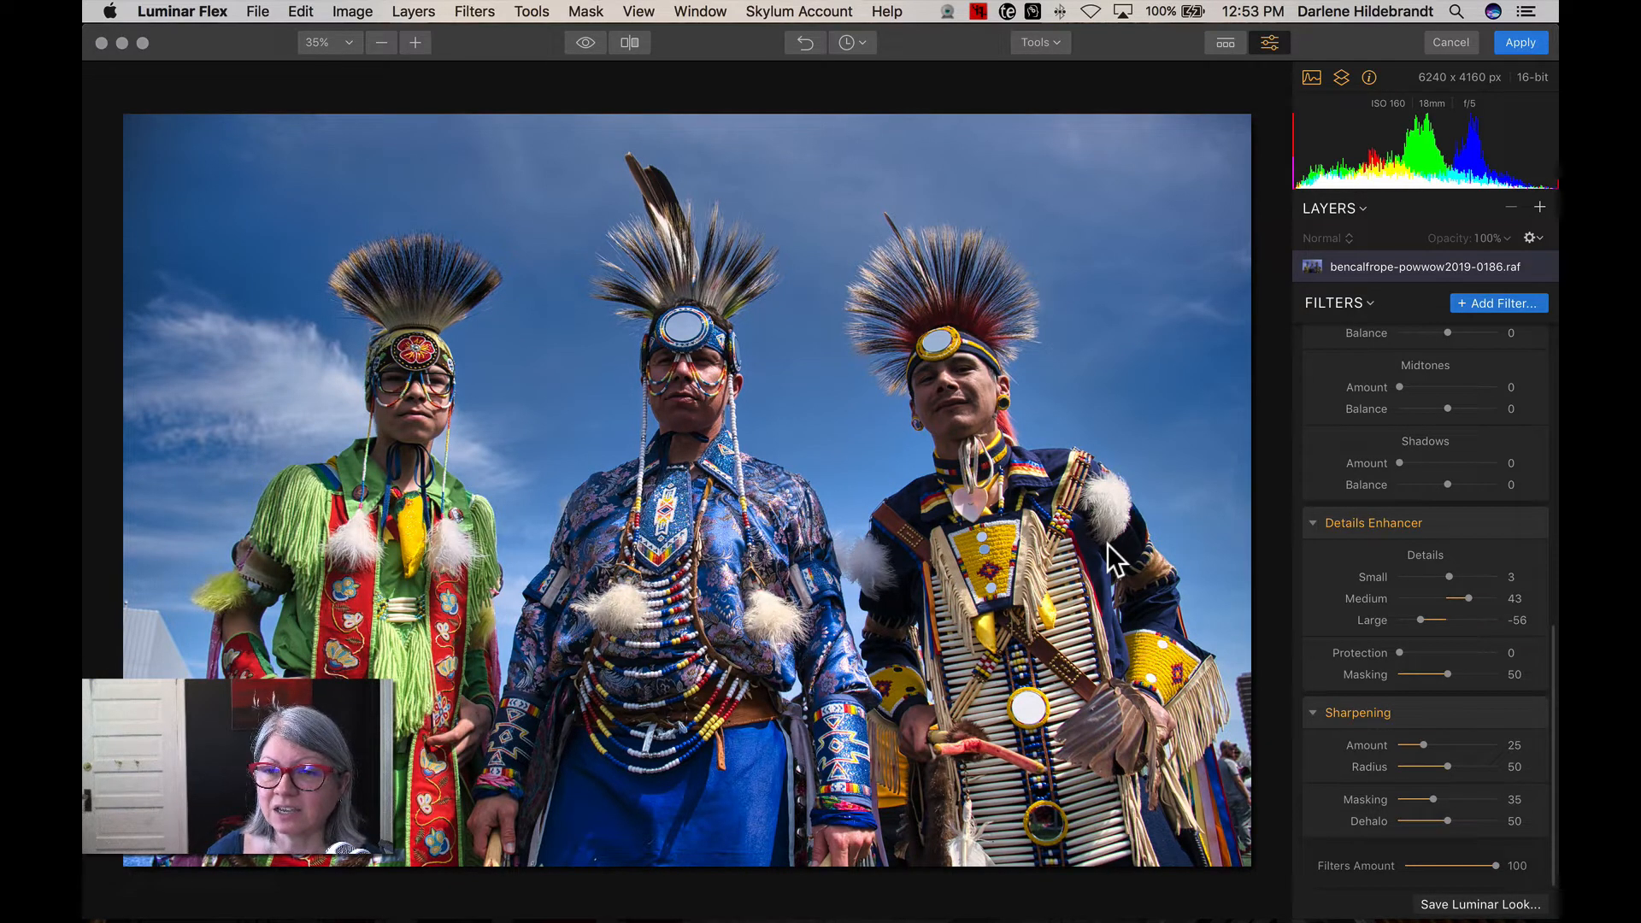
scroll(1429, 508, "up", 1)
scroll(1429, 504, "up", 5)
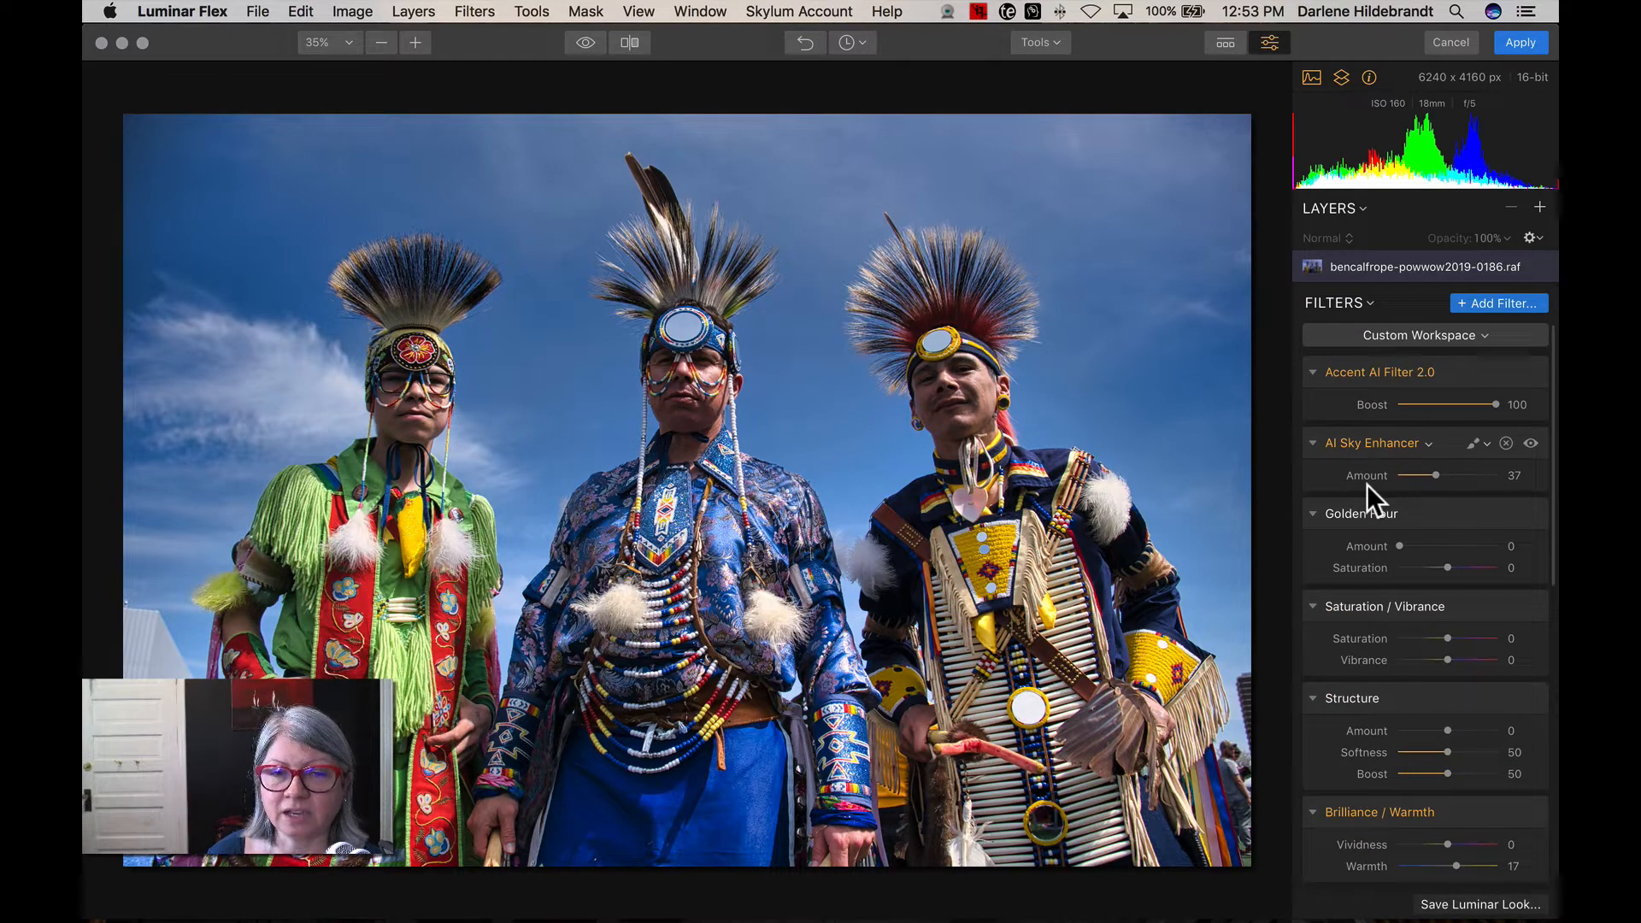
scroll(1367, 485, "down", 4)
scroll(1366, 485, "down", 12)
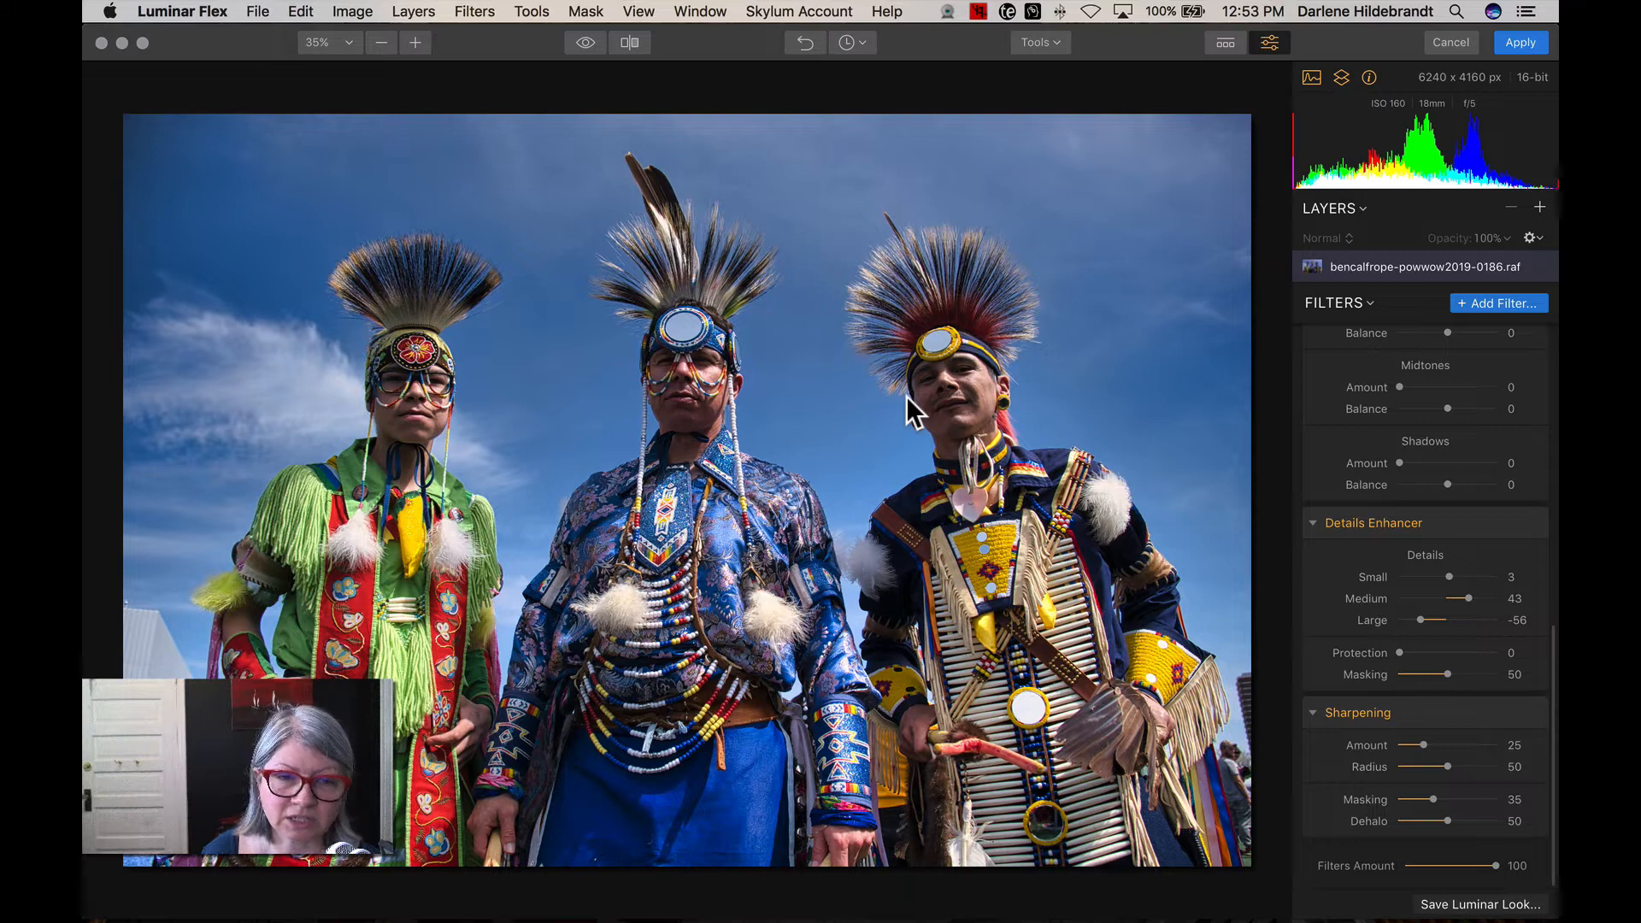
Apply the edits back to Lightroom Classic and move the edited powwow TIFF next to its RAF original in the grid.
left_click(1520, 42)
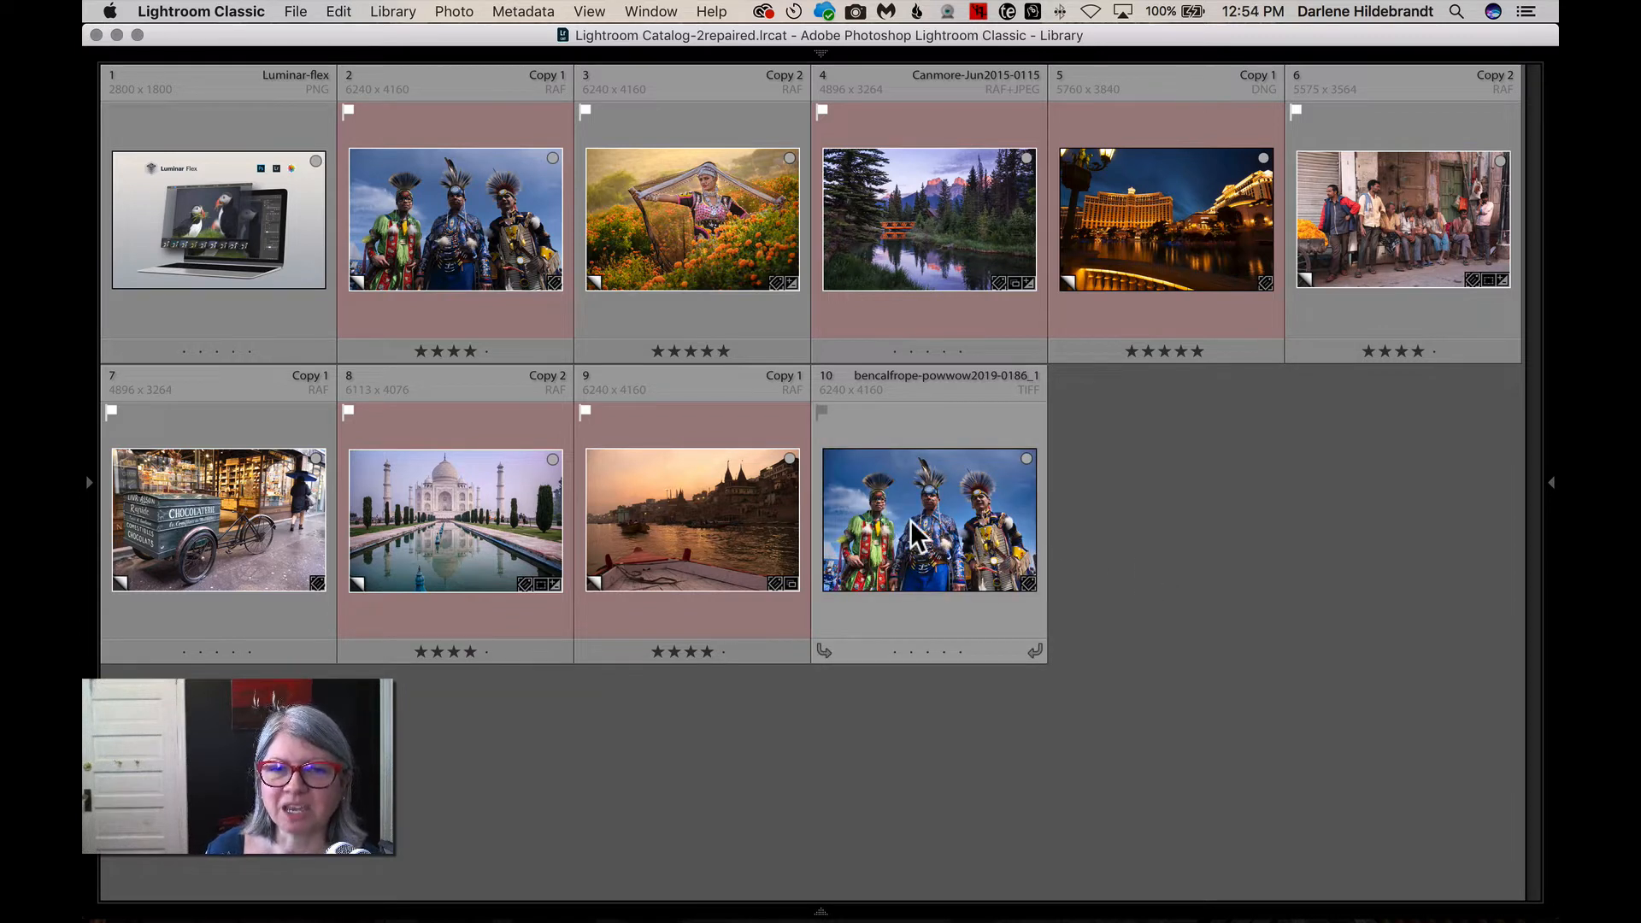
left_click(910, 521)
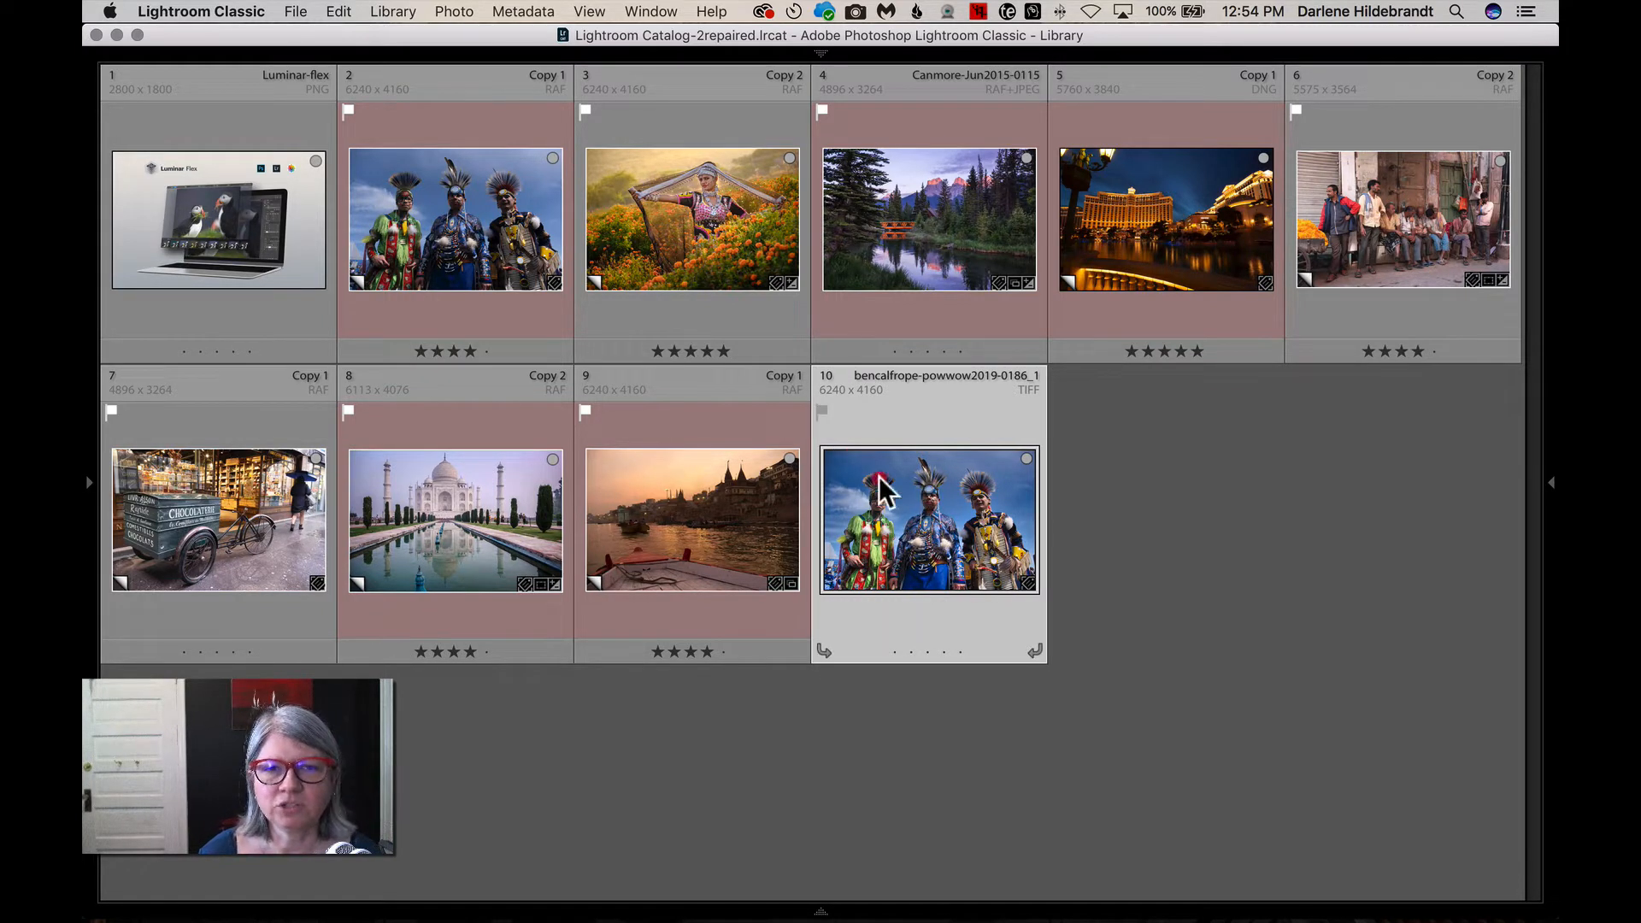
left_click_drag(889, 492, 660, 293)
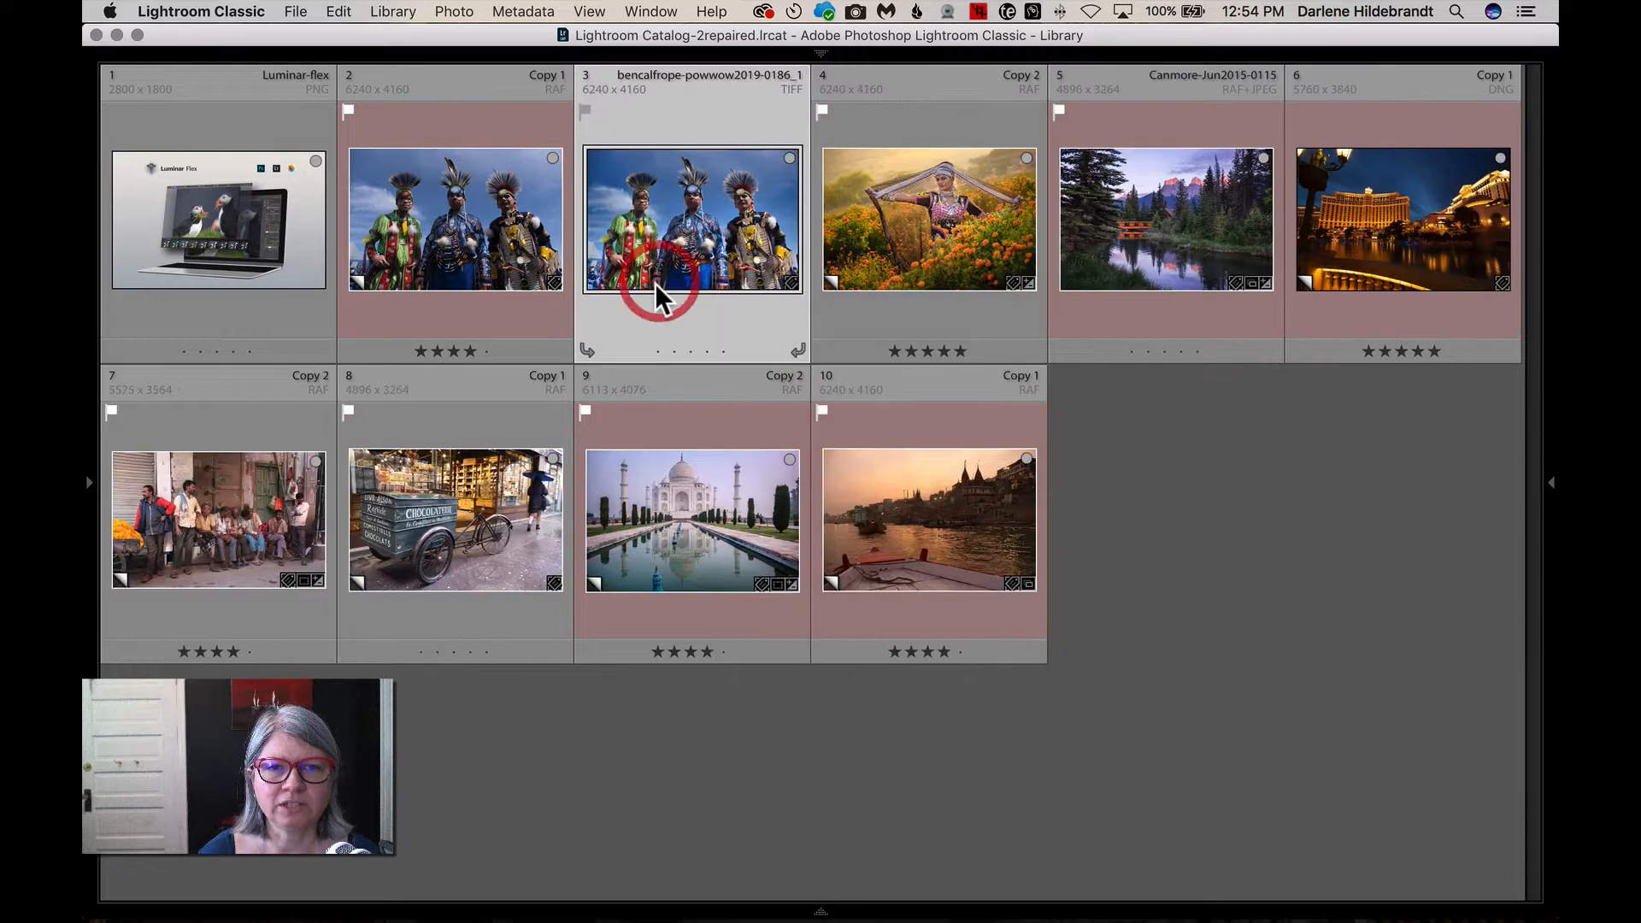
Compare the original powwow RAF with the edited TIFF at full view, and return to the photo grid.
double_click(490, 248)
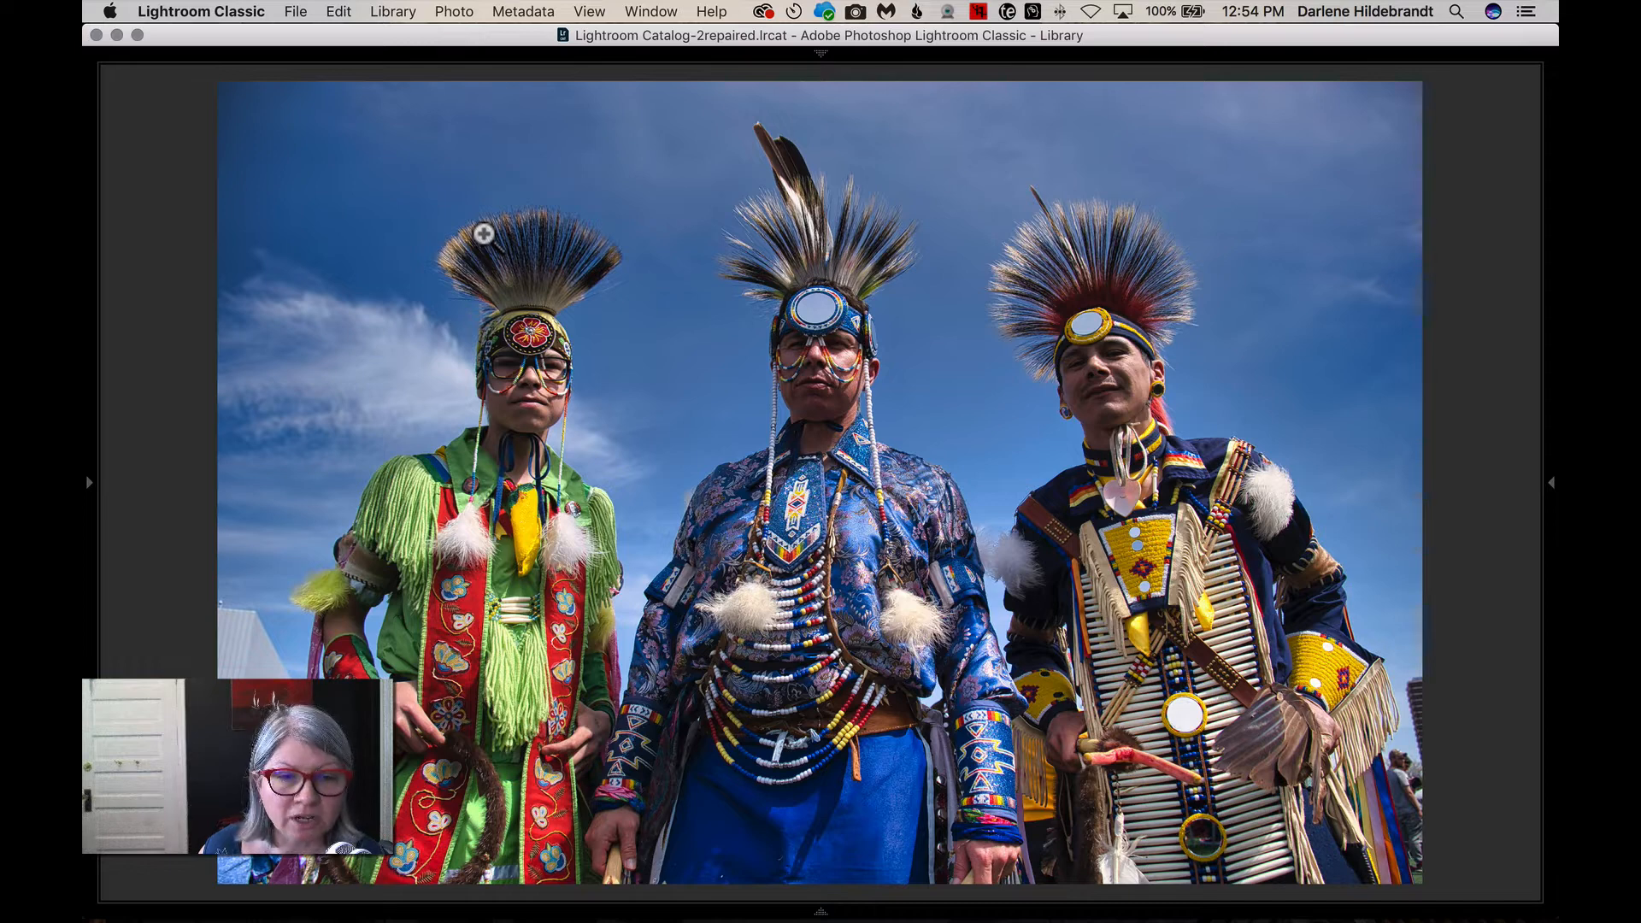
key("Left")
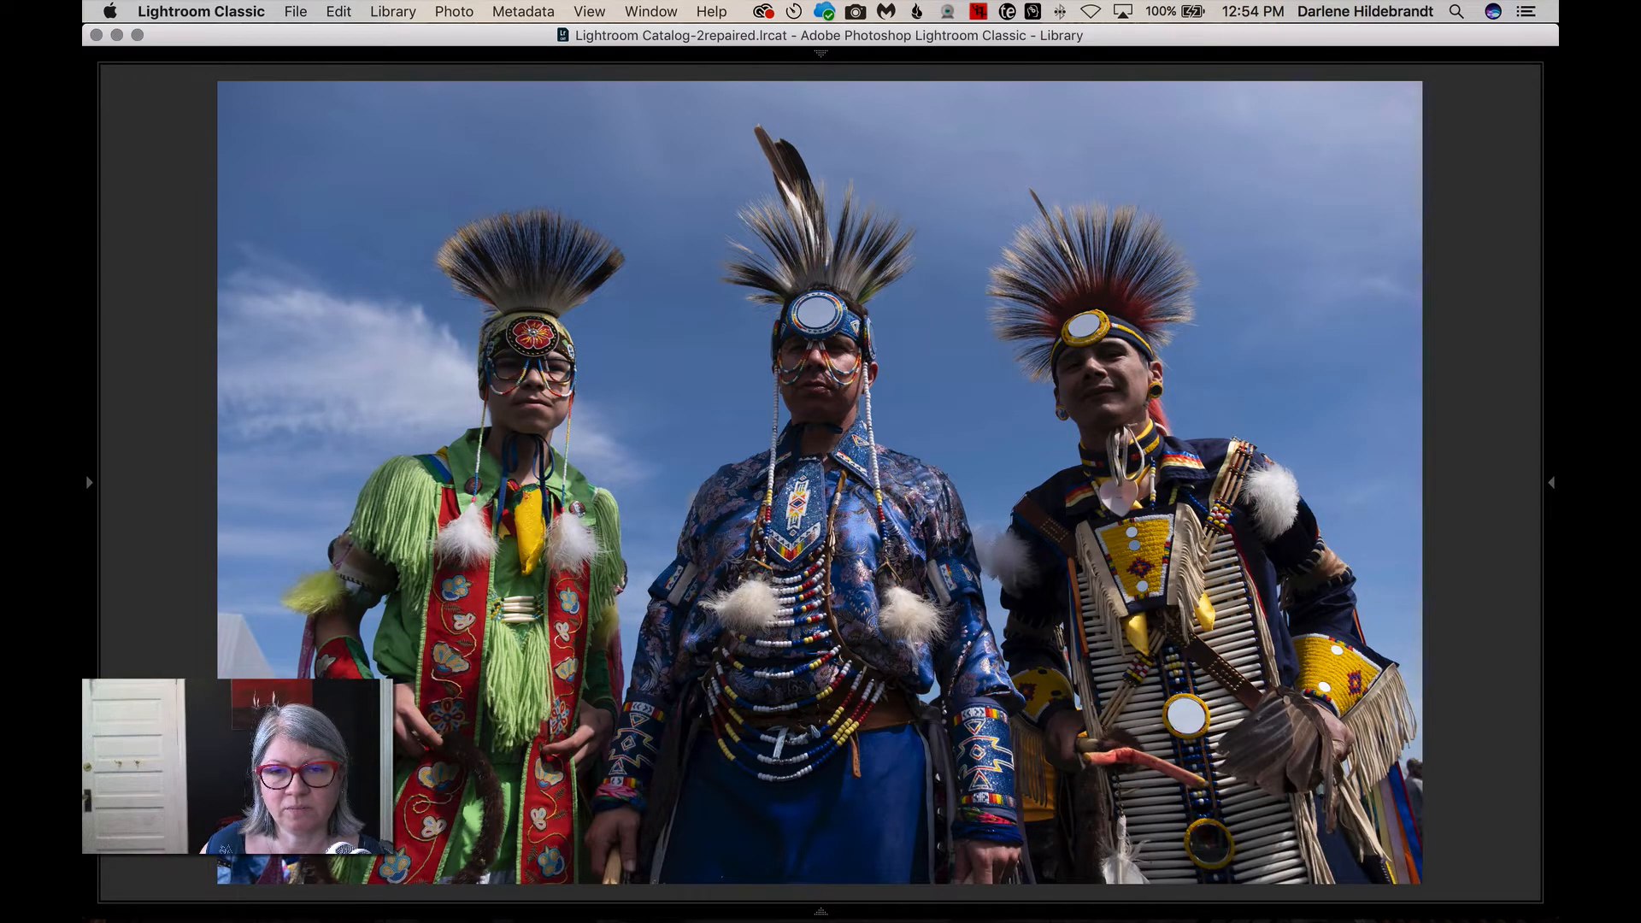
key("Right")
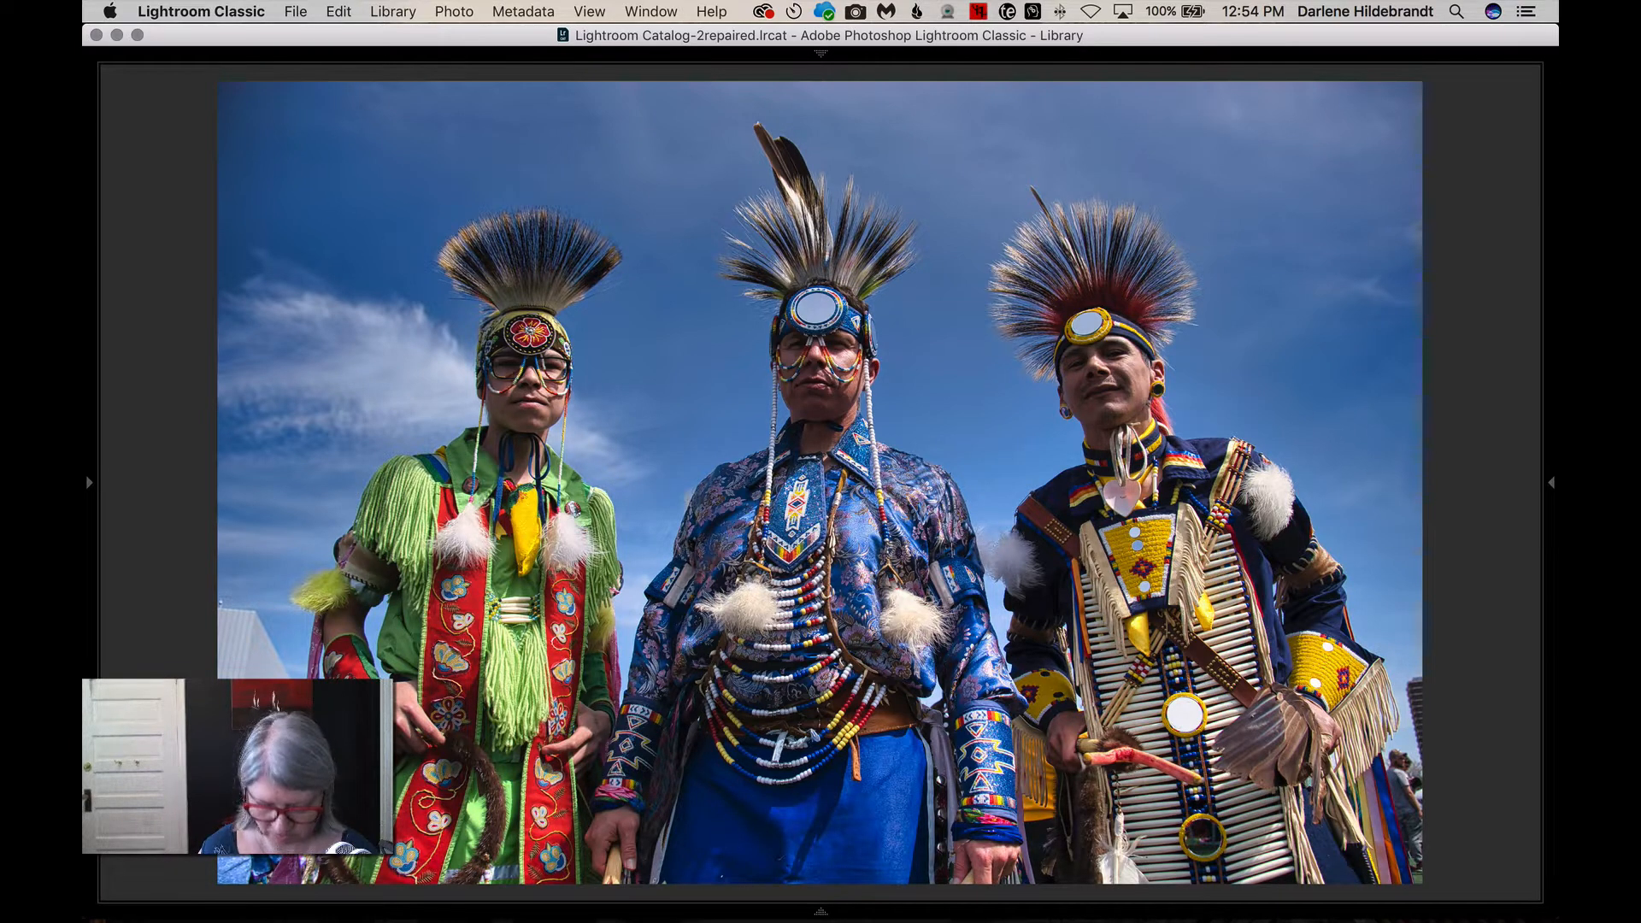
key("g")
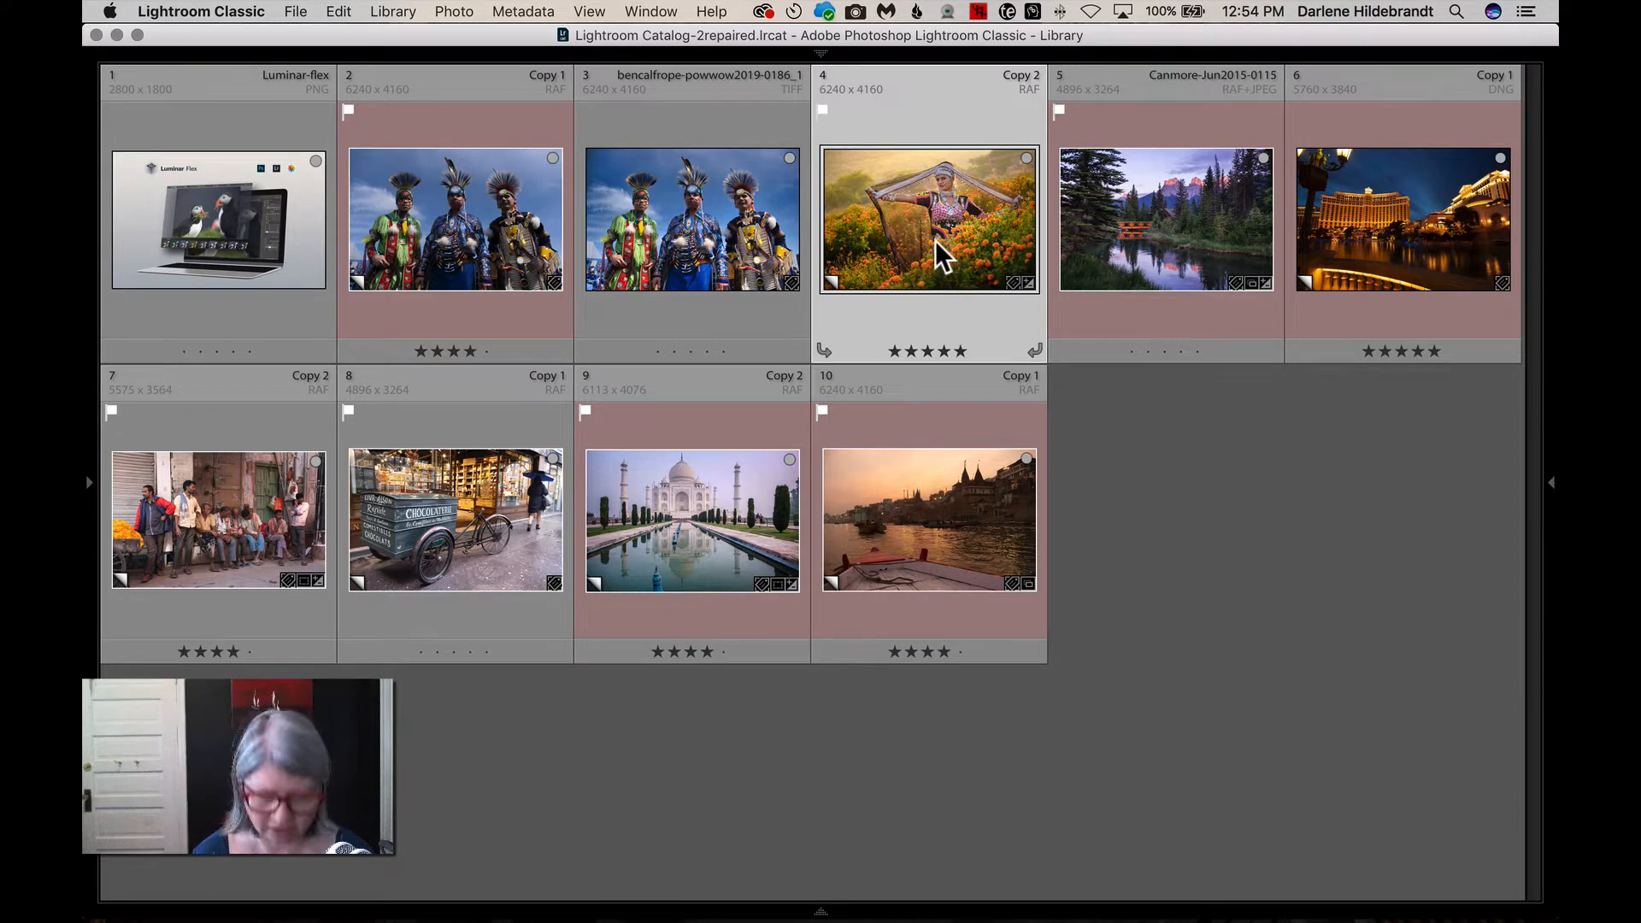
Open the photo of the woman among marigolds in Develop, reset its adjustments to view the unedited version, and undo the reset.
key("d")
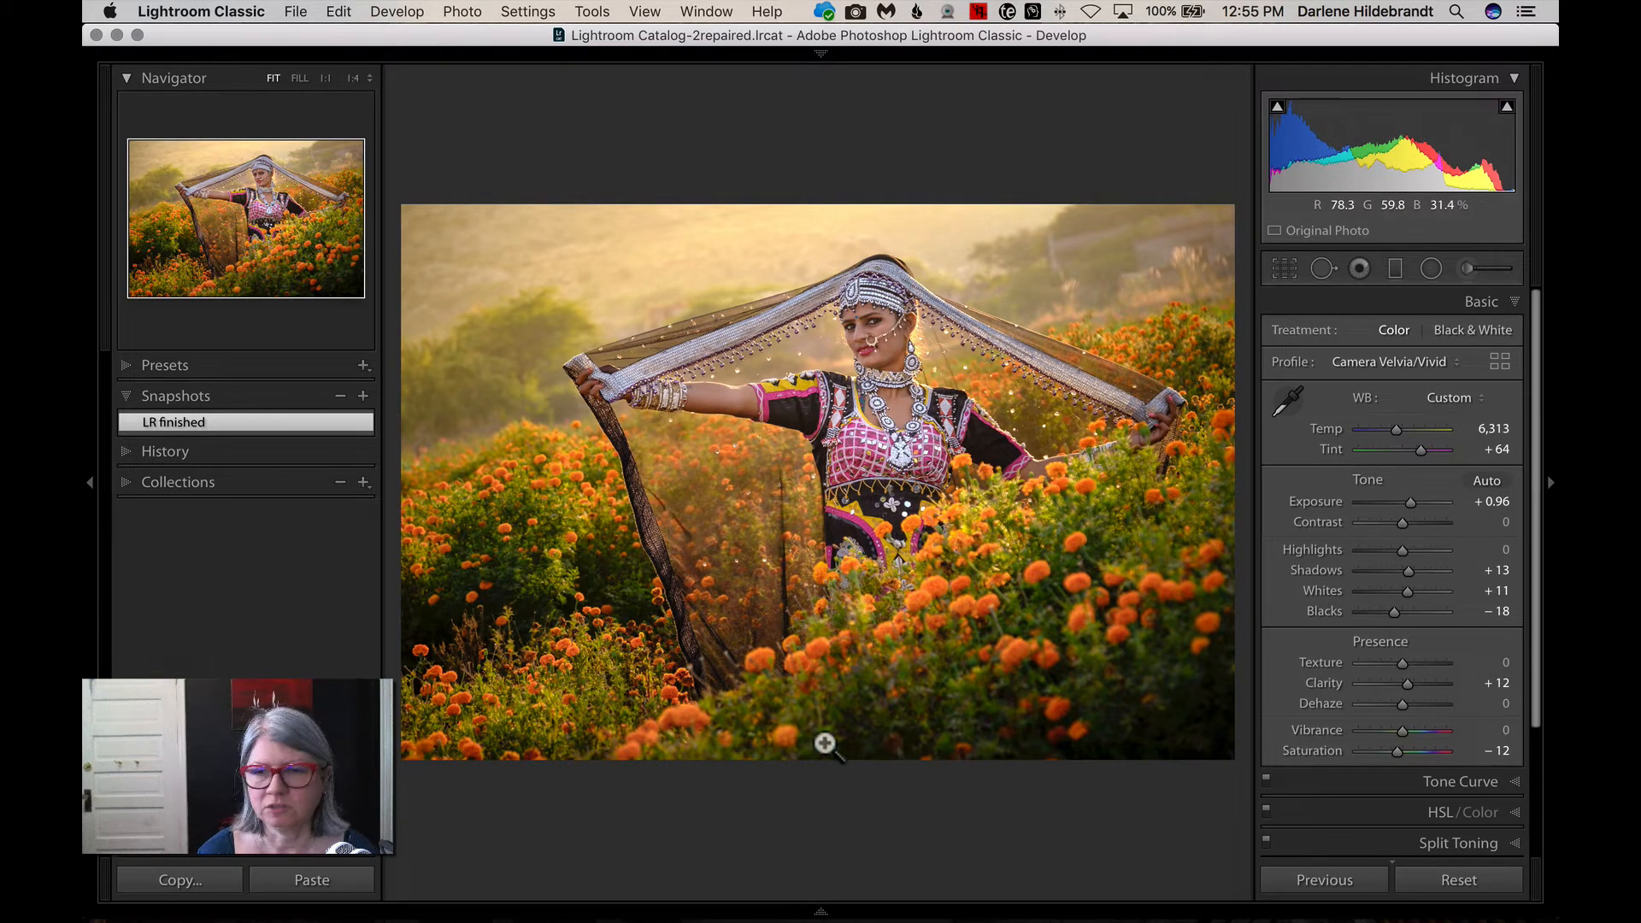
left_click(1494, 876)
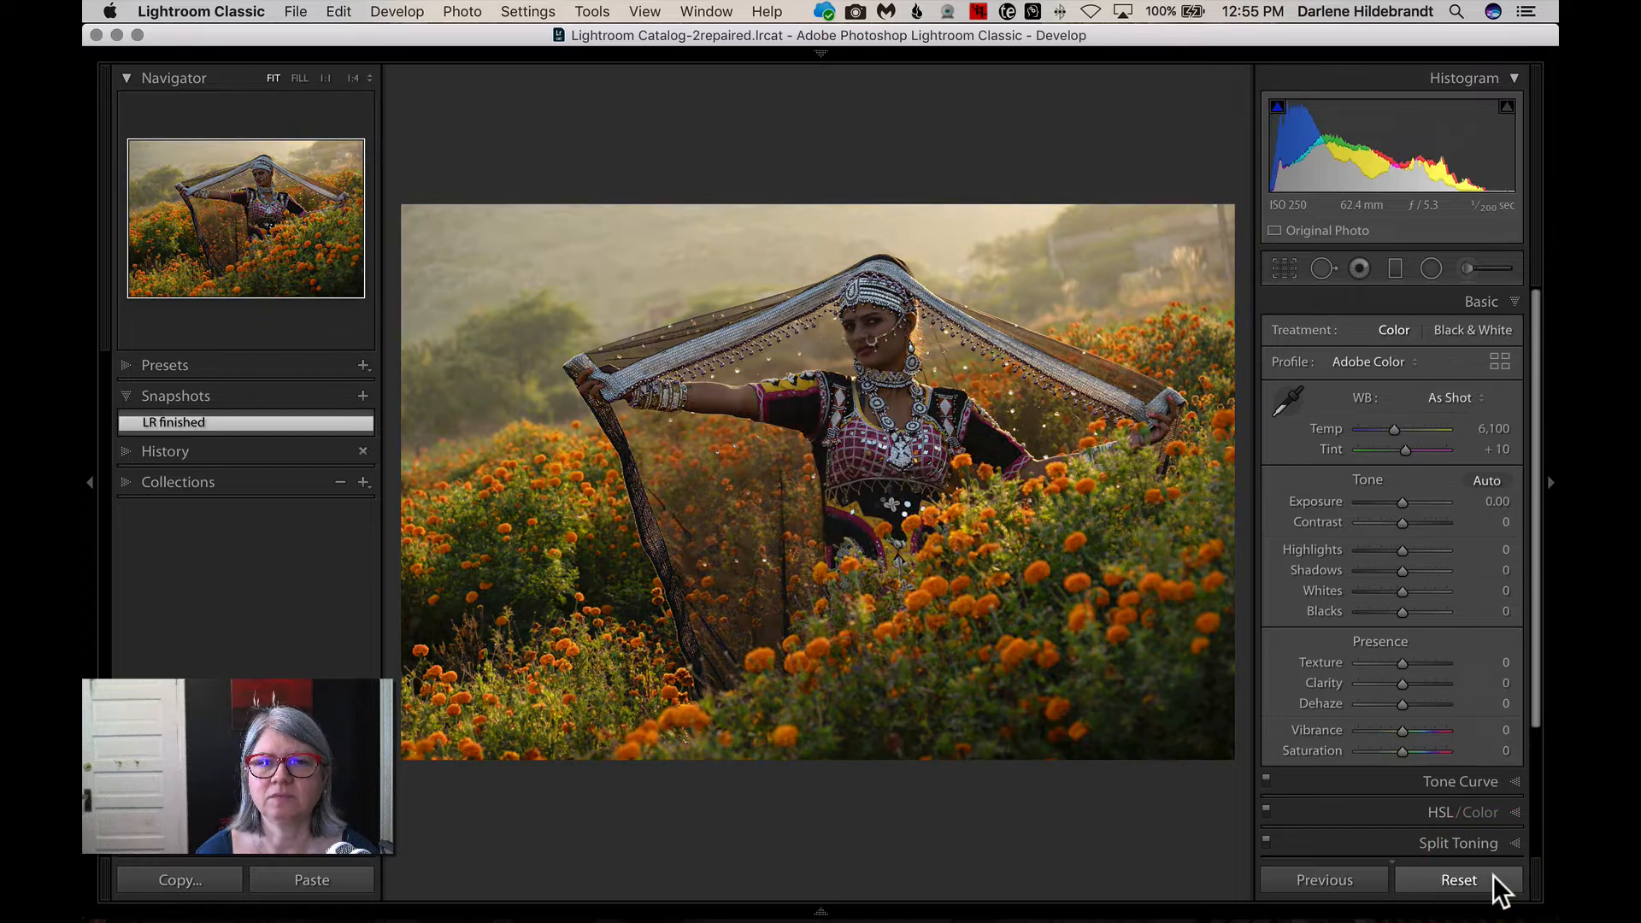
key("super")
key("super+z")
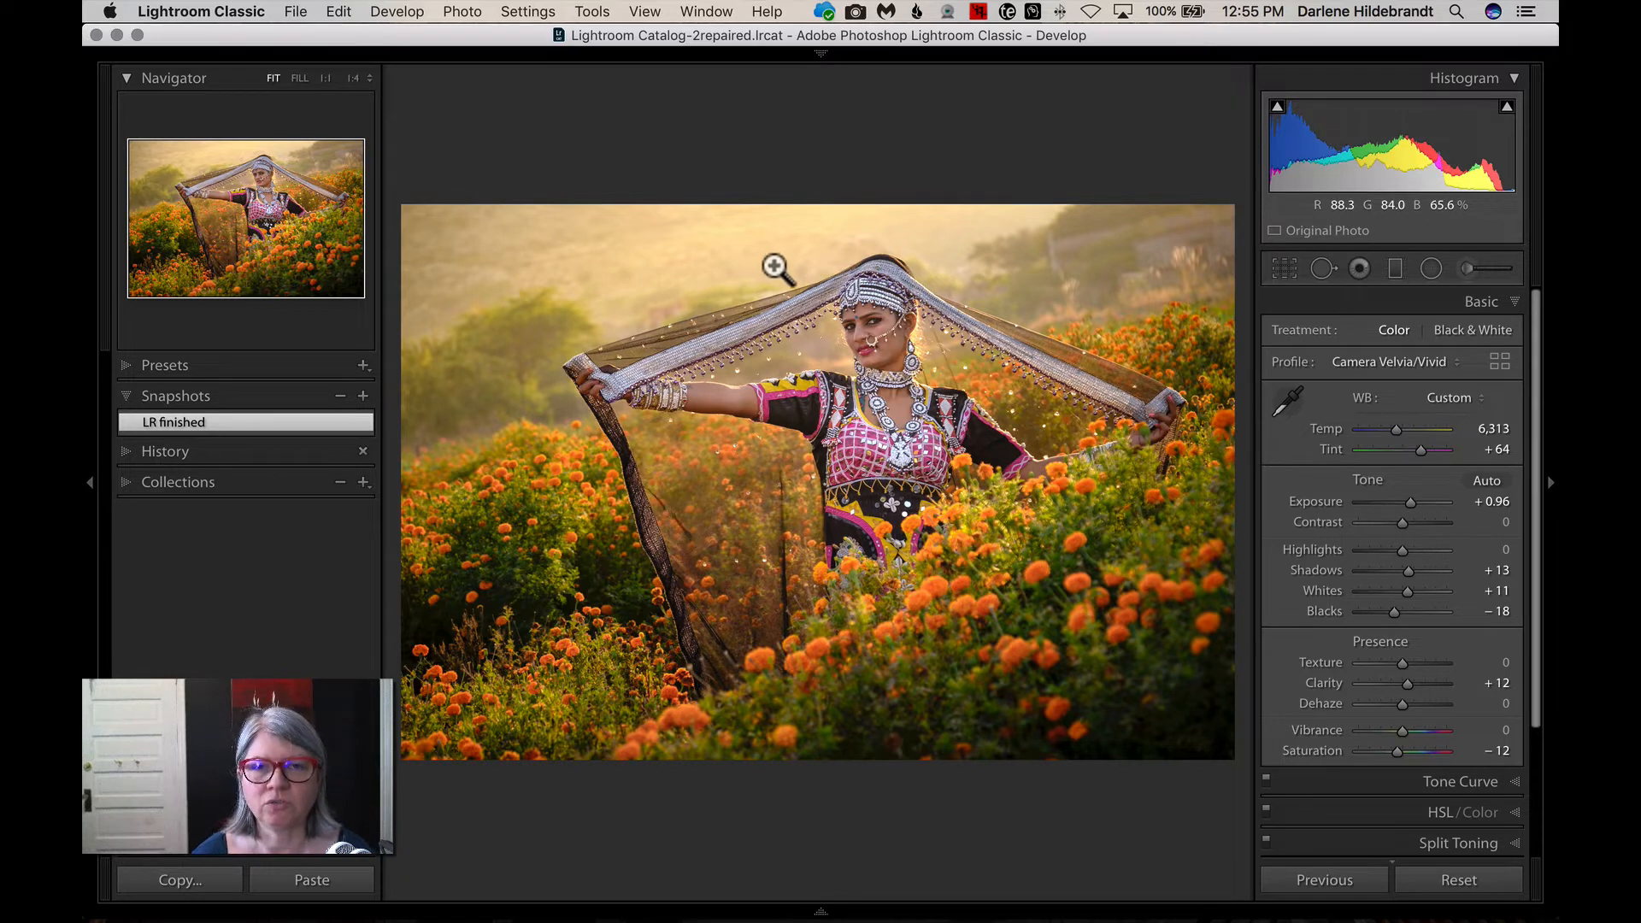
Export the marigold portrait to Luminar Flex as a copy with Lightroom adjustments.
right_click(772, 263)
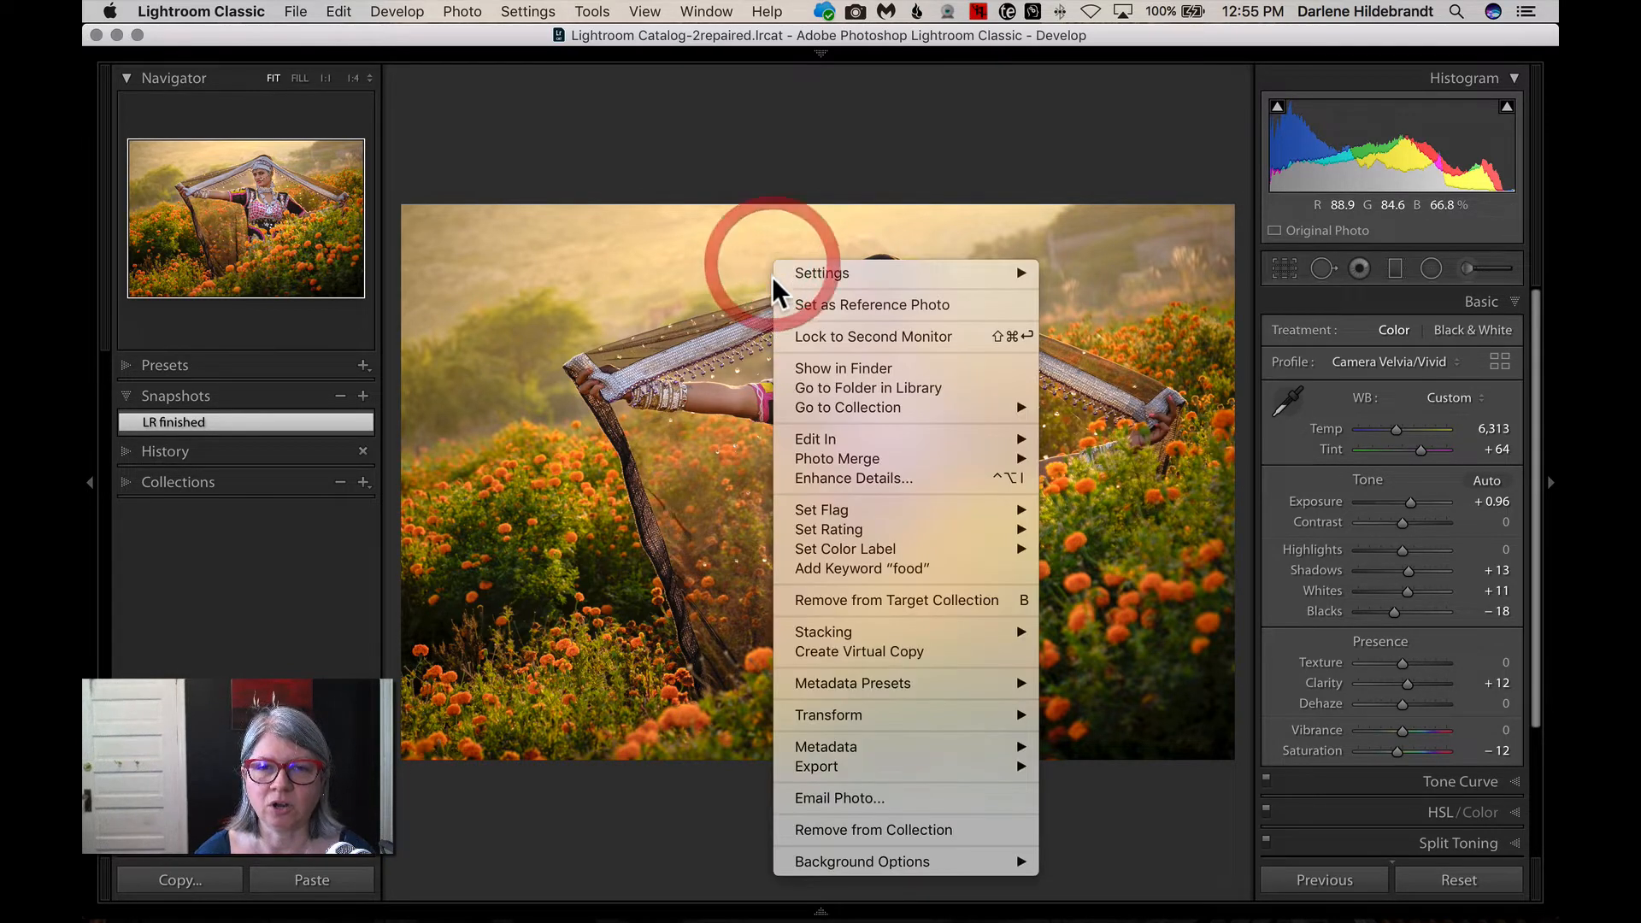
mouse_move(817, 766)
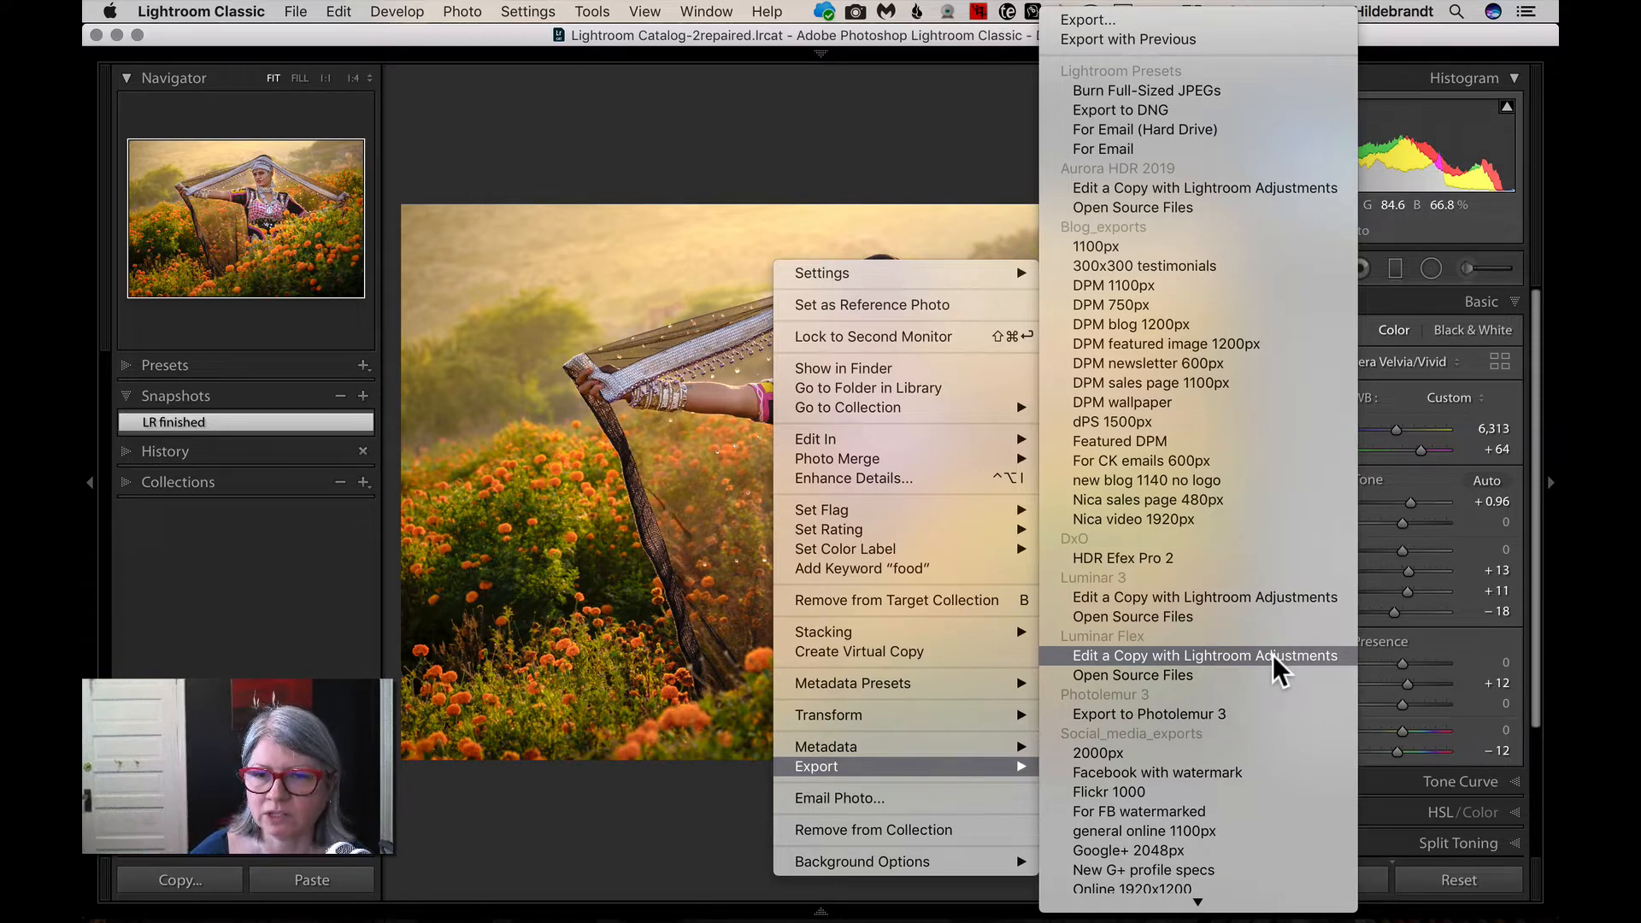
left_click(1208, 655)
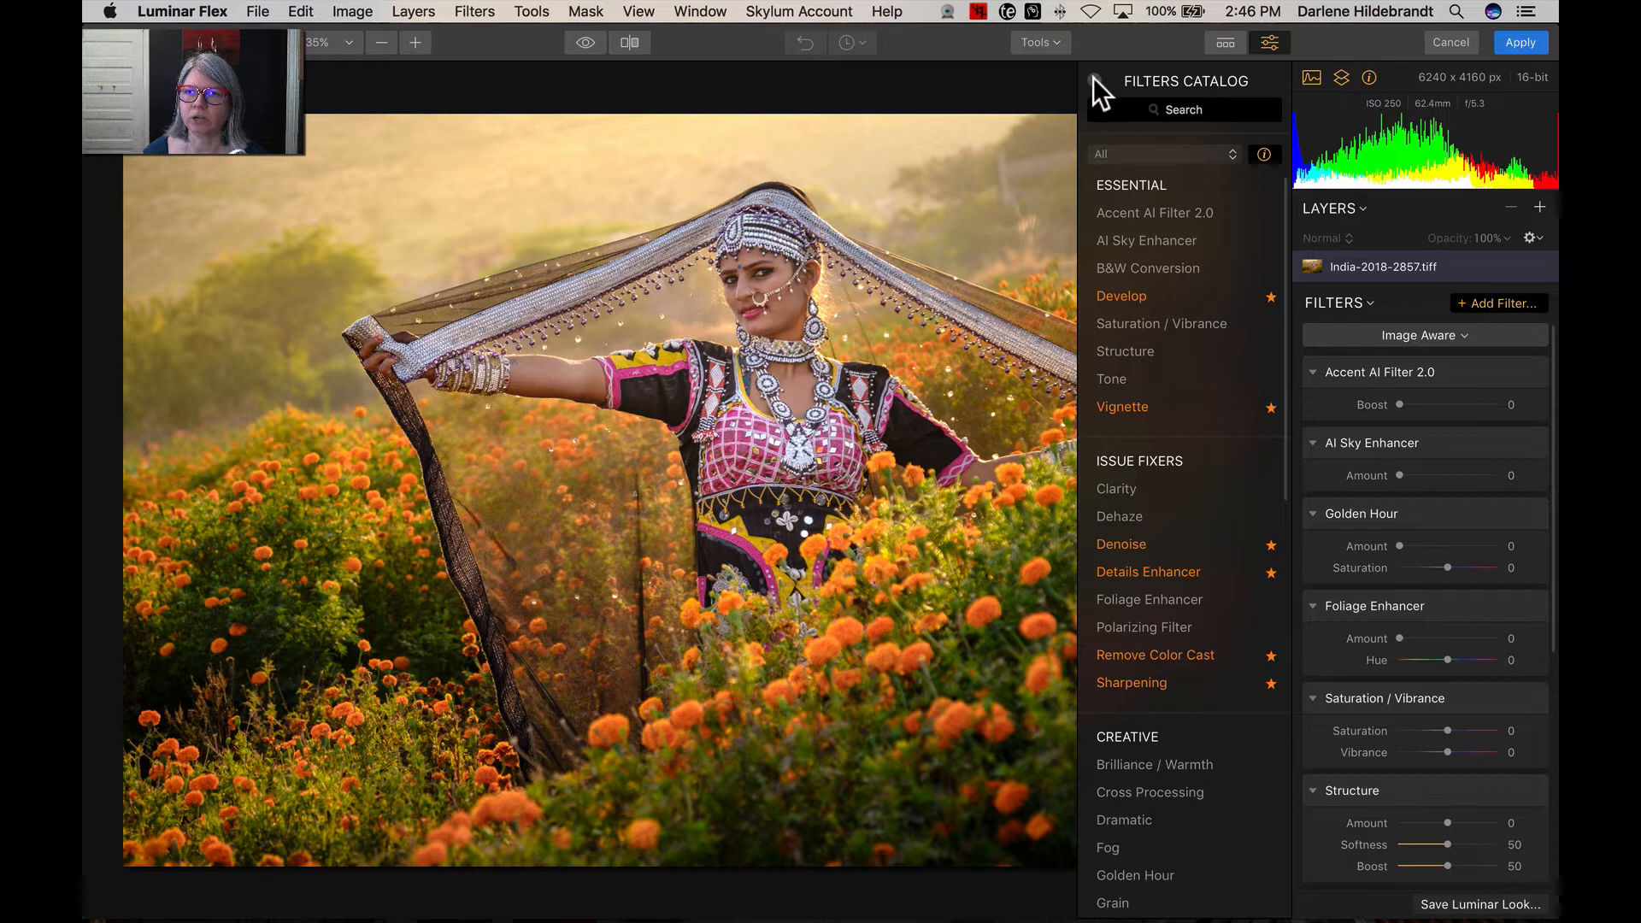
Close the filters catalog and switch the filter workspace to Portrait.
left_click(1094, 80)
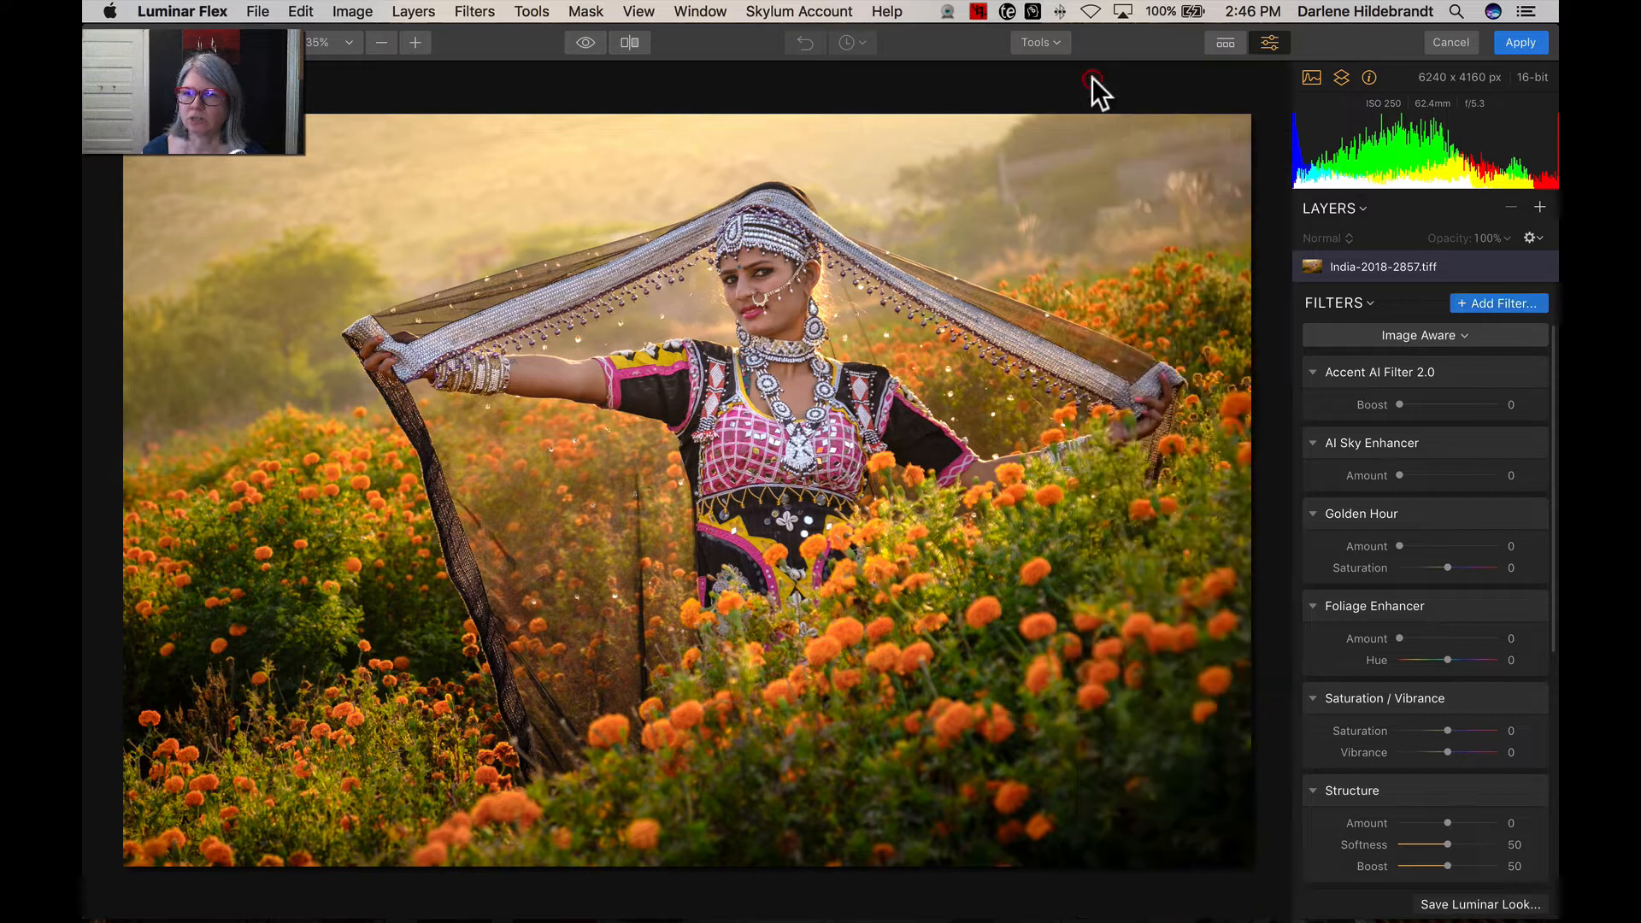
left_click(1414, 335)
left_click(1373, 509)
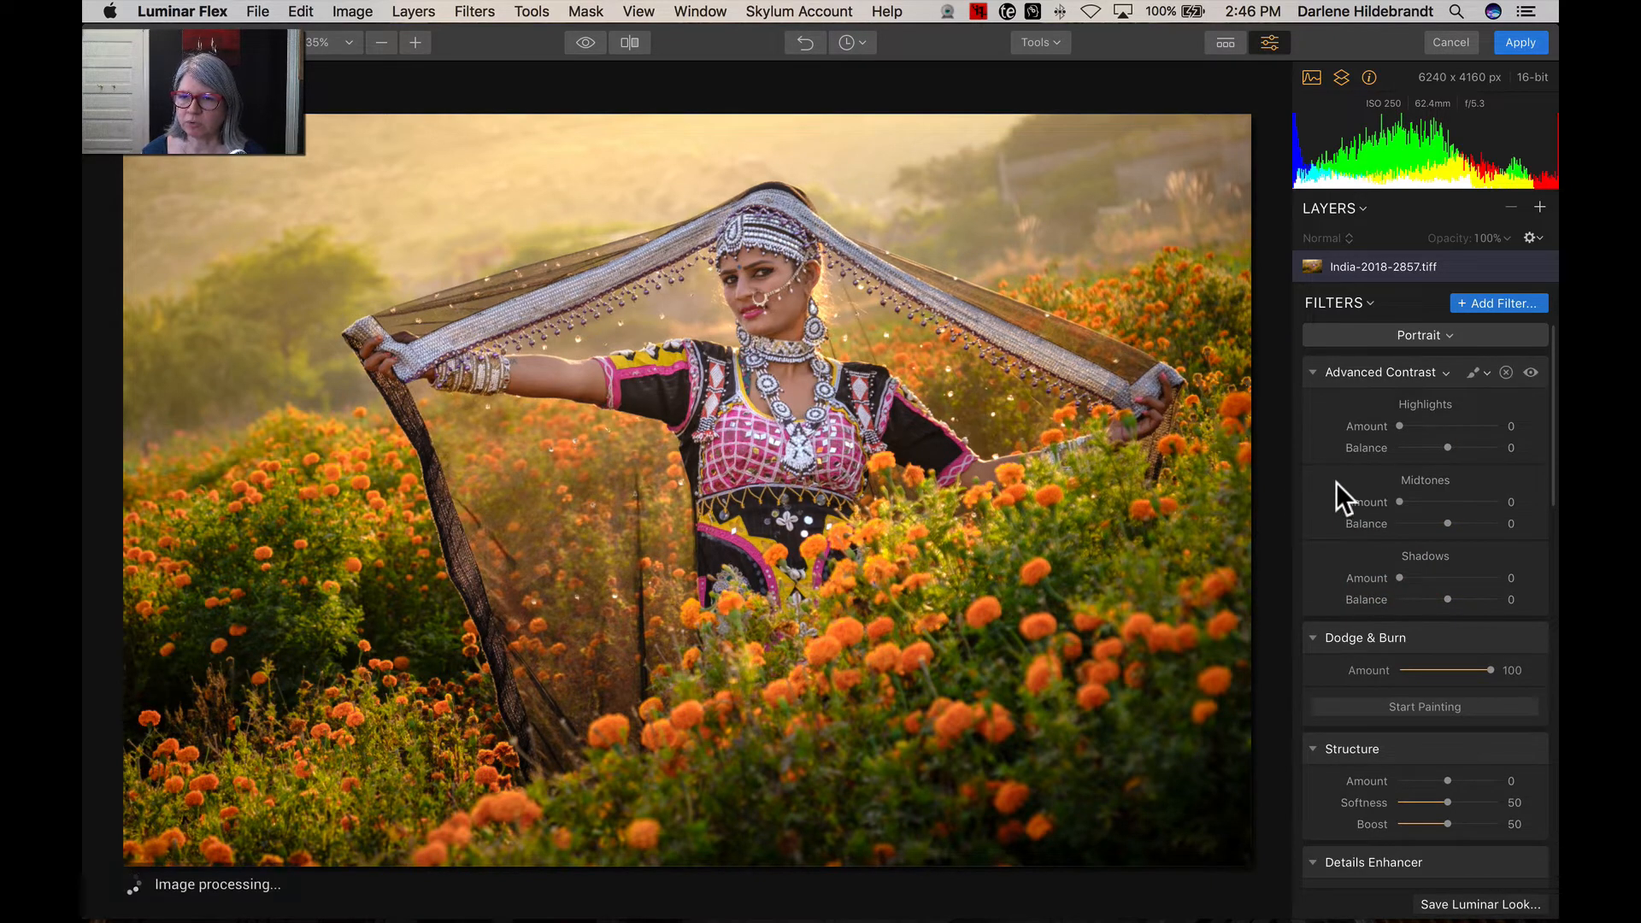
Review the filters in the Portrait workspace, from Advanced Contrast and Dodge & Burn through Soft Glow, High Key, Image Radiance and Vignette.
scroll(1336, 484, "down", 1)
scroll(1336, 484, "down", 2)
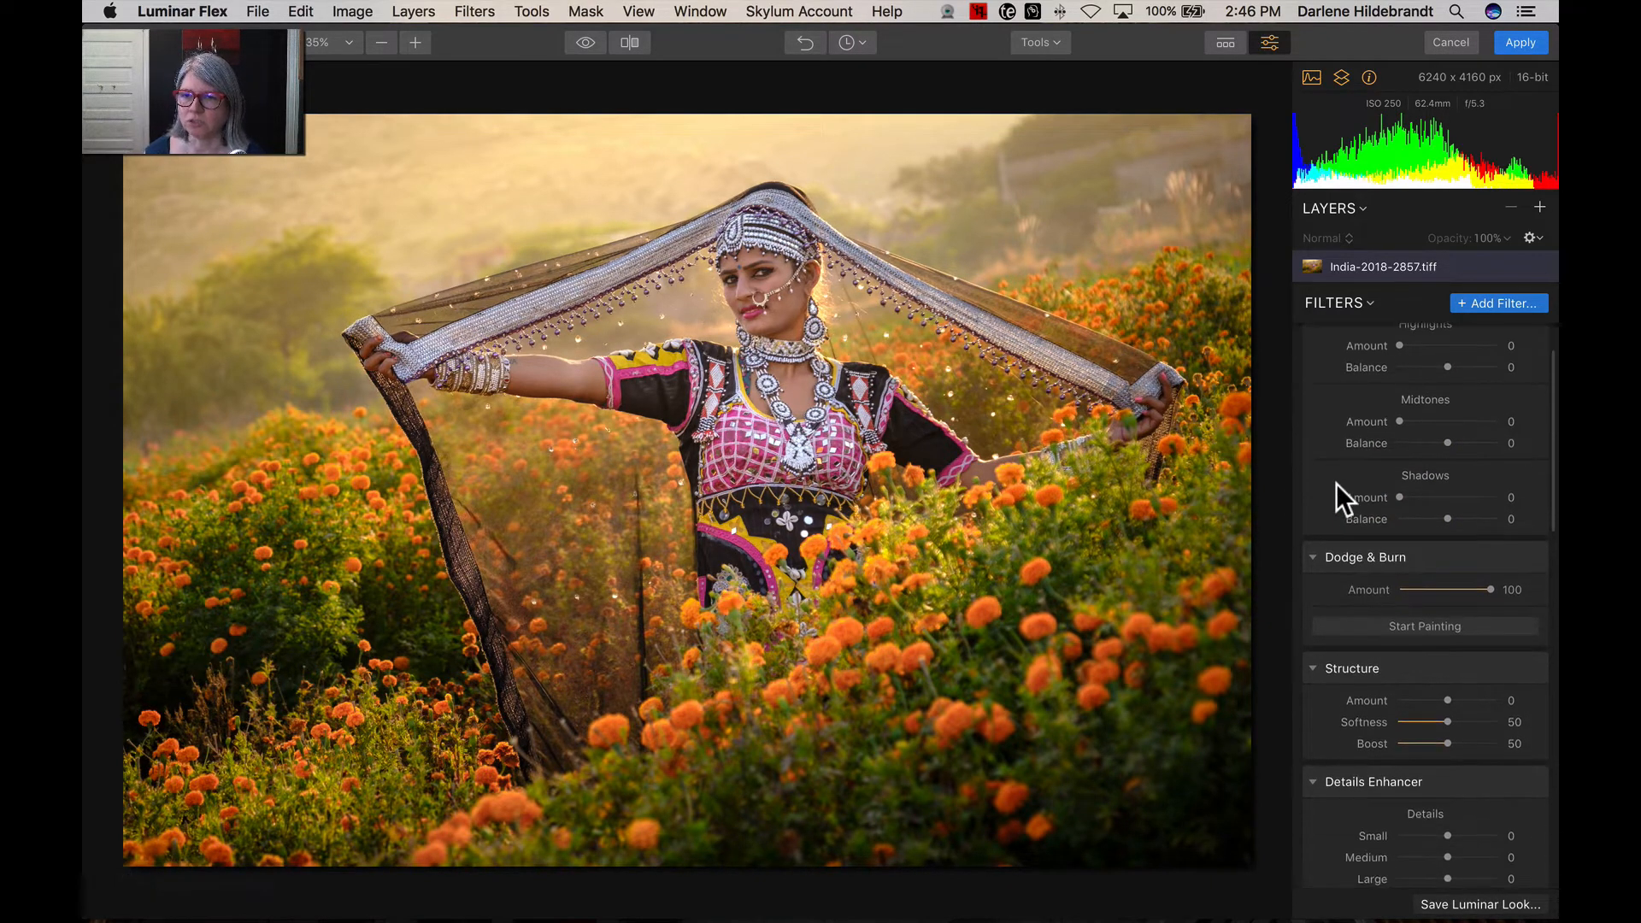
scroll(1336, 498, "down", 2)
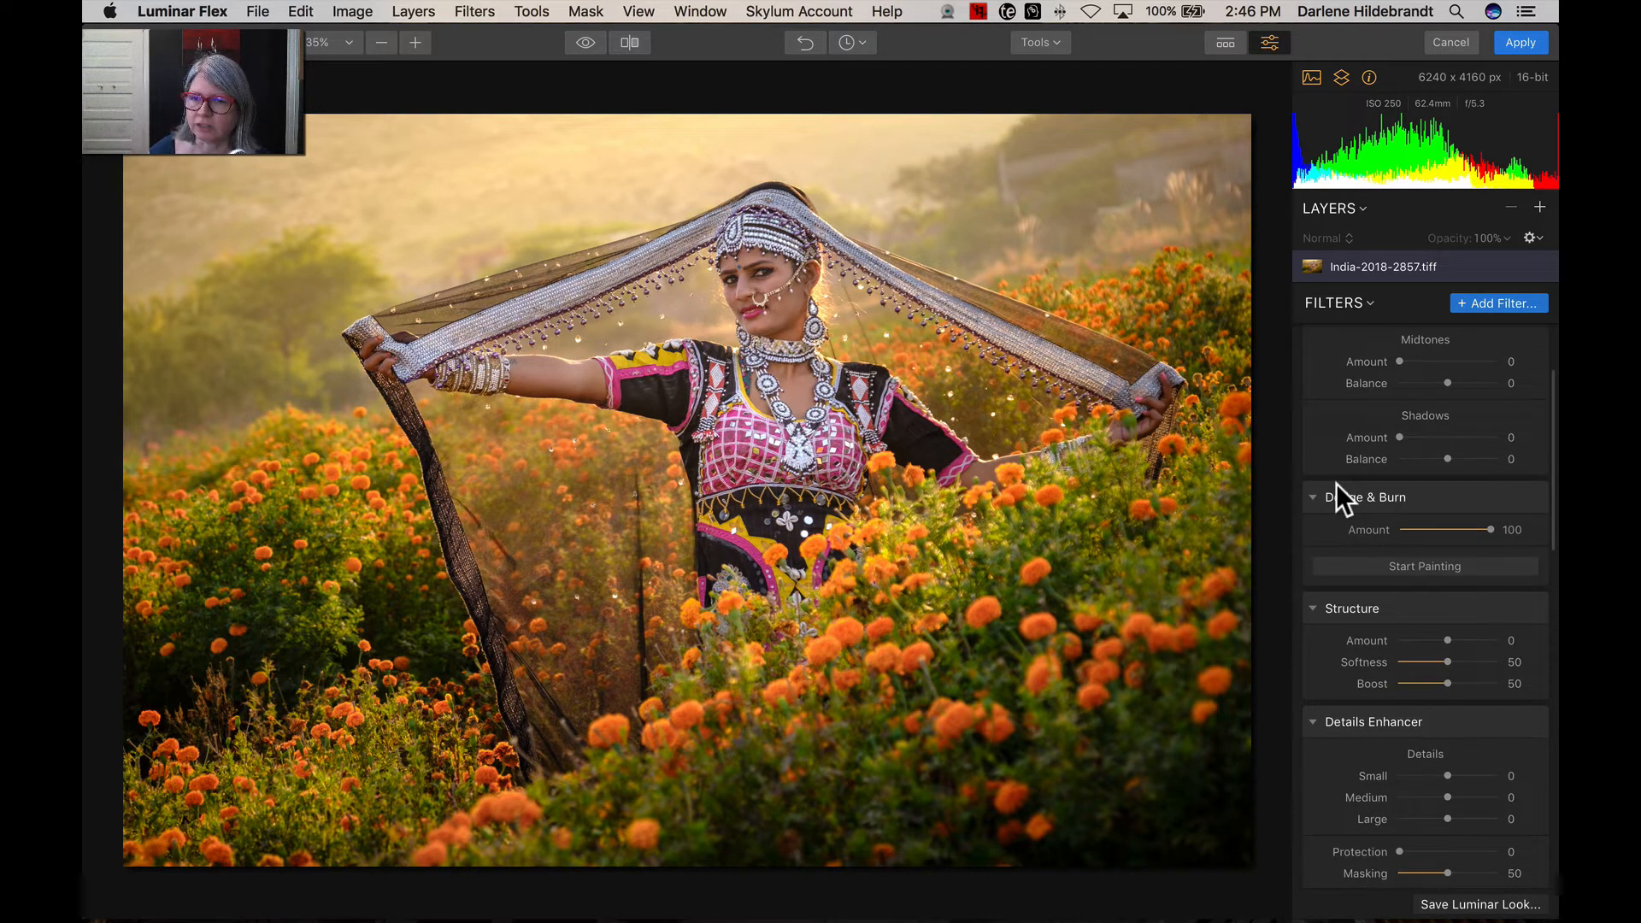
scroll(1336, 484, "down", 4)
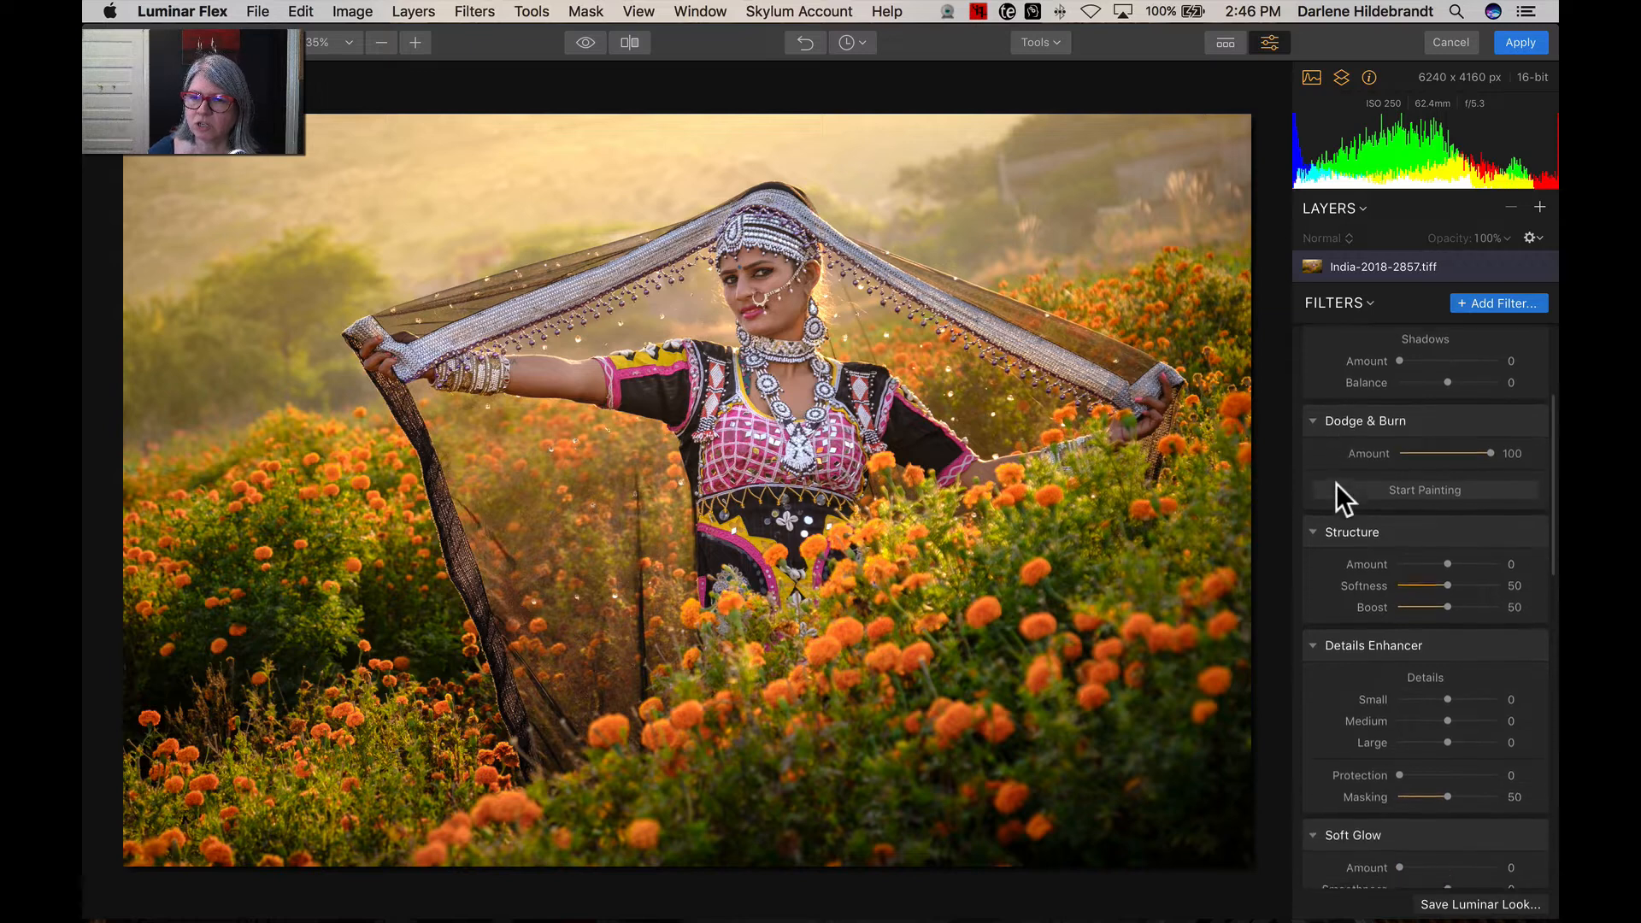
scroll(1336, 499, "down", 5)
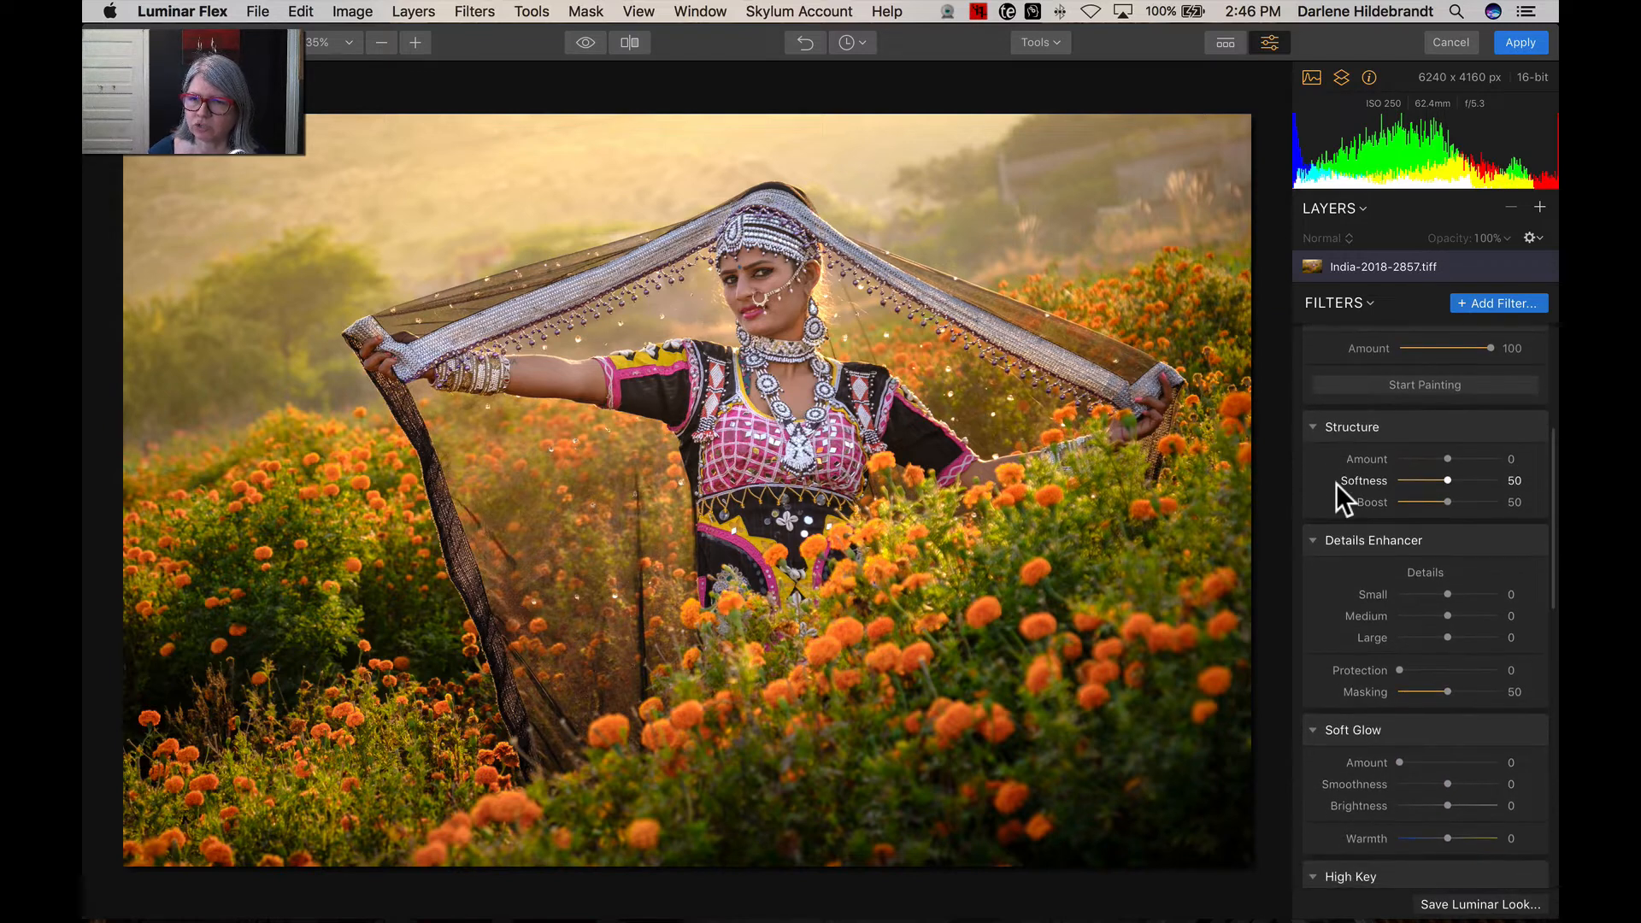
scroll(1336, 484, "down", 12)
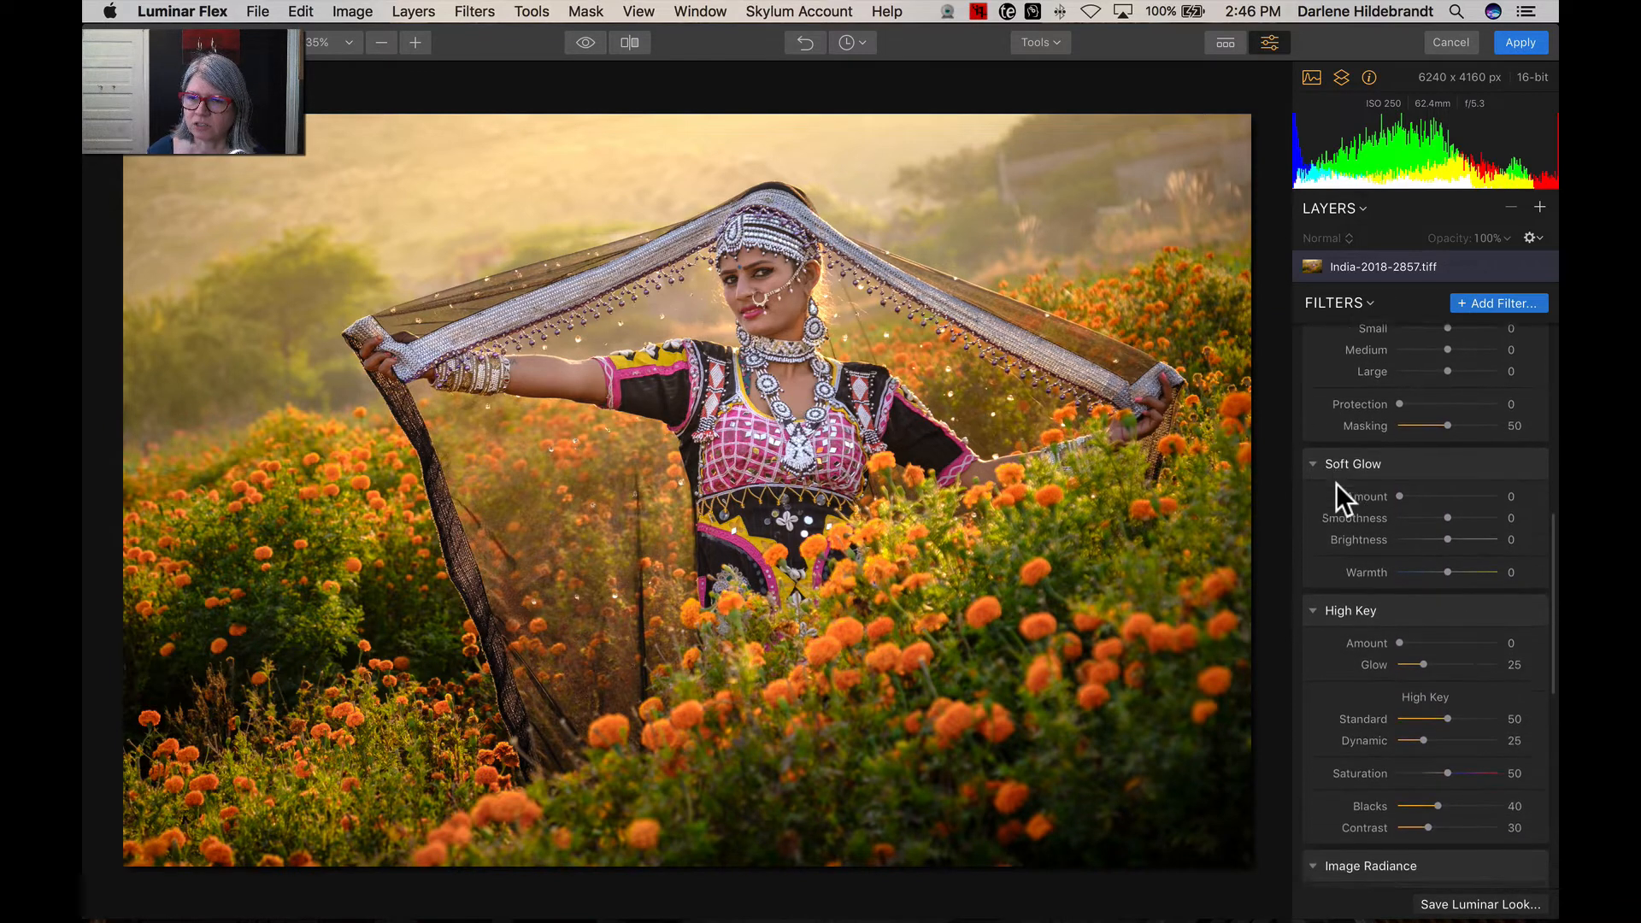
scroll(1336, 484, "down", 17)
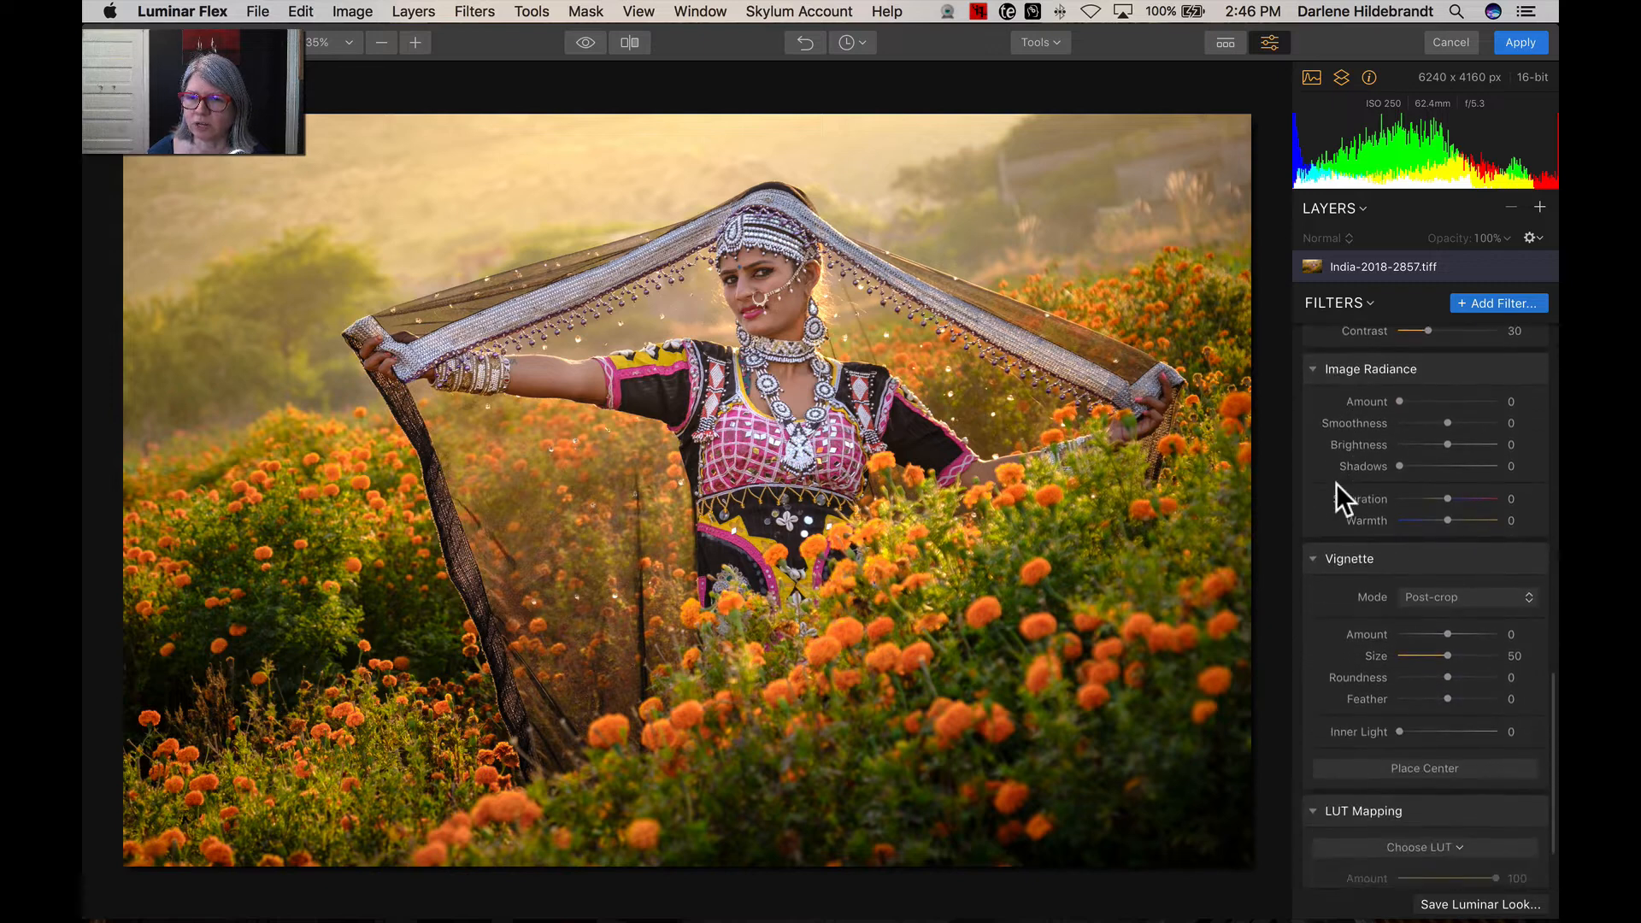
scroll(1336, 484, "up", 20)
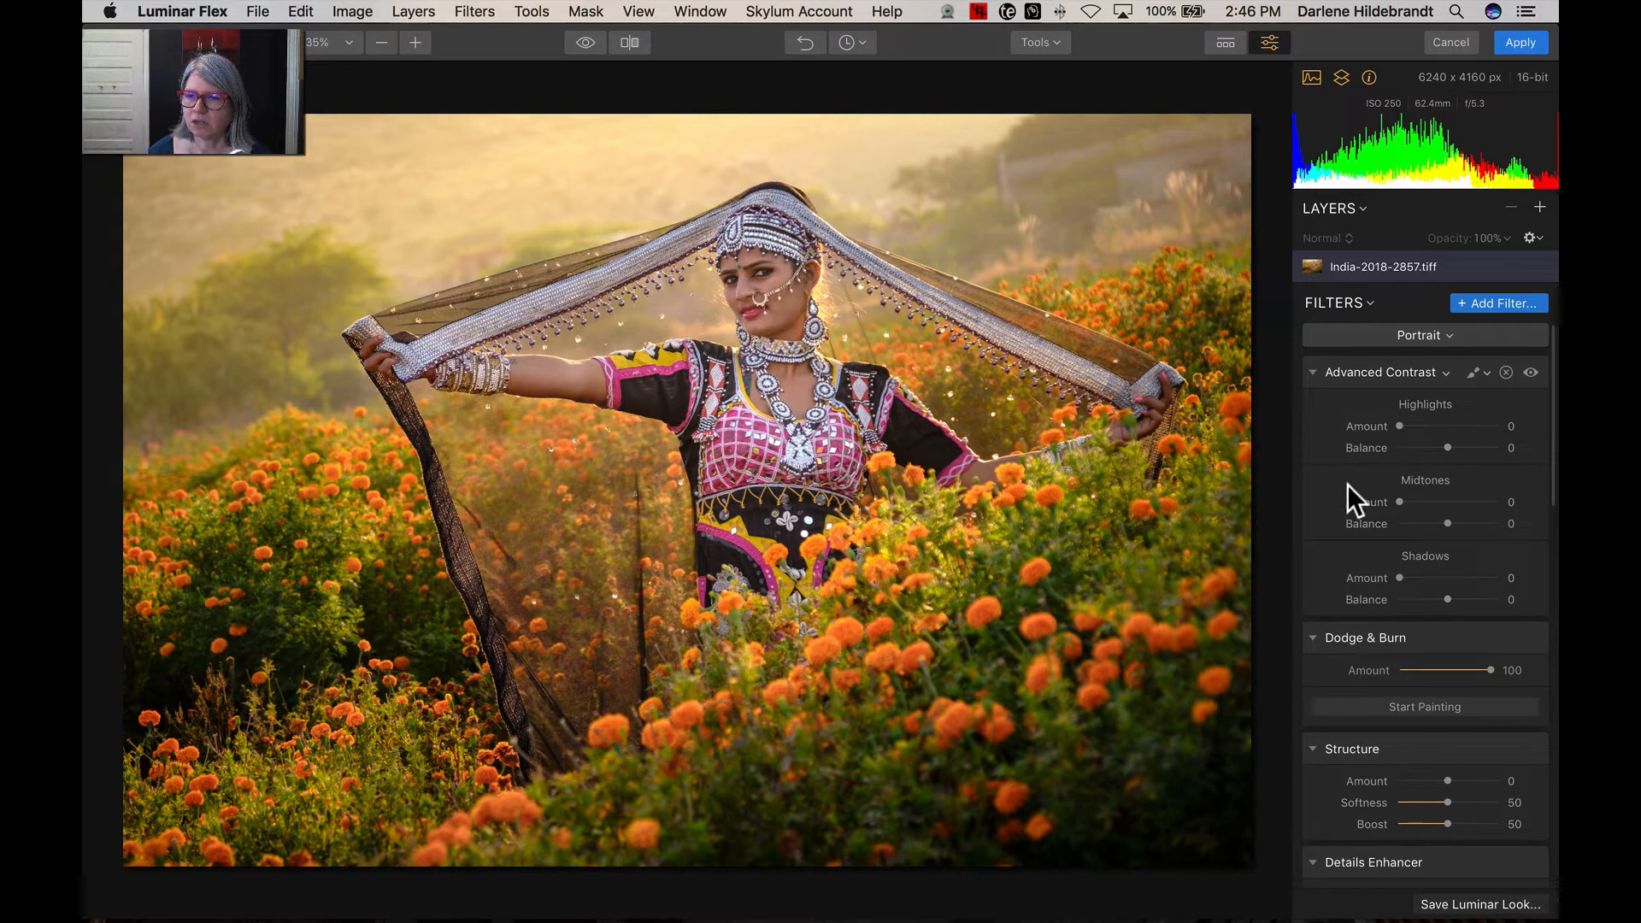
scroll(1407, 679, "down", 3)
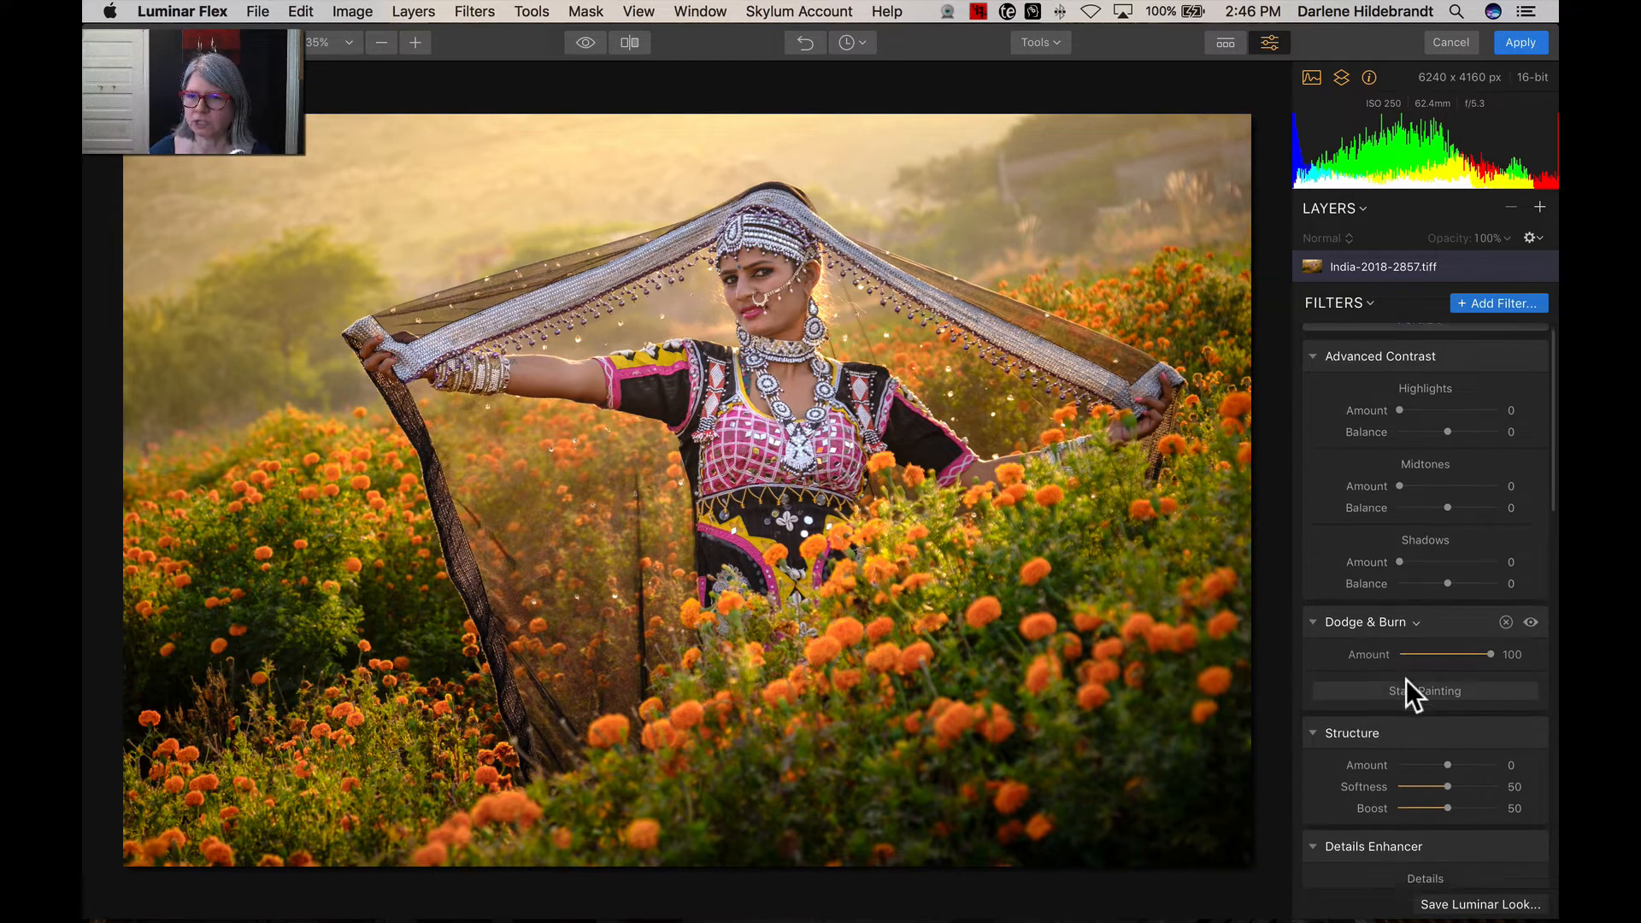
scroll(1362, 627, "down", 15)
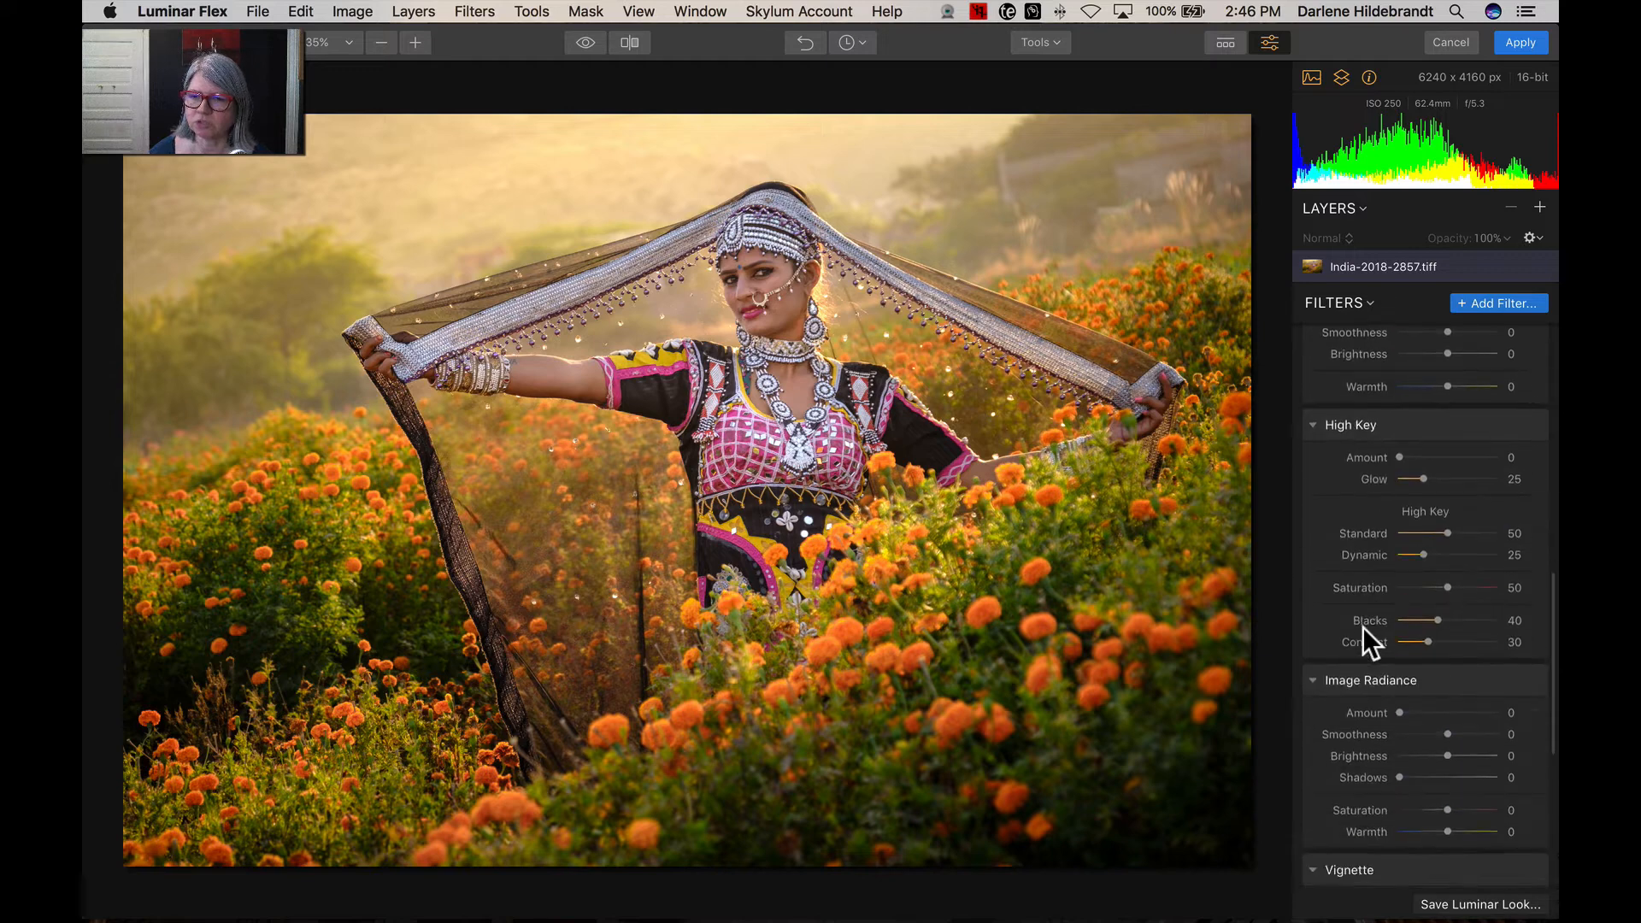
Set the Vignette to Amount -58, Size 12, Roundness 19 and Feather -100.
scroll(1362, 628, "down", 5)
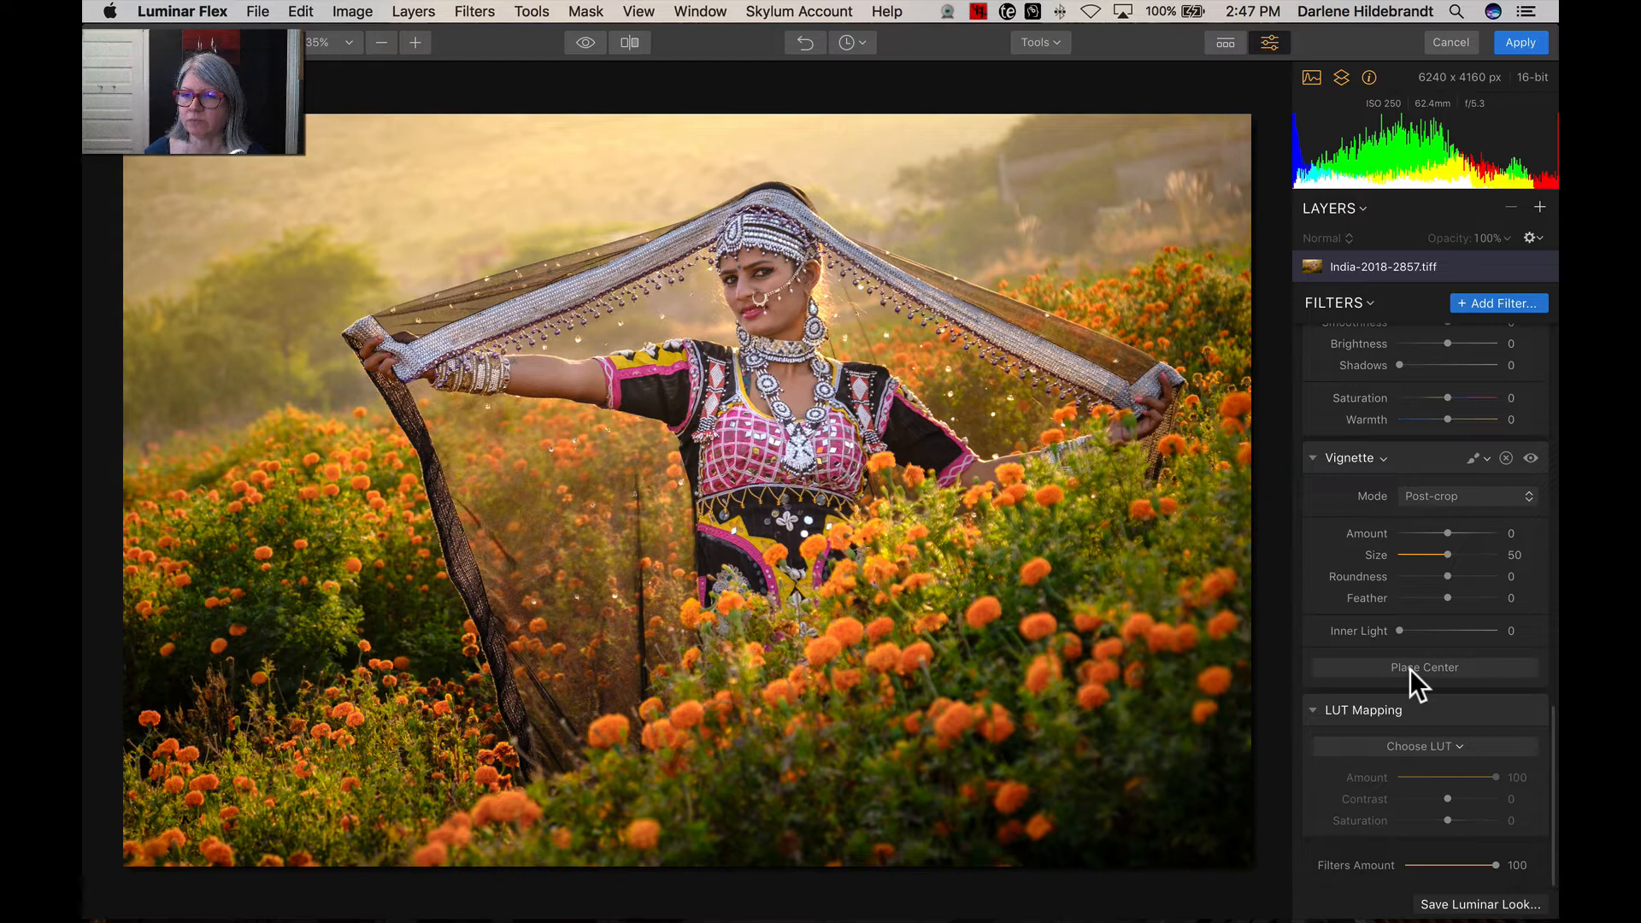
left_click_drag(1445, 534, 1419, 533)
left_click_drag(1448, 598, 1377, 597)
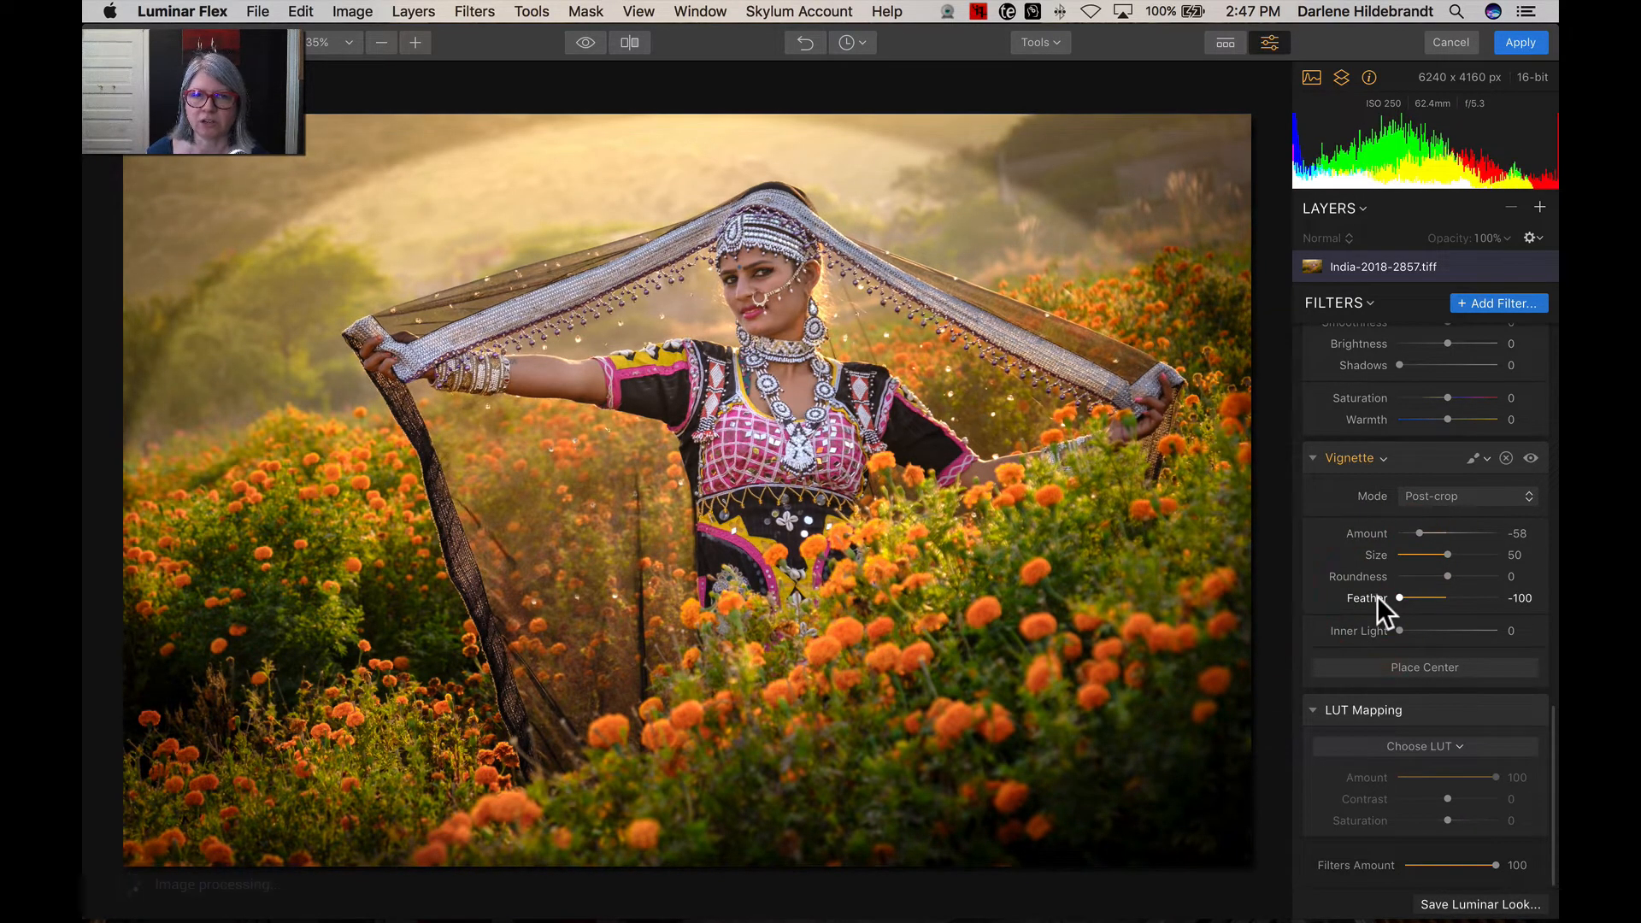
left_click_drag(1444, 552, 1408, 549)
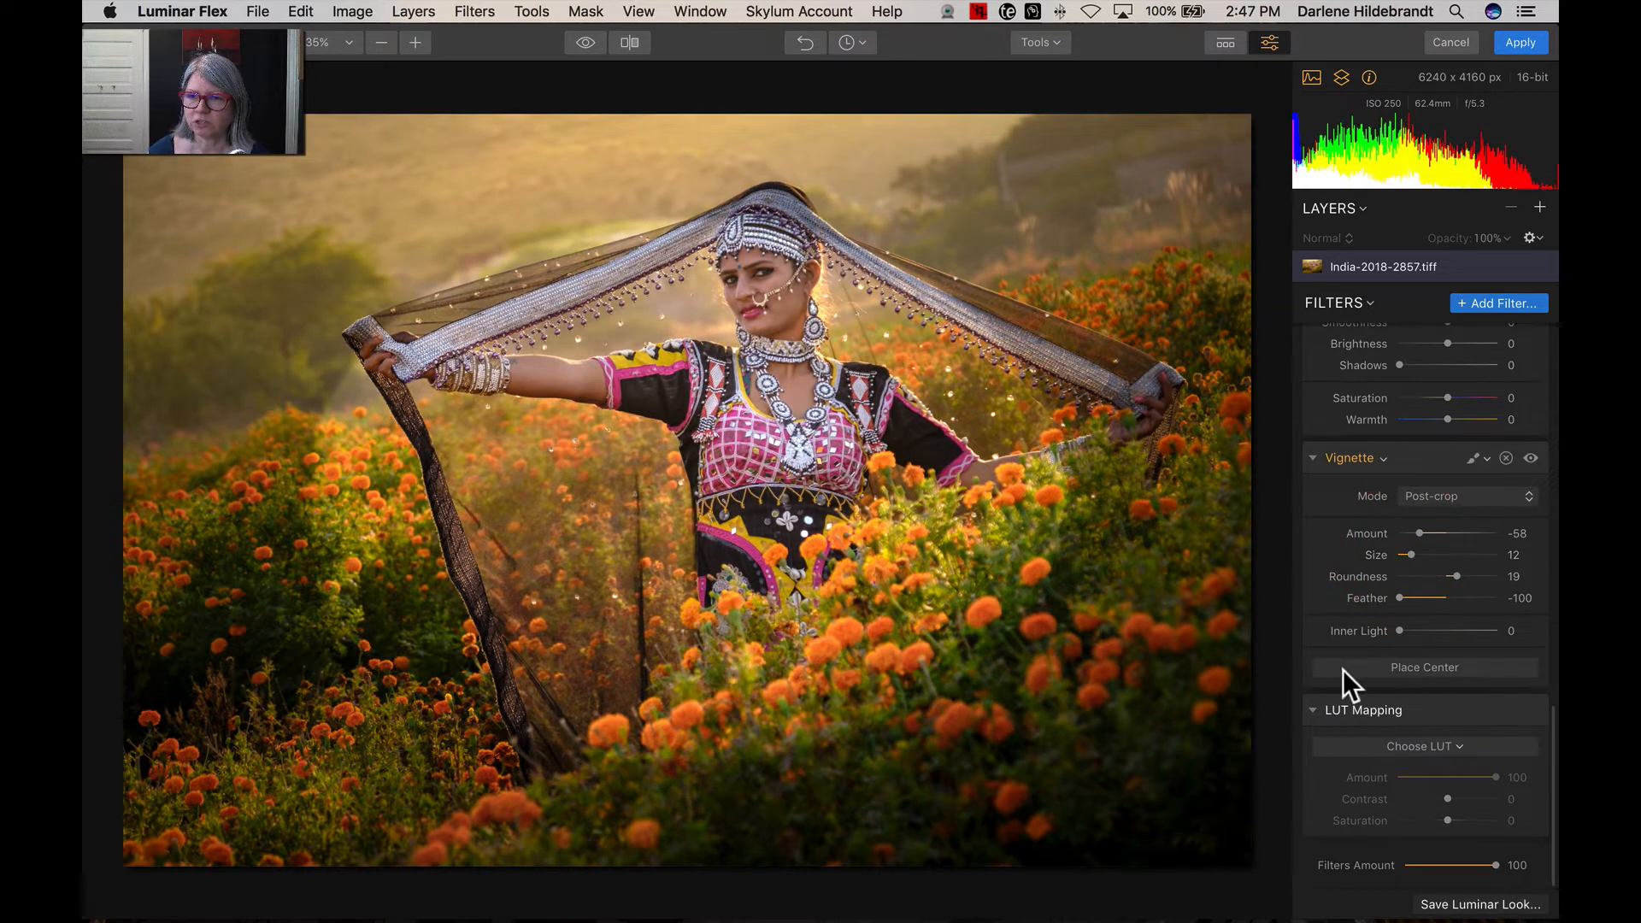
Place the vignette's center on the woman's neck, and reposition it slightly lower on her upper chest.
left_click(1424, 669)
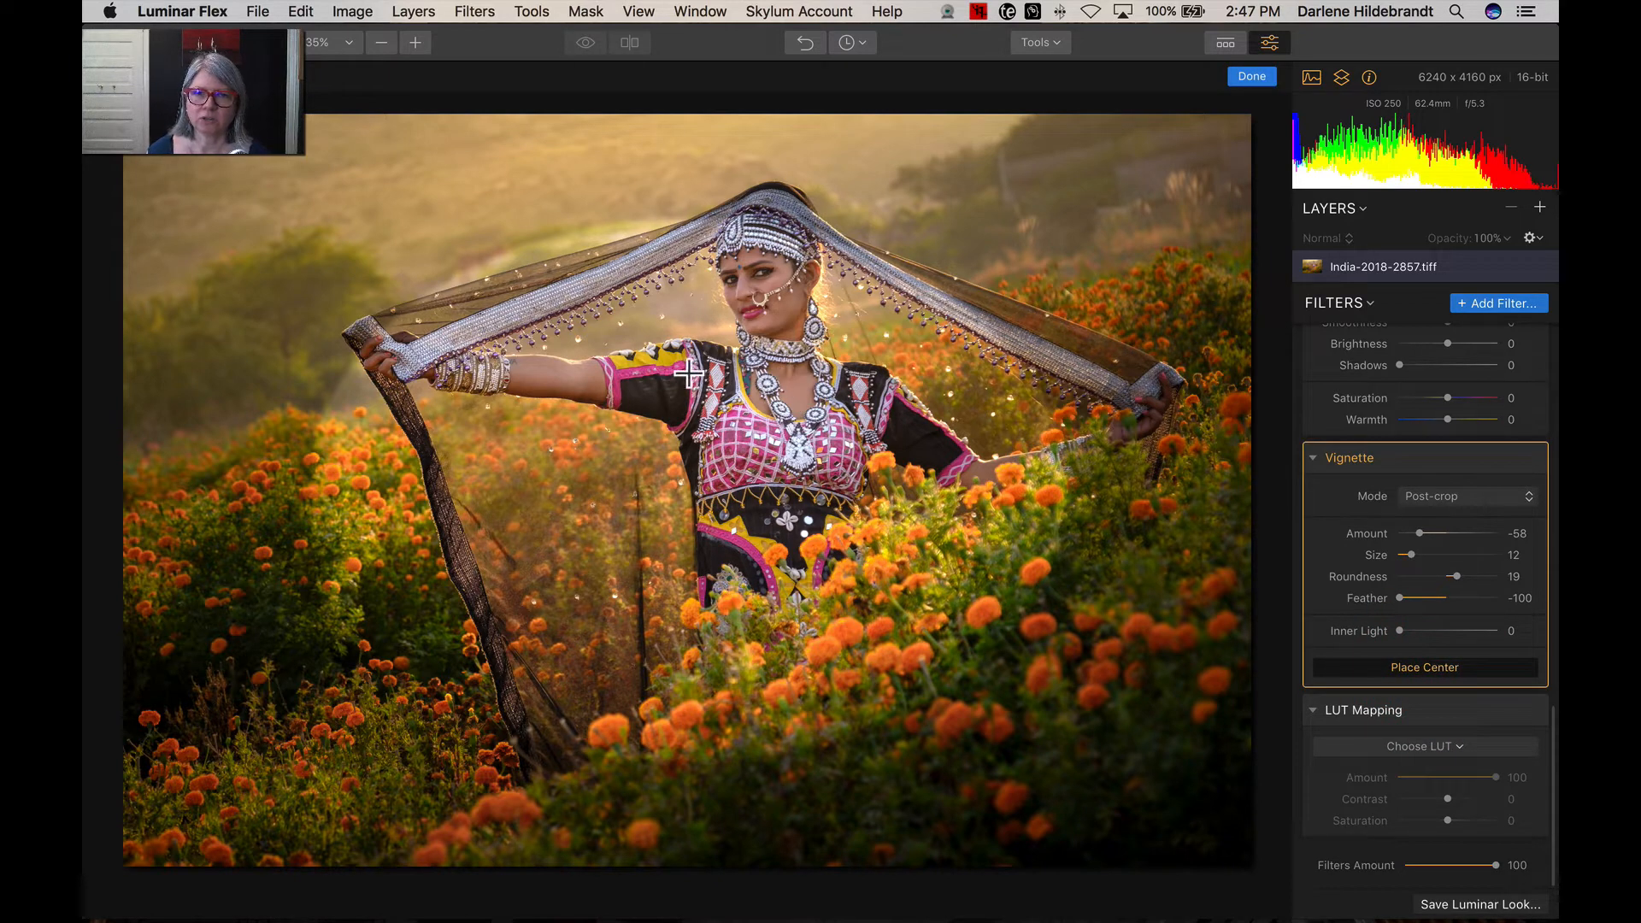
left_click(780, 382)
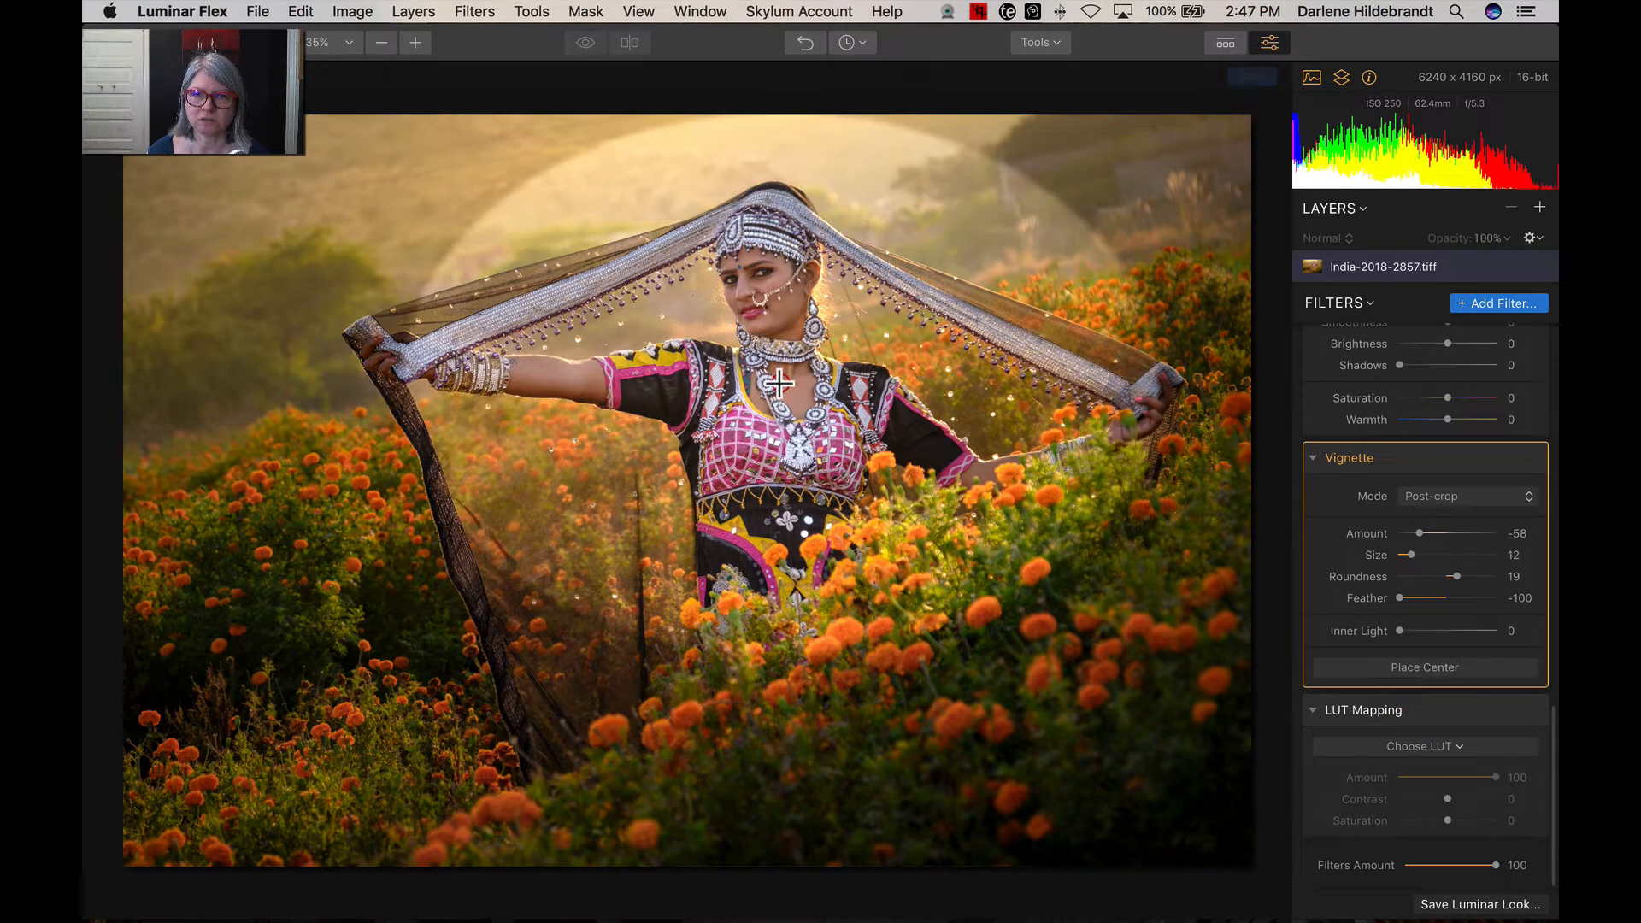
left_click(1414, 664)
left_click(788, 422)
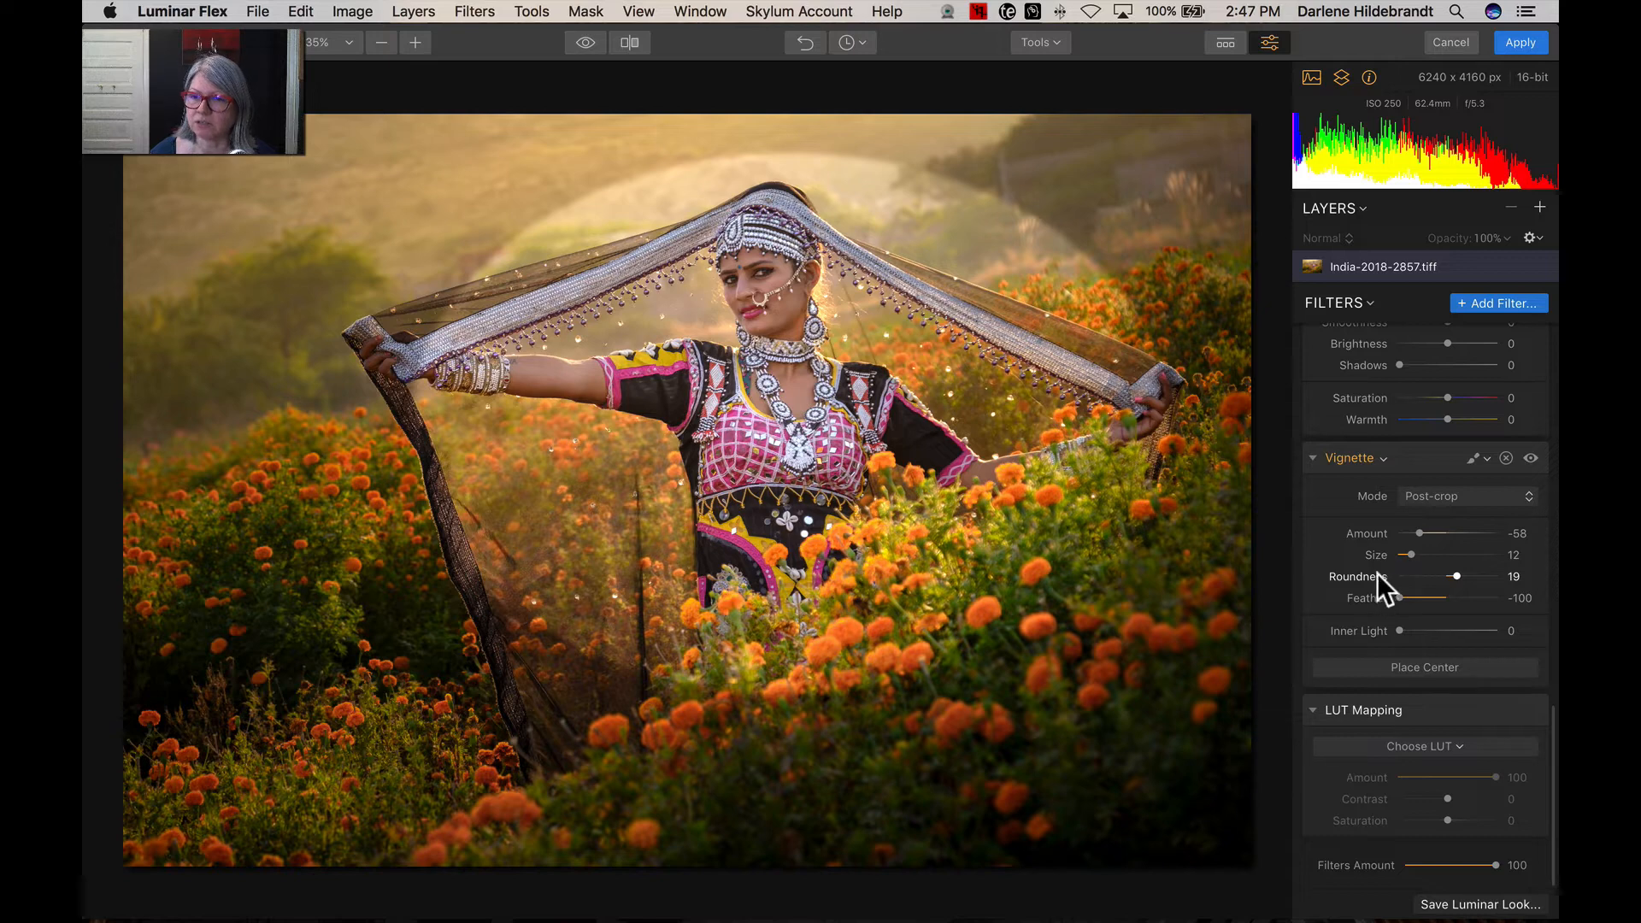
Set the vignette's Feather to 28, compare the photo with and without the vignette, and set its Amount to -45.
double_click(1358, 598)
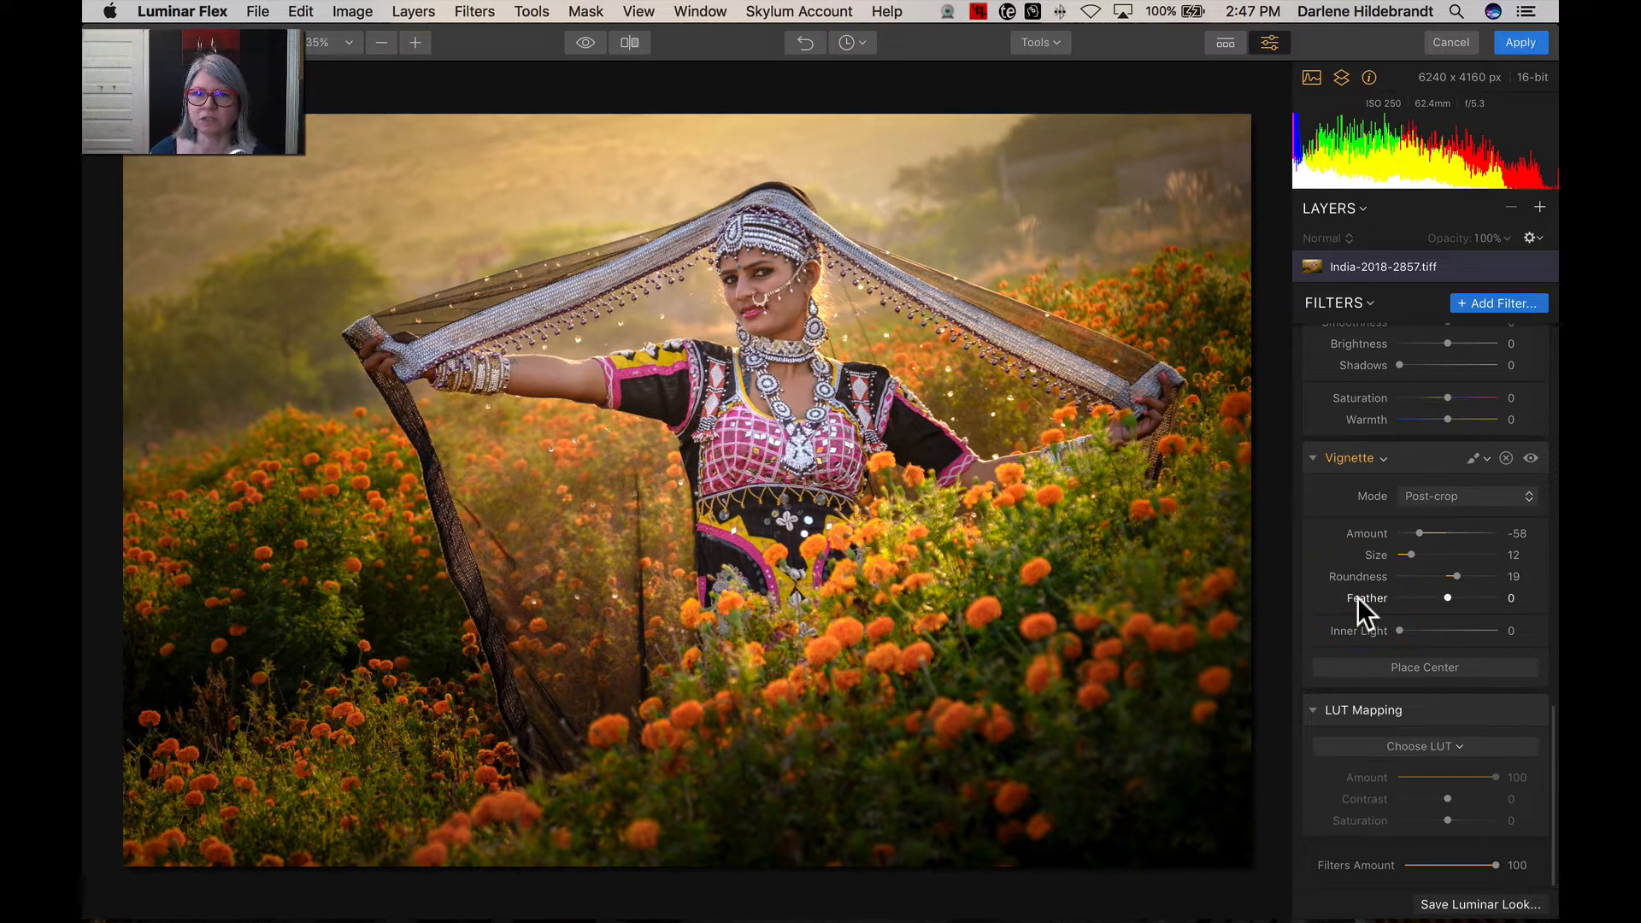
left_click_drag(1450, 600, 1460, 593)
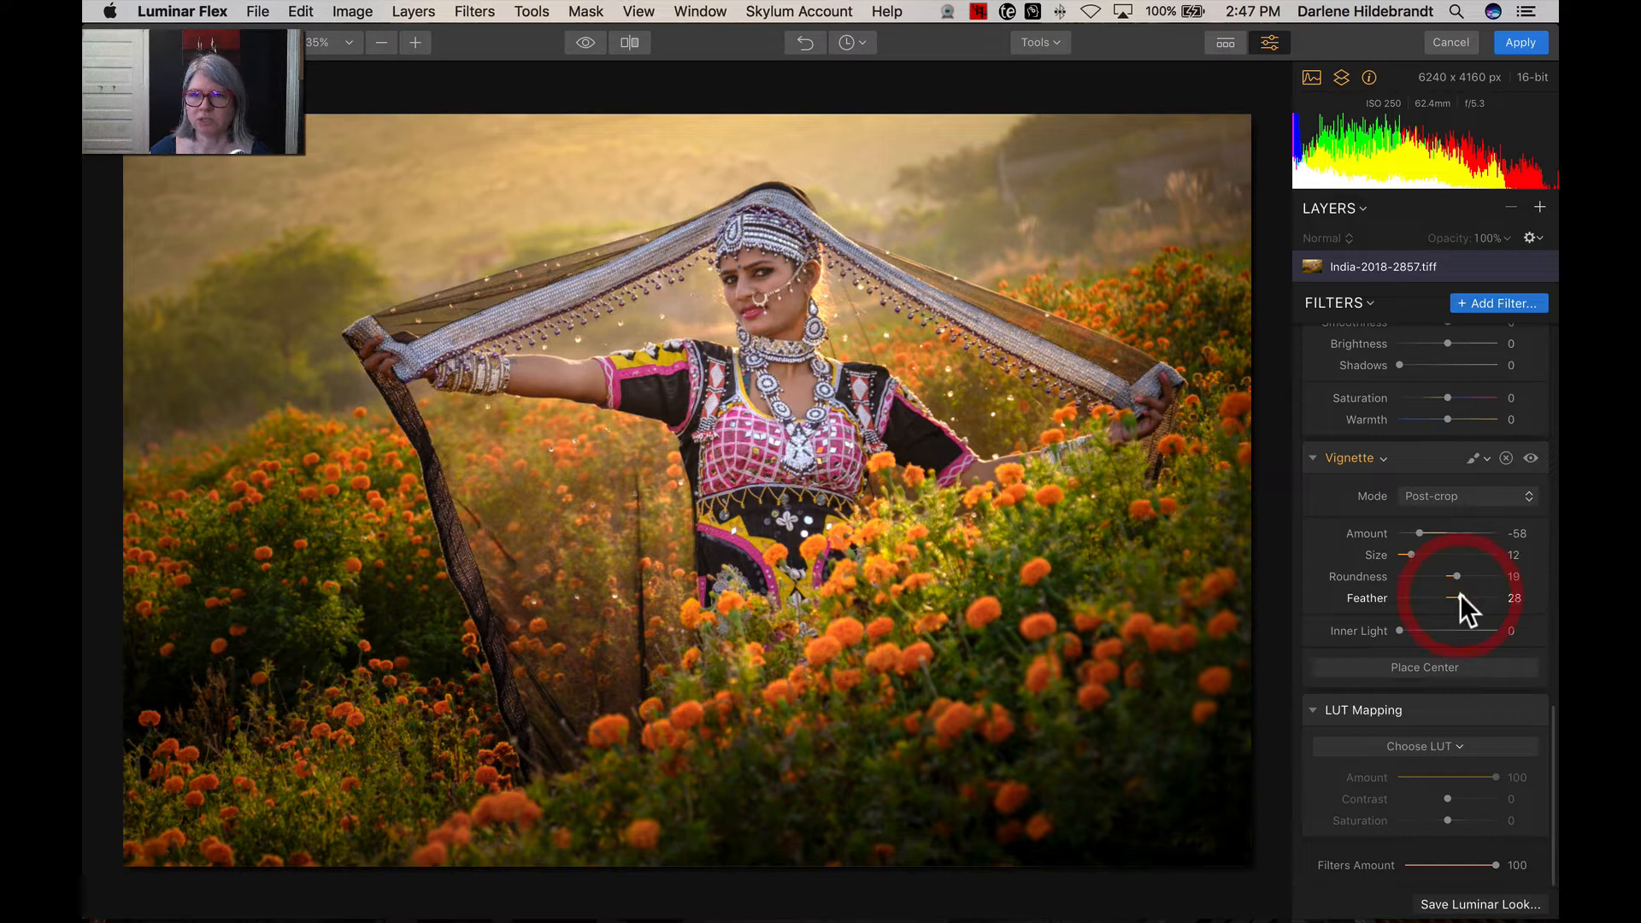
left_click(1531, 457)
left_click(1532, 457)
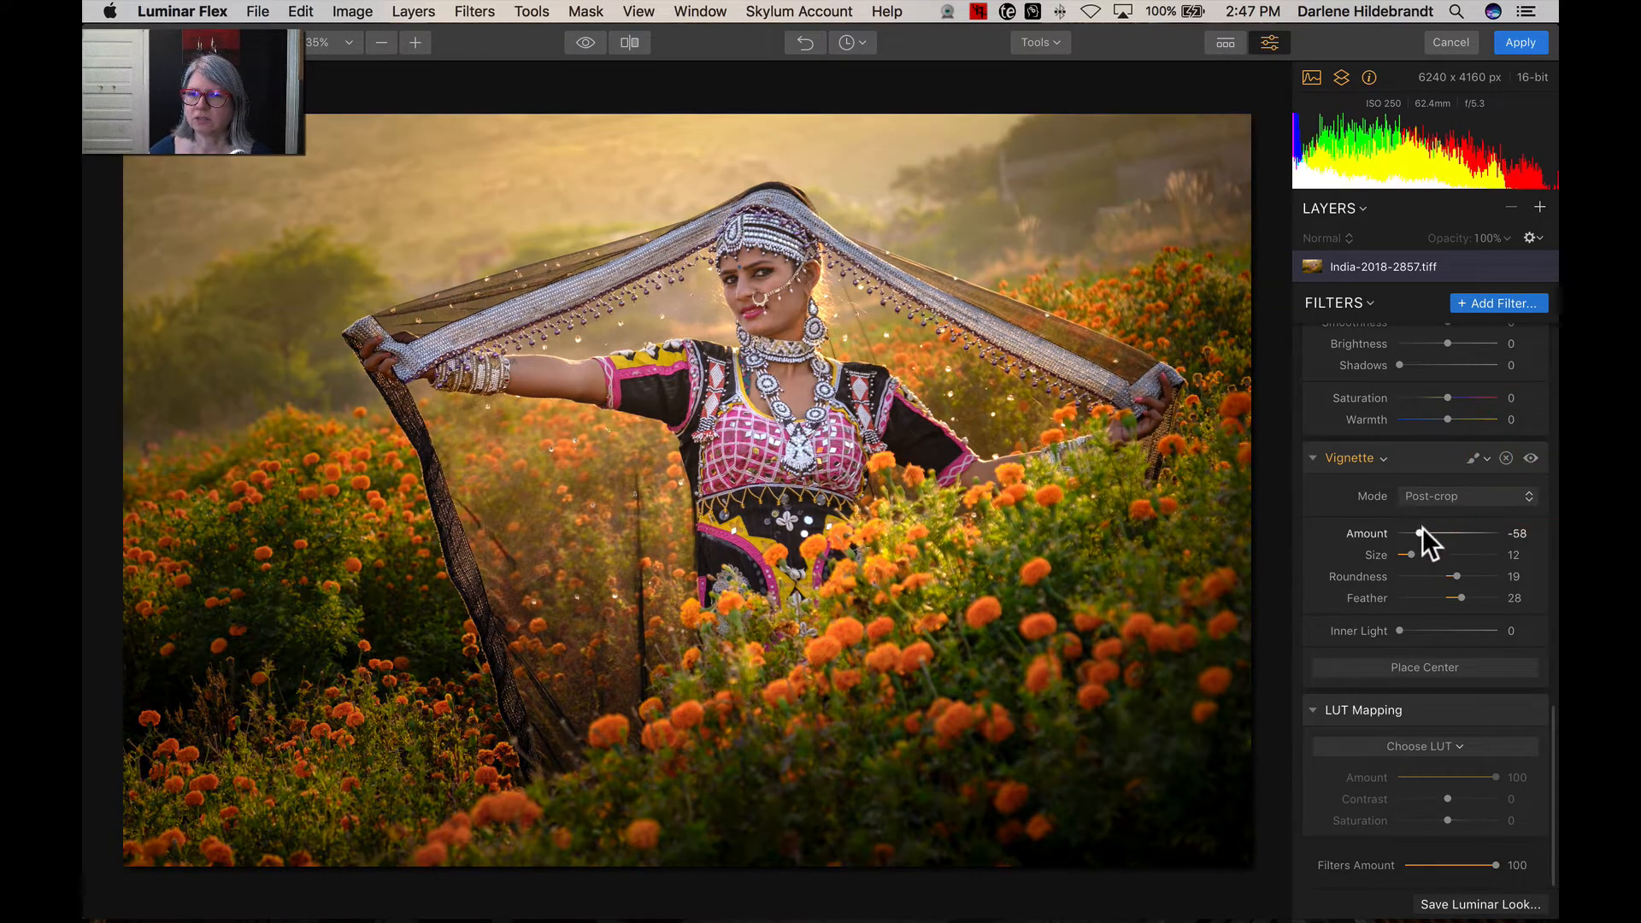
left_click_drag(1423, 530, 1428, 525)
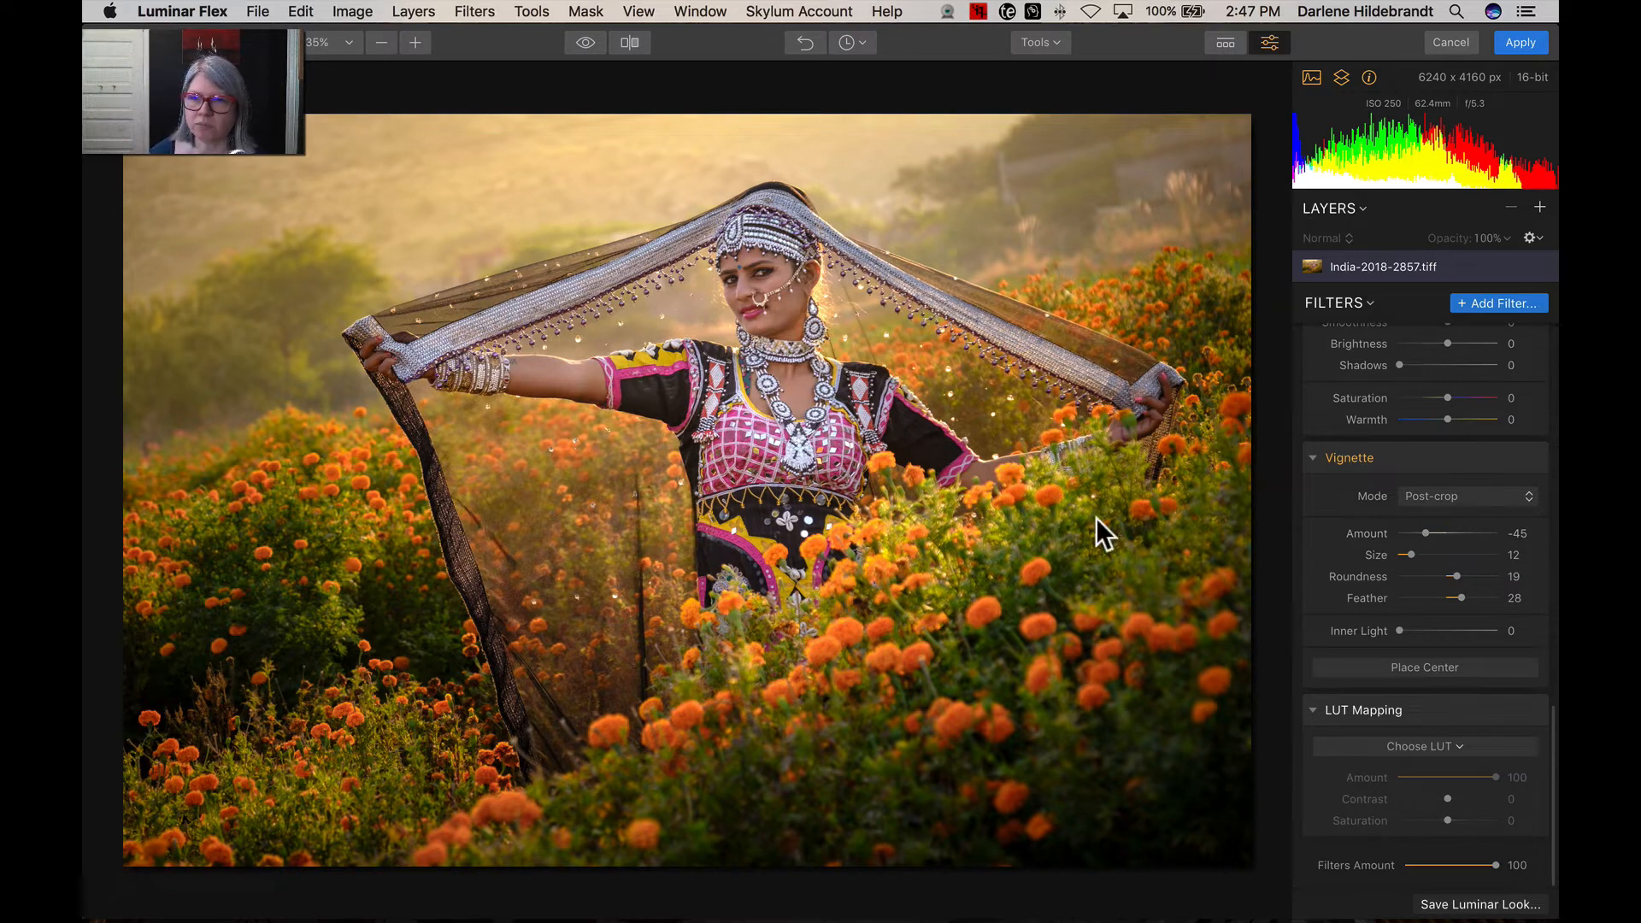
Start Dodge & Burn painting with a Darken brush at Size 136 and Strength 15%.
scroll(1422, 409, "up", 5)
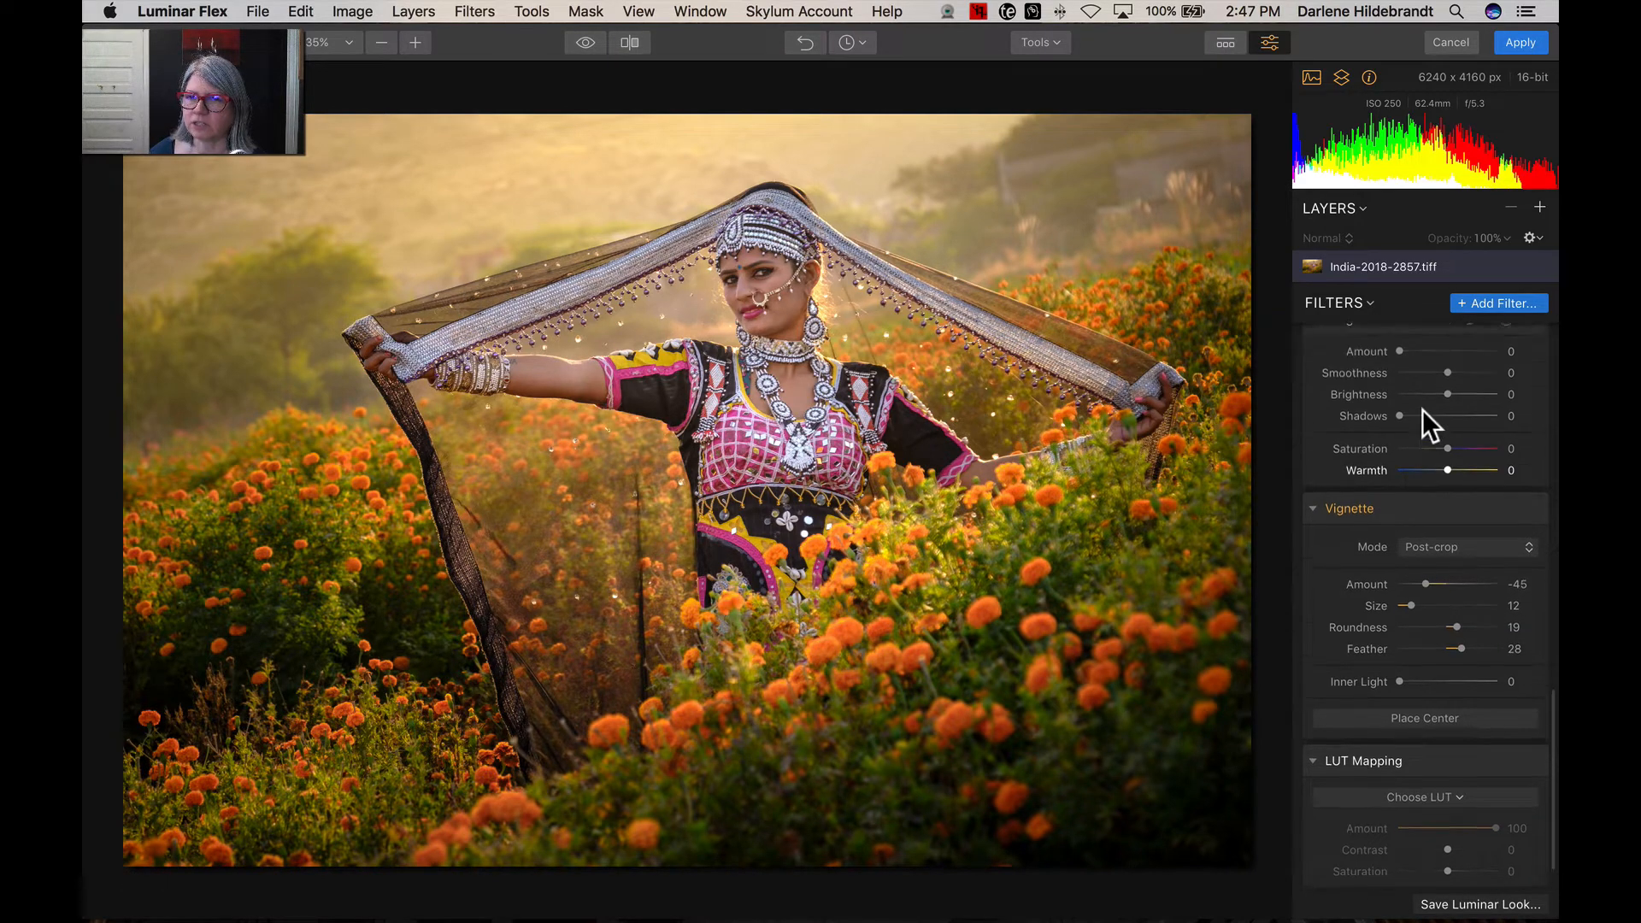
scroll(1422, 409, "up", 10)
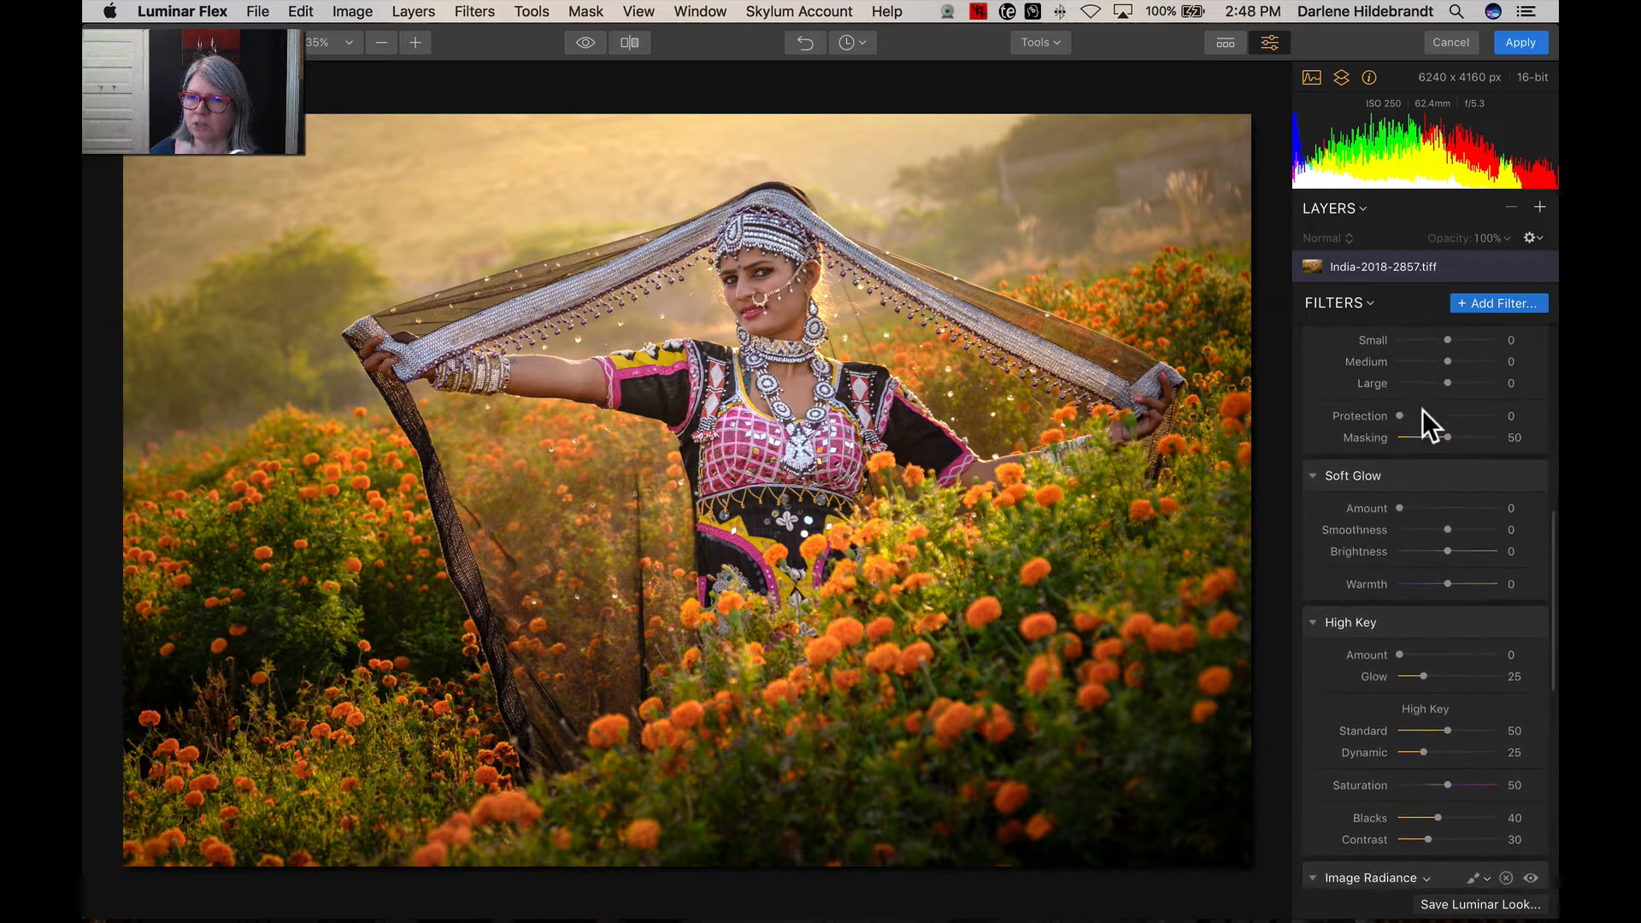
scroll(1422, 410, "up", 8)
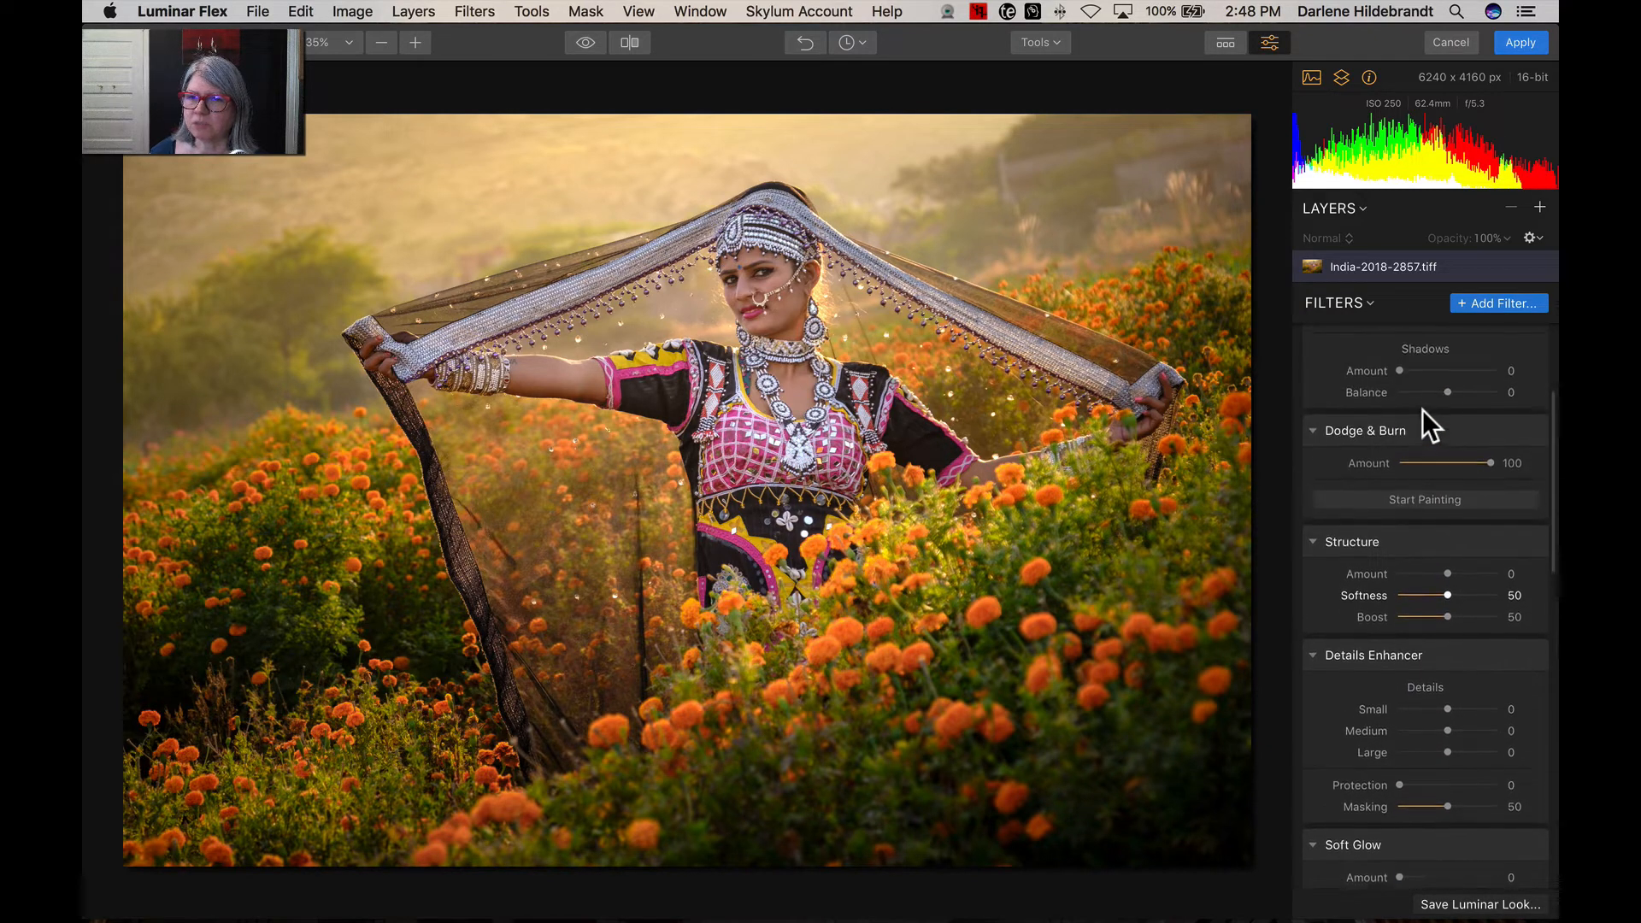
left_click(1433, 502)
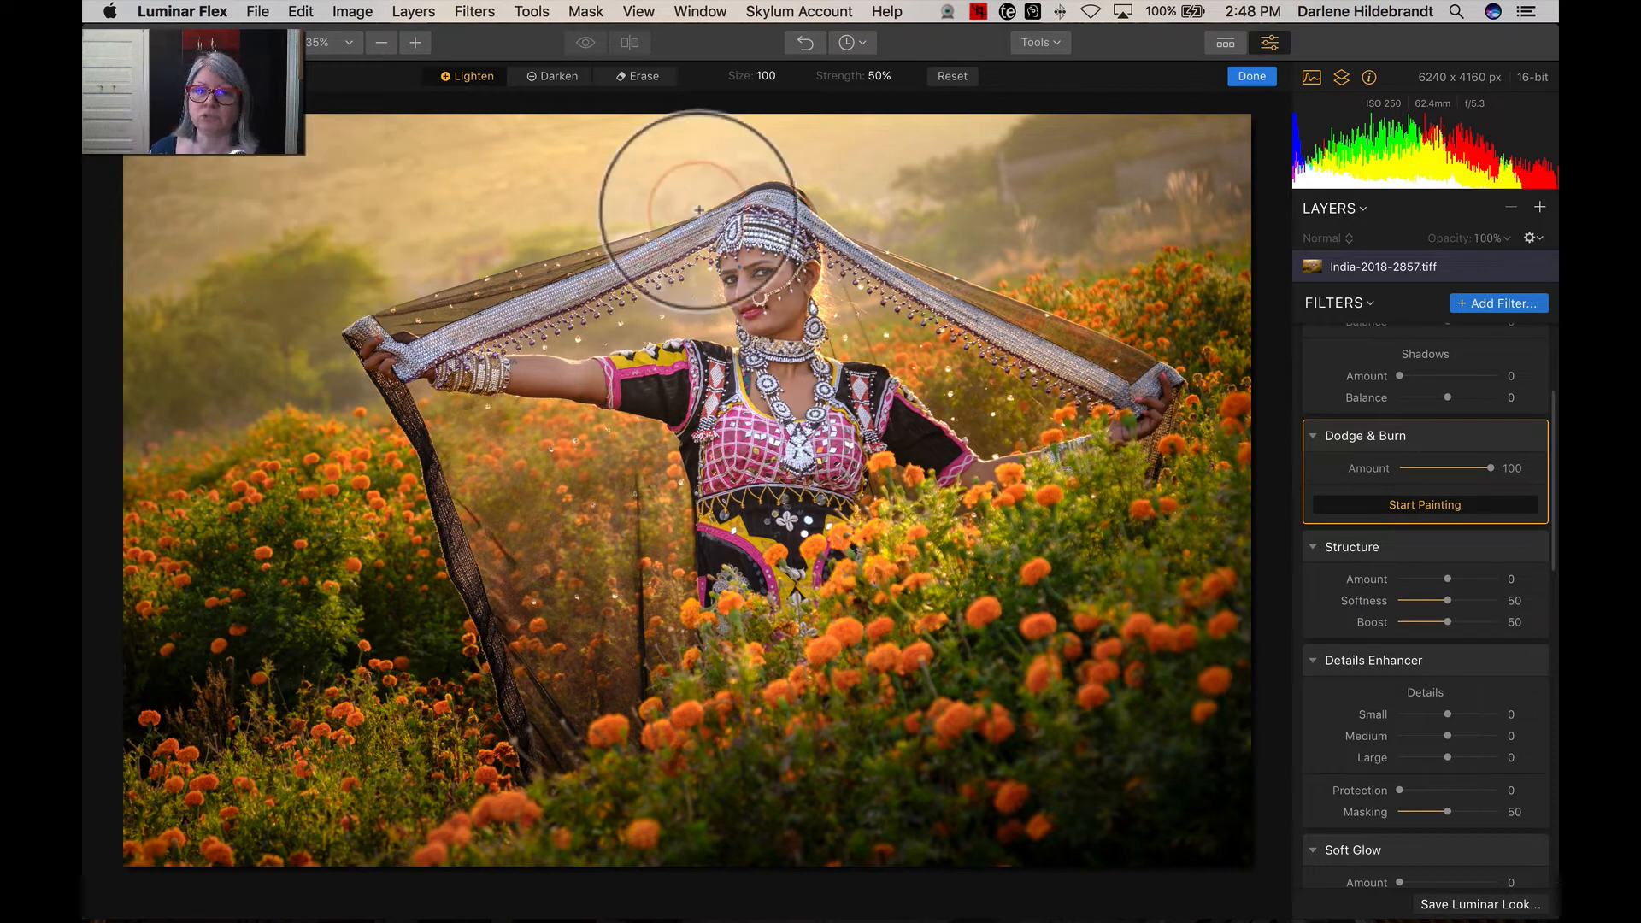
left_click(556, 78)
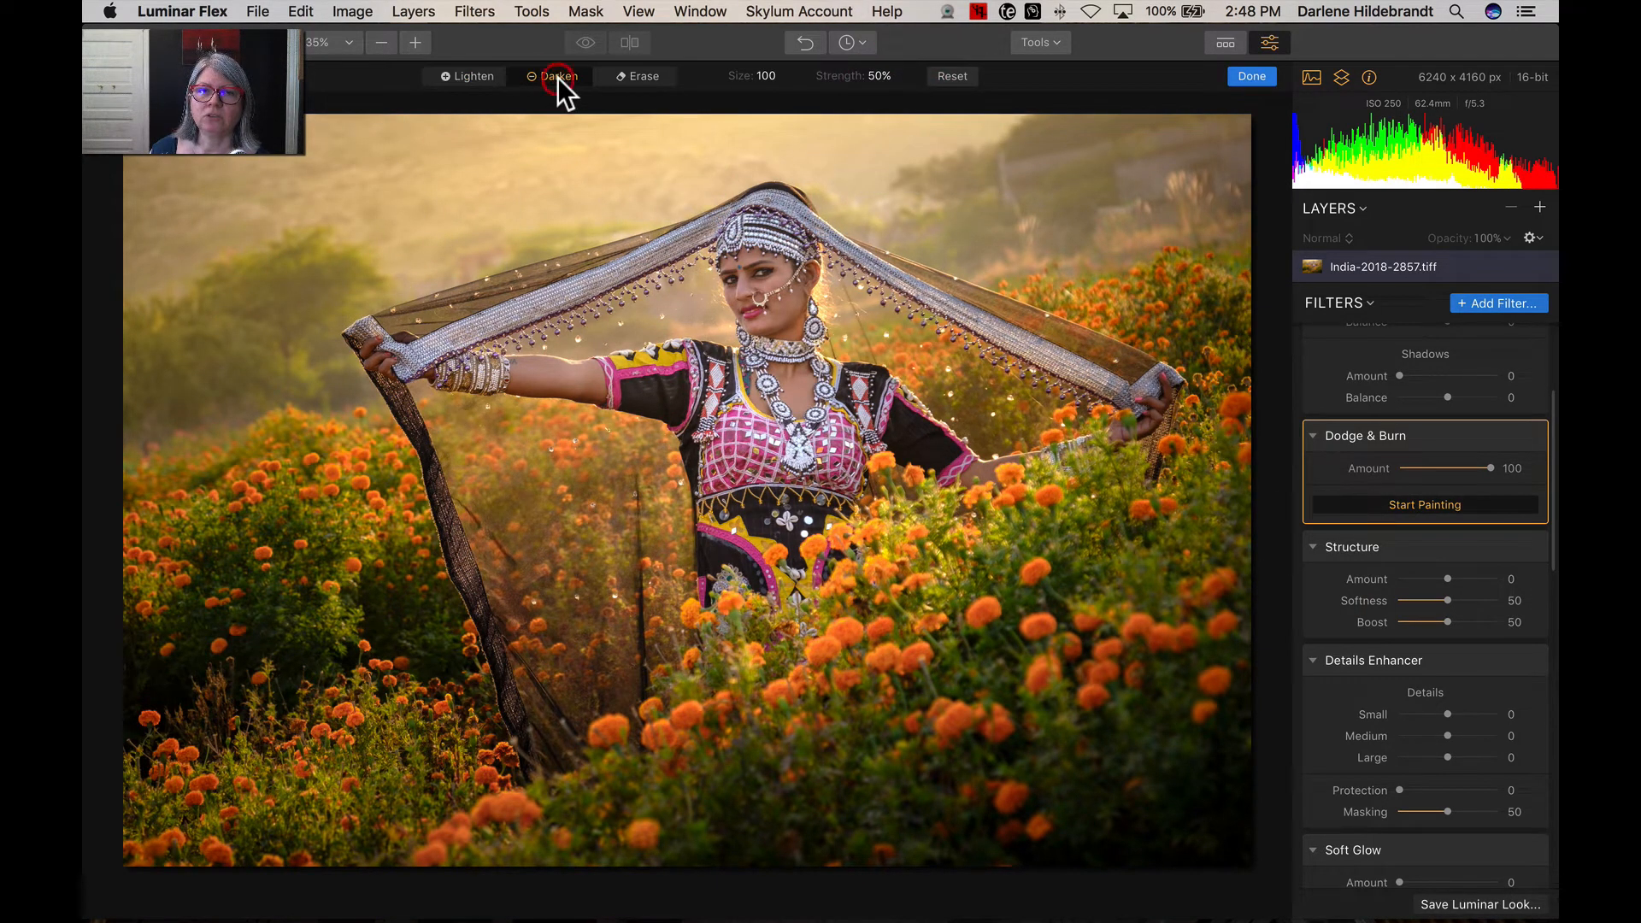
left_click(880, 76)
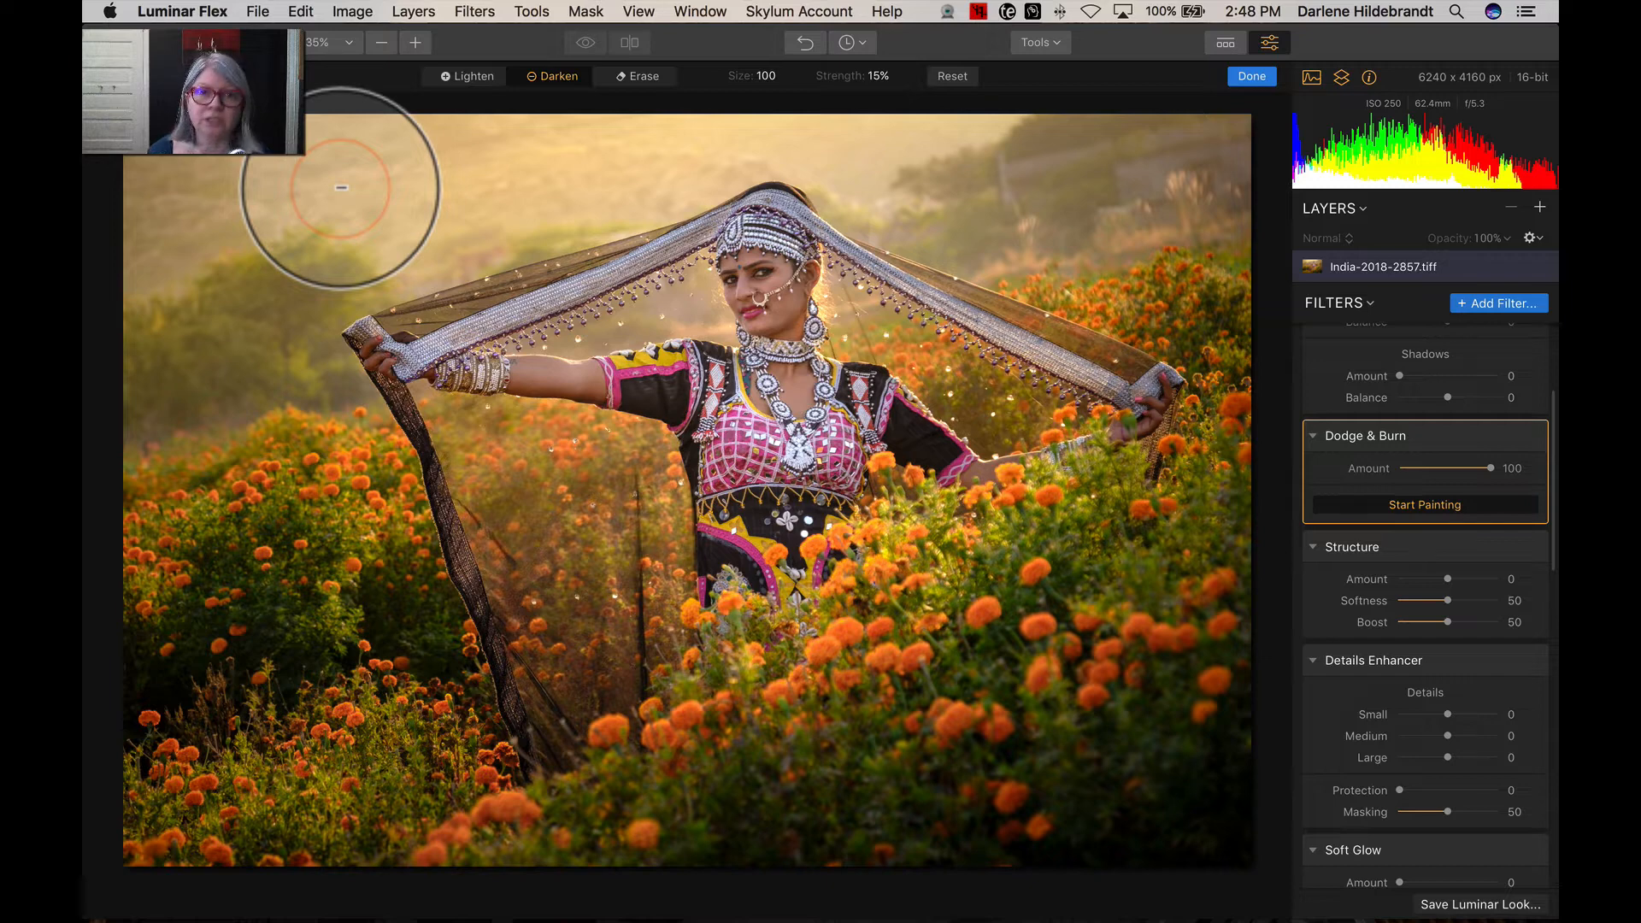
key("bracketright")
key("shift+bracketright")
key("shift+bracketleft")
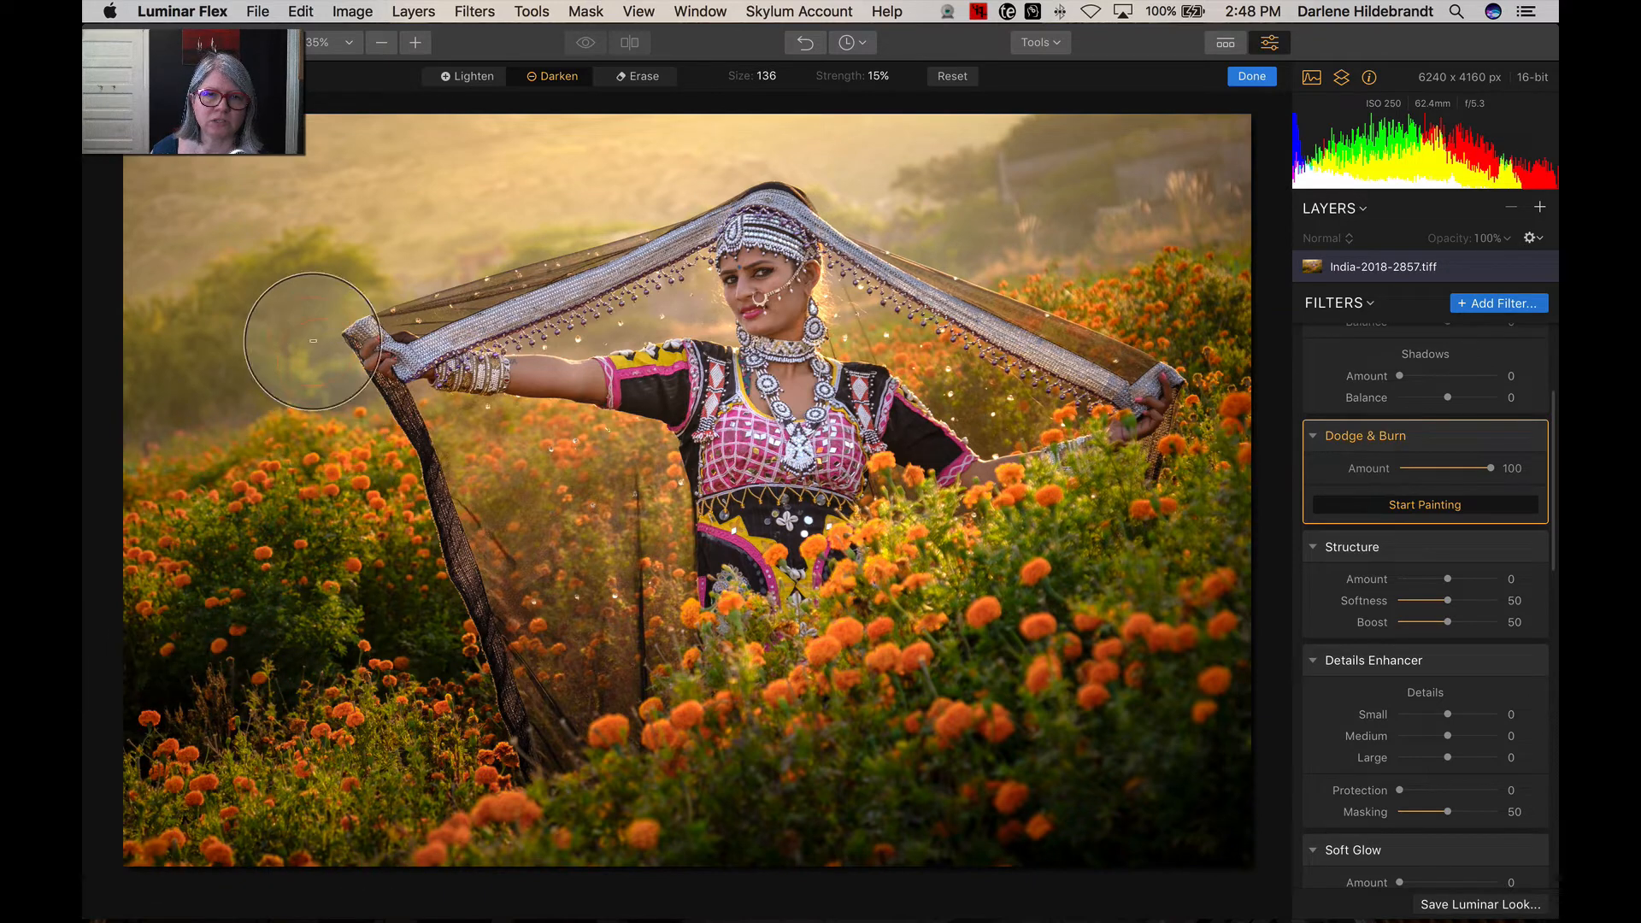
Darken the hazy trees beside the woman's outstretched hand and the hillside behind her, and compare the photo with and without Dodge & Burn.
mouse_move(313, 341)
left_mouse_down()
mouse_move(160, 485)
mouse_move(130, 406)
left_mouse_up()
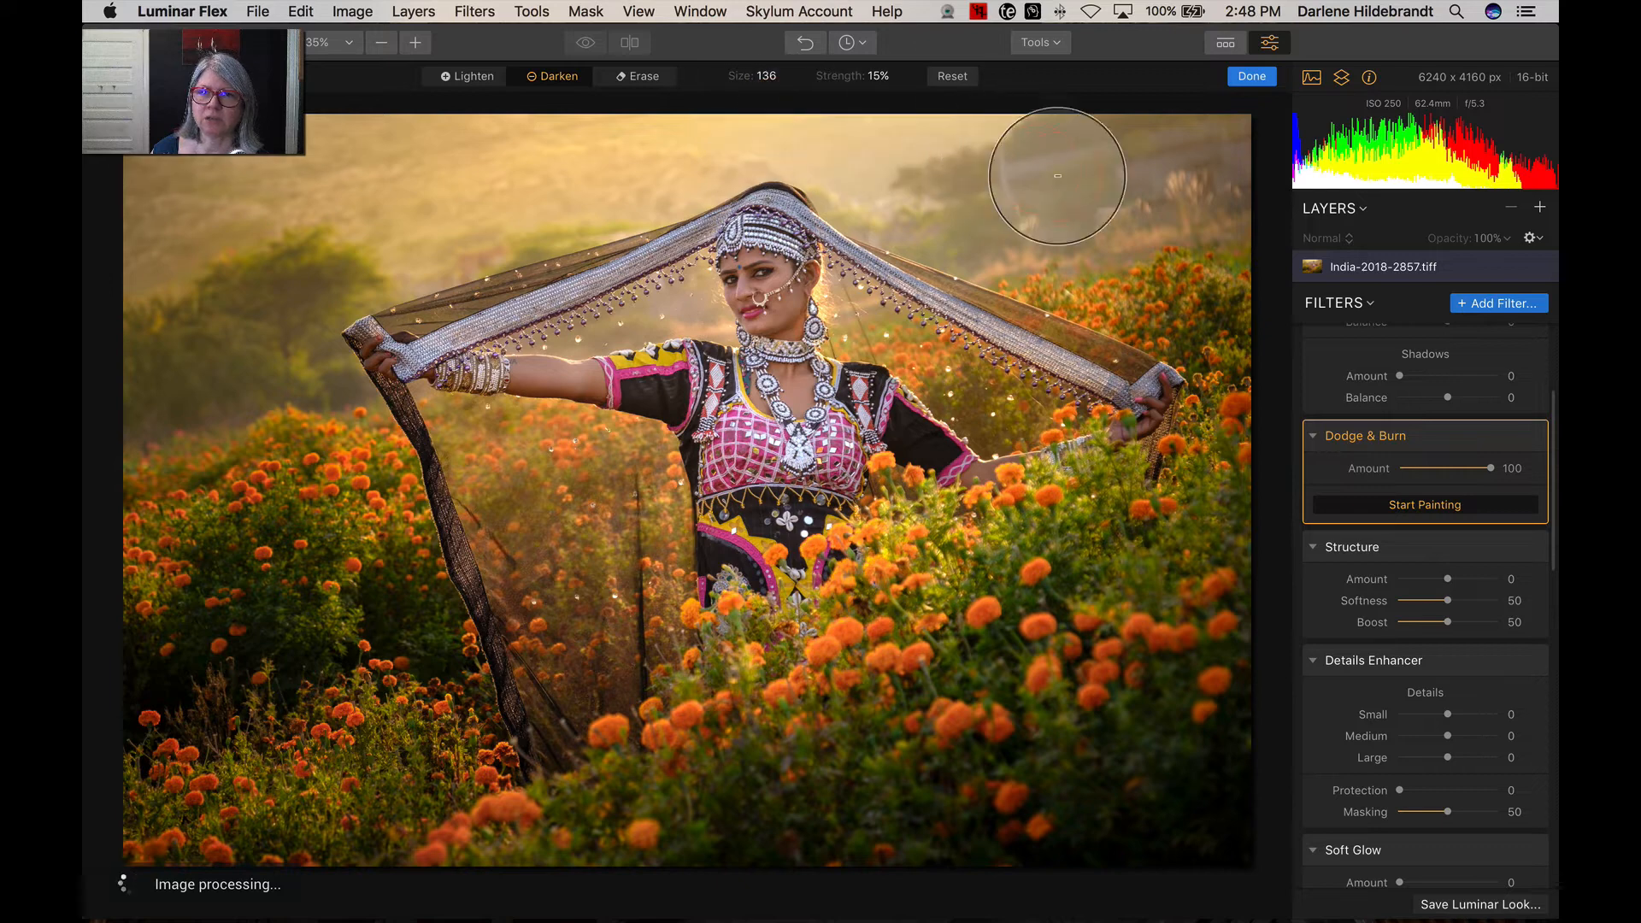
left_click_drag(1058, 176, 1037, 186)
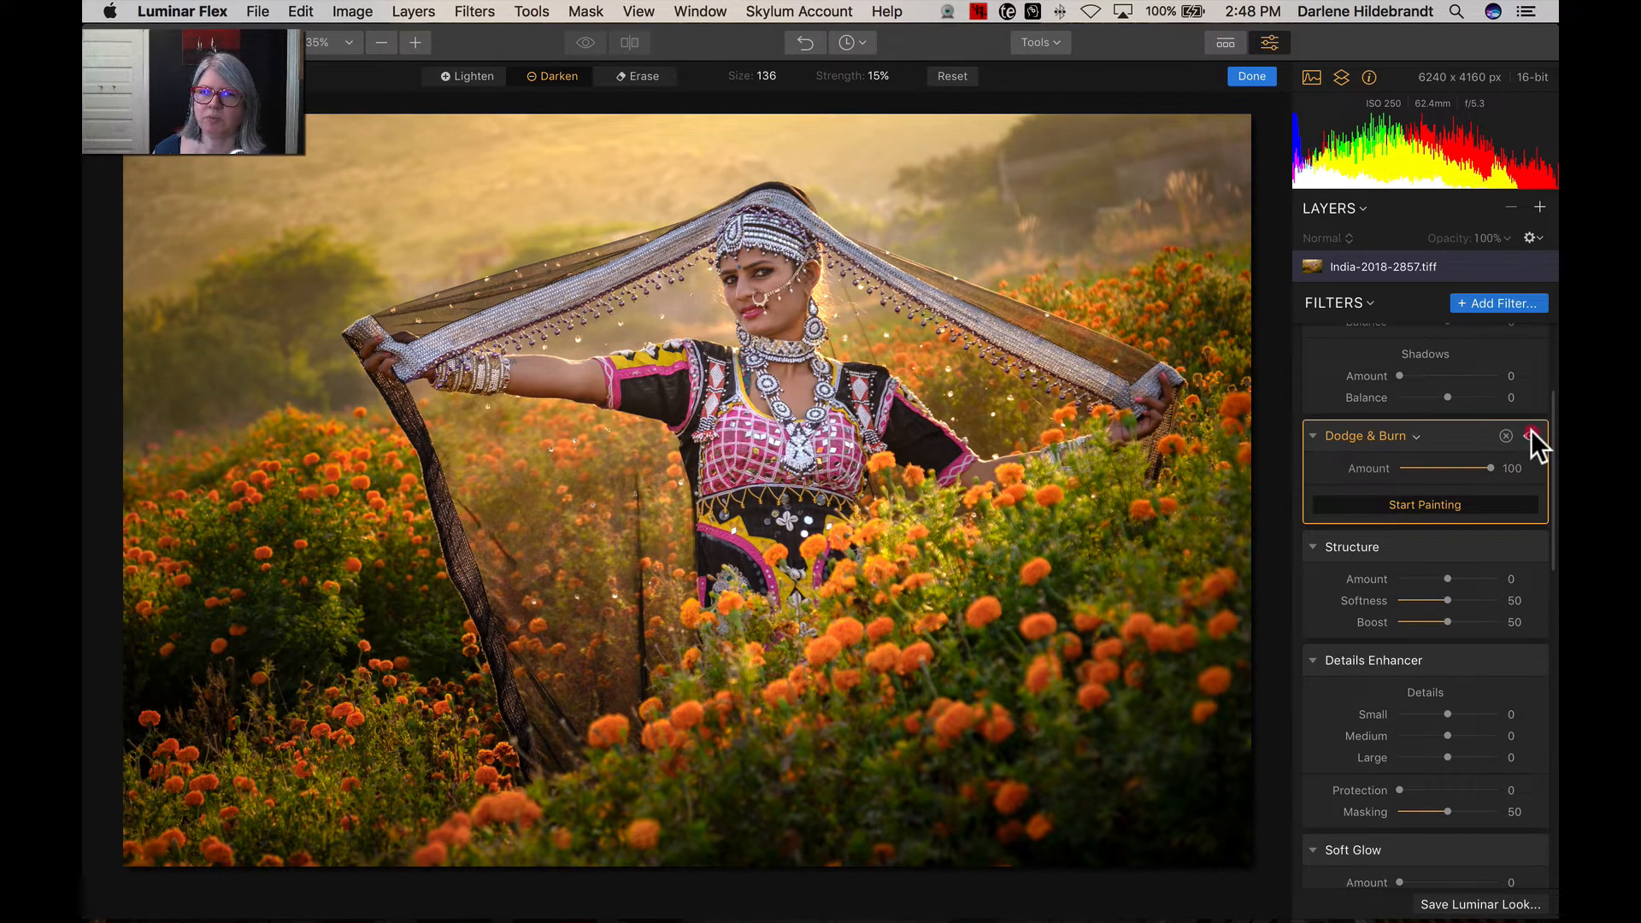
left_click(1530, 435)
left_click(1530, 435)
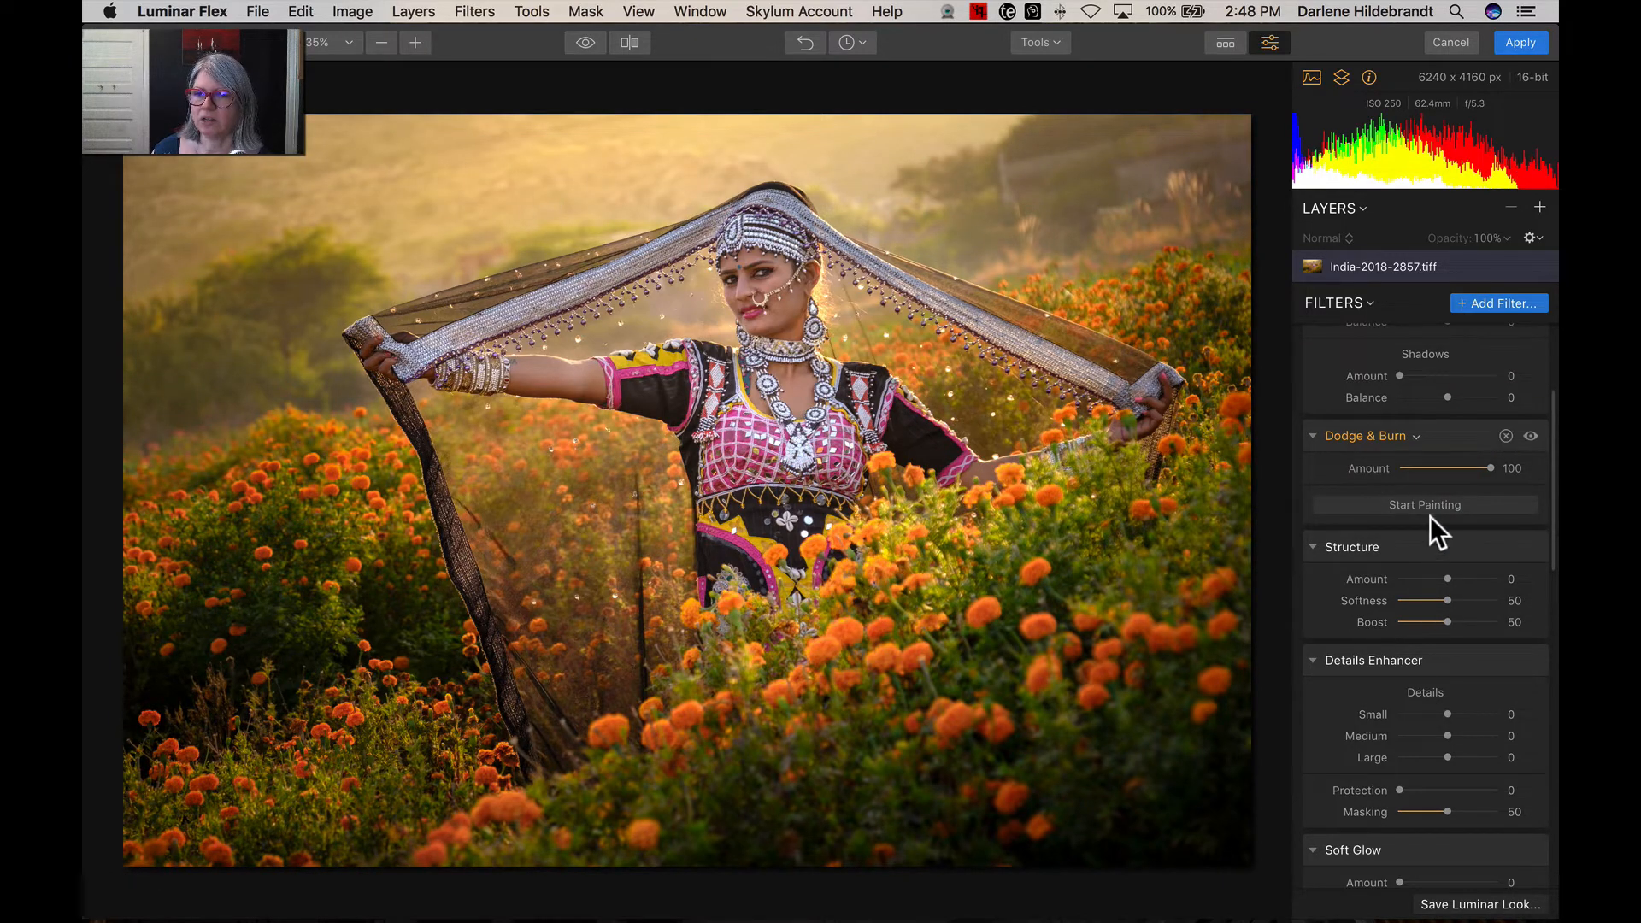
Lighten the marigolds around the sheer veil with the Dodge & Burn brush at Strength 18%, and enlarge the brush to Size 148.
left_click(1360, 505)
left_click(489, 94)
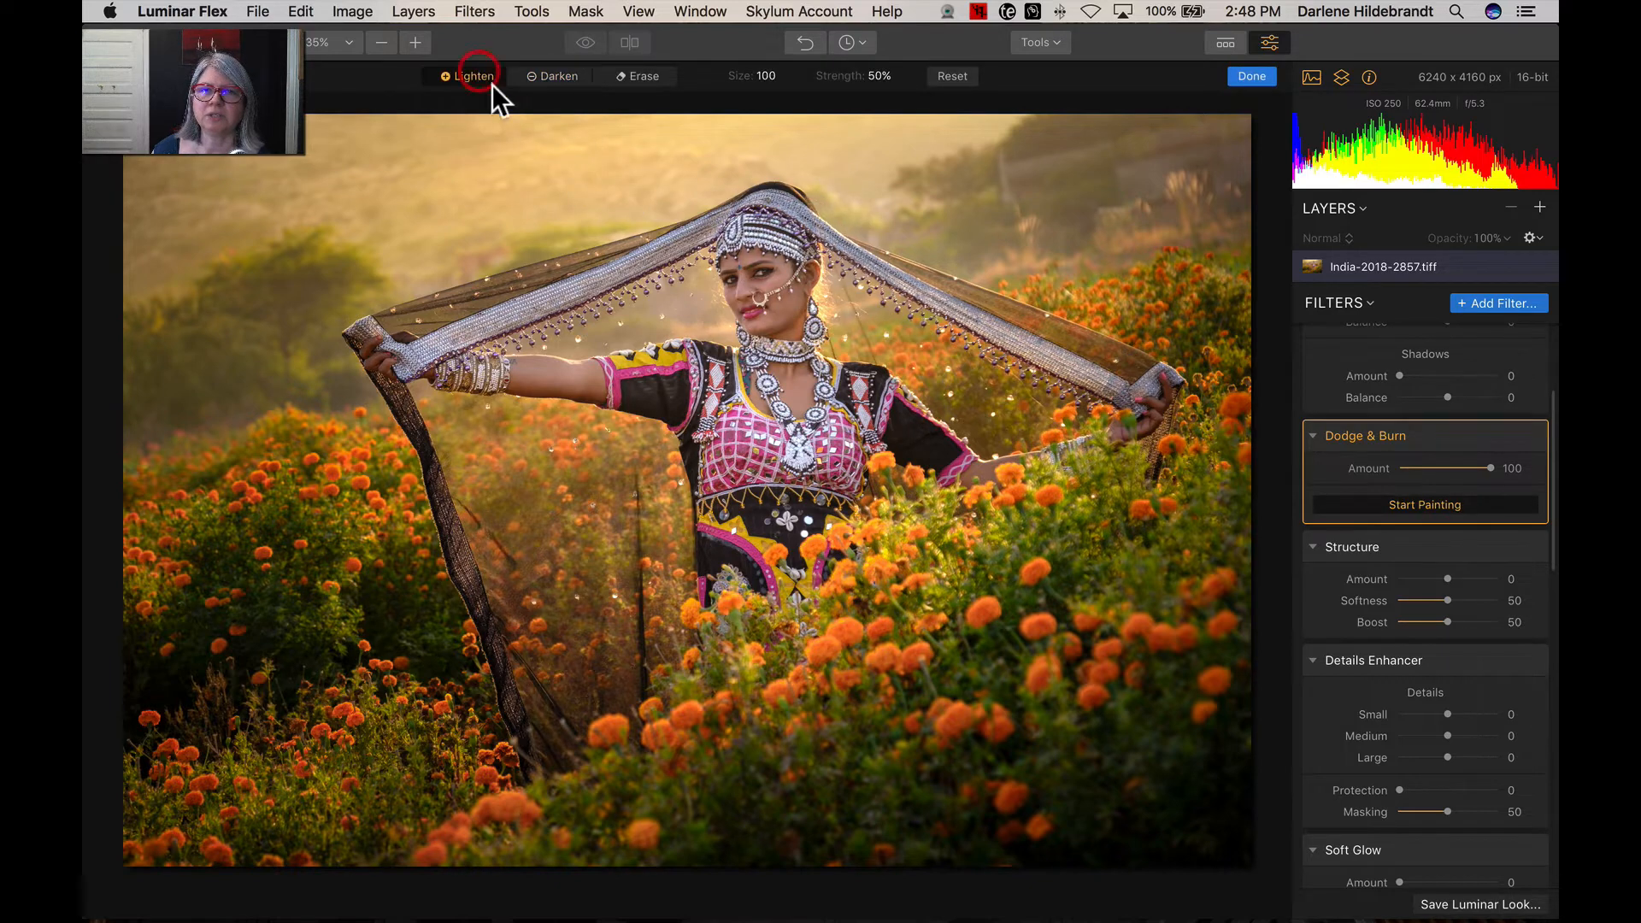
left_click(865, 78)
left_click(882, 77)
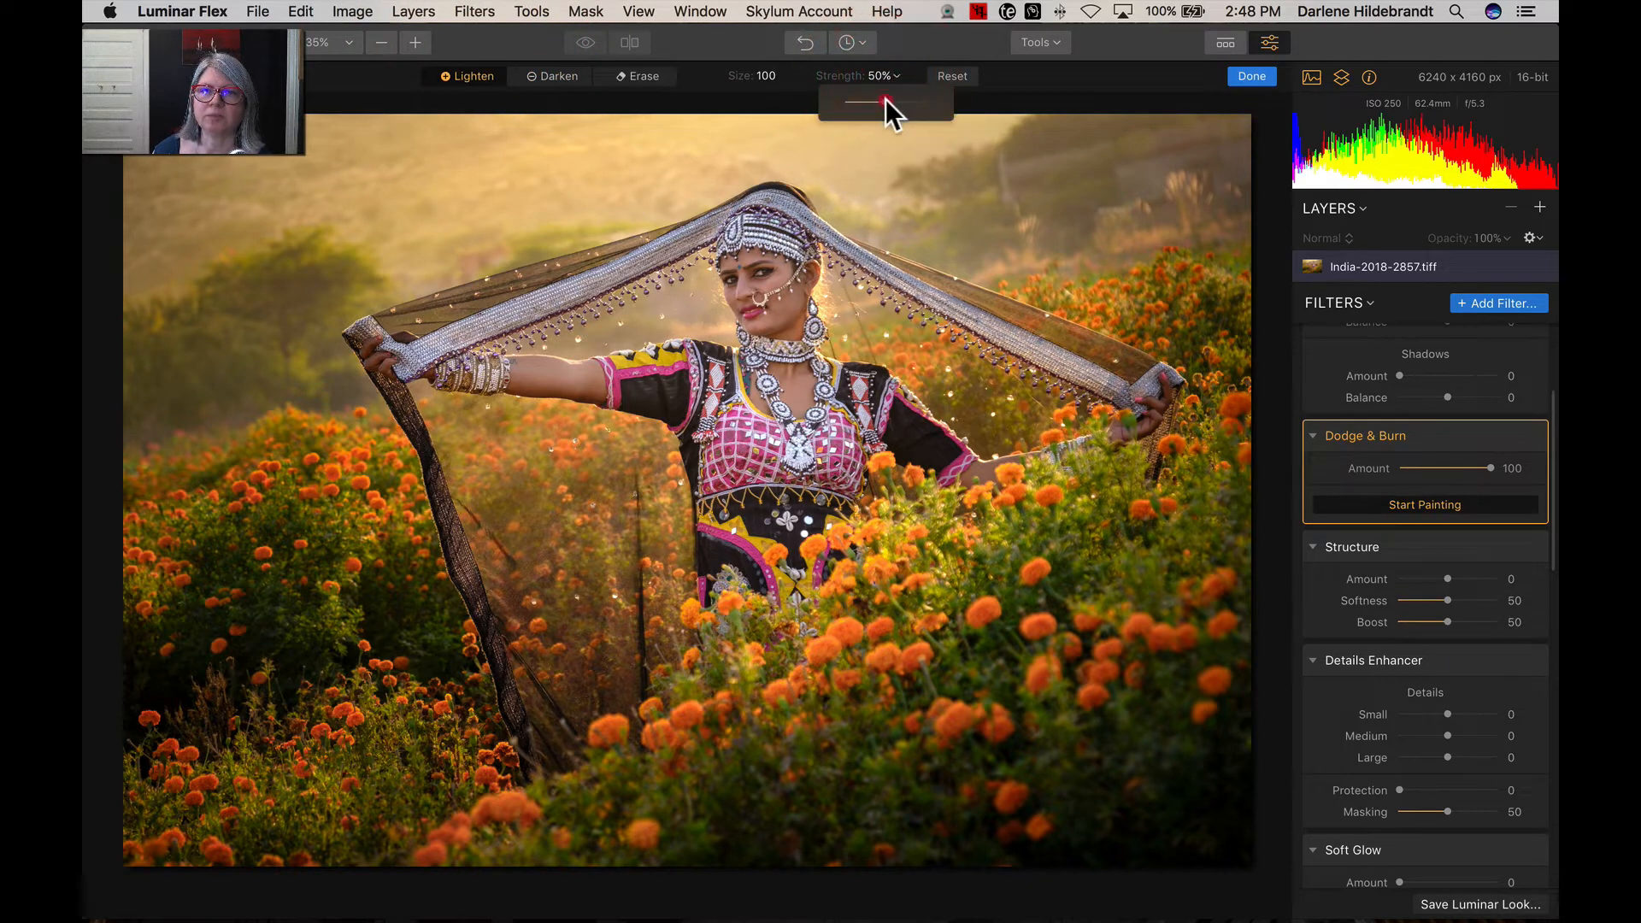
left_click_drag(857, 95, 852, 95)
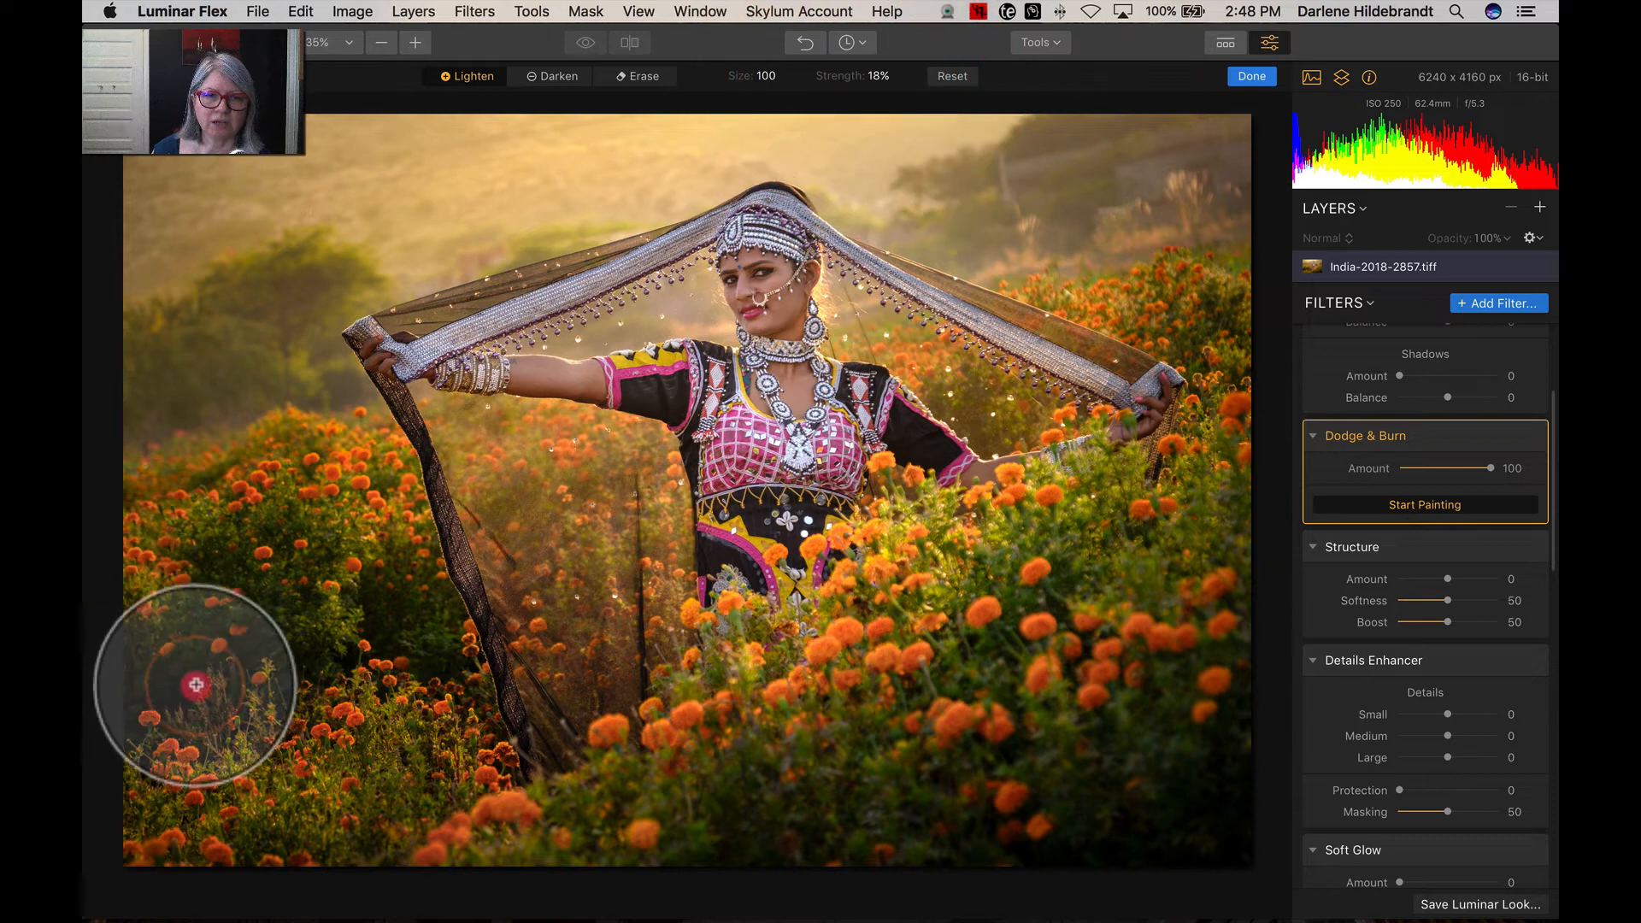
mouse_move(396, 640)
left_mouse_down()
mouse_move(227, 707)
mouse_move(265, 557)
mouse_move(158, 700)
mouse_move(264, 646)
mouse_move(414, 630)
mouse_move(172, 669)
mouse_move(219, 618)
mouse_move(275, 616)
left_mouse_up()
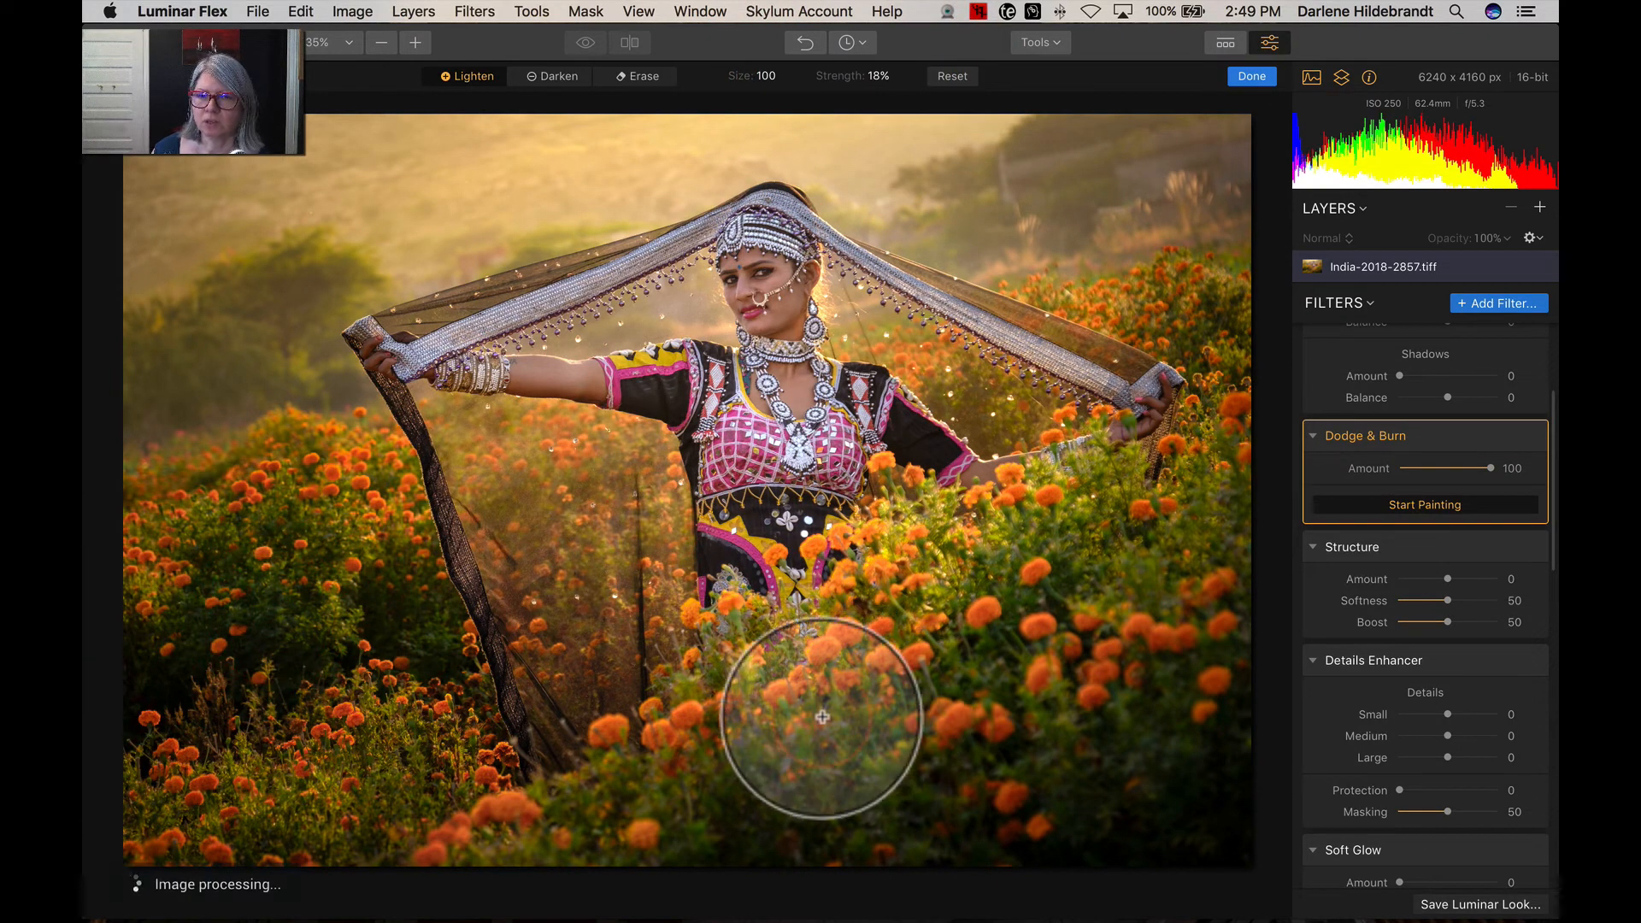
key("bracketright")
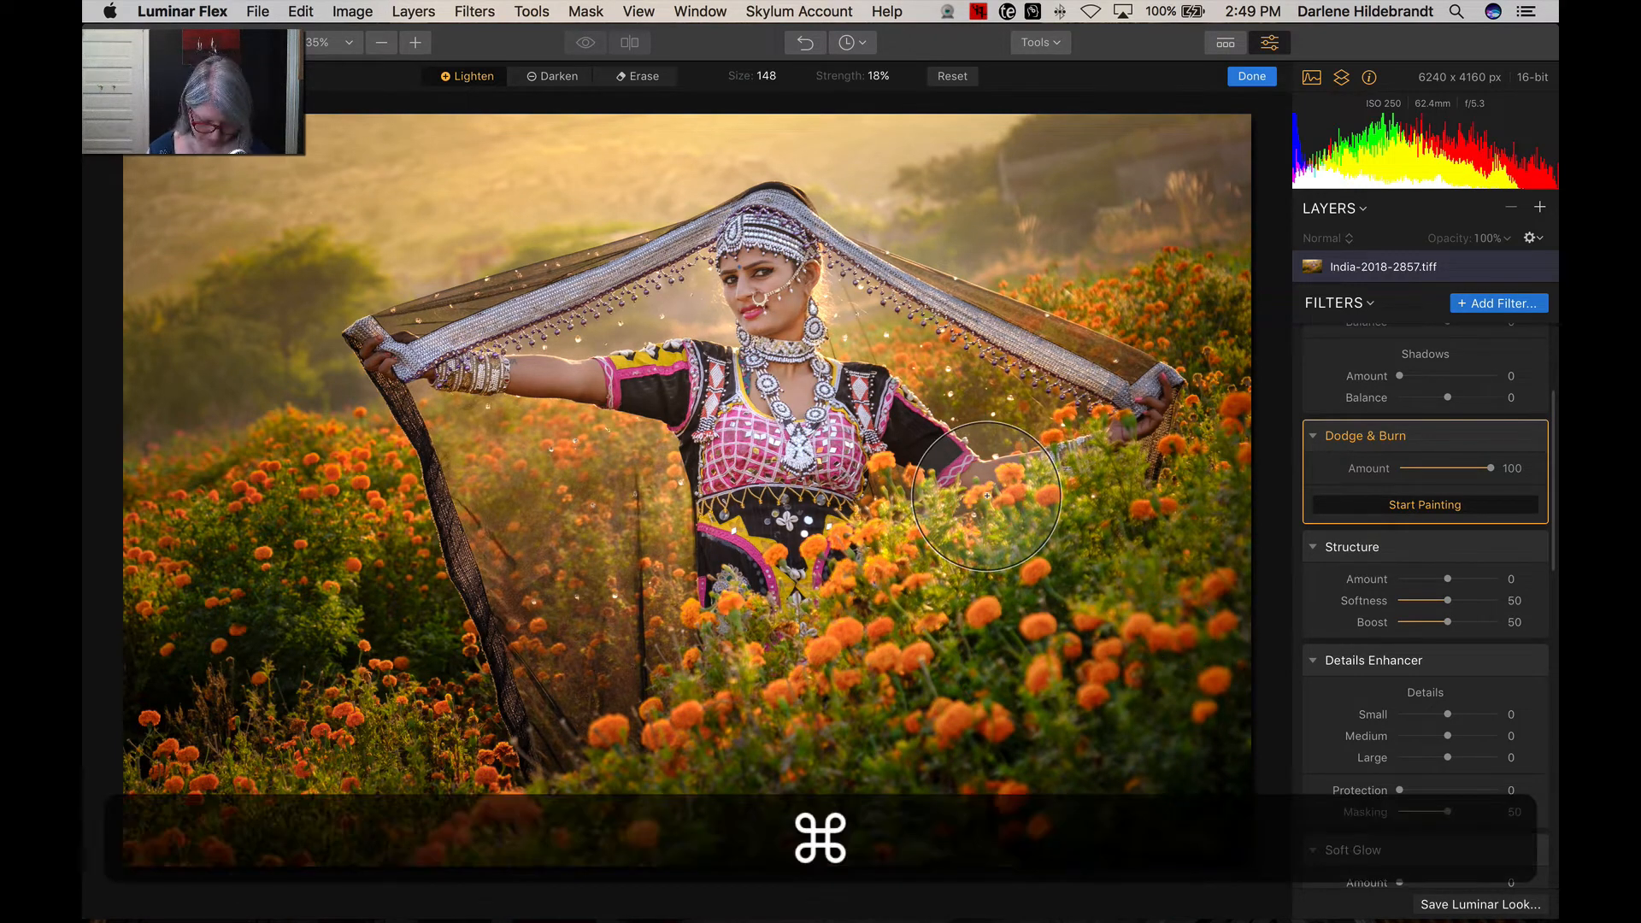
Undo the last lightening stroke and check the edit history.
key("super+z")
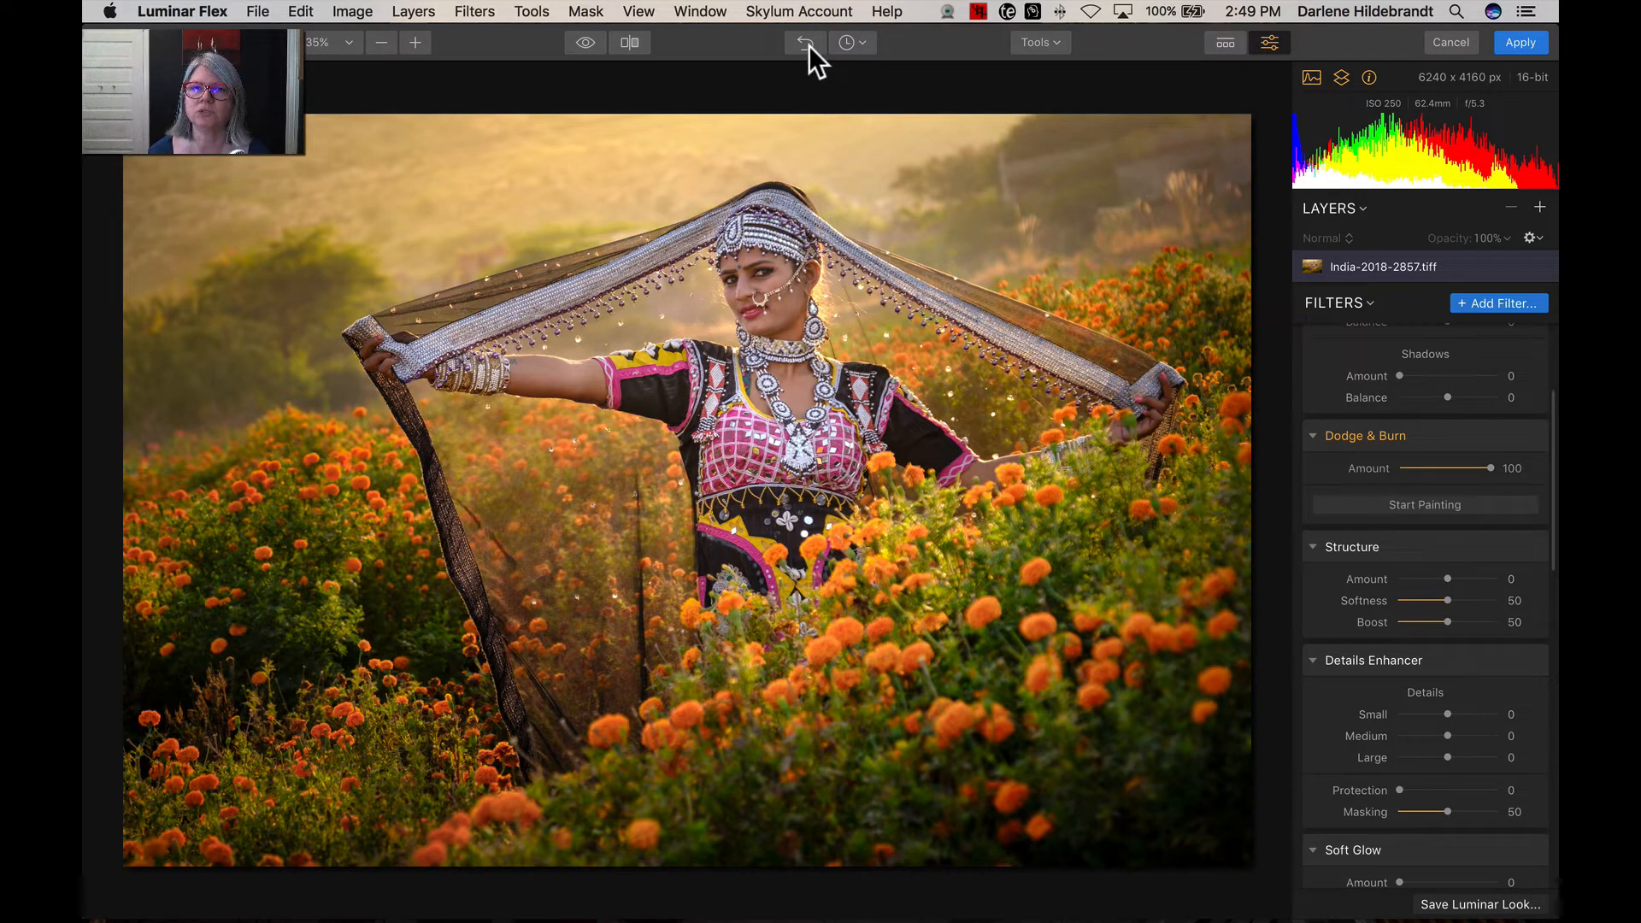
left_click(848, 43)
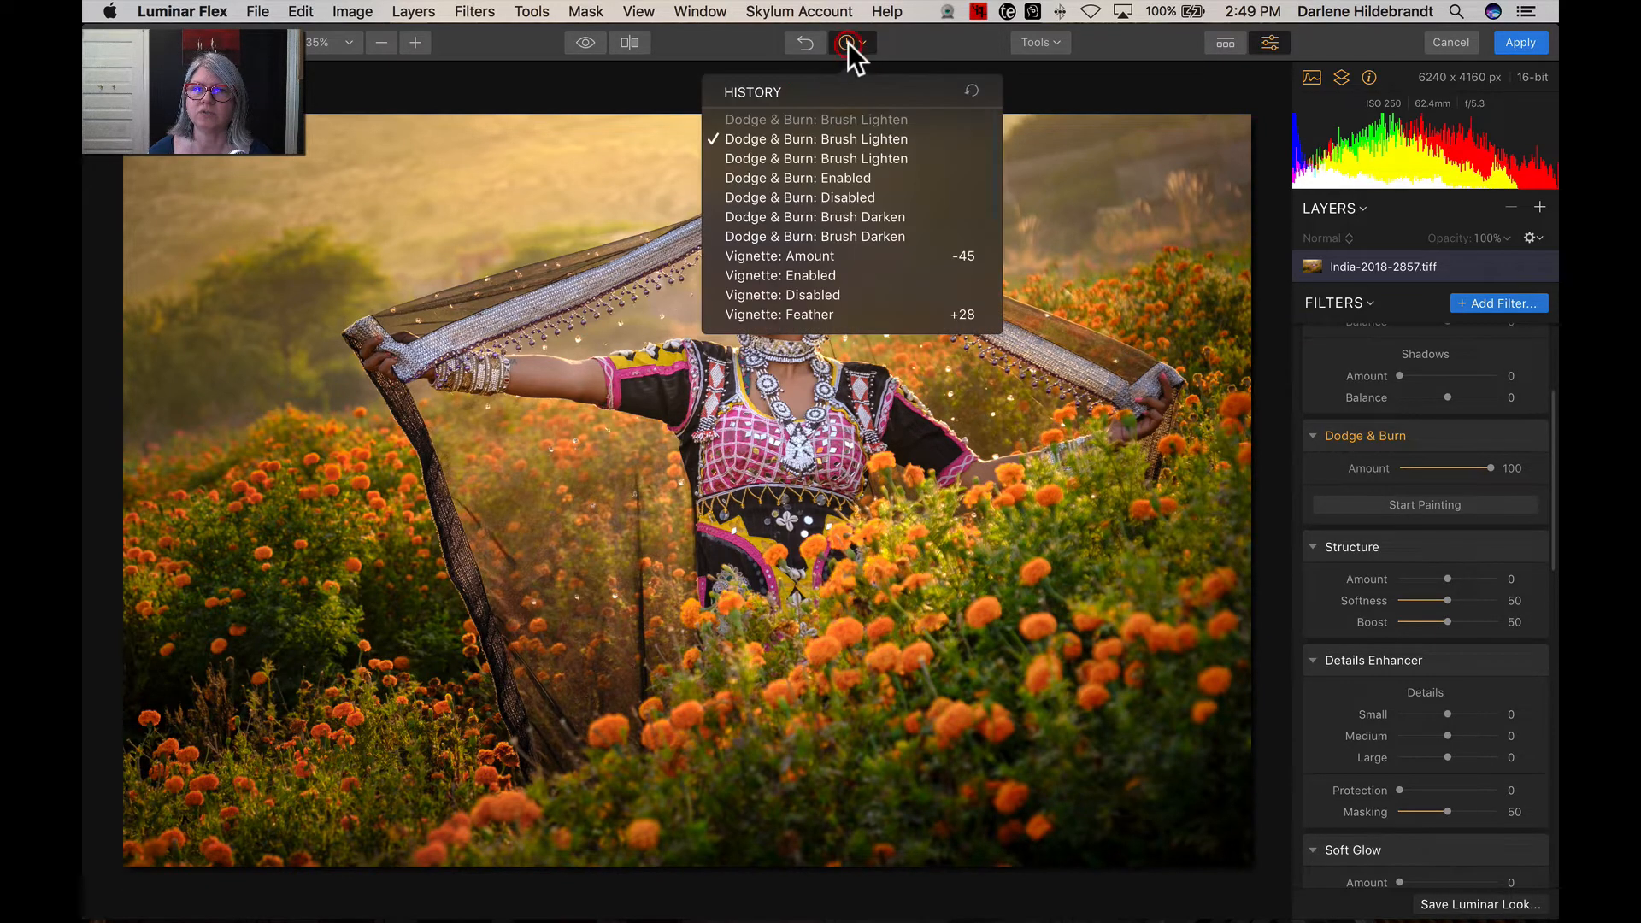
left_click(925, 43)
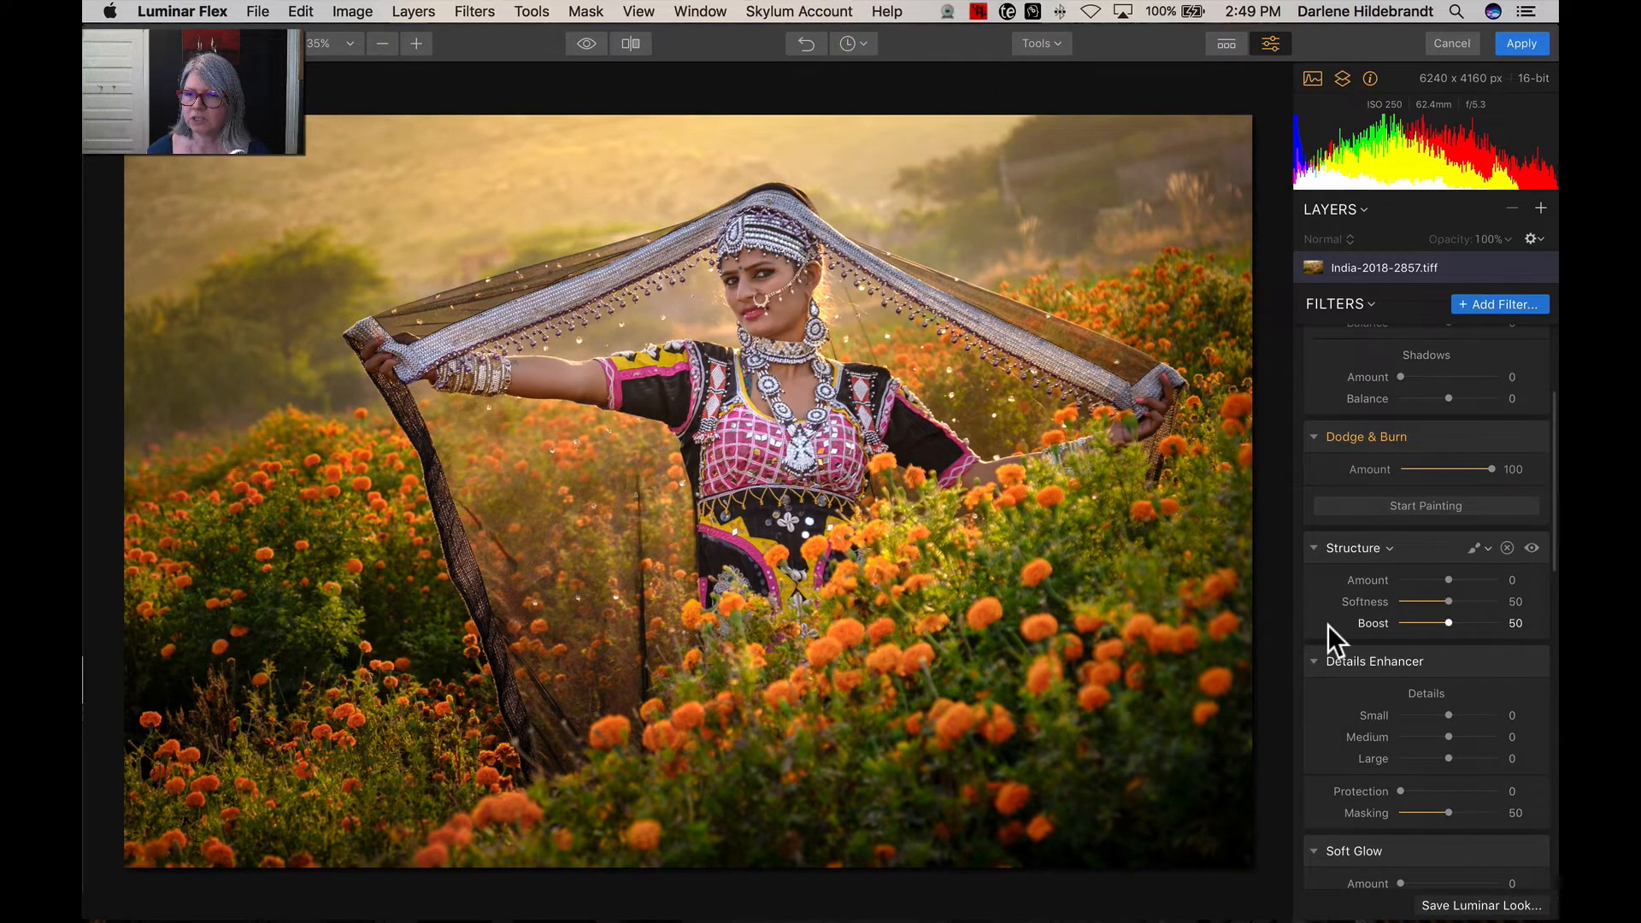
Set the Soft Glow filter to Amount 60 and Warmth 43.
scroll(1326, 624, "down", 2)
scroll(1326, 624, "down", 10)
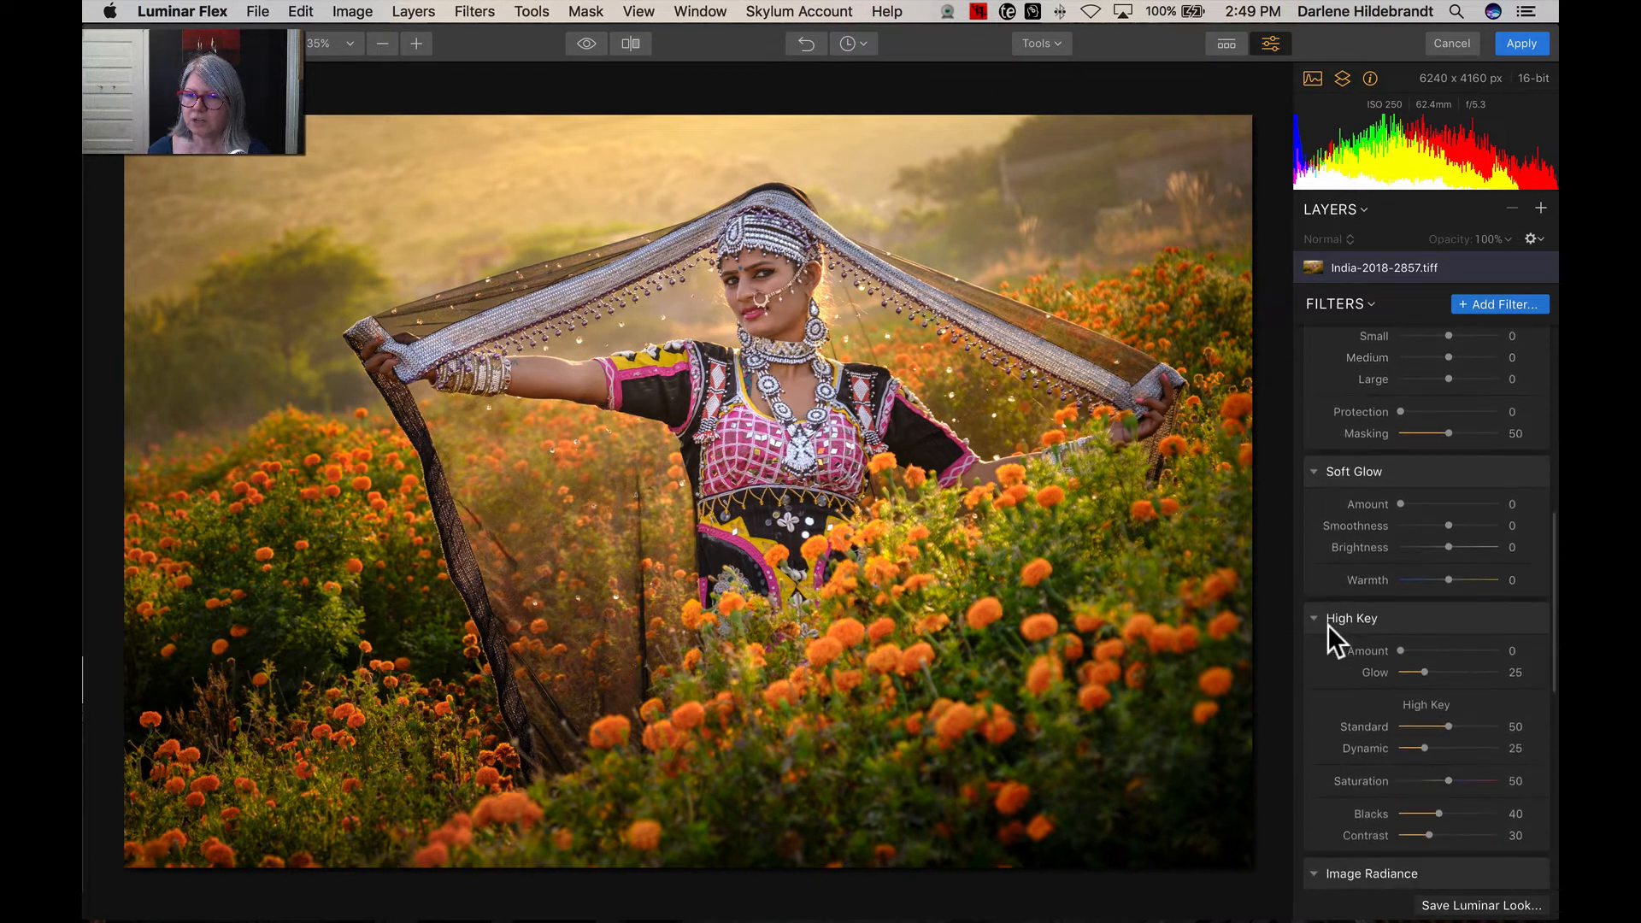
scroll(1398, 508, "up", 1)
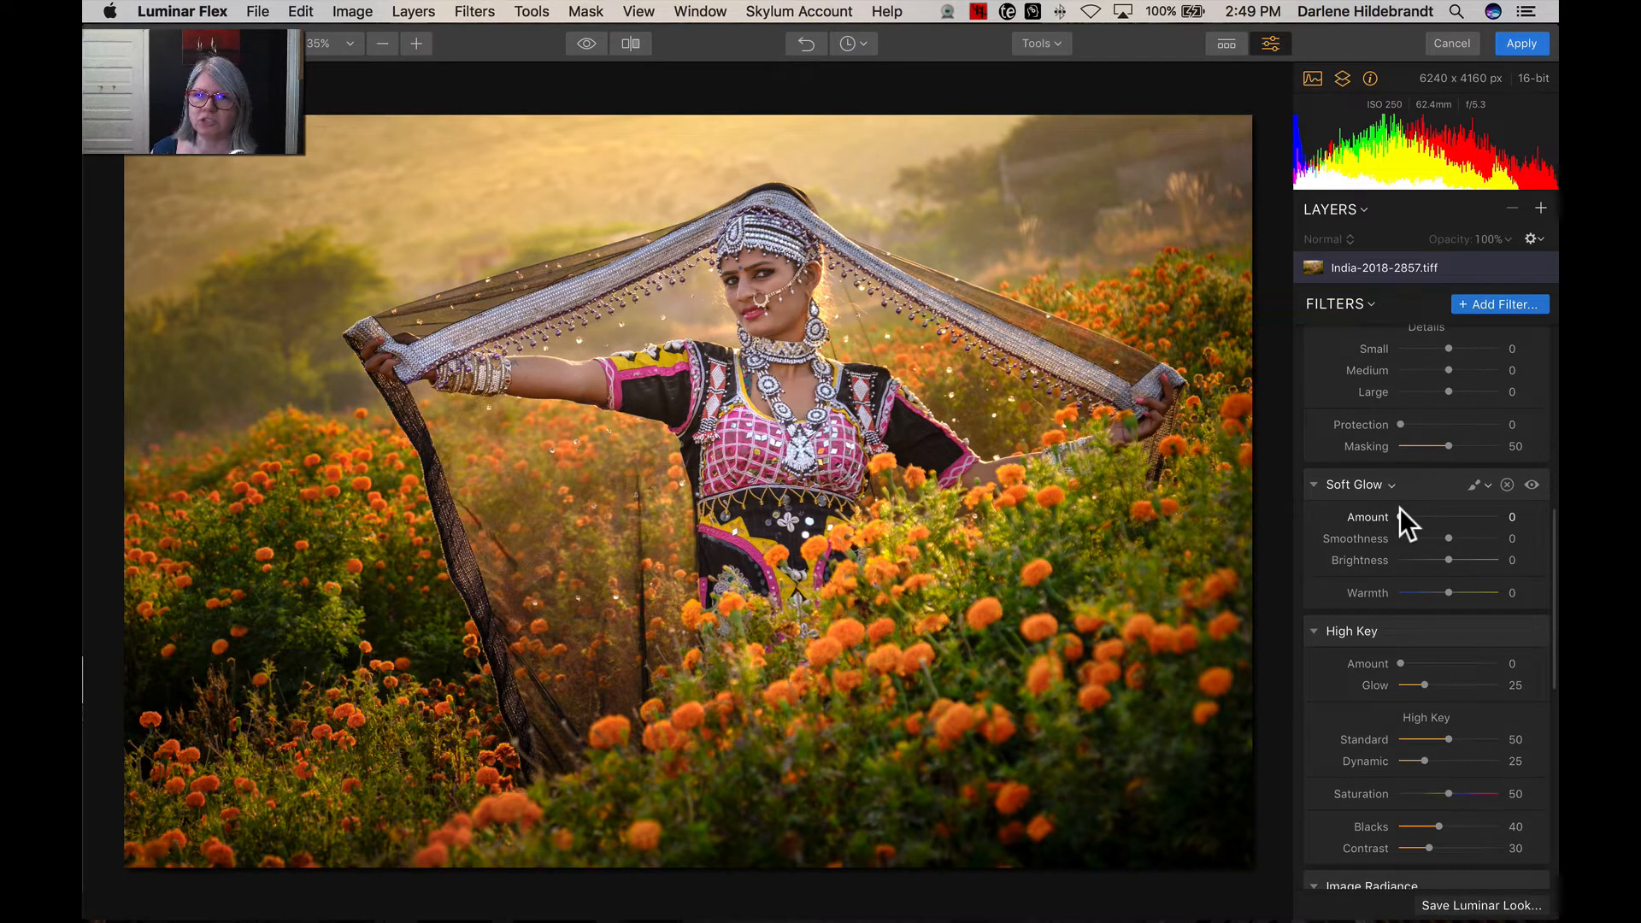
left_click_drag(1399, 510, 1460, 512)
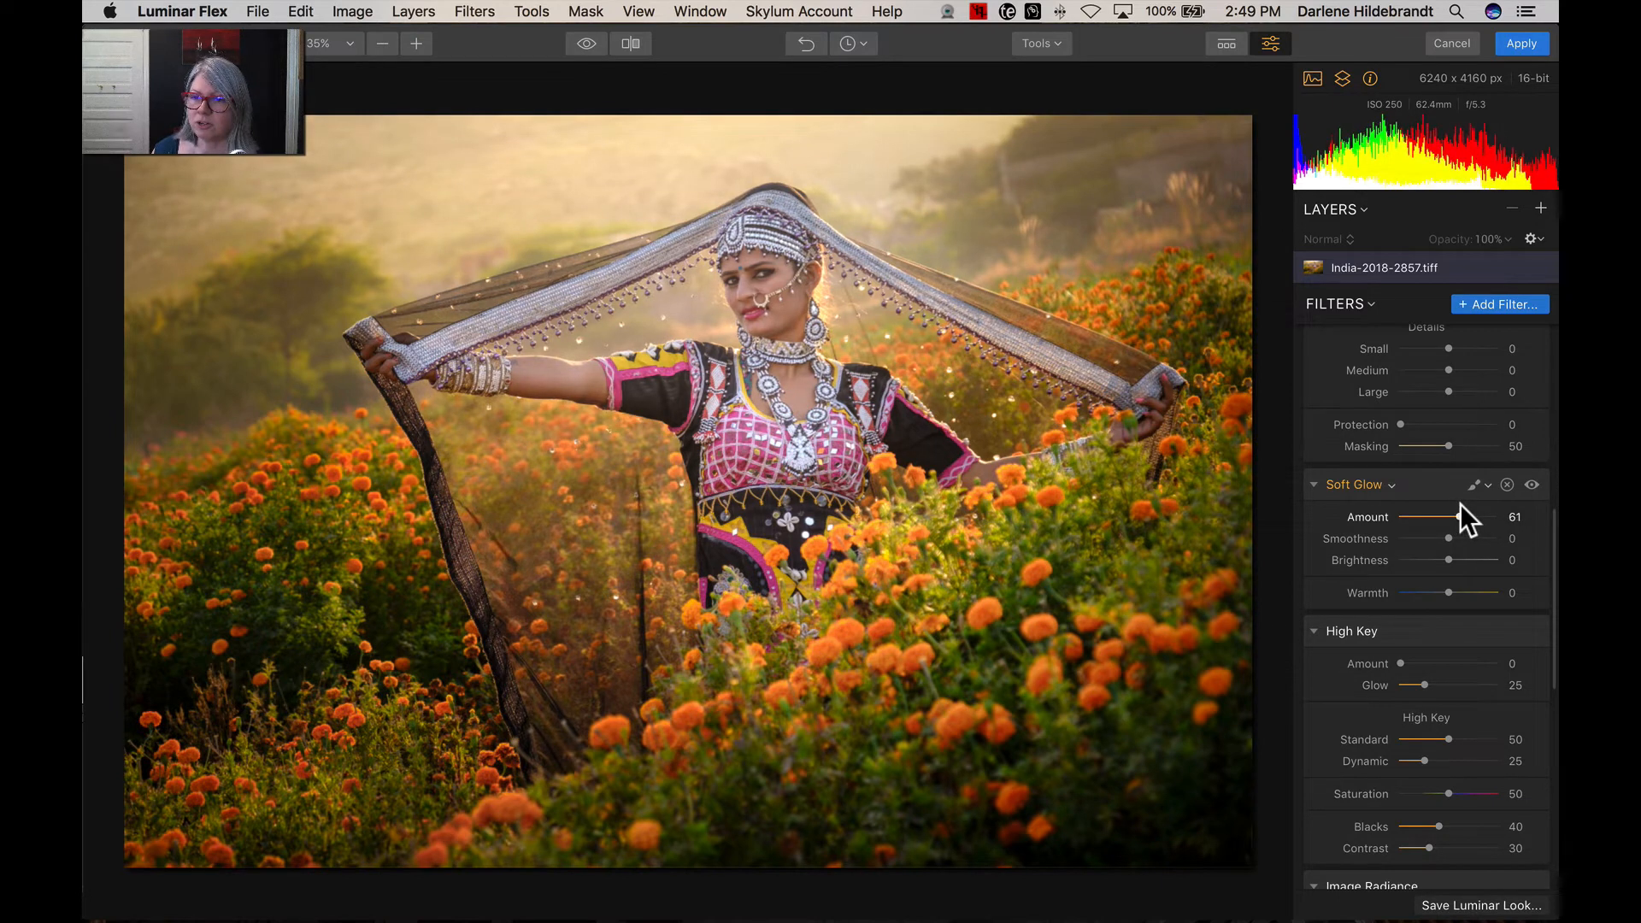
left_click_drag(1448, 591, 1470, 585)
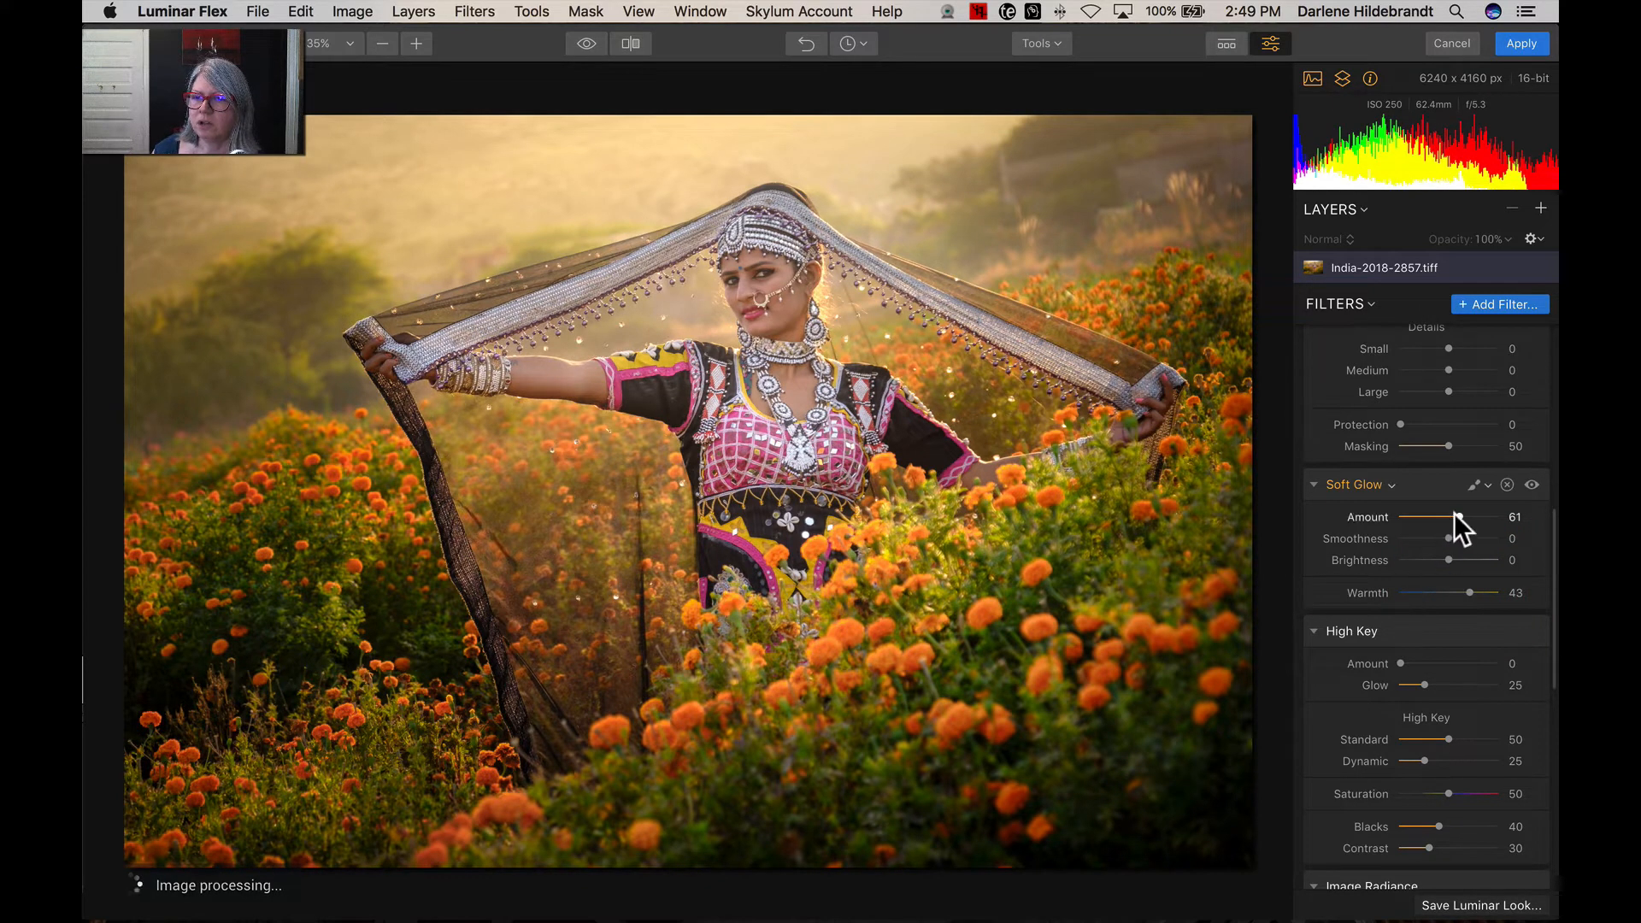
left_click_drag(1459, 515, 1458, 513)
Compare the portrait with and without the Soft Glow filter.
left_click(1528, 484)
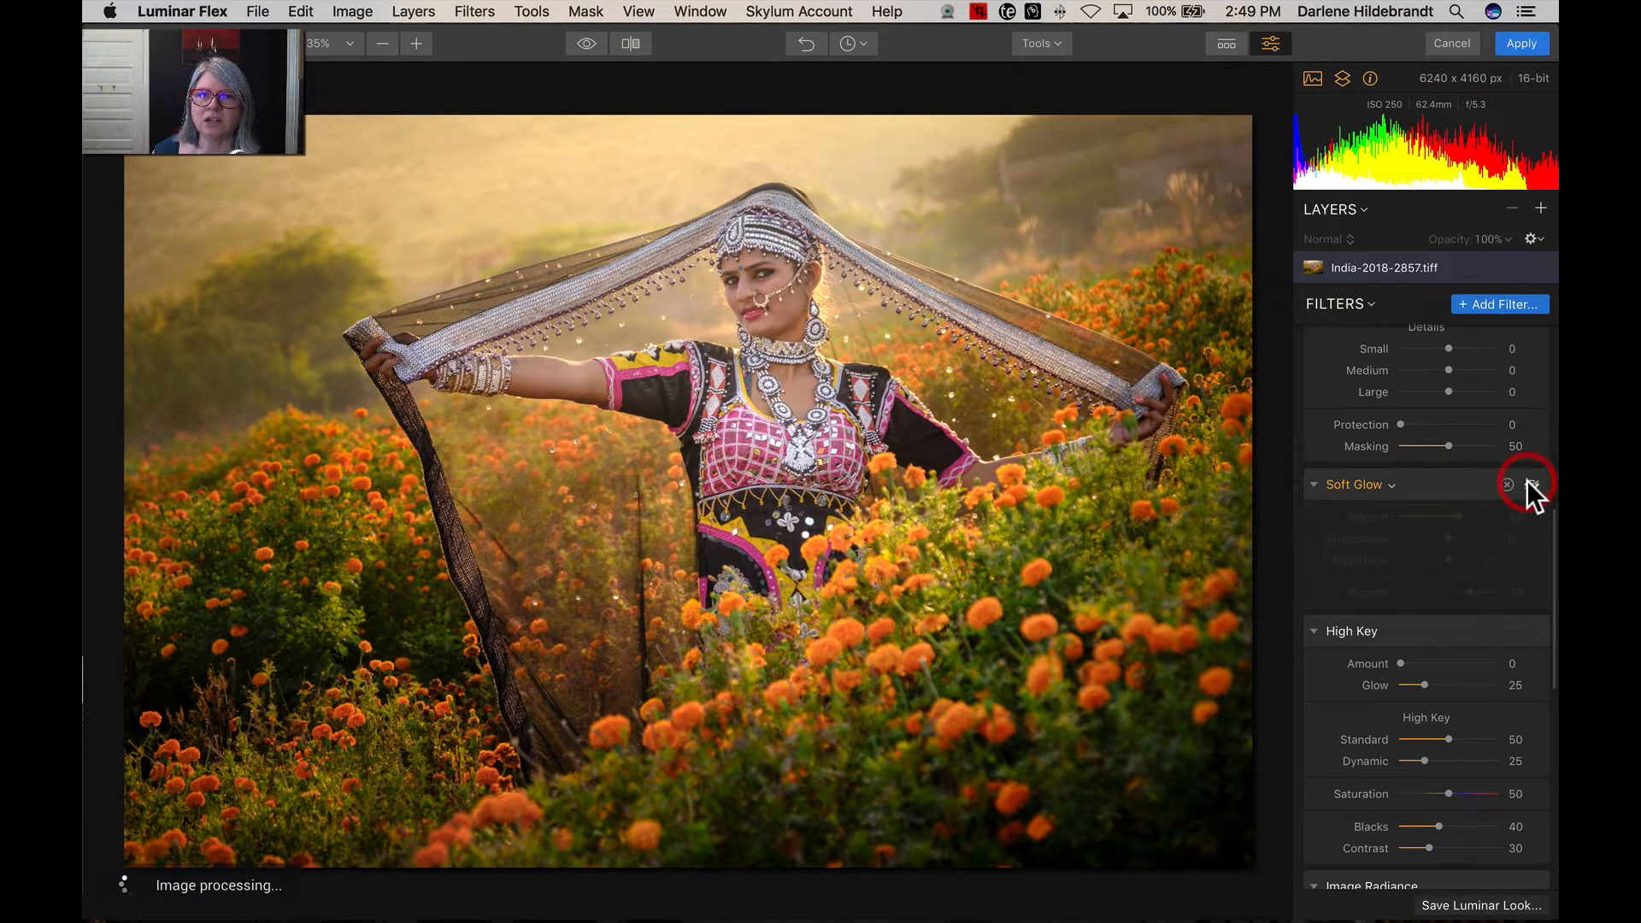
left_click(1528, 484)
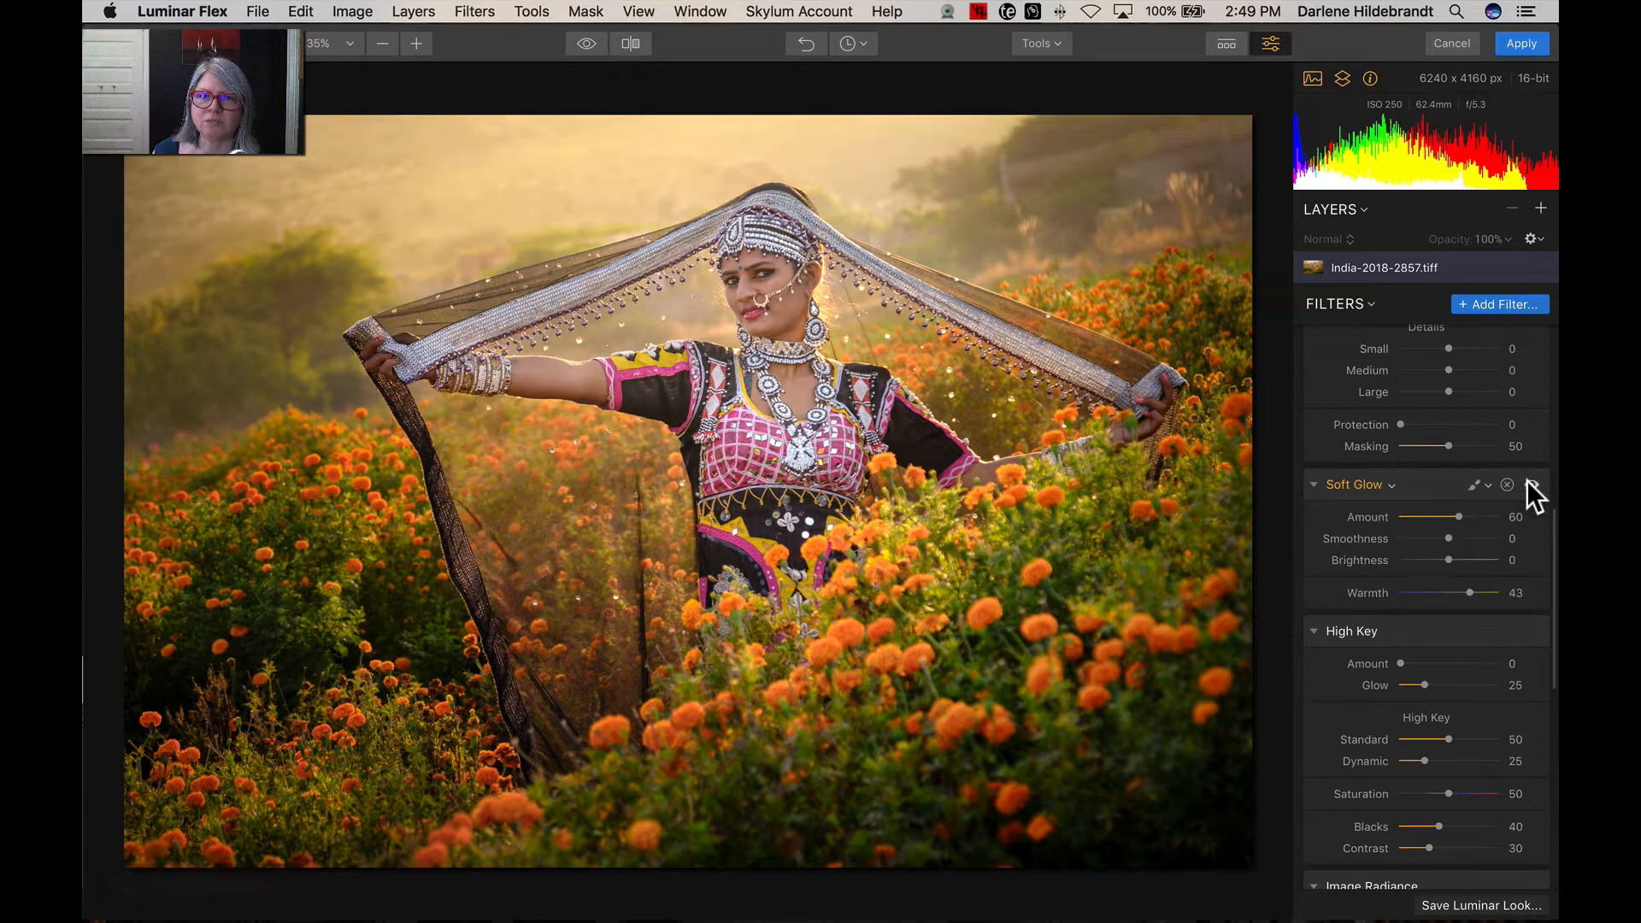
left_click(1528, 484)
left_click(1528, 484)
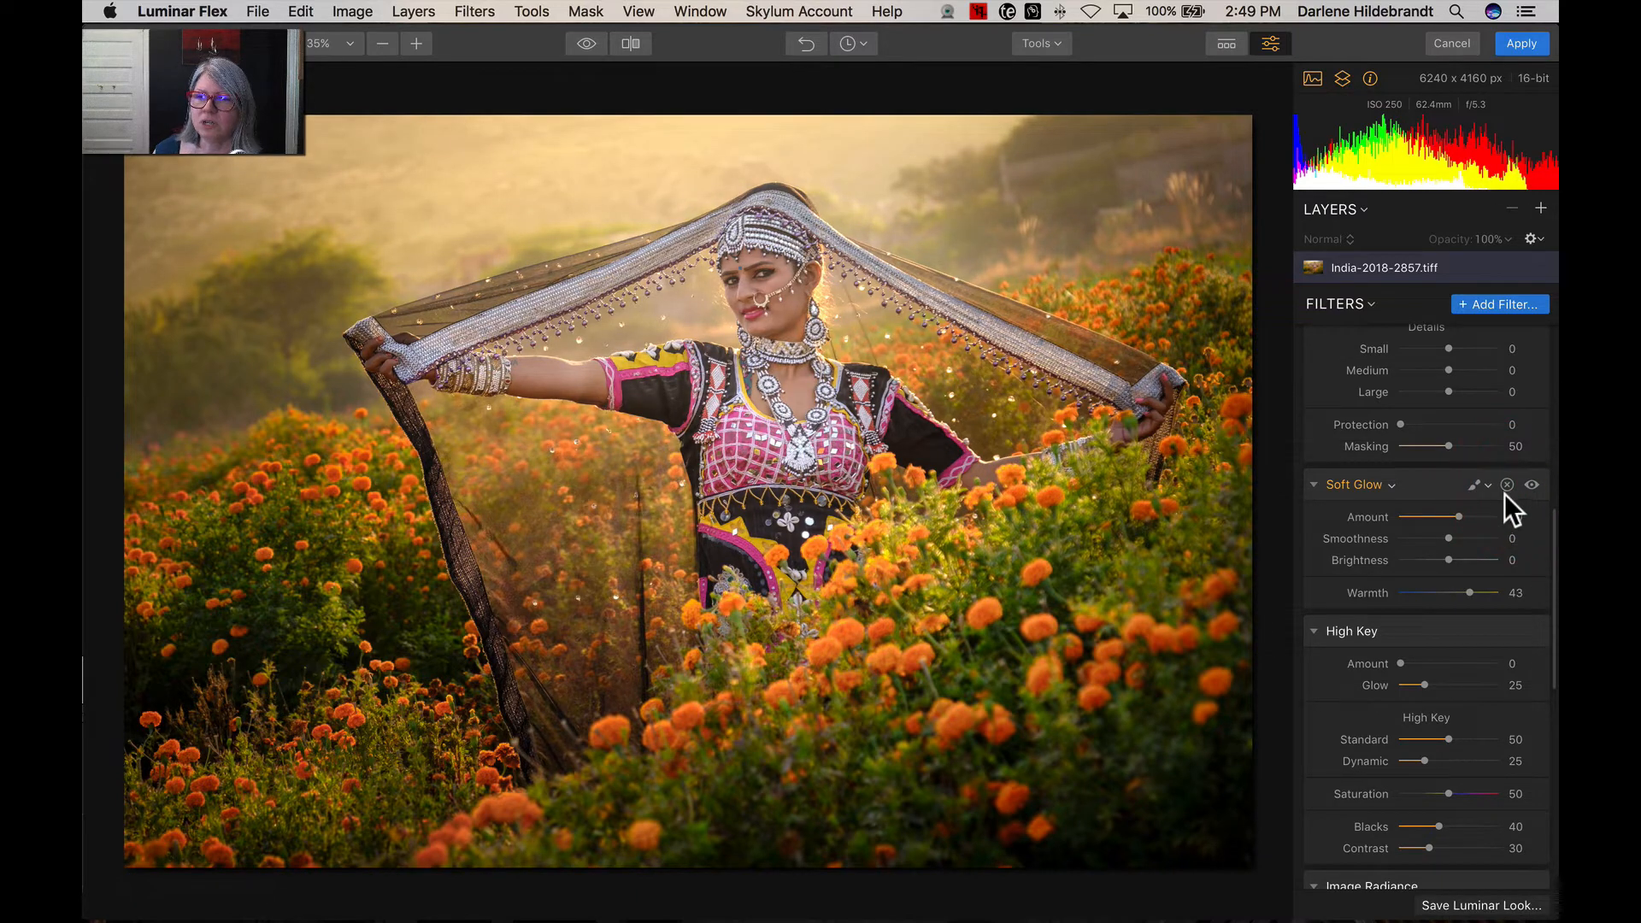
Start a brush mask on Soft Glow in Erase mode with Opacity 84%.
left_click(1479, 486)
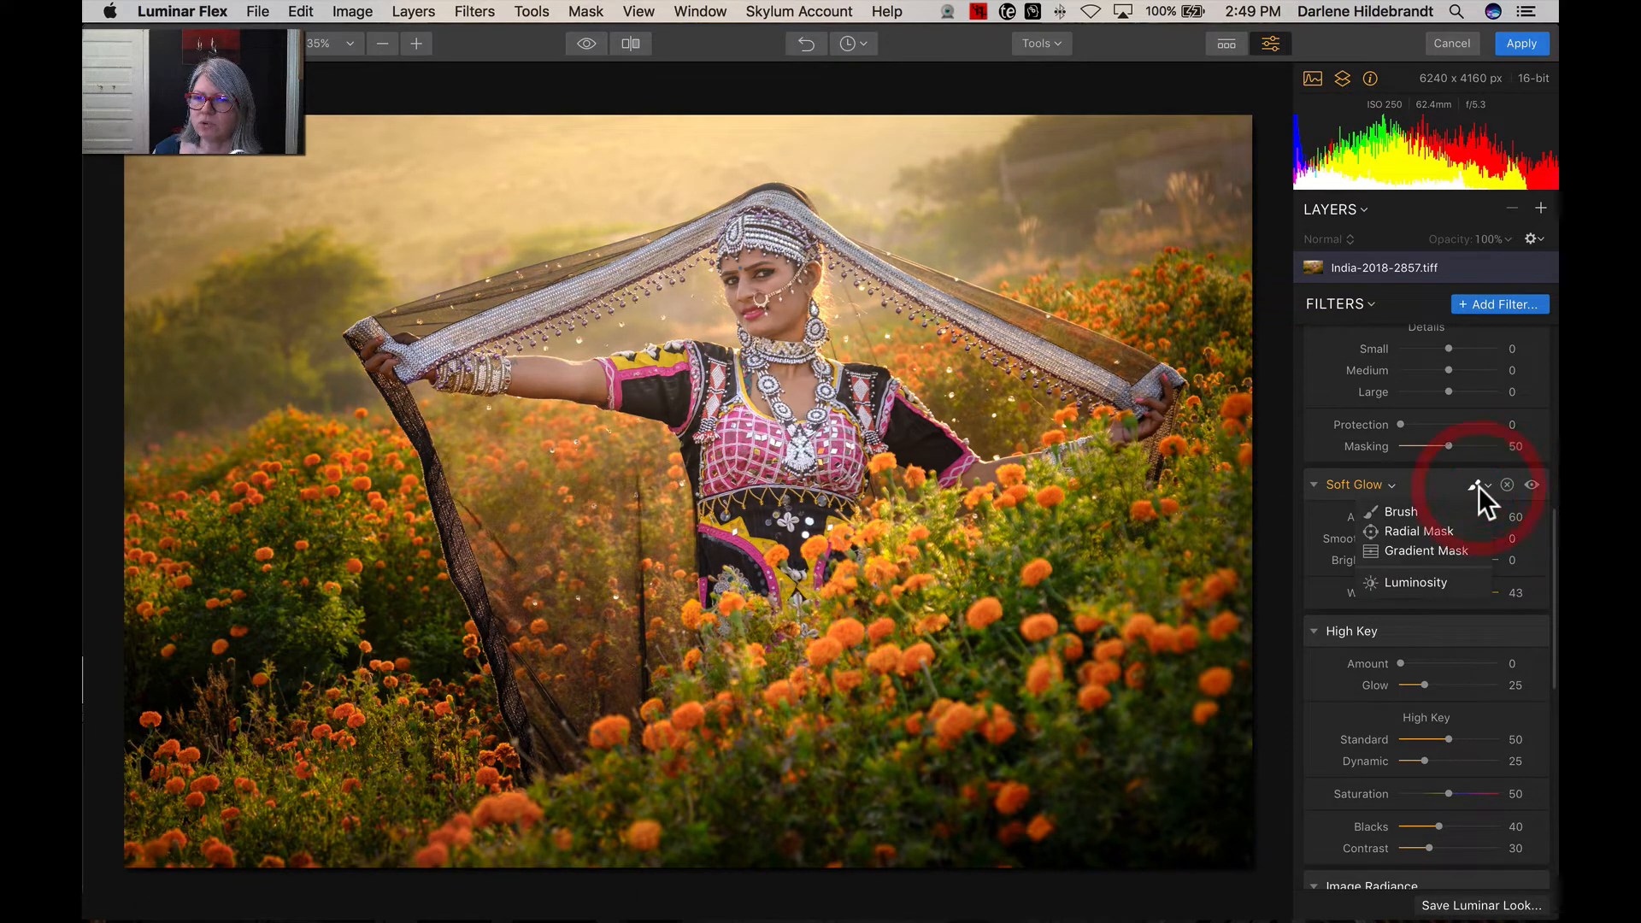
left_click(1387, 508)
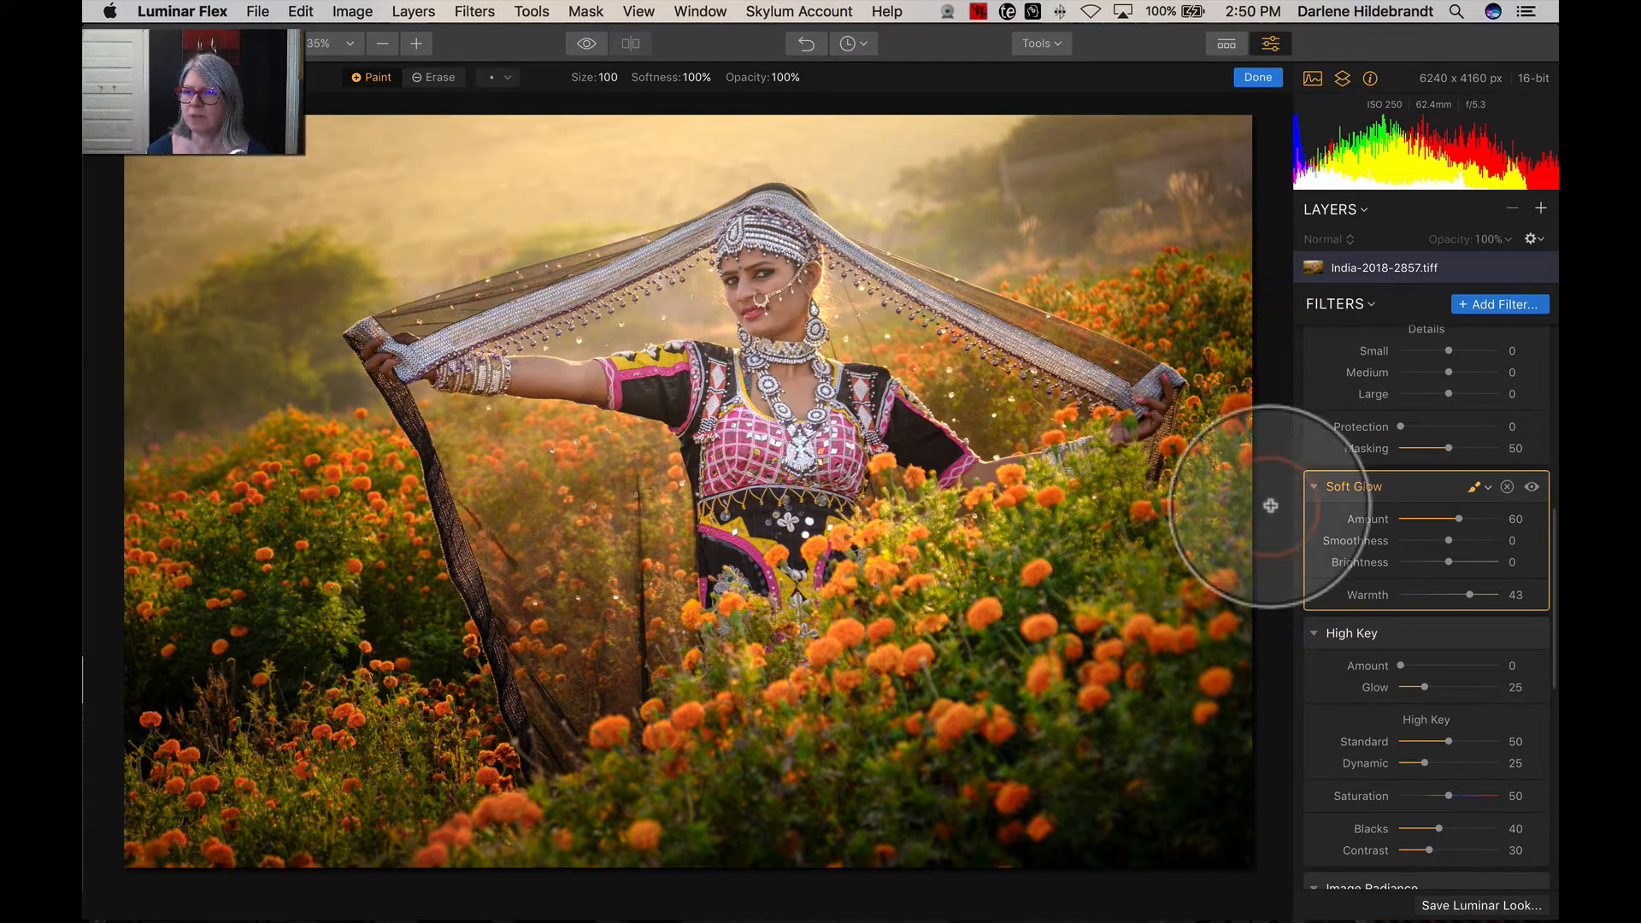
left_click(1476, 486)
left_click(1485, 487)
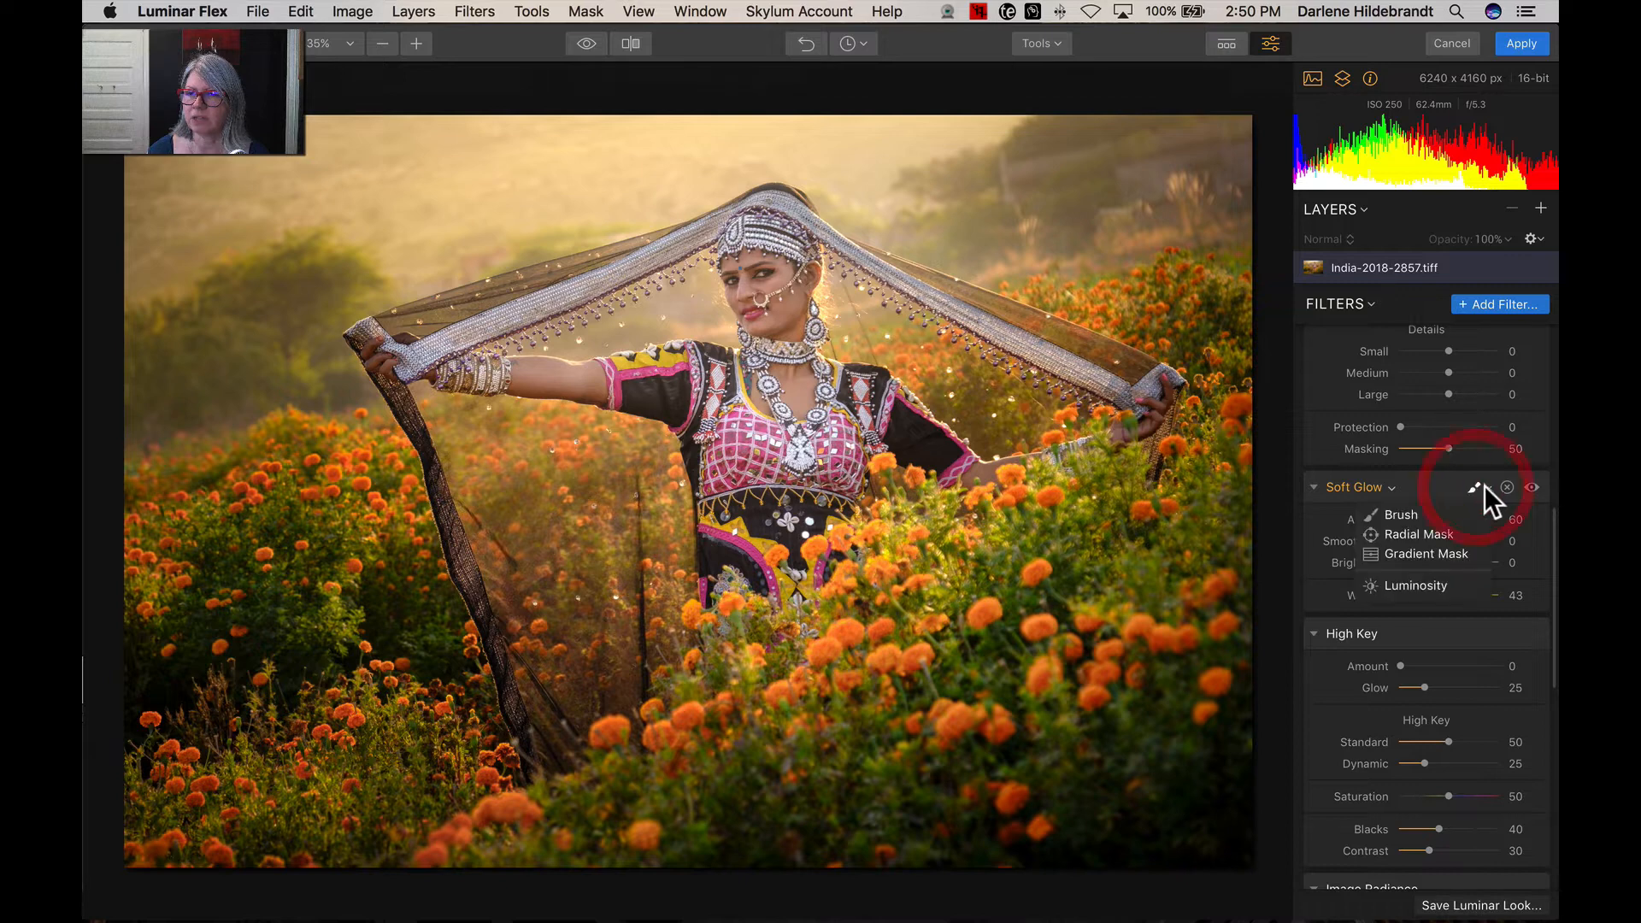
left_click(1413, 518)
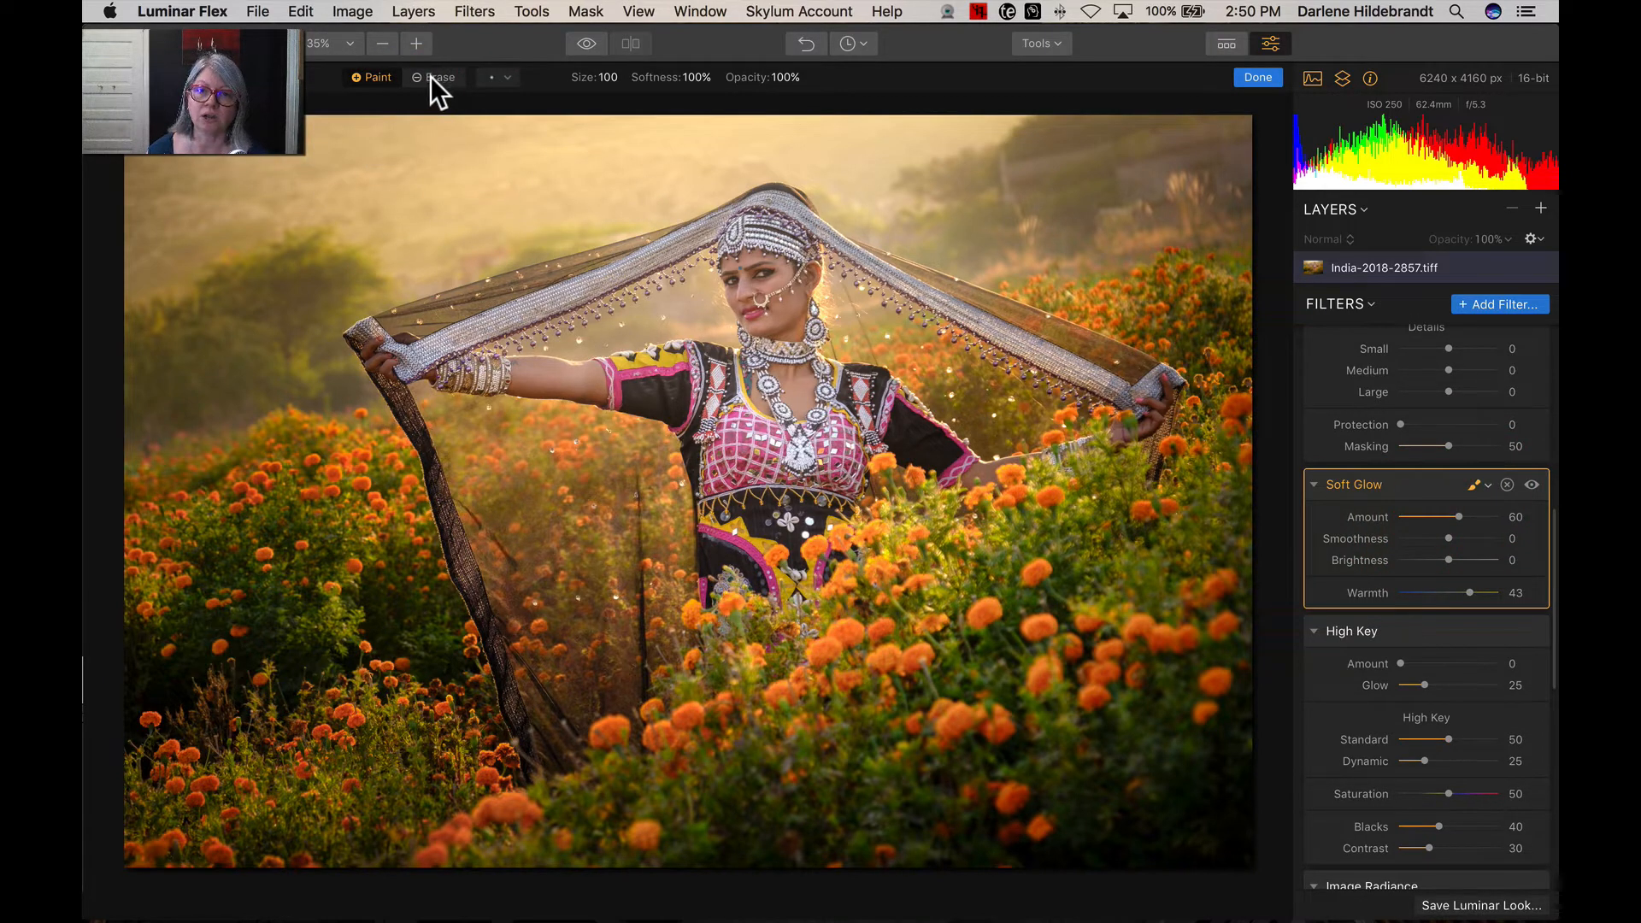
left_click(430, 75)
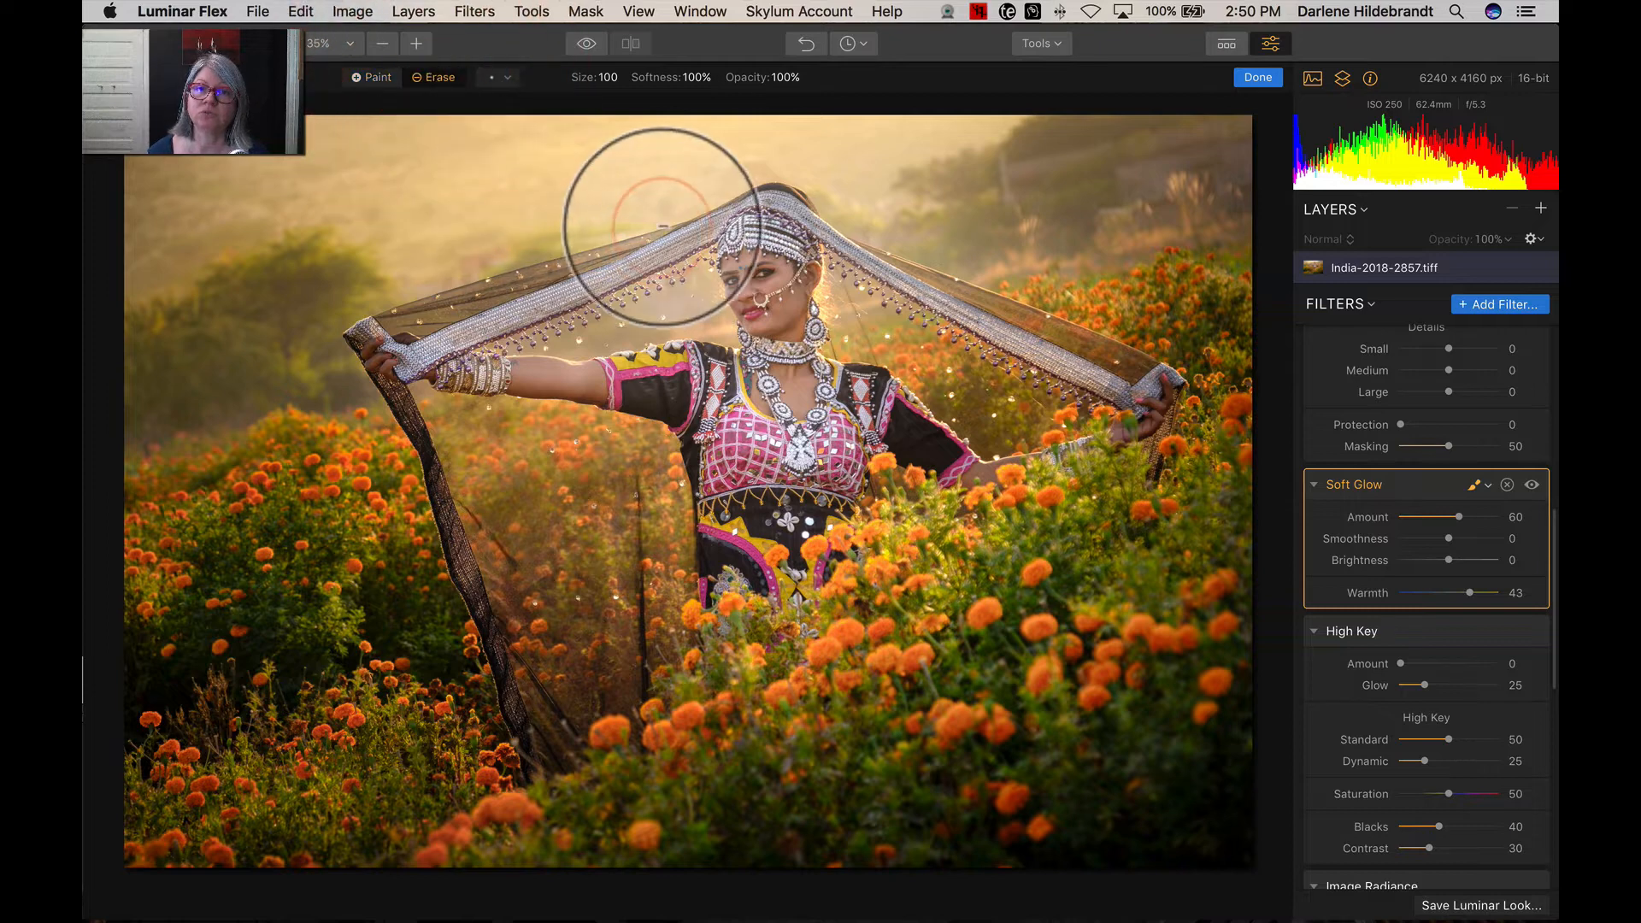
left_click(788, 75)
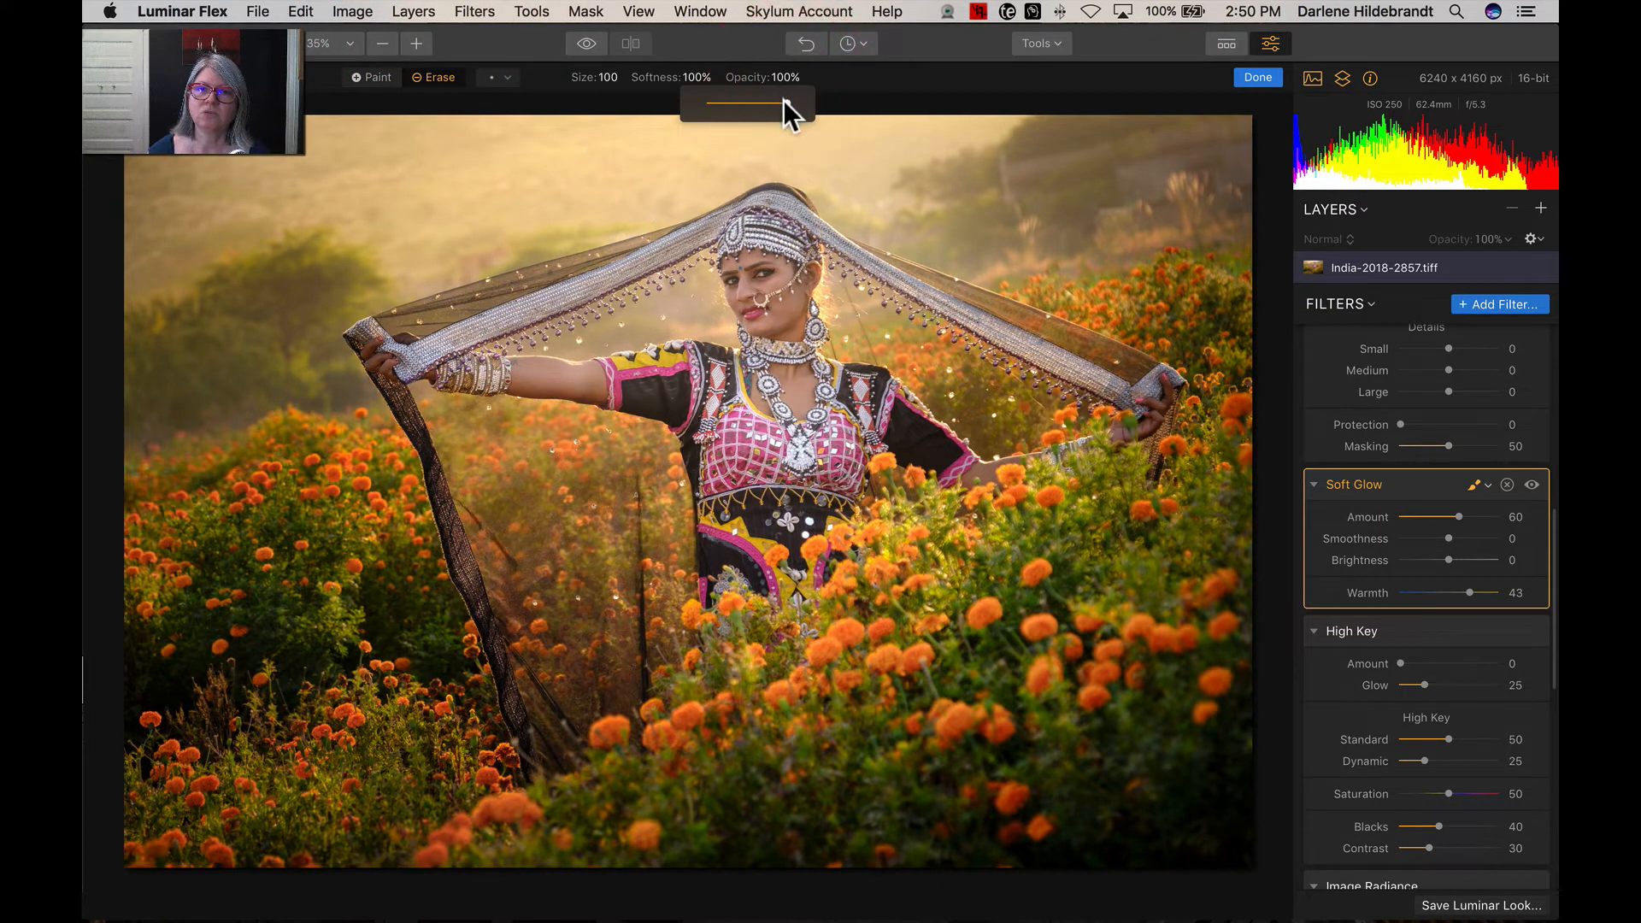
left_click_drag(783, 101, 770, 101)
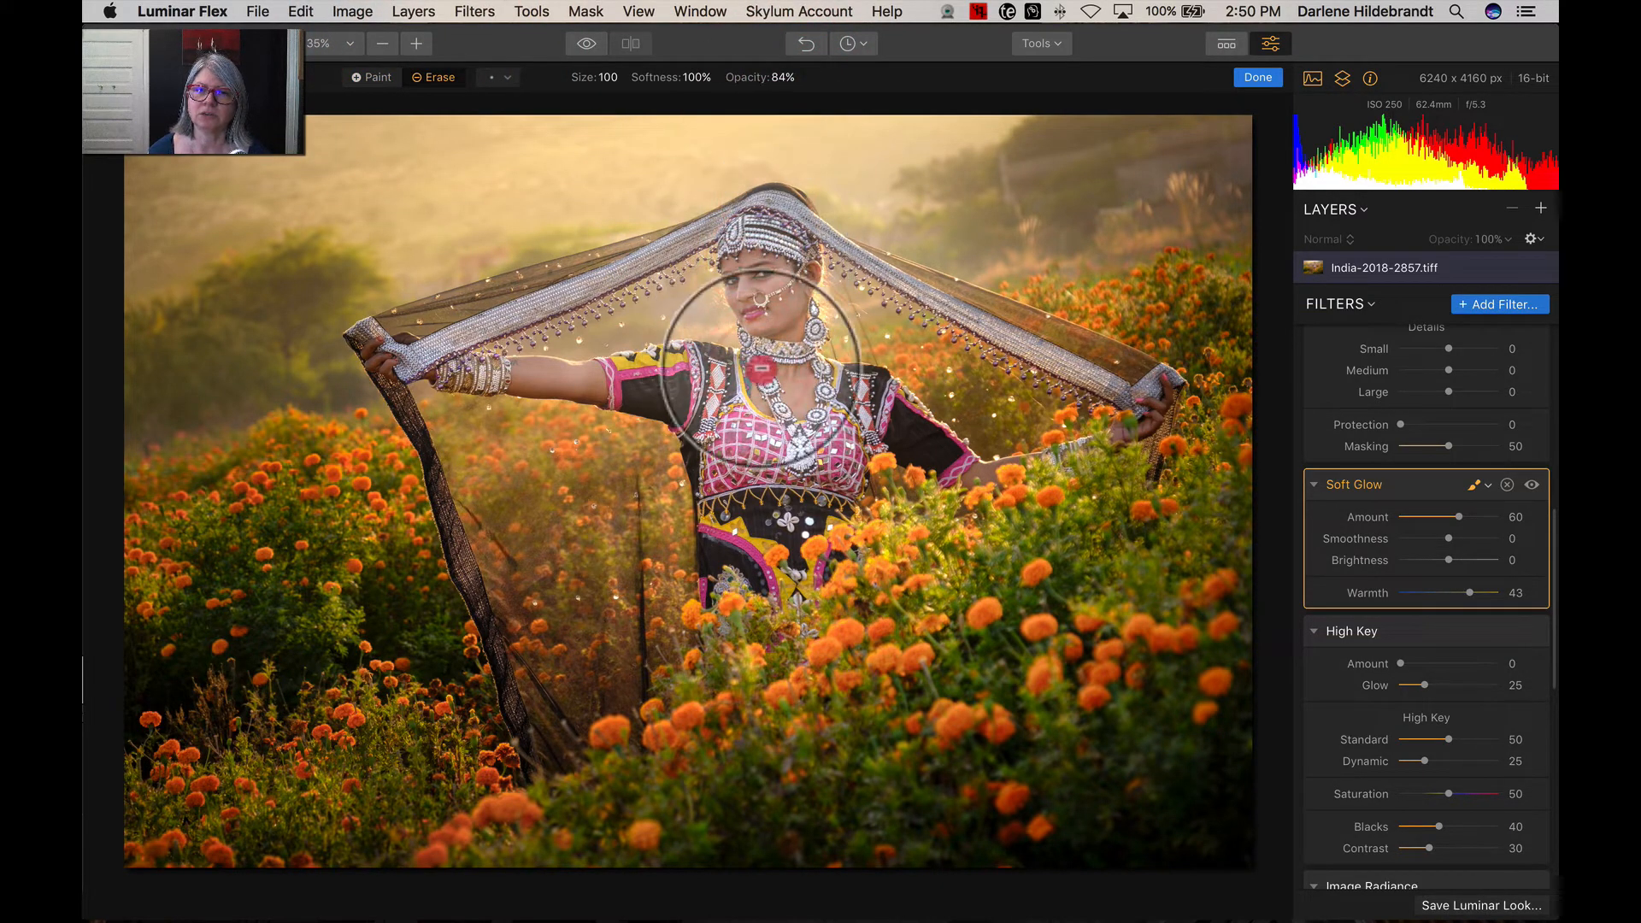
Erase the Soft Glow from the woman's face, upper body and outstretched arms, and finish the mask.
mouse_move(779, 228)
left_mouse_down()
mouse_move(873, 284)
mouse_move(744, 239)
mouse_move(839, 384)
mouse_move(770, 245)
left_mouse_up()
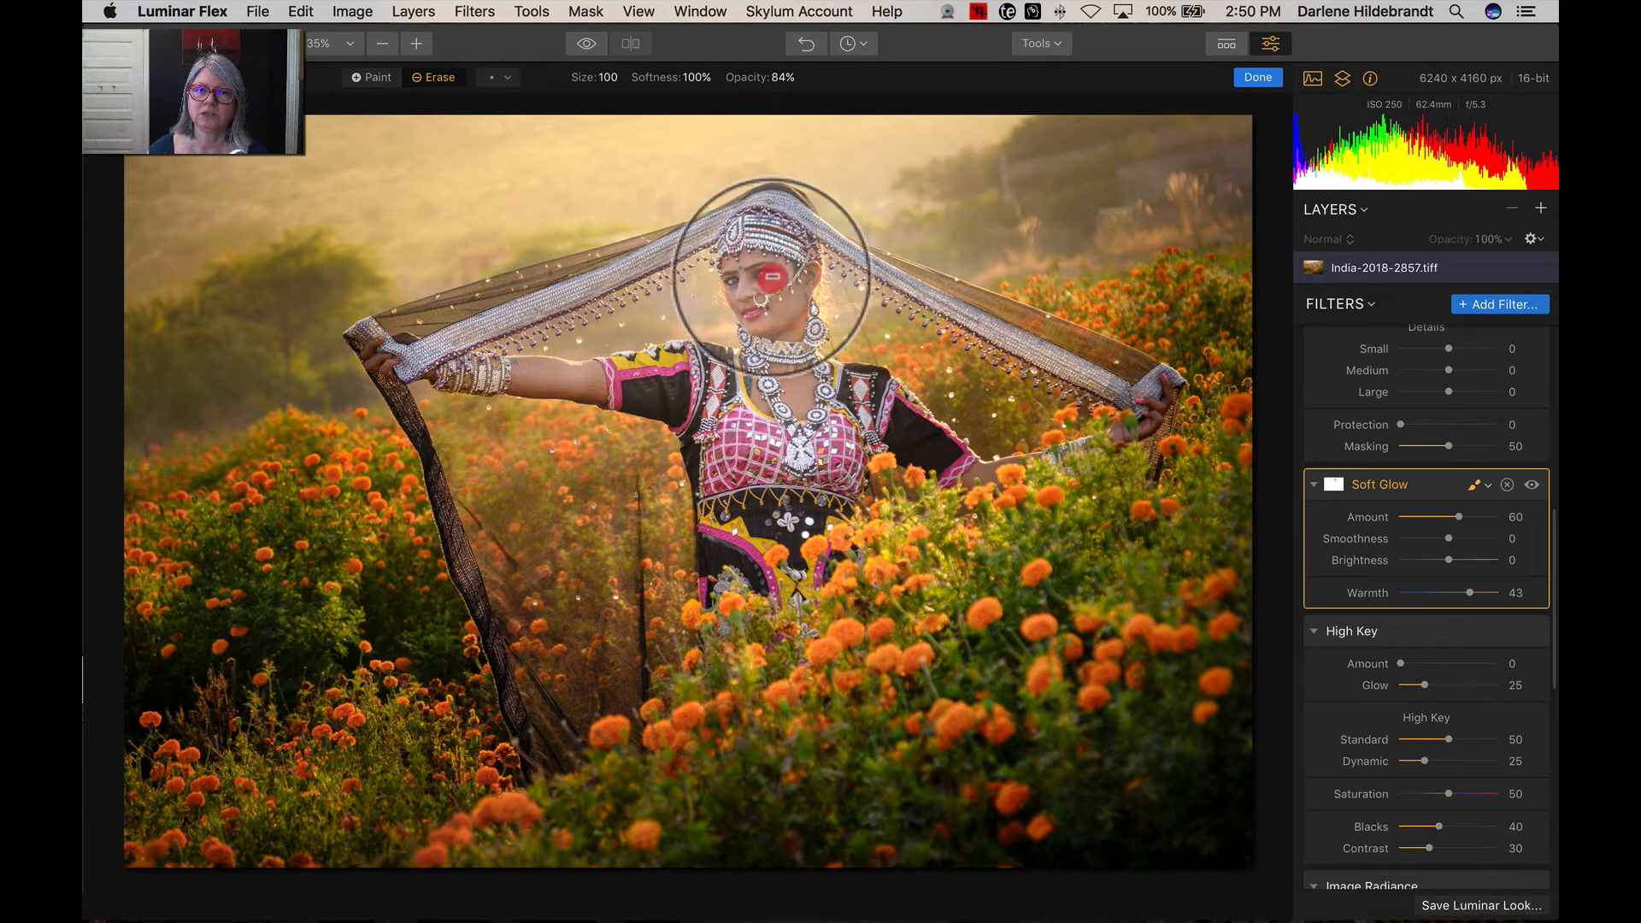
mouse_move(386, 382)
left_mouse_down()
mouse_move(803, 279)
mouse_move(1098, 391)
mouse_move(737, 323)
mouse_move(653, 360)
mouse_move(857, 409)
mouse_move(490, 363)
mouse_move(459, 321)
mouse_move(607, 286)
mouse_move(890, 275)
mouse_move(872, 319)
mouse_move(784, 367)
mouse_move(437, 374)
mouse_move(577, 326)
left_mouse_up()
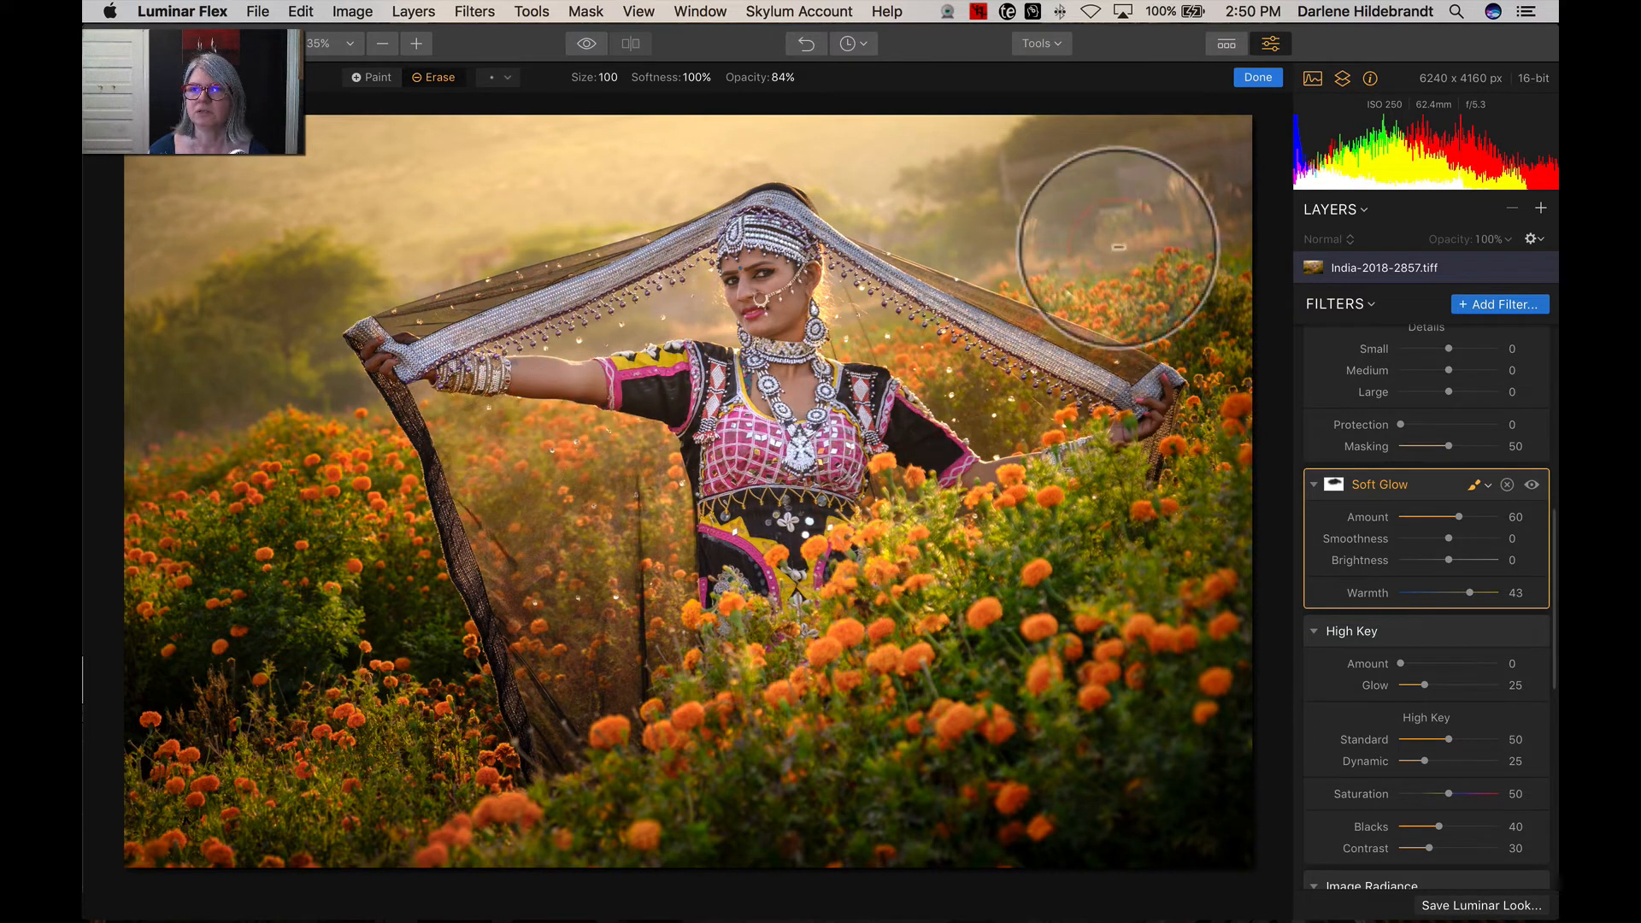
left_click(1257, 79)
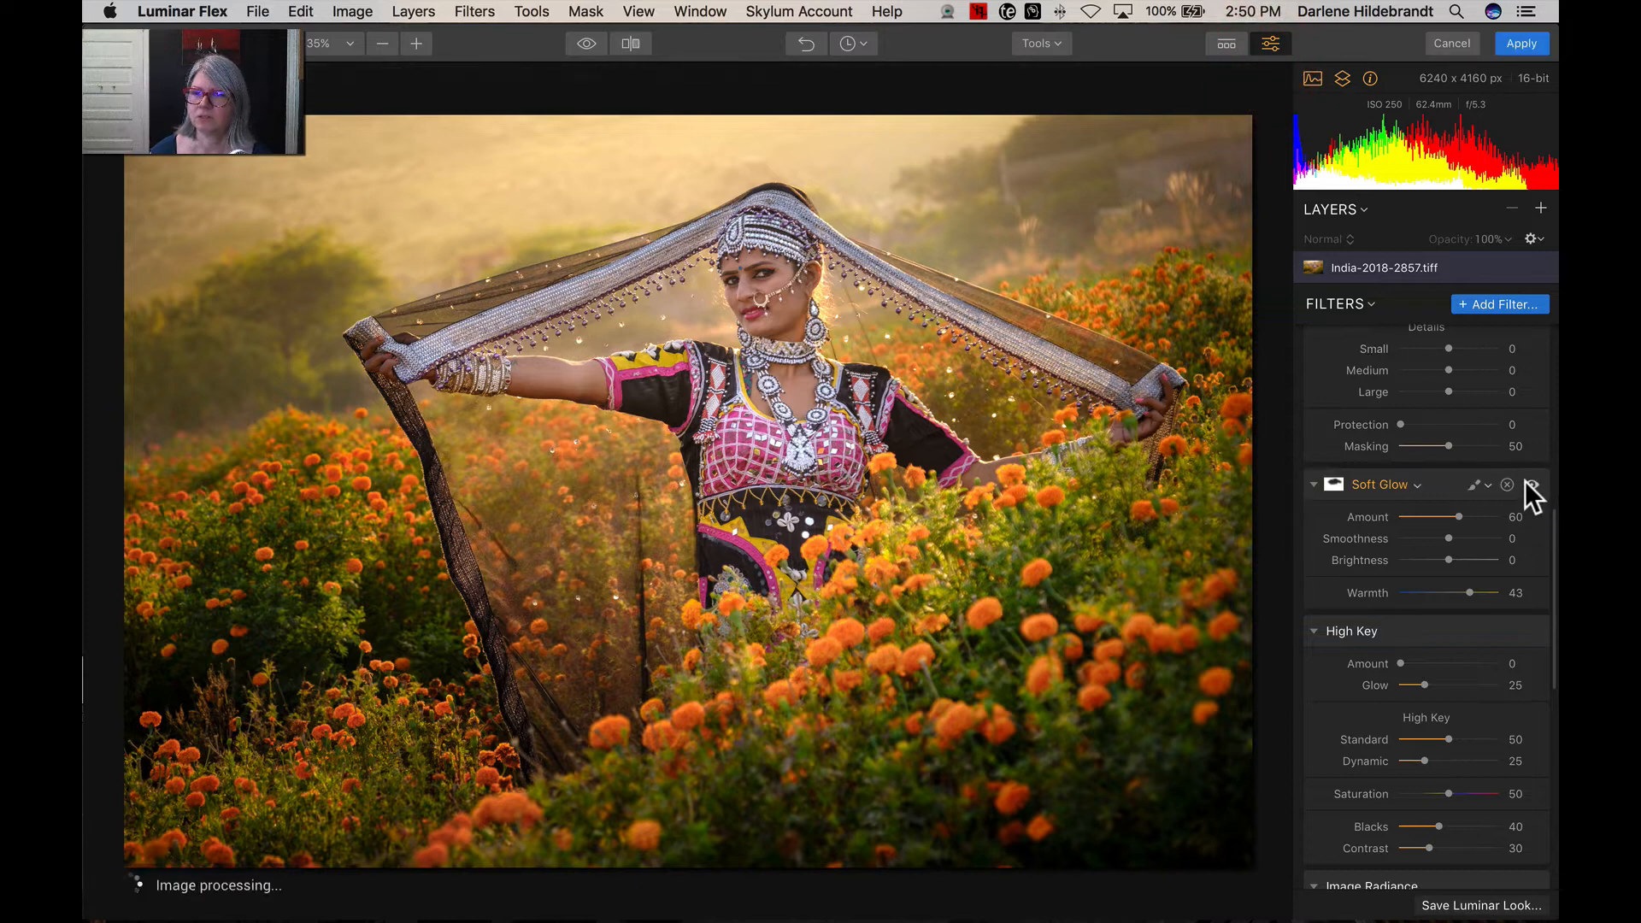
Compare the portrait with and without the masked Soft Glow, and set the filter's Warmth to 60.
left_click(1529, 484)
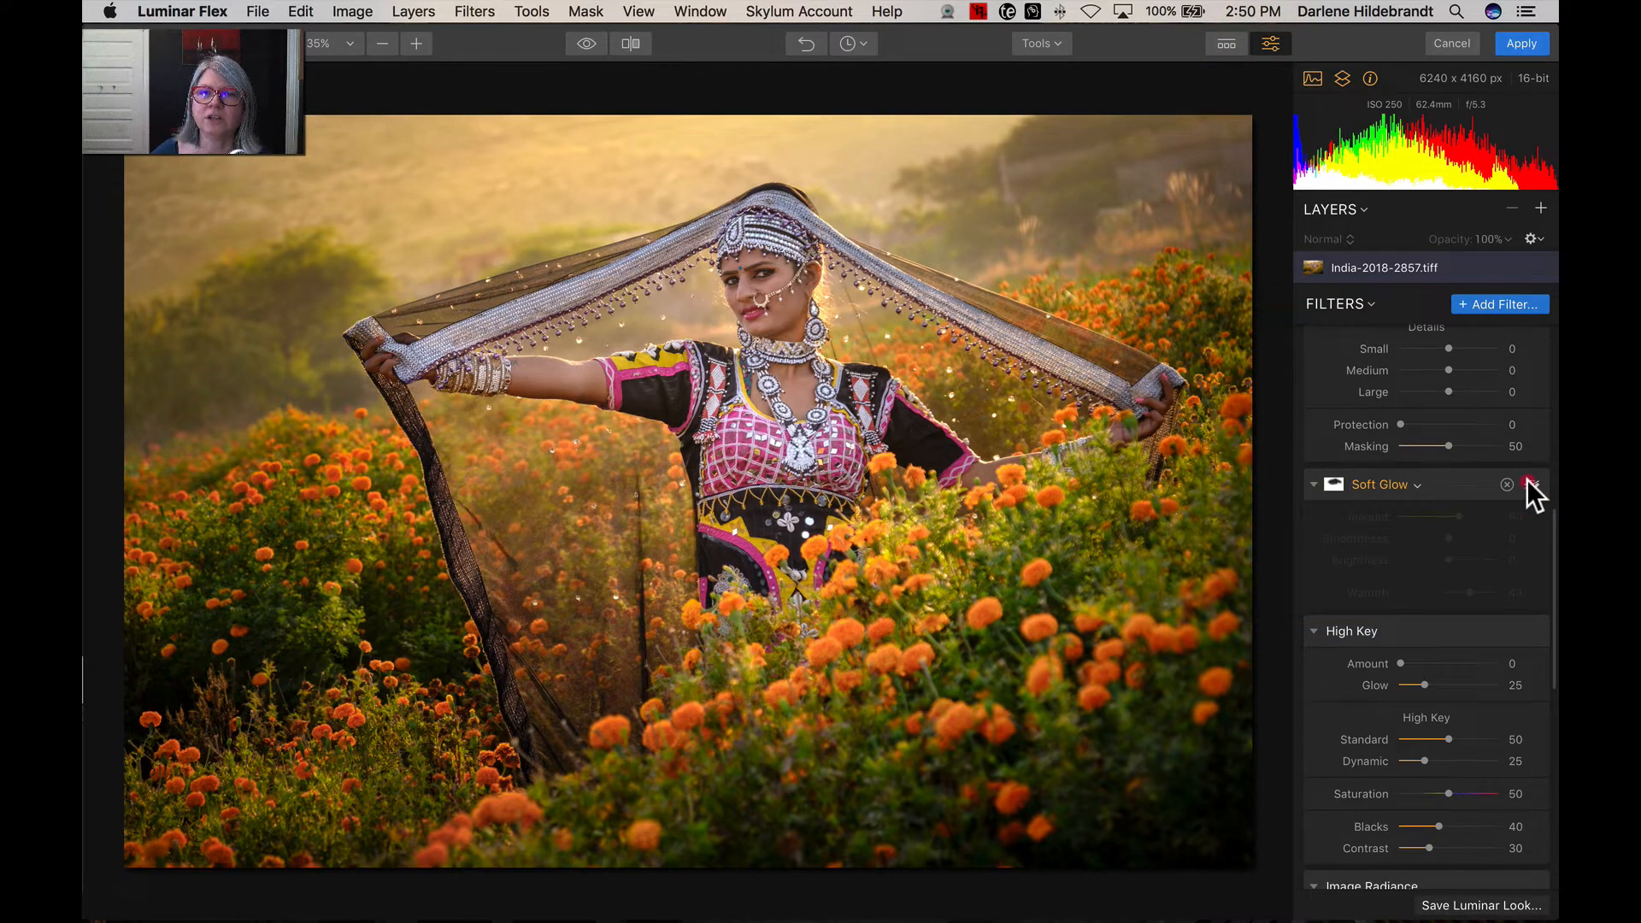
left_click(1530, 485)
left_click(1530, 485)
left_click(1530, 485)
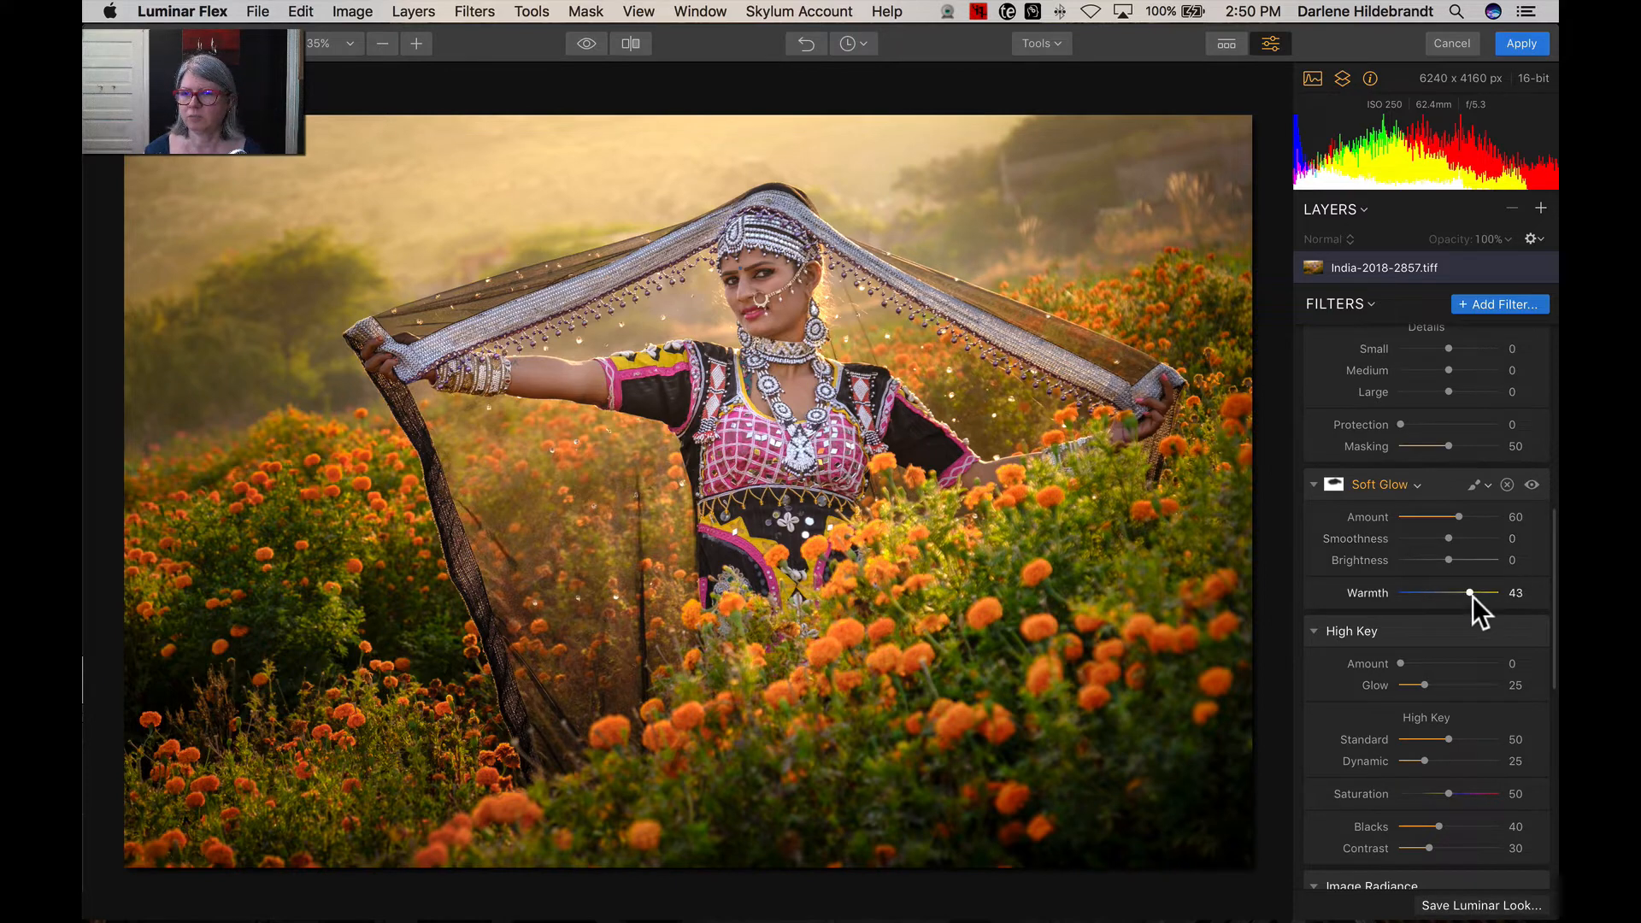
left_click_drag(1479, 588, 1479, 588)
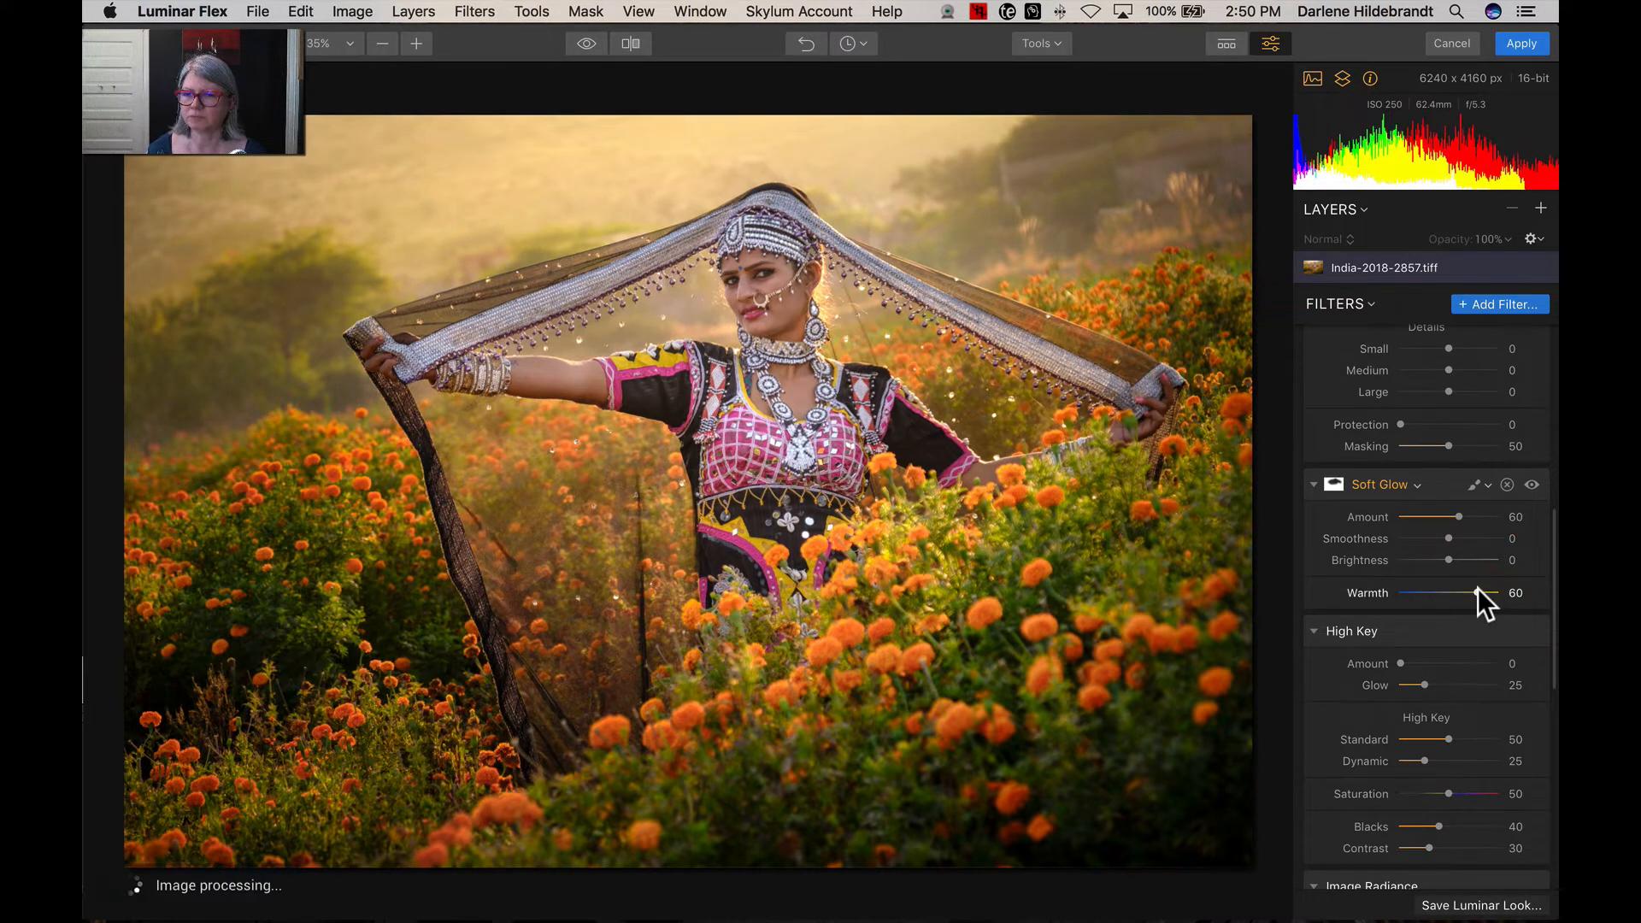
Set the Image Radiance filter's Amount to 18.
scroll(1479, 588, "down", 4)
scroll(1479, 588, "down", 5)
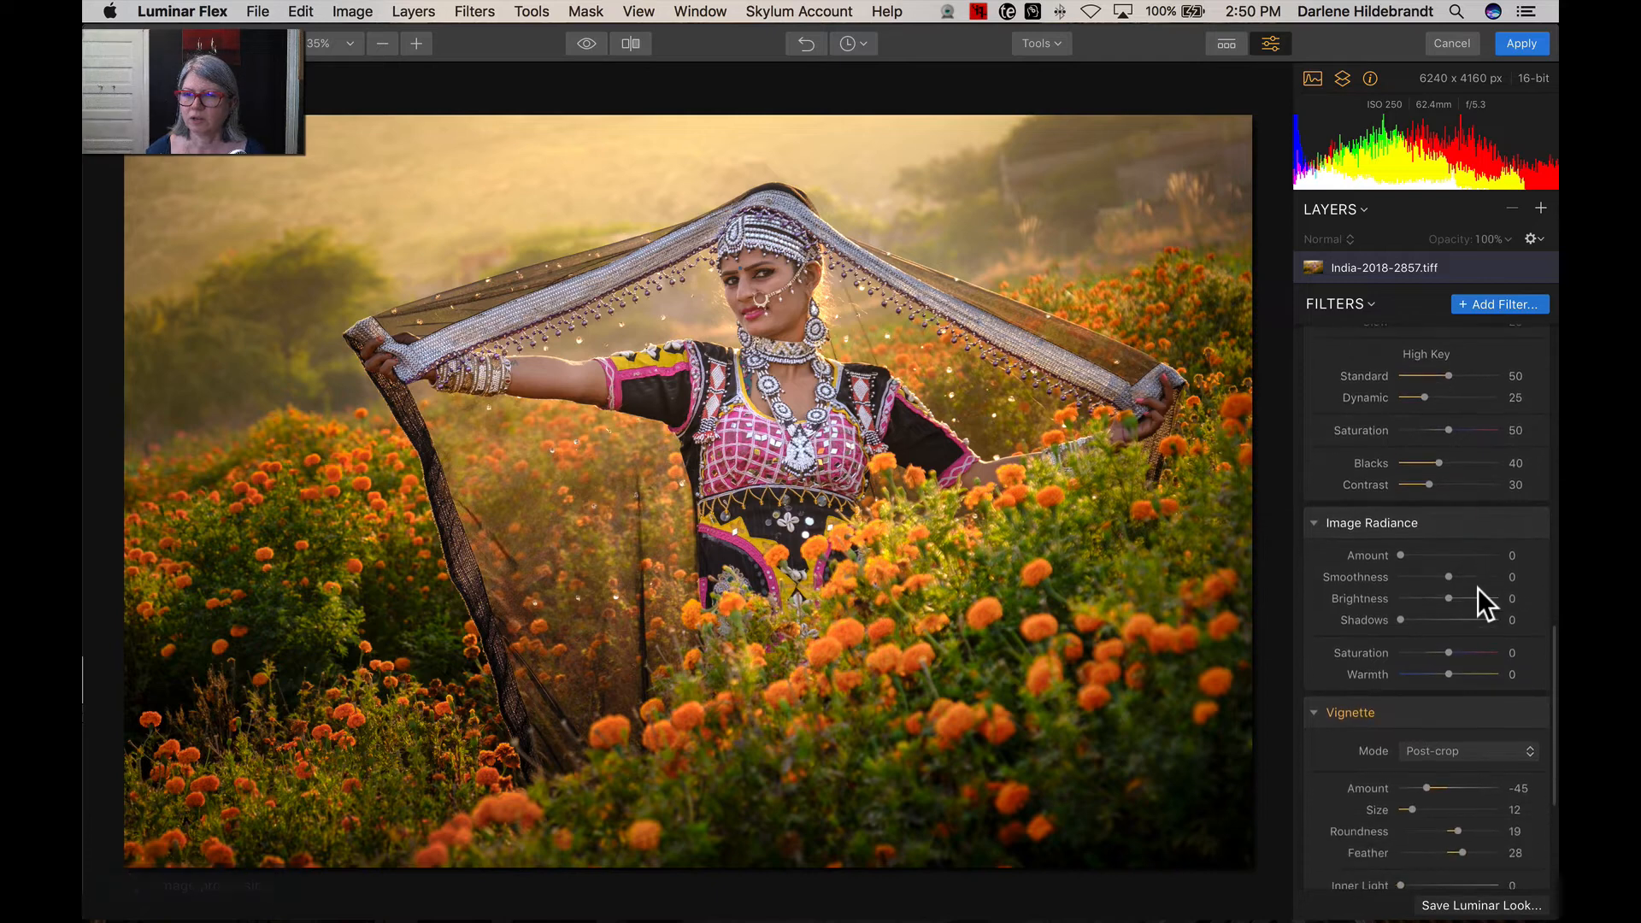
scroll(1413, 574, "down", 1)
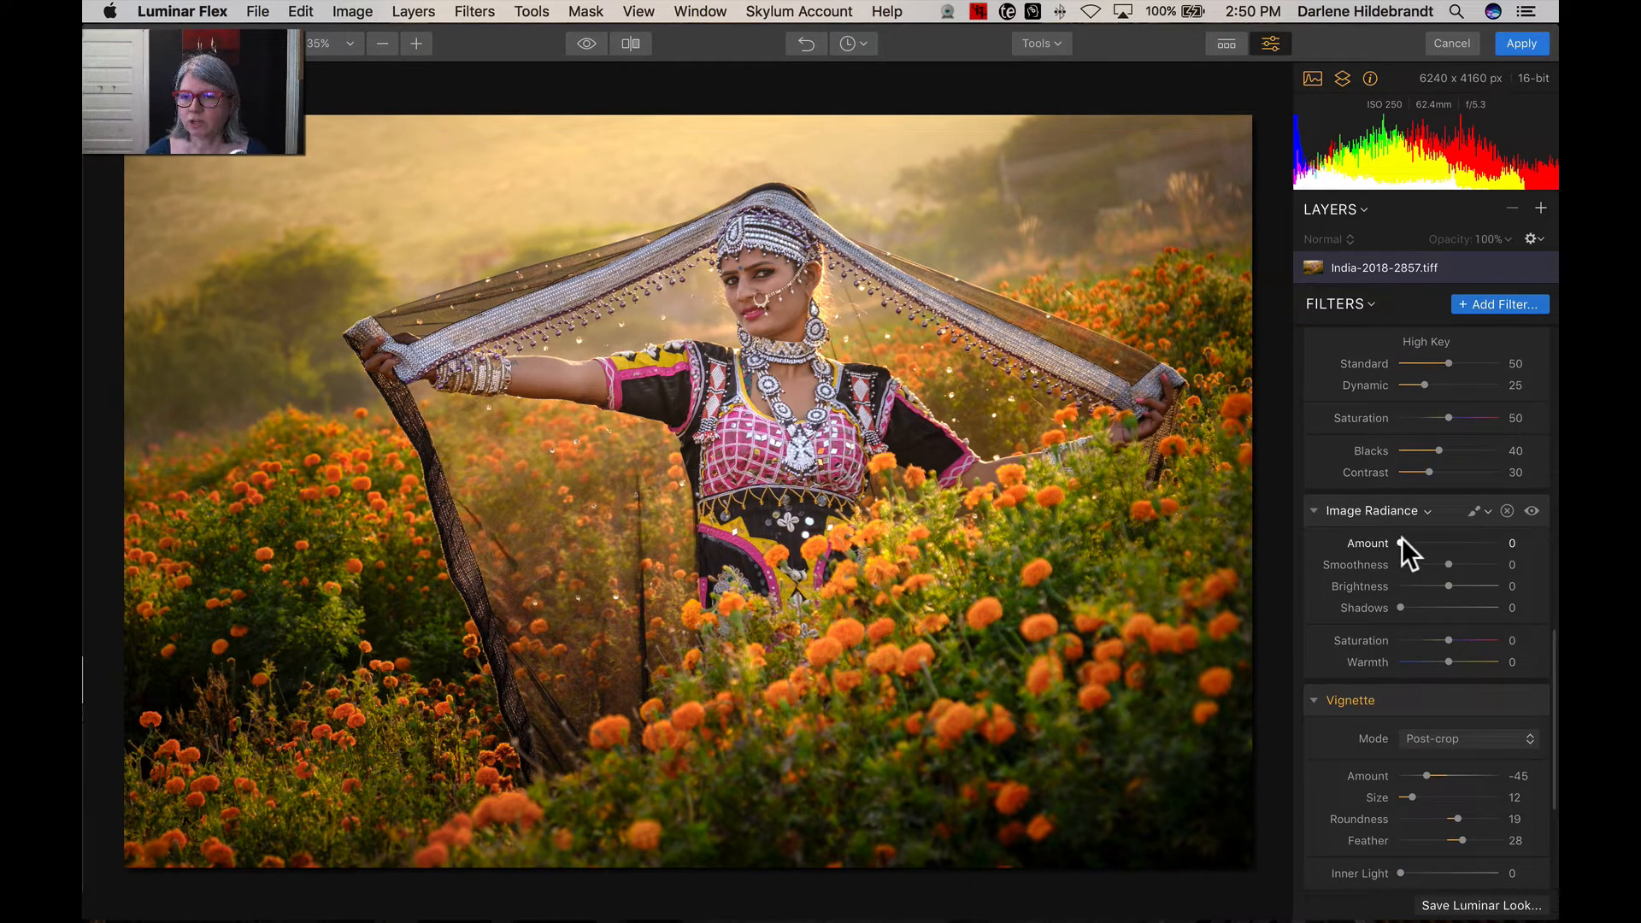
left_click_drag(1402, 537, 1448, 542)
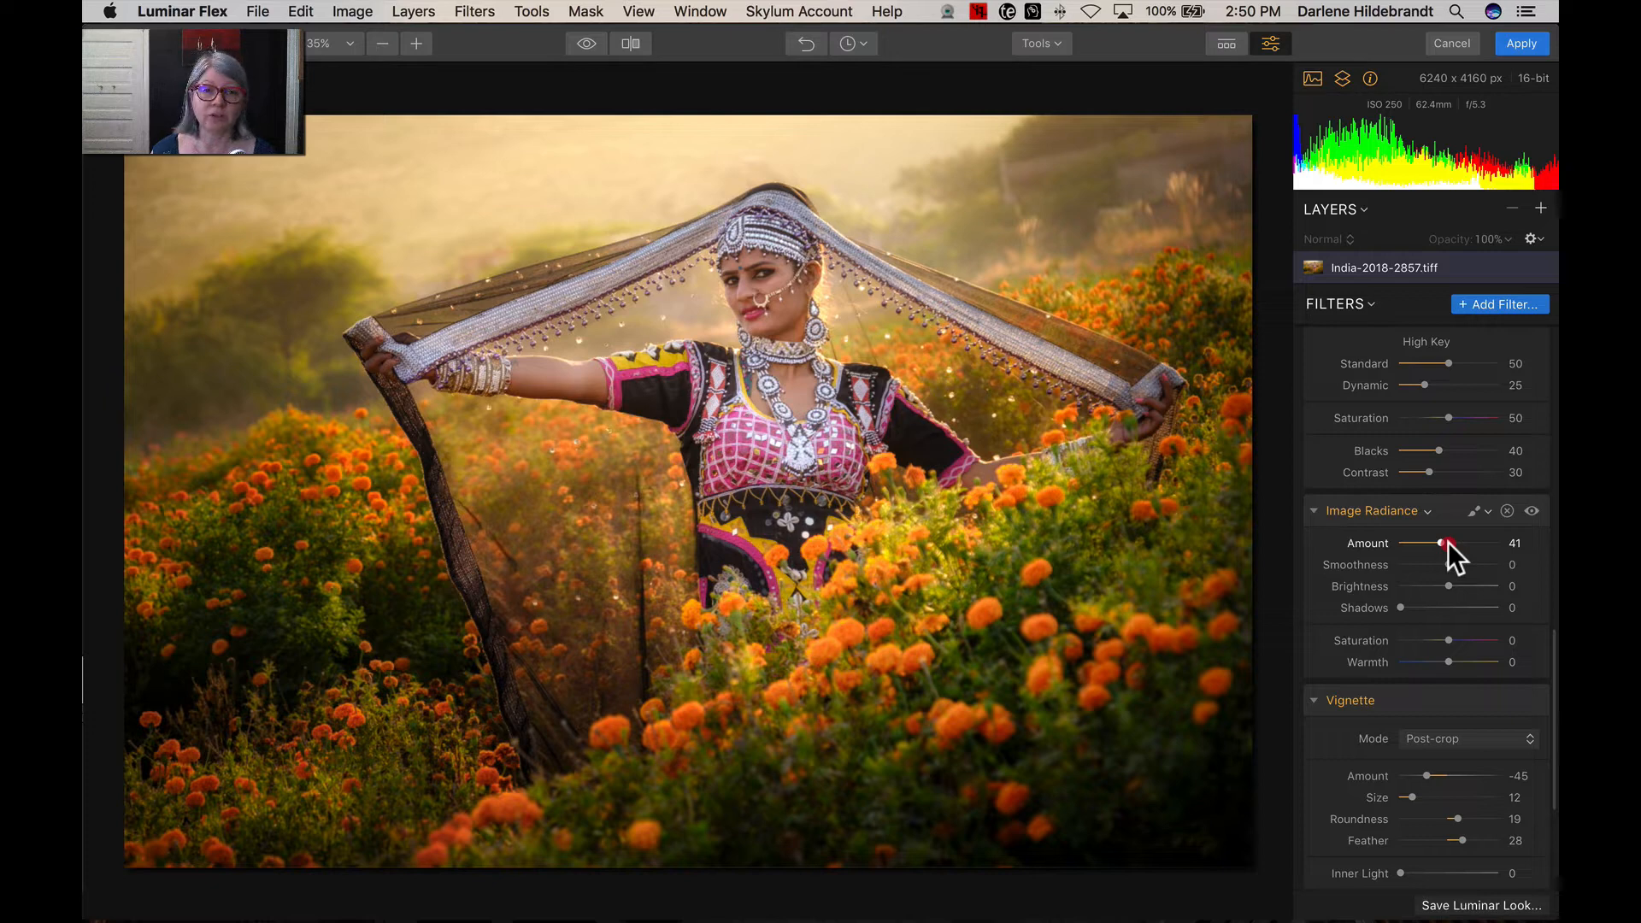
left_click_drag(1448, 542, 1422, 541)
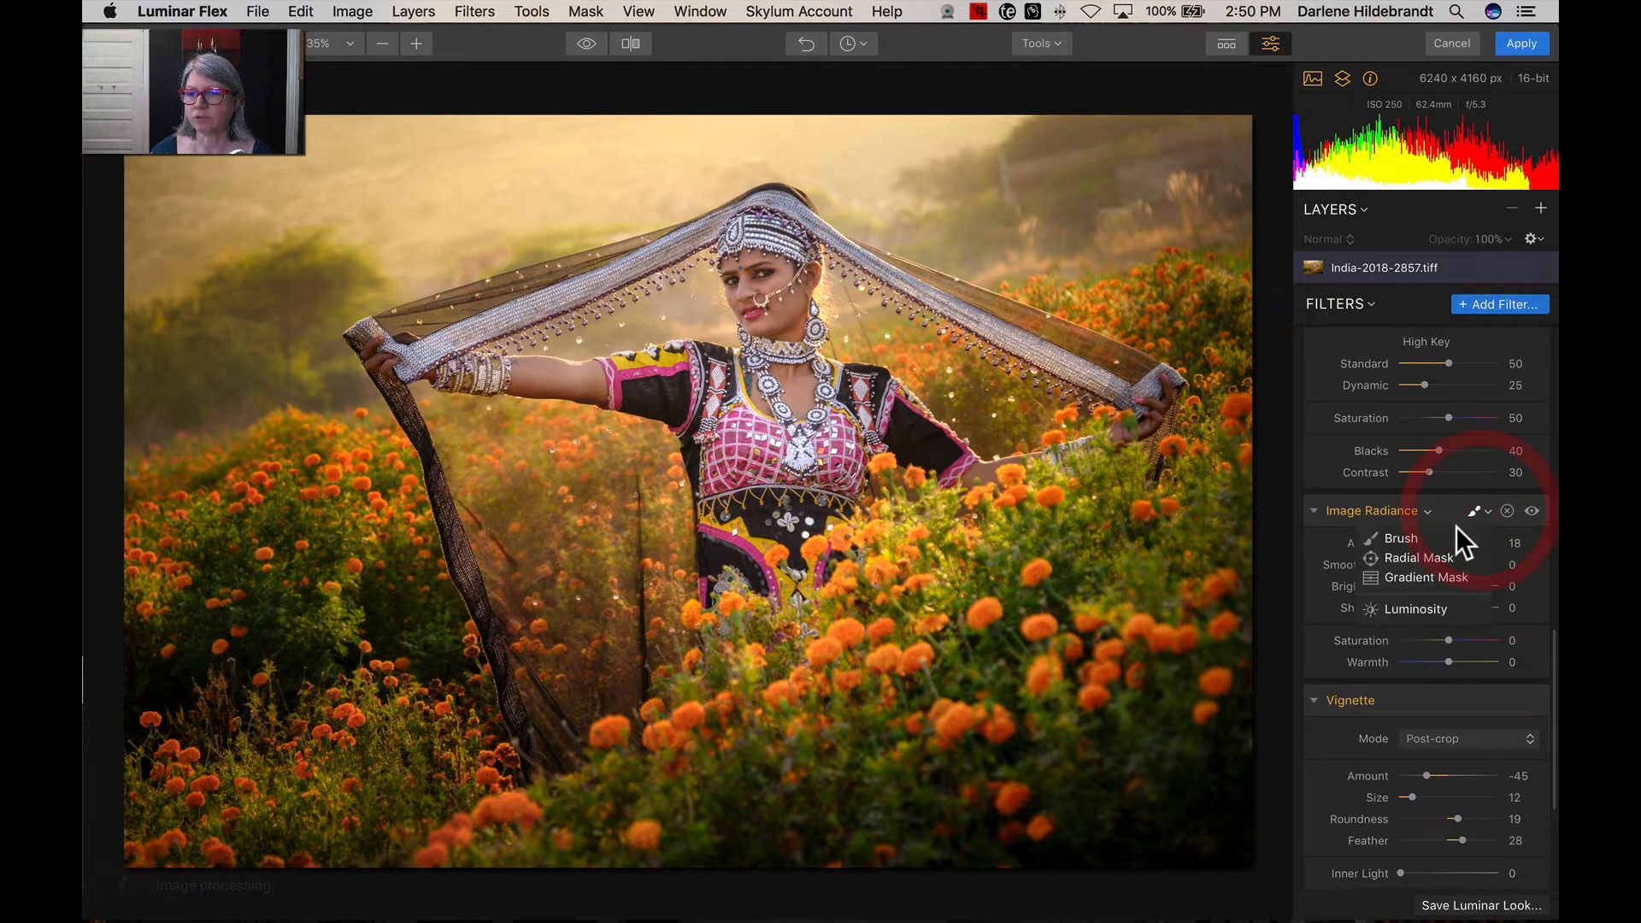
Brush a mask on Image Radiance in Erase mode at Opacity 47% over the woman's face and upper body, and finish the mask.
left_click(1386, 538)
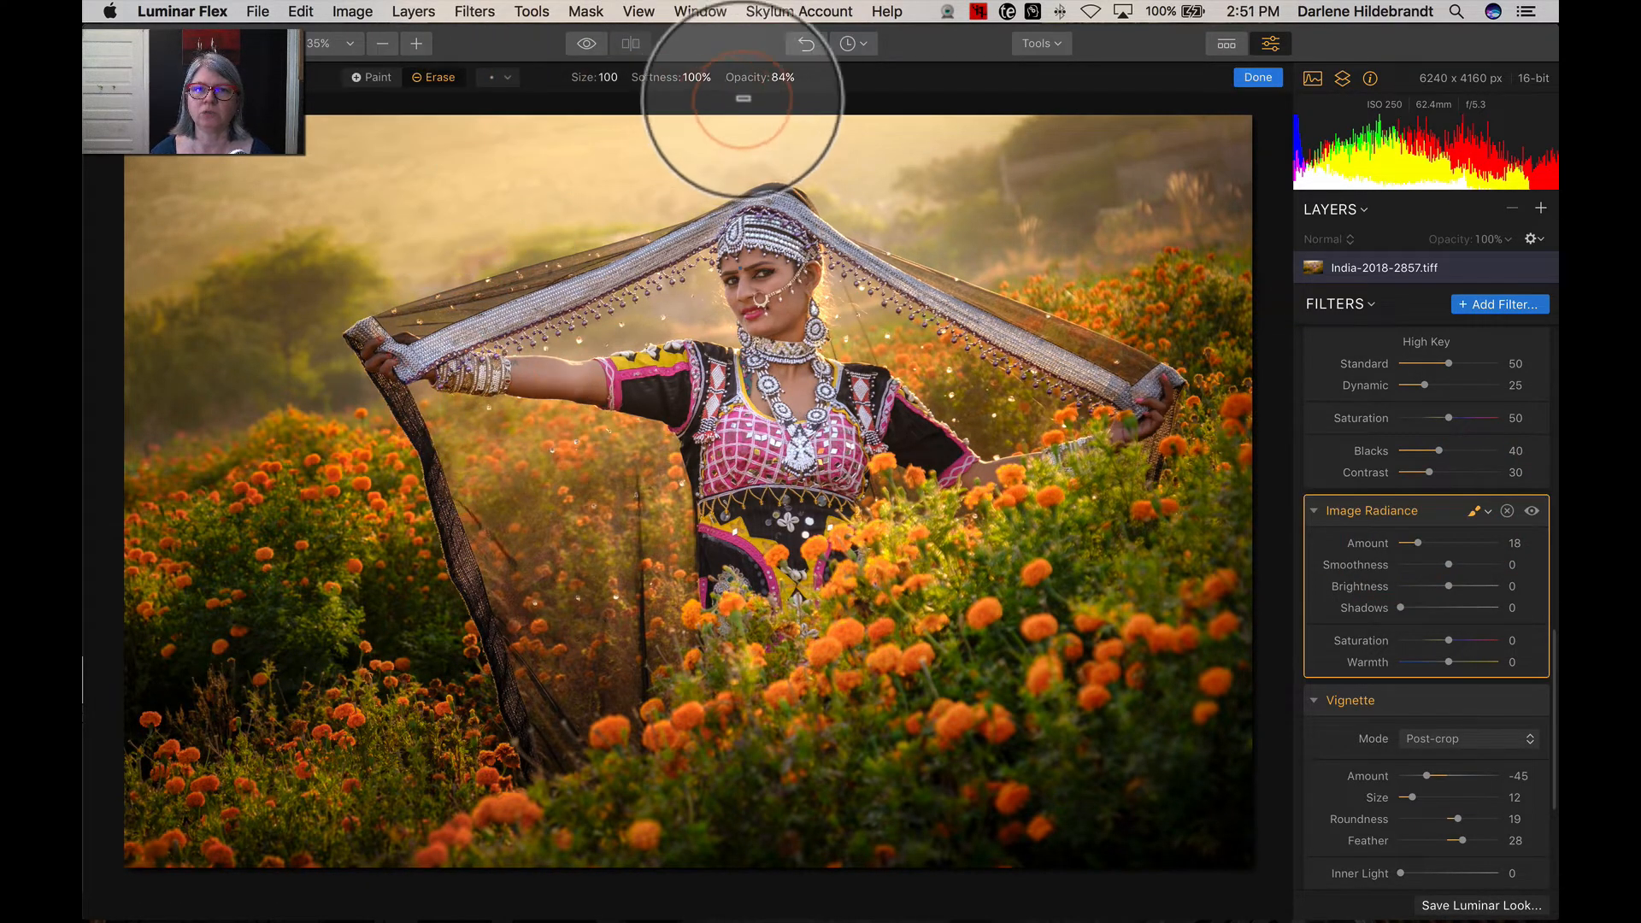
left_click(764, 77)
left_click_drag(780, 101, 755, 101)
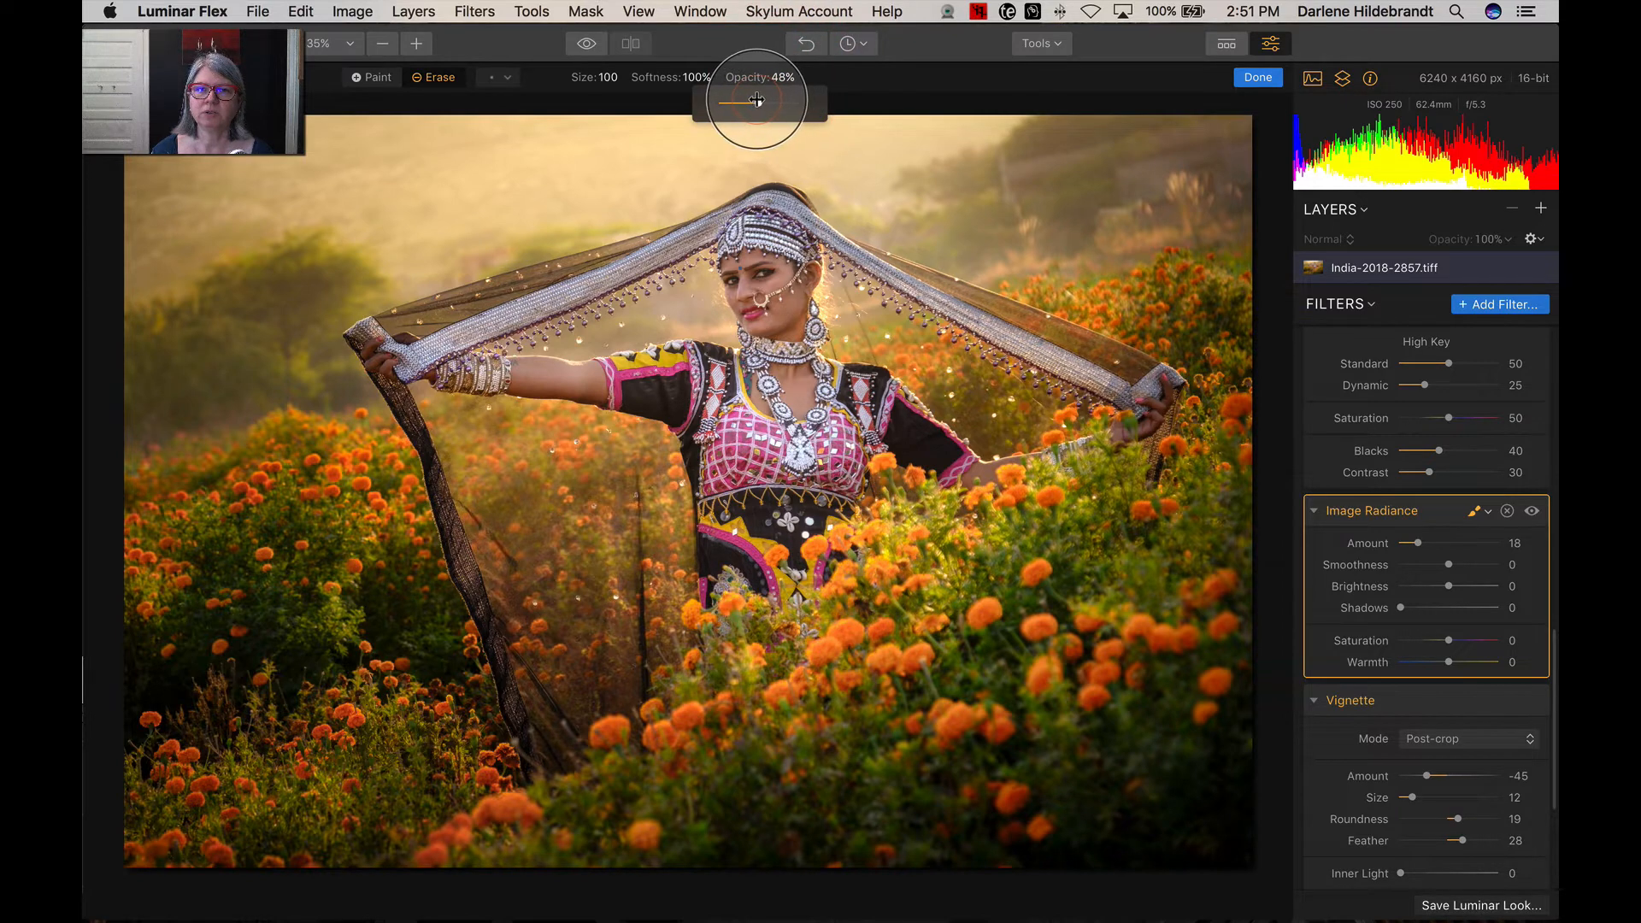
mouse_move(745, 237)
left_mouse_down()
mouse_move(758, 301)
mouse_move(801, 276)
mouse_move(758, 219)
left_mouse_up()
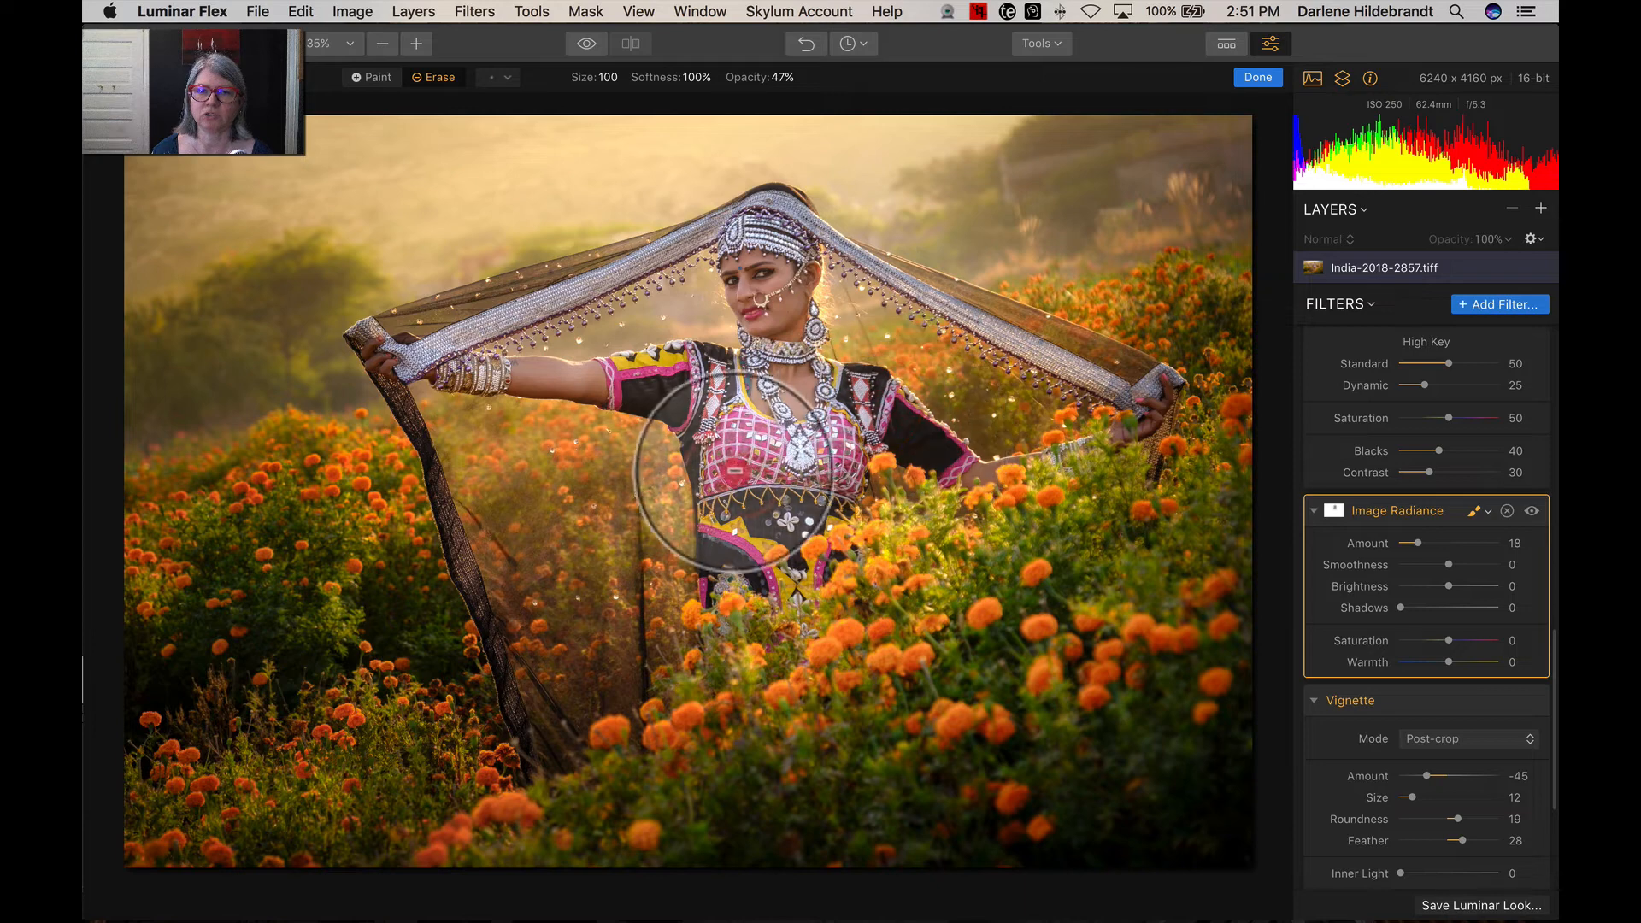
left_click_drag(760, 305, 842, 376)
left_click(1251, 81)
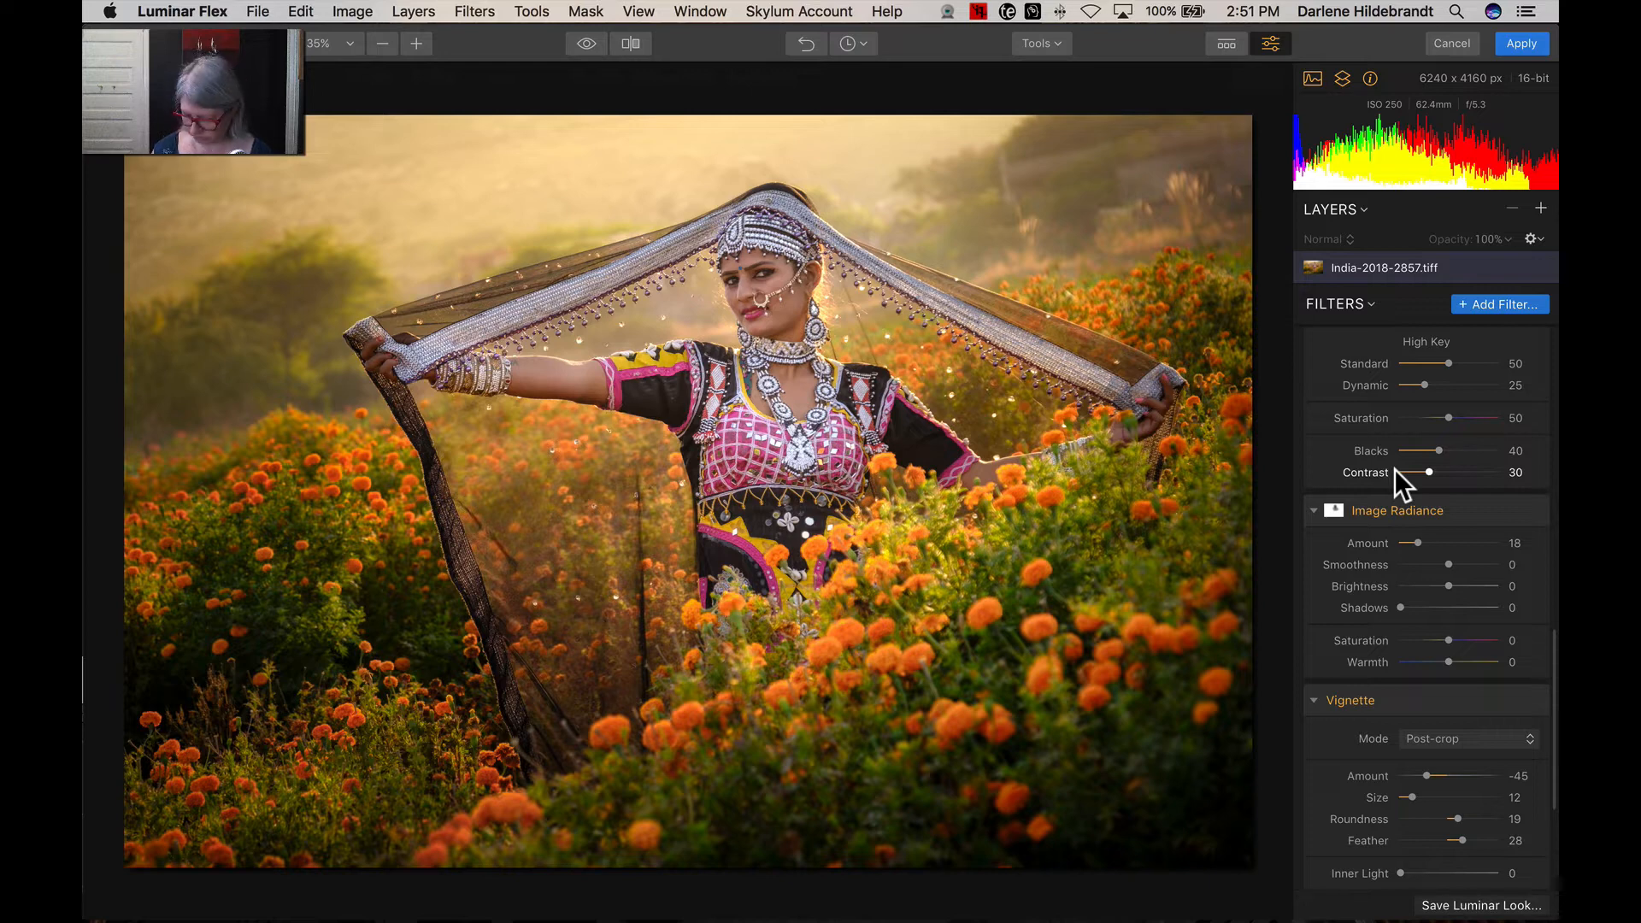
Compare the portrait with its unedited version, and add a new adjustment layer above the image.
key("backslash")
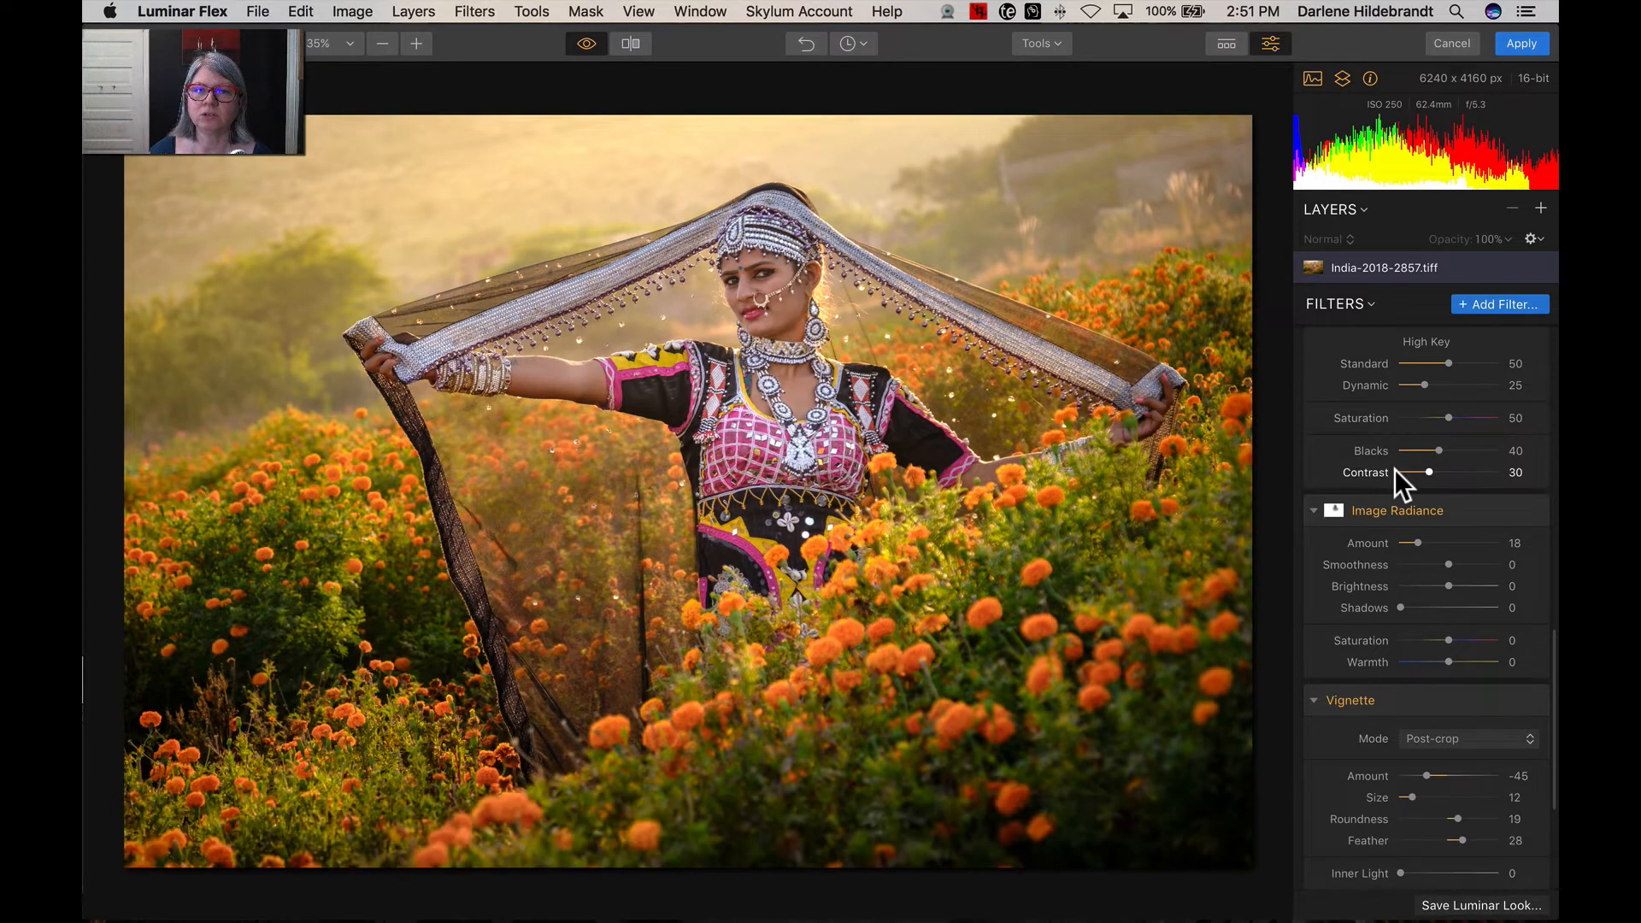
scroll(1394, 468, "down", 5)
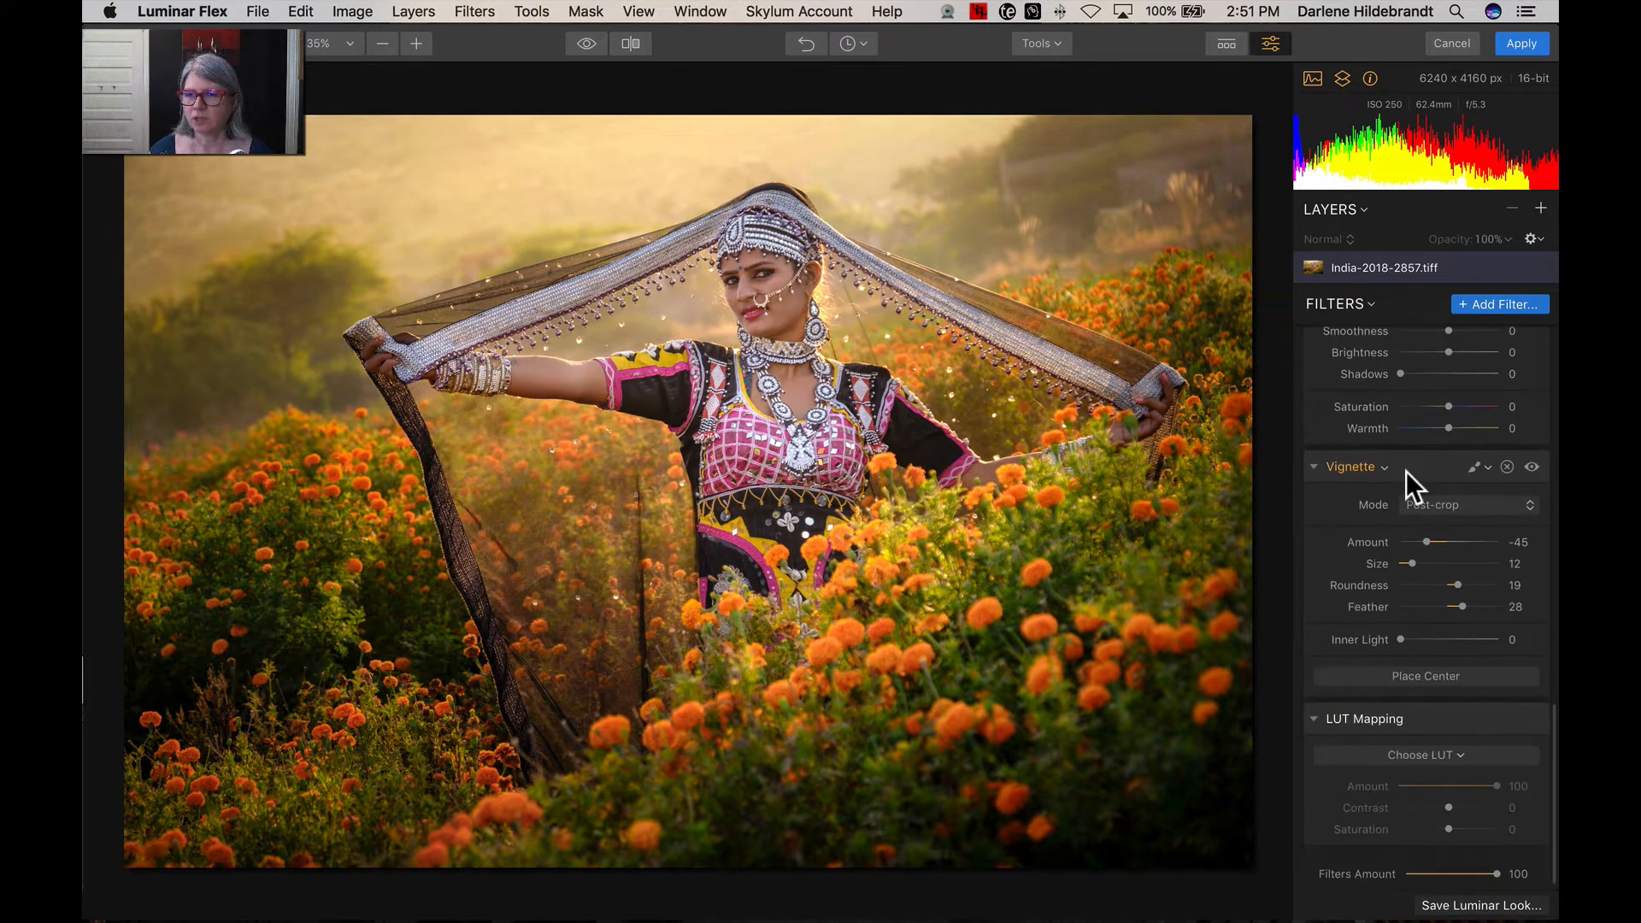
left_click(1540, 208)
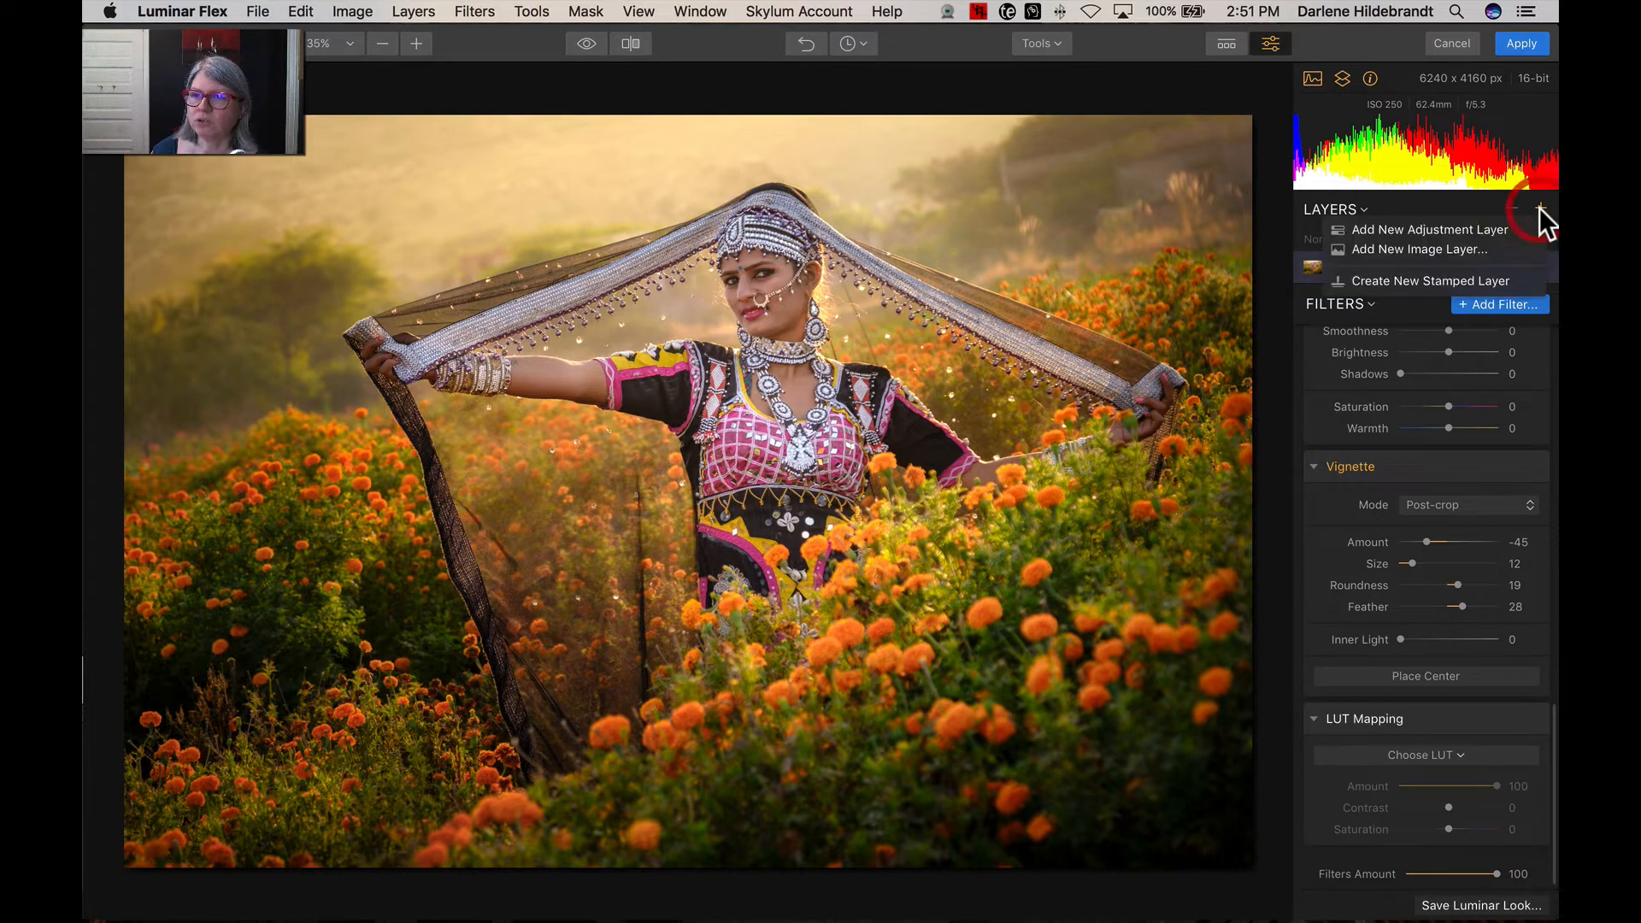
left_click(1468, 226)
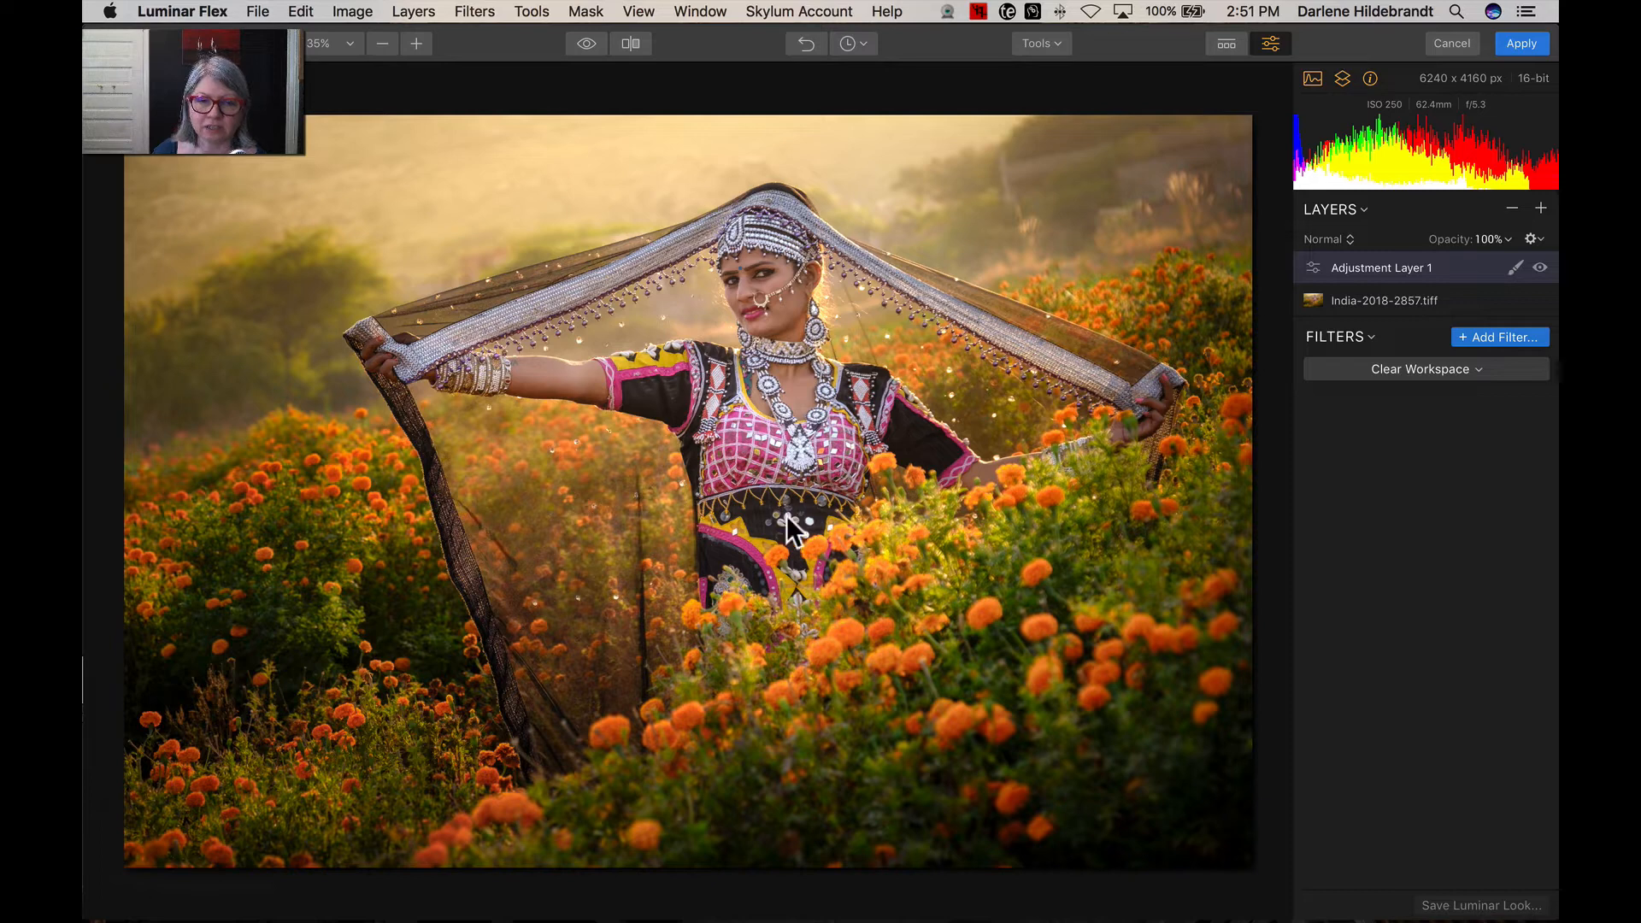
Show the Luminar Looks and switch the collection from Magic Hour to Portrait.
left_click(1225, 44)
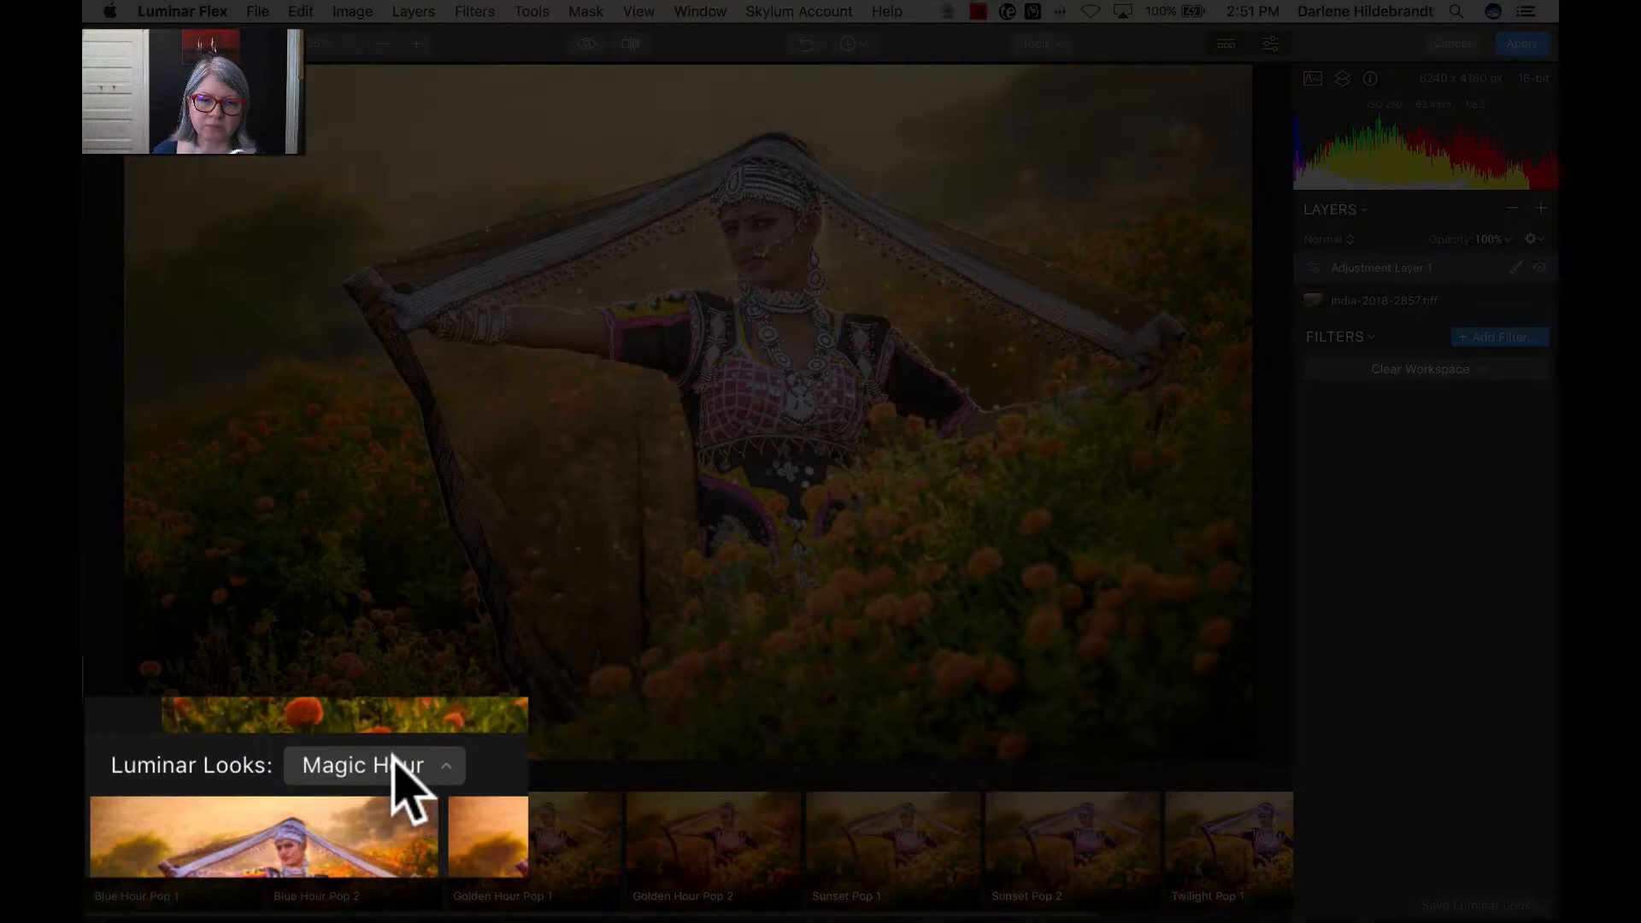
left_click(393, 756)
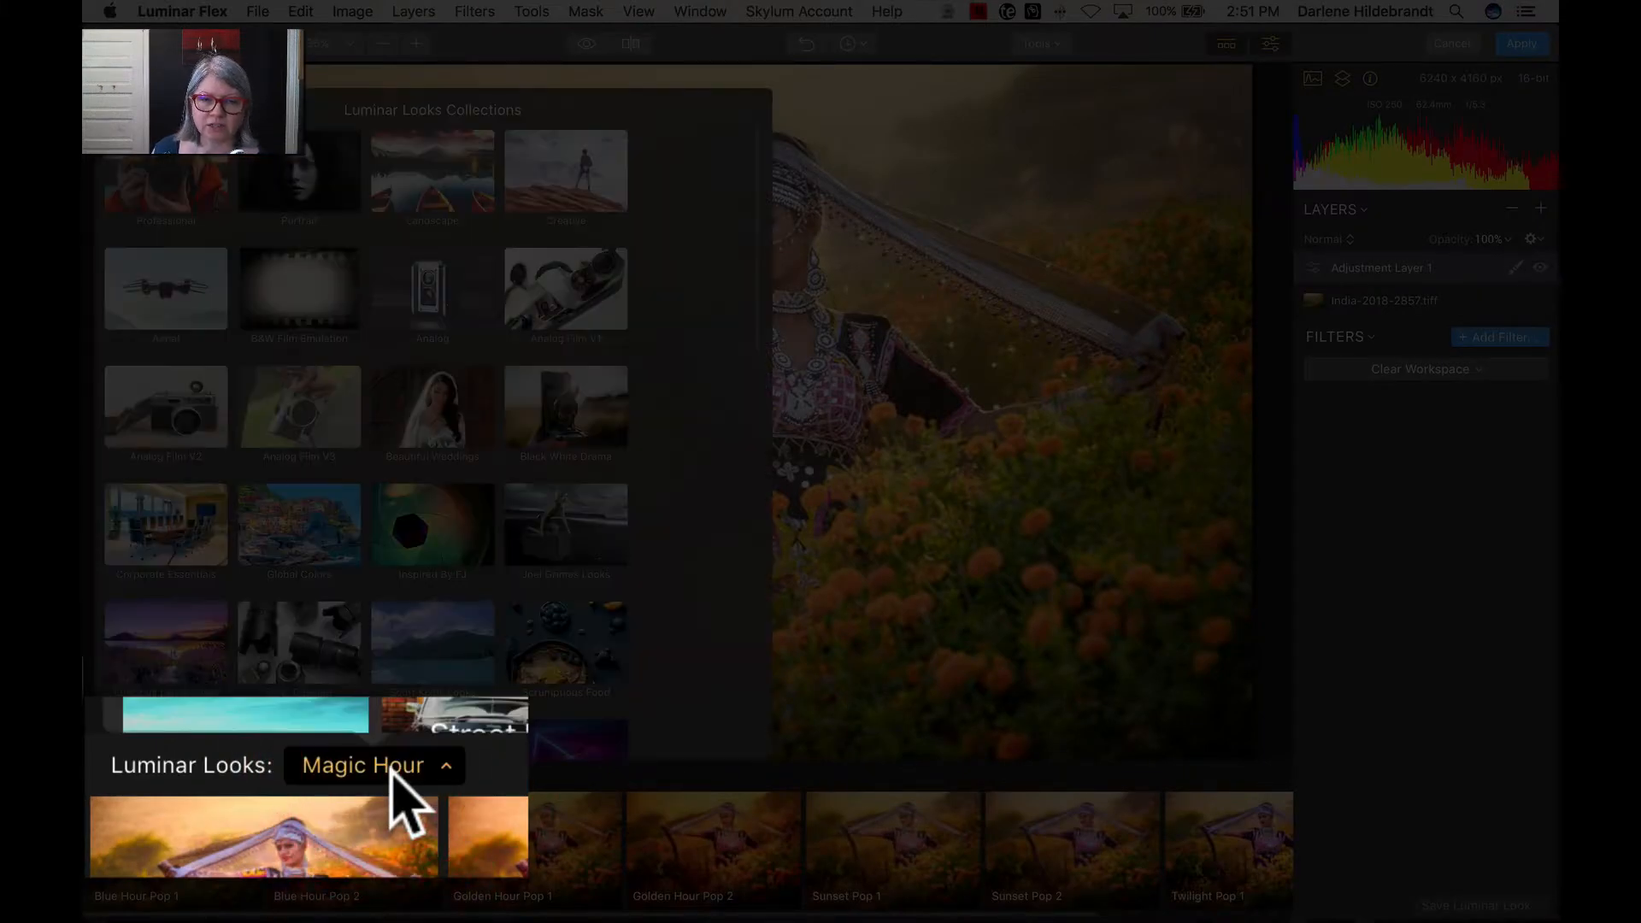
scroll(658, 344, "down", 3)
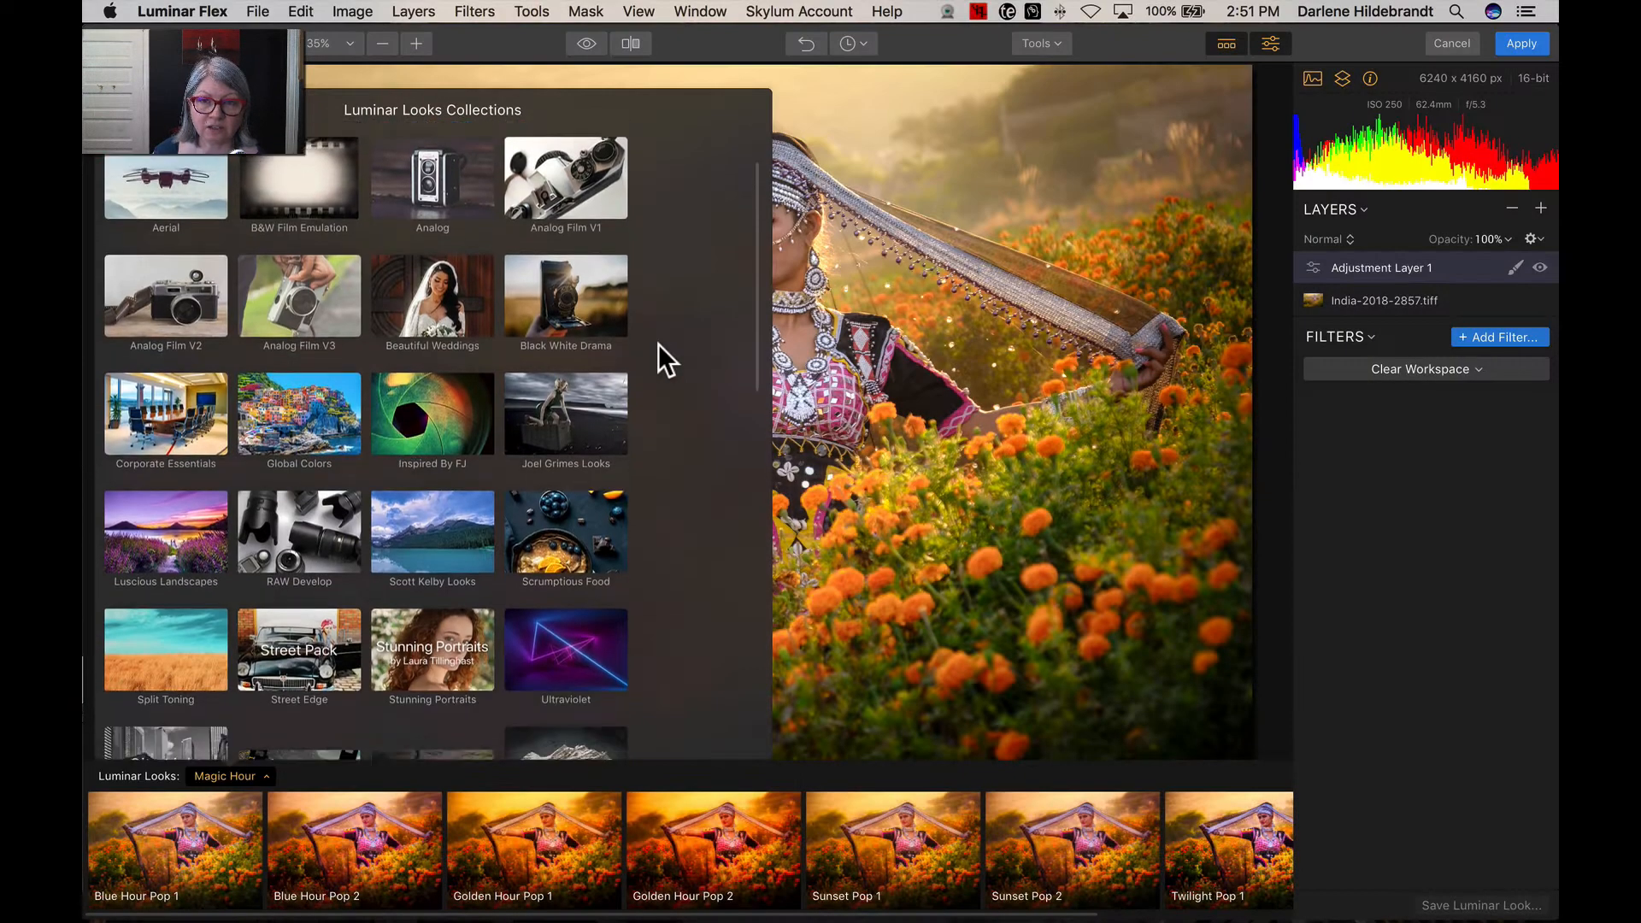
scroll(659, 344, "down", 3)
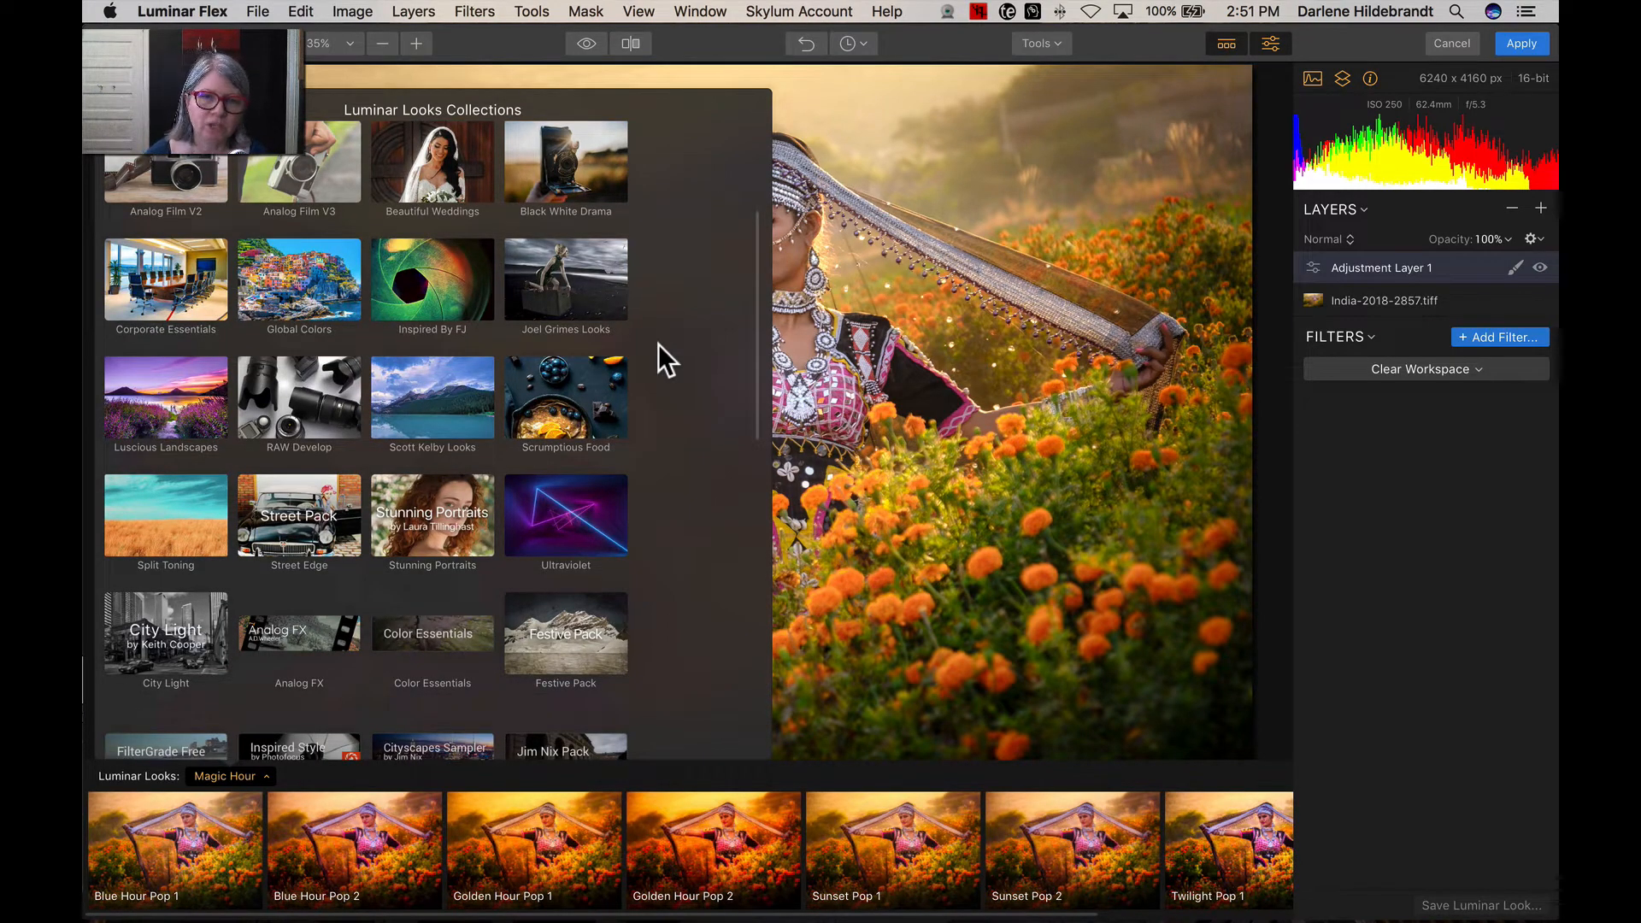
scroll(659, 344, "up", 5)
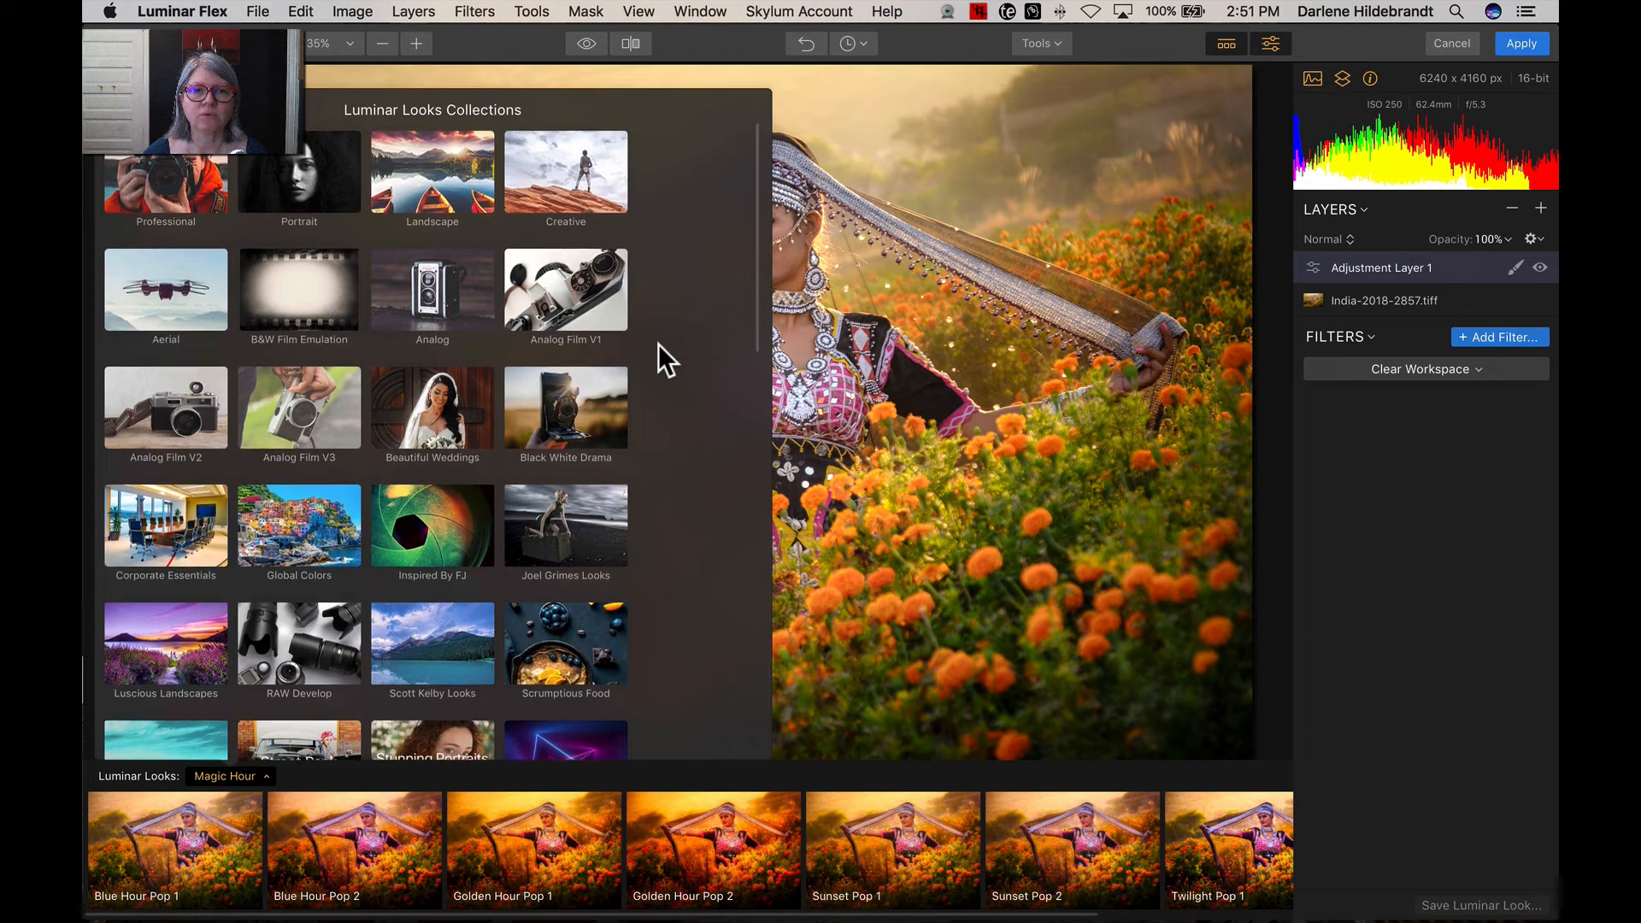
left_click(289, 173)
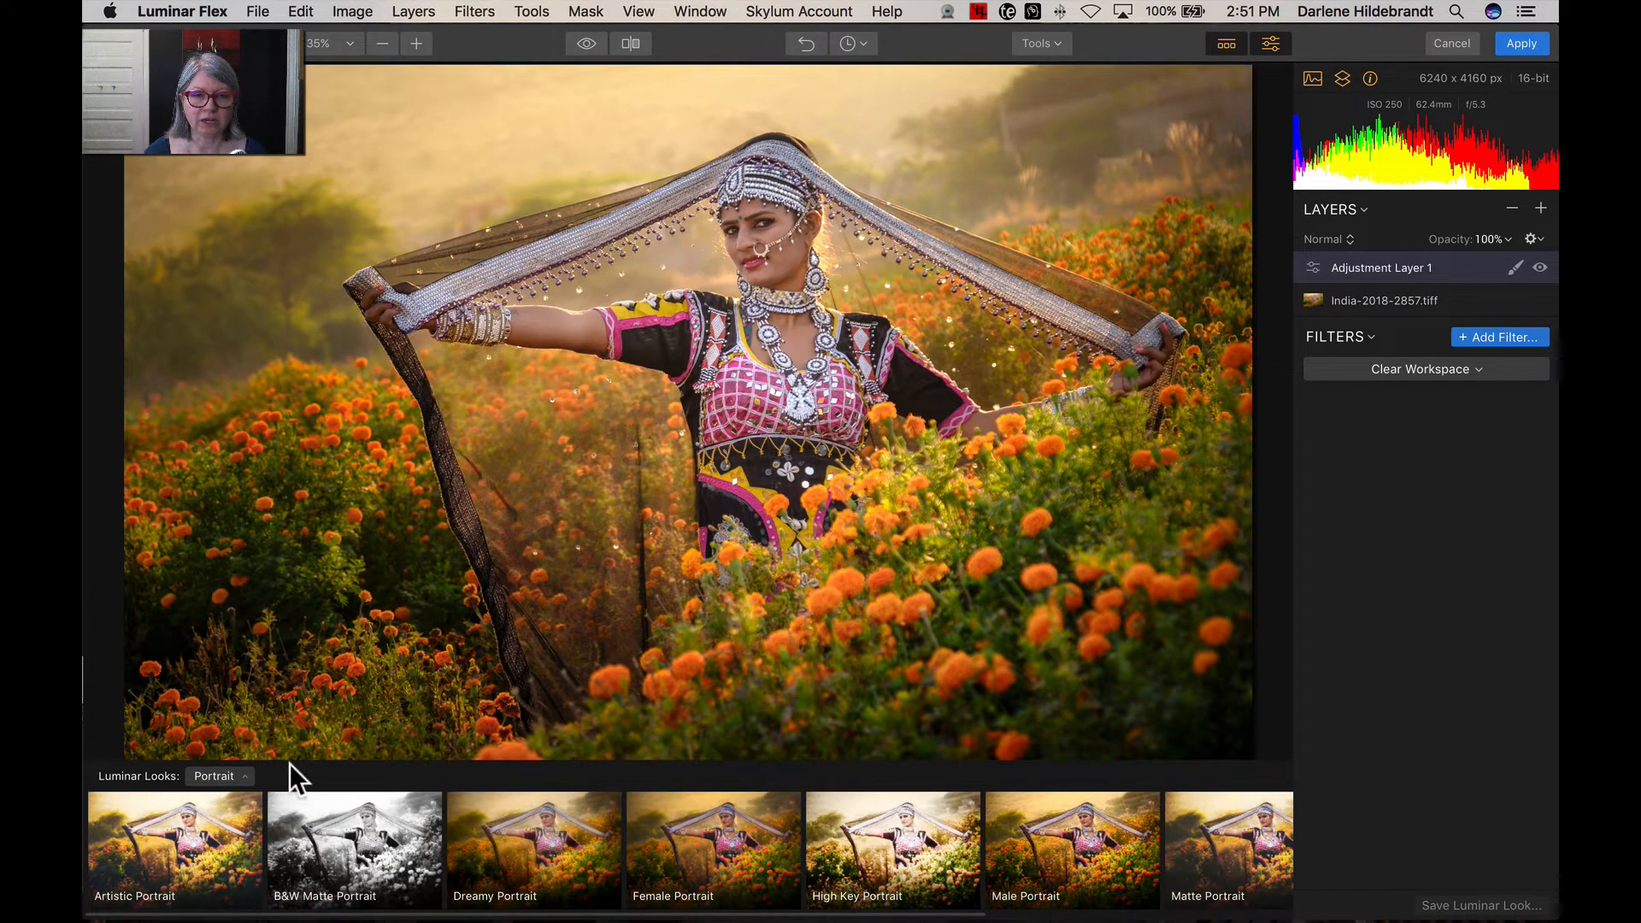
left_click(224, 776)
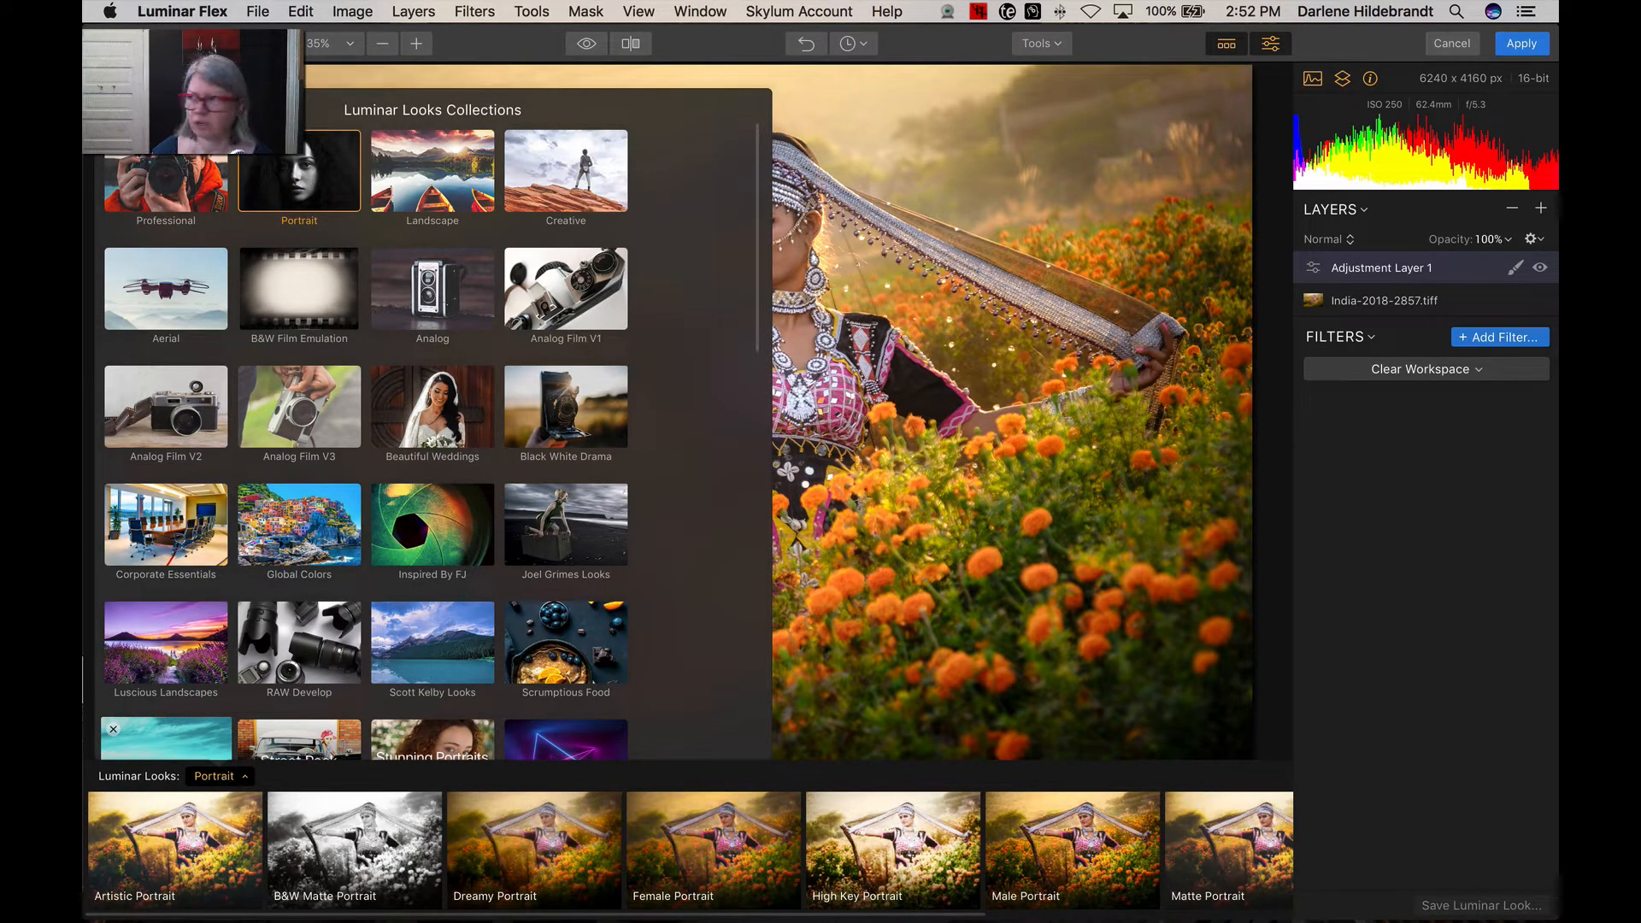
left_click(222, 776)
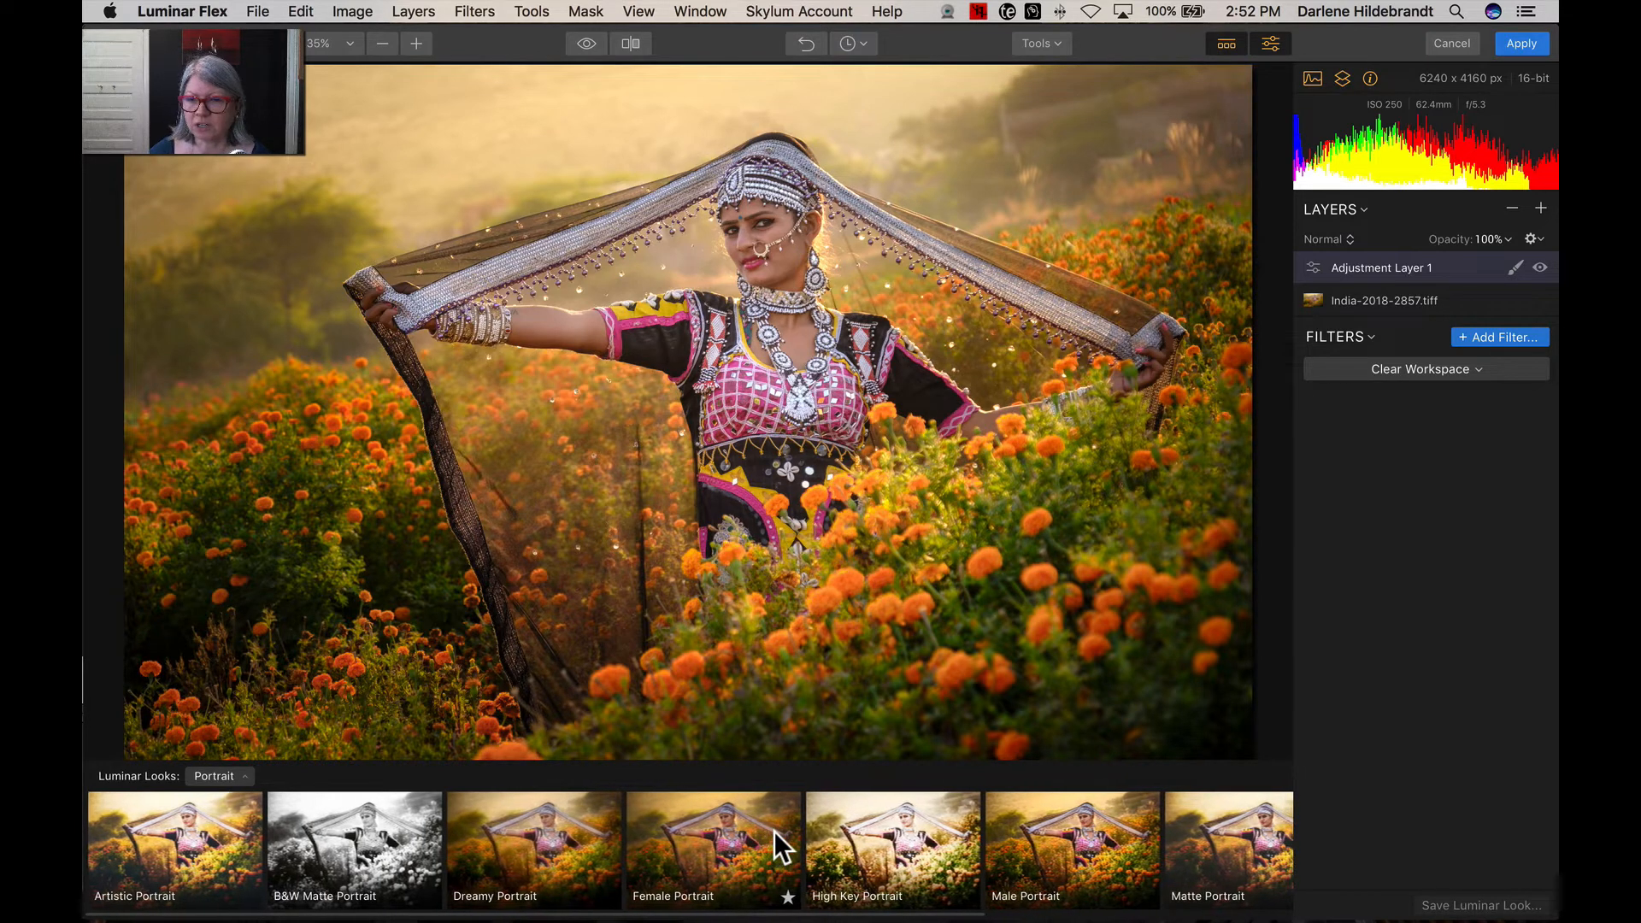
Try the Female, Dreamy, Matte, Noir and Smooth Portrait looks on the adjustment layer.
scroll(773, 831, "right", 3)
scroll(772, 831, "right", 4)
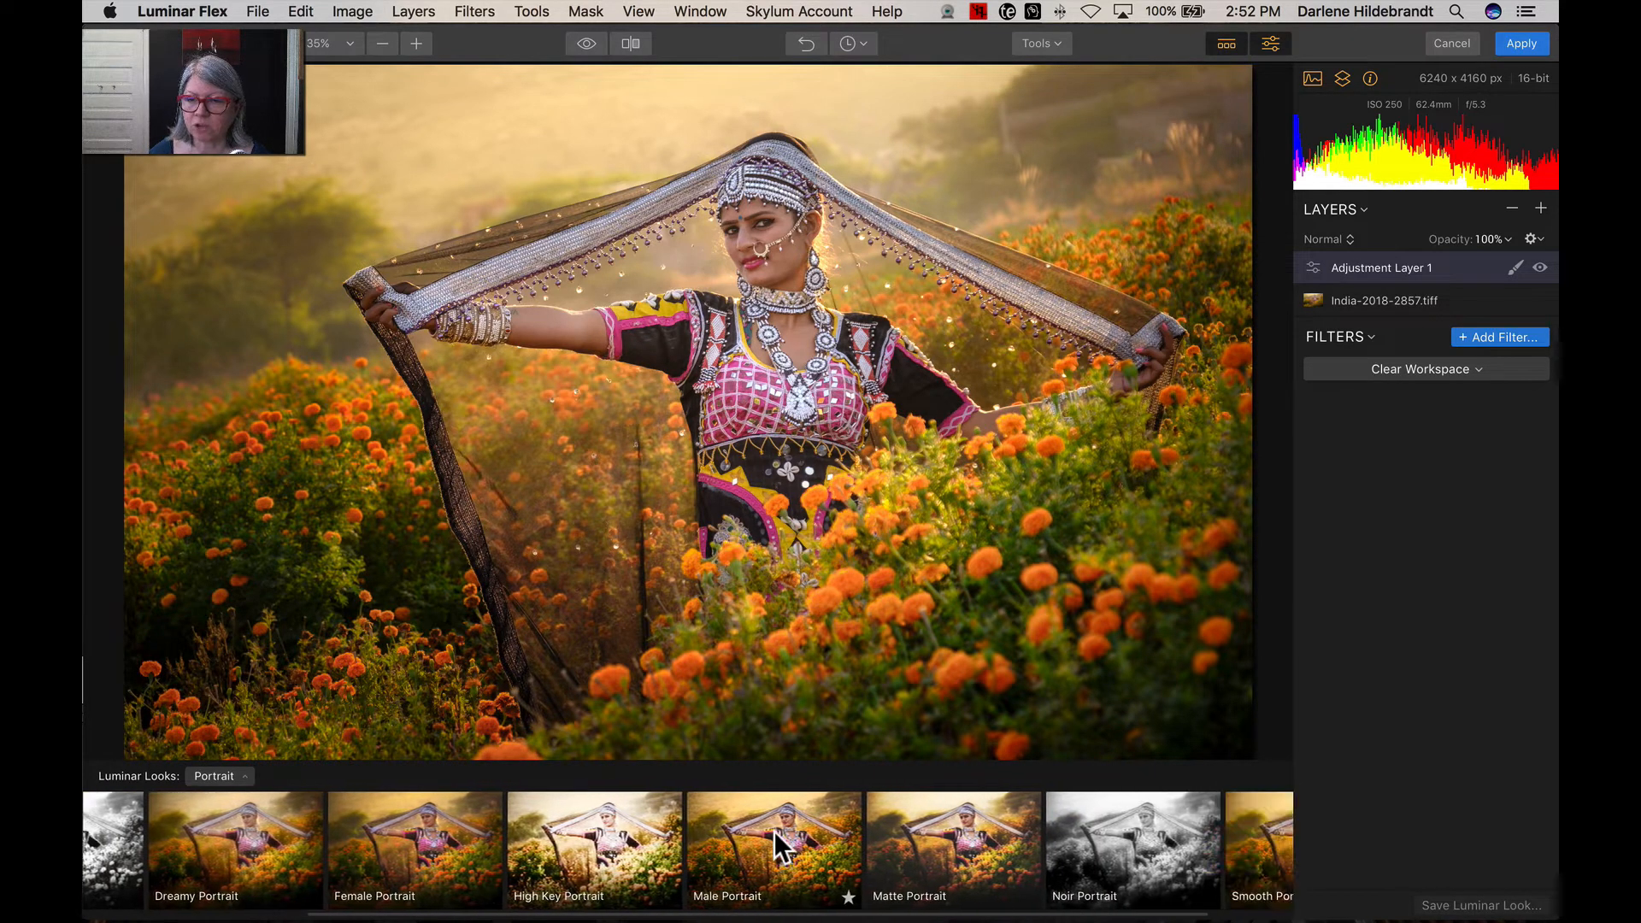
left_click(373, 813)
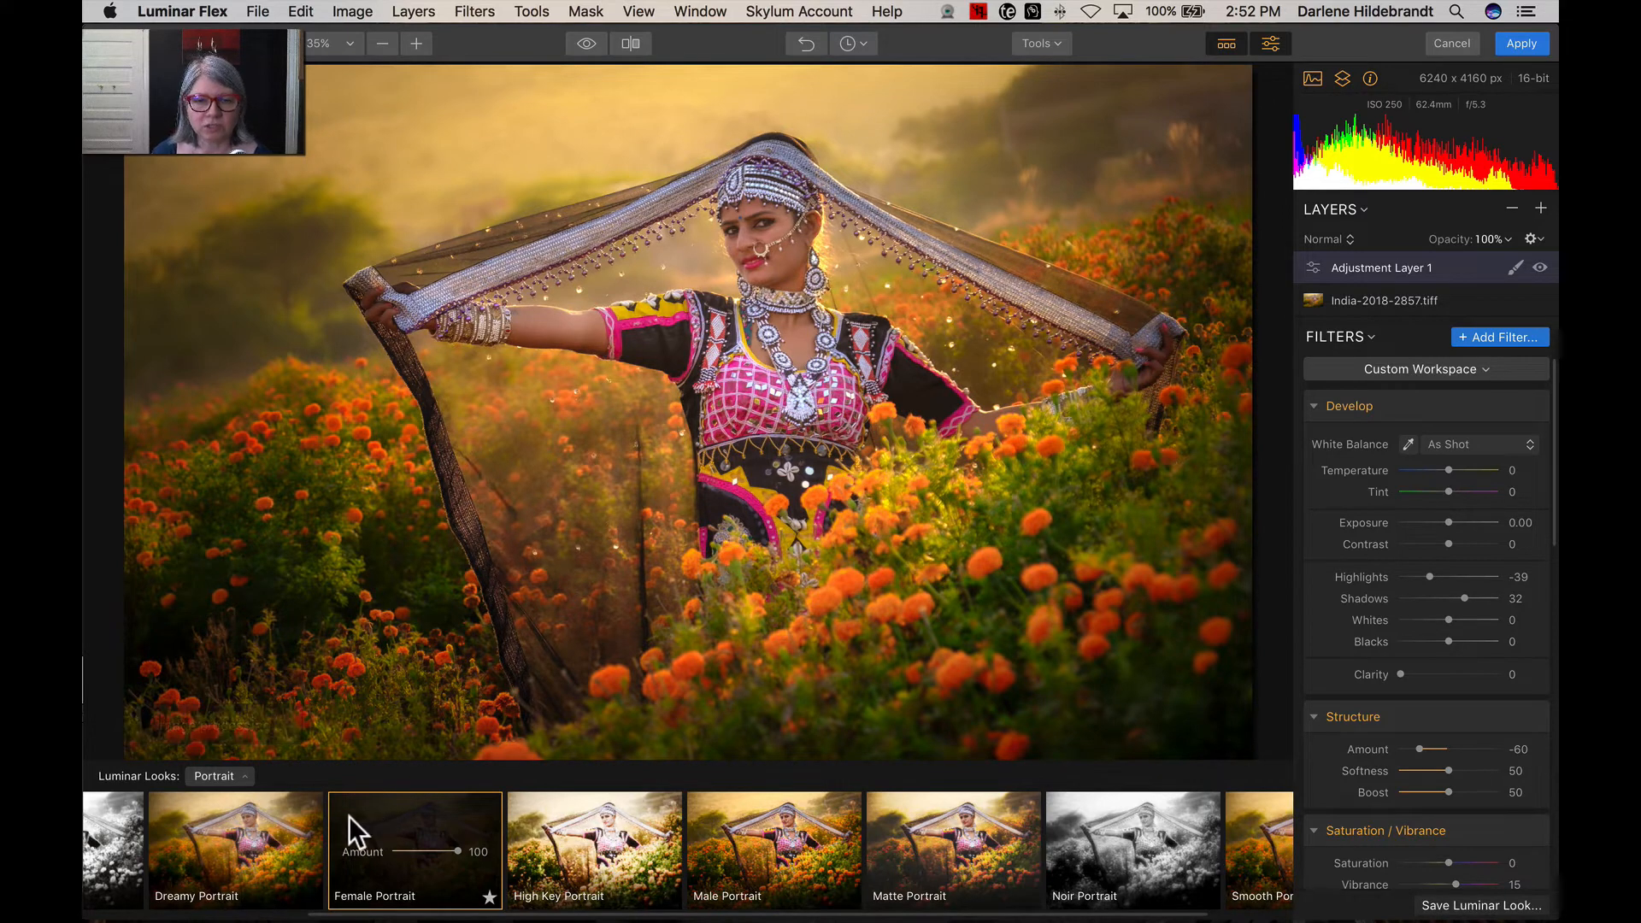
left_click(218, 817)
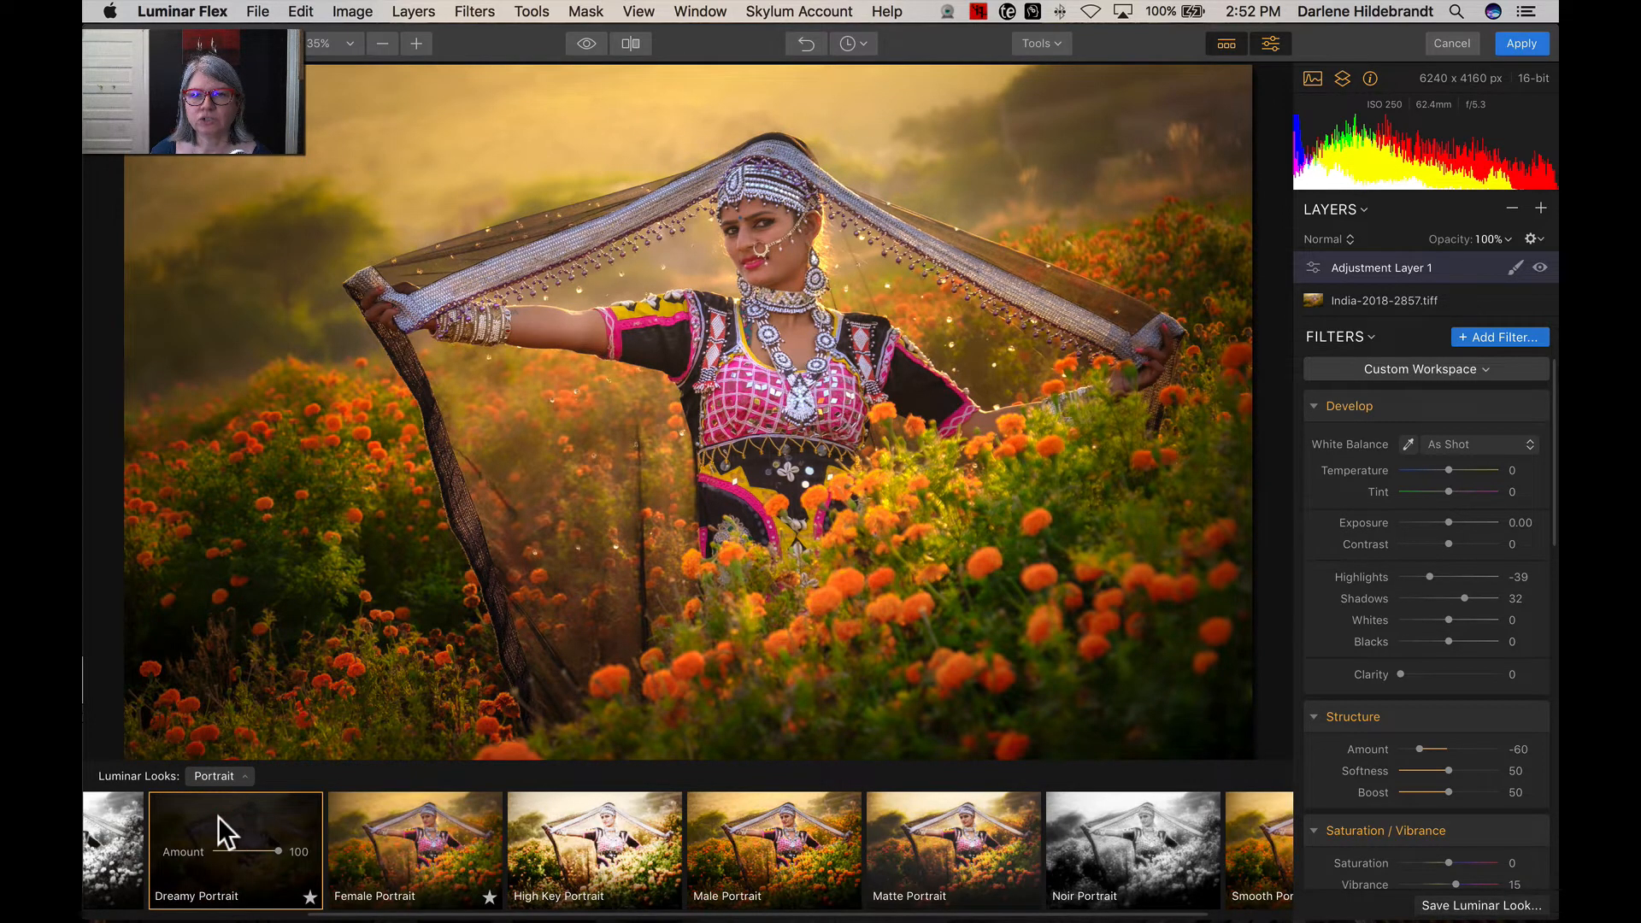
left_click(381, 812)
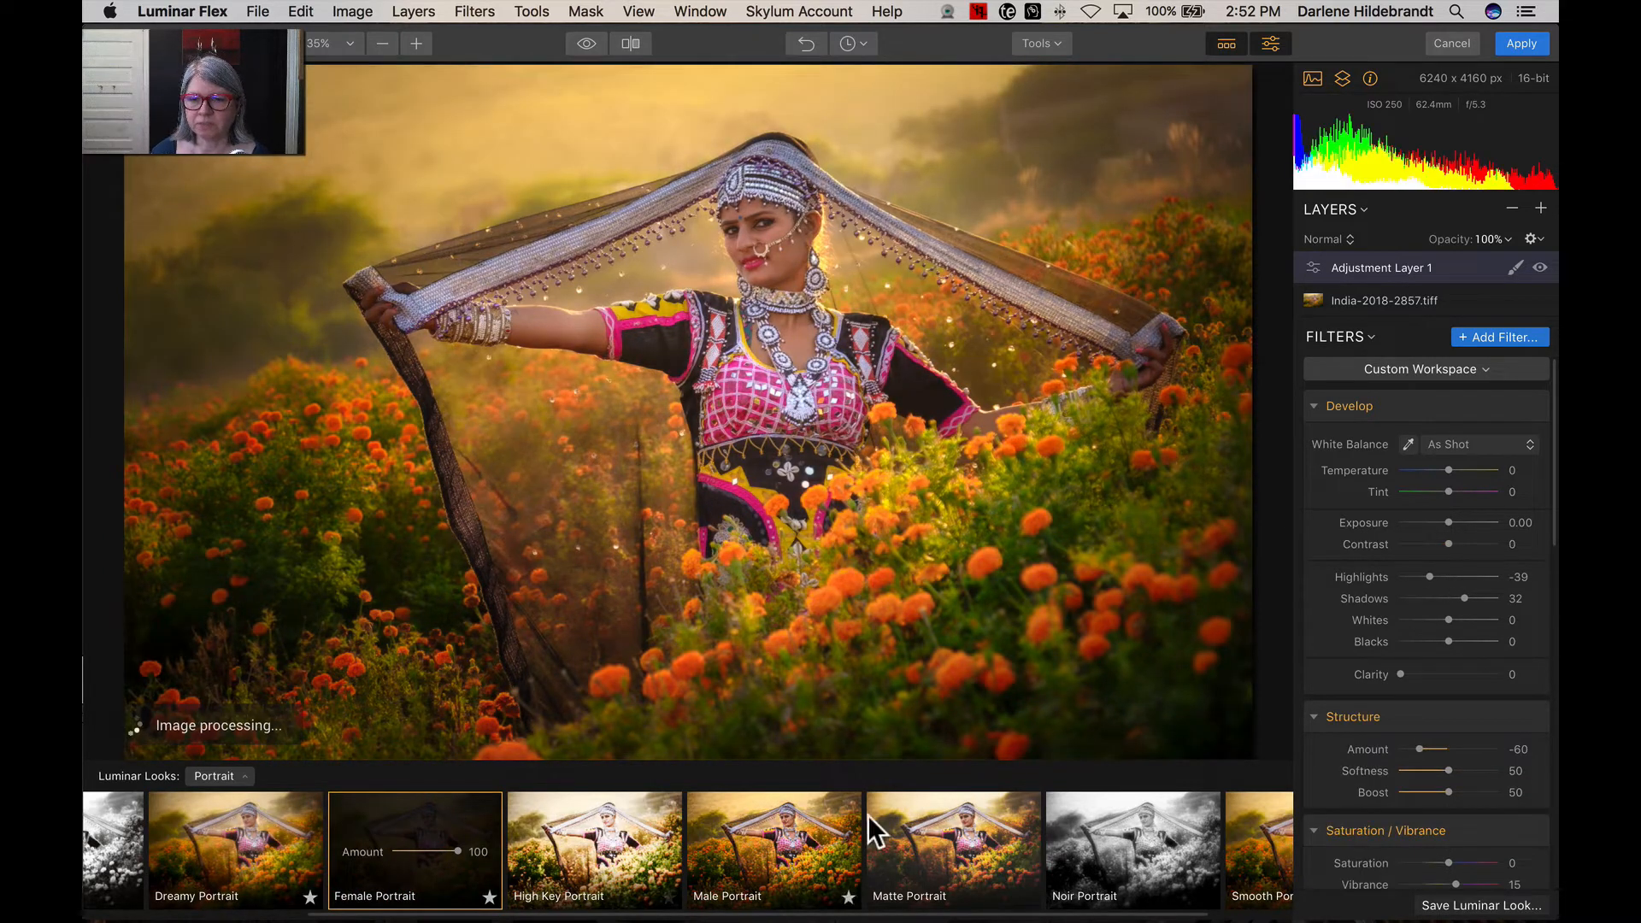
left_click(895, 808)
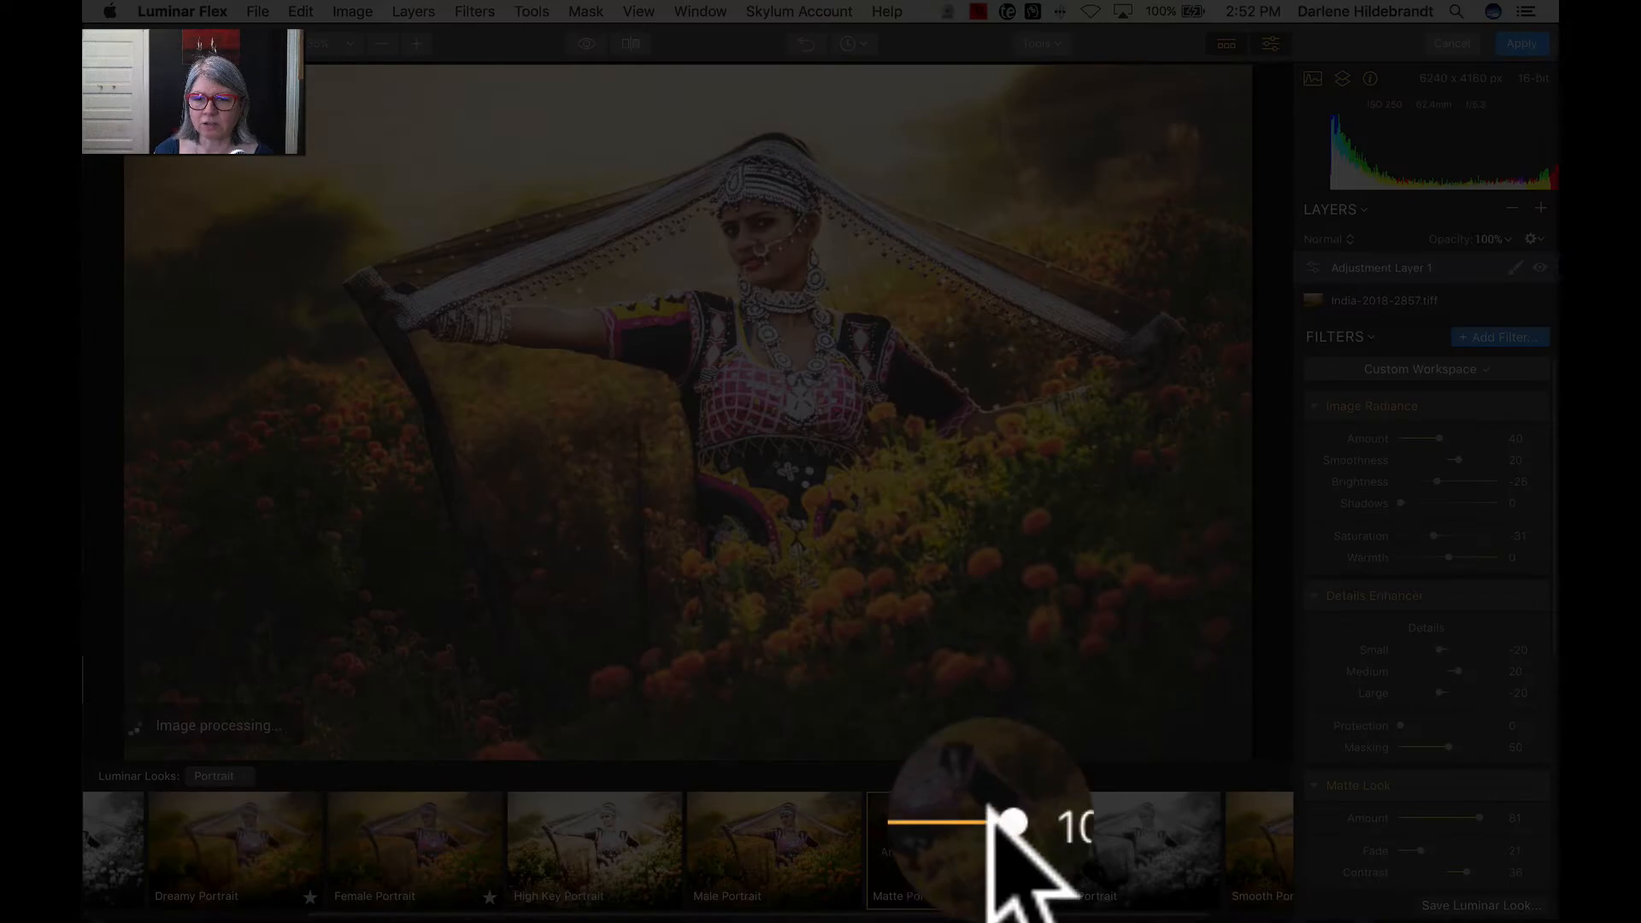
mouse_move(994, 851)
left_mouse_down()
mouse_move(943, 851)
mouse_move(1015, 853)
left_mouse_up()
left_click(1114, 824)
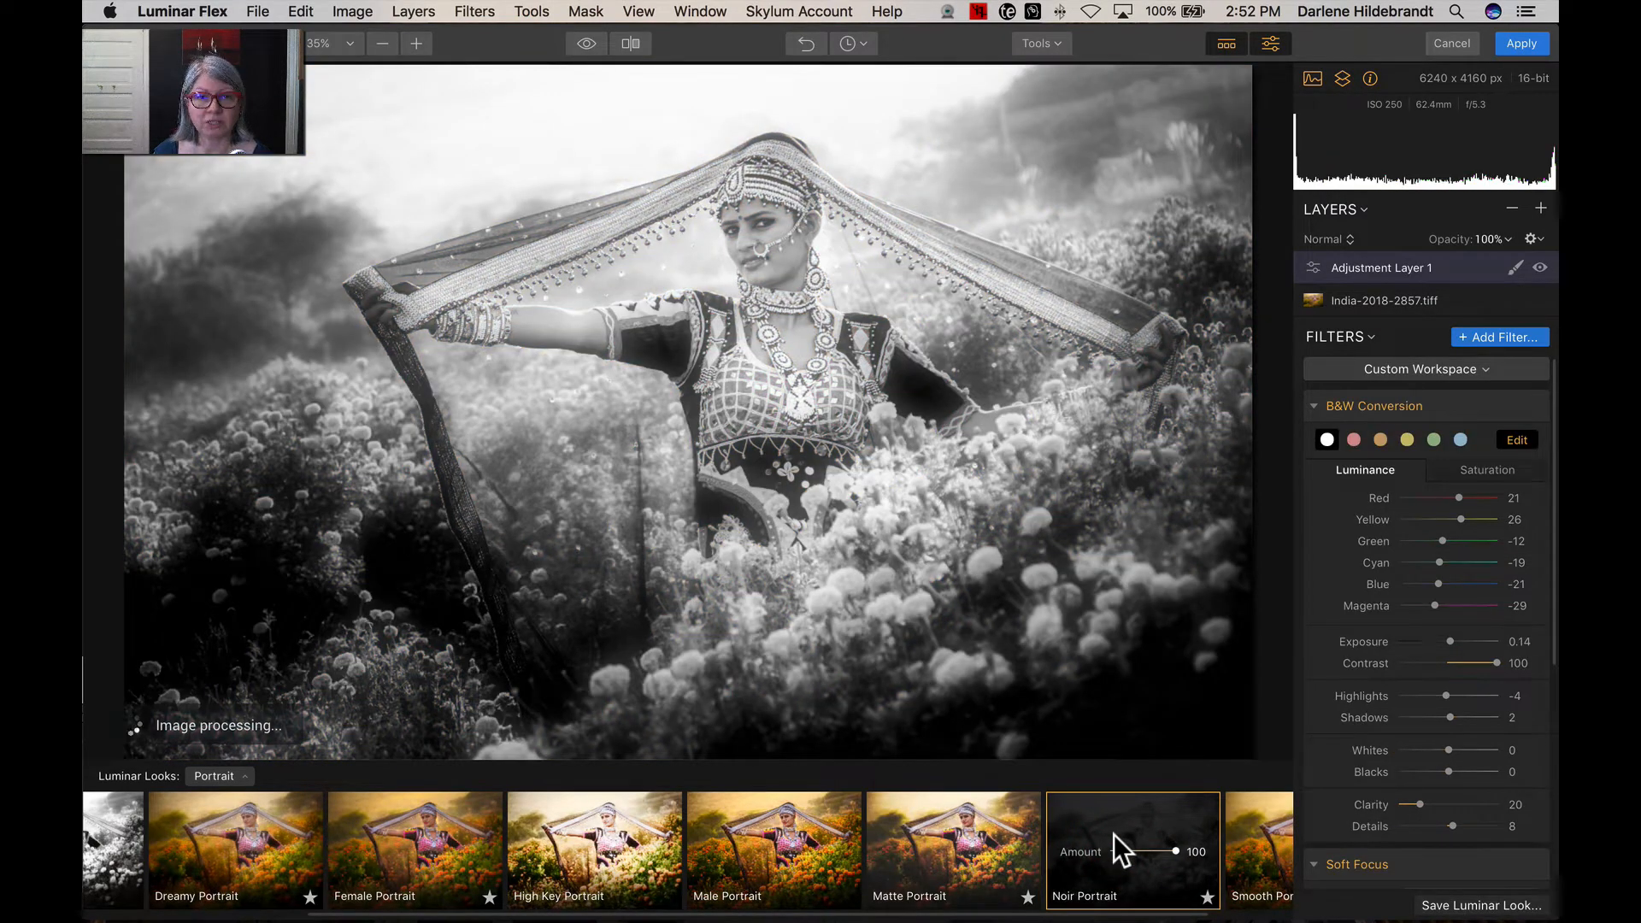
scroll(1115, 838, "right", 3)
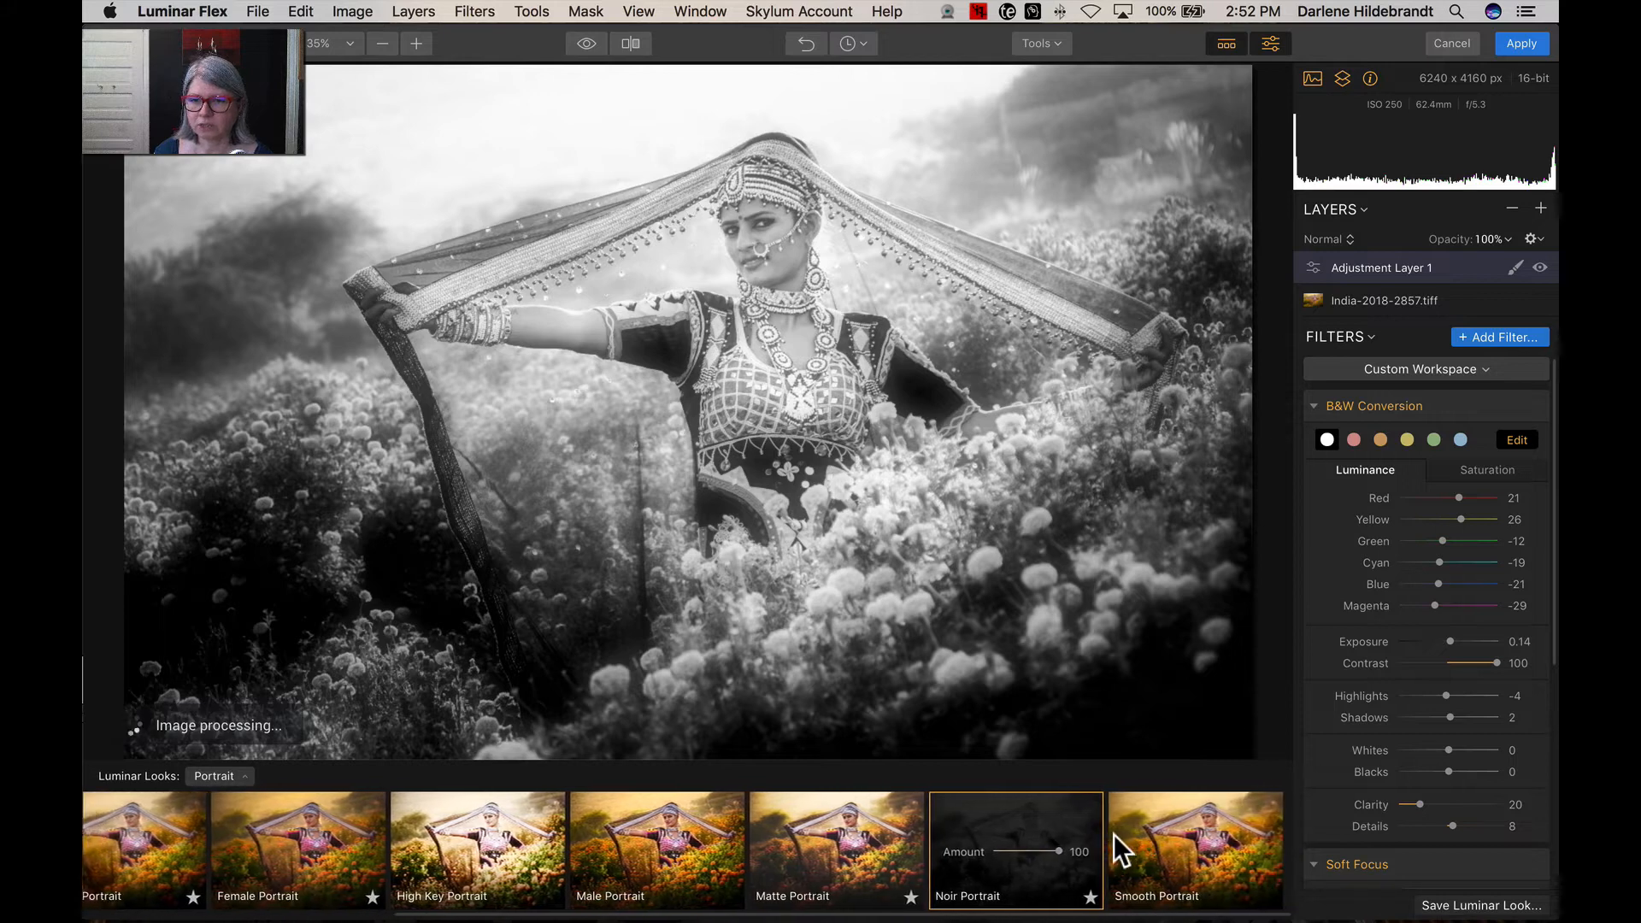
left_click(1188, 809)
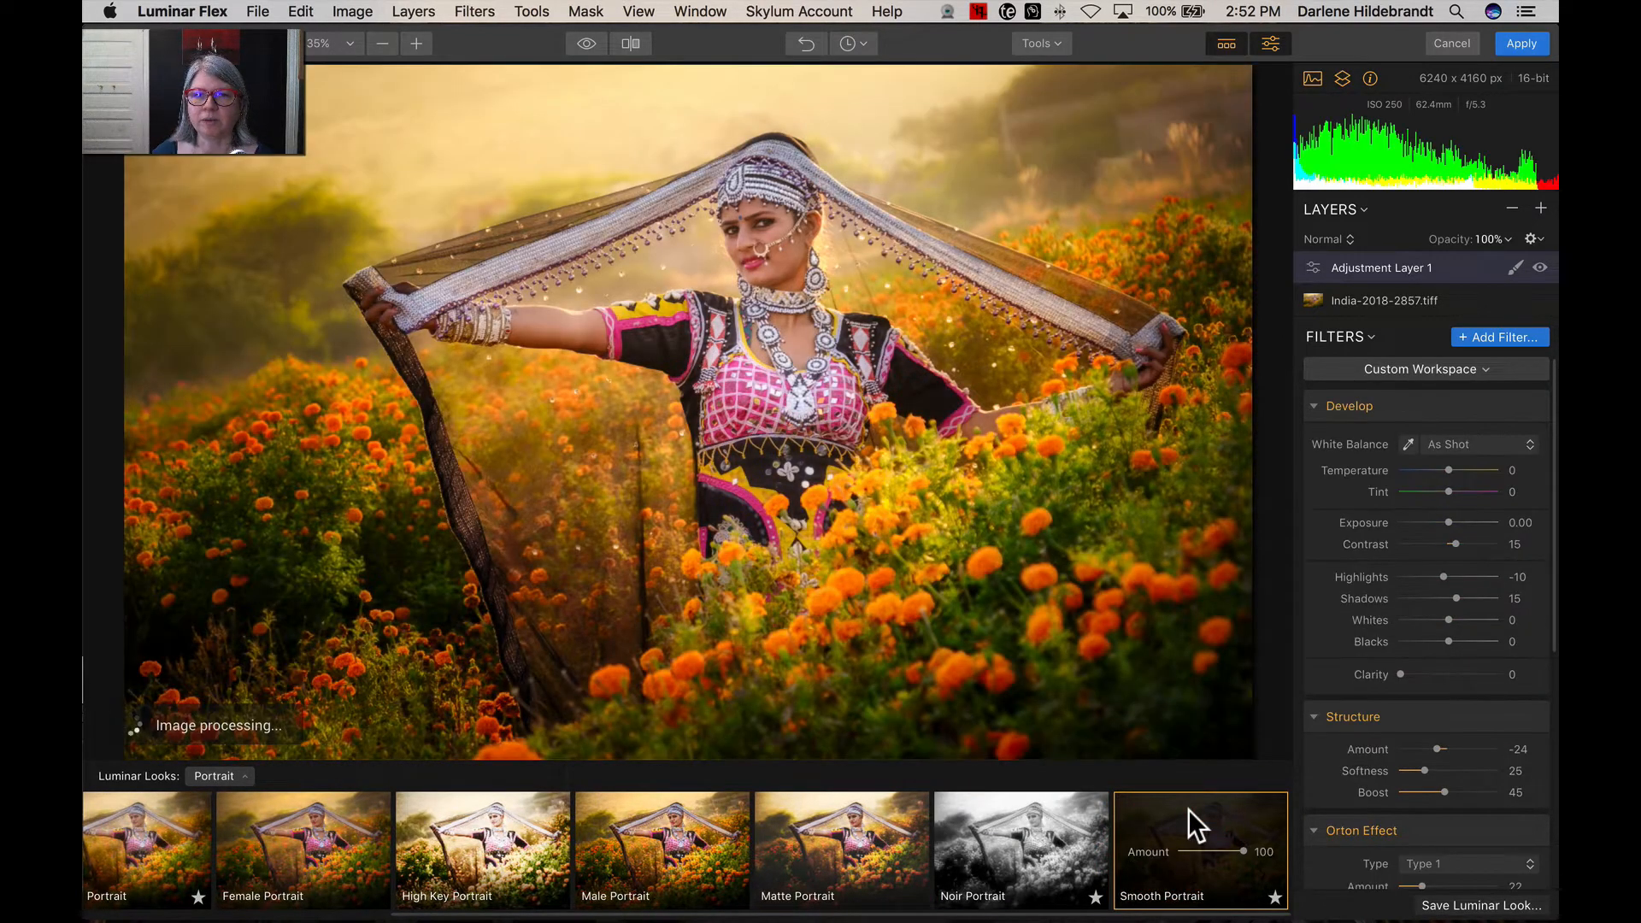
left_click(314, 822)
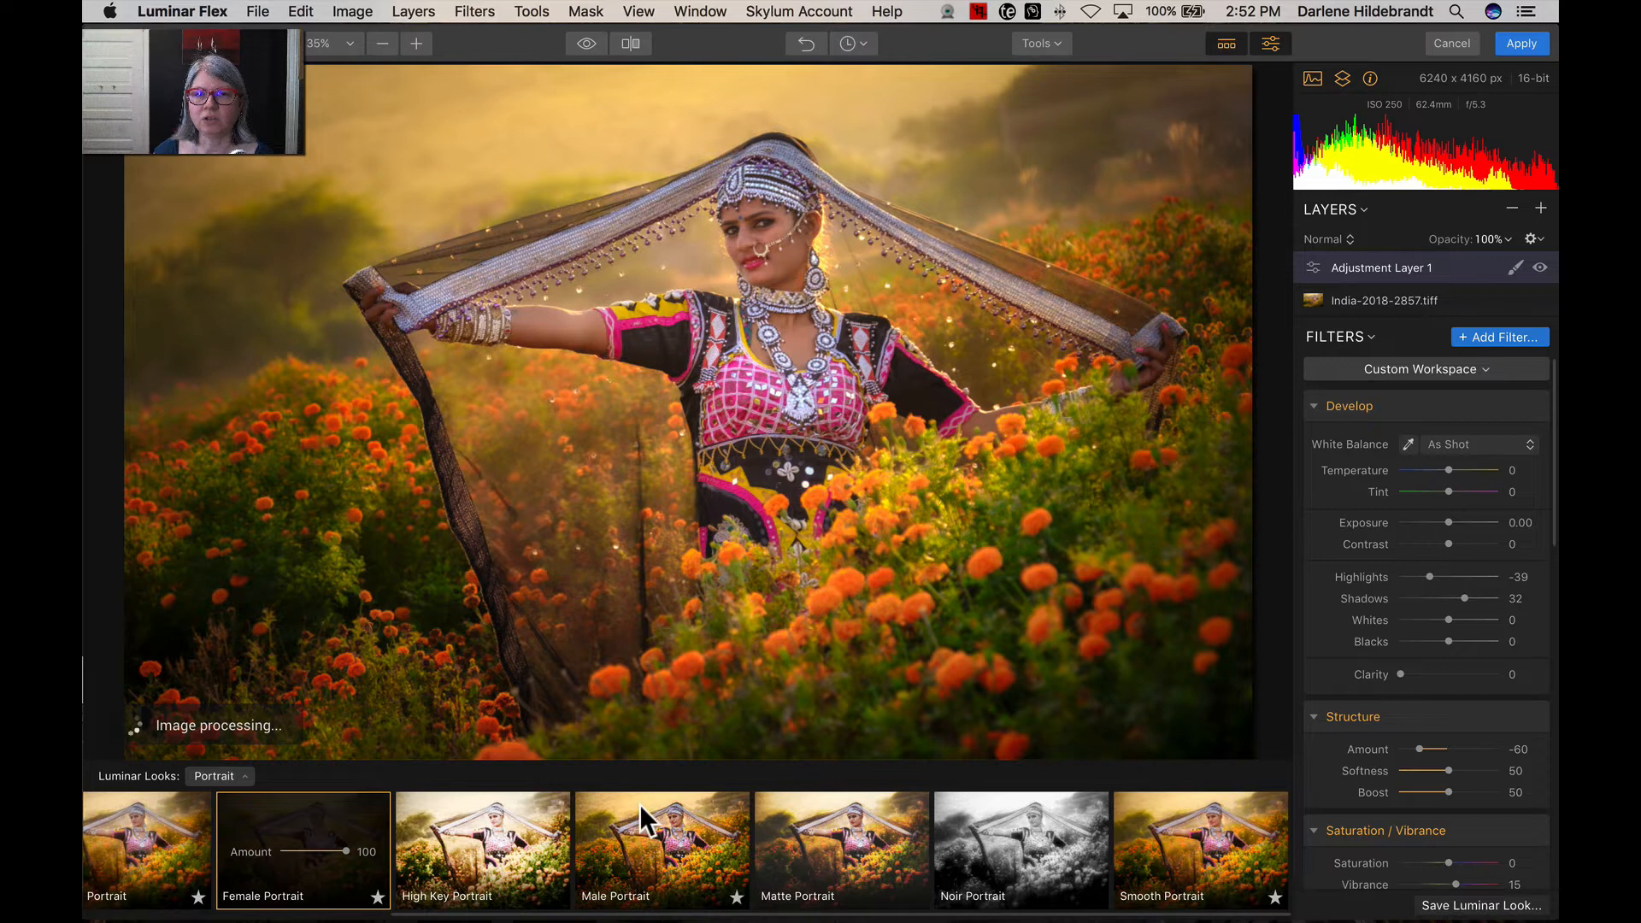
Apply the Smooth Portrait look to the adjustment layer with its Amount set to 72.
left_click(1171, 812)
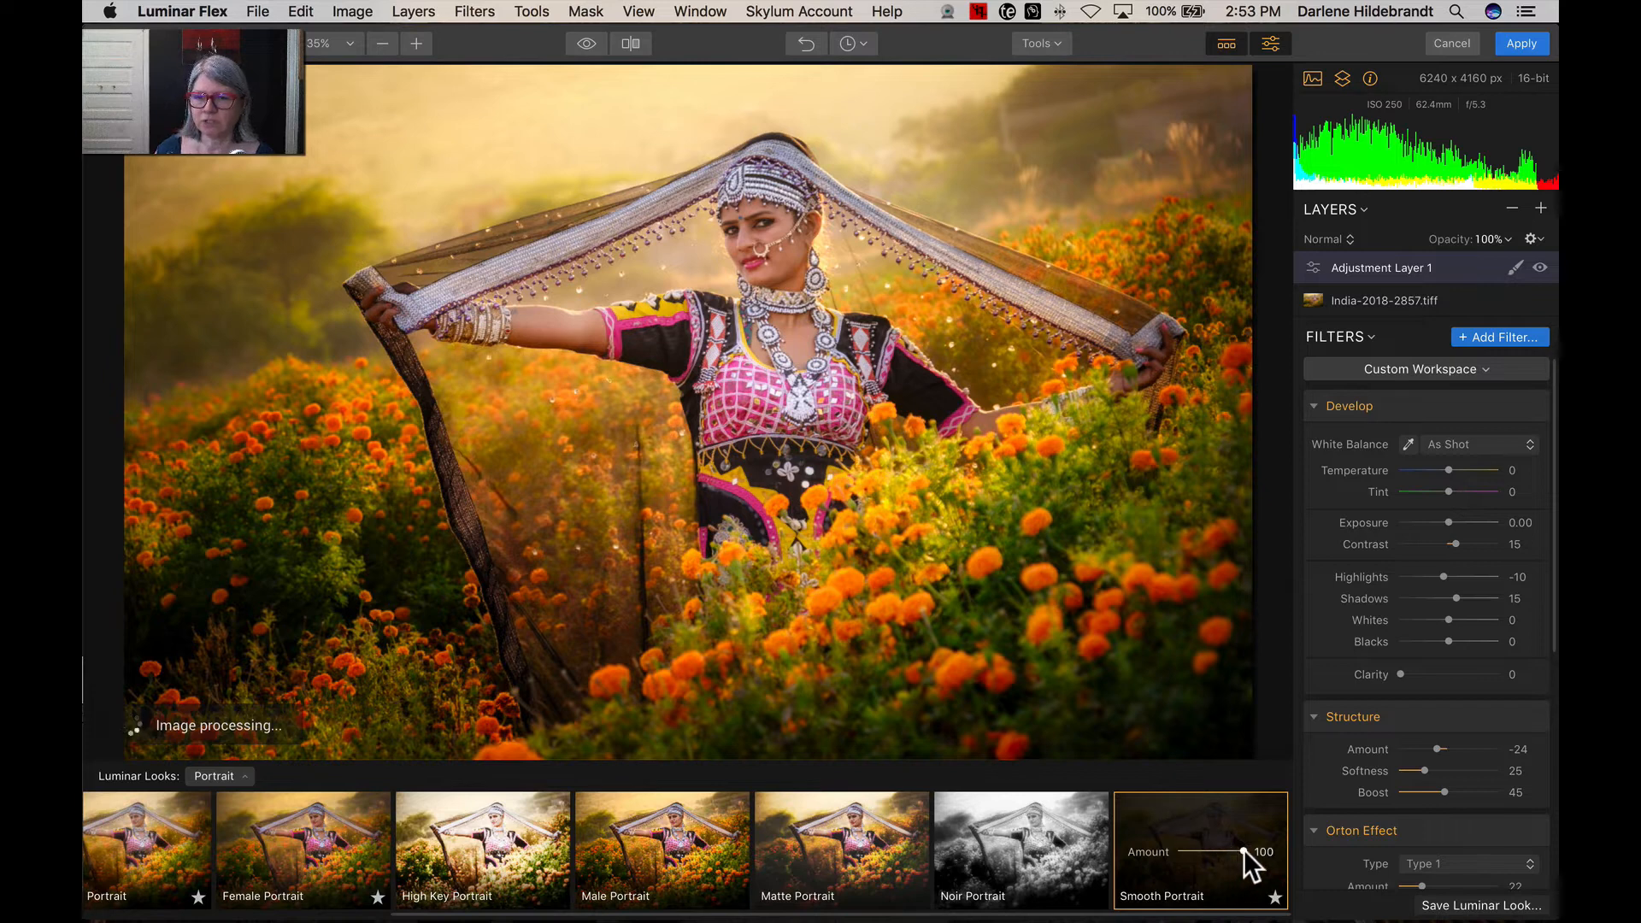
mouse_move(1244, 849)
left_mouse_down()
mouse_move(1150, 851)
mouse_move(1313, 848)
mouse_move(1135, 853)
mouse_move(1252, 852)
mouse_move(1225, 852)
left_mouse_up()
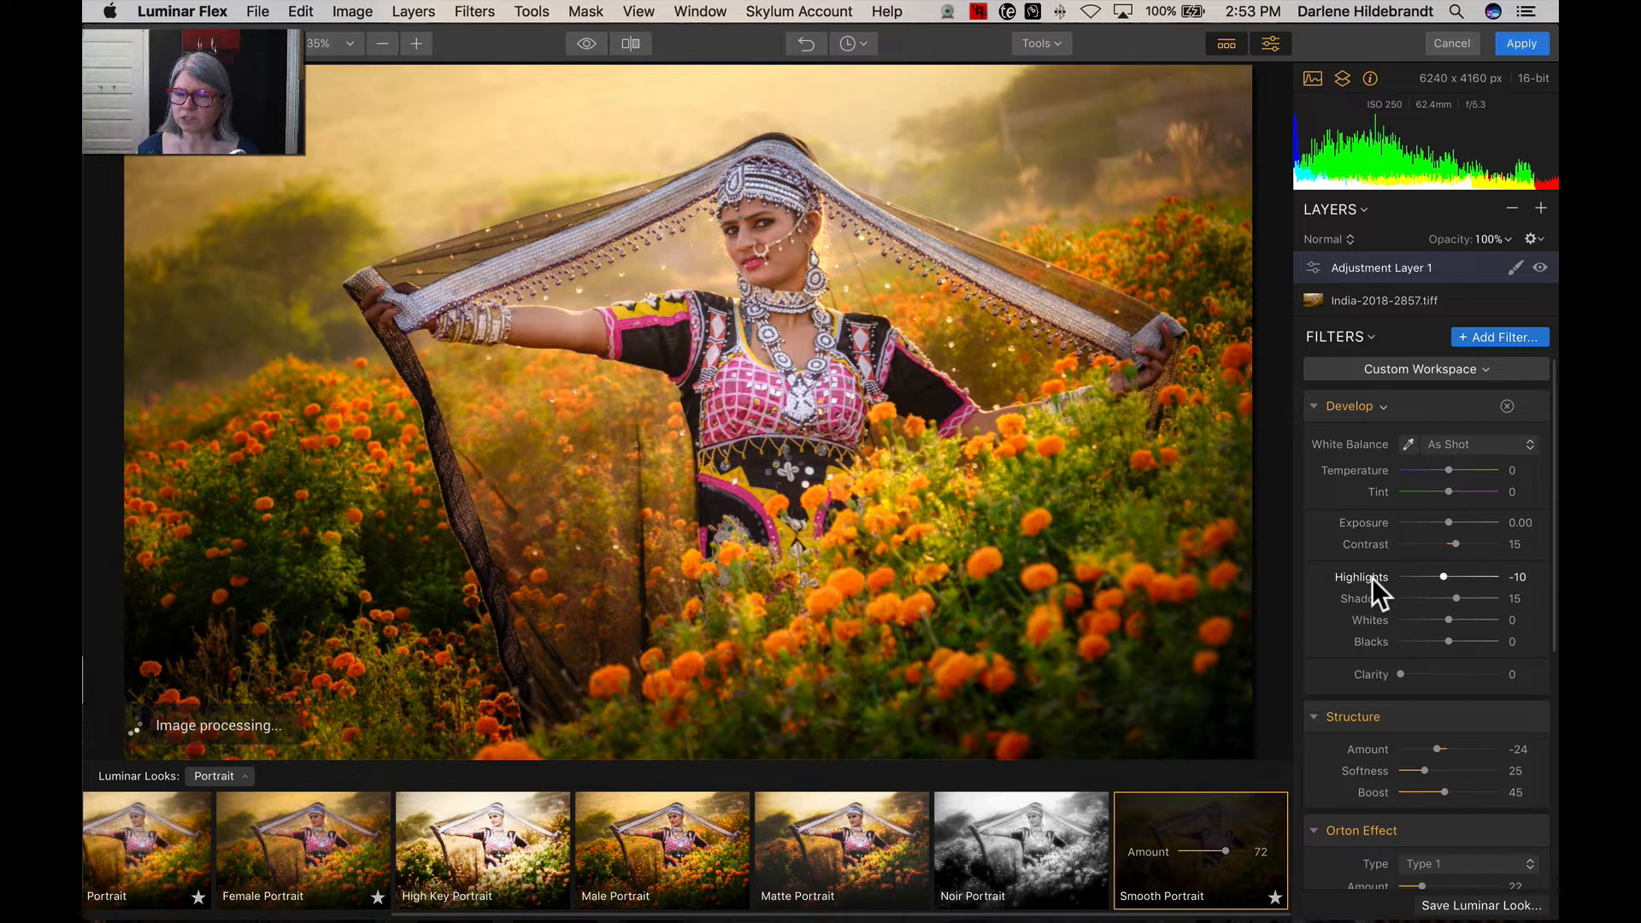
scroll(1372, 578, "down", 2)
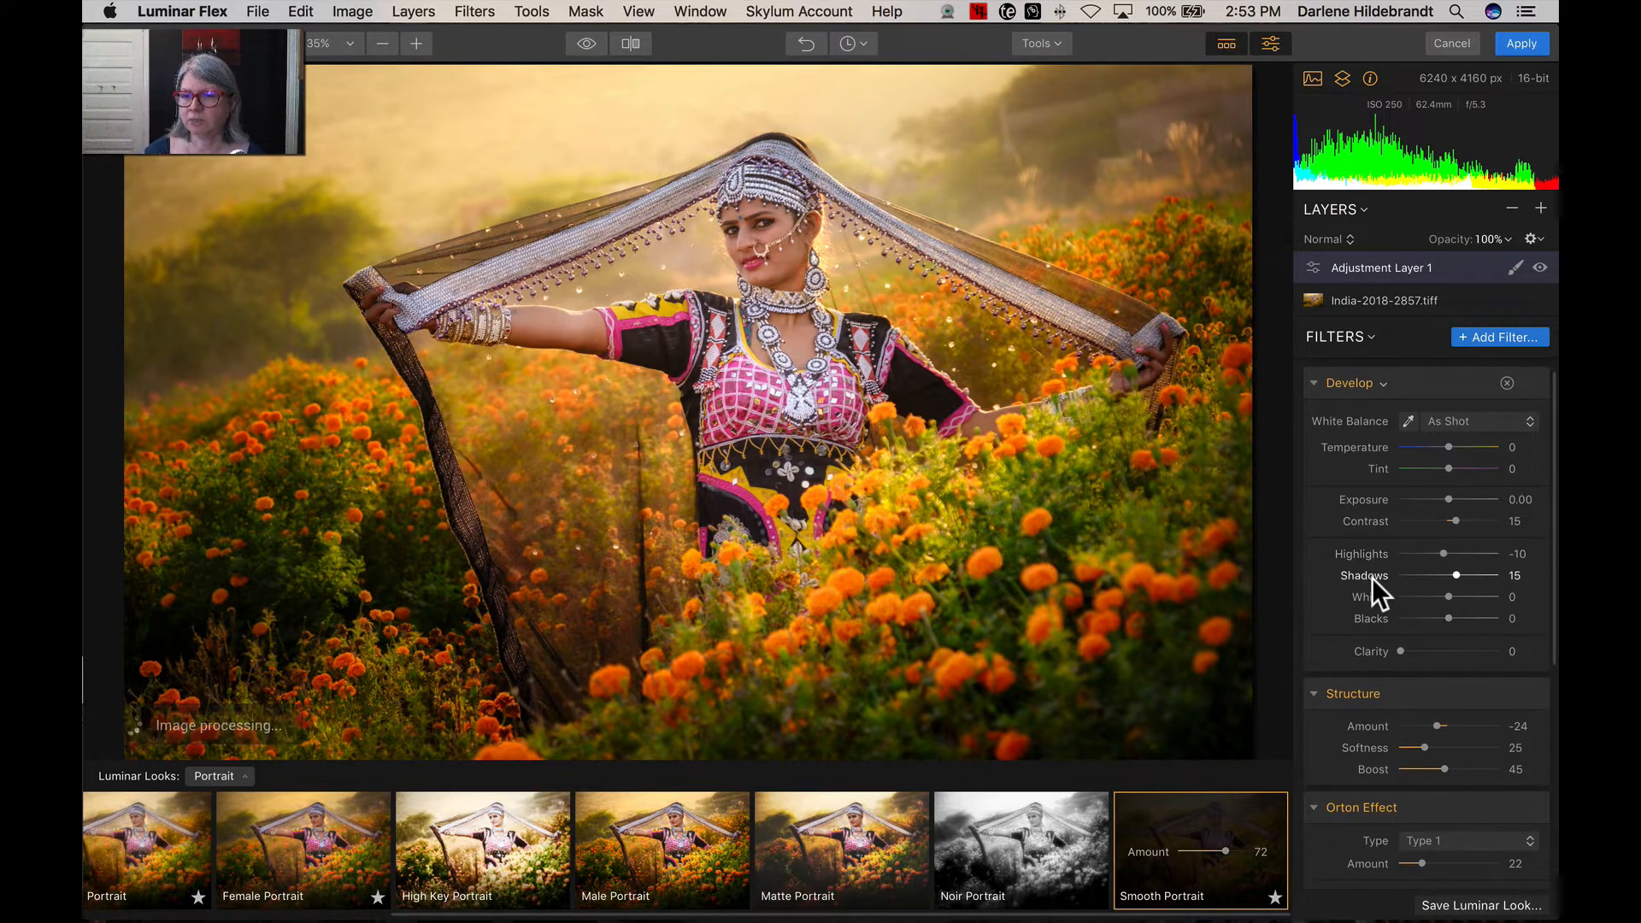
Set the Orton Effect's Amount to 15 and Contrast to 21, and set the Vignette's Amount to -19.
scroll(1372, 578, "down", 10)
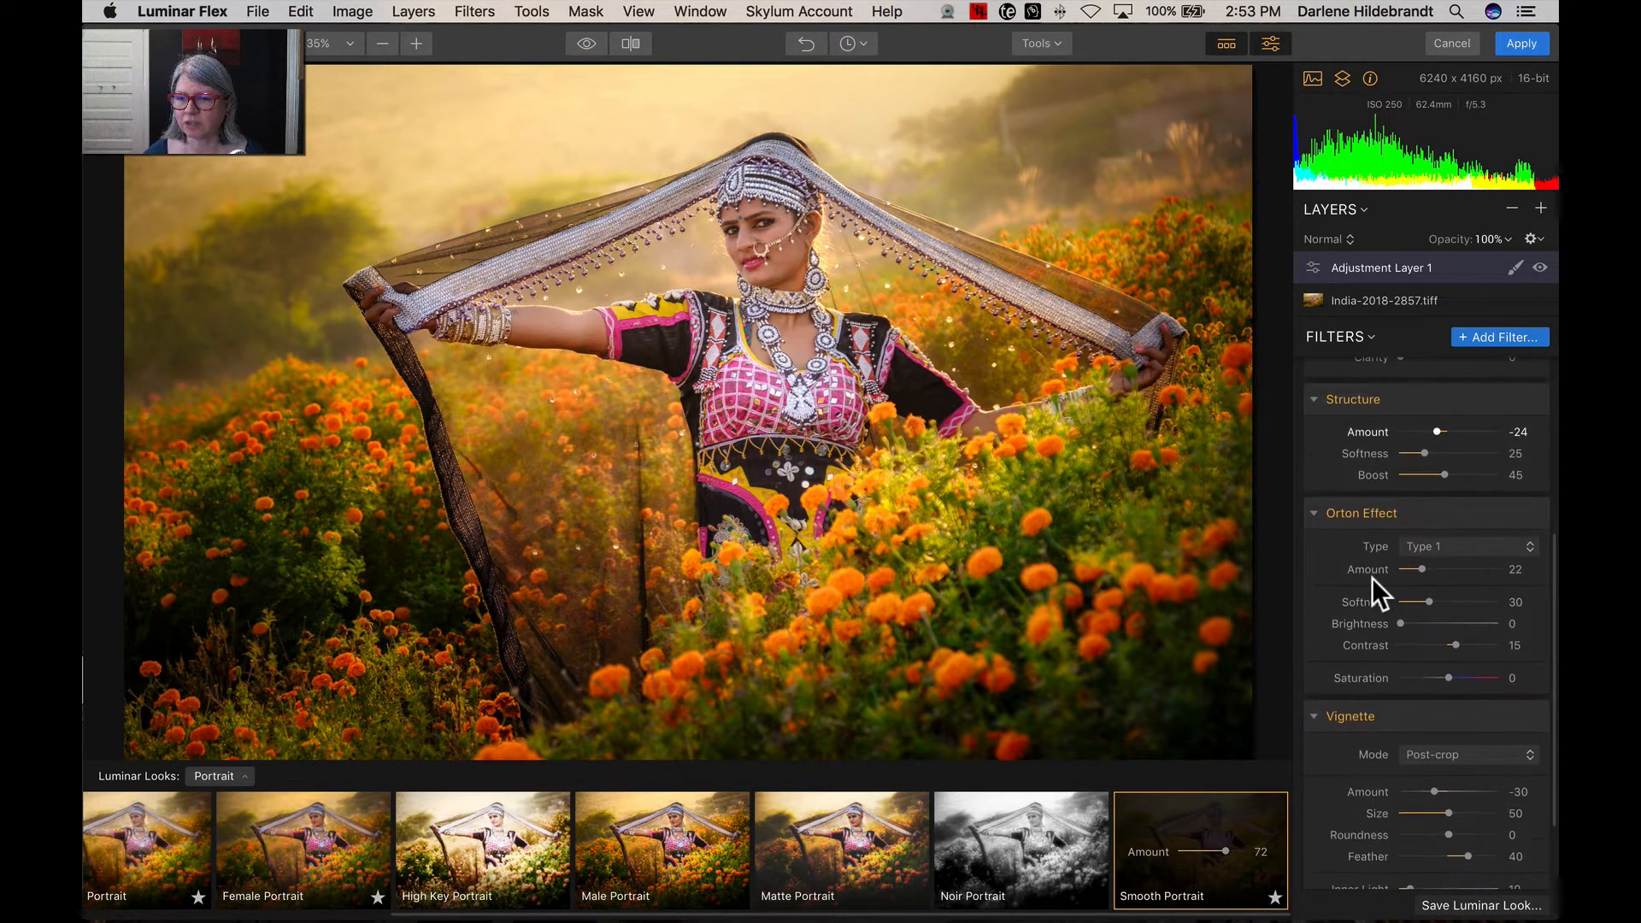
scroll(1372, 577, "down", 4)
scroll(1372, 578, "up", 6)
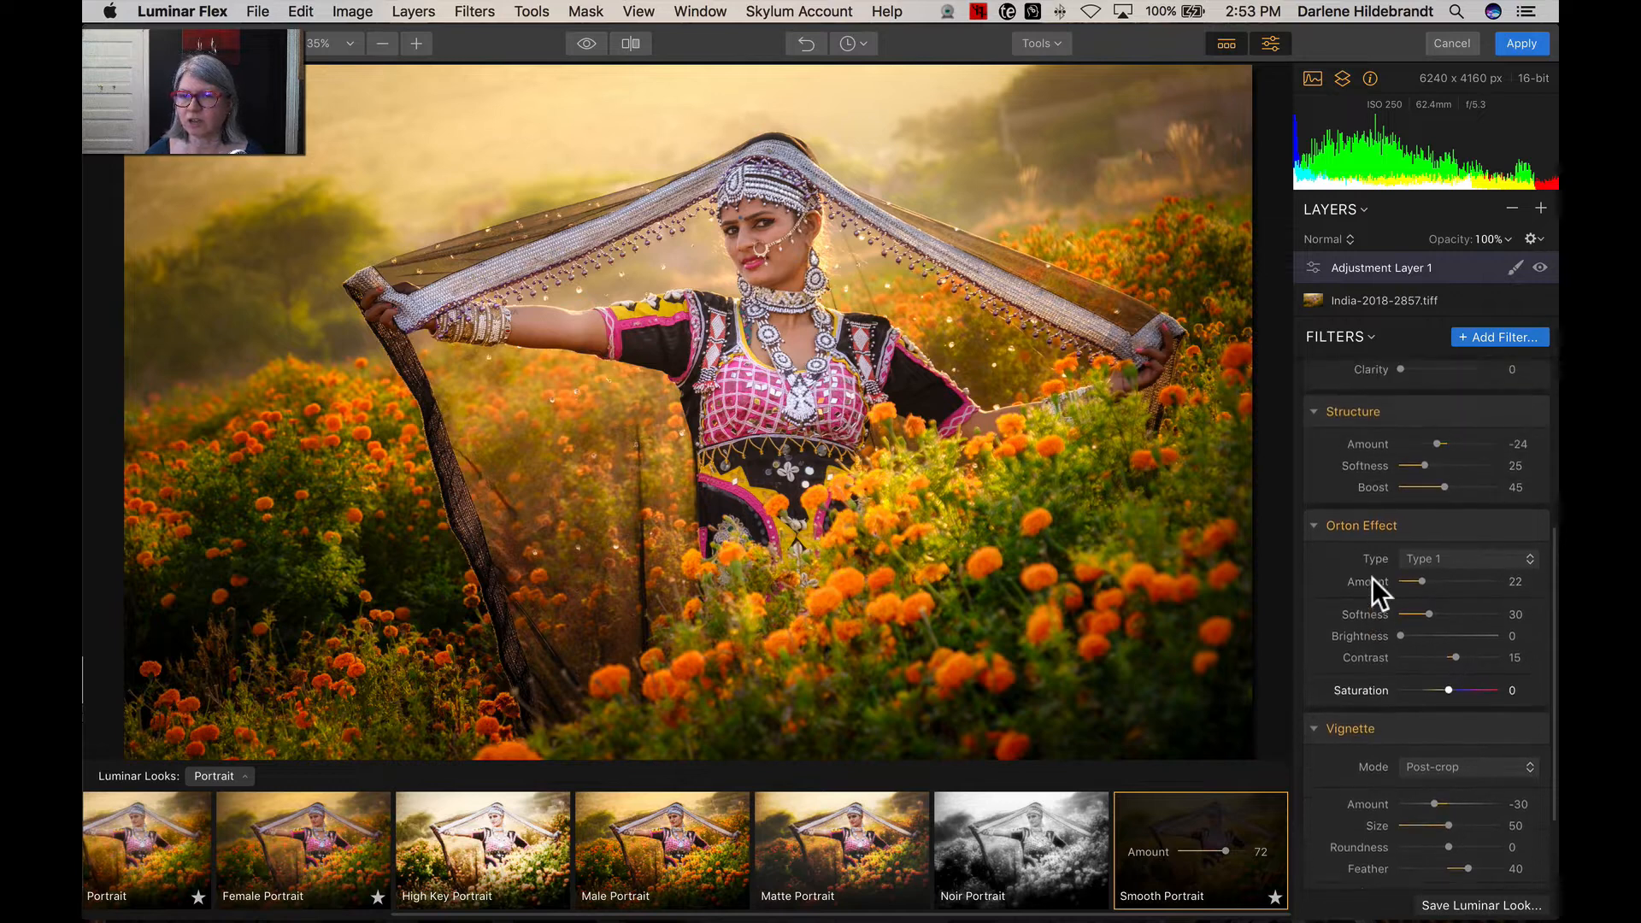
scroll(1372, 578, "up", 9)
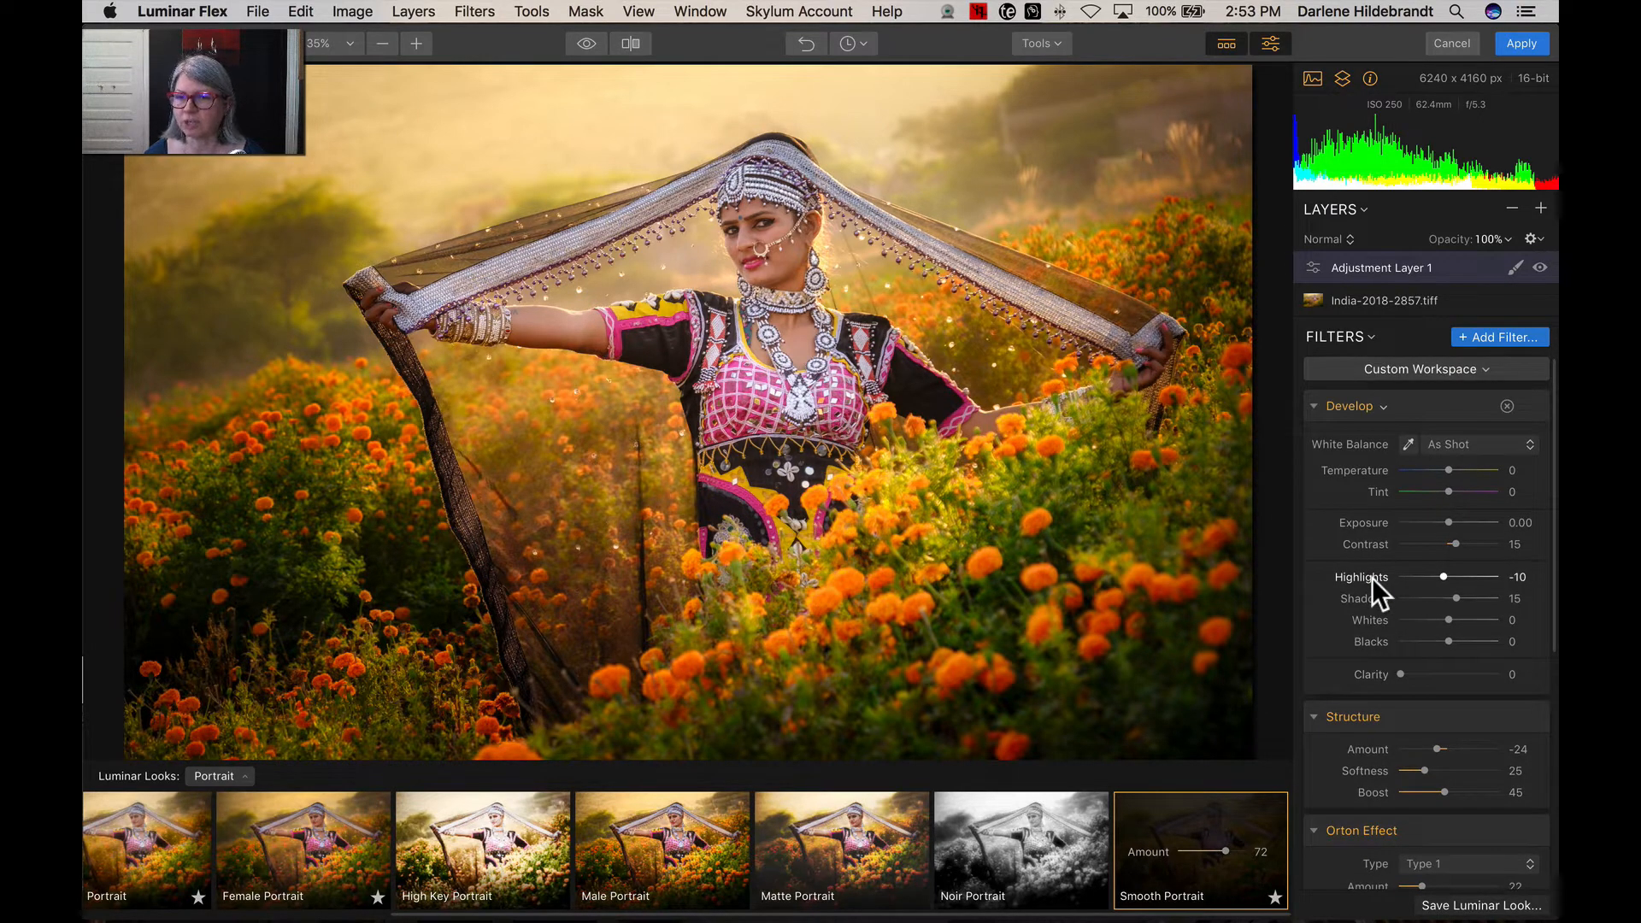
scroll(1372, 578, "down", 4)
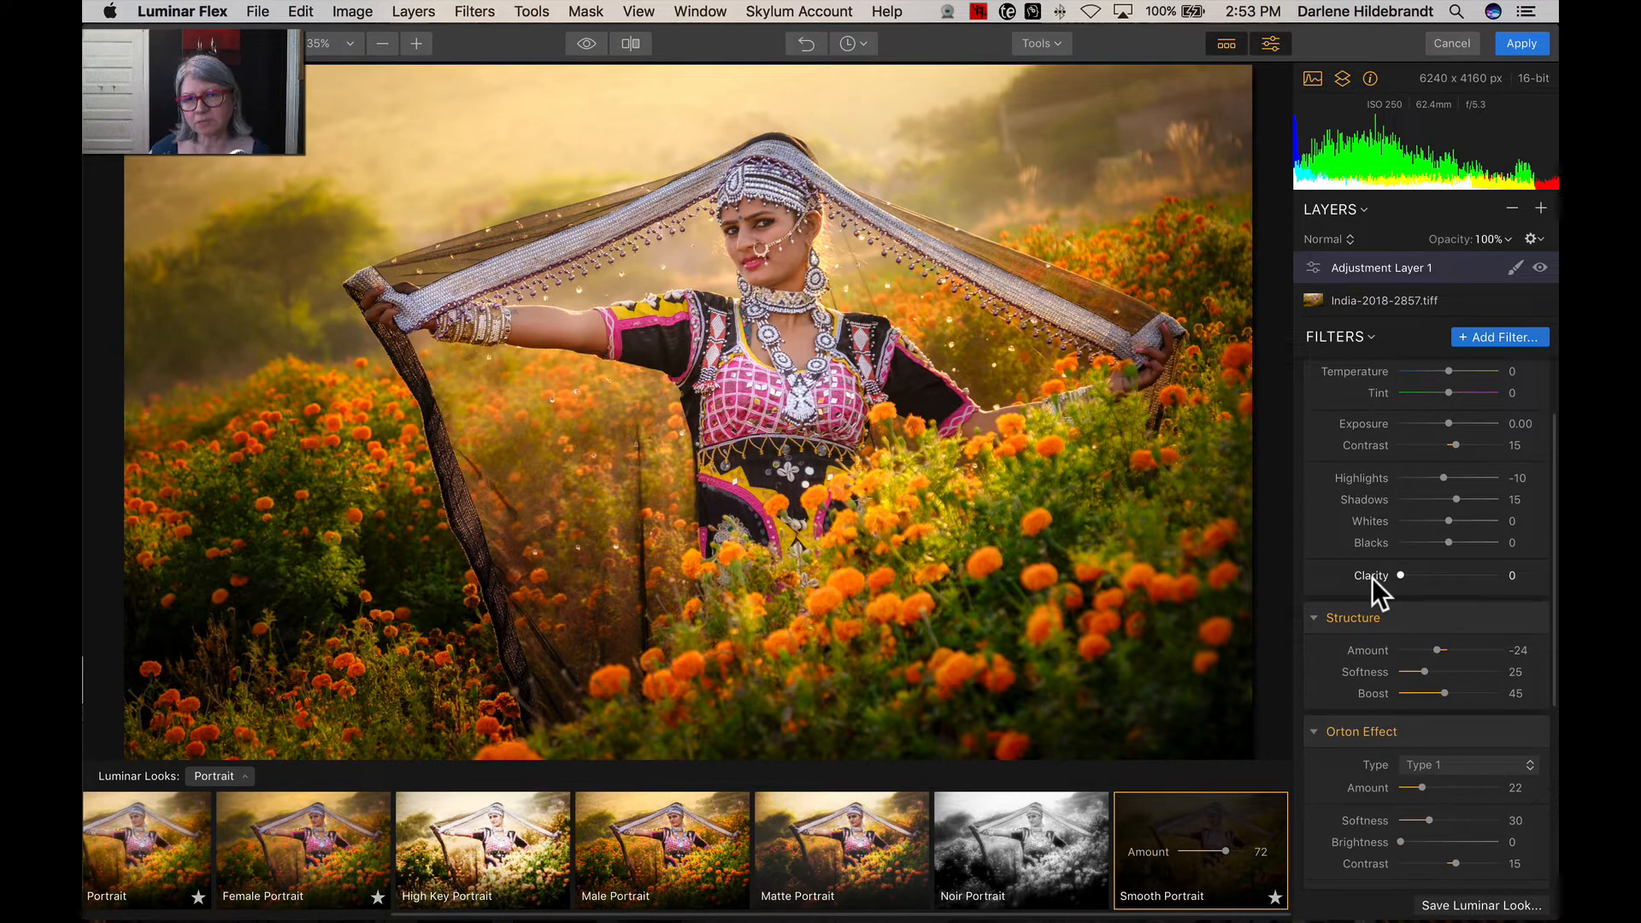
scroll(1372, 578, "down", 5)
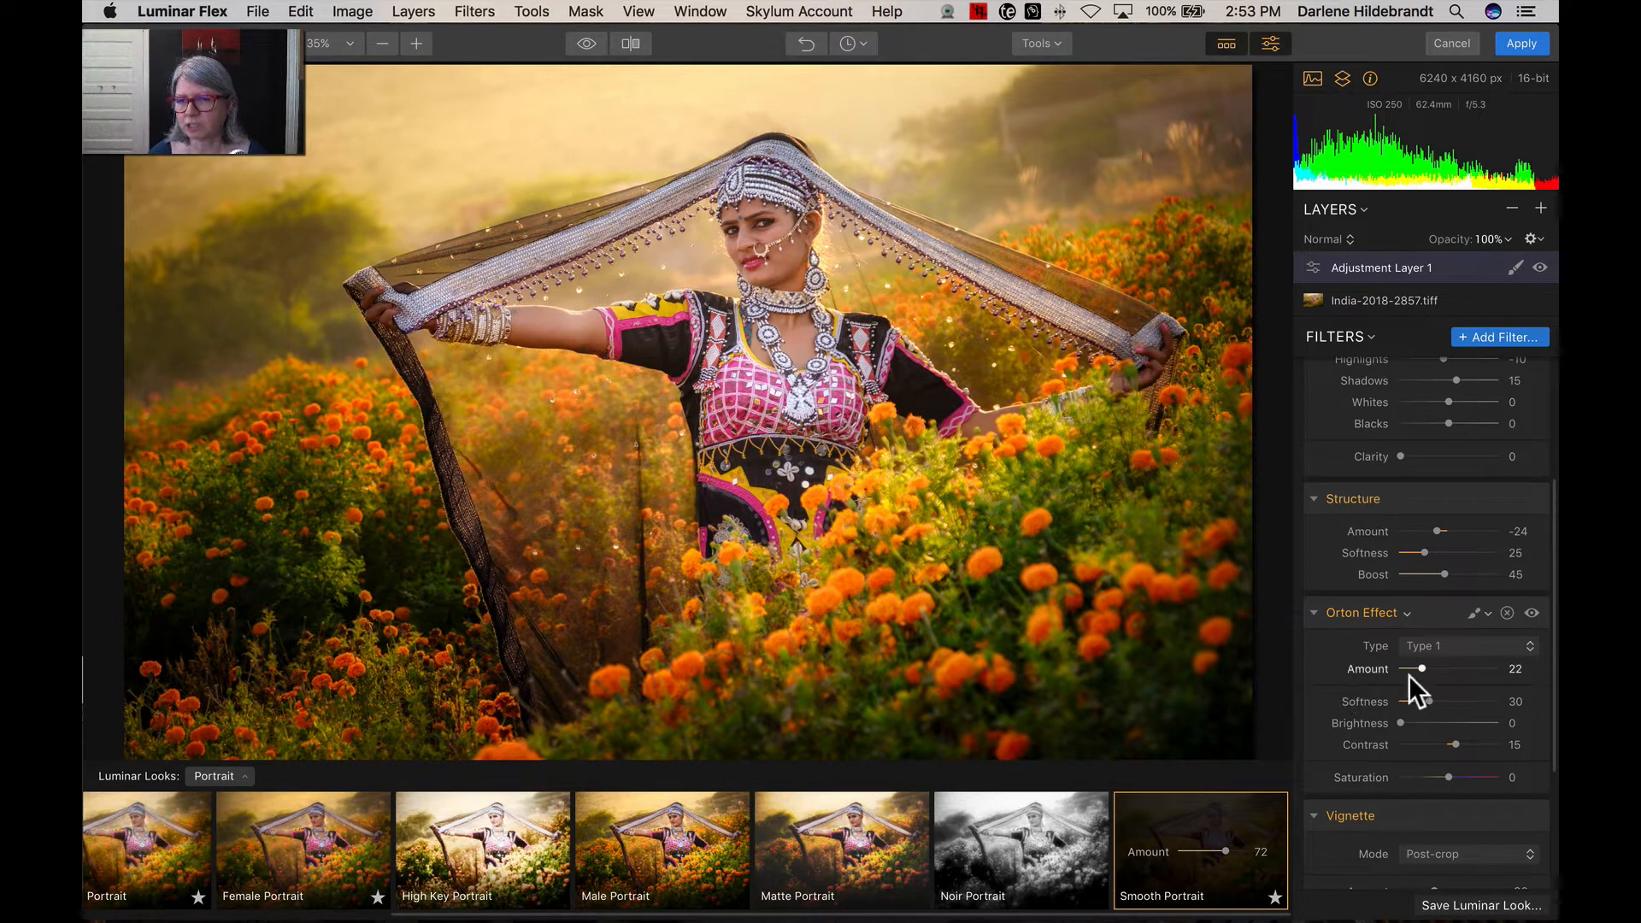
left_click_drag(1422, 670, 1411, 670)
scroll(1407, 740, "down", 2)
scroll(1407, 740, "down", 3)
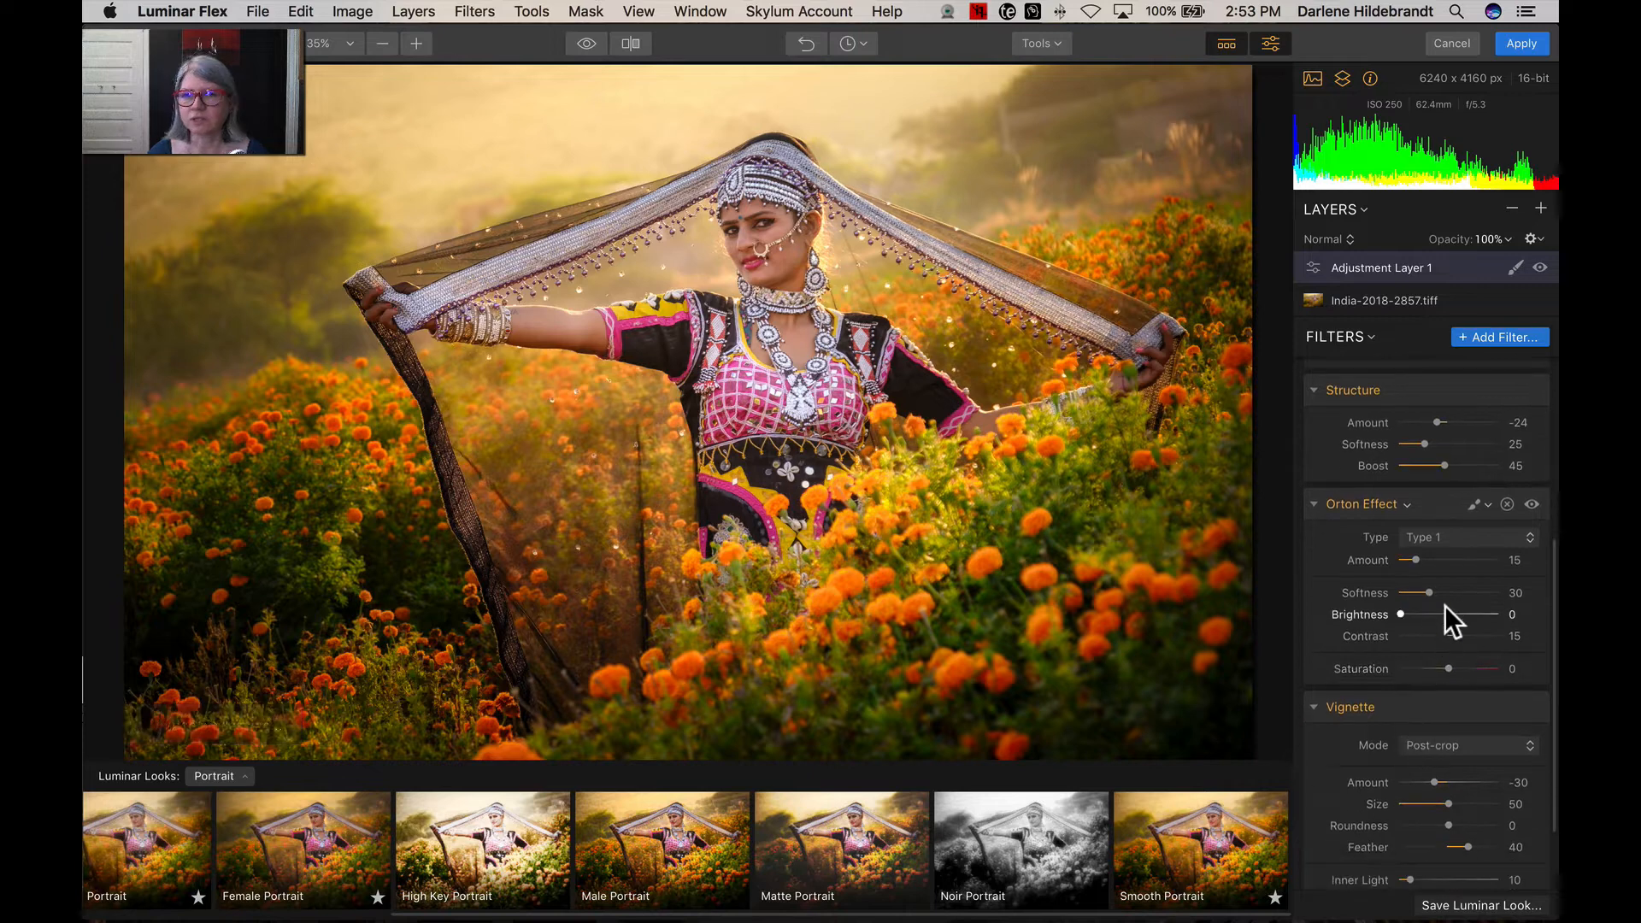
left_click_drag(1451, 634, 1459, 634)
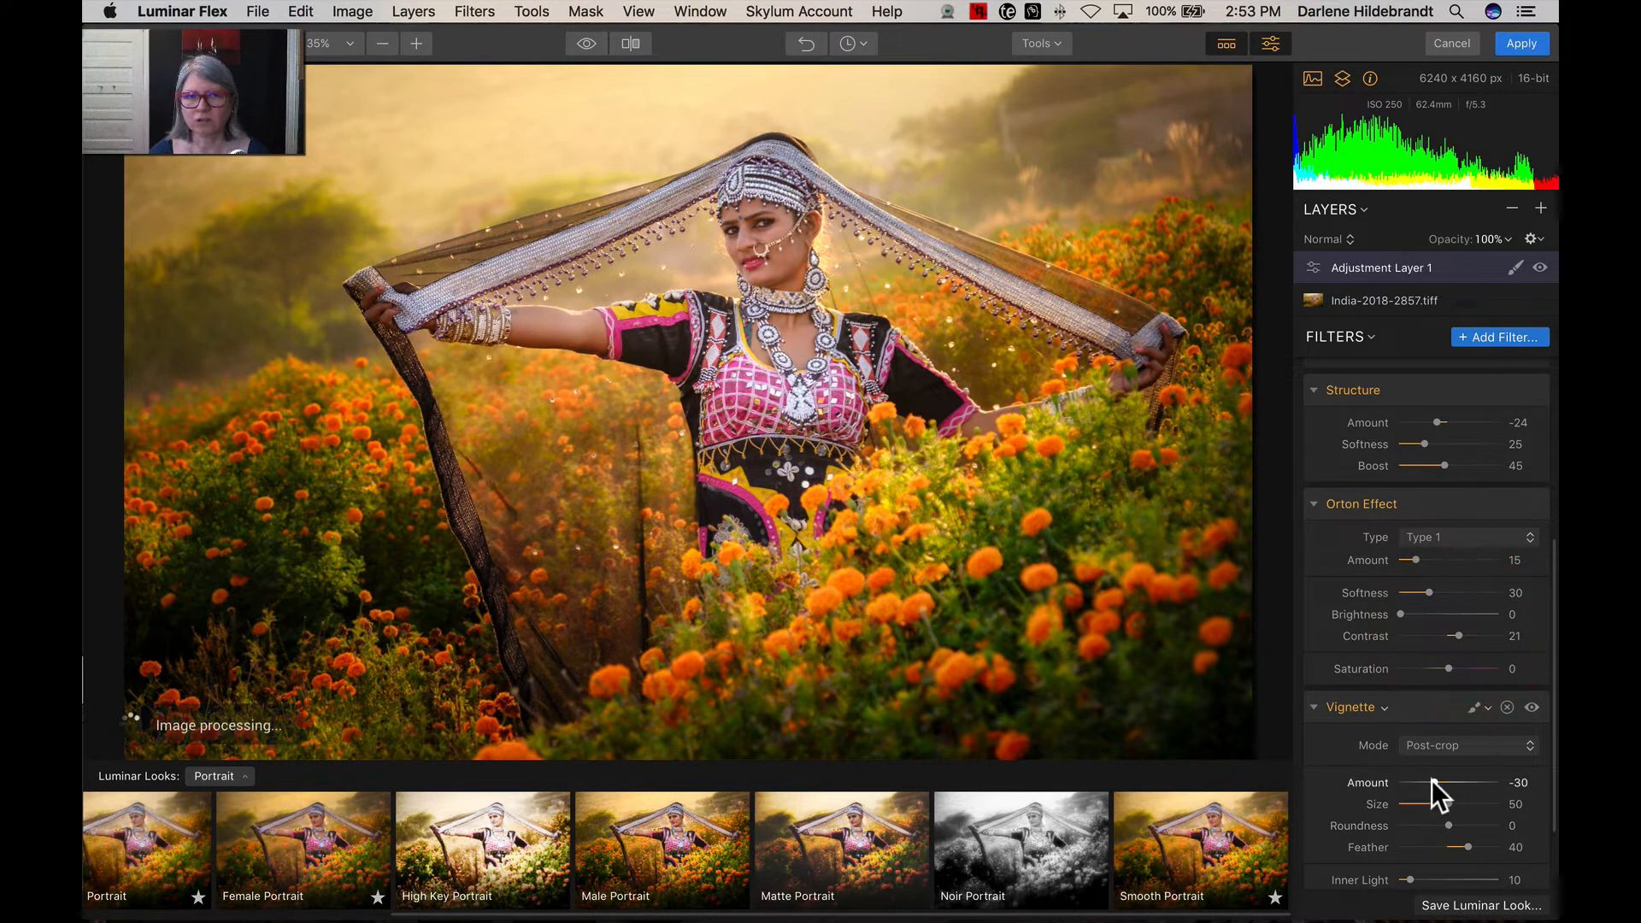
left_click_drag(1432, 781, 1439, 781)
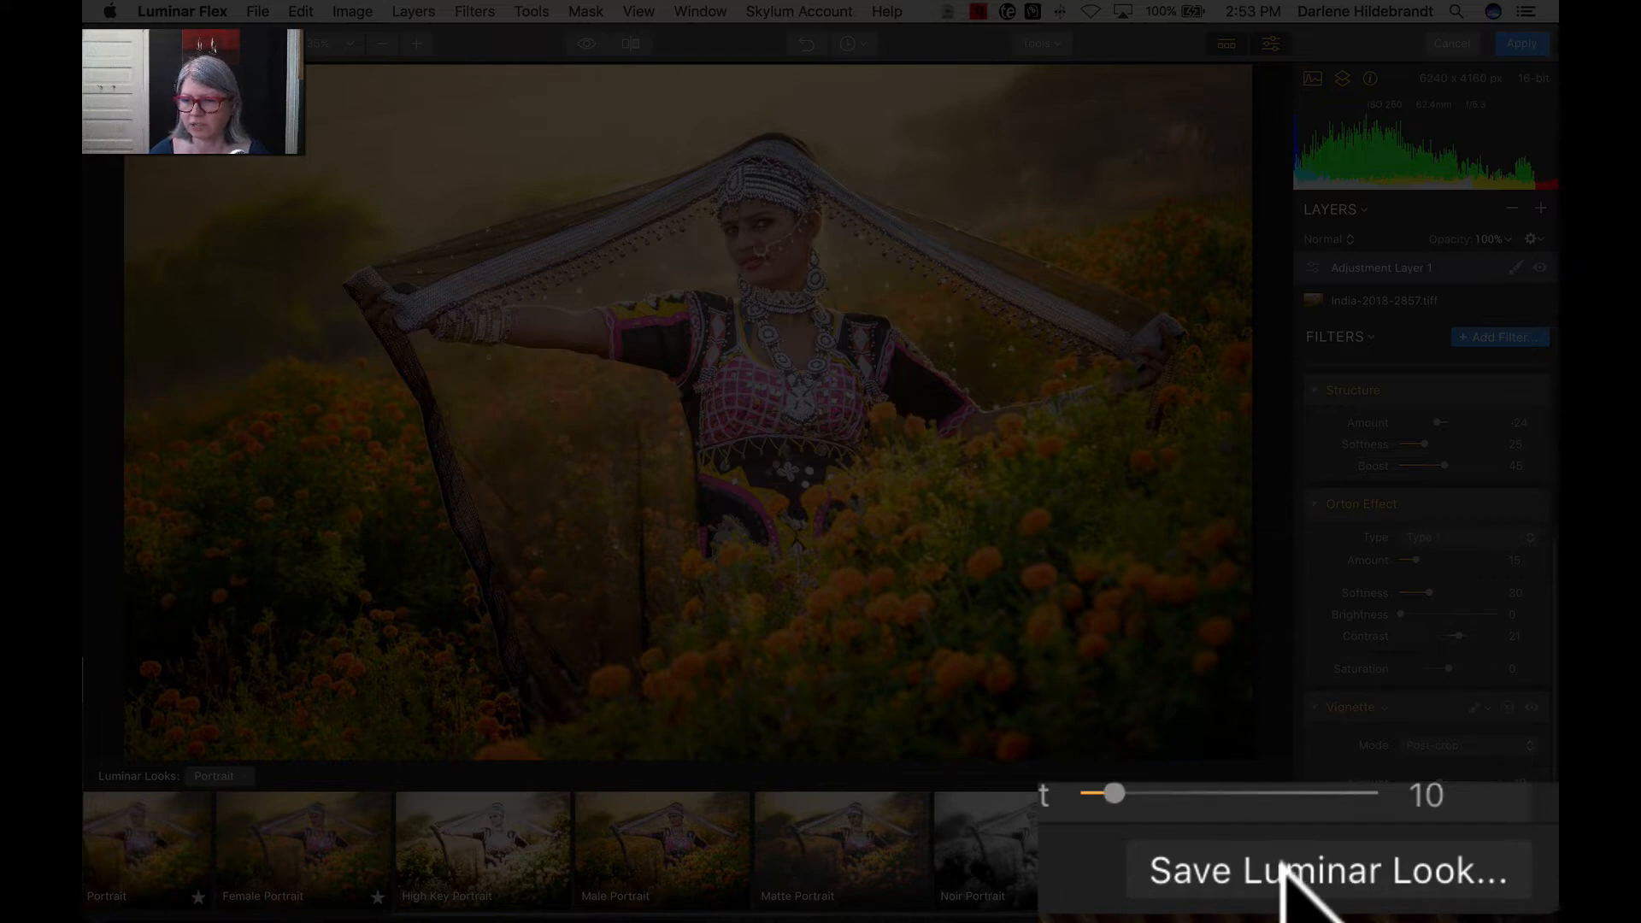
Save the adjusted filters as a Luminar Look named "Smooth portrait - " followed by the photographer's first name.
left_click(1466, 905)
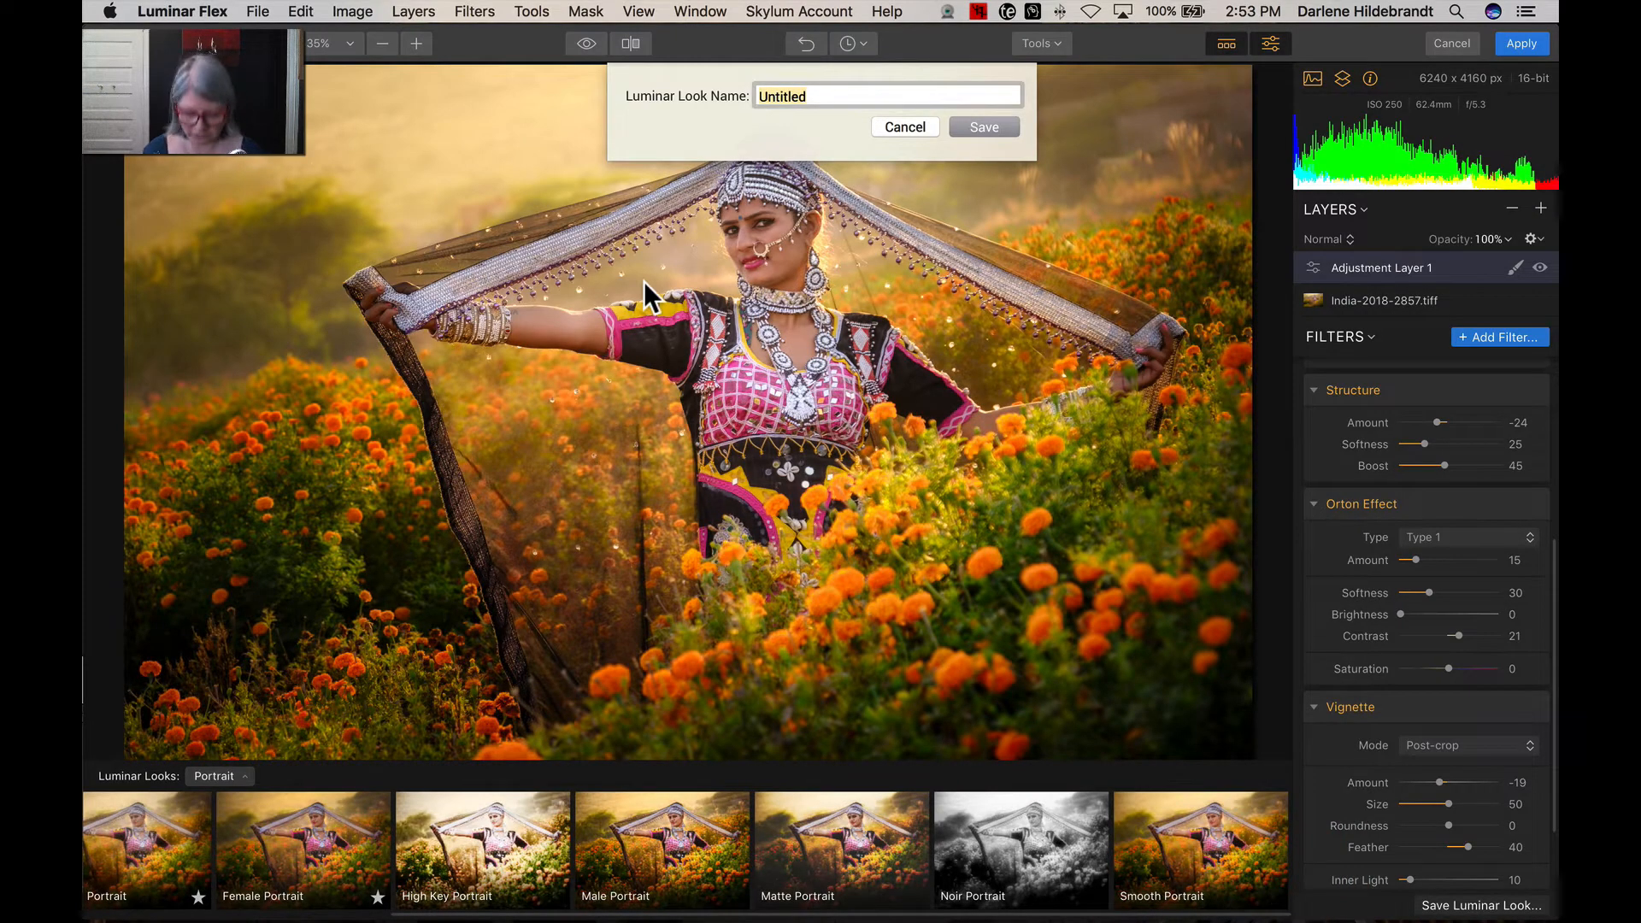
type("S")
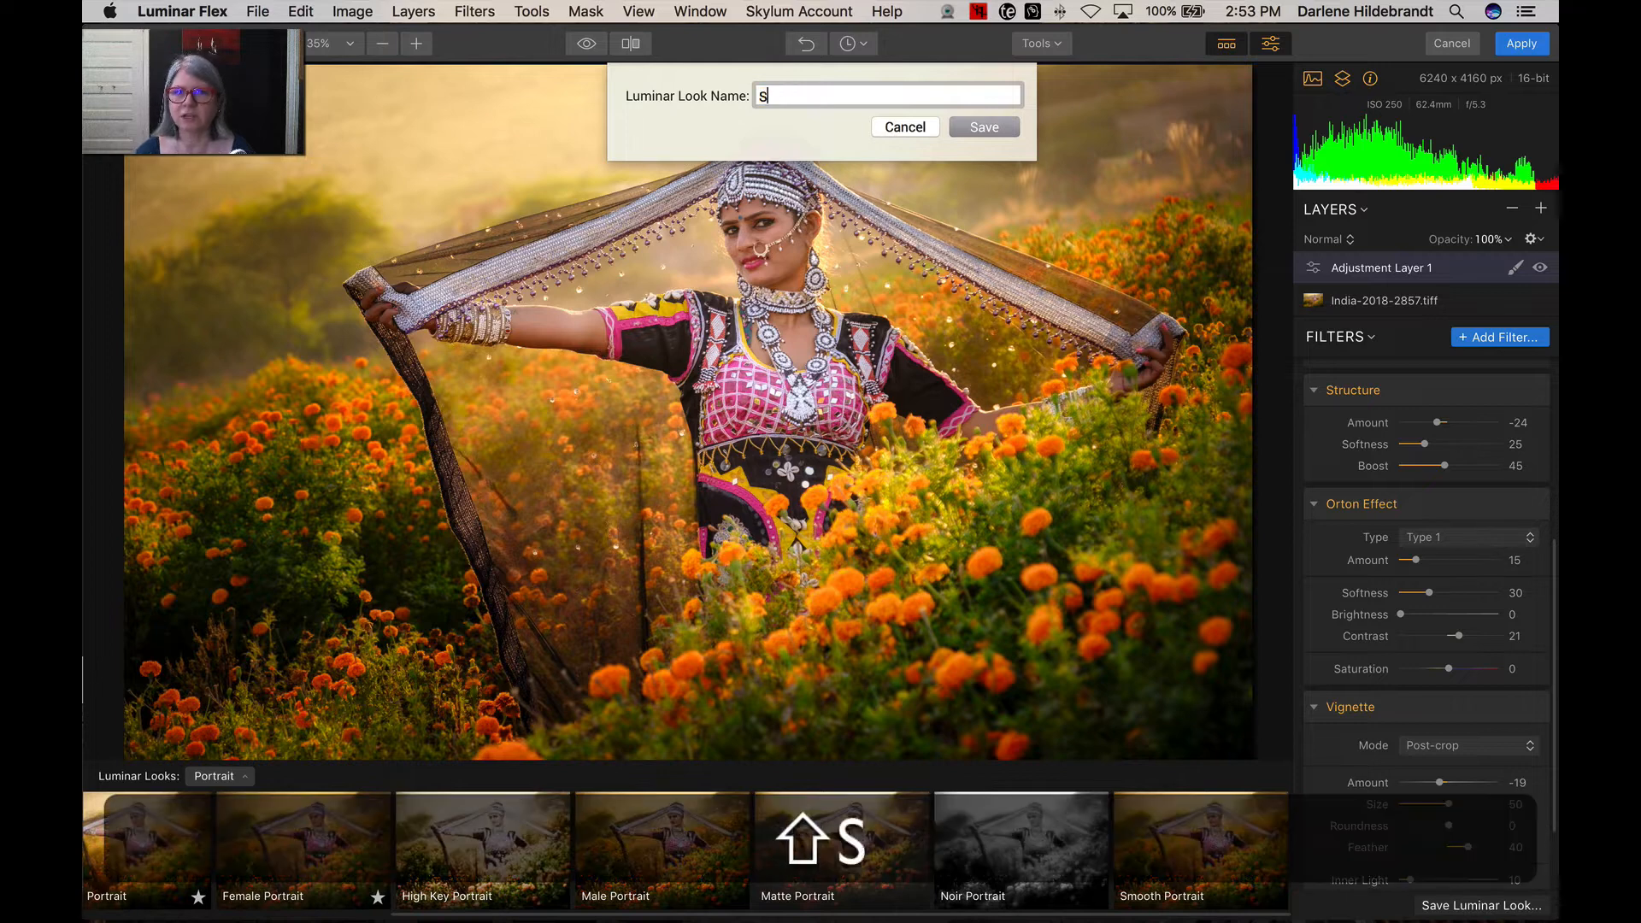
type("mooth")
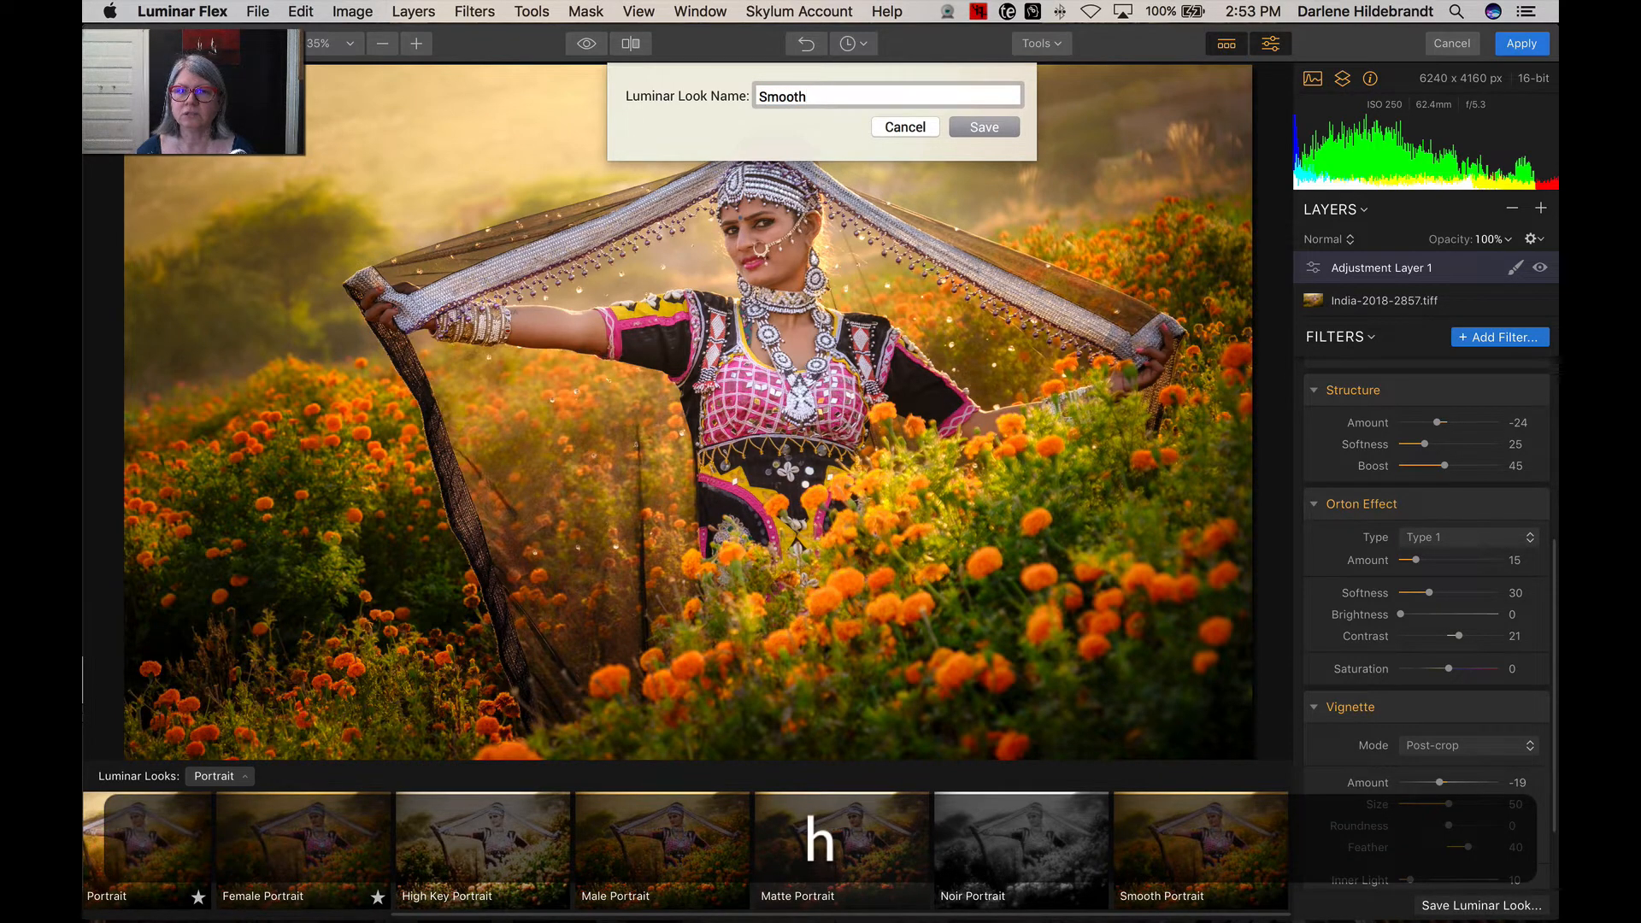
type(" portrait - Darlene")
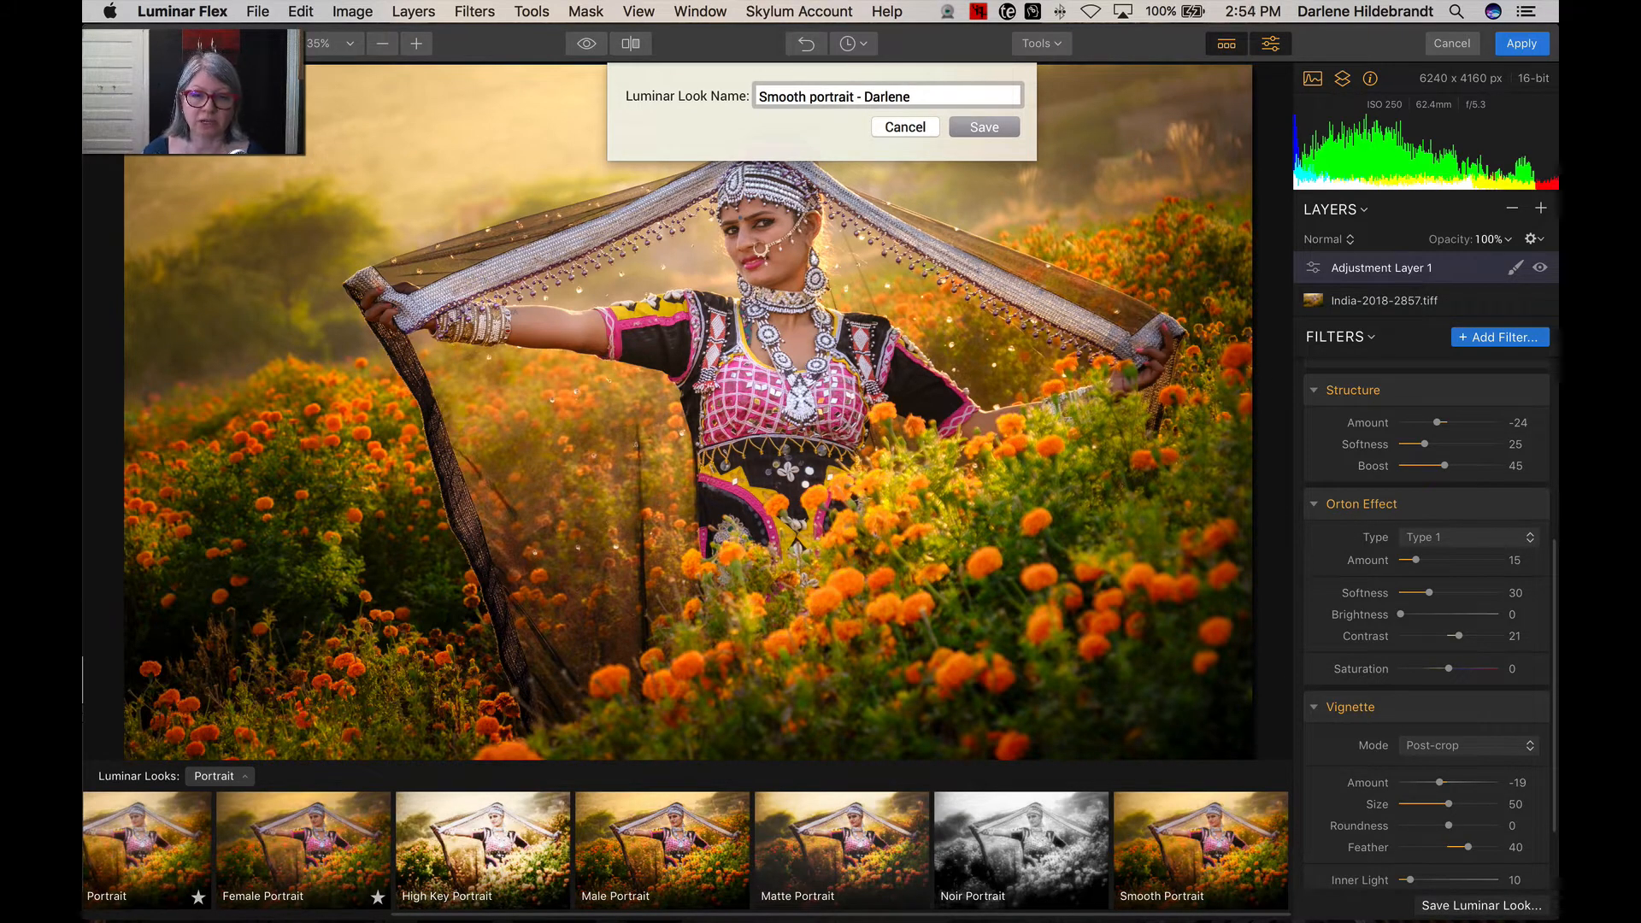
key("Return")
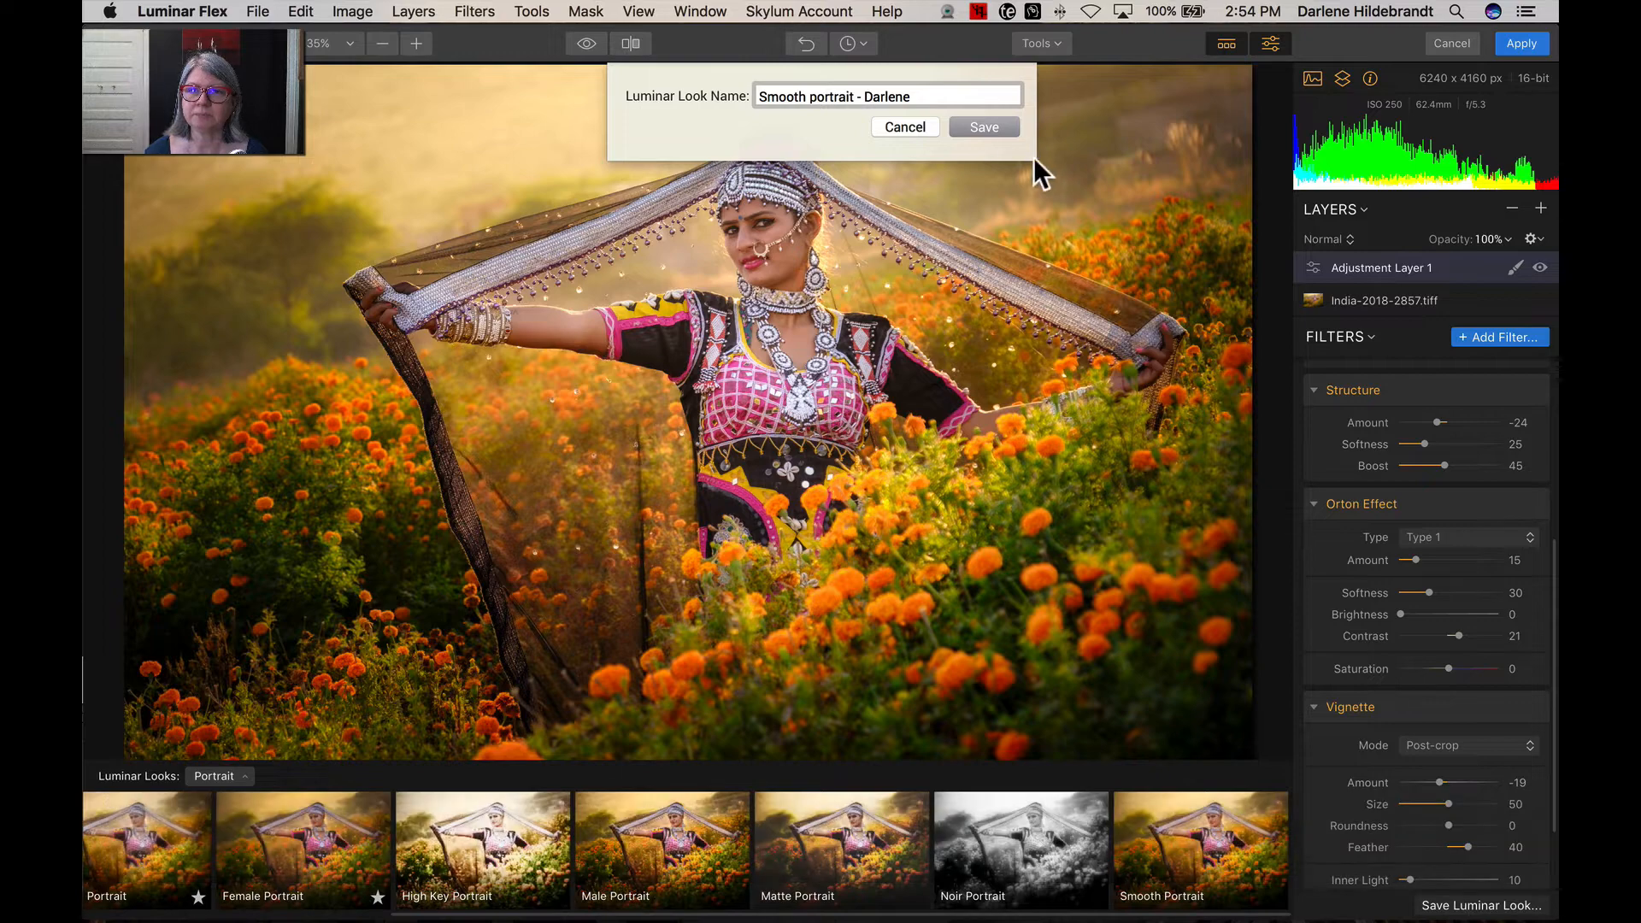
left_click(985, 127)
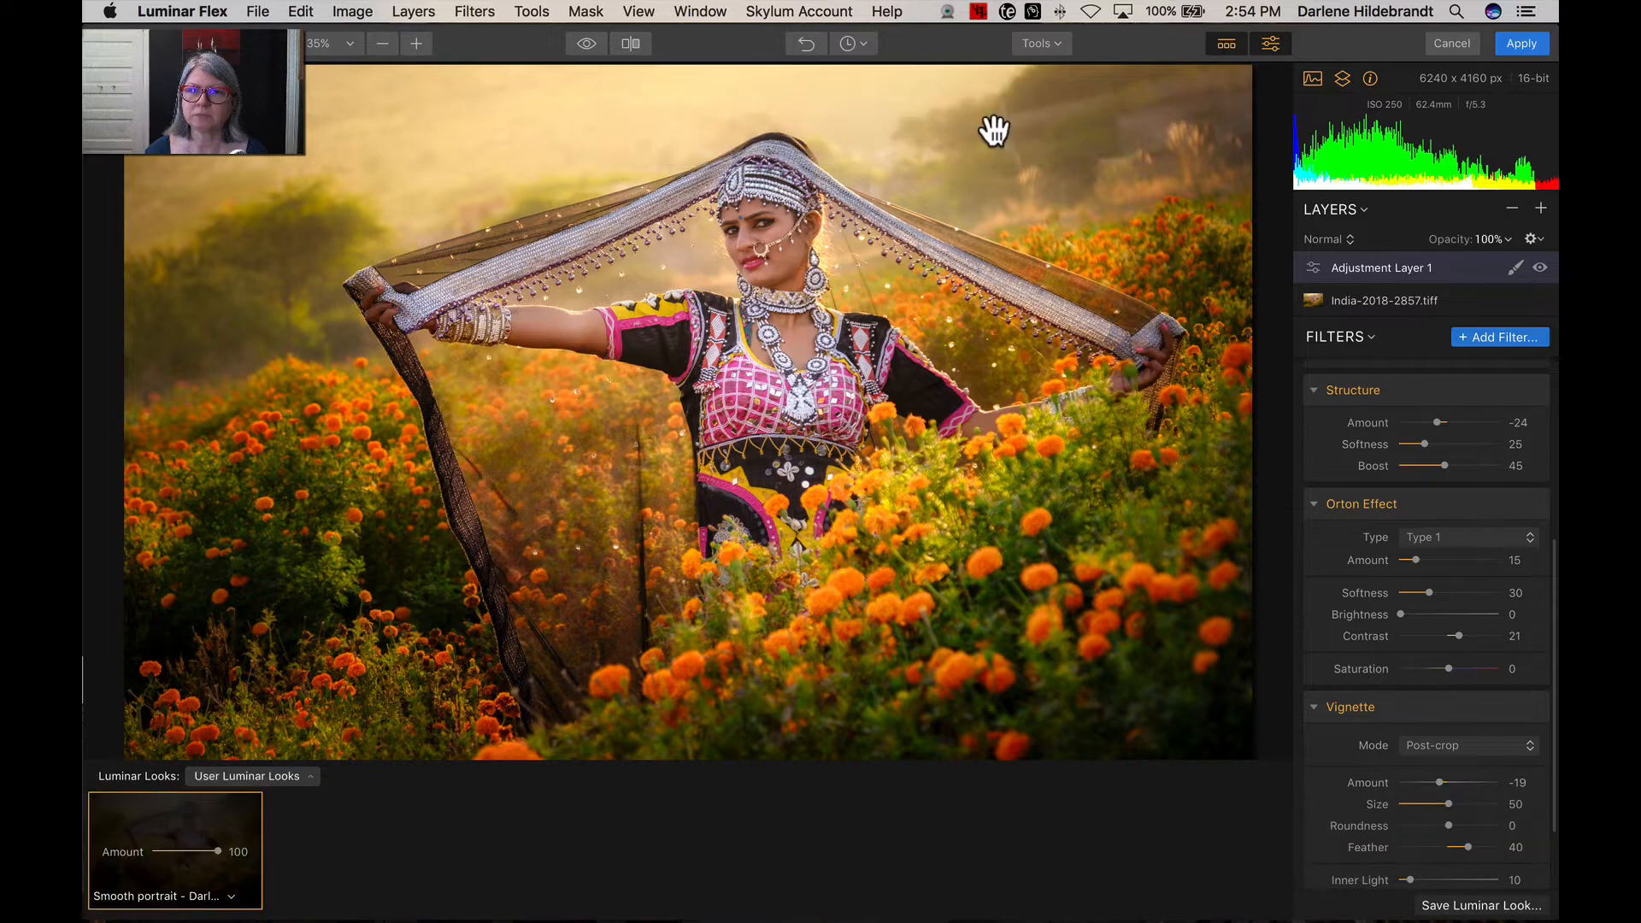
Browse the Luminar Looks collections and switch from User Luminar Looks to the Portrait collection.
left_click(284, 777)
scroll(276, 554, "down", 2)
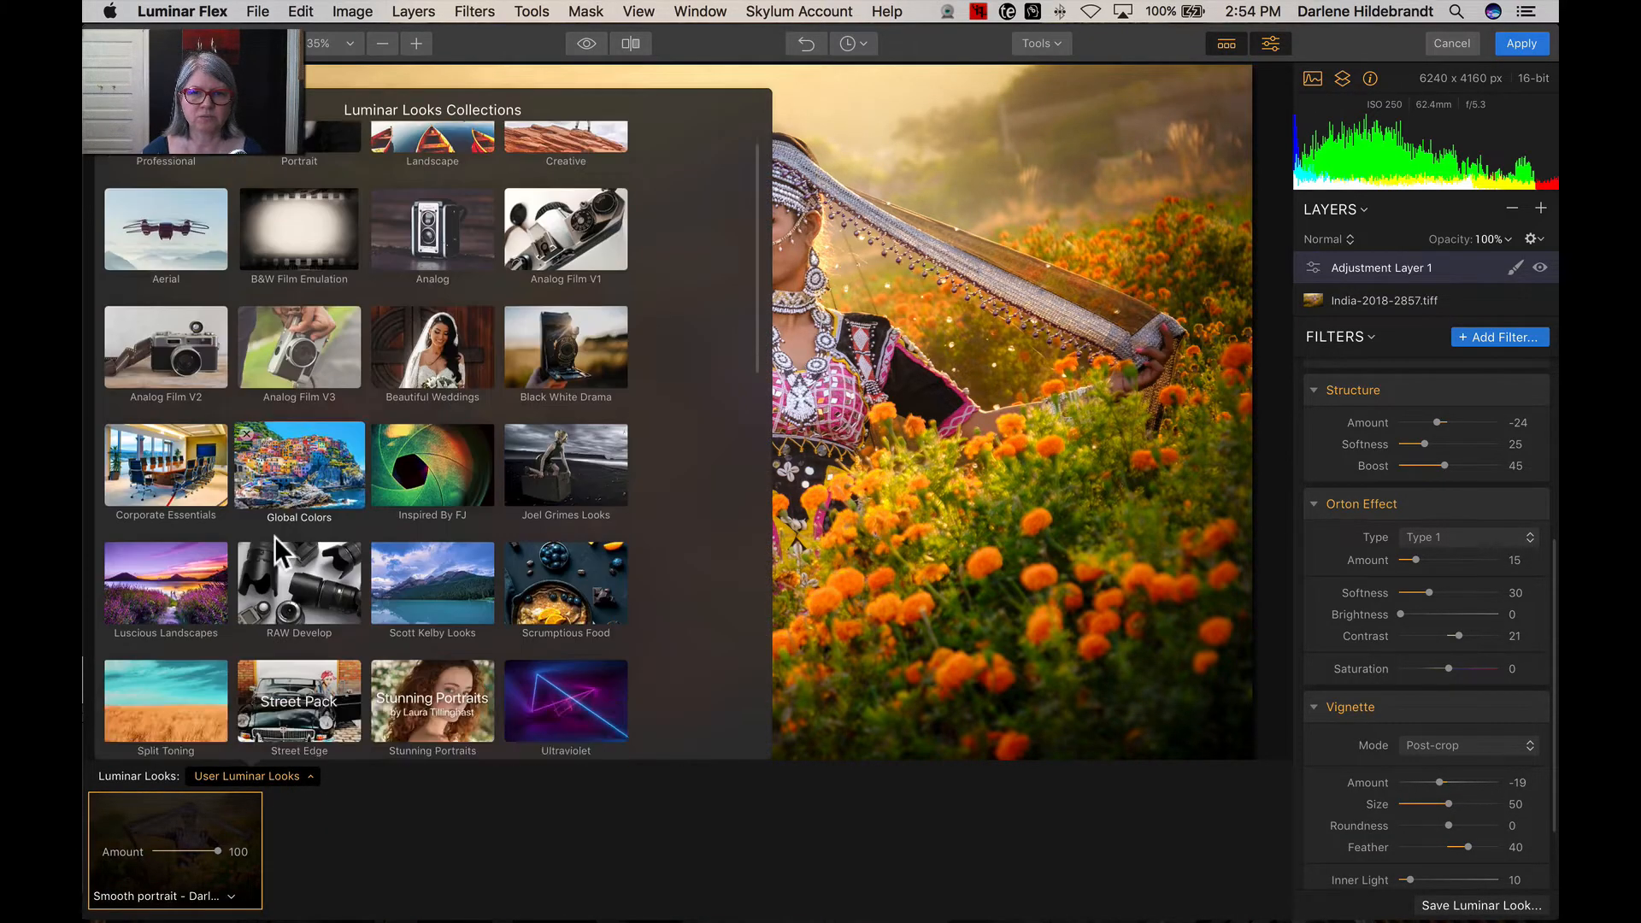
scroll(274, 547, "down", 10)
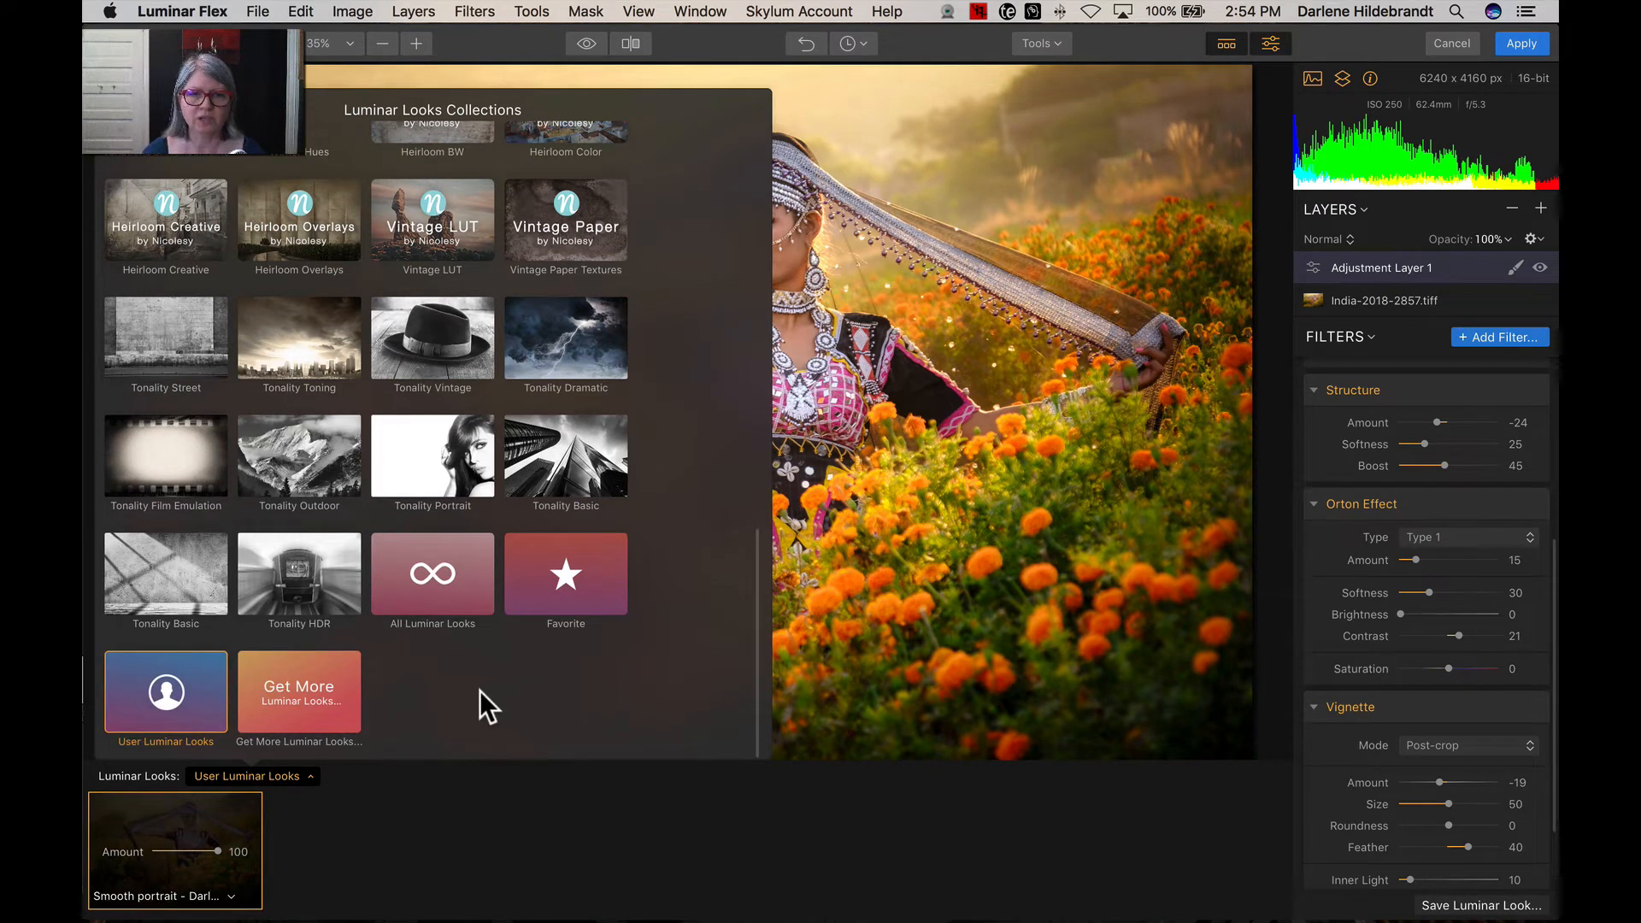
scroll(453, 604, "up", 6)
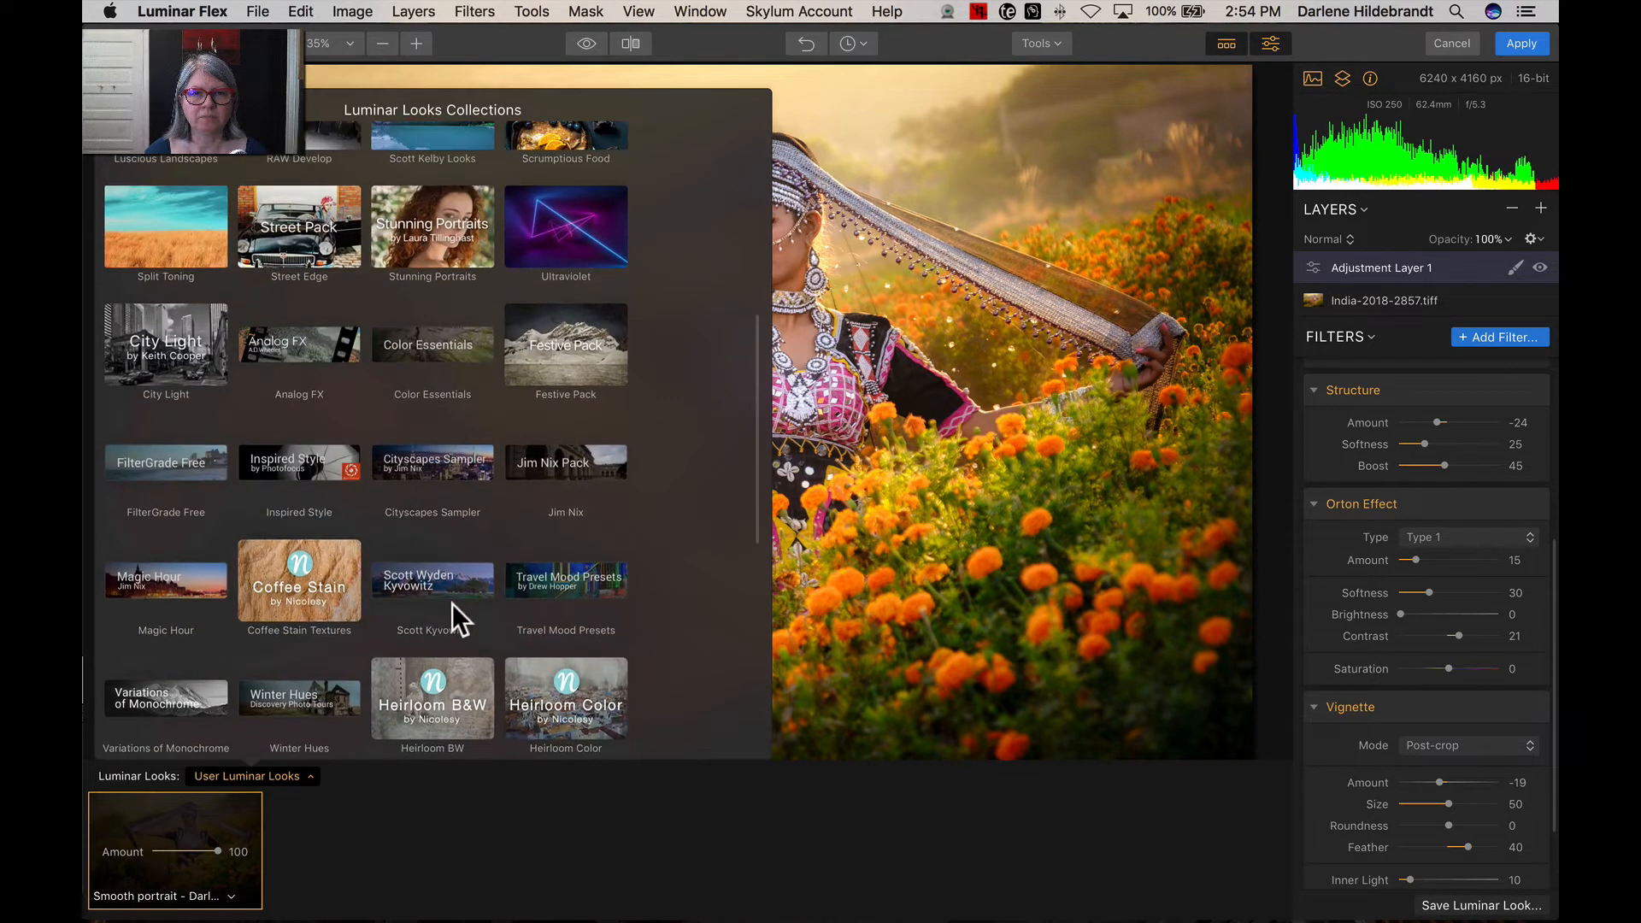
scroll(453, 604, "up", 5)
left_click(294, 169)
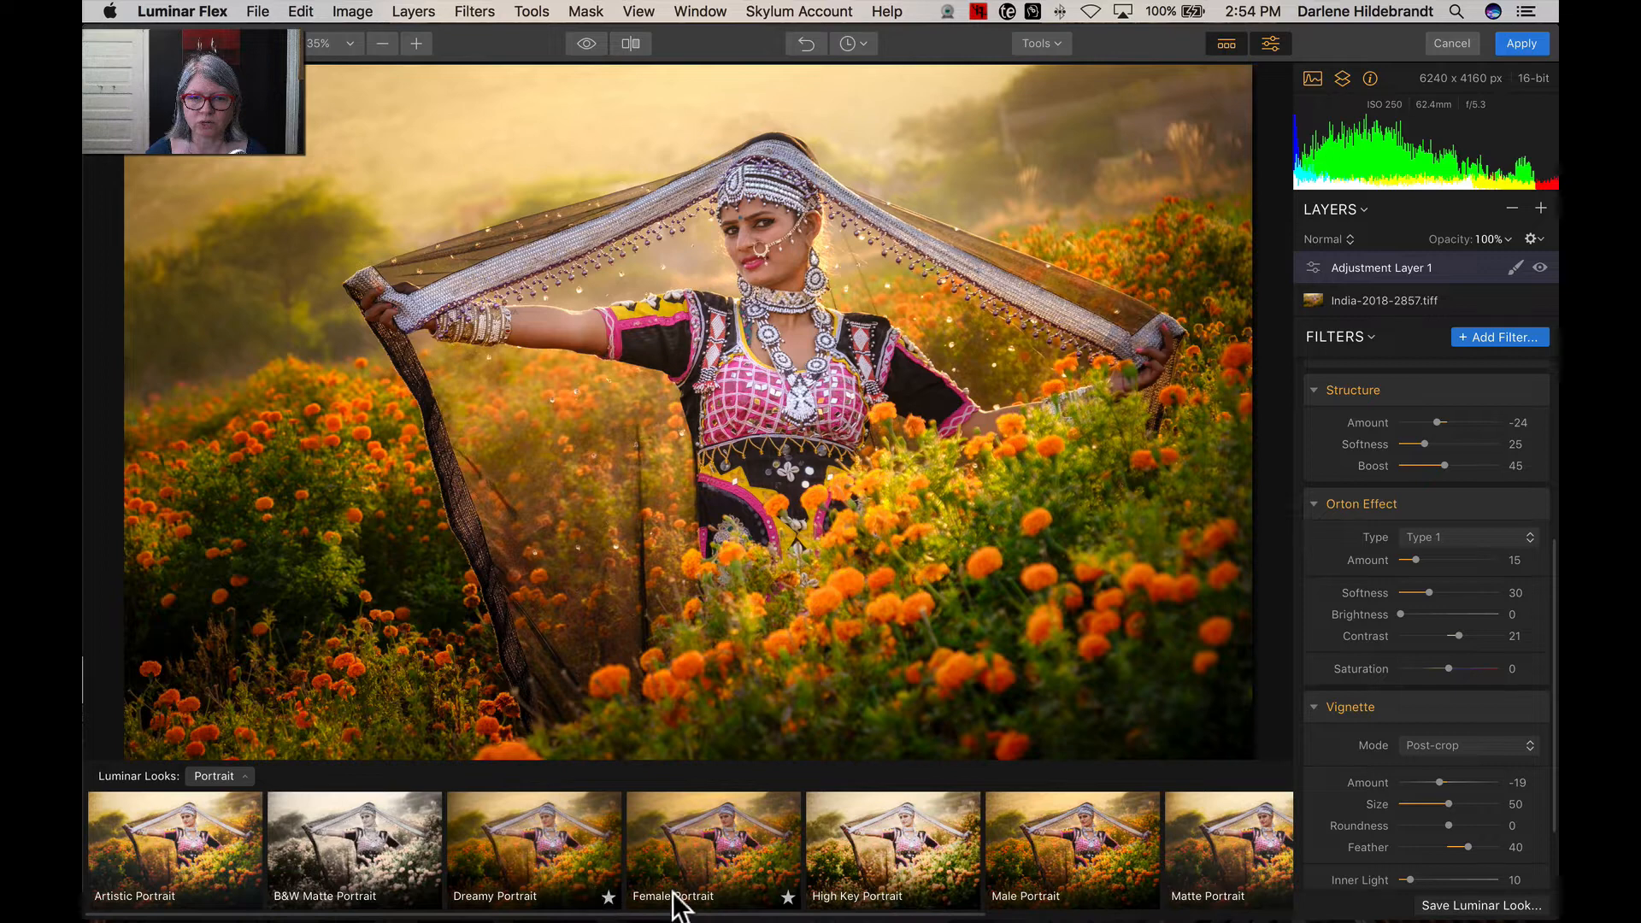
Mark the Female Portrait and Smooth Portrait looks as favorites.
left_click(787, 900)
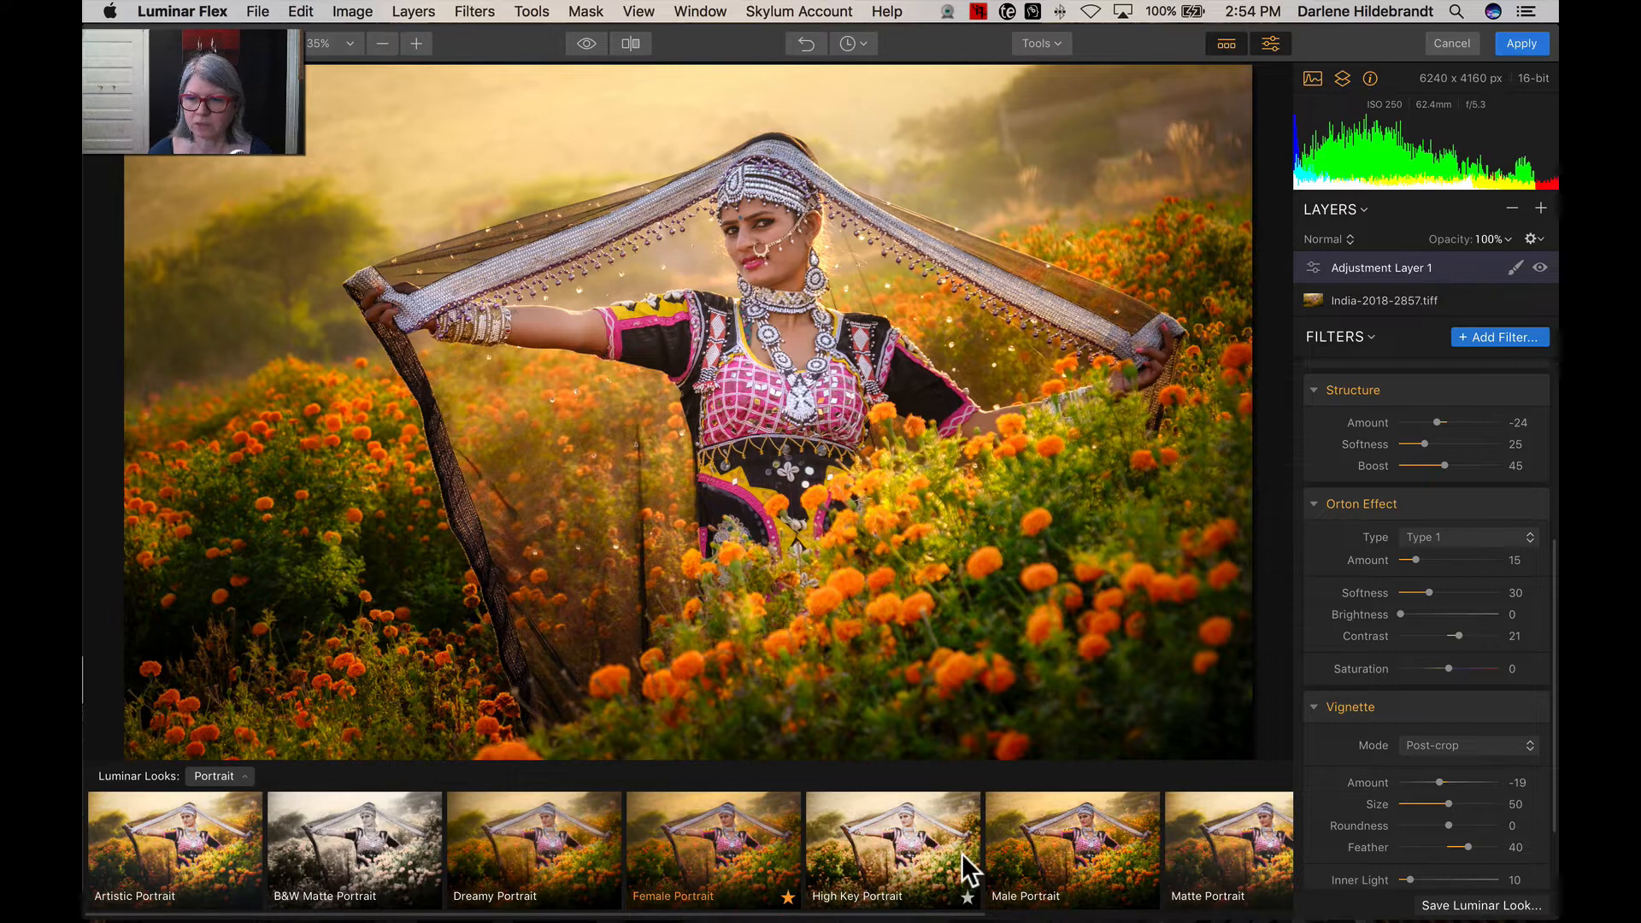
scroll(962, 853, "right", 5)
left_click(1274, 897)
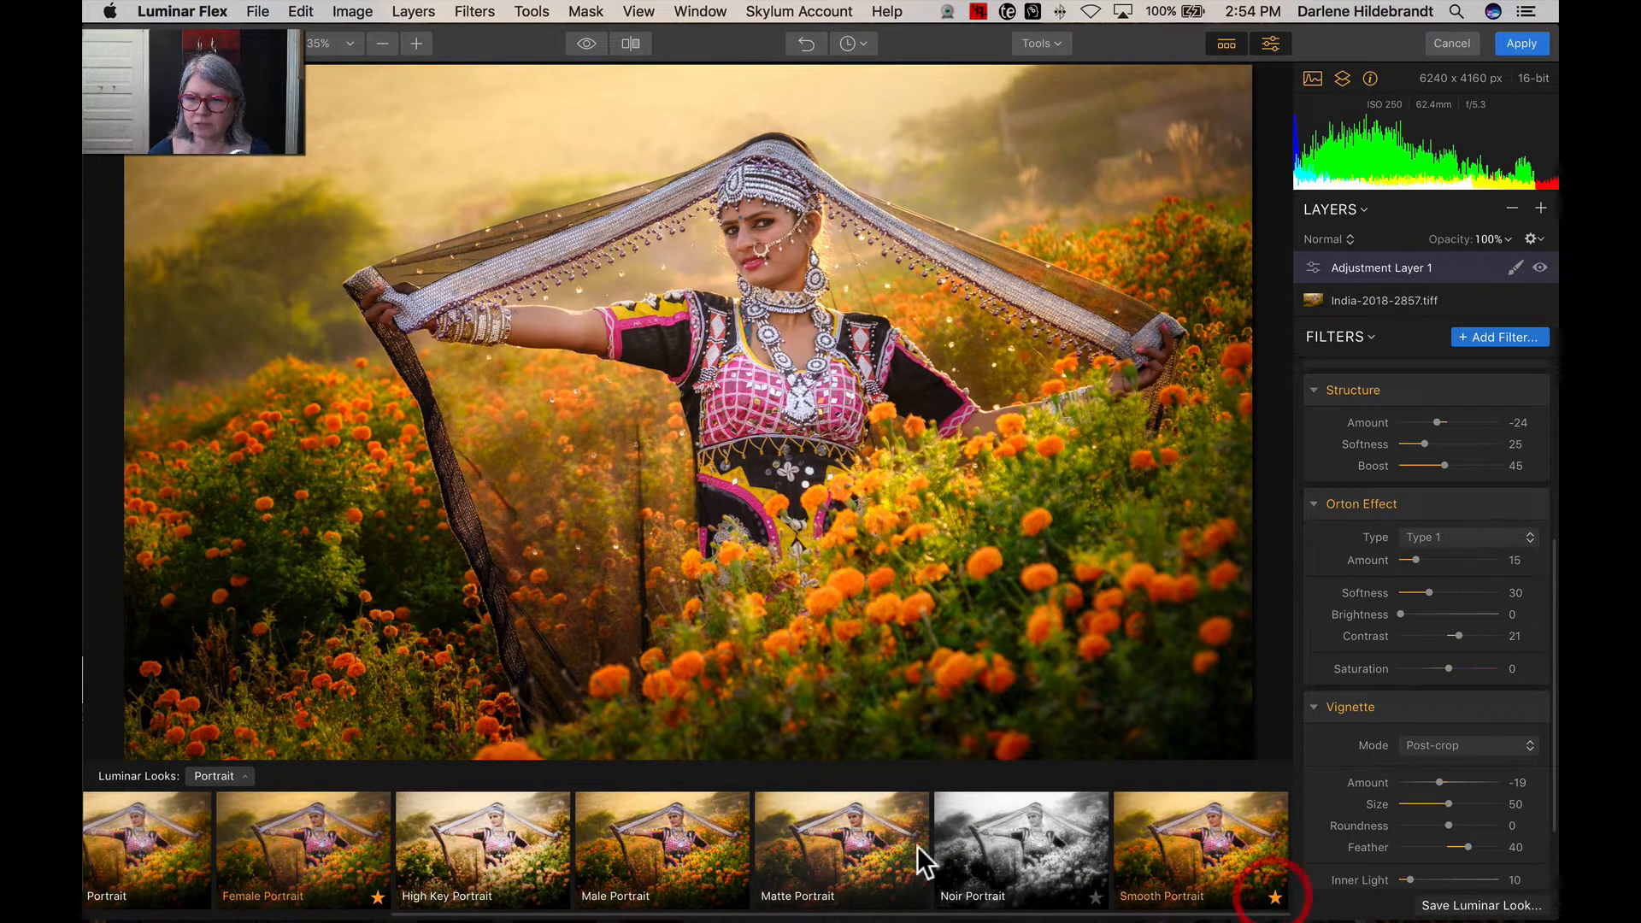
Switch the Luminar Looks collection from Portrait to Favorite.
left_click(229, 774)
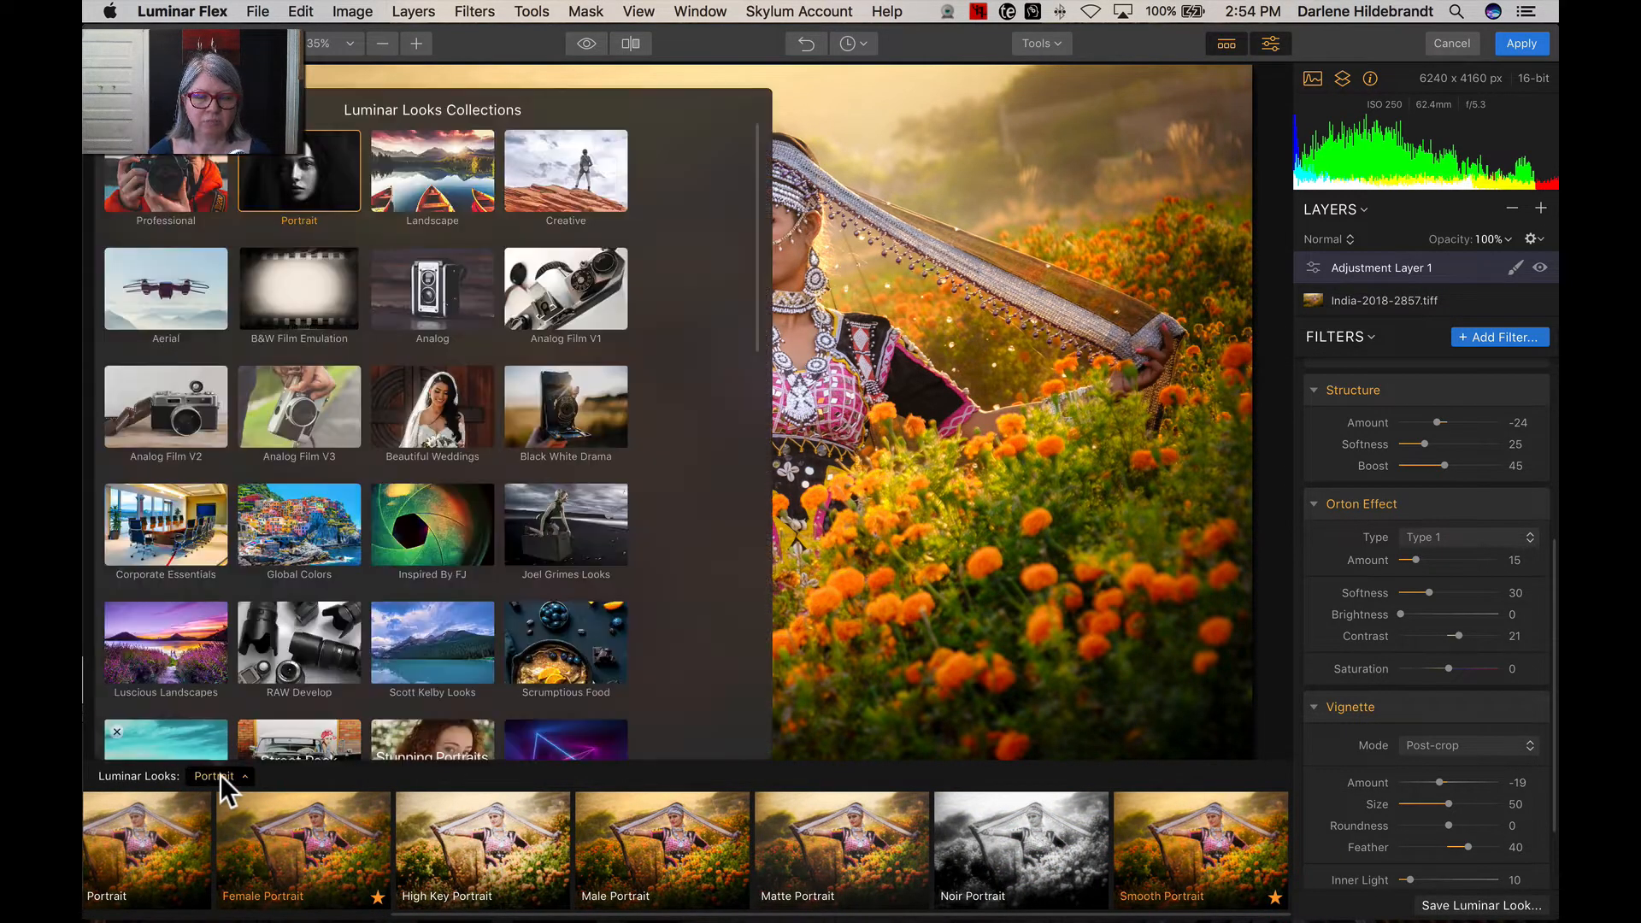
scroll(520, 590, "down", 5)
scroll(519, 590, "down", 5)
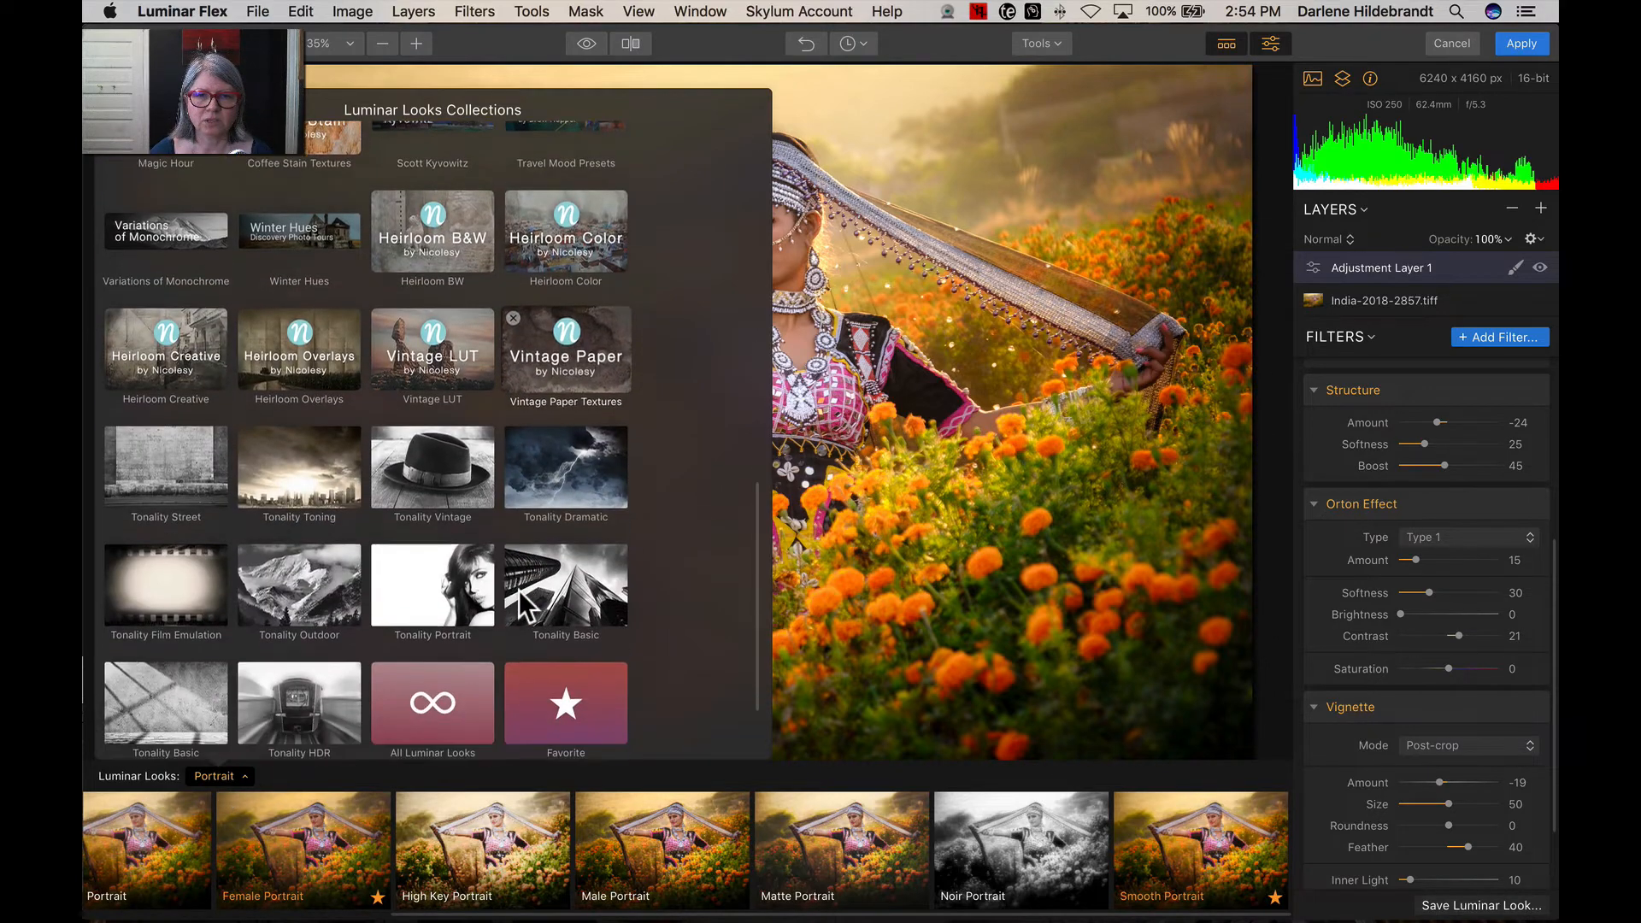
left_click(571, 583)
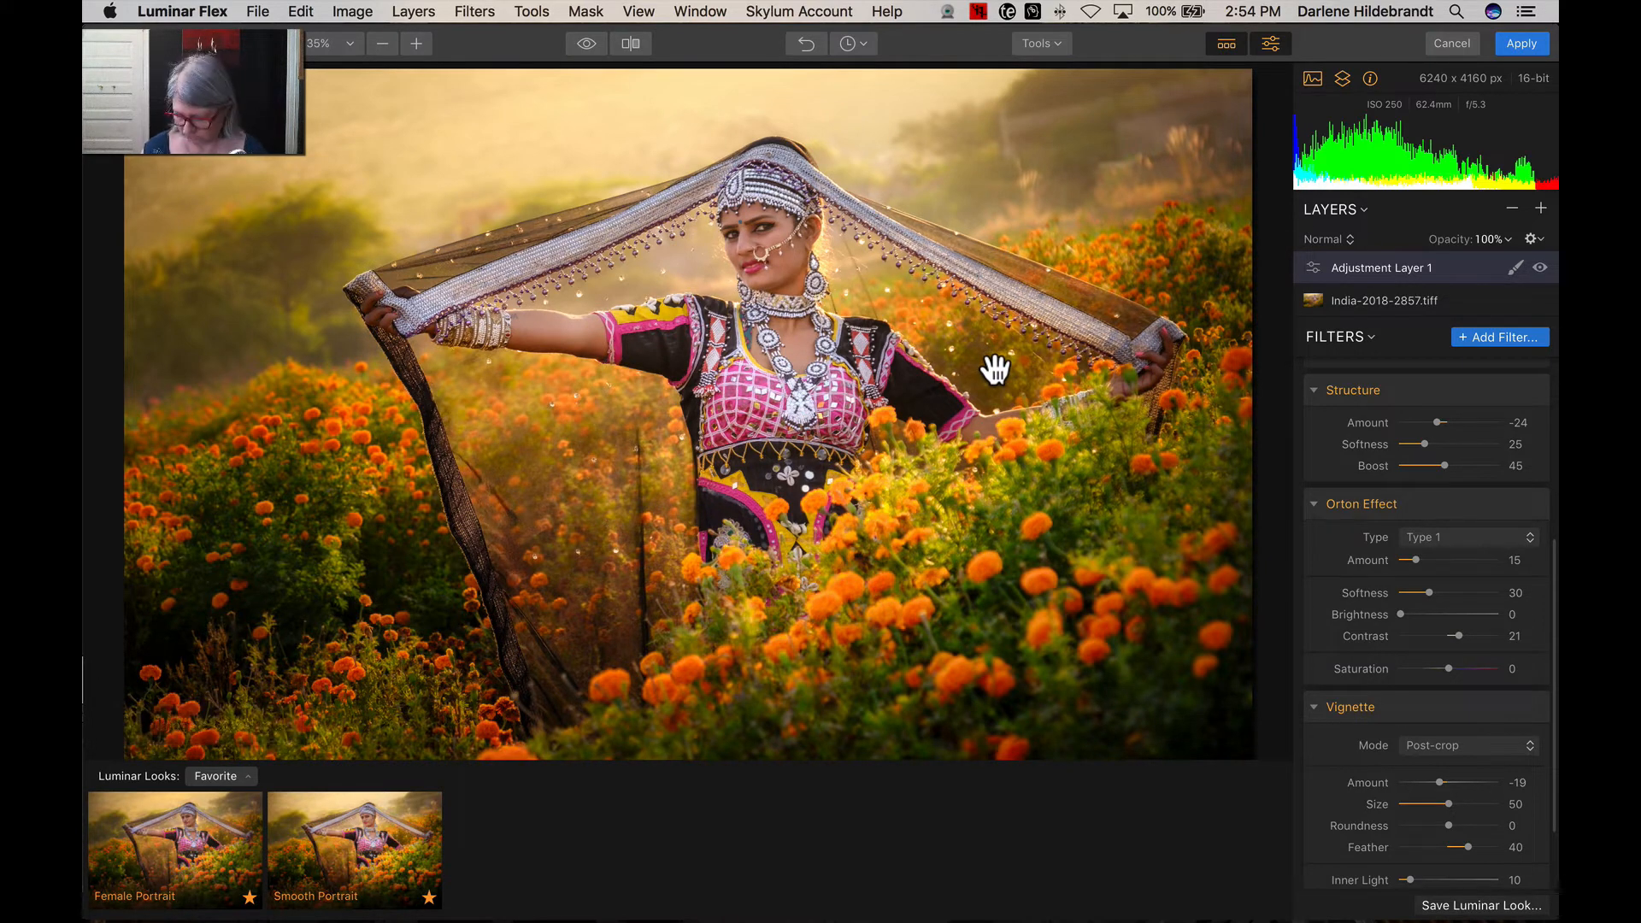
Compare the portrait with its unedited version, and apply the edits to return the image to Lightroom Classic.
key("backslash")
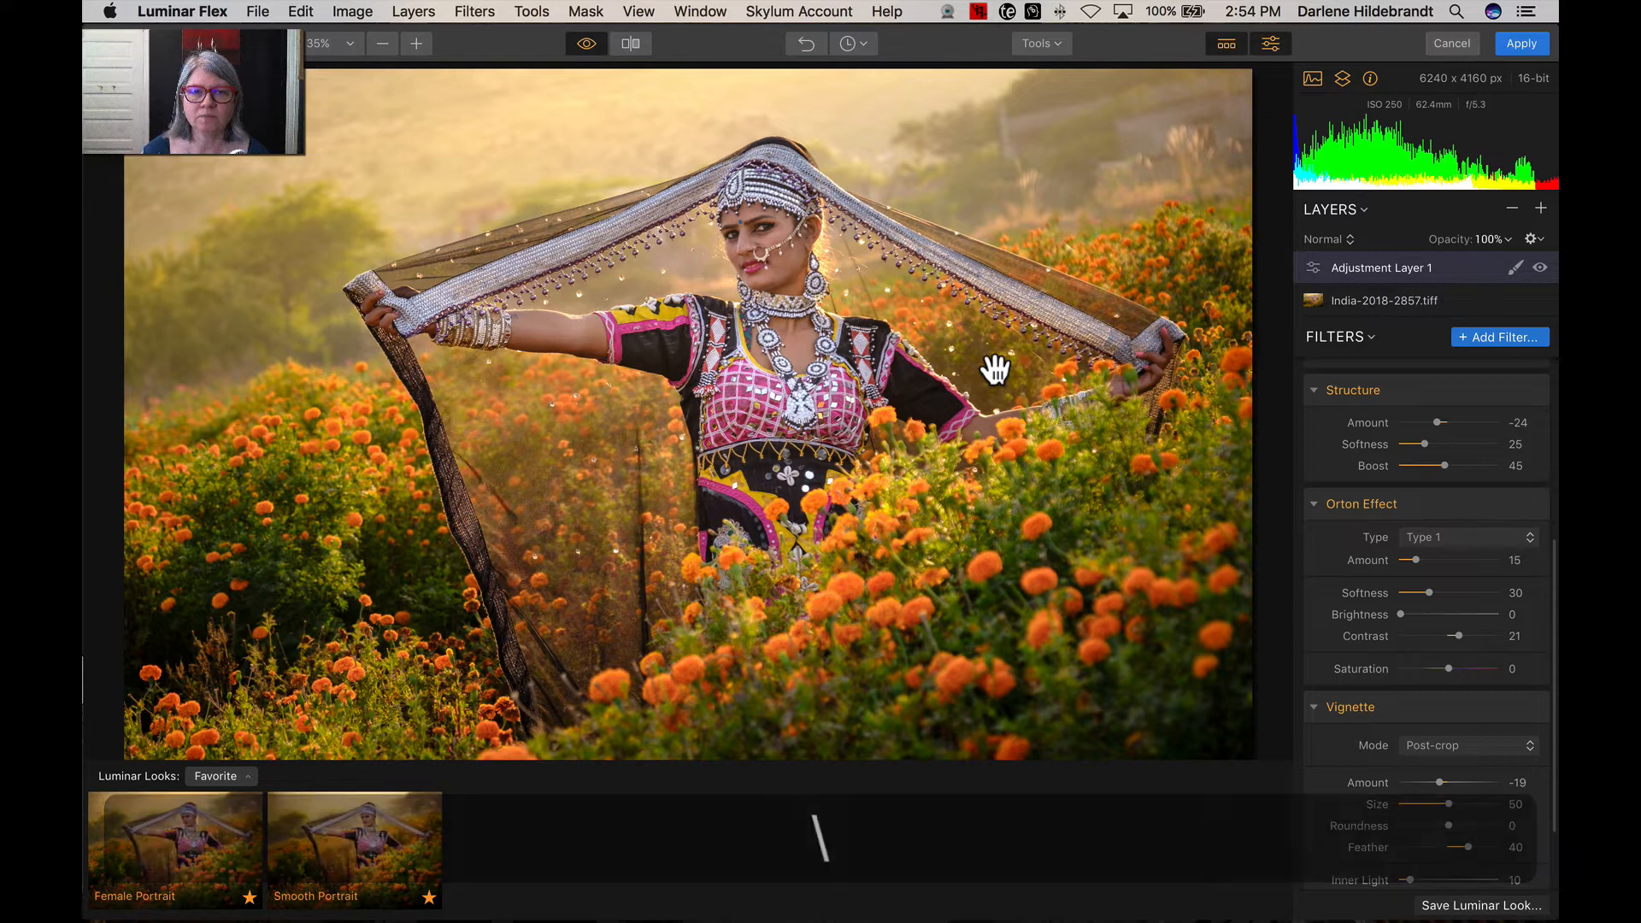
key("backslash")
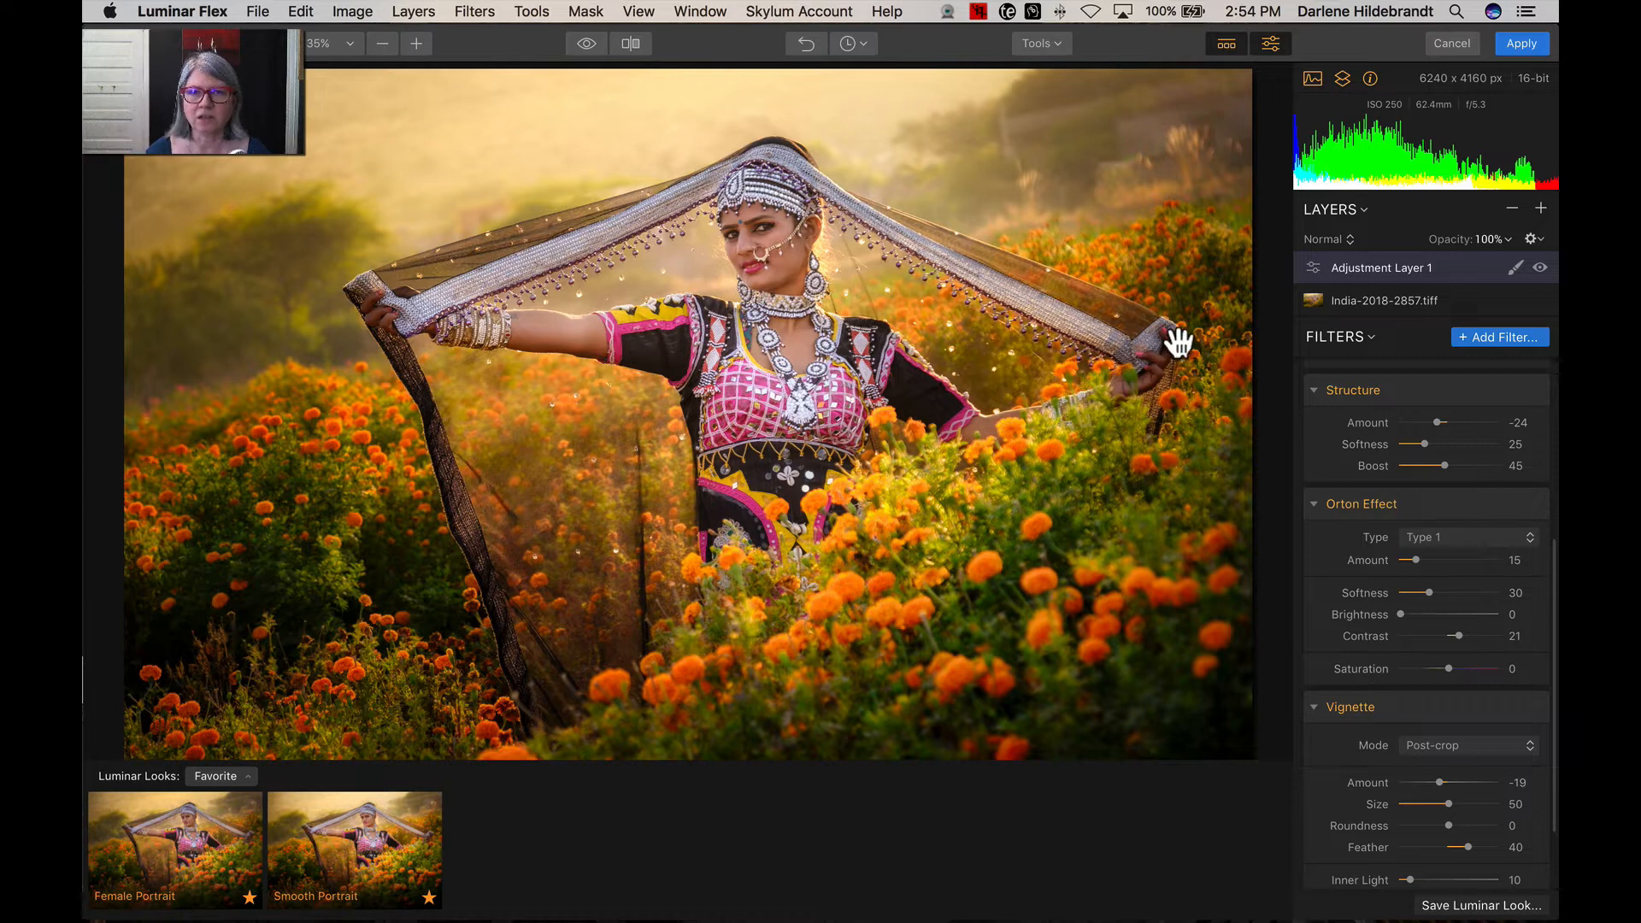
left_click(1522, 45)
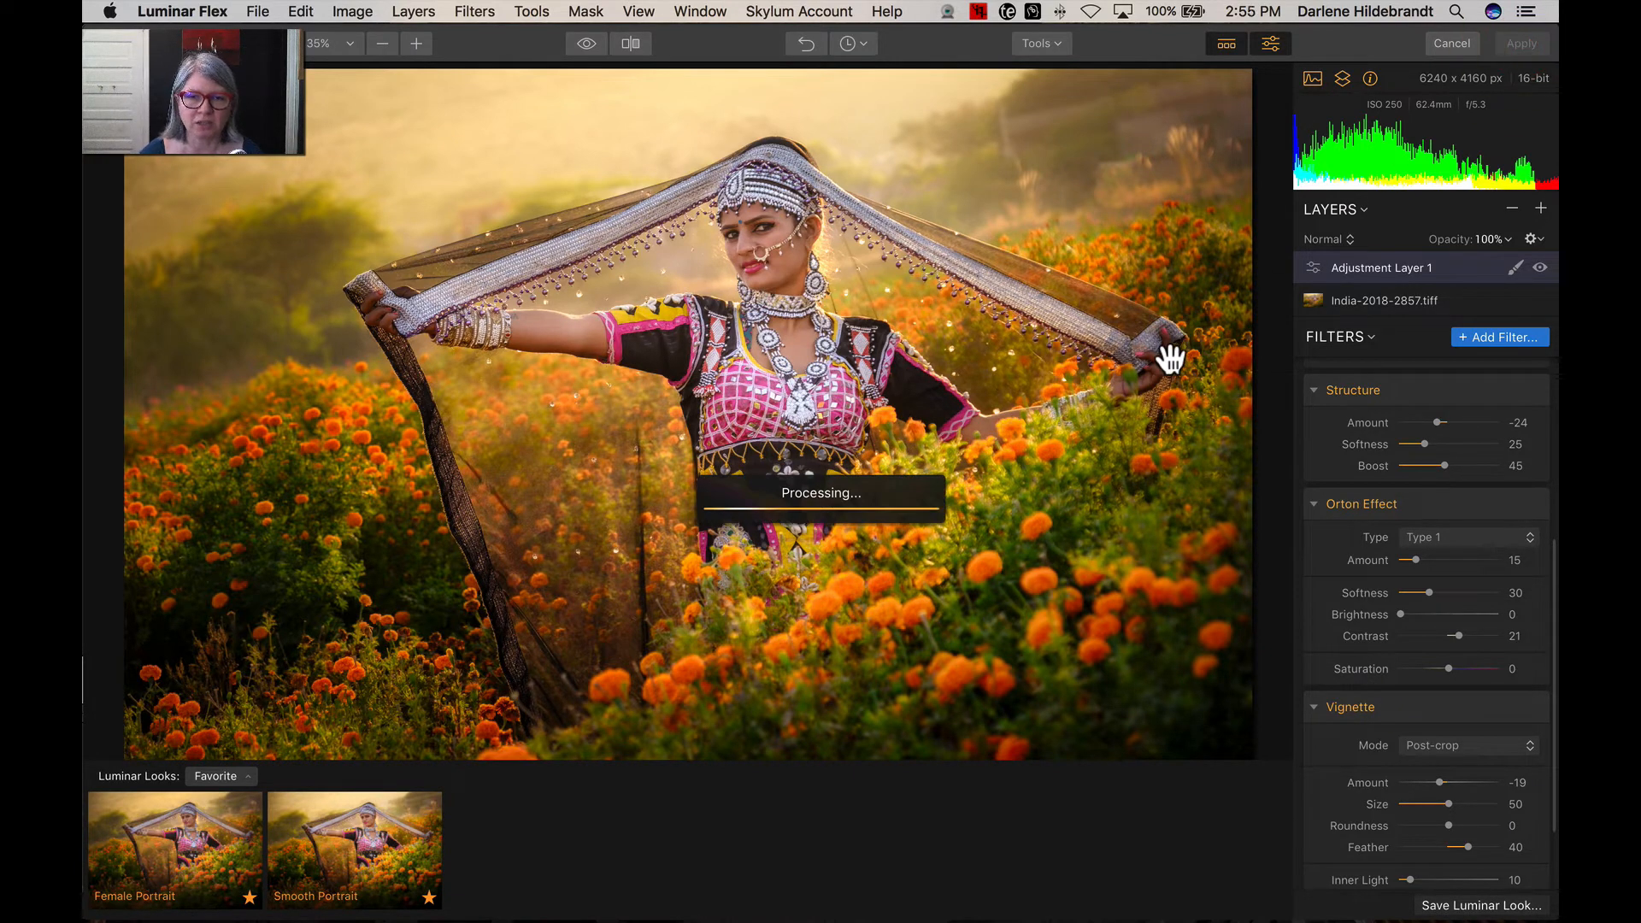
In the Lightroom Classic library grid, move the newly edited TIFF directly after the original marigold portrait.
key("g")
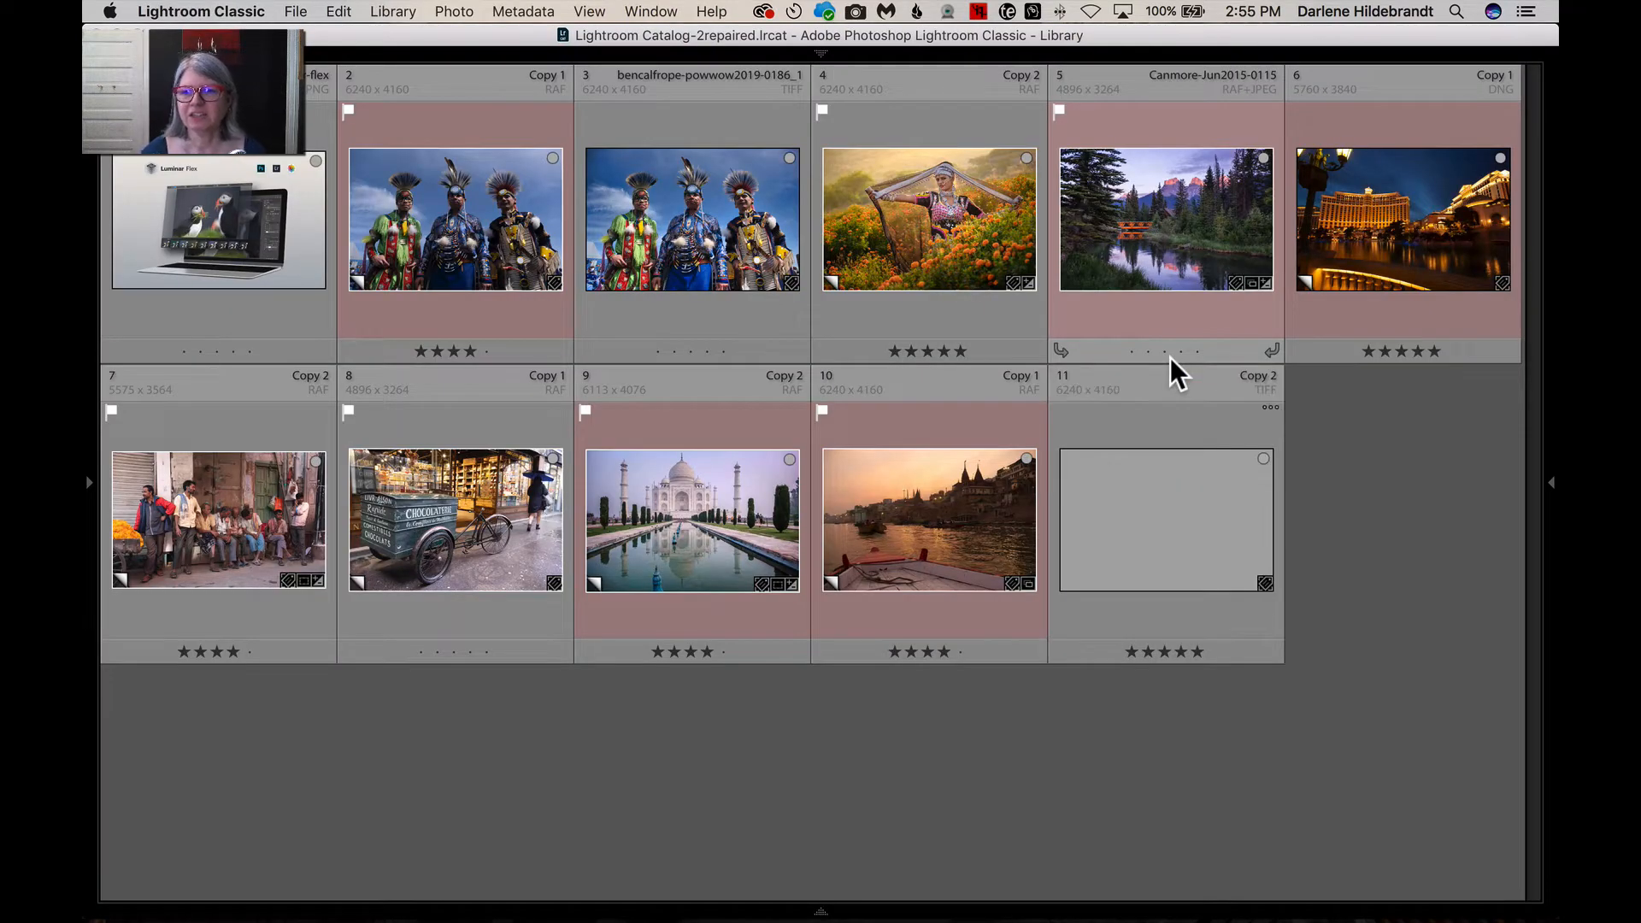
left_click(1167, 419)
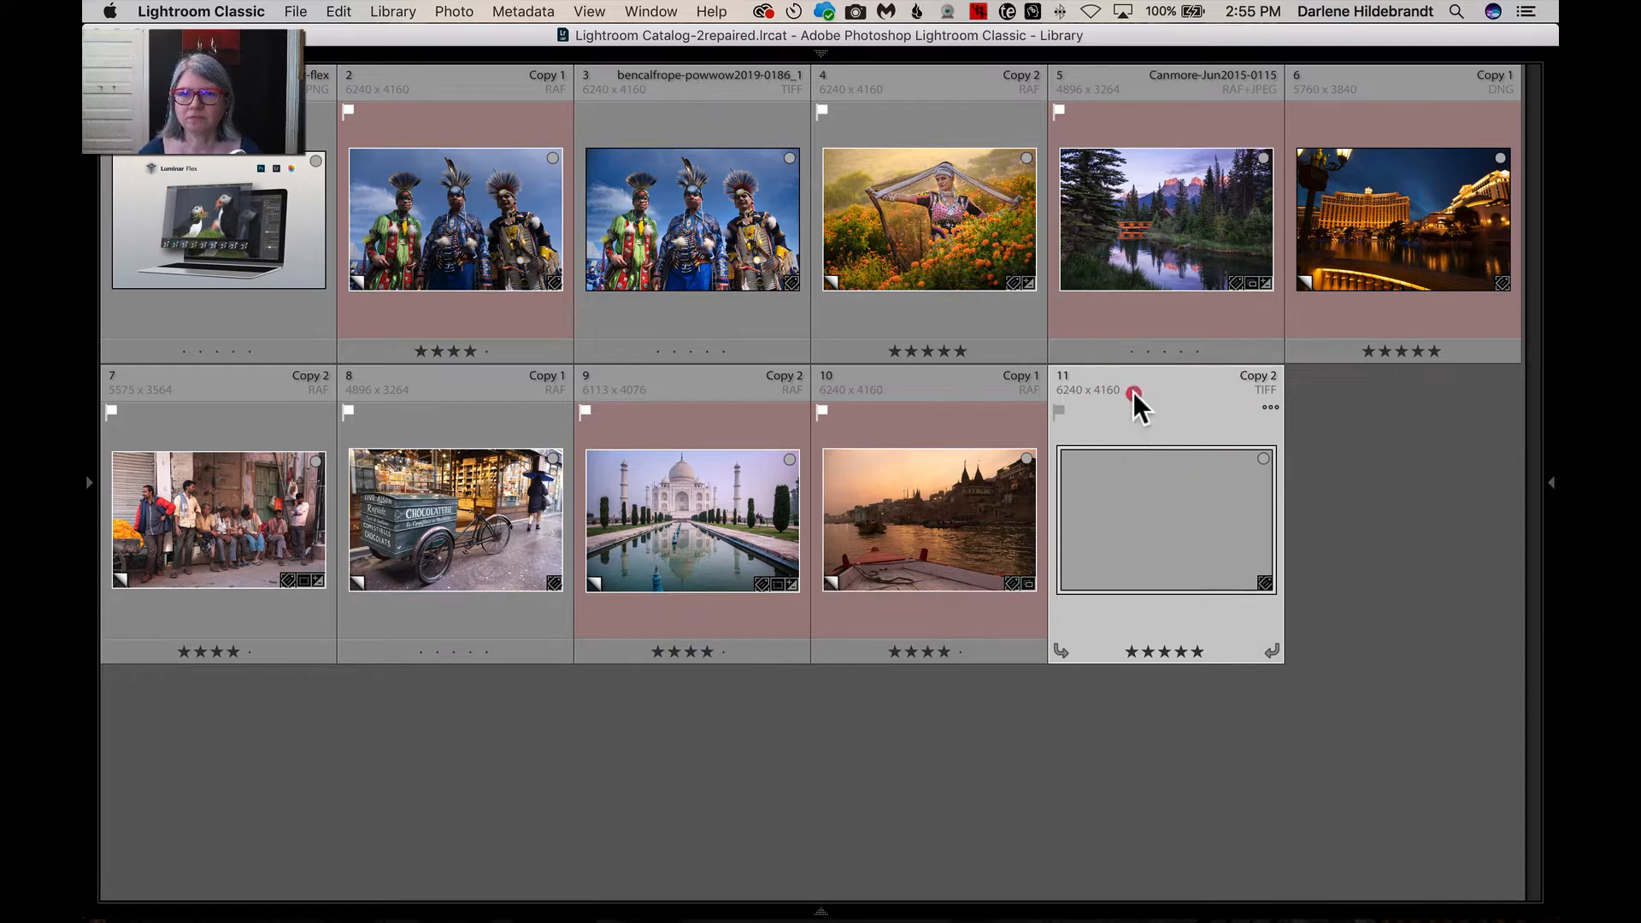
left_click_drag(1124, 495, 1049, 270)
Enlarge the edited marigold portrait and compare it with the original beside it in the grid.
key("Return")
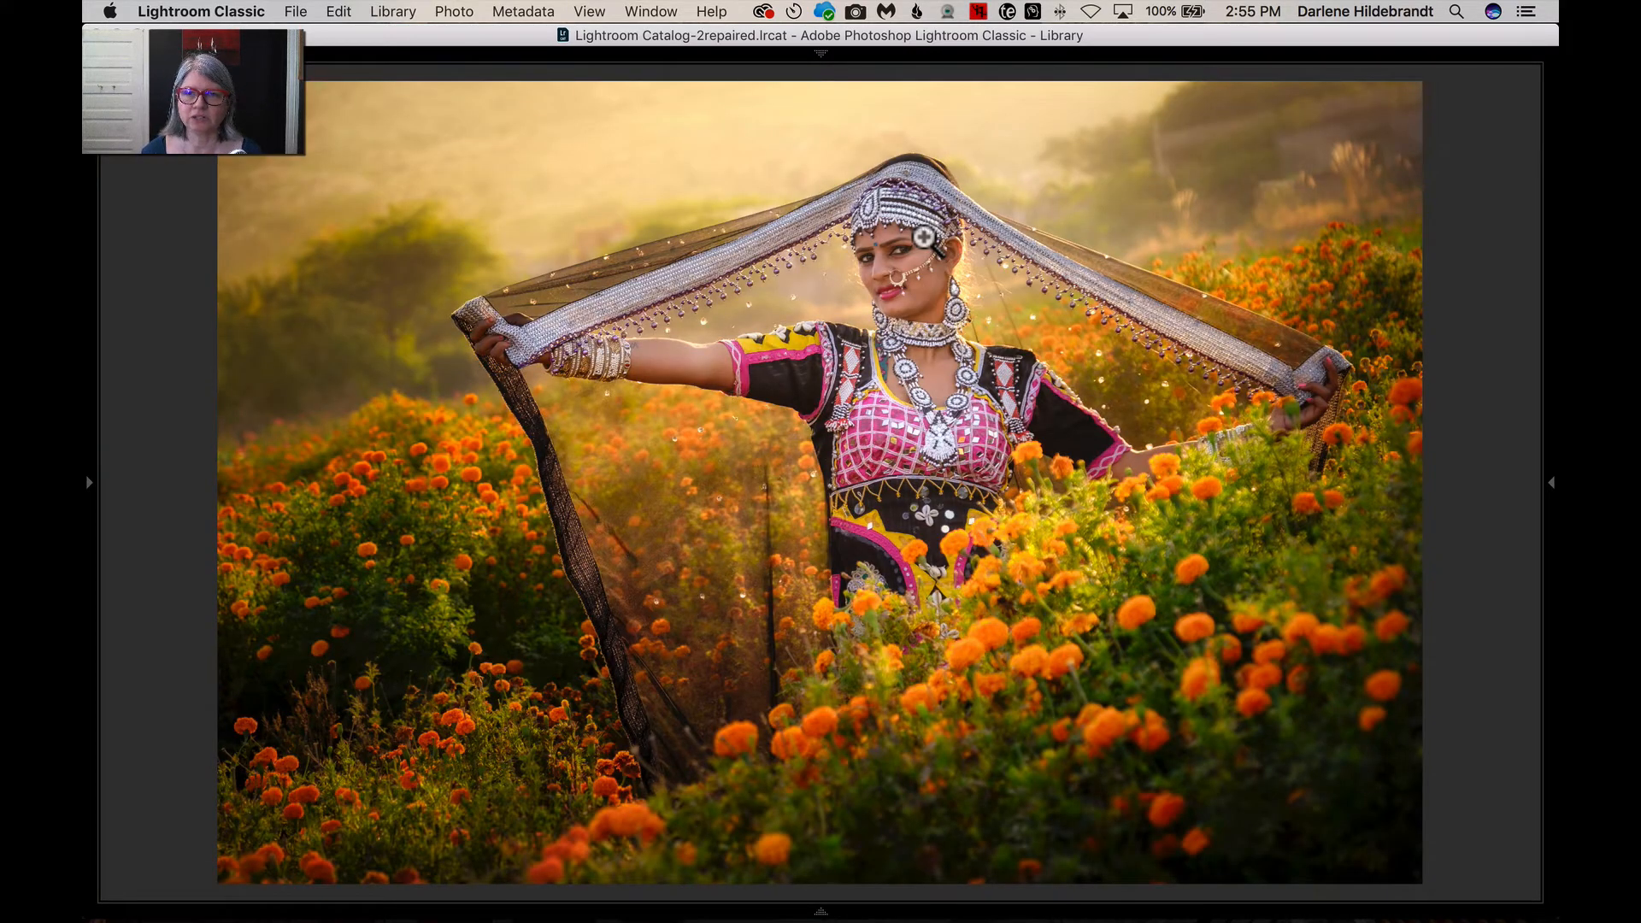
key("Left")
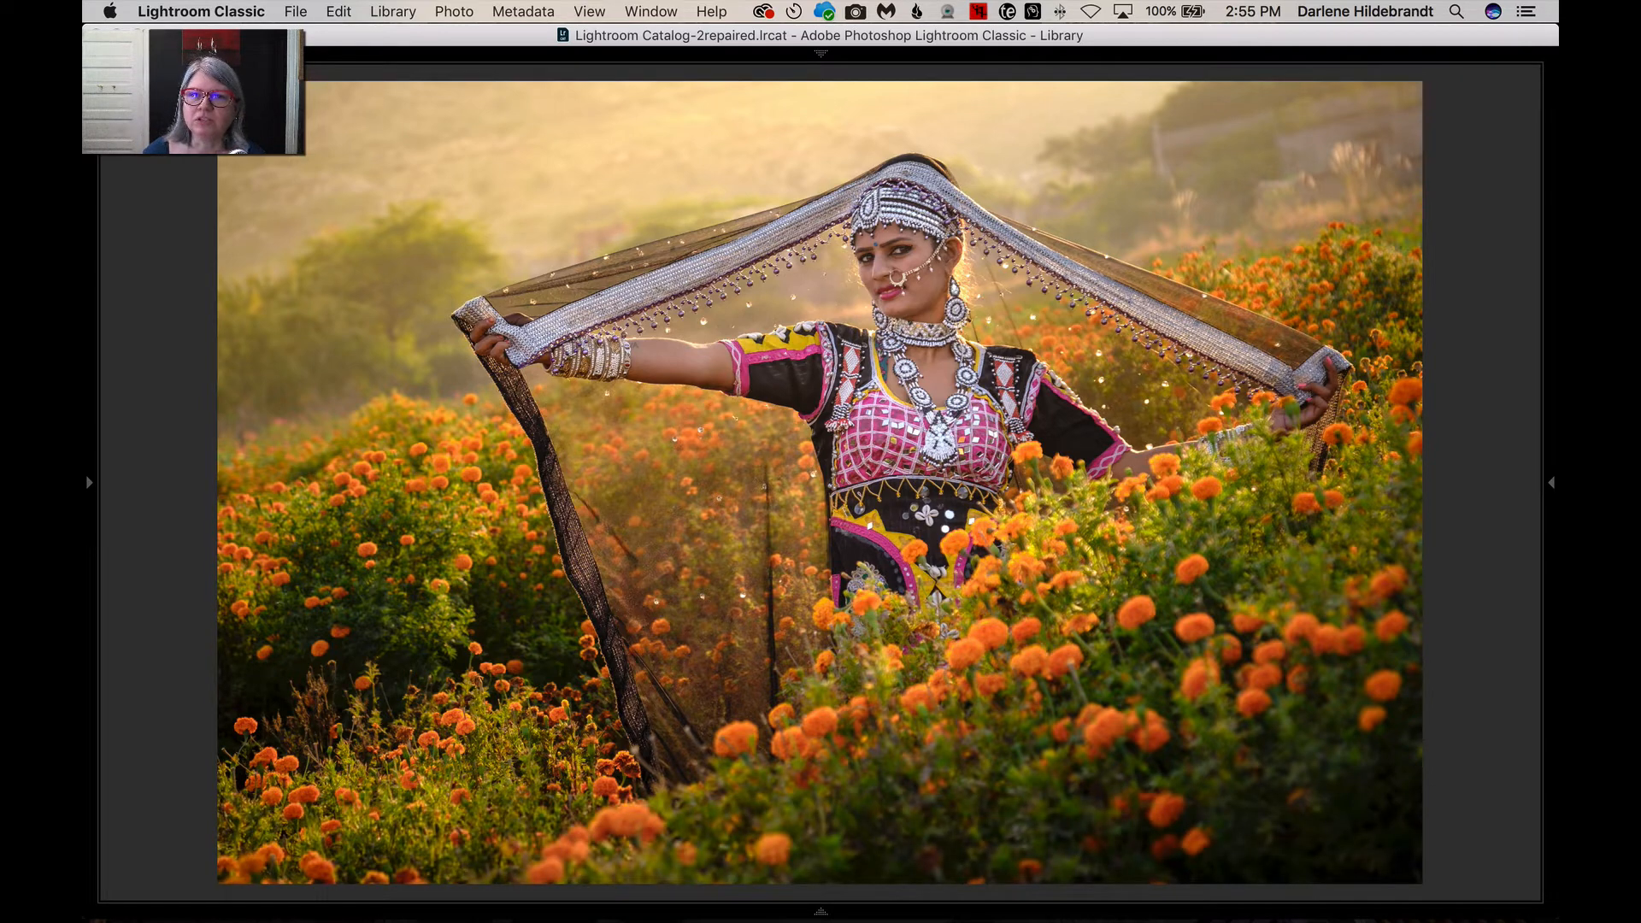
key("Right")
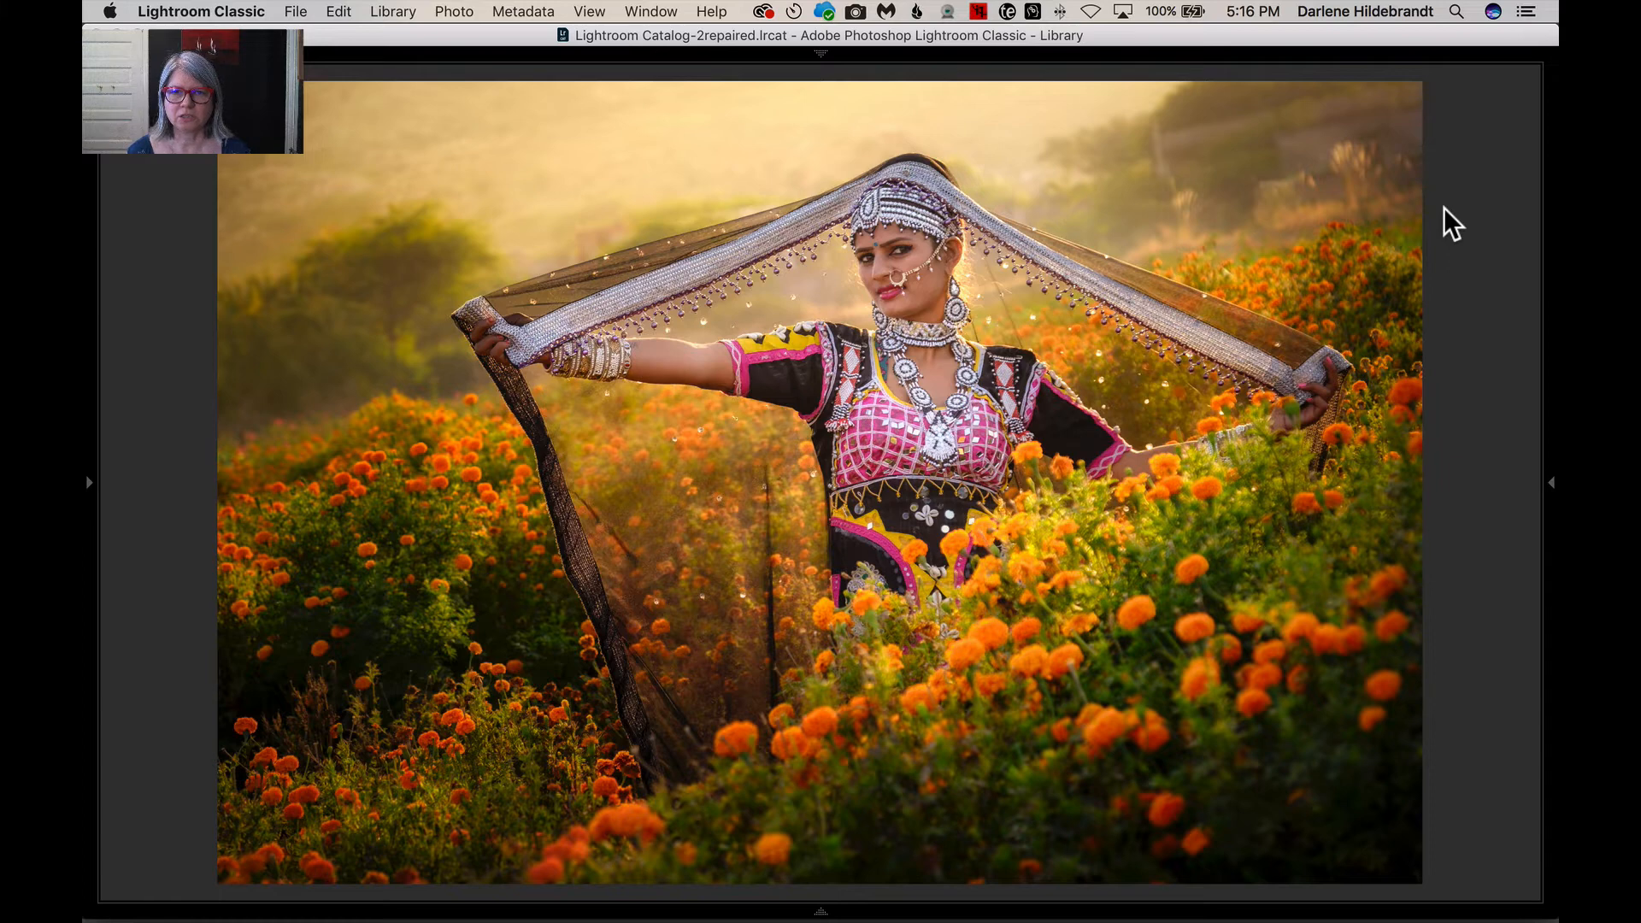
Return to the library grid, enlarge the night photo of the illuminated hotels by the water, and show its info overlay.
key("g")
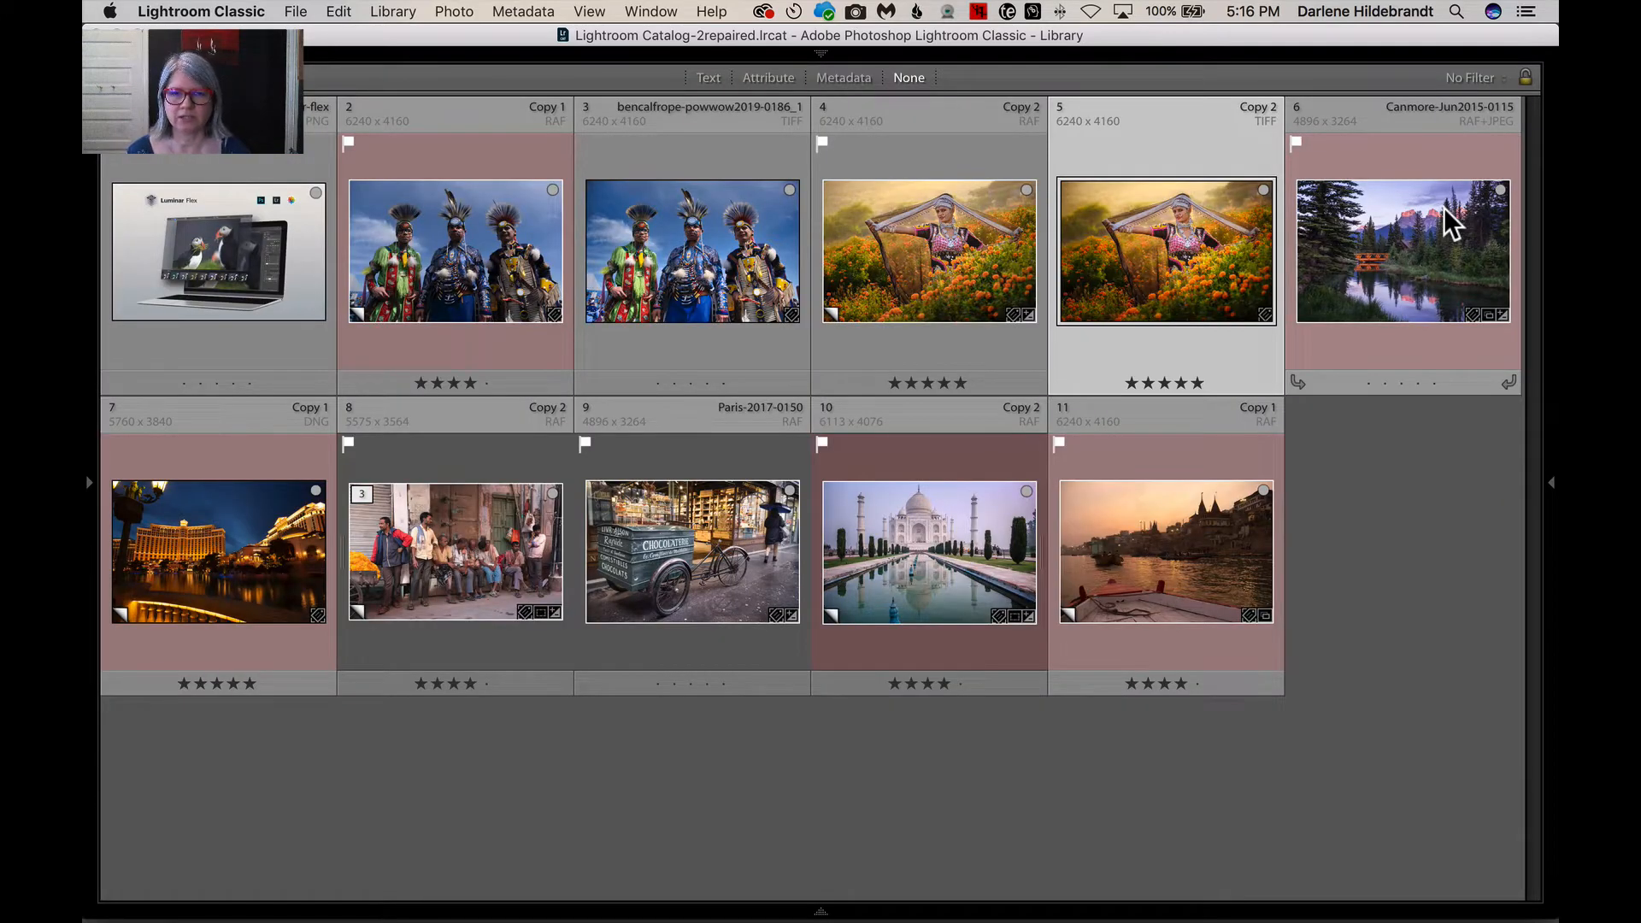
left_click(212, 561)
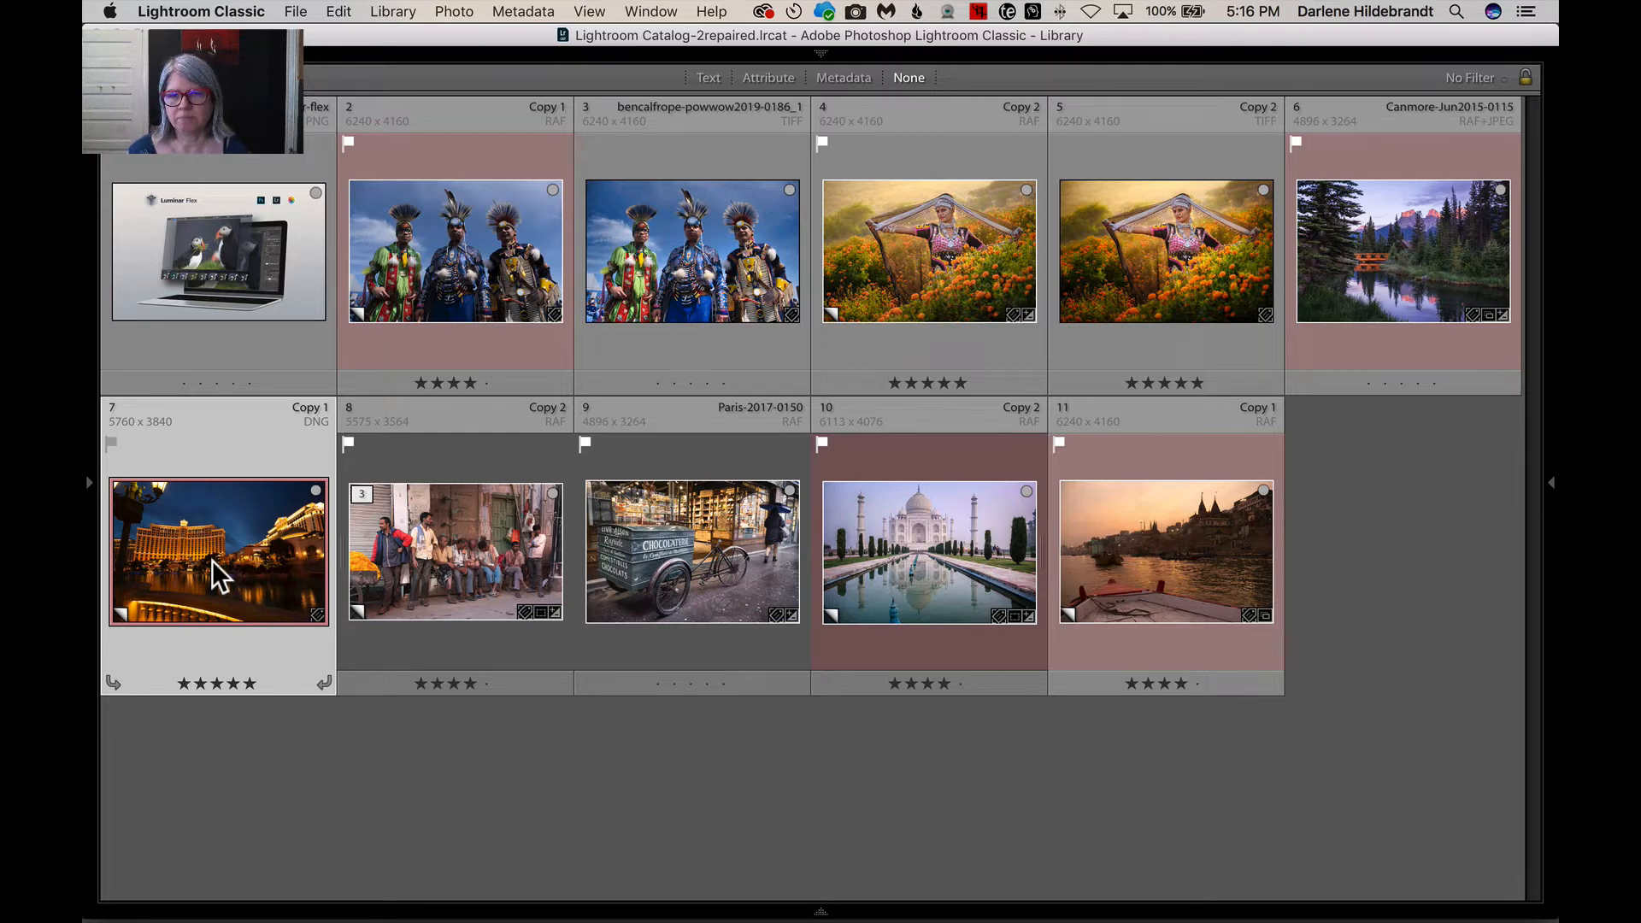
key("Return")
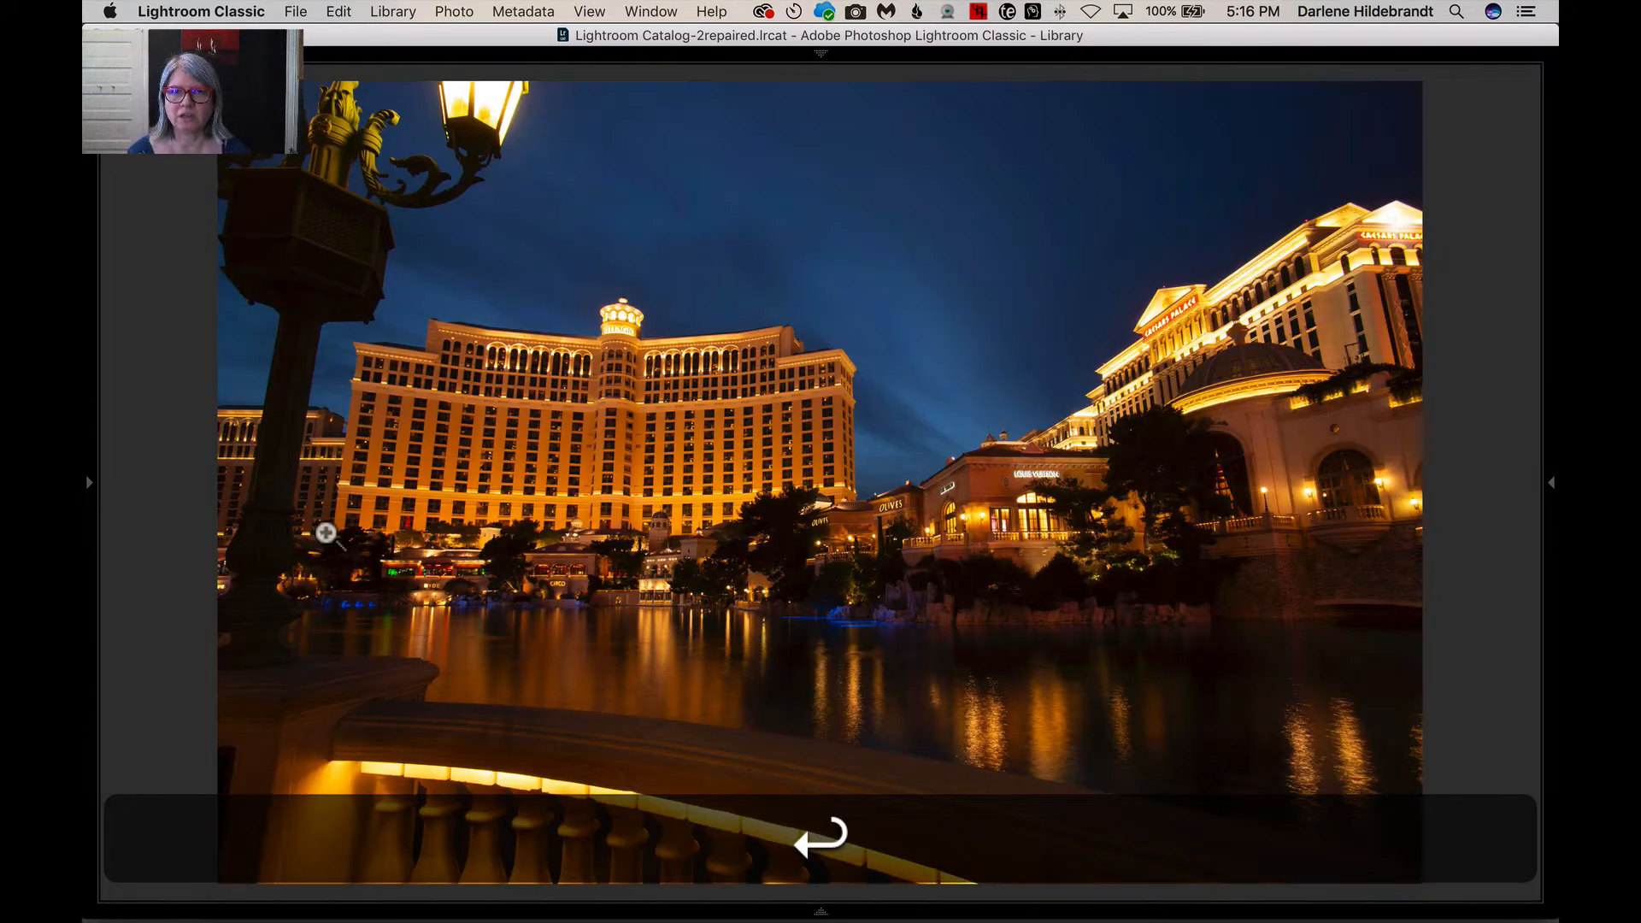
key("i")
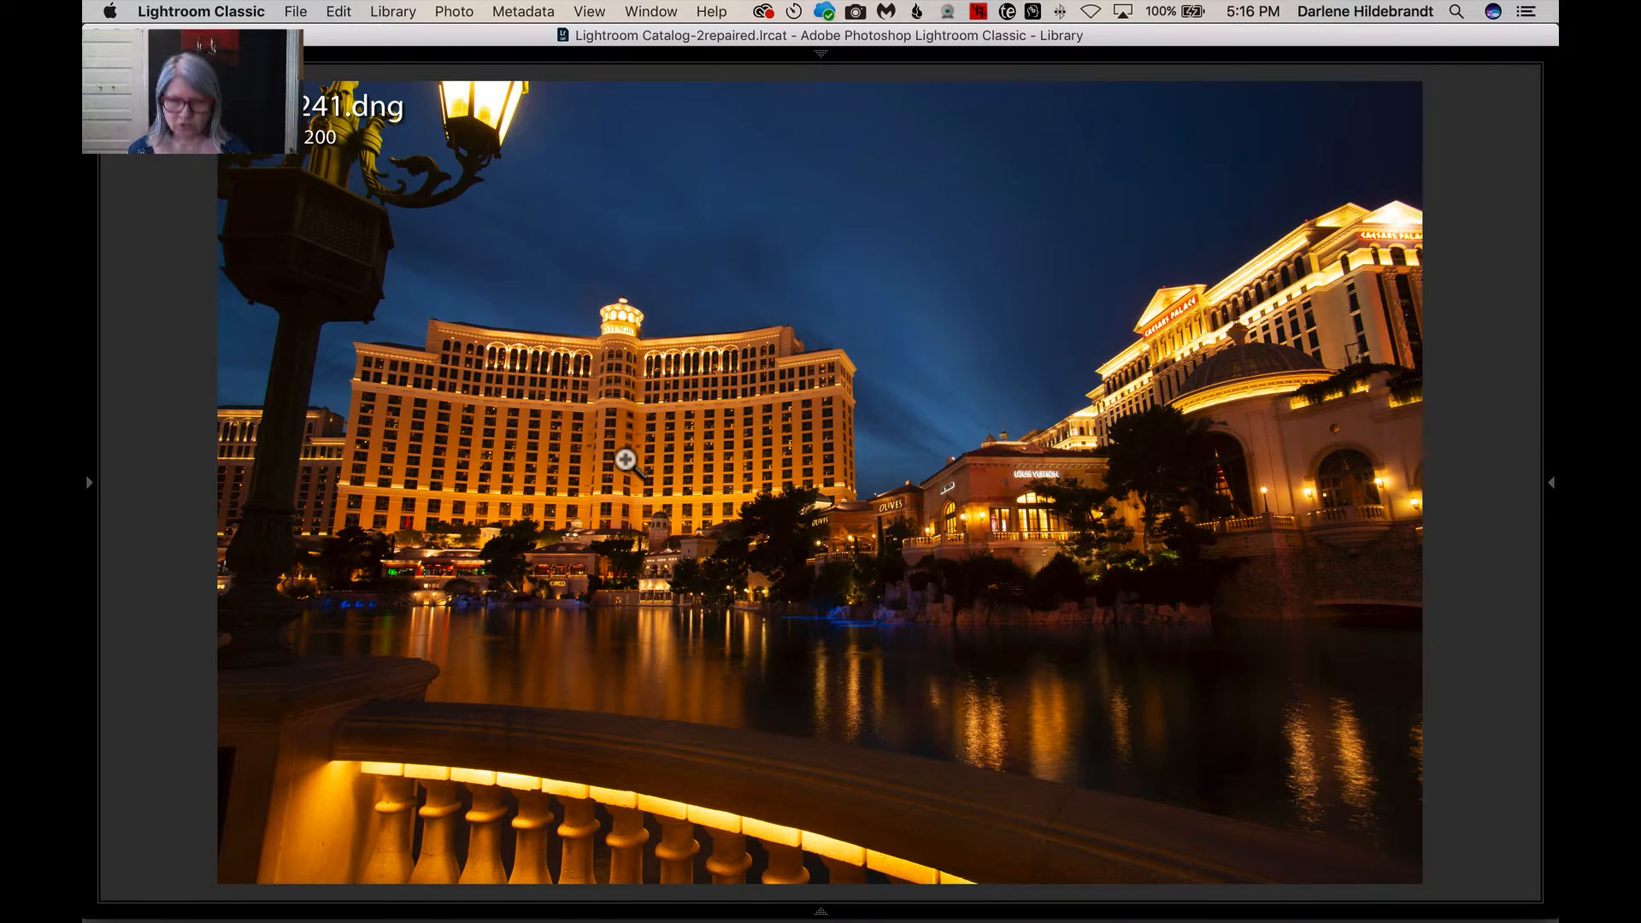
Develop the night hotel photo with Tungsten white balance, exposure at +1.05 and highlights at −41.
key("d")
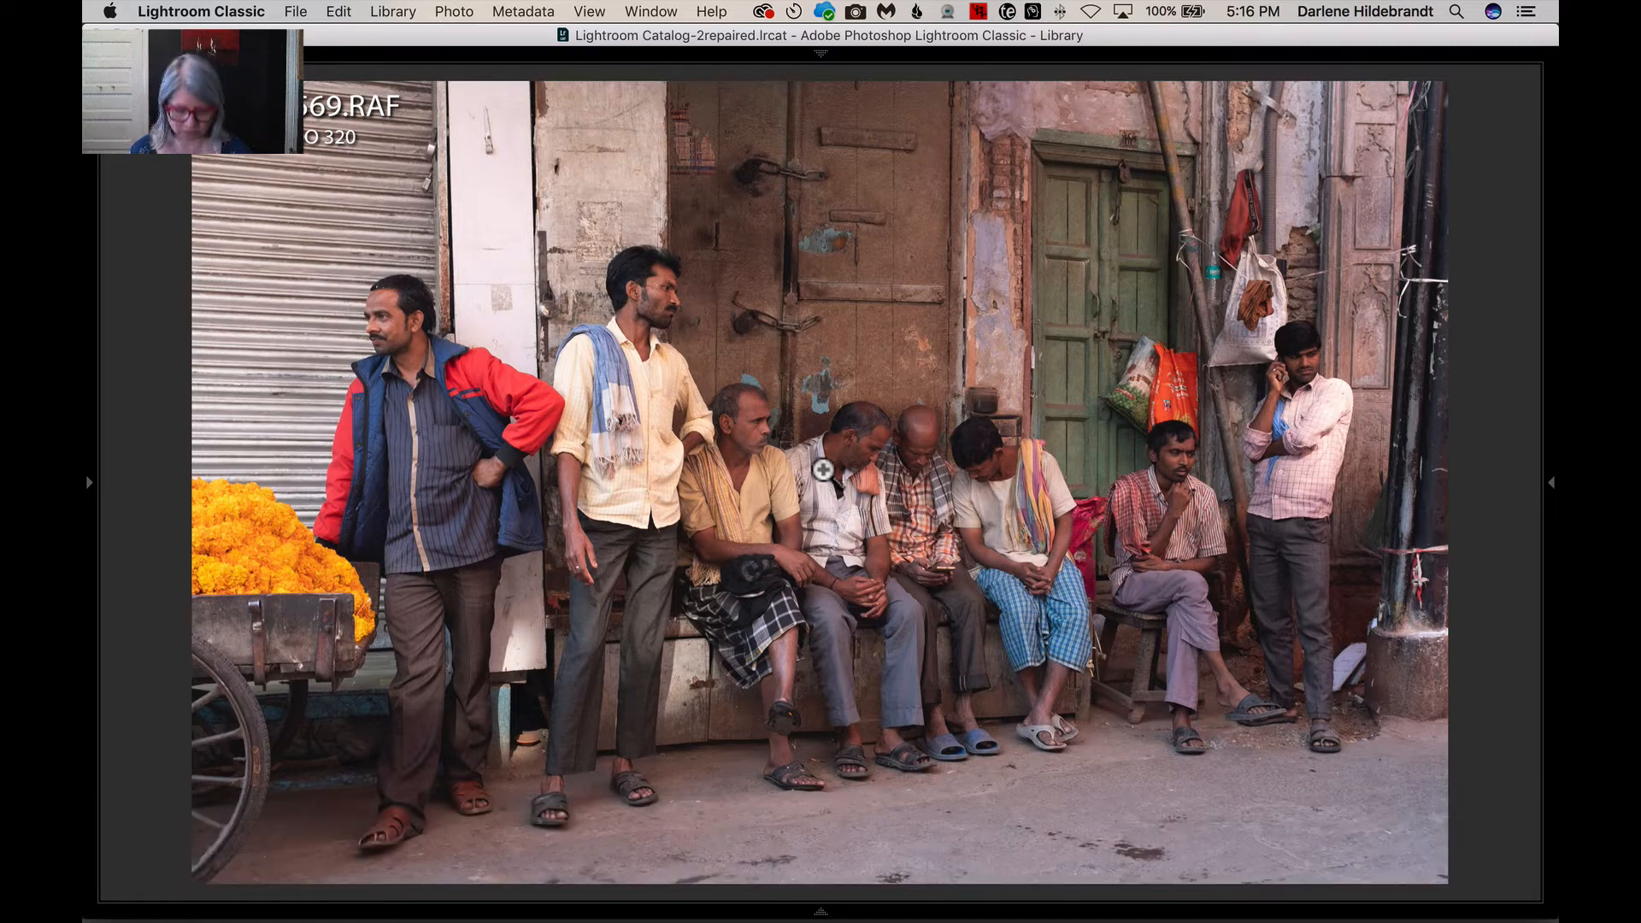
key("super+z")
key("d")
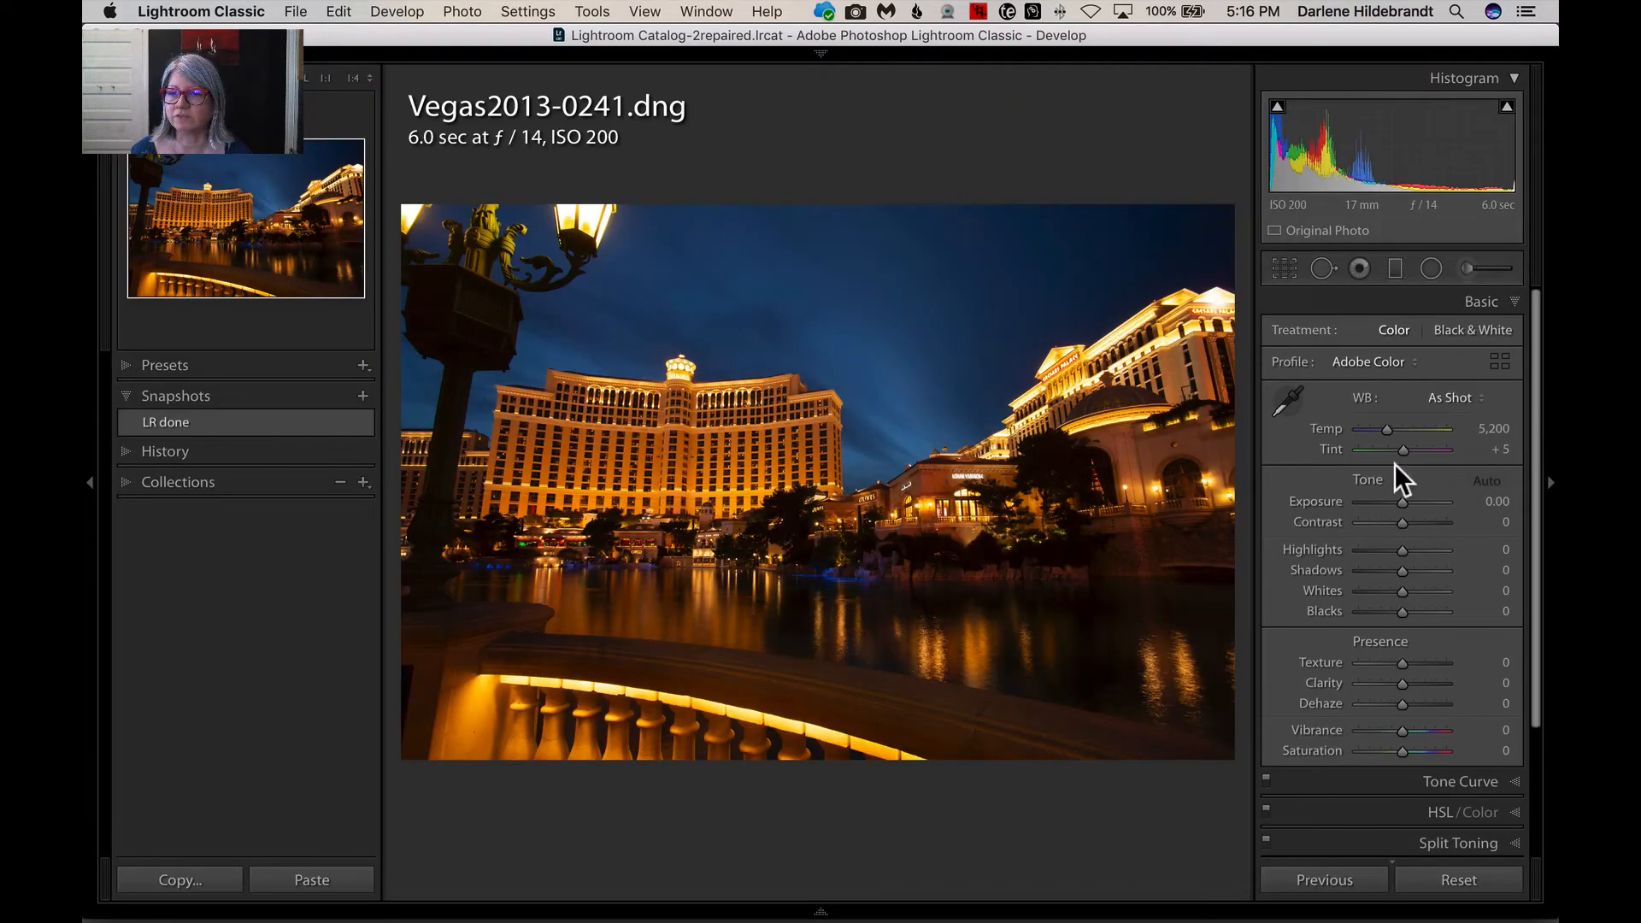
left_click(1453, 398)
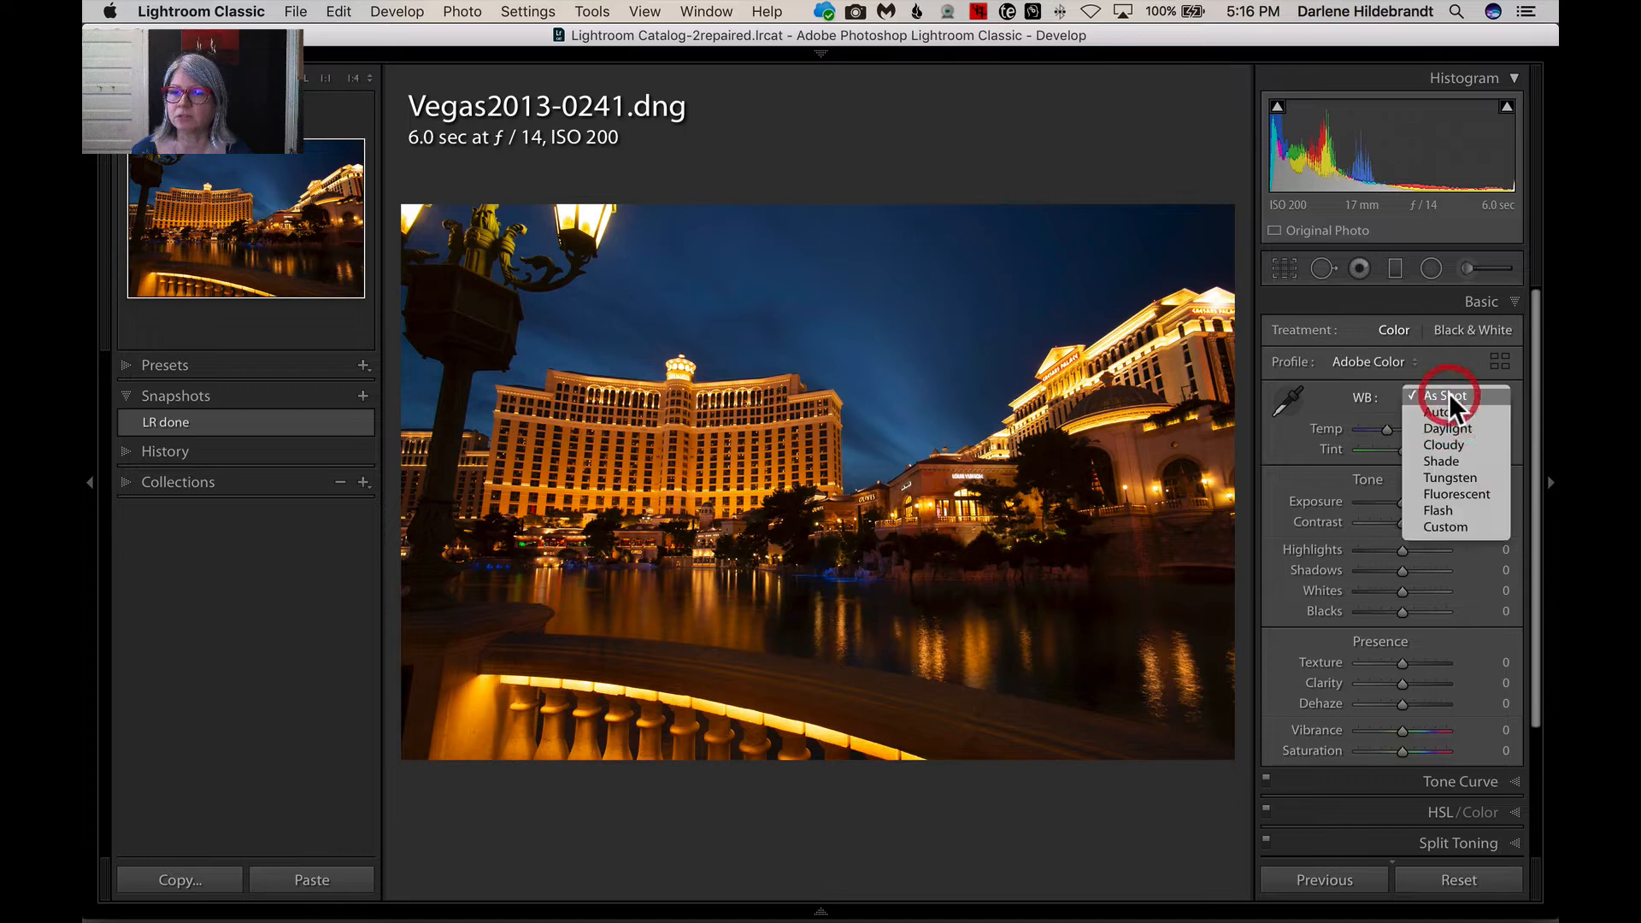
left_click(1453, 478)
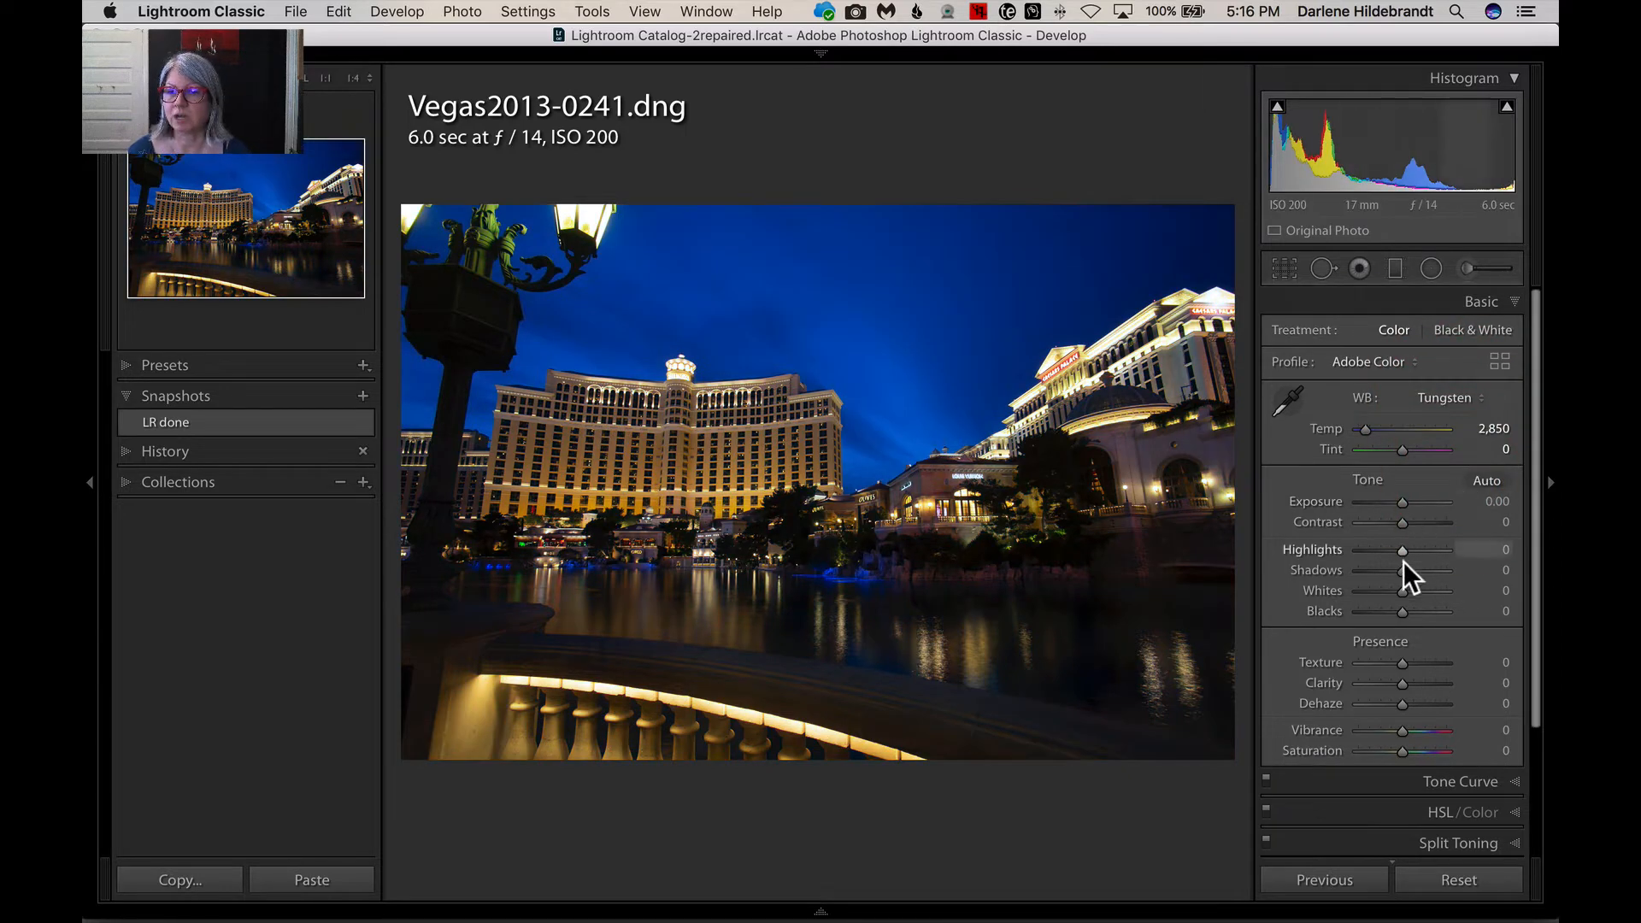
left_click_drag(1400, 550, 1410, 500)
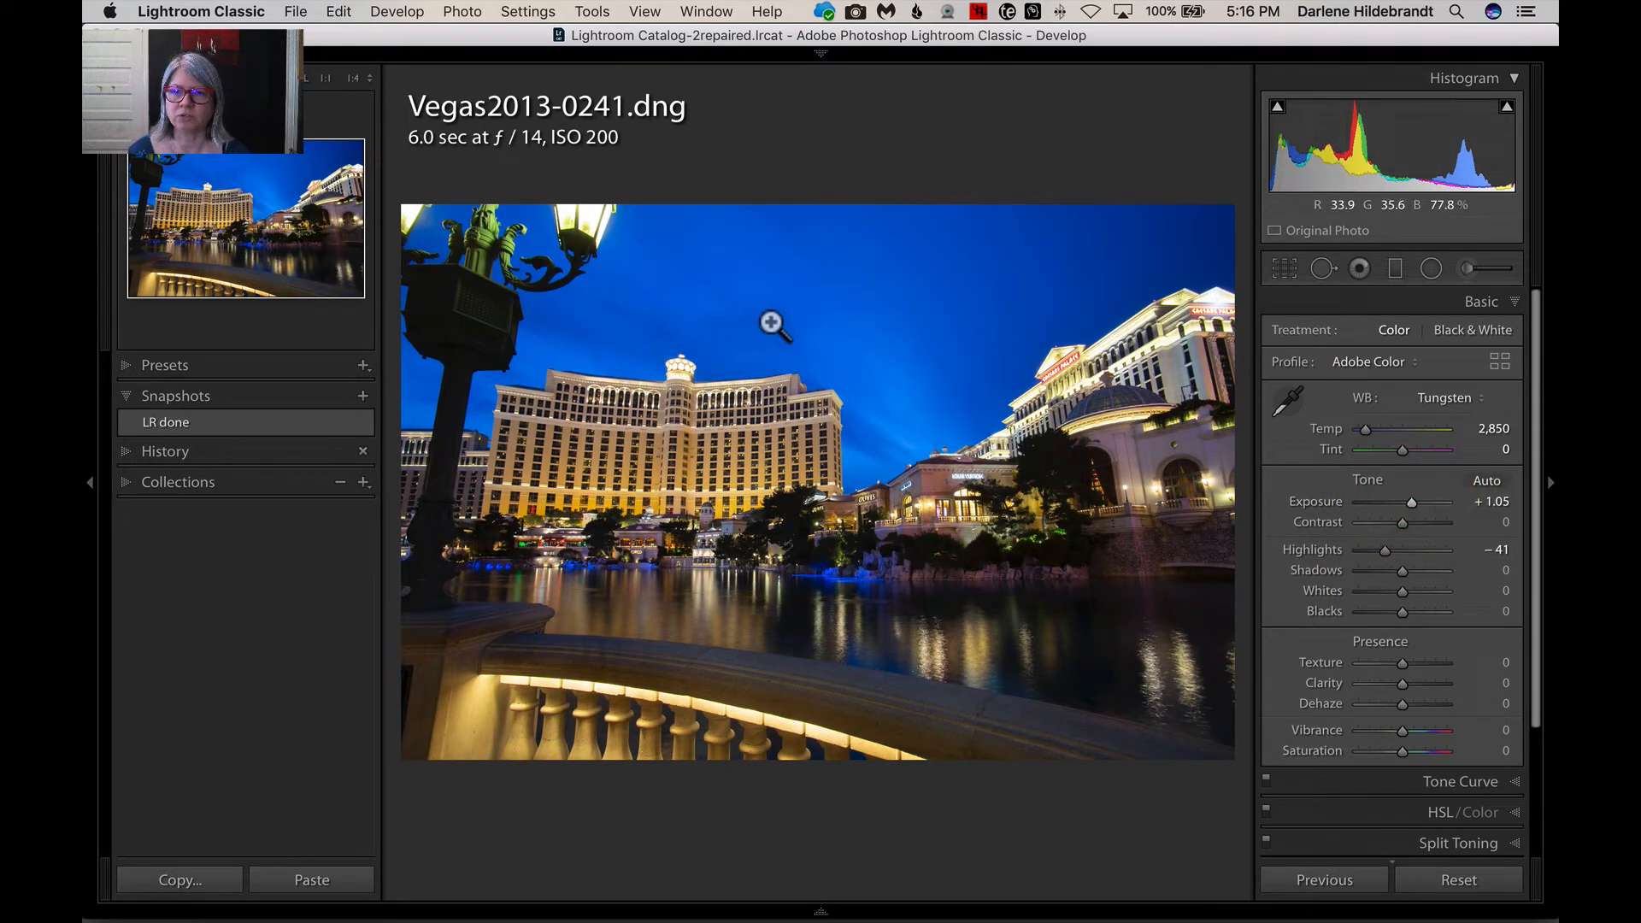
Examine the Luminar Flex export options available for the night hotel photo, and leave them without exporting.
right_click(772, 323)
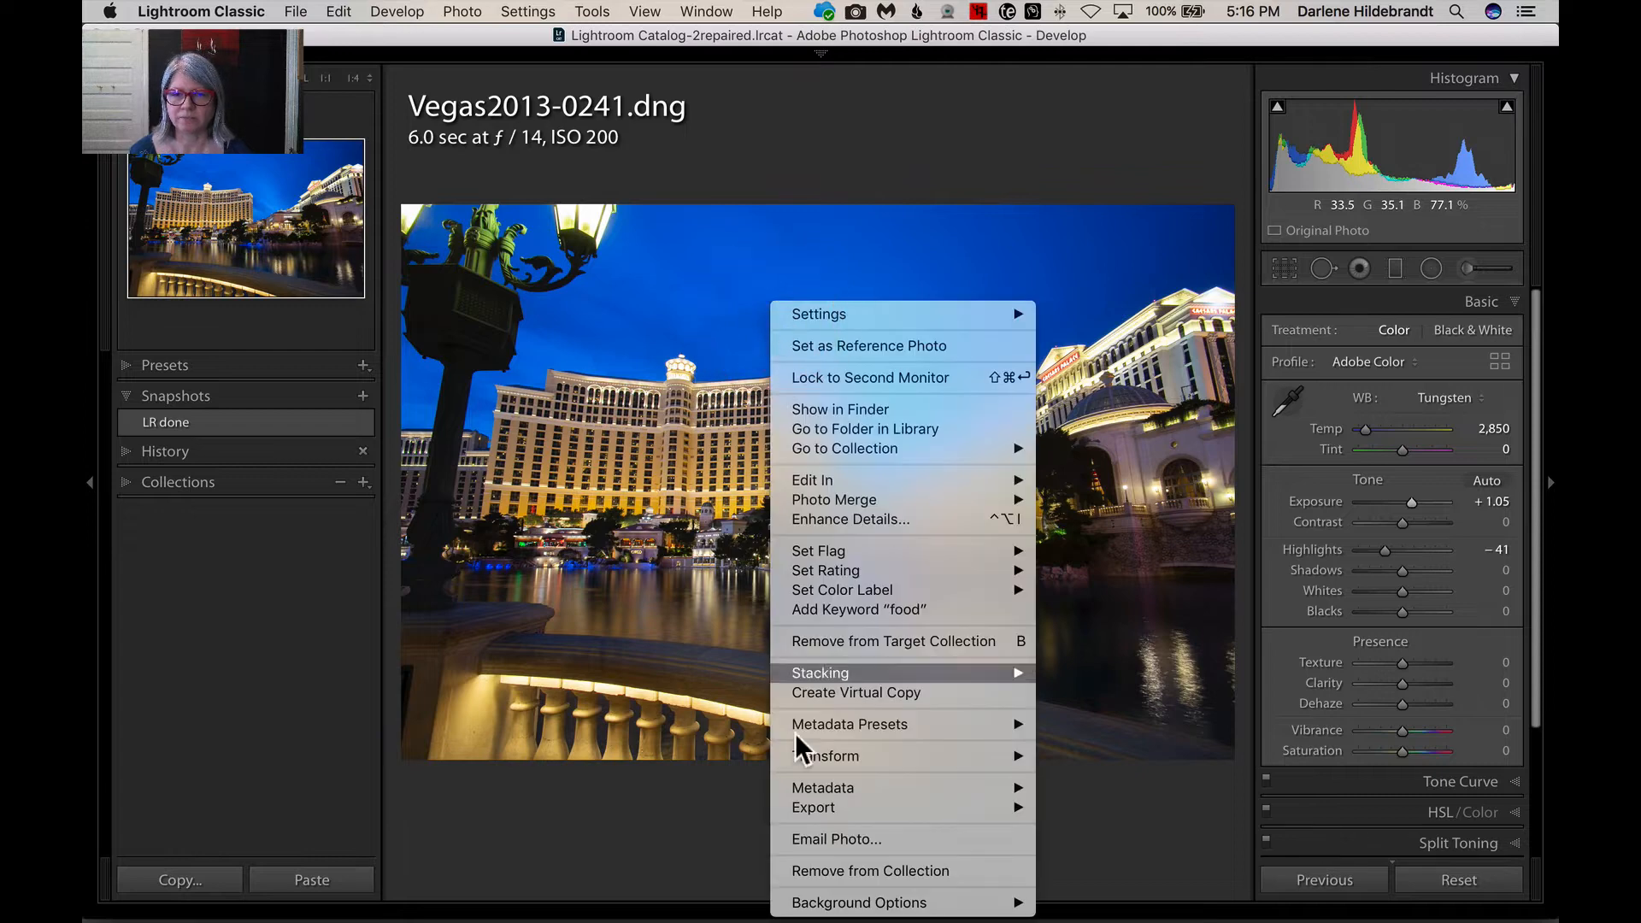
mouse_move(880, 808)
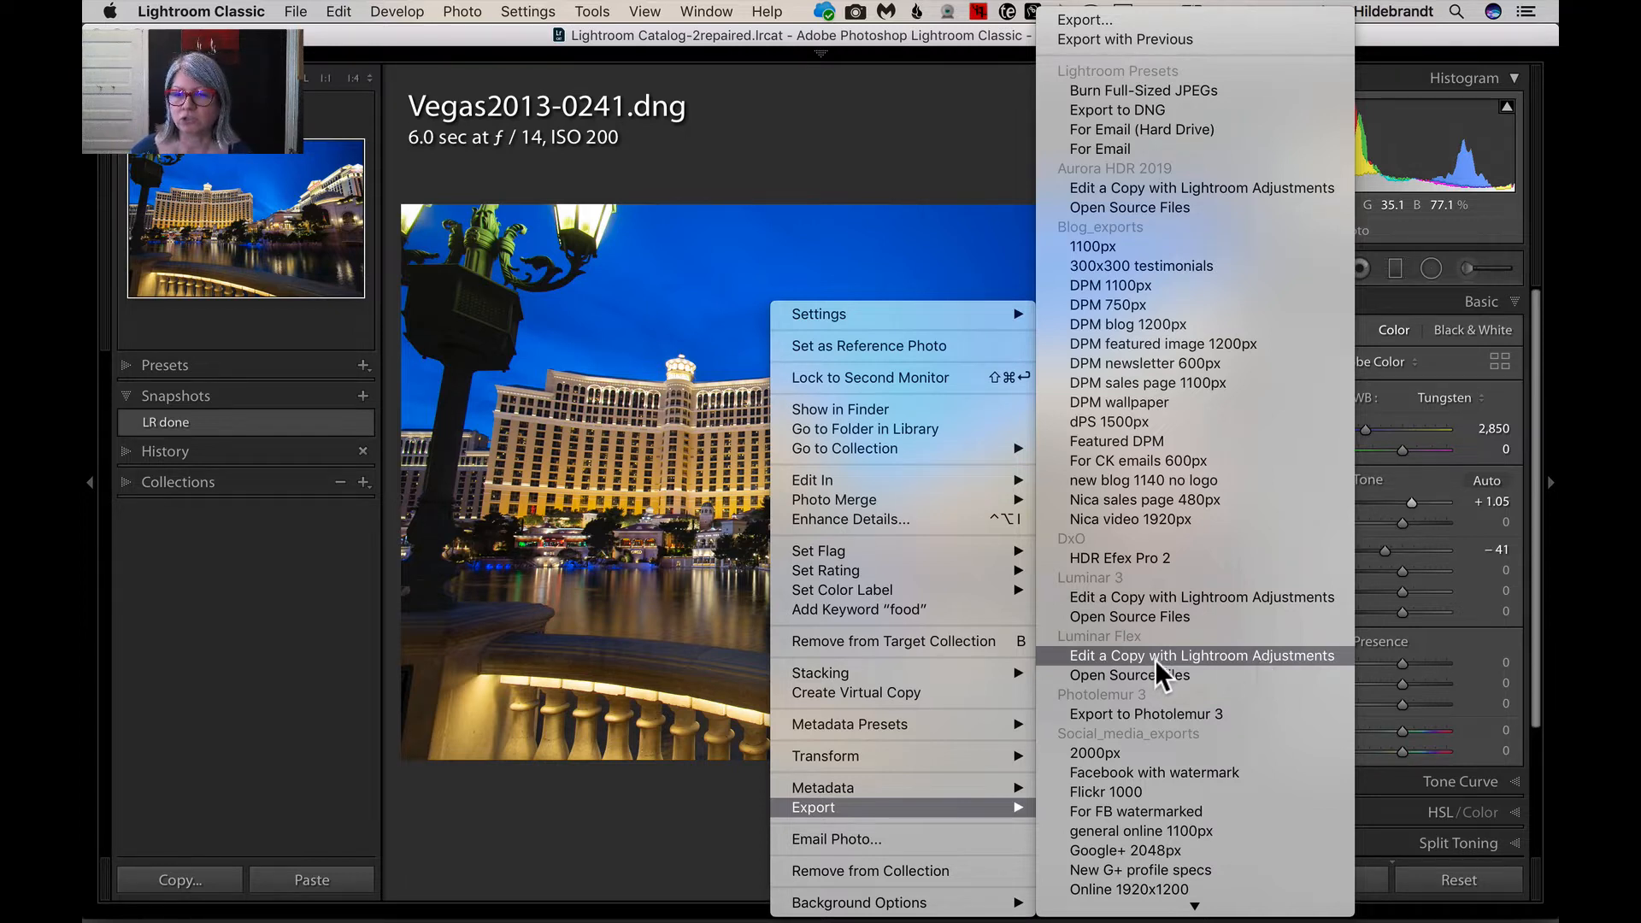
left_click(1255, 651)
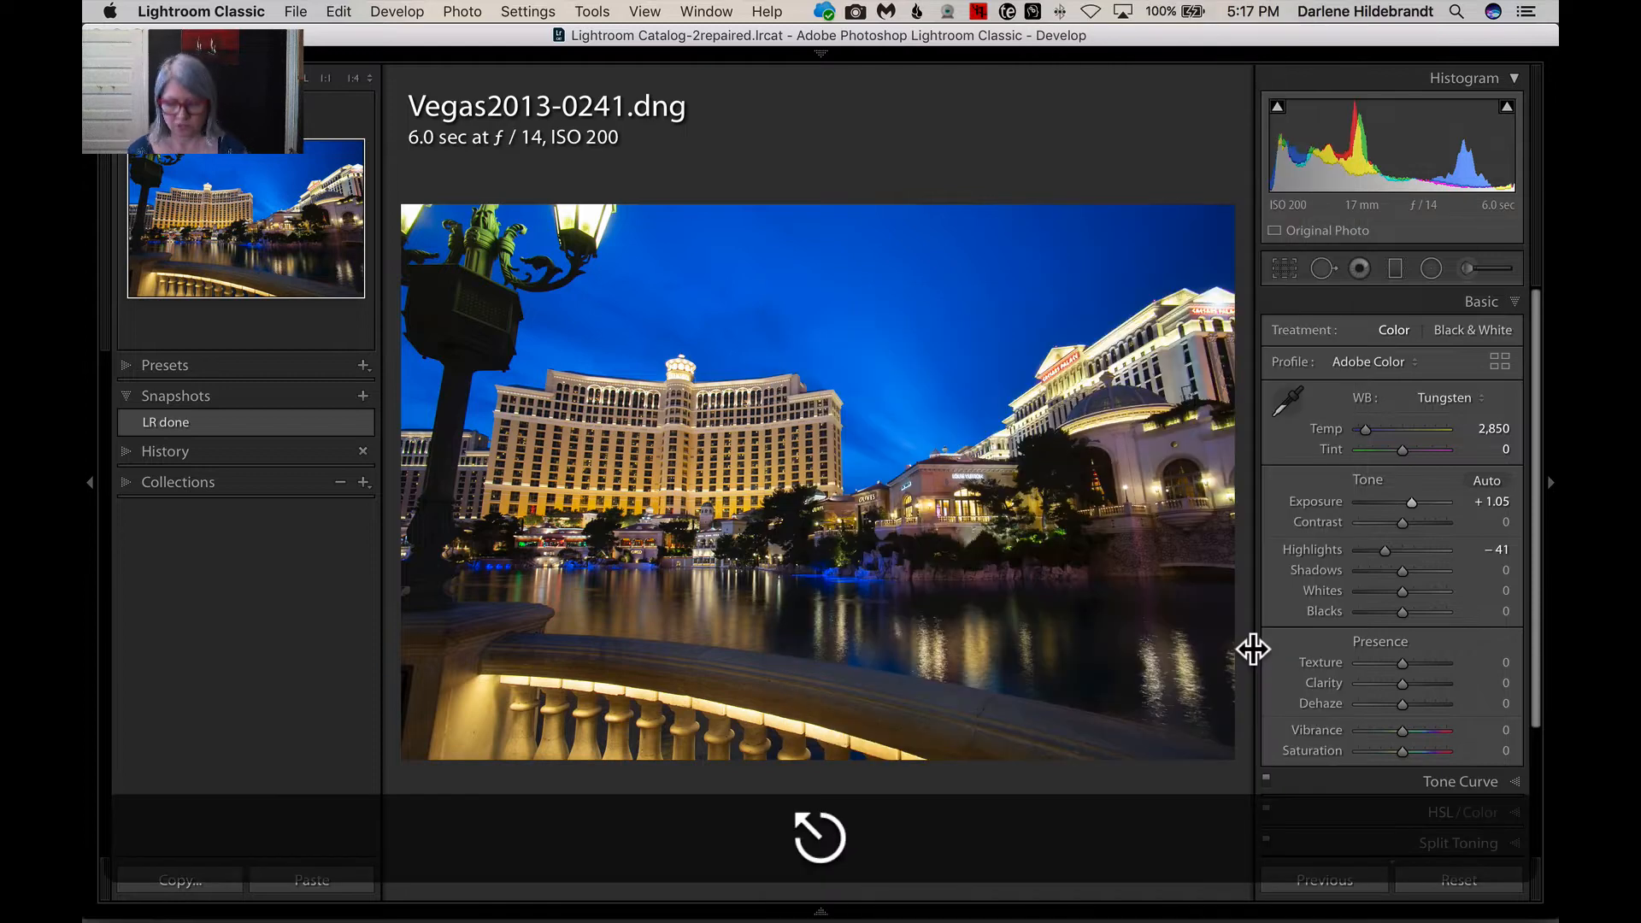
Return to the library grid and open the Paris chocolaterie bicycle photo for developing.
key("g")
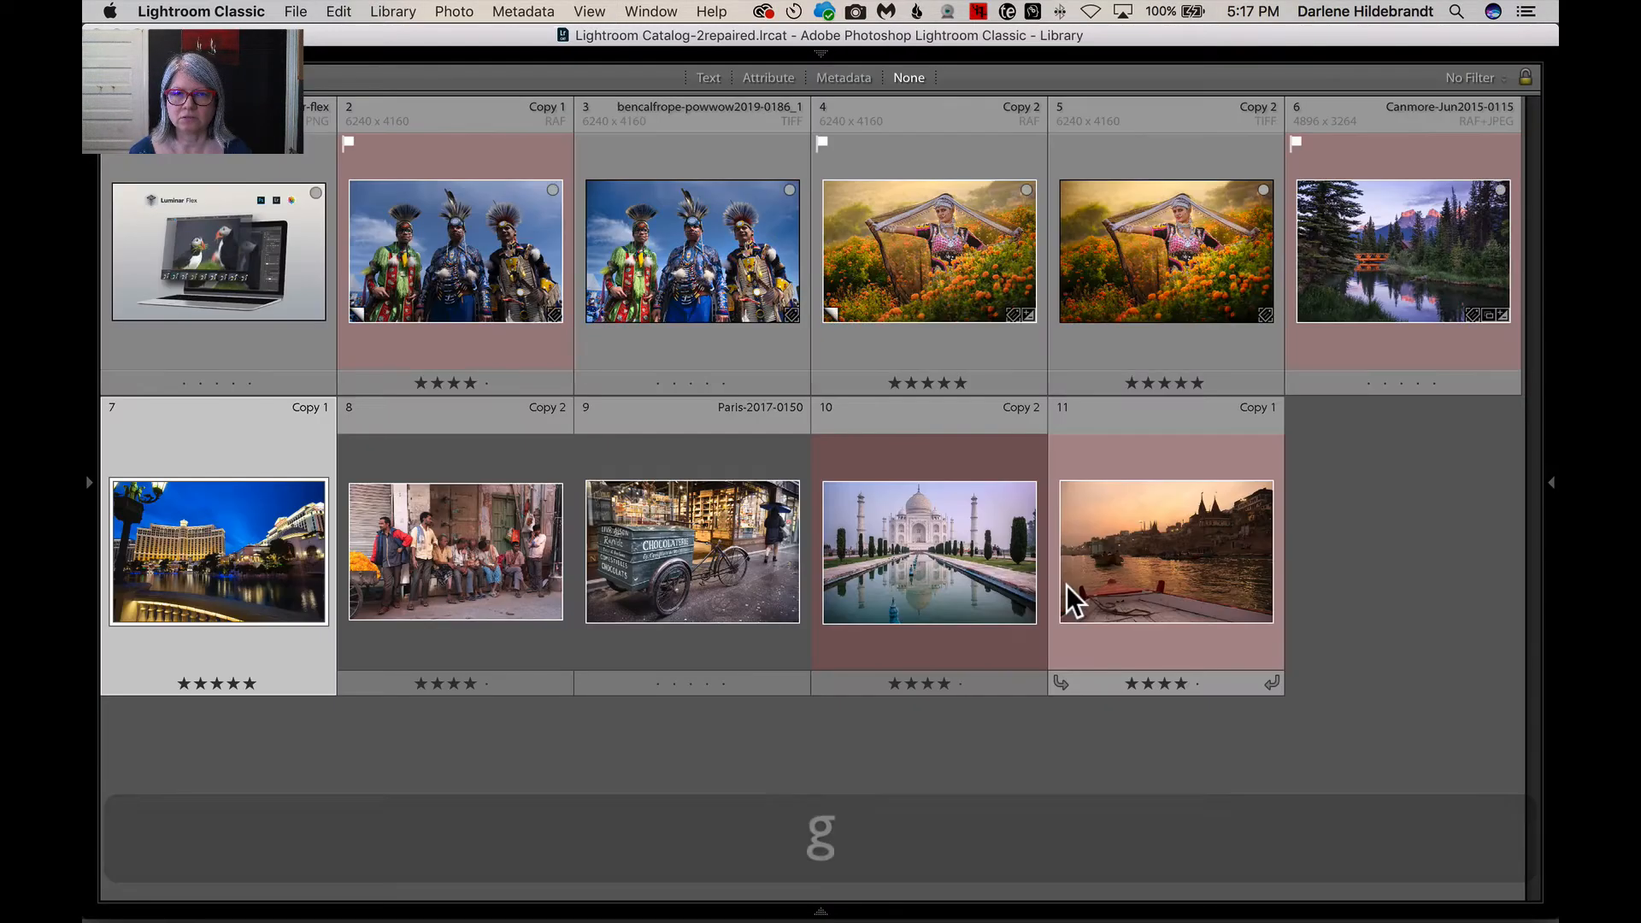
left_click(706, 552)
key("d")
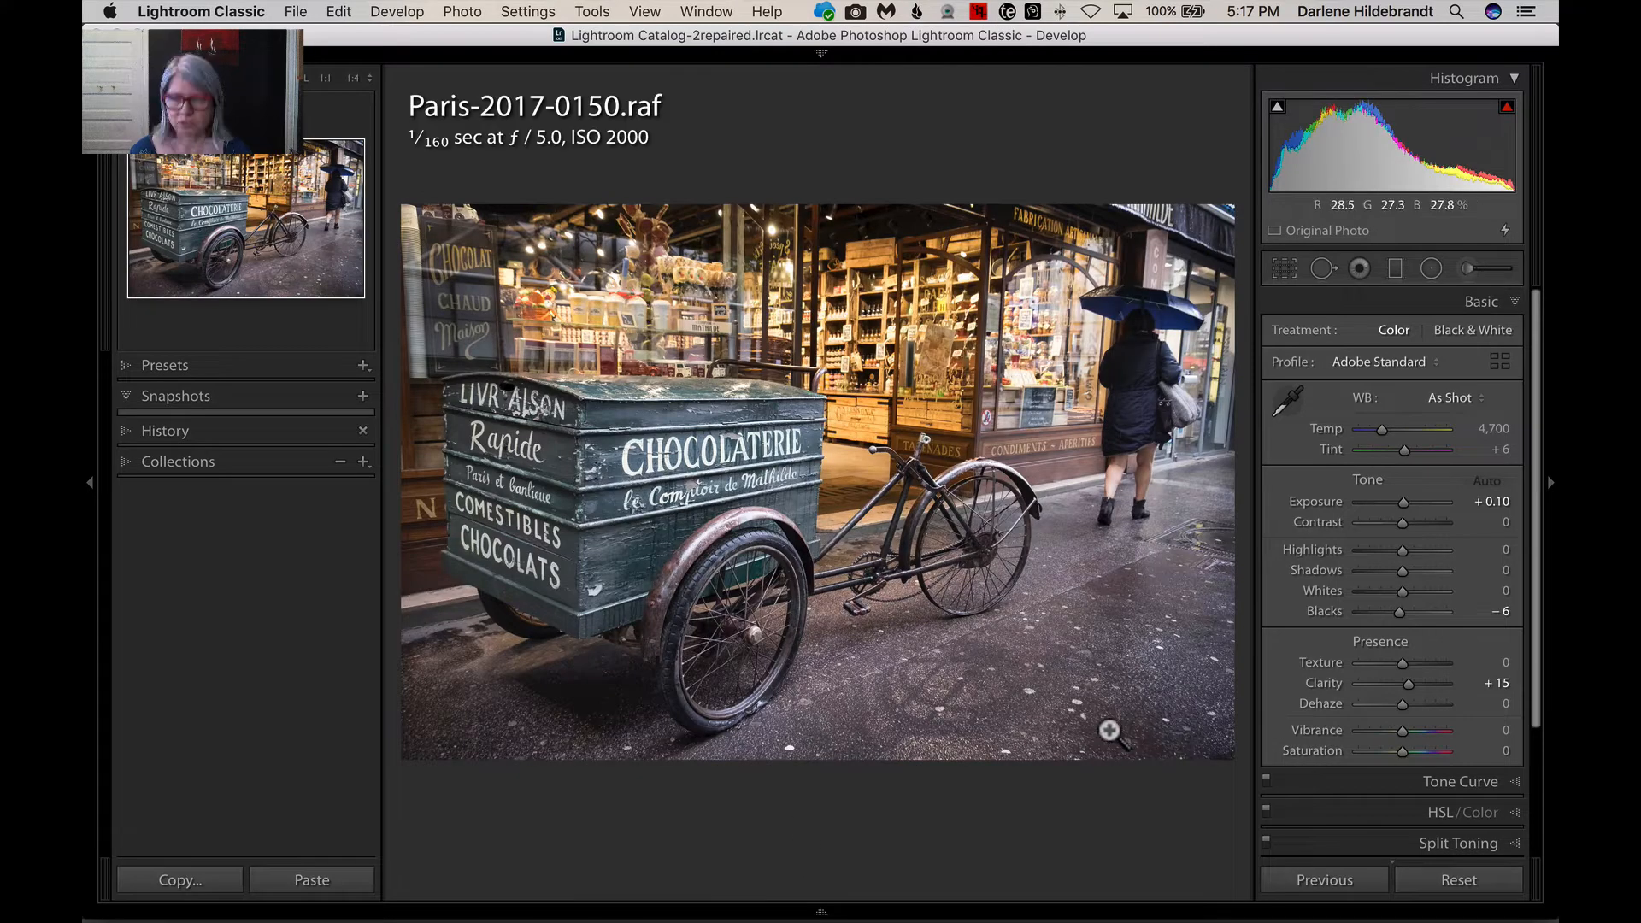
Compare the bicycle photo with its unedited version, and show its Split Toning settings.
key("backslash")
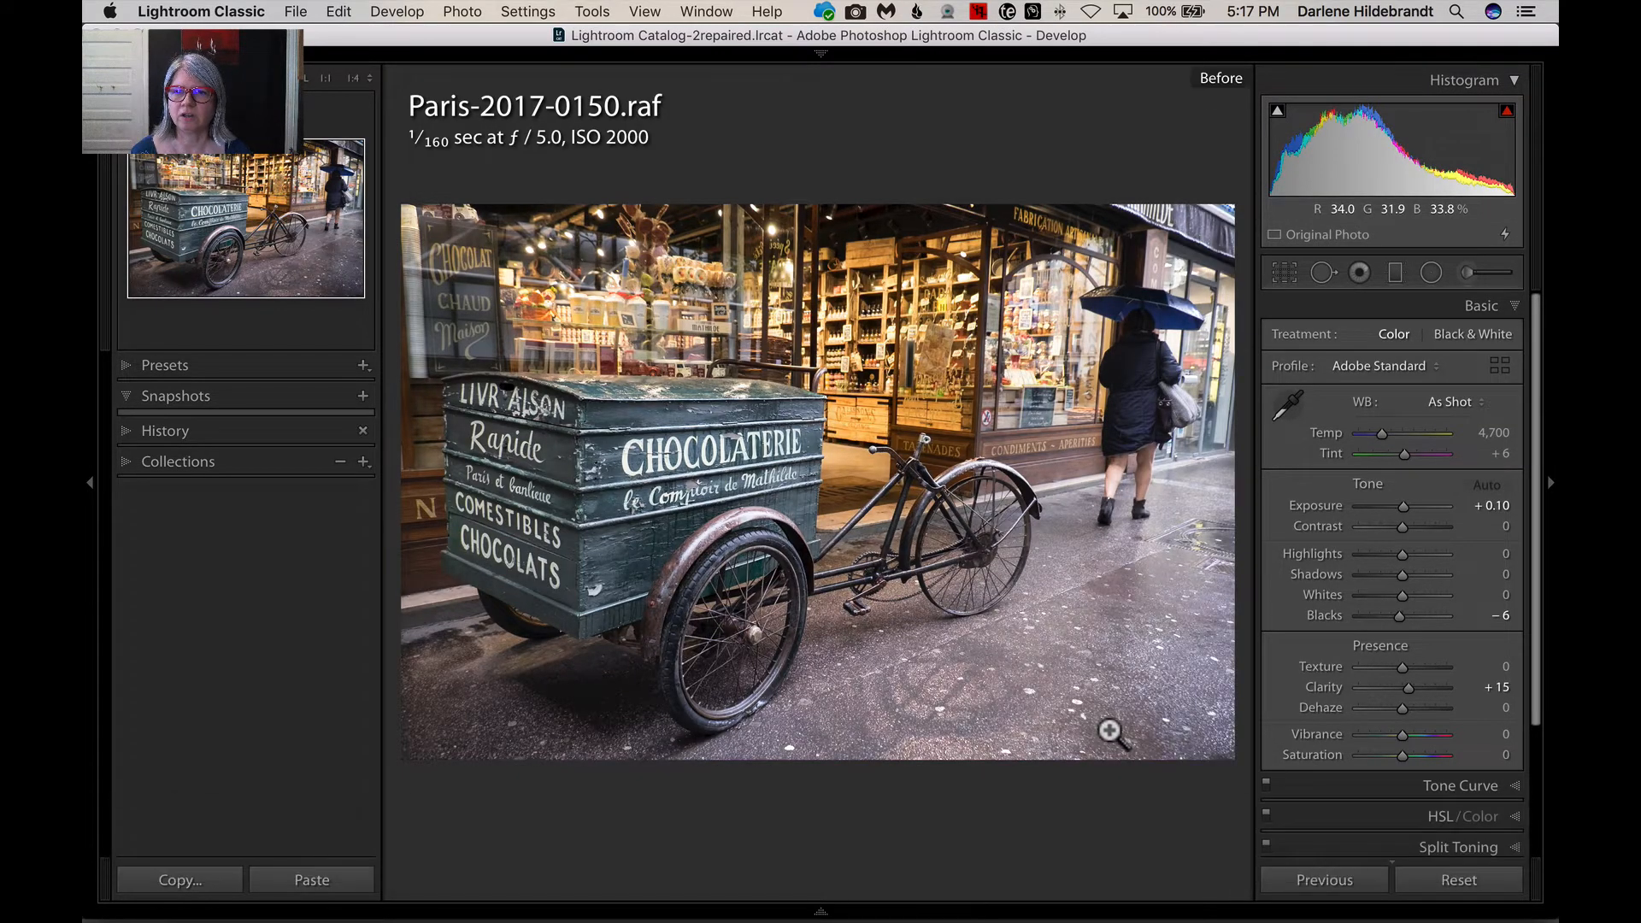
key("backslash")
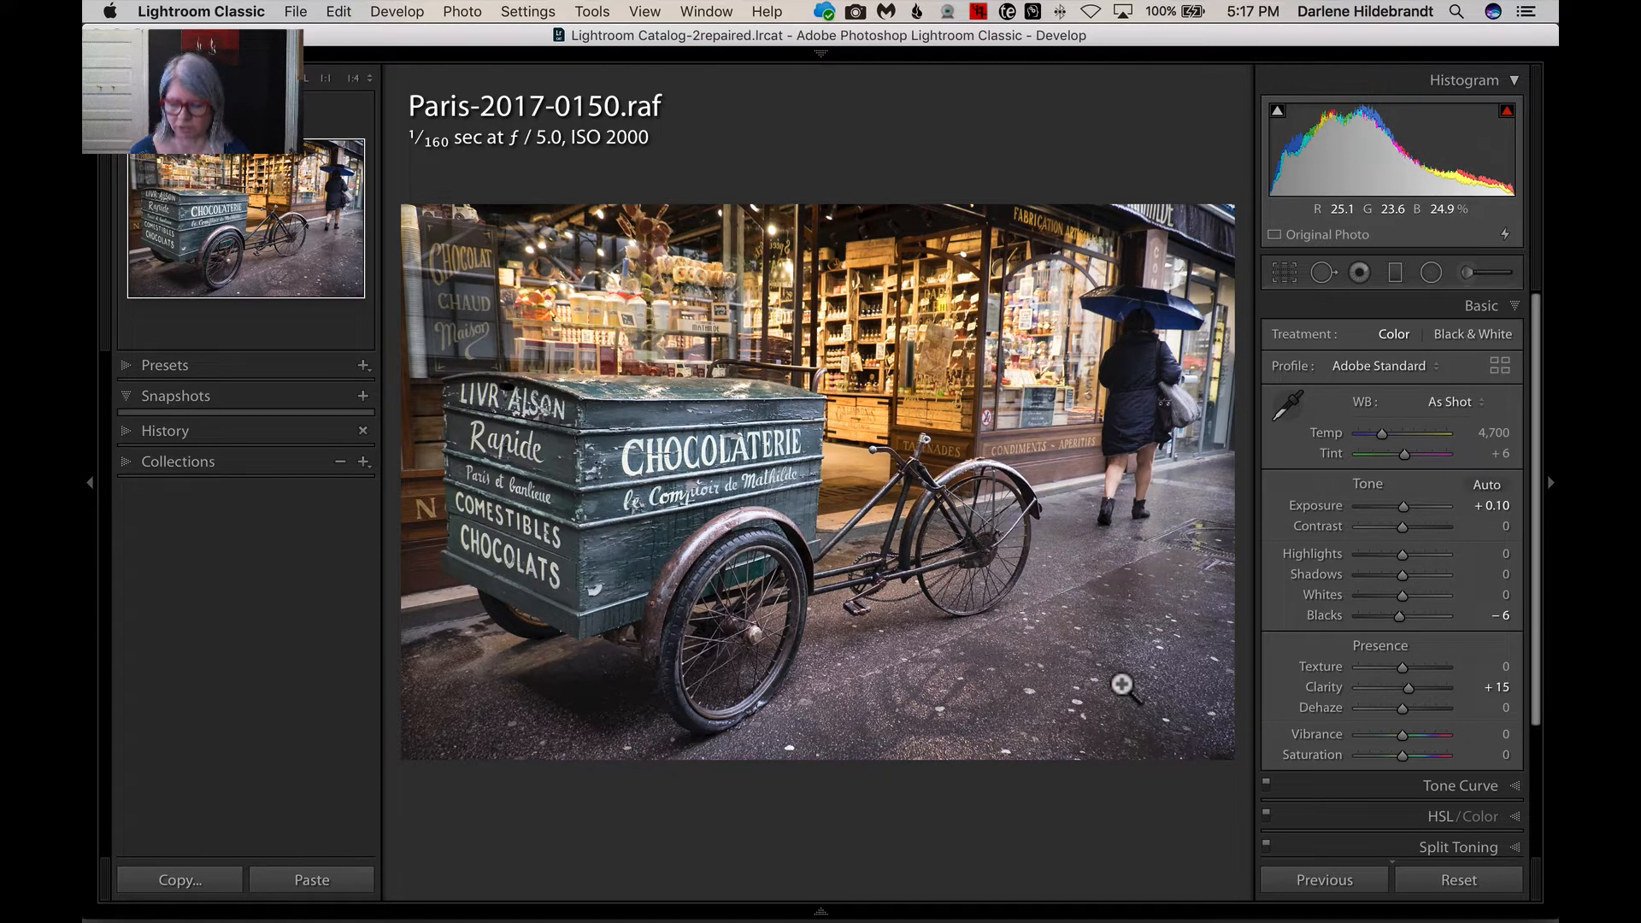
key("backslash")
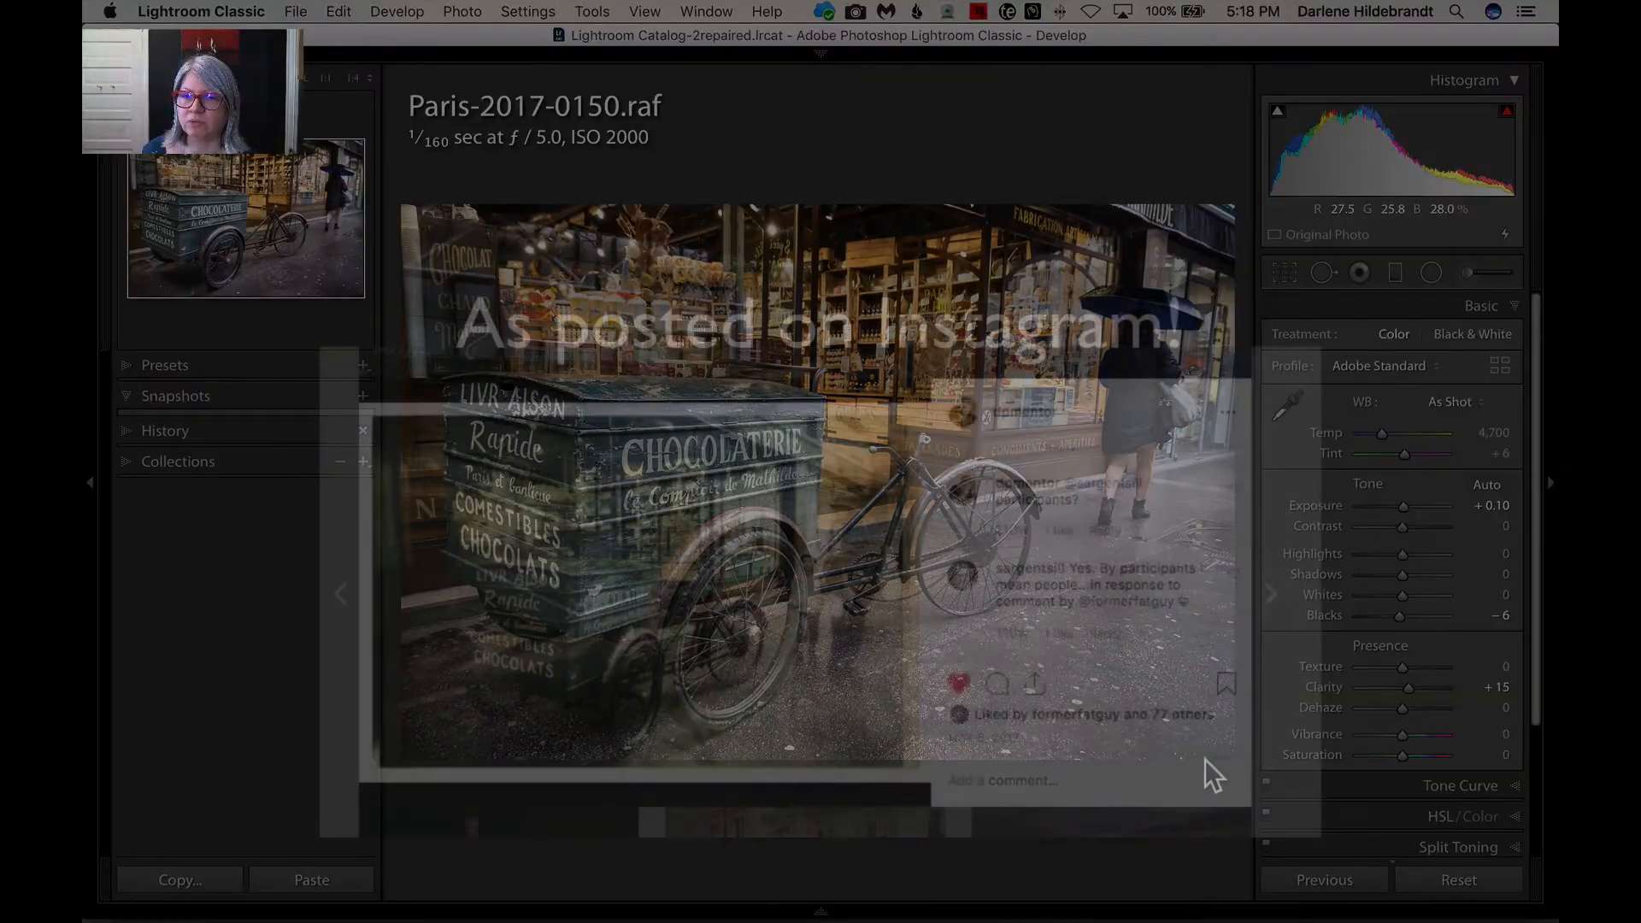
scroll(1365, 514, "down", 3)
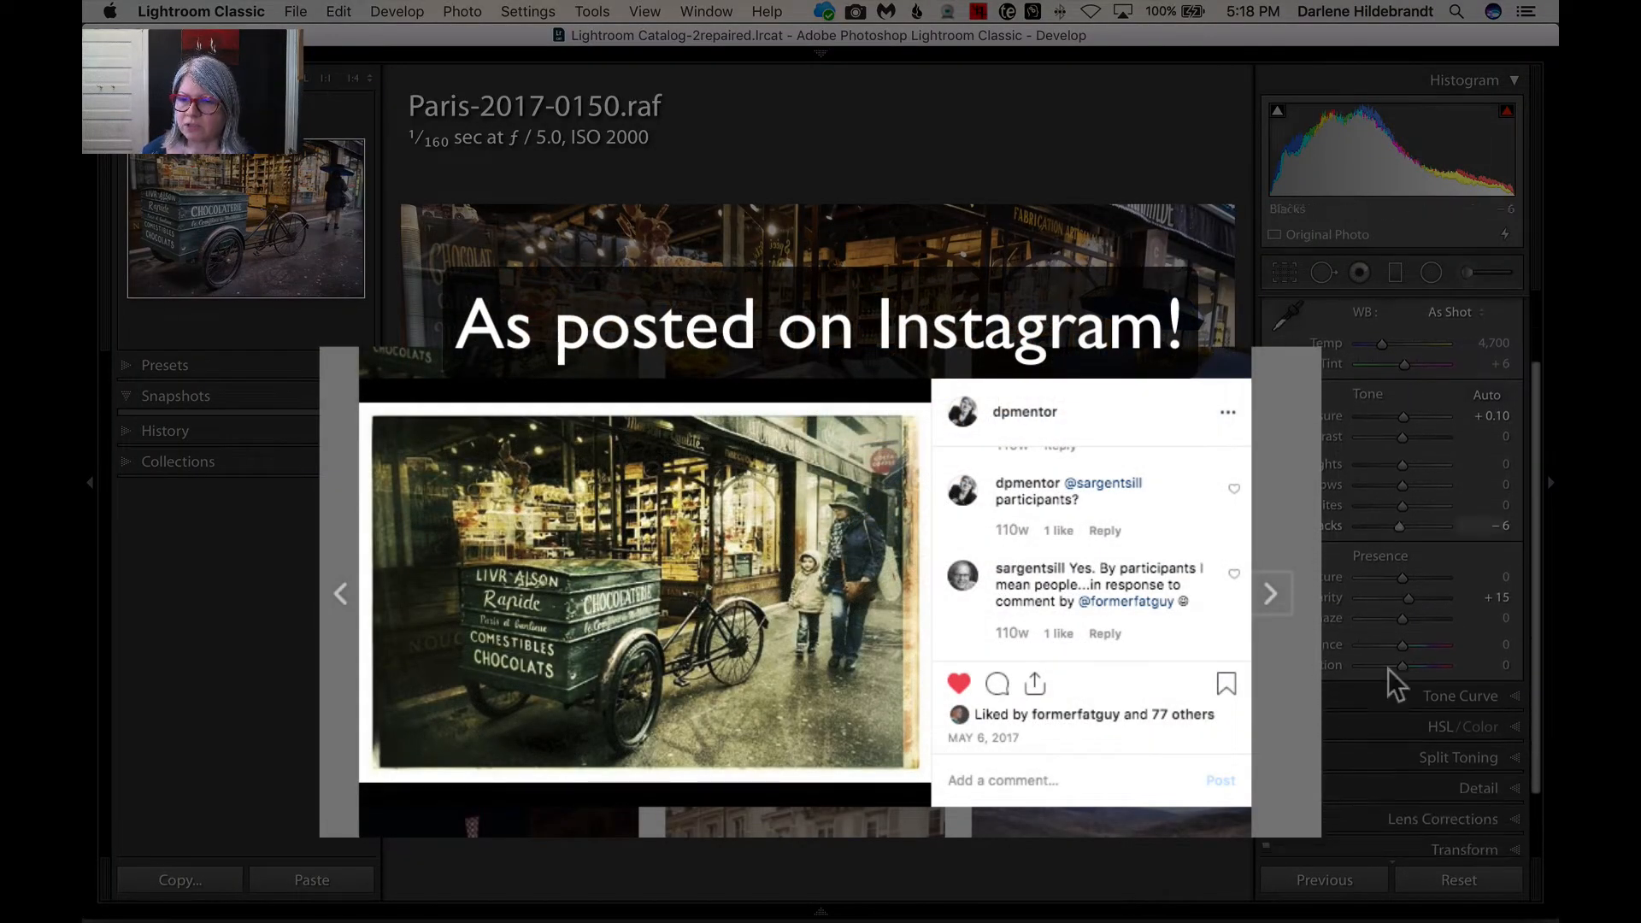
left_click(1413, 752)
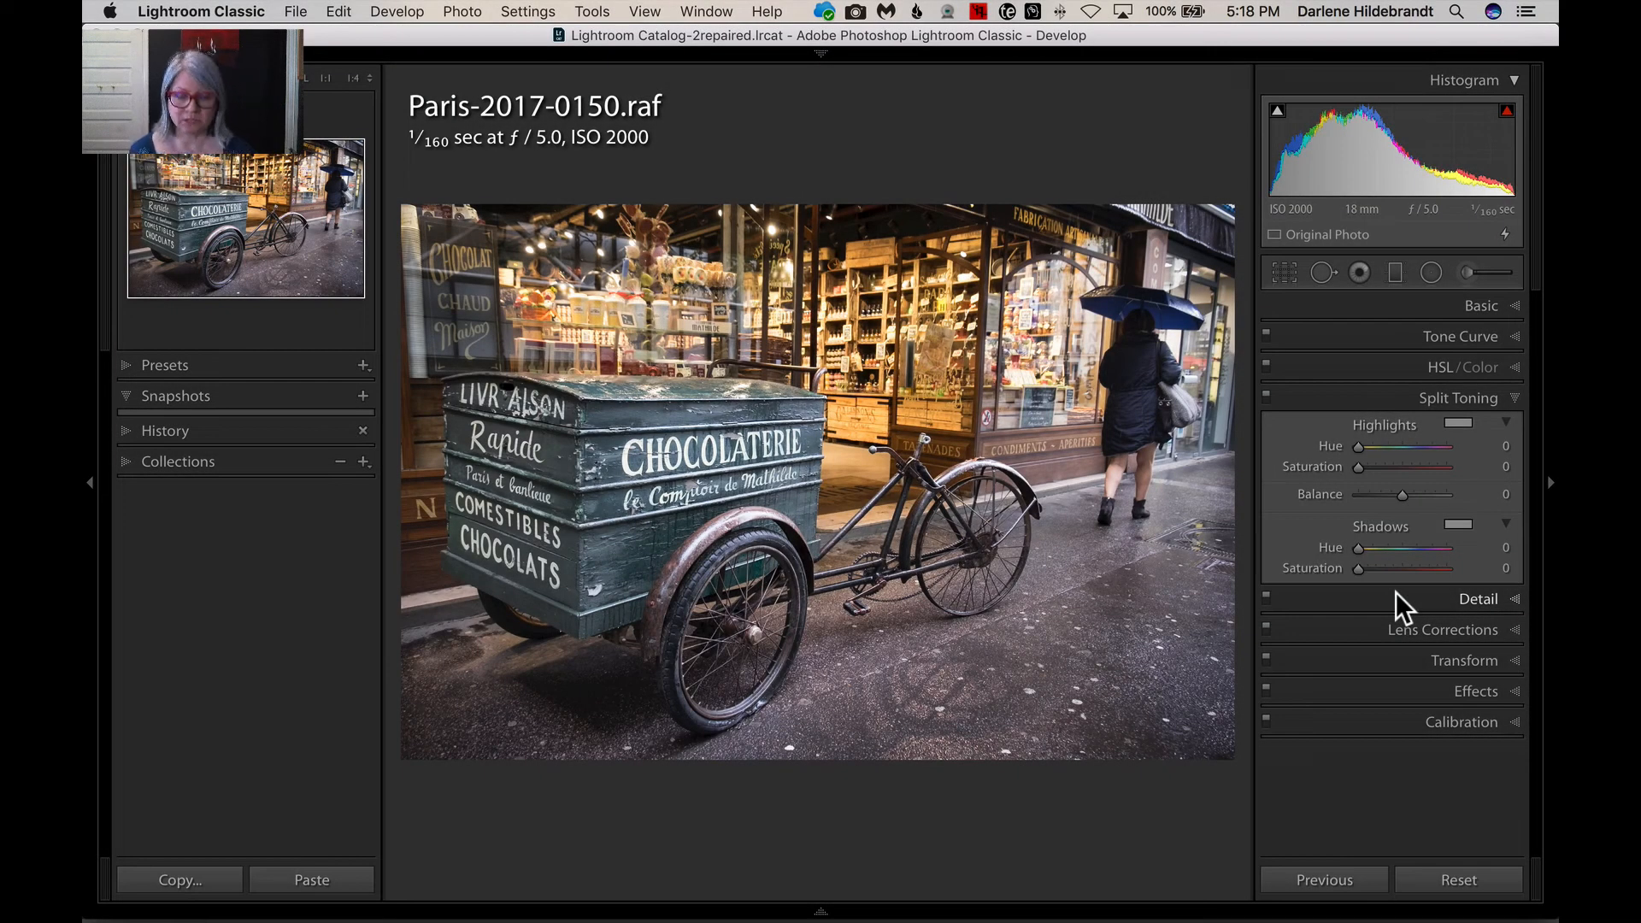
Switch to Photoshop and duplicate the Background layer of the bicycle photo.
key("super")
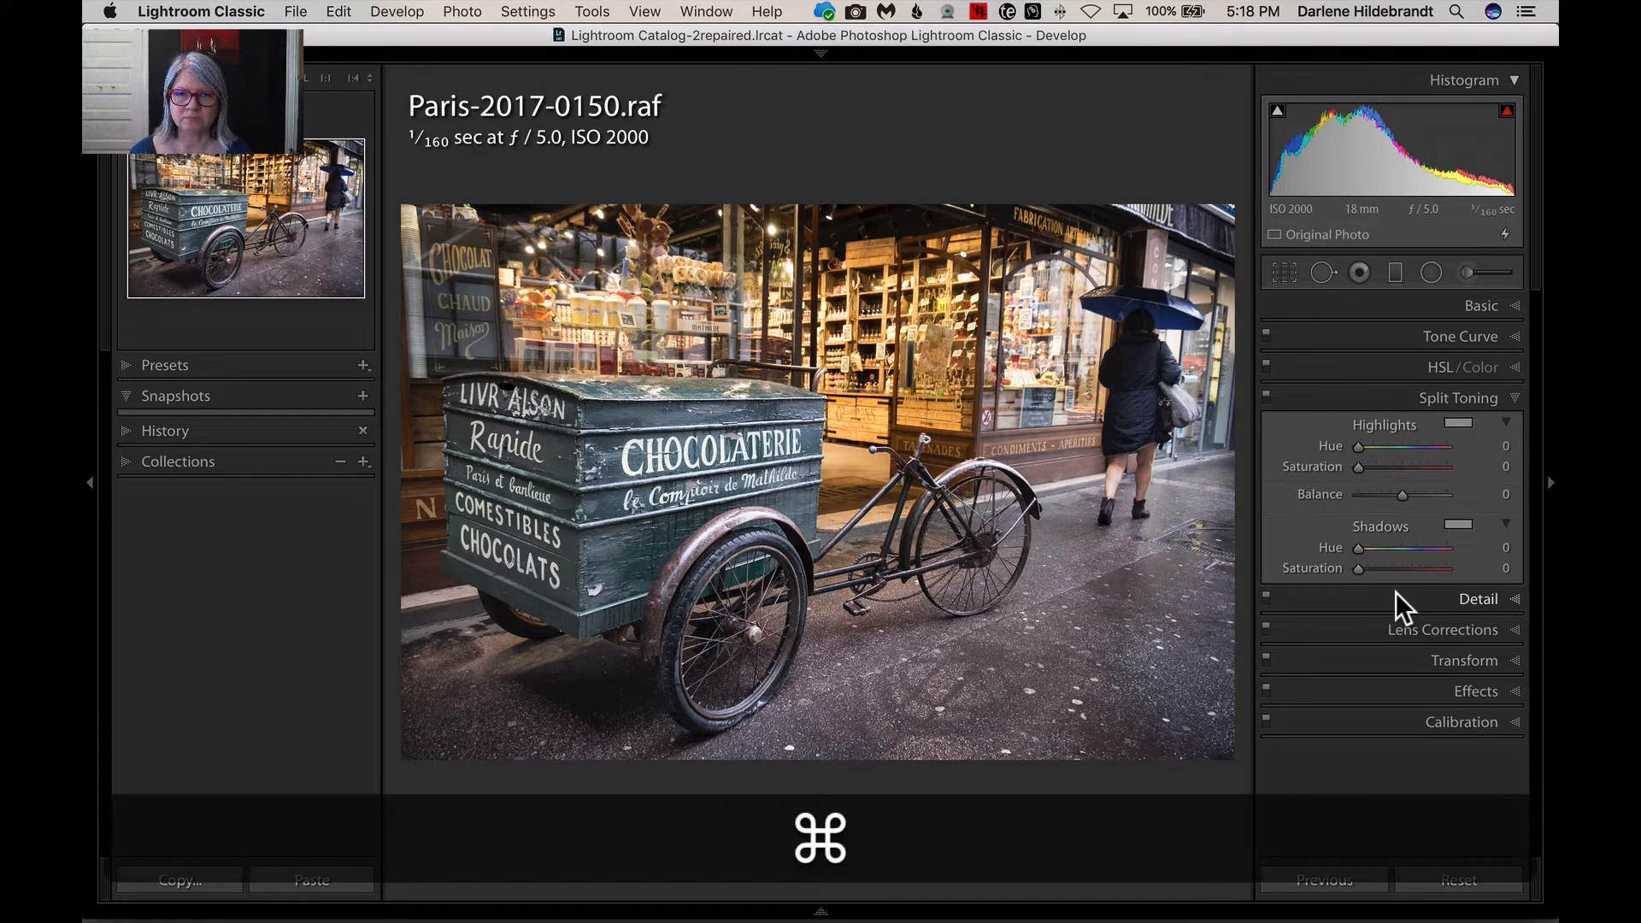
key("super+Tab")
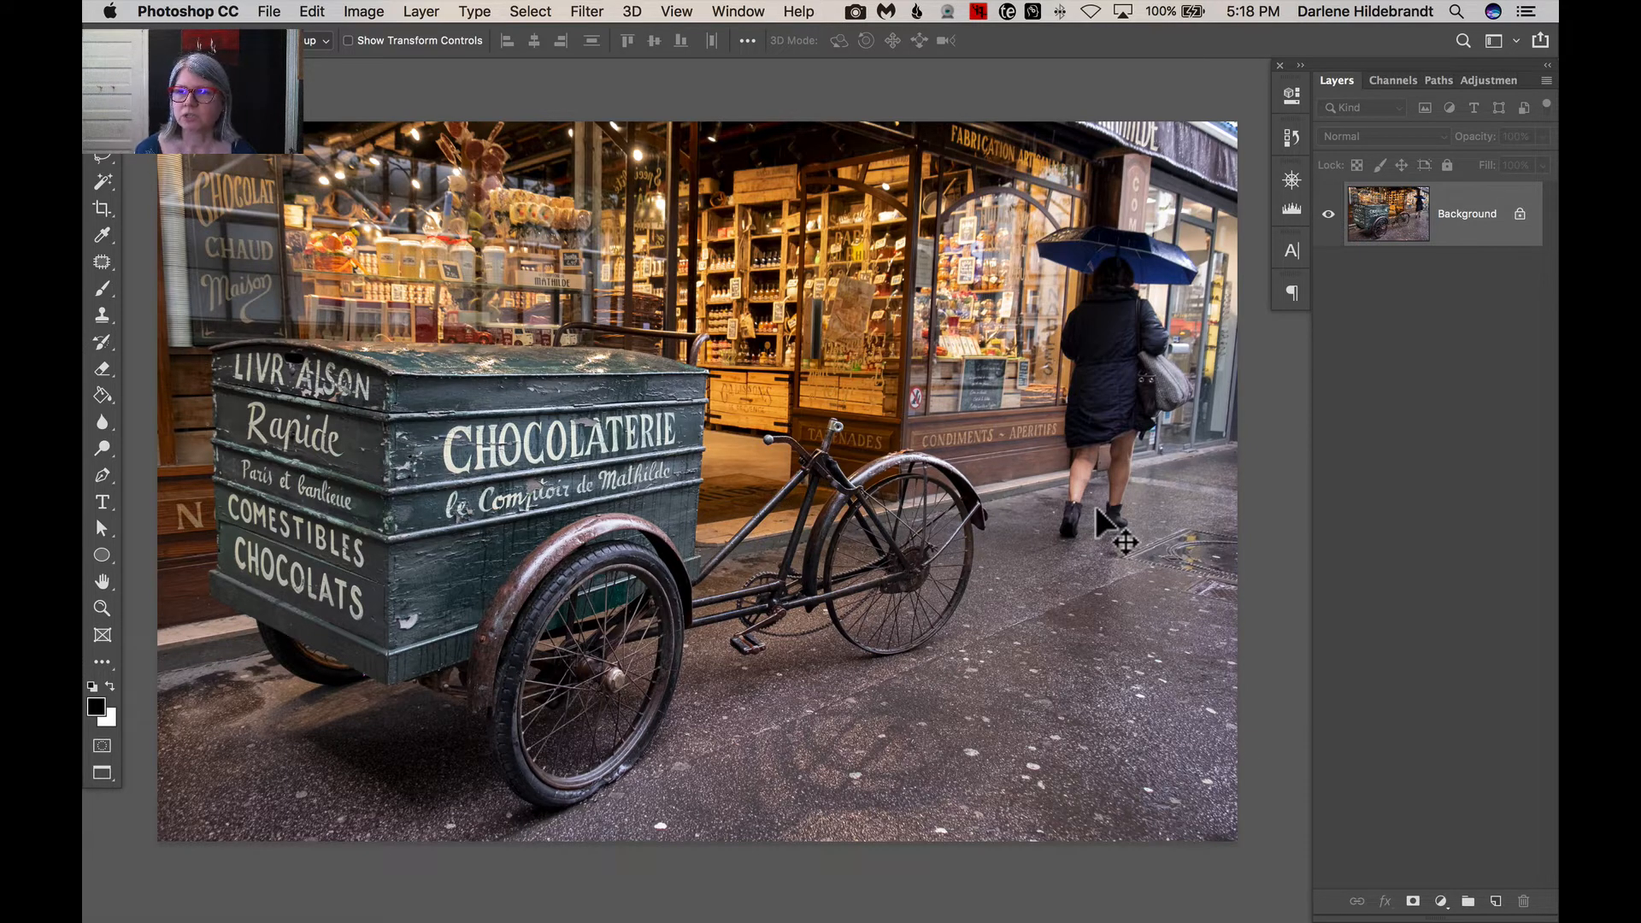
left_click(1460, 207)
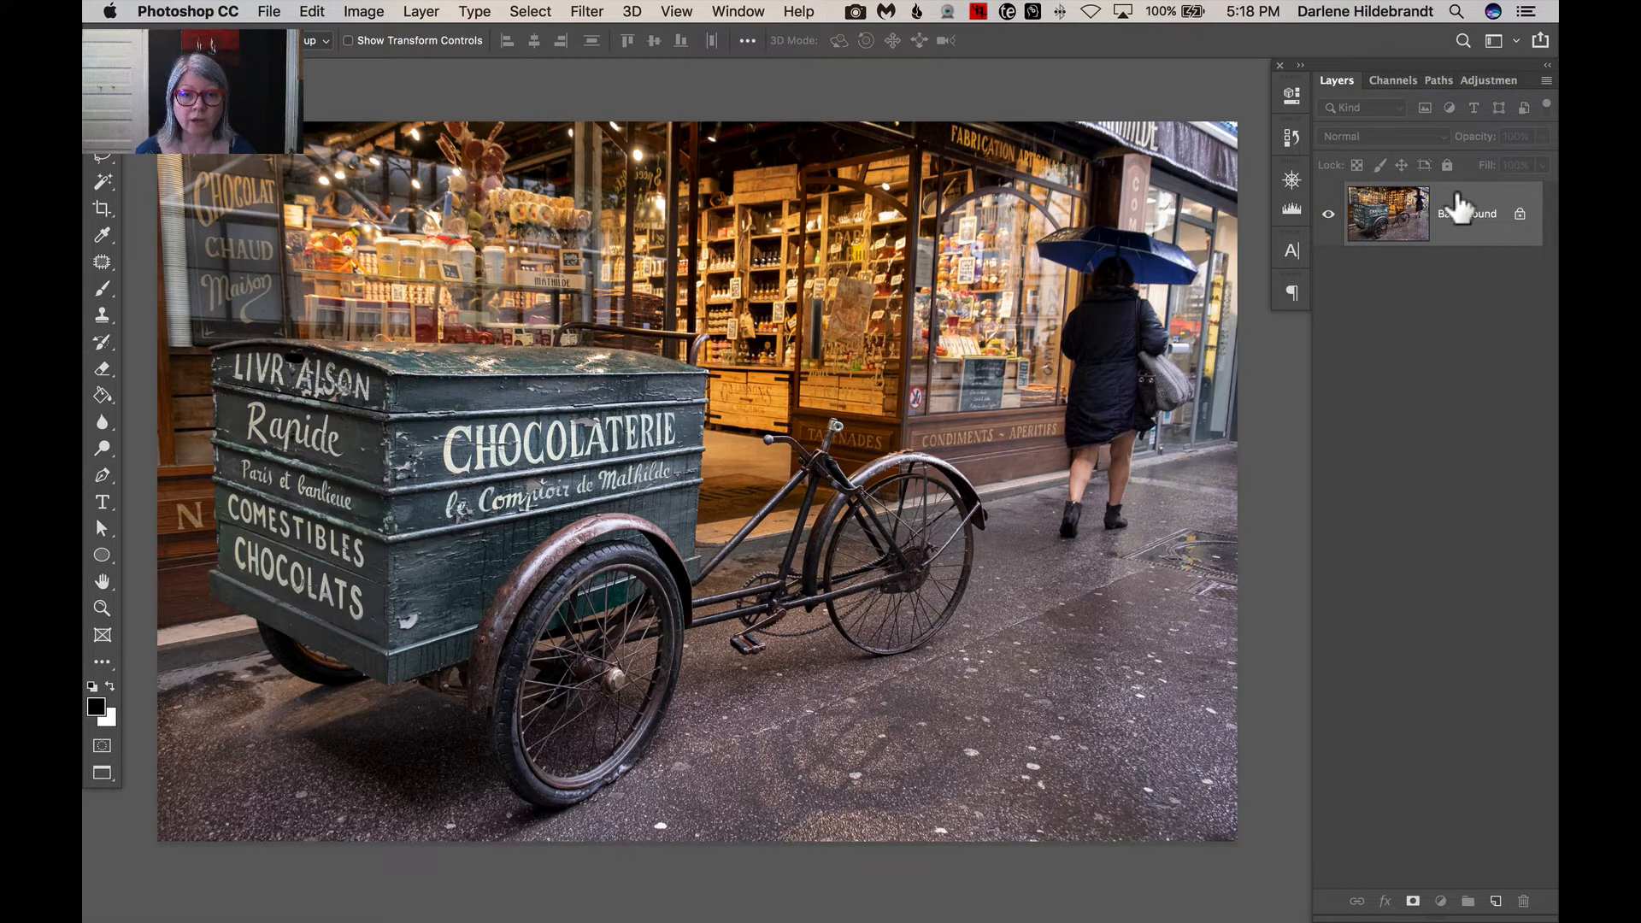
key("super")
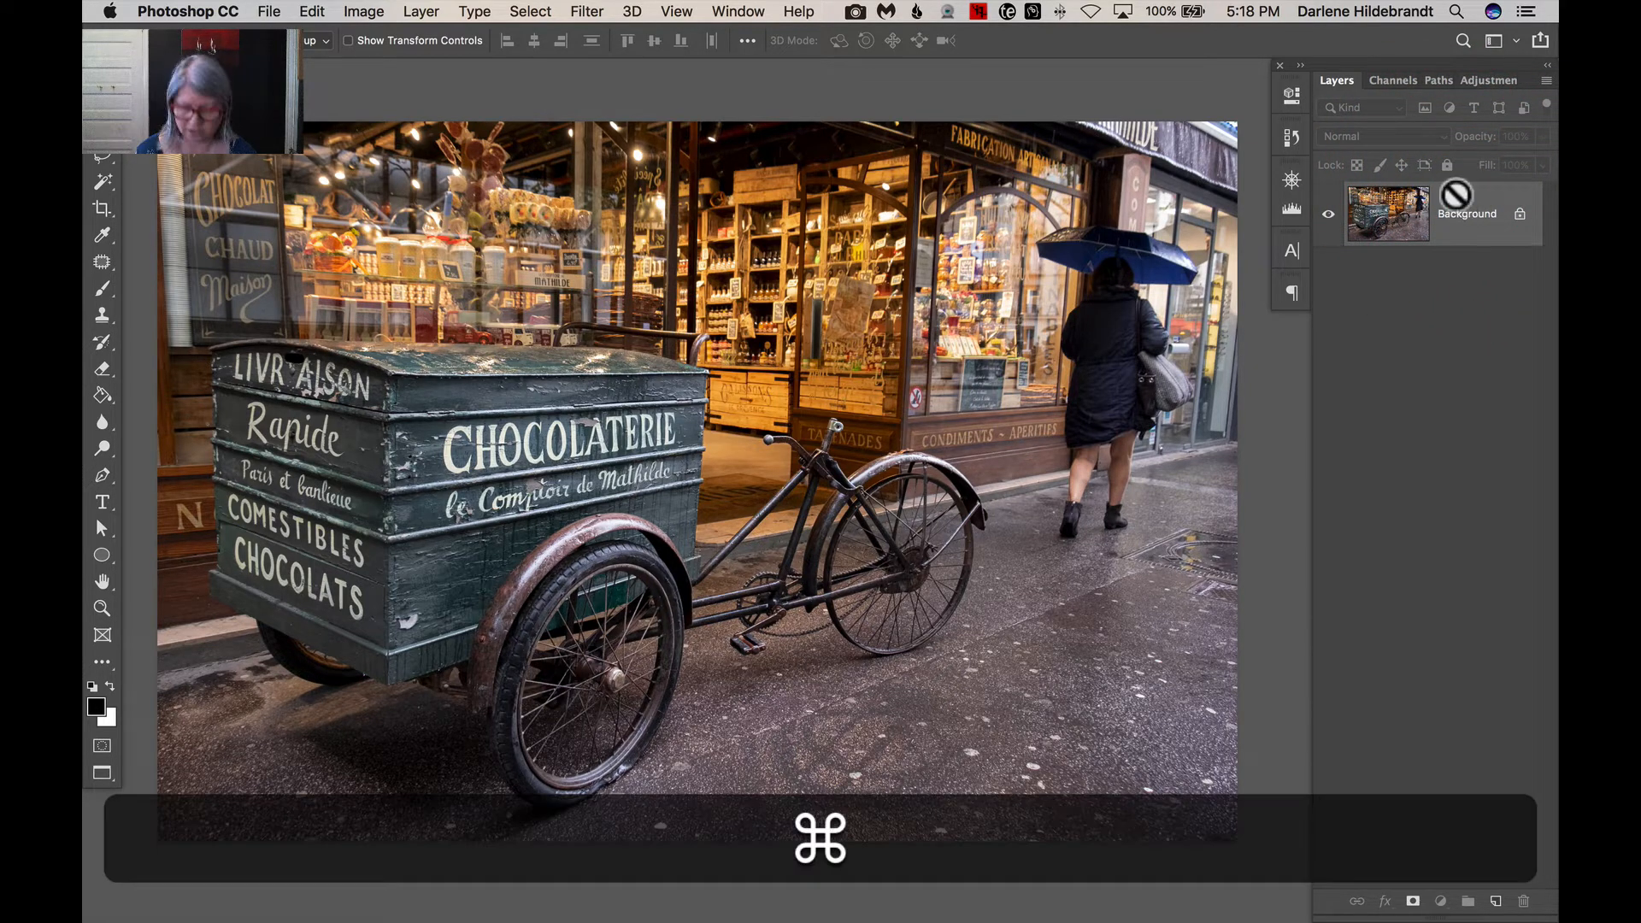
key("super+j")
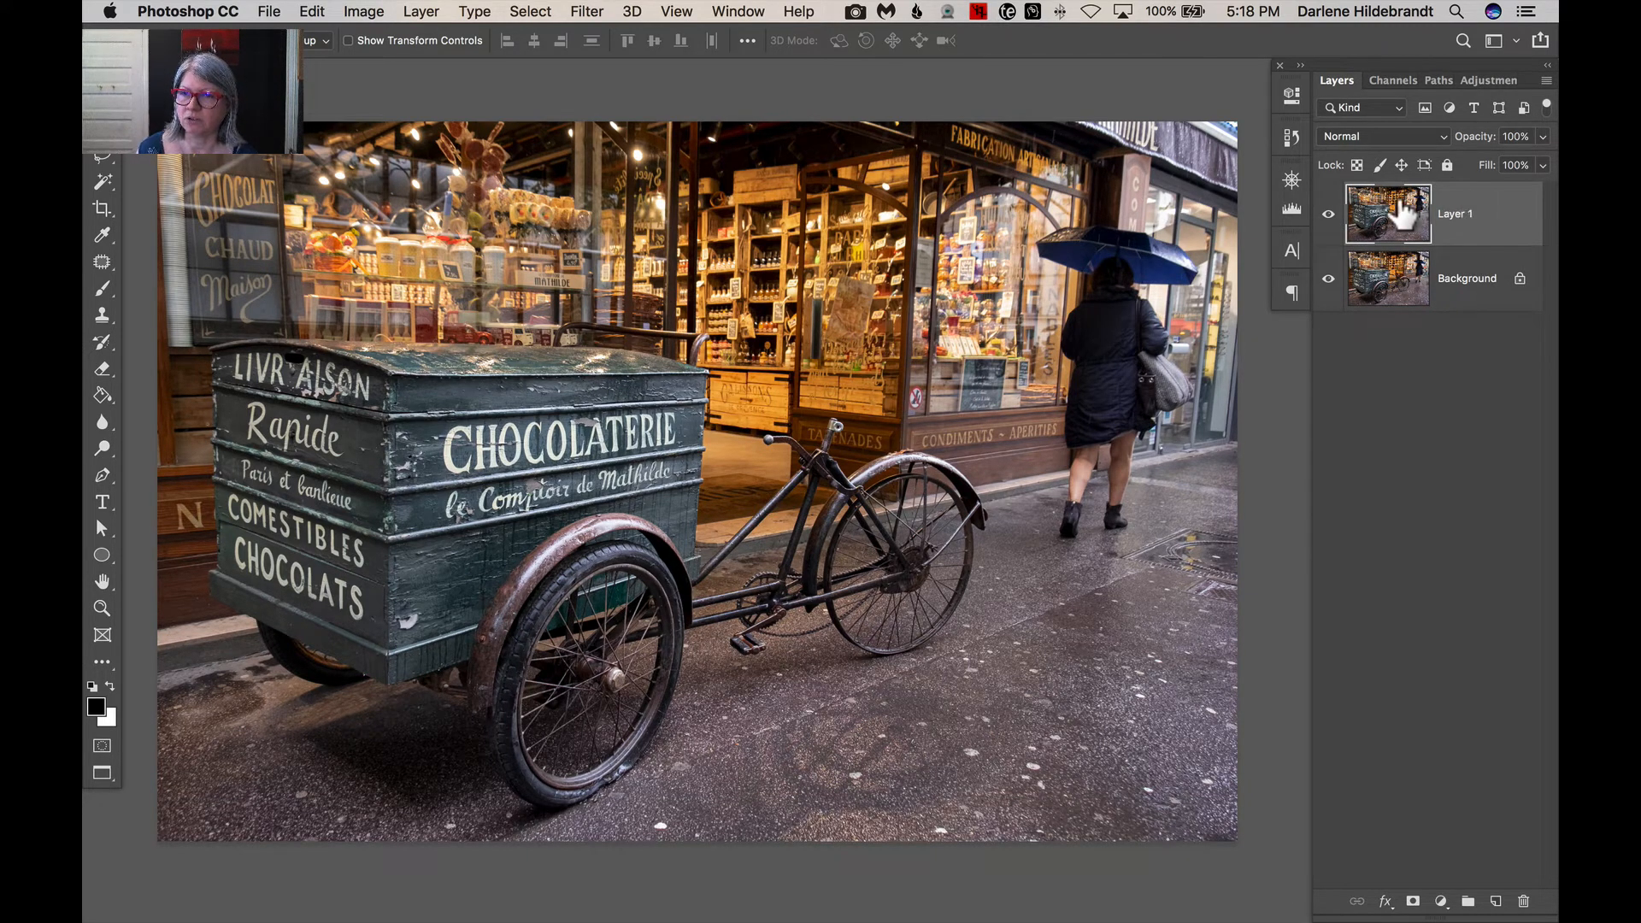
Convert the duplicated layer, Layer 1, to a smart object.
right_click(1402, 215)
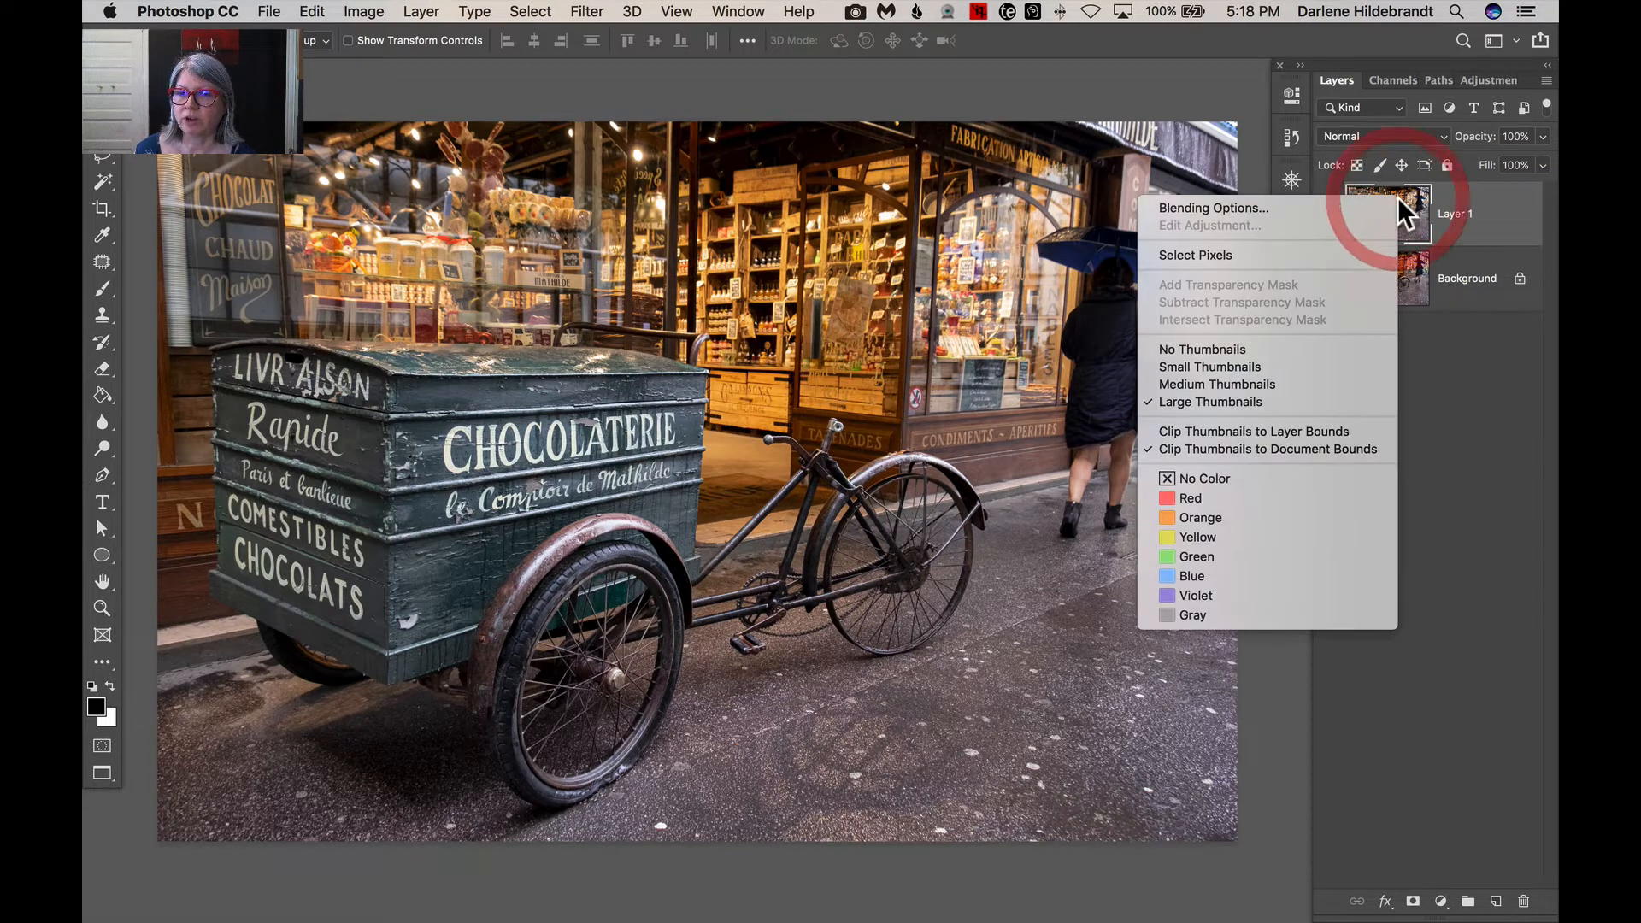
left_click(1472, 205)
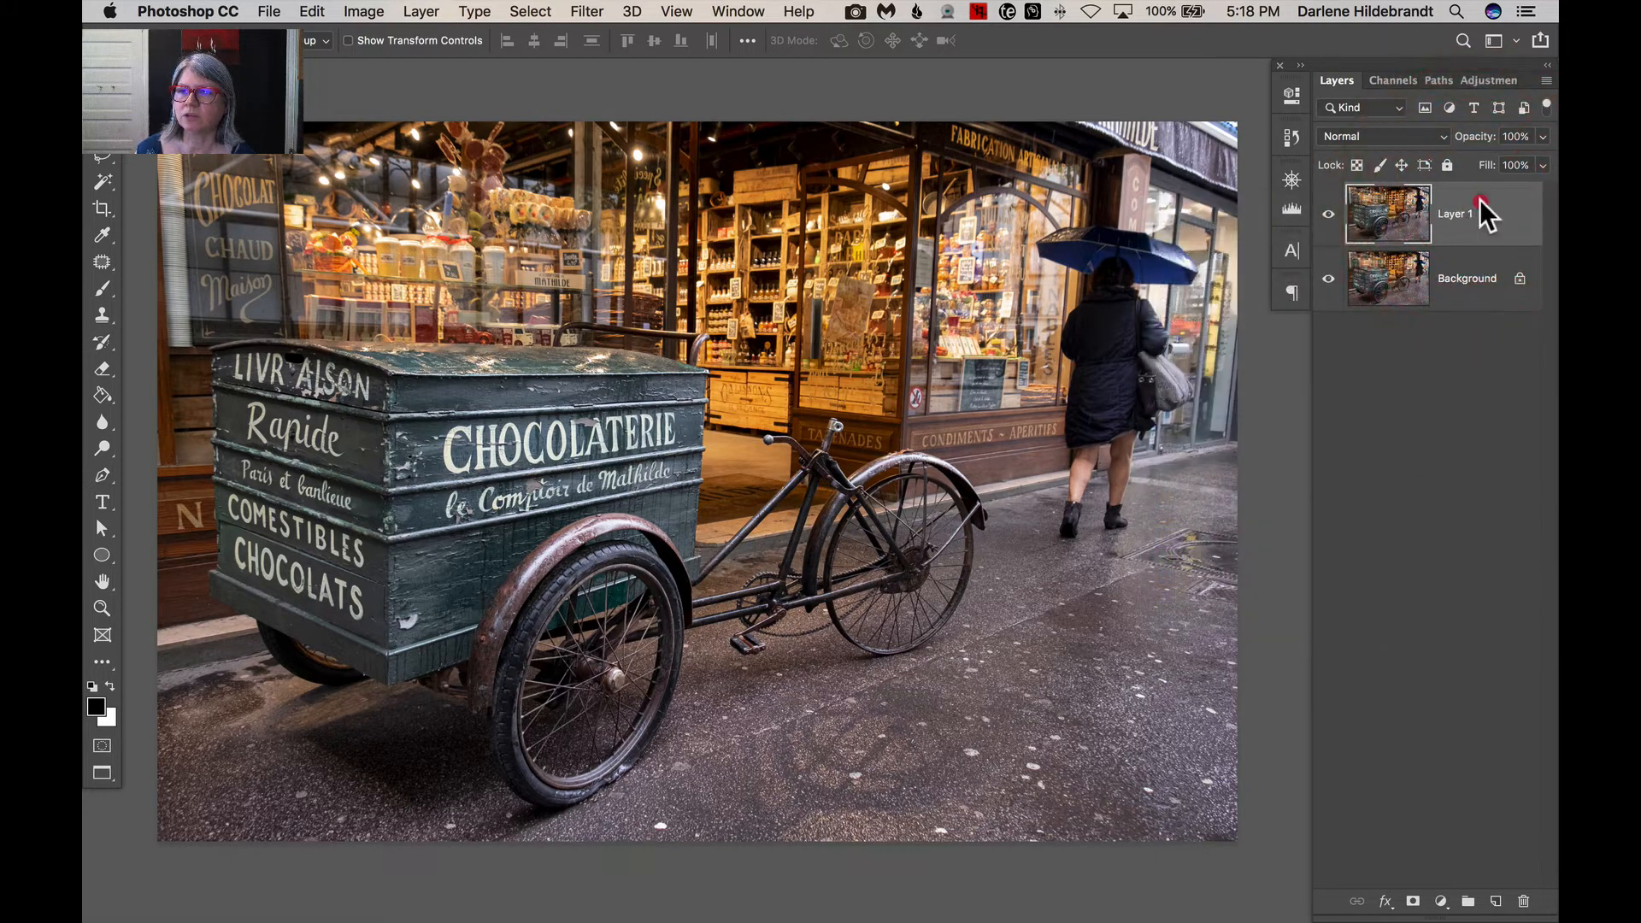
right_click(1476, 206)
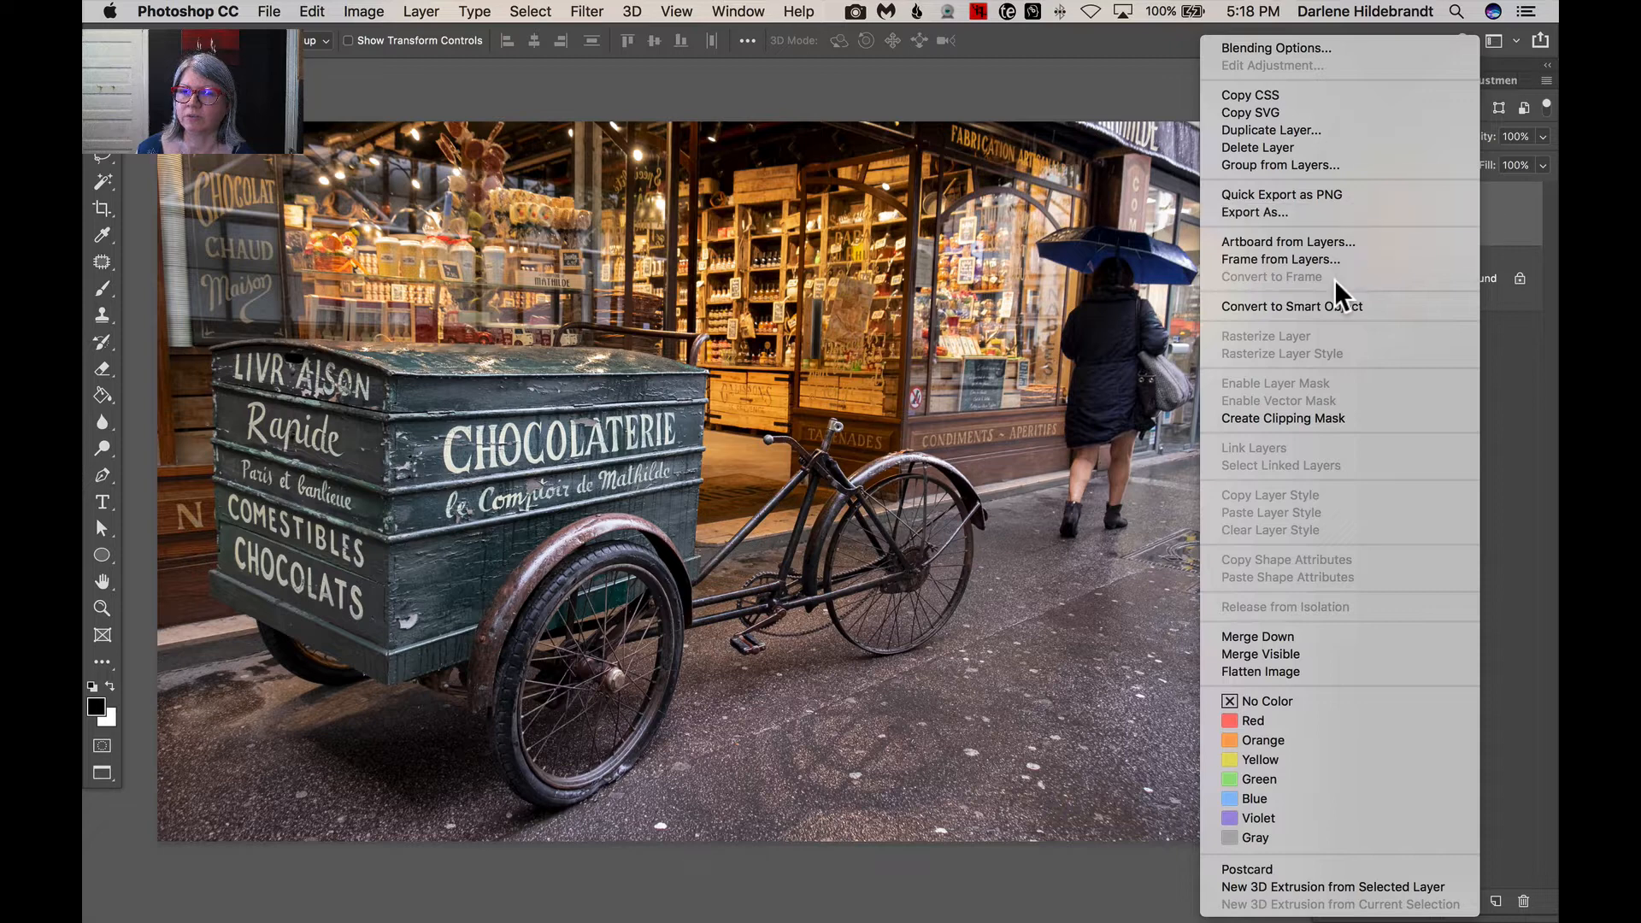
left_click(1327, 306)
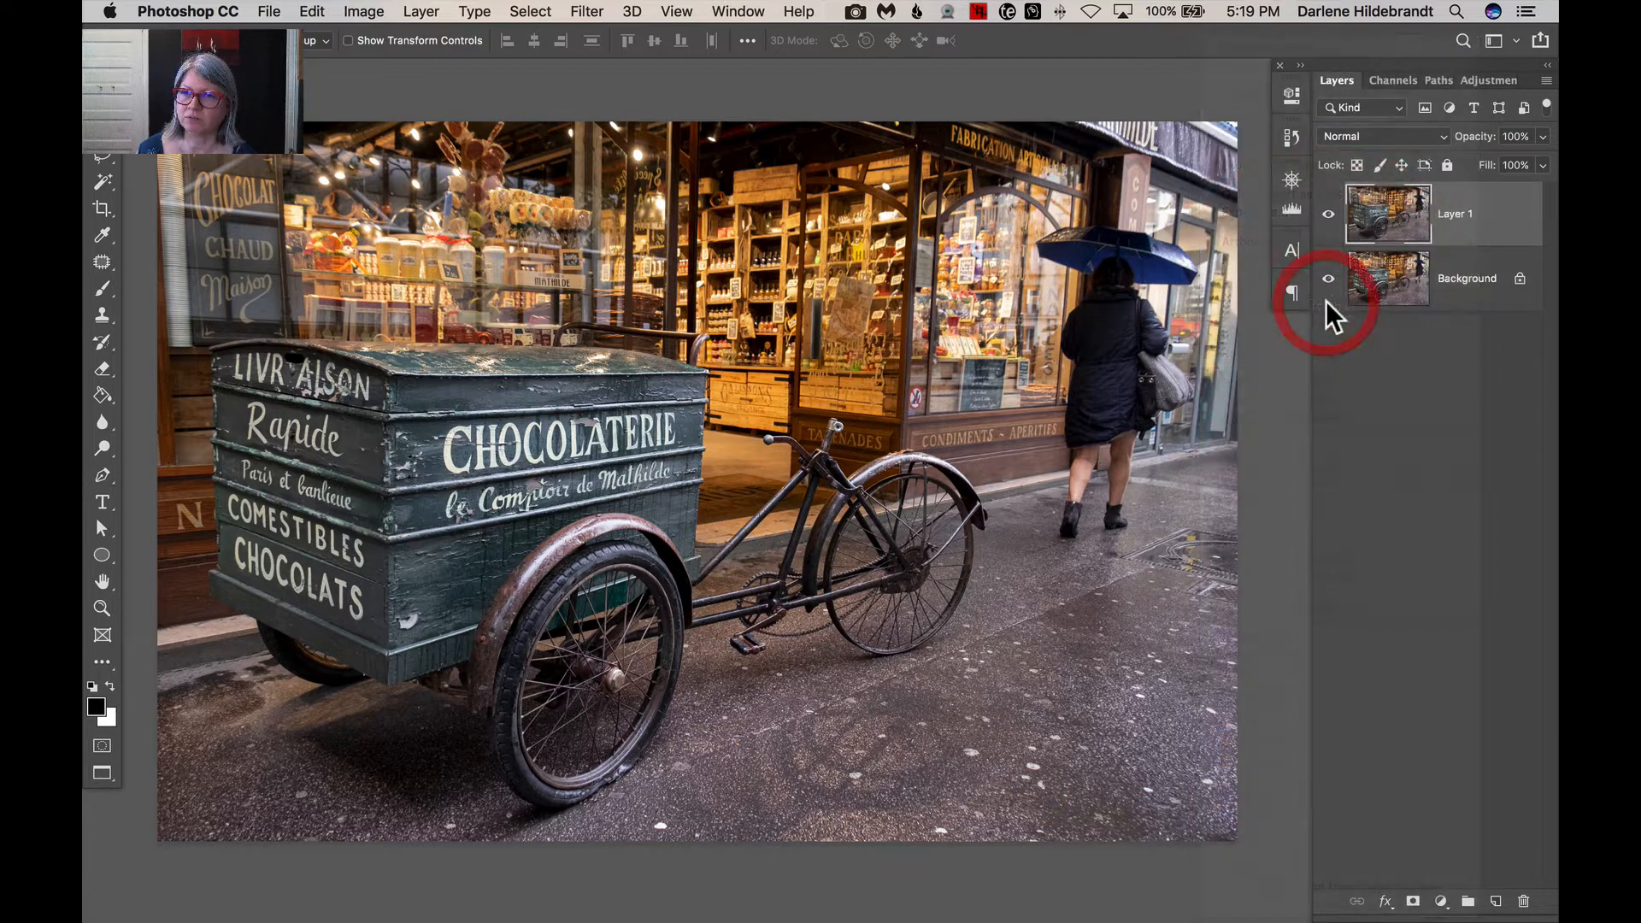
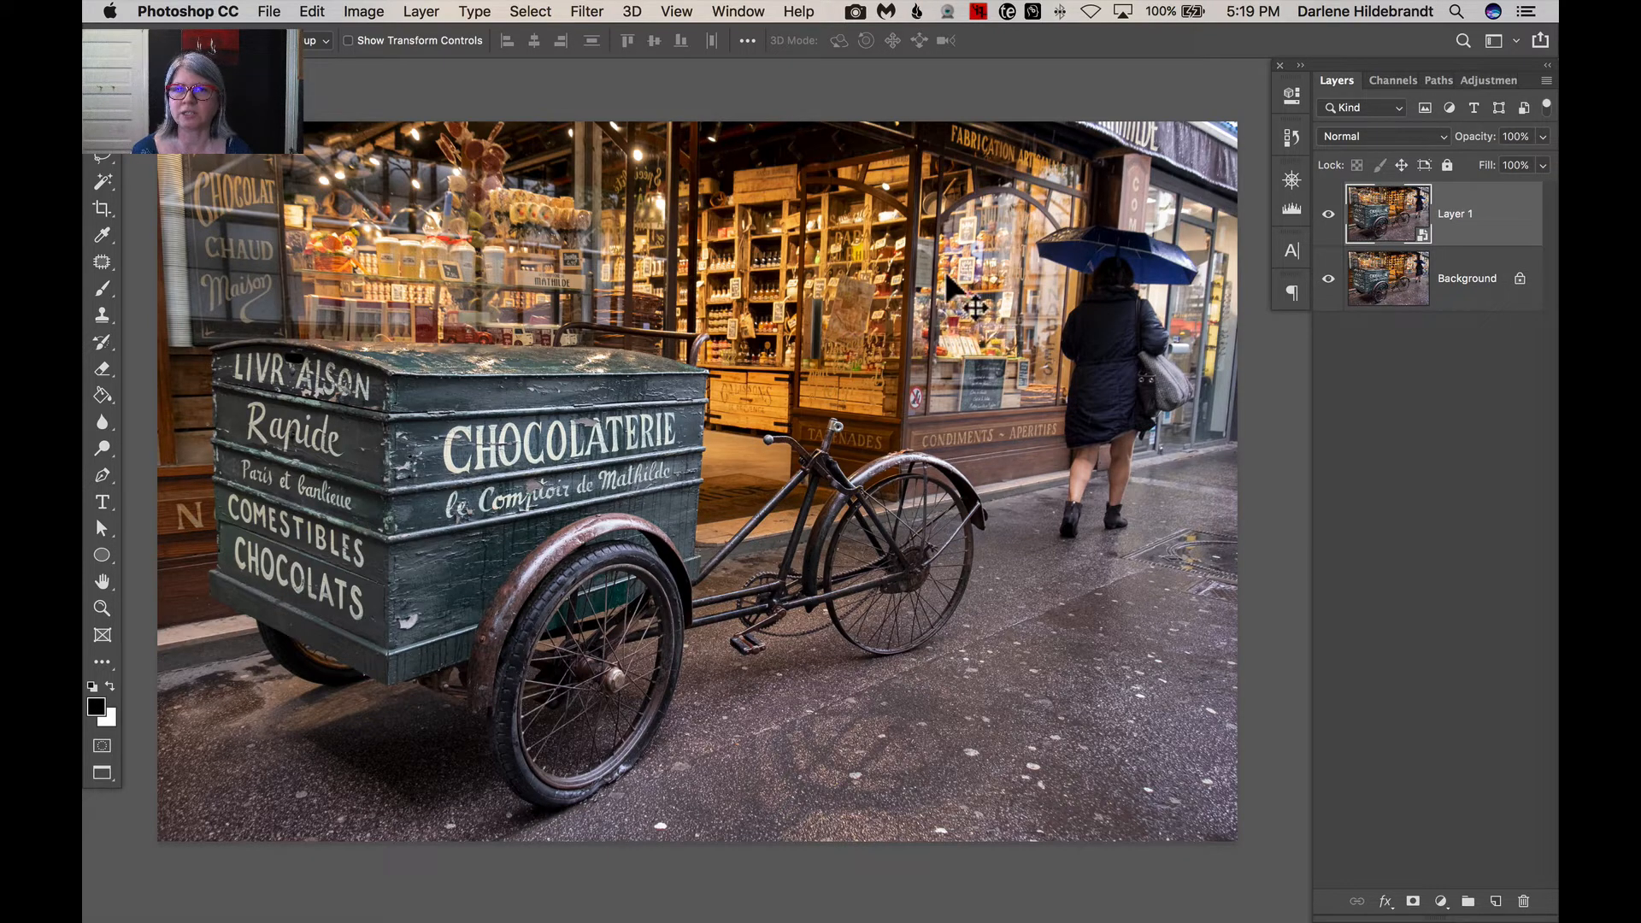
Apply the Skylum Software Luminar Flex filter to the smart object layer.
left_click(584, 15)
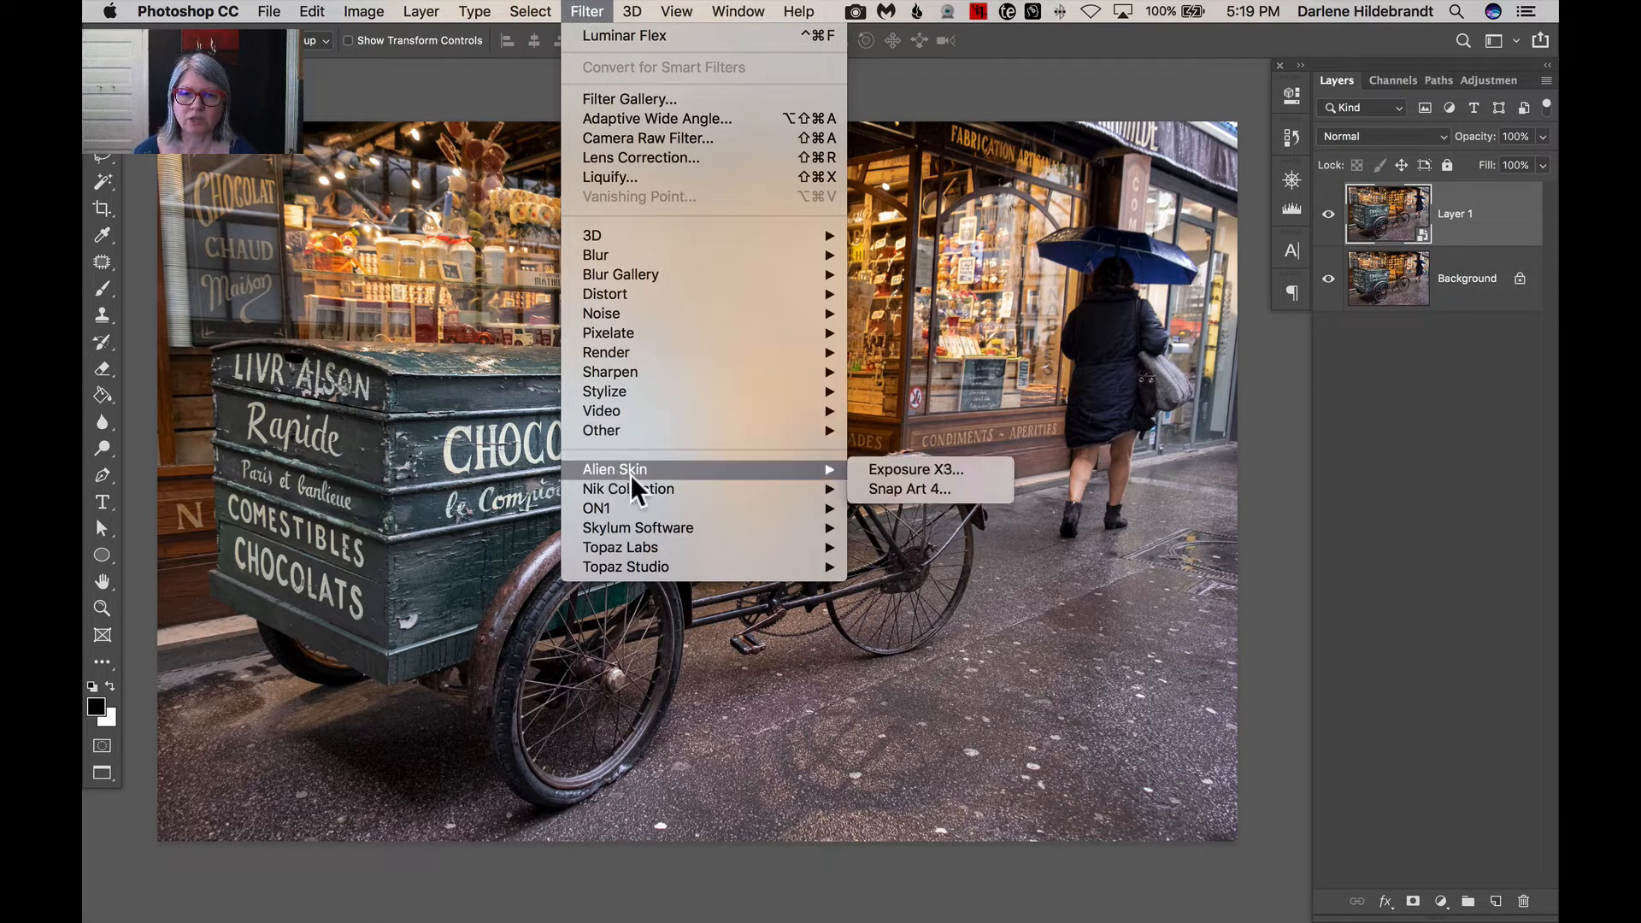
mouse_move(638, 530)
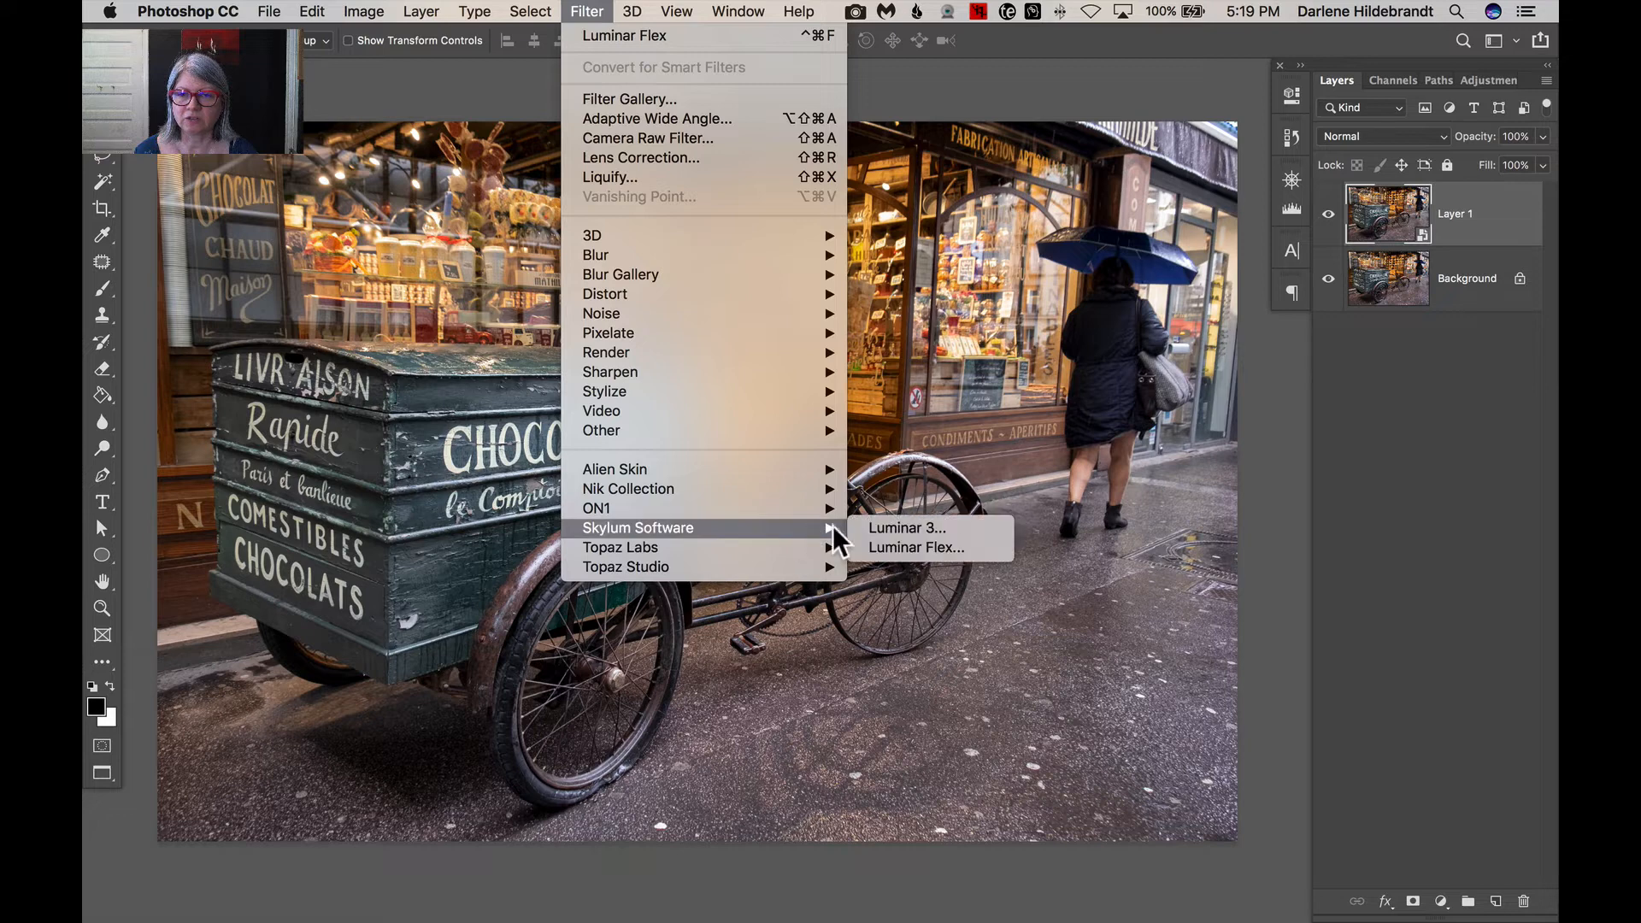
left_click(895, 547)
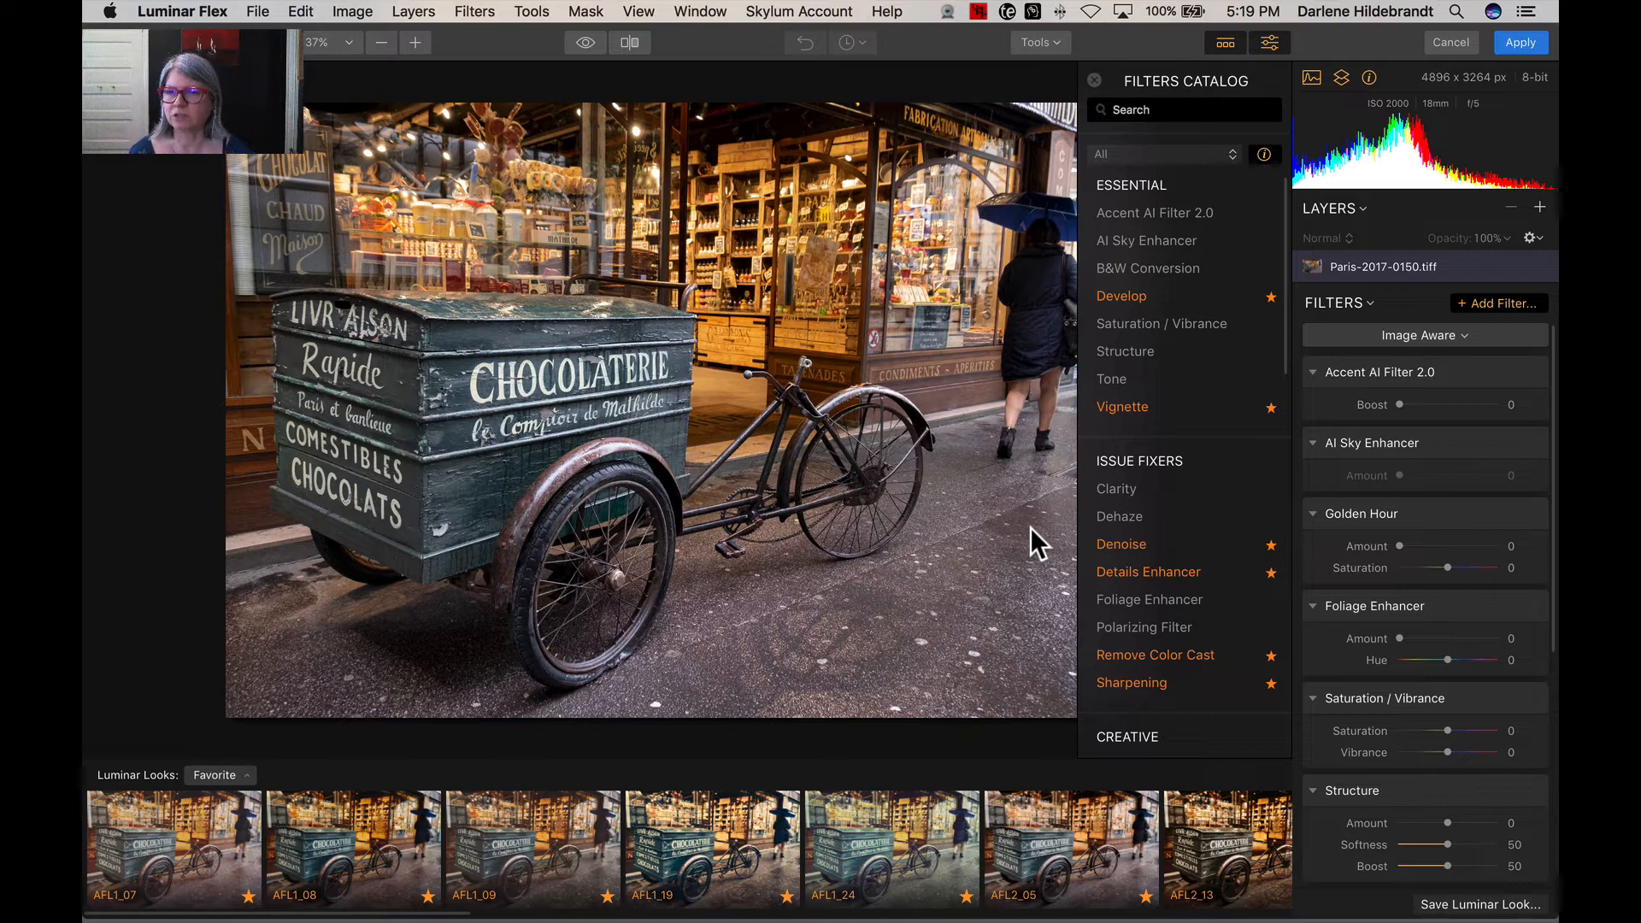
Close the filters catalog and switch from the Image Aware workspace to Clear Workspace.
left_click(1094, 81)
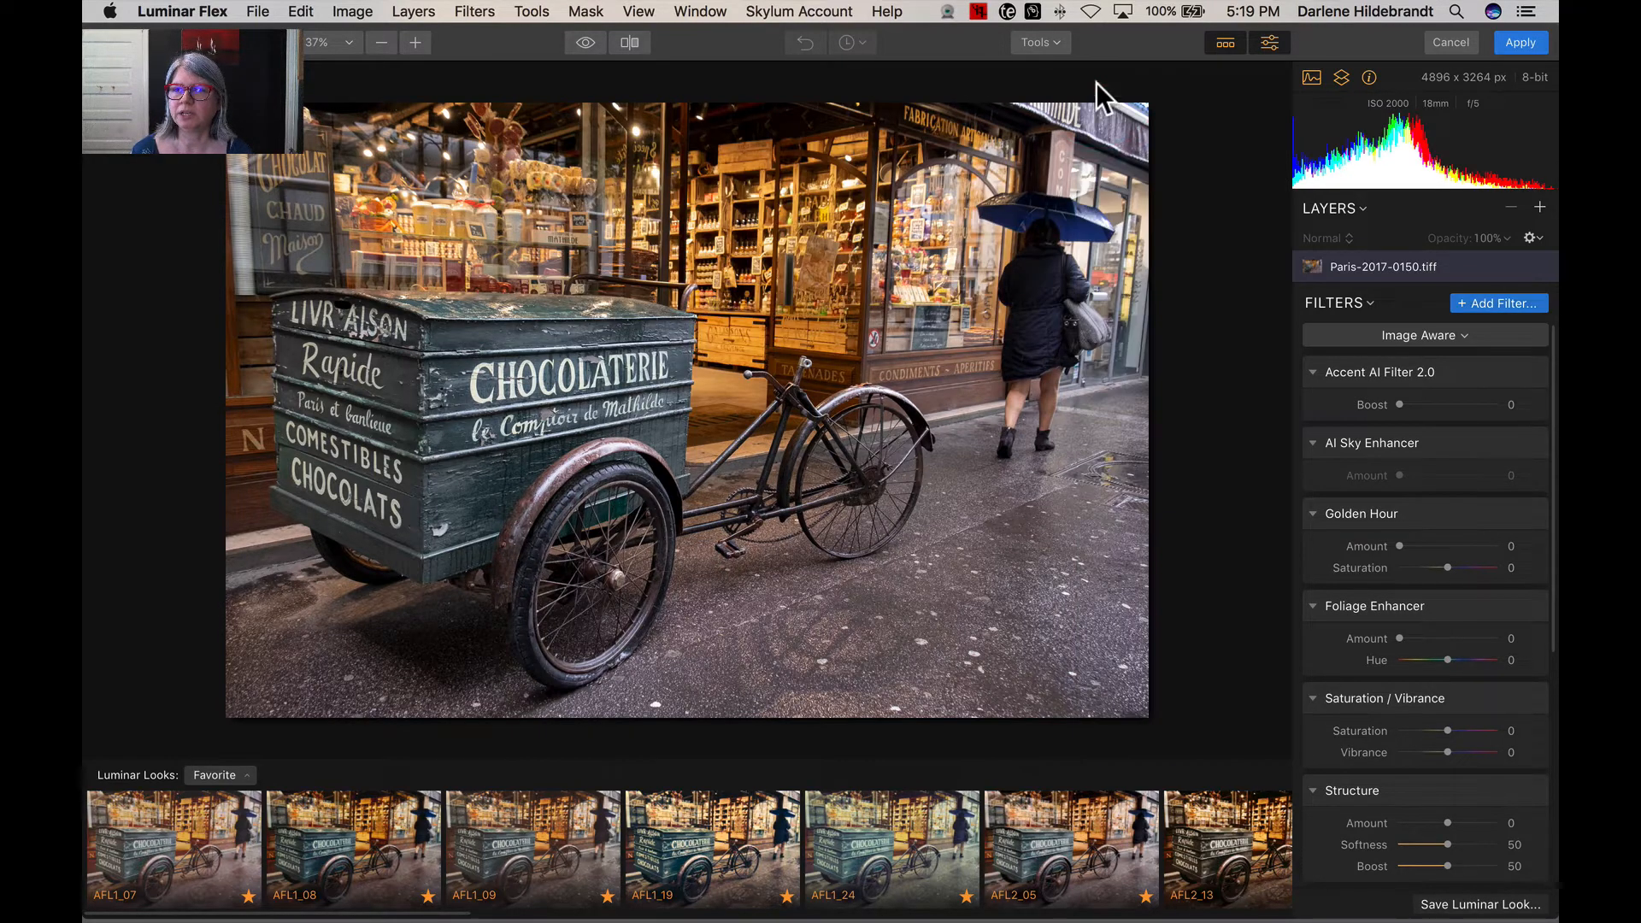
left_click(1403, 338)
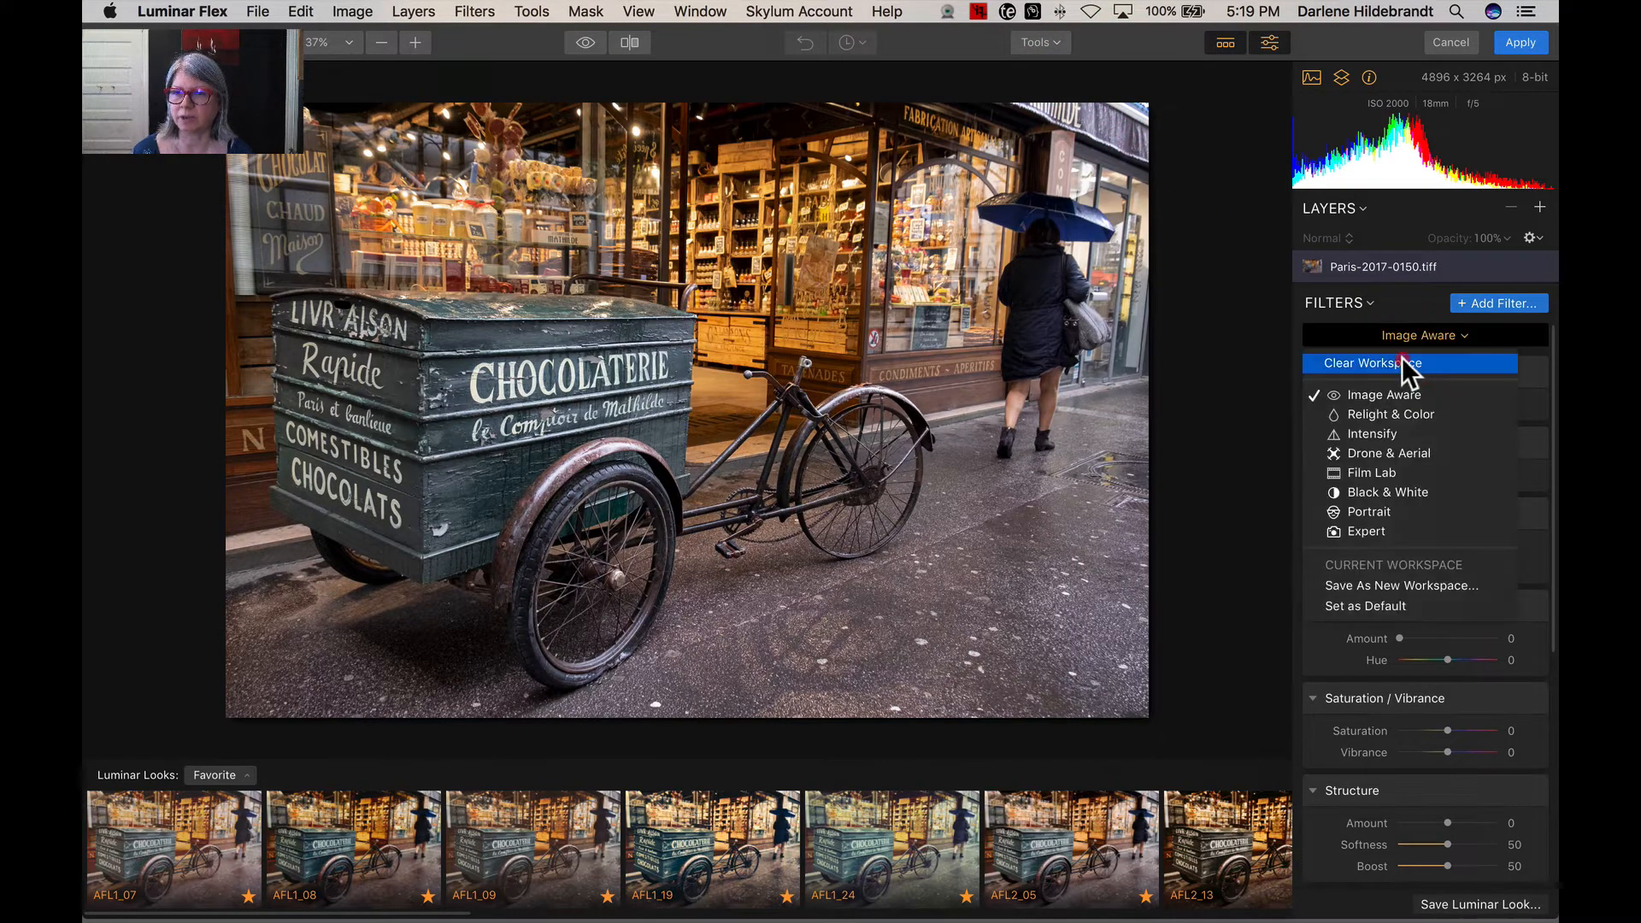
left_click(1402, 360)
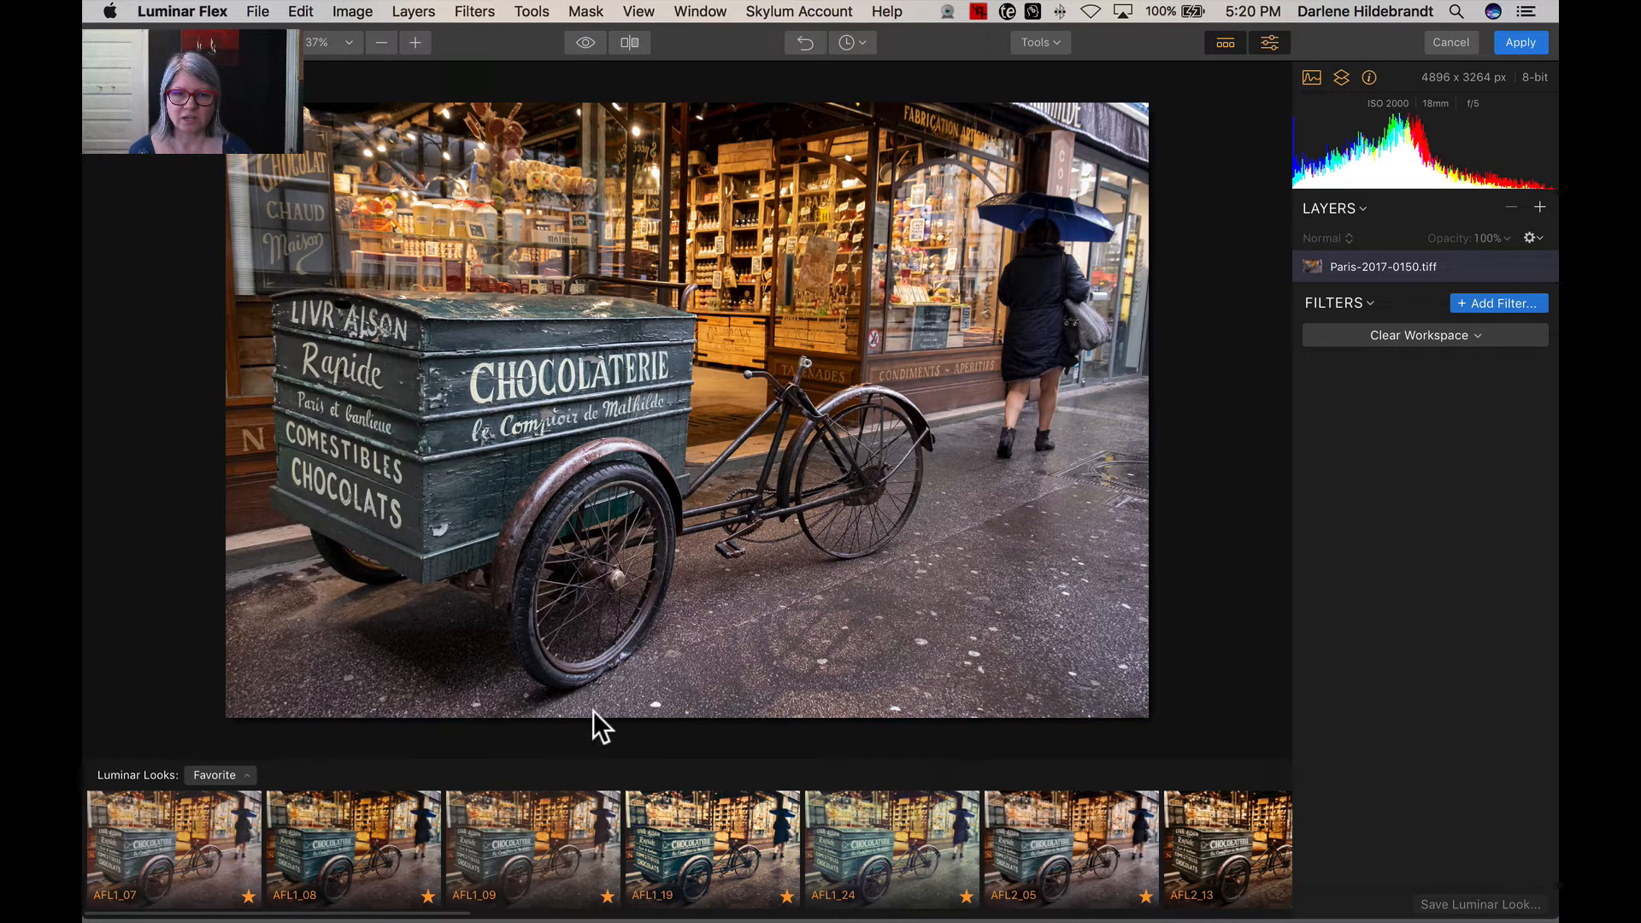
Browse the Luminar Looks collections and close the list, keeping the Favorite collection.
left_click(206, 776)
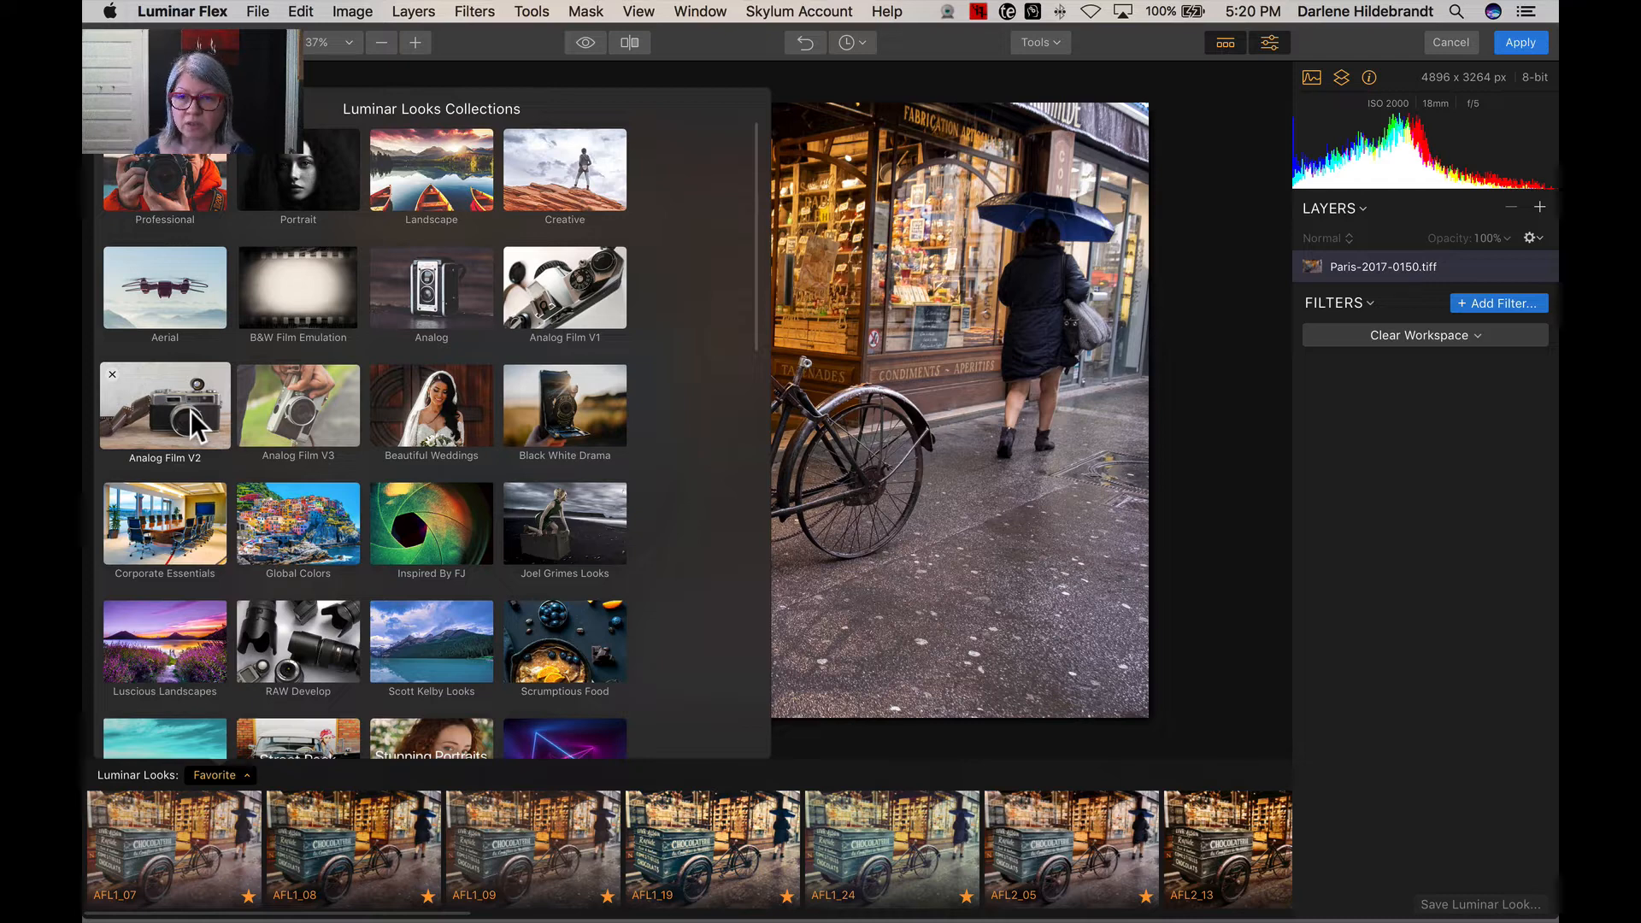
scroll(192, 410, "down", 1)
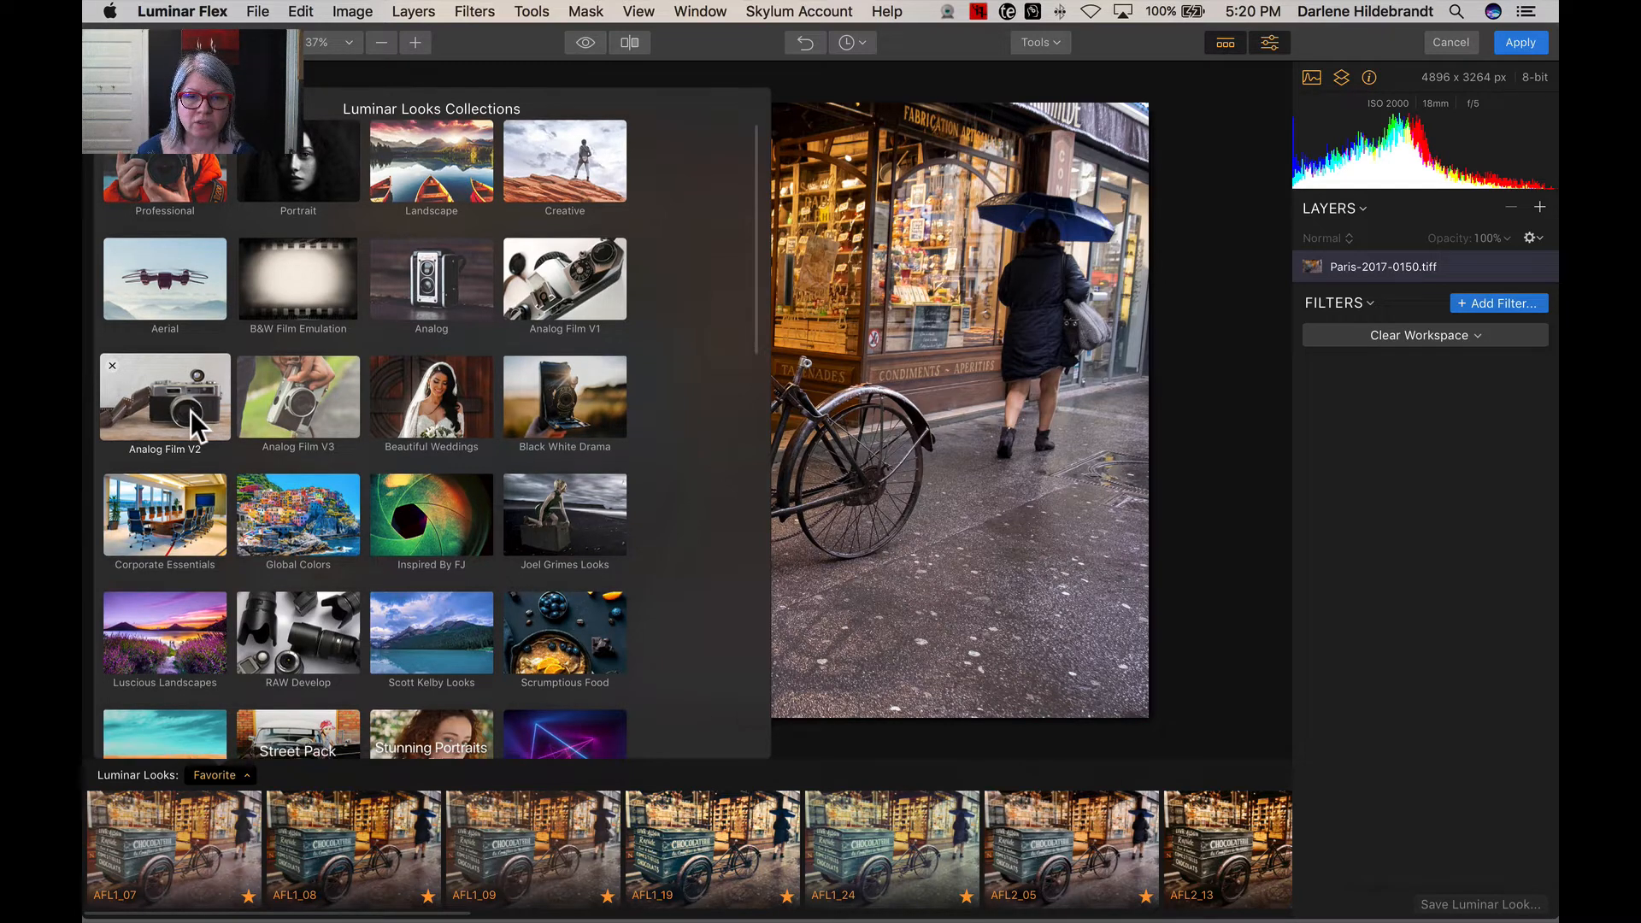
scroll(191, 410, "down", 10)
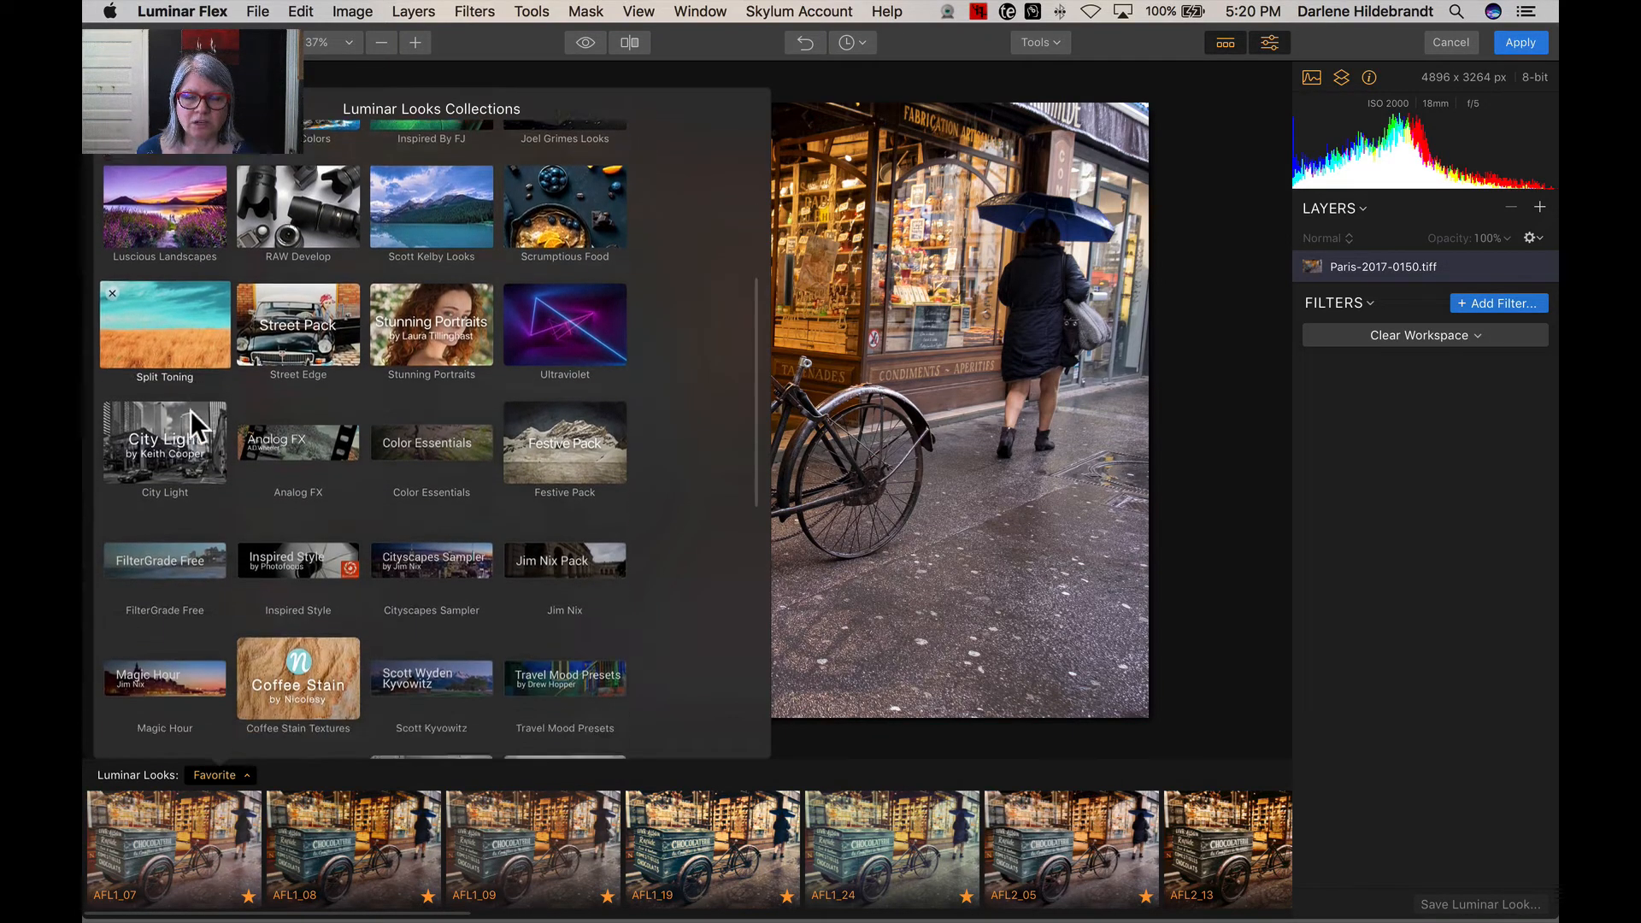
scroll(191, 411, "down", 8)
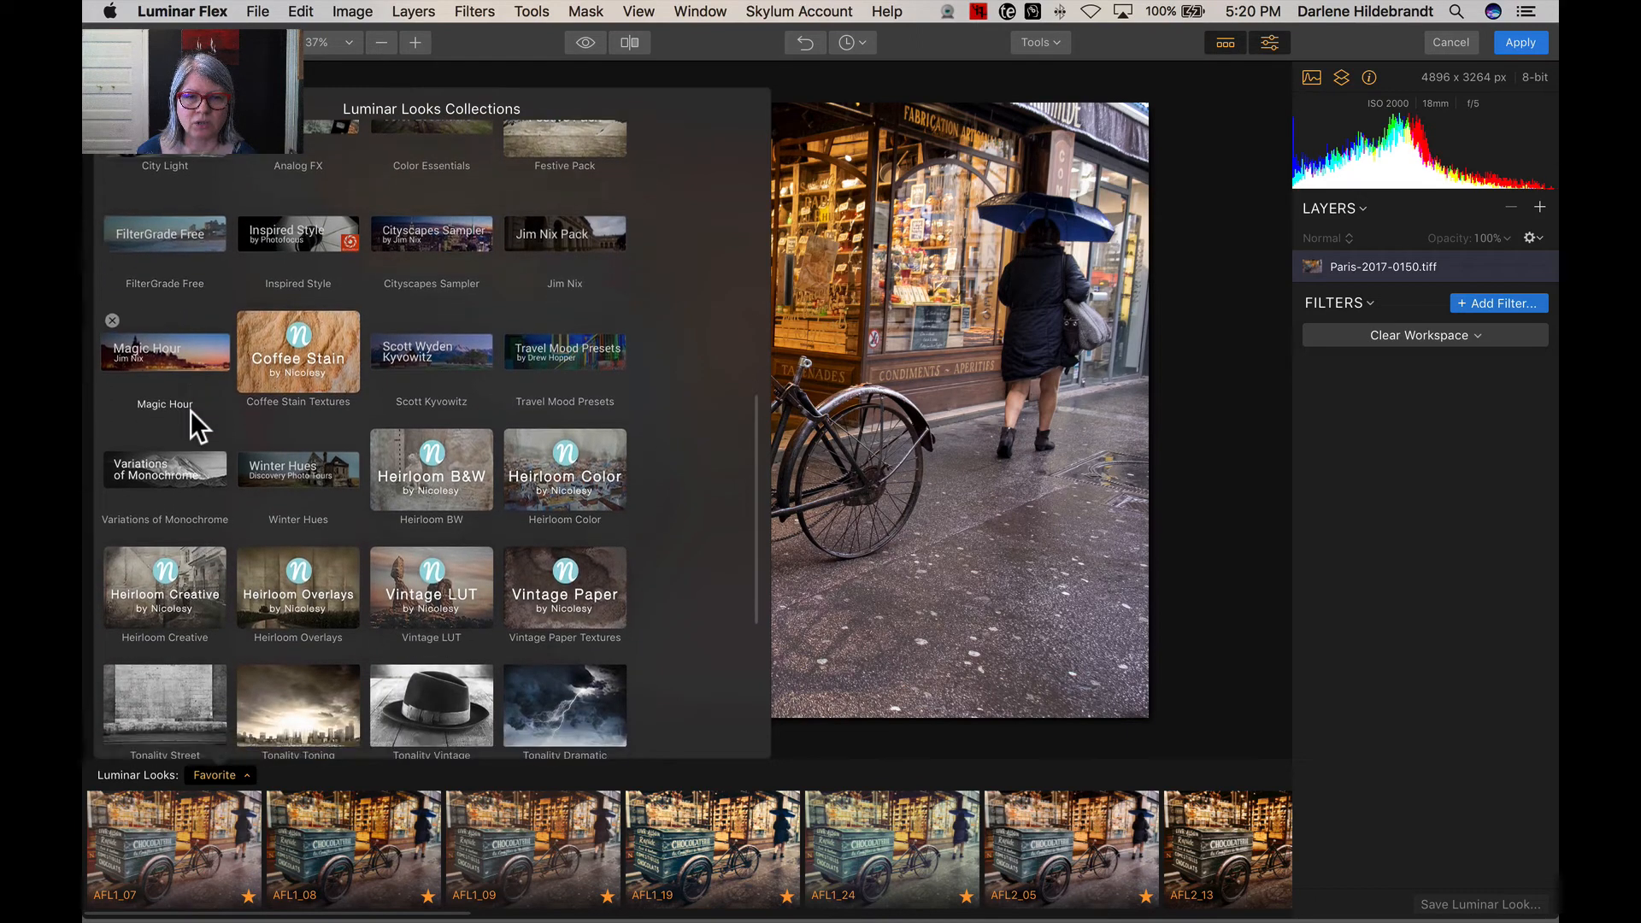
scroll(192, 411, "down", 1)
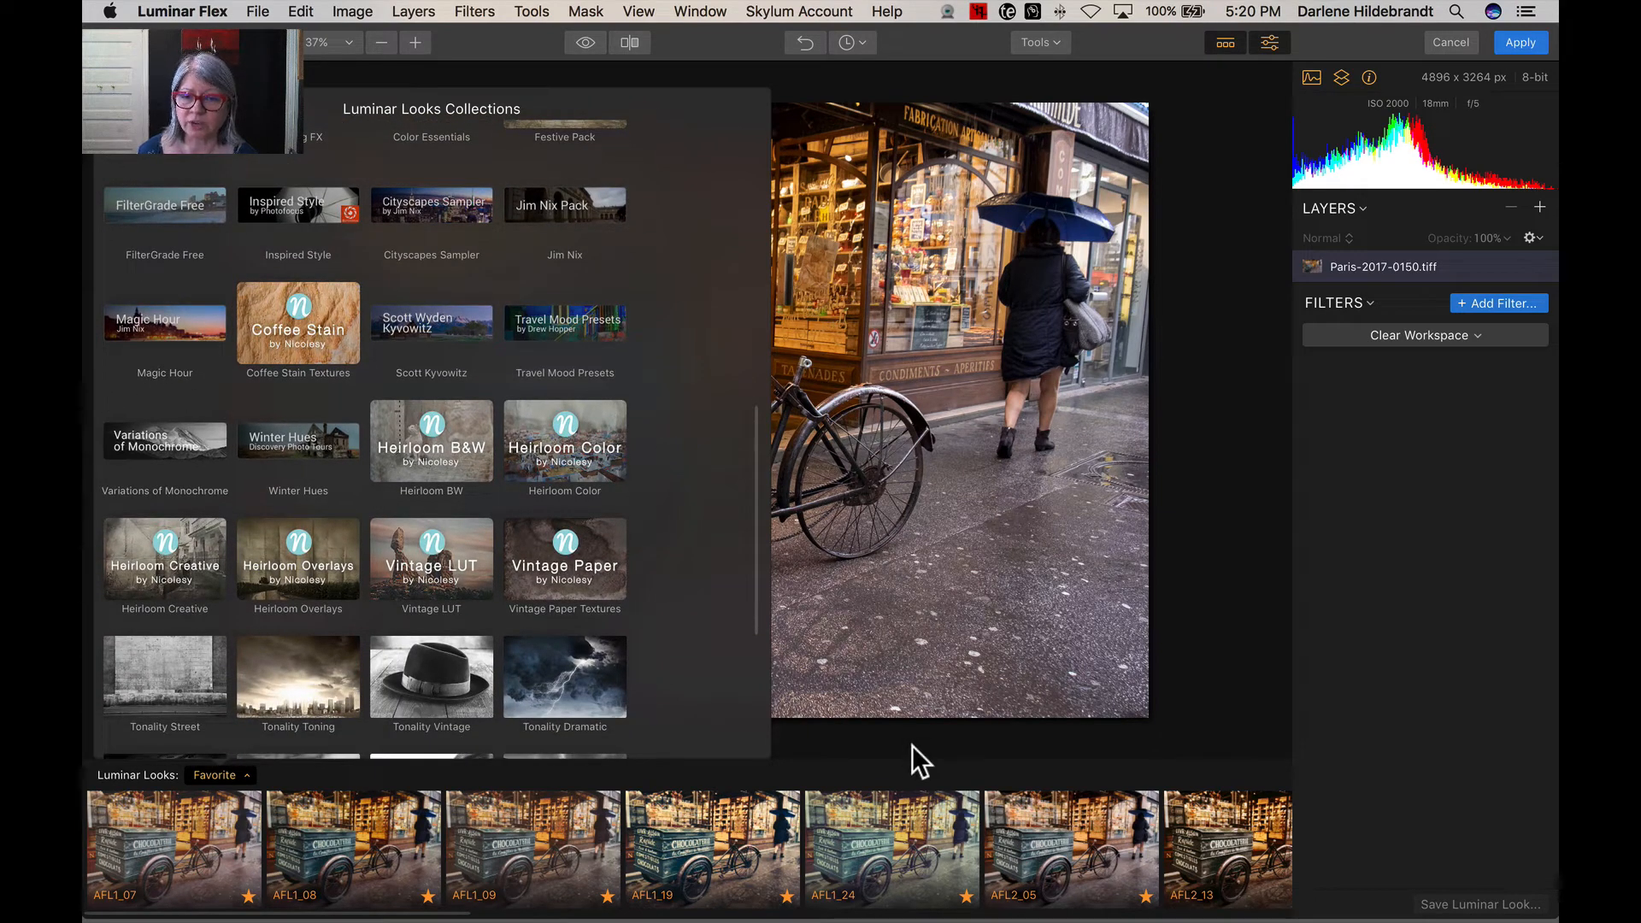
left_click(938, 741)
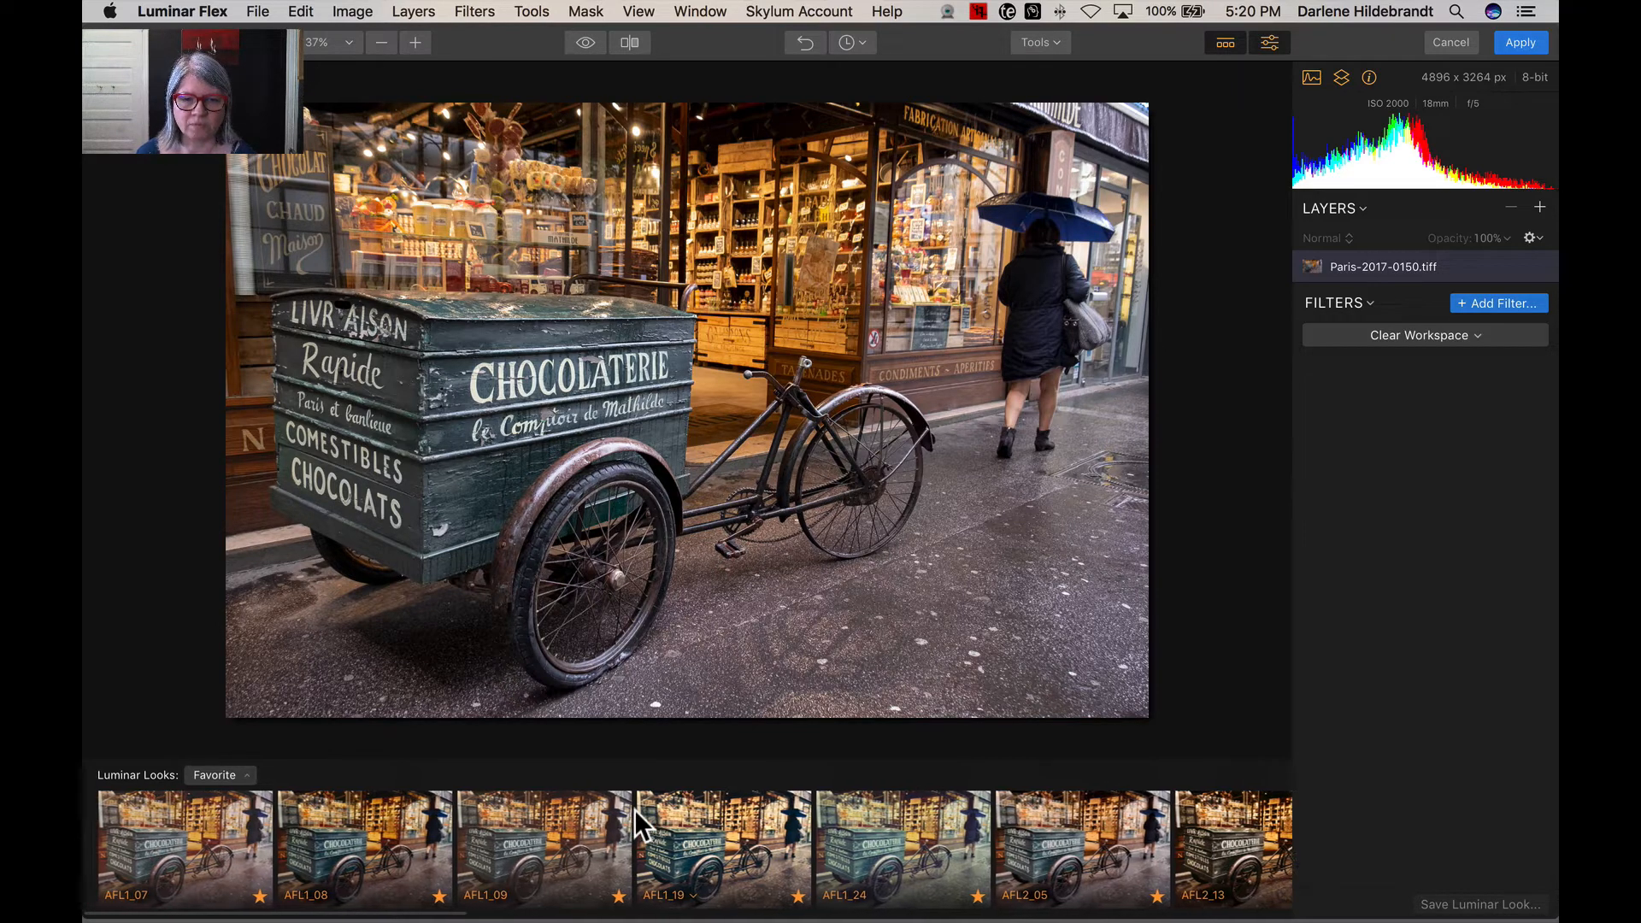
Try the AFL1_07 look on the photo and locate the Favorite collection among the Luminar Looks collections.
left_click(165, 804)
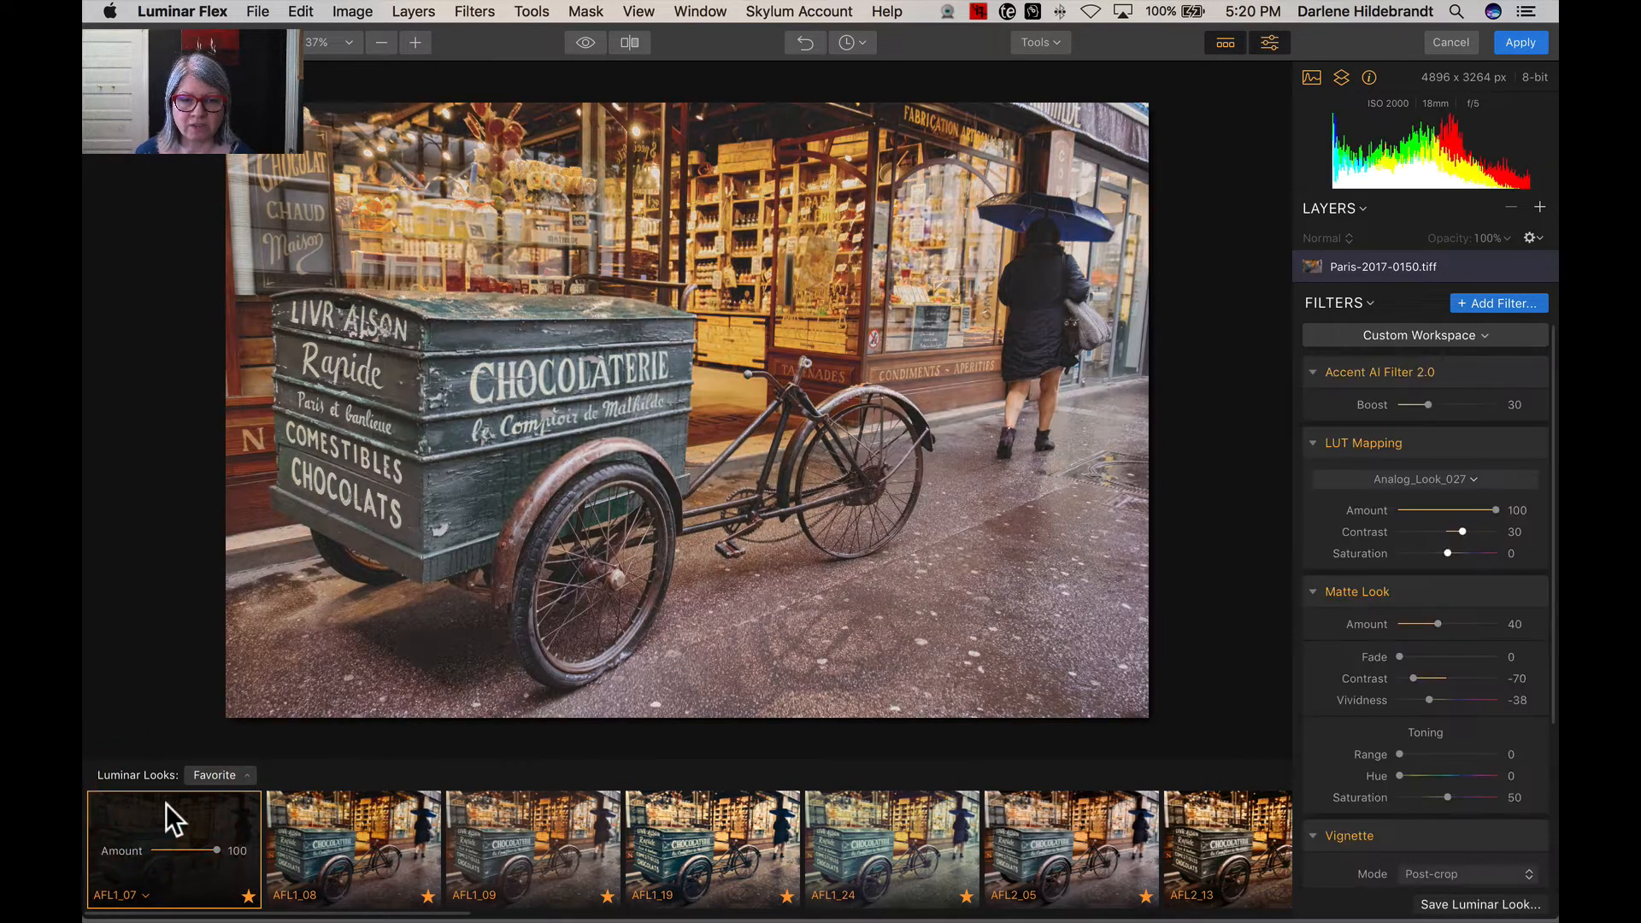
left_click(213, 775)
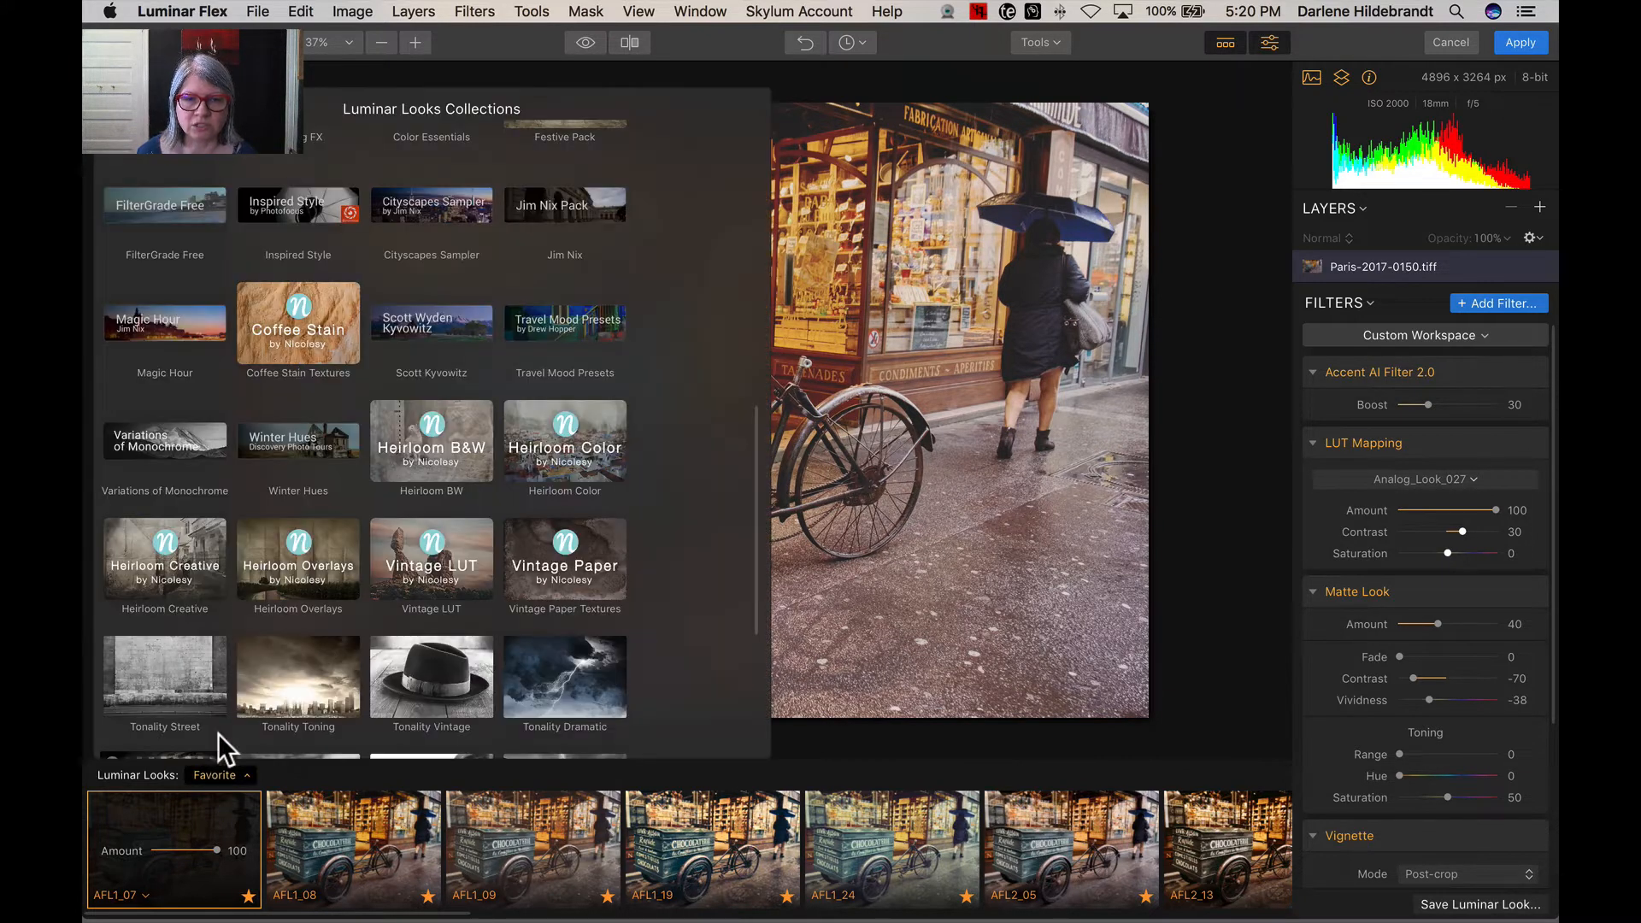
scroll(239, 569, "down", 5)
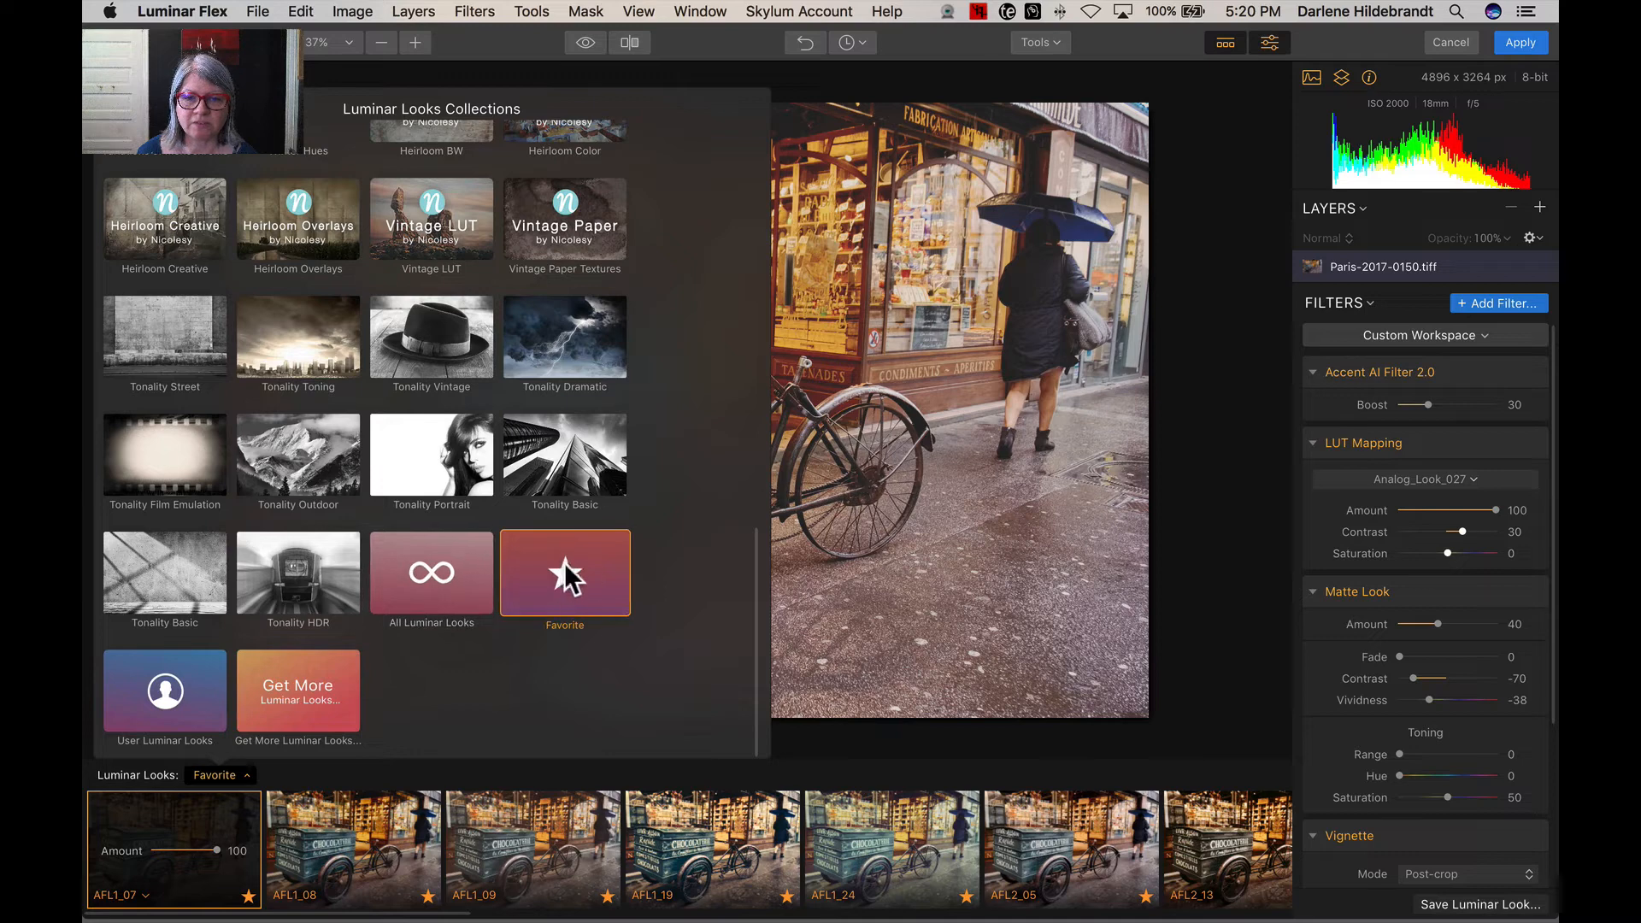
left_click(823, 738)
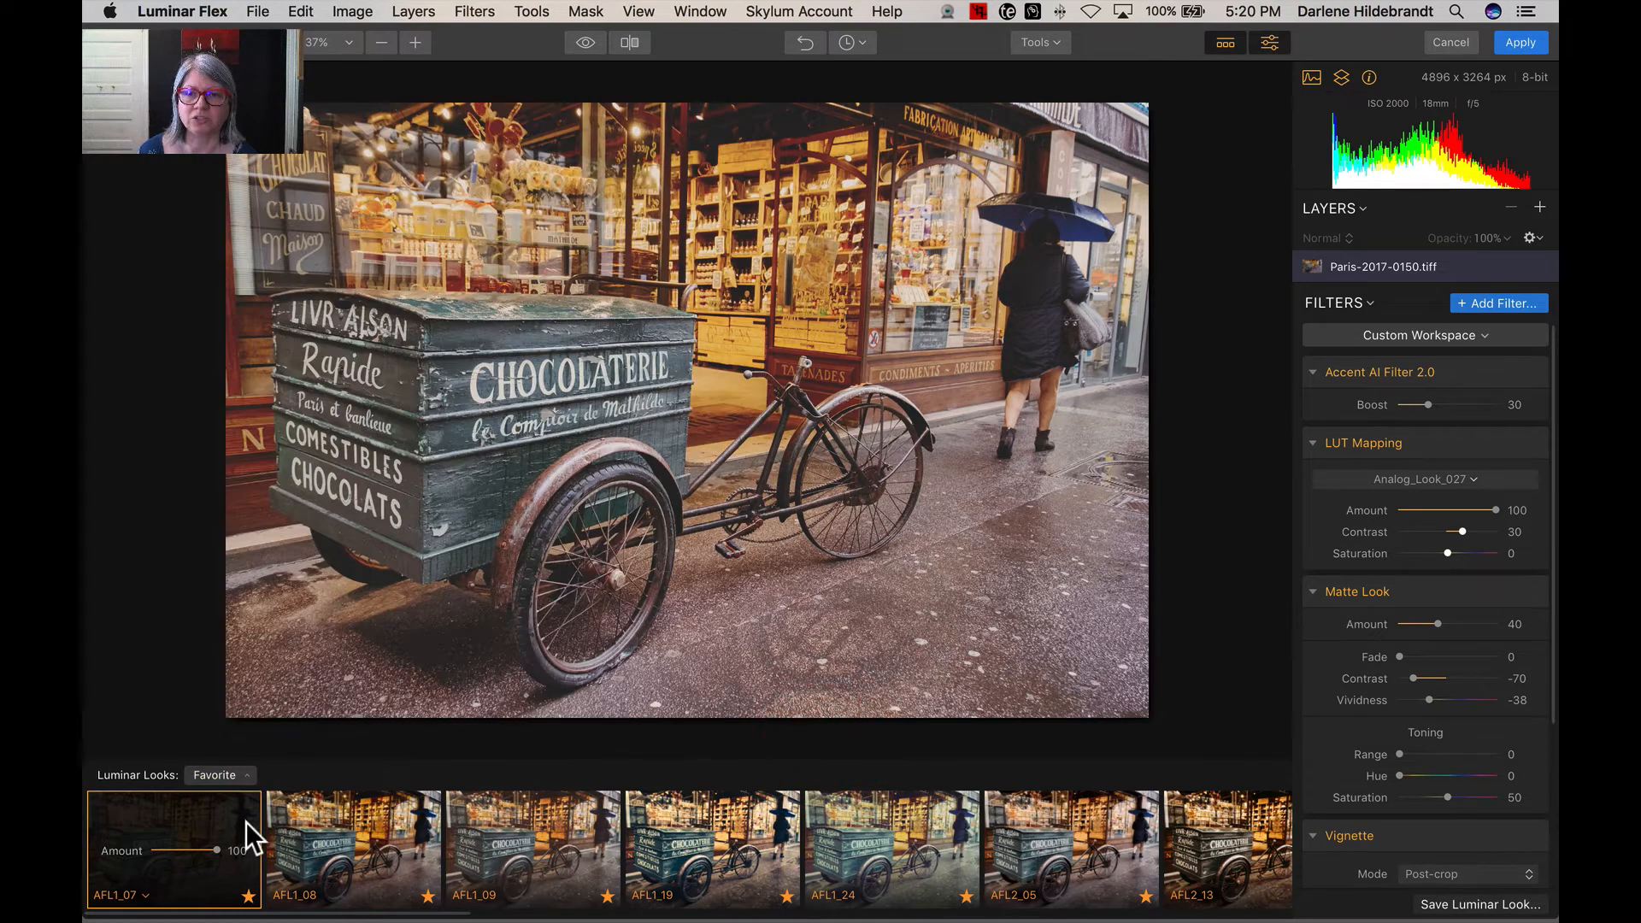
Try the AFL1_08, AFL1_09, AFL1_19, AFL1_24 and AFL2_05 looks one after another on the bicycle photo.
left_click(330, 812)
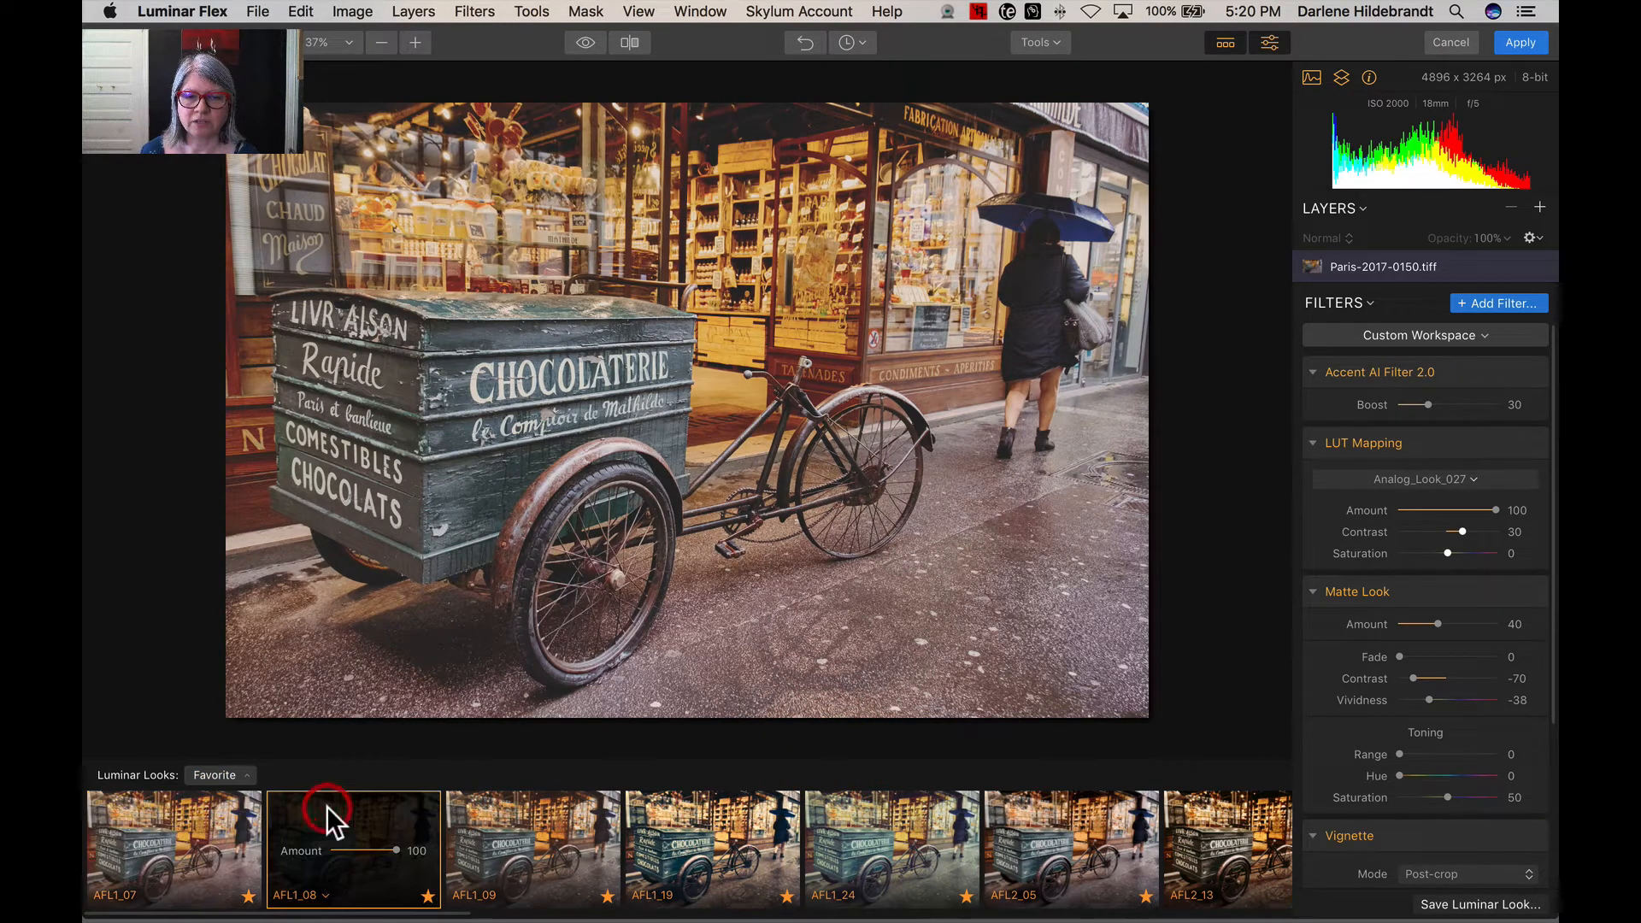
left_click(560, 804)
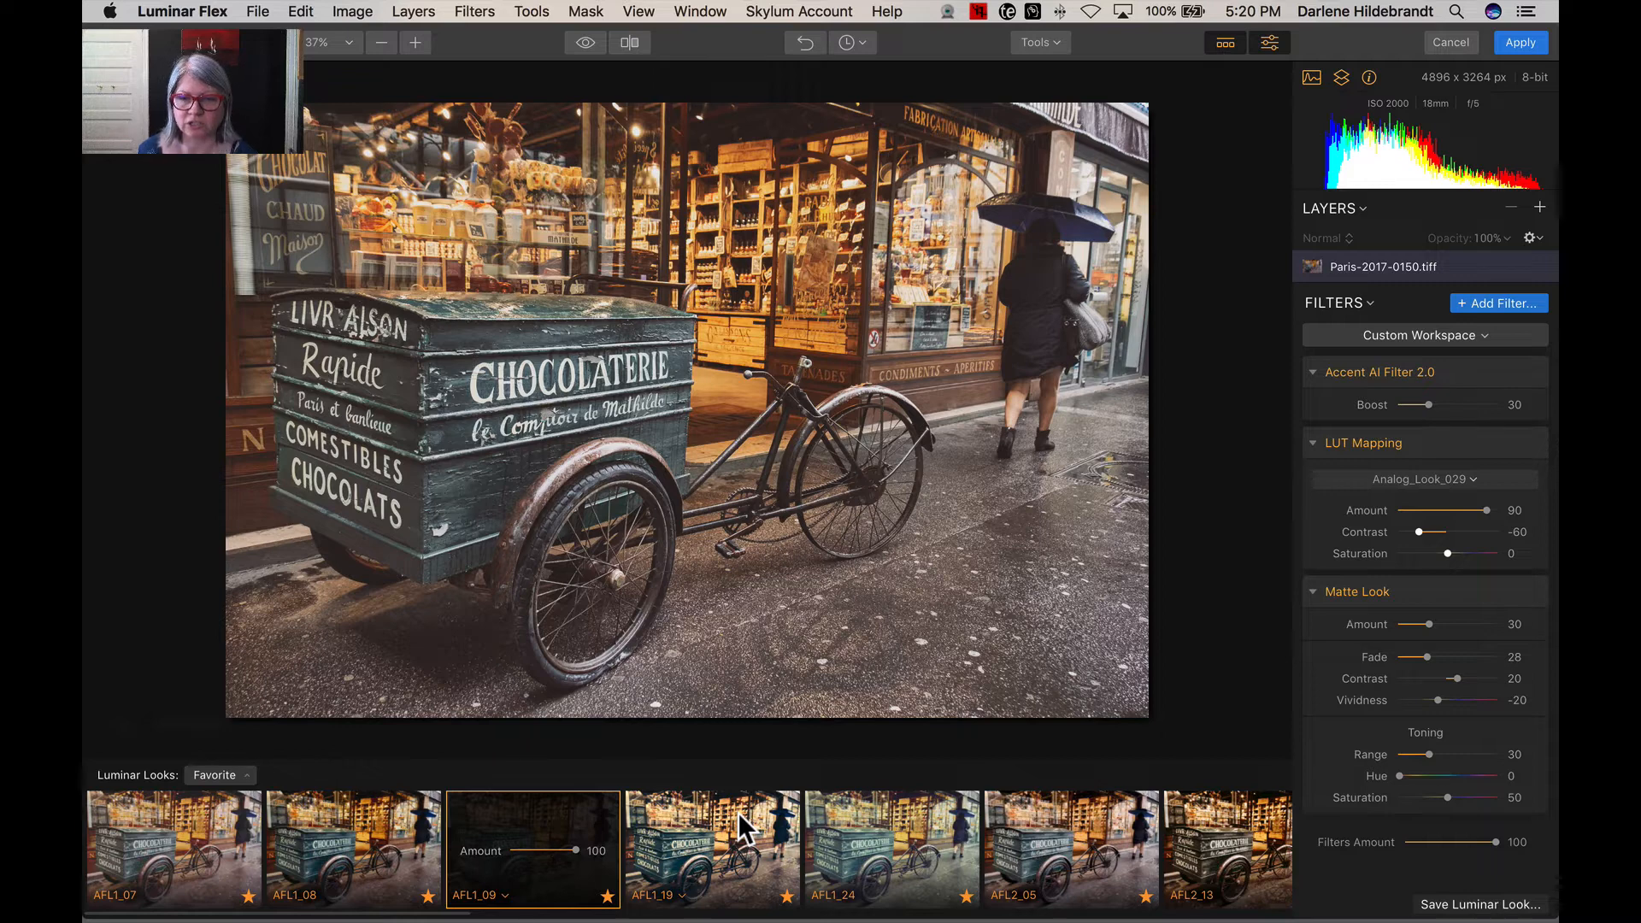
left_click(737, 812)
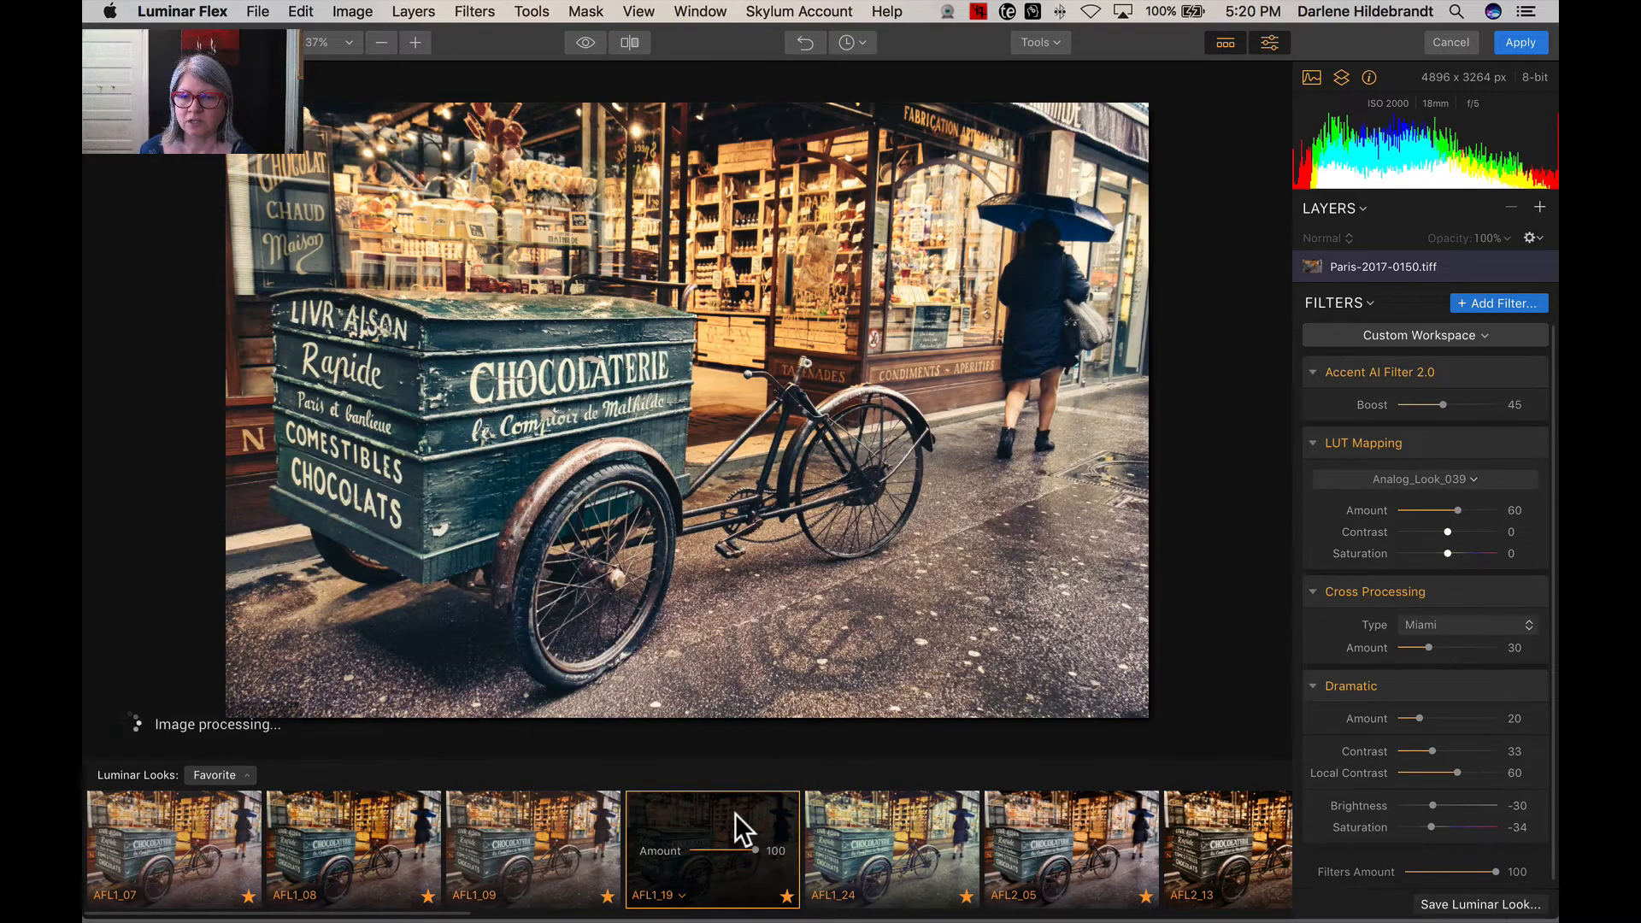
left_click(911, 809)
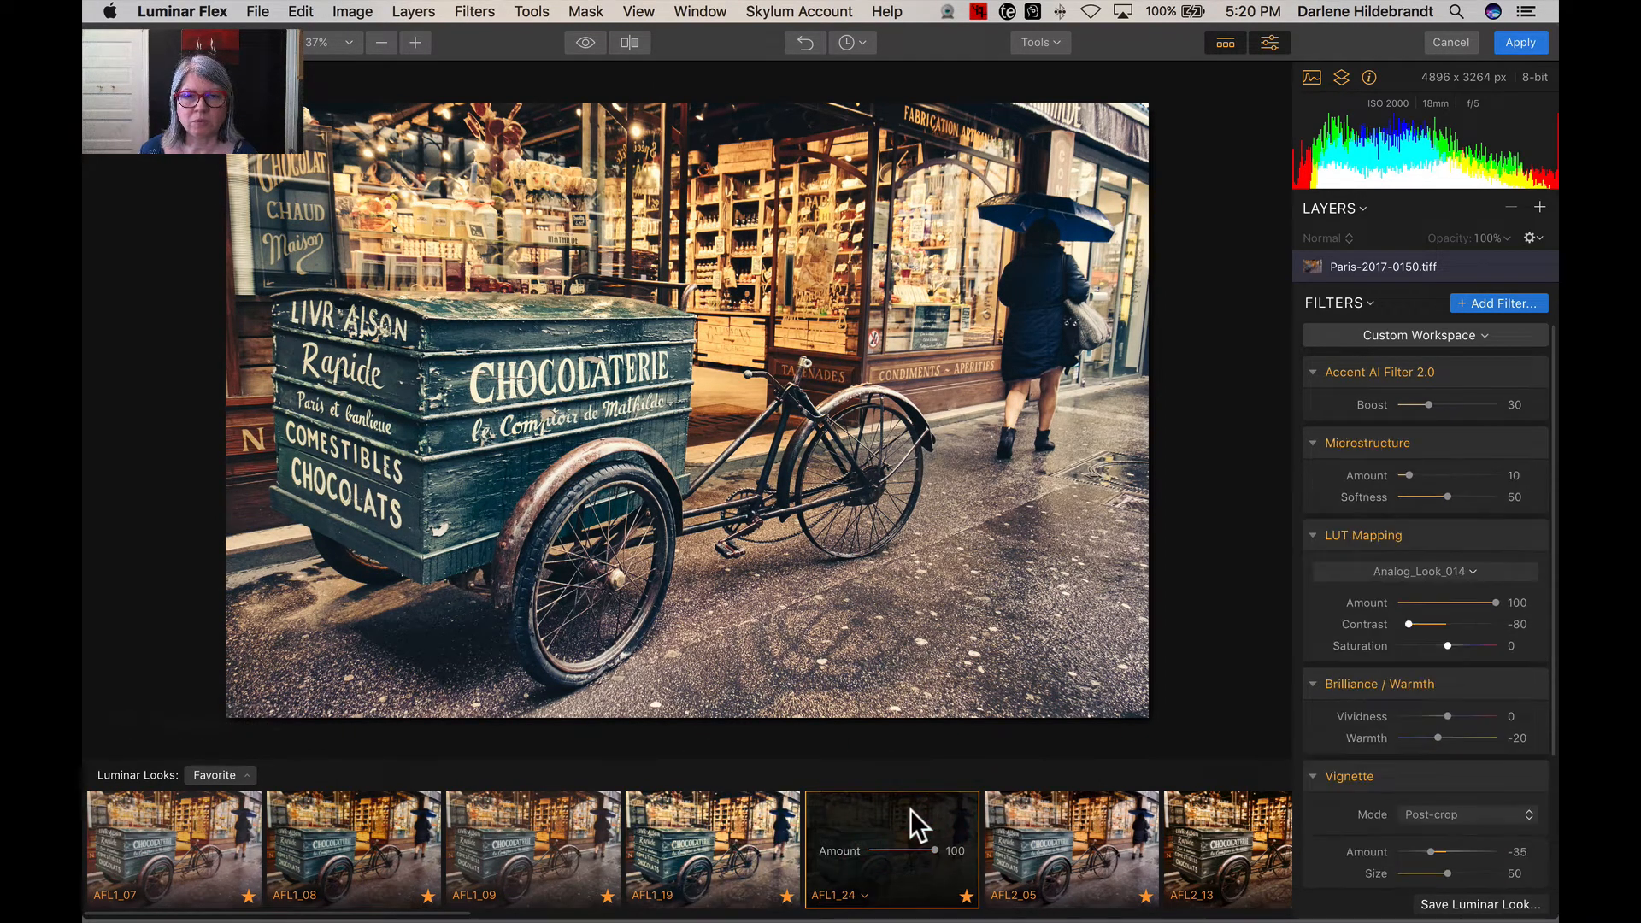
left_click(1079, 804)
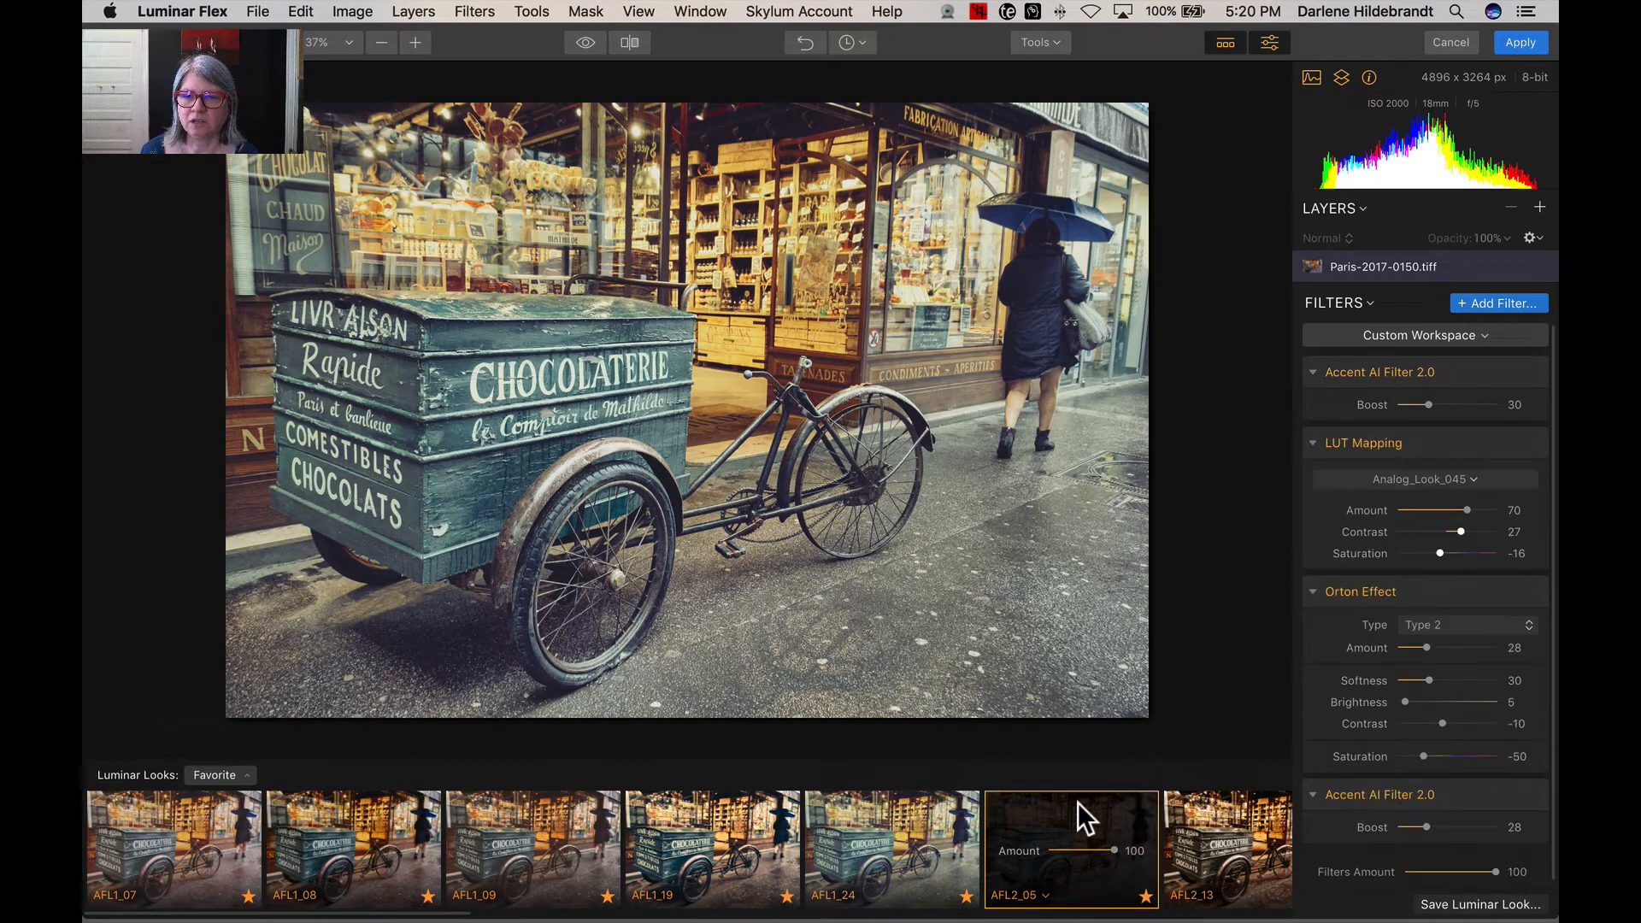
Try the AFL2_13, AFL2_24 and AFL2_29 favorite looks in turn on the bicycle photo.
scroll(1078, 803, "right", 4)
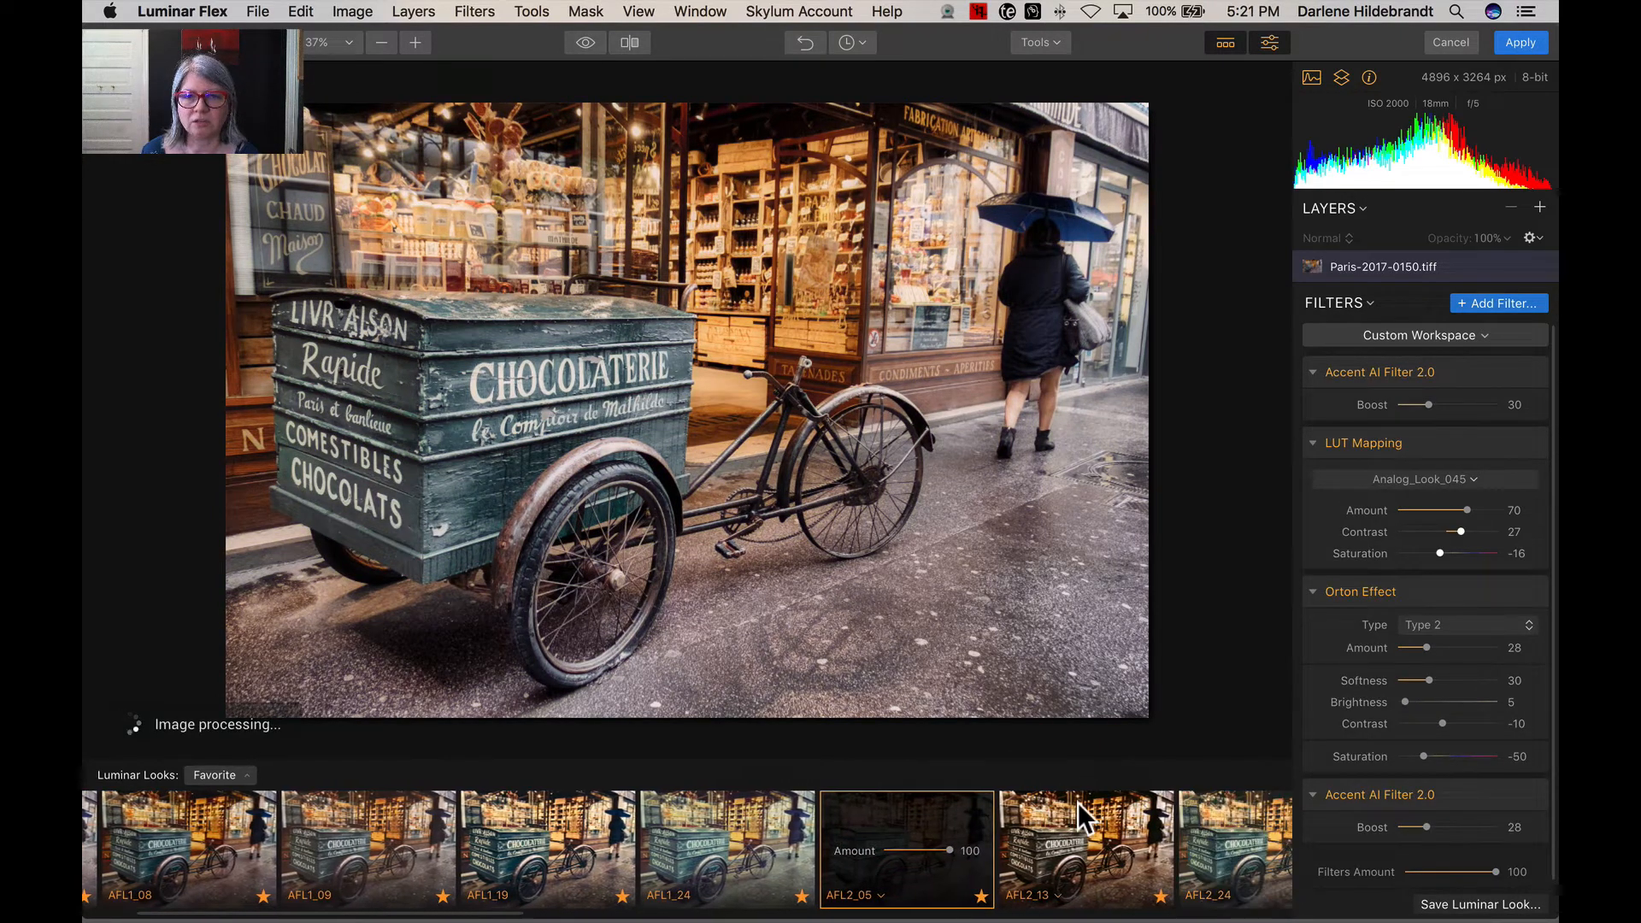
left_click(1079, 803)
scroll(1079, 803, "right", 3)
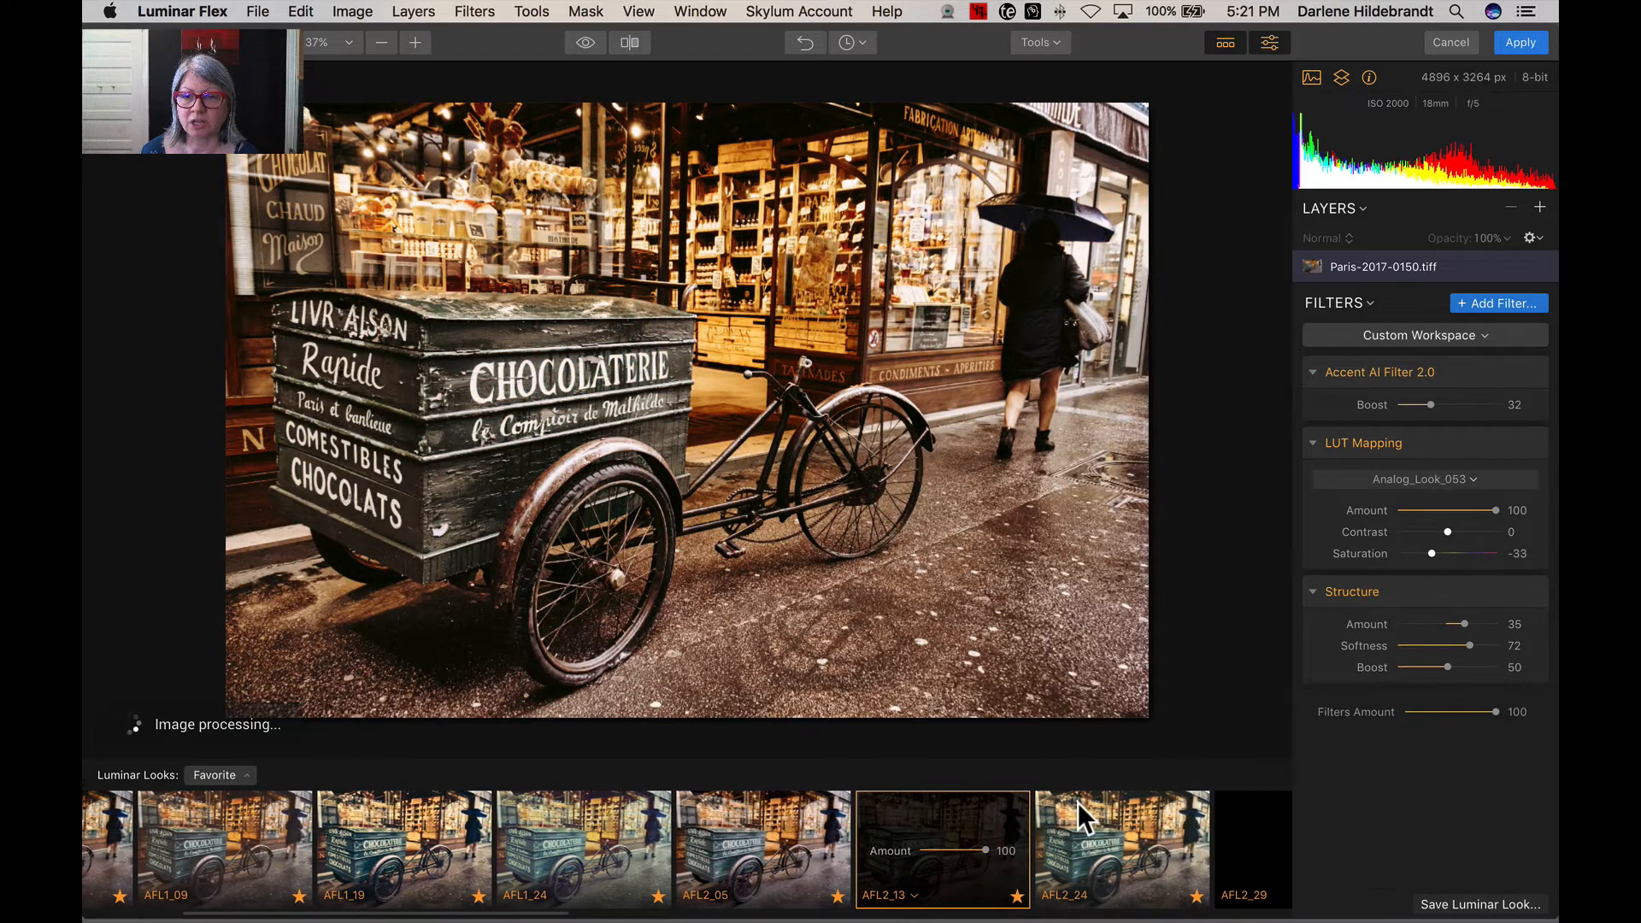
left_click(1107, 817)
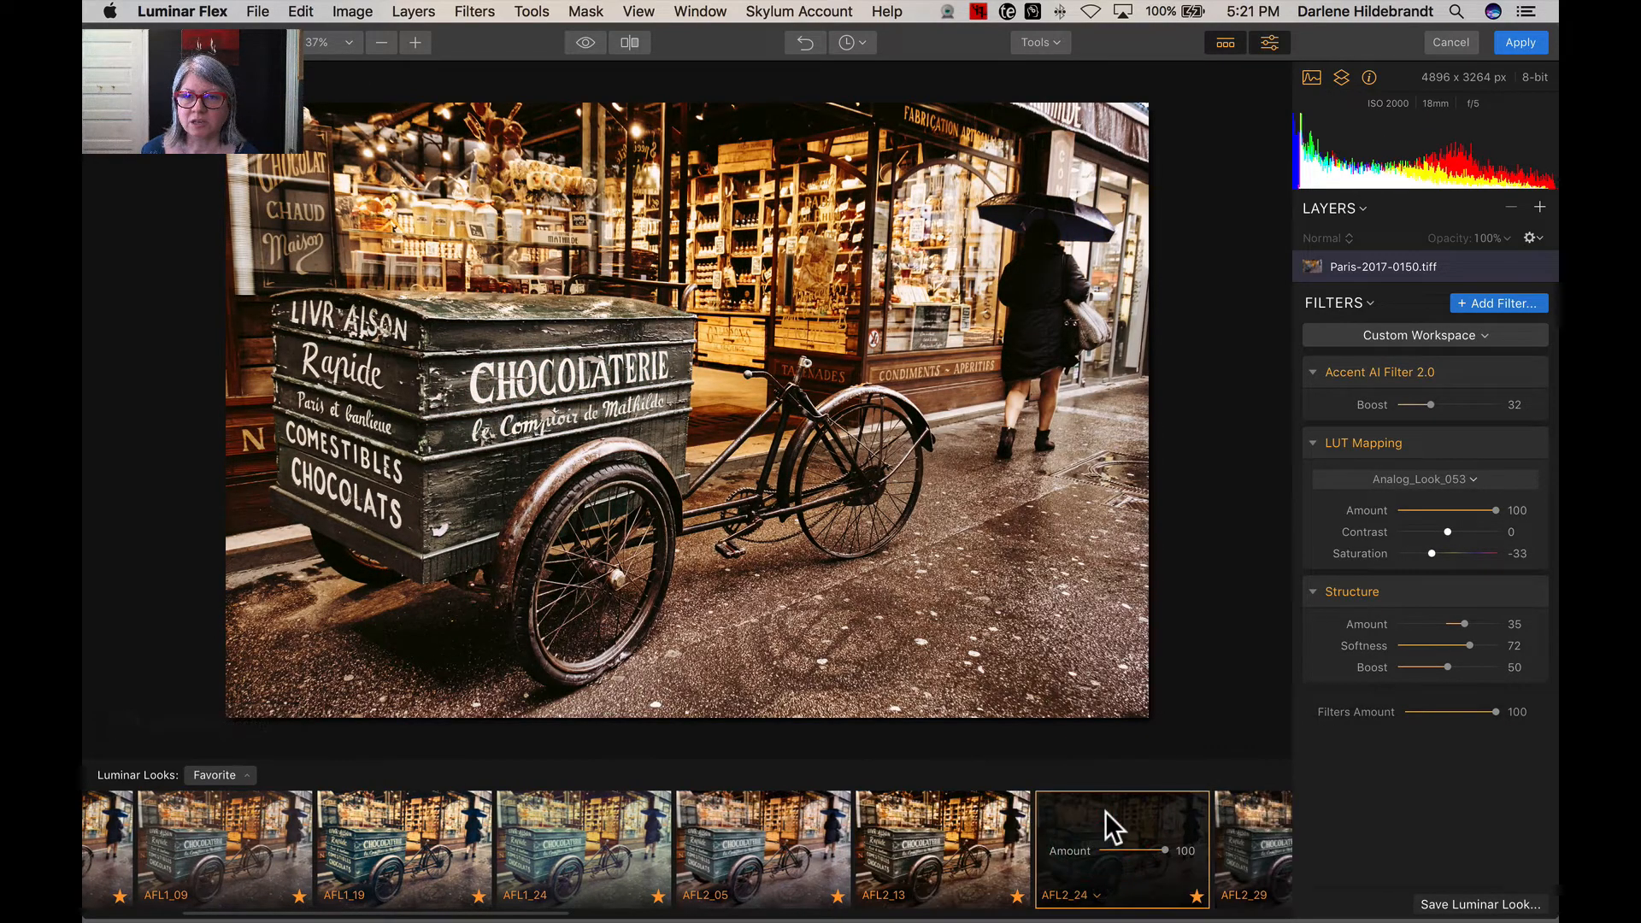
scroll(1106, 812, "right", 2)
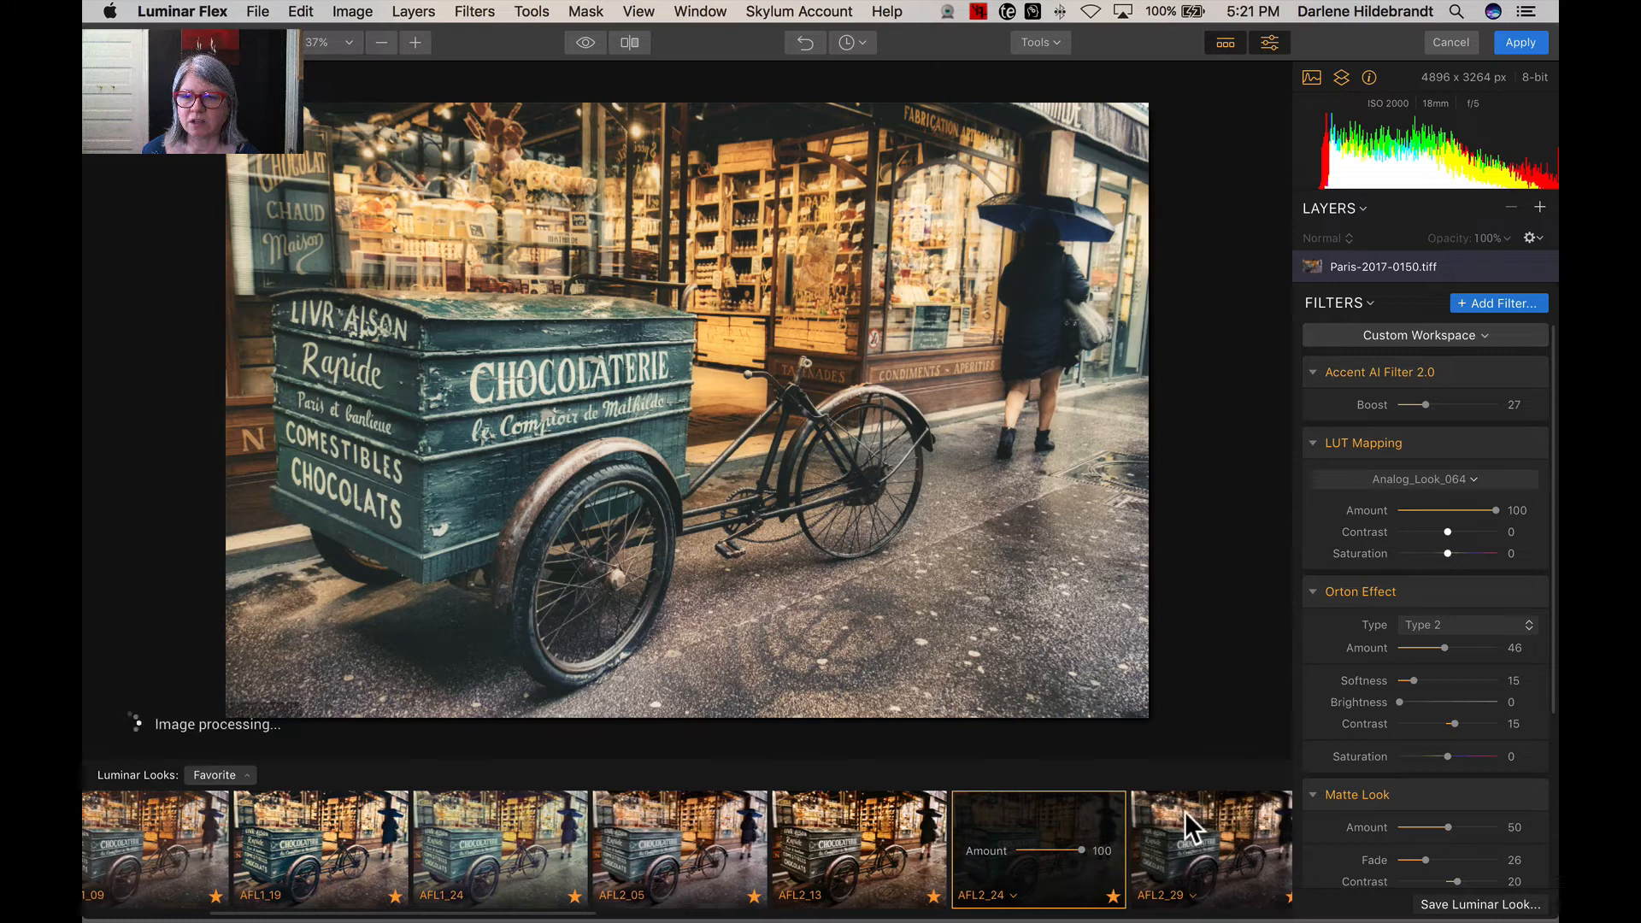
left_click(1186, 813)
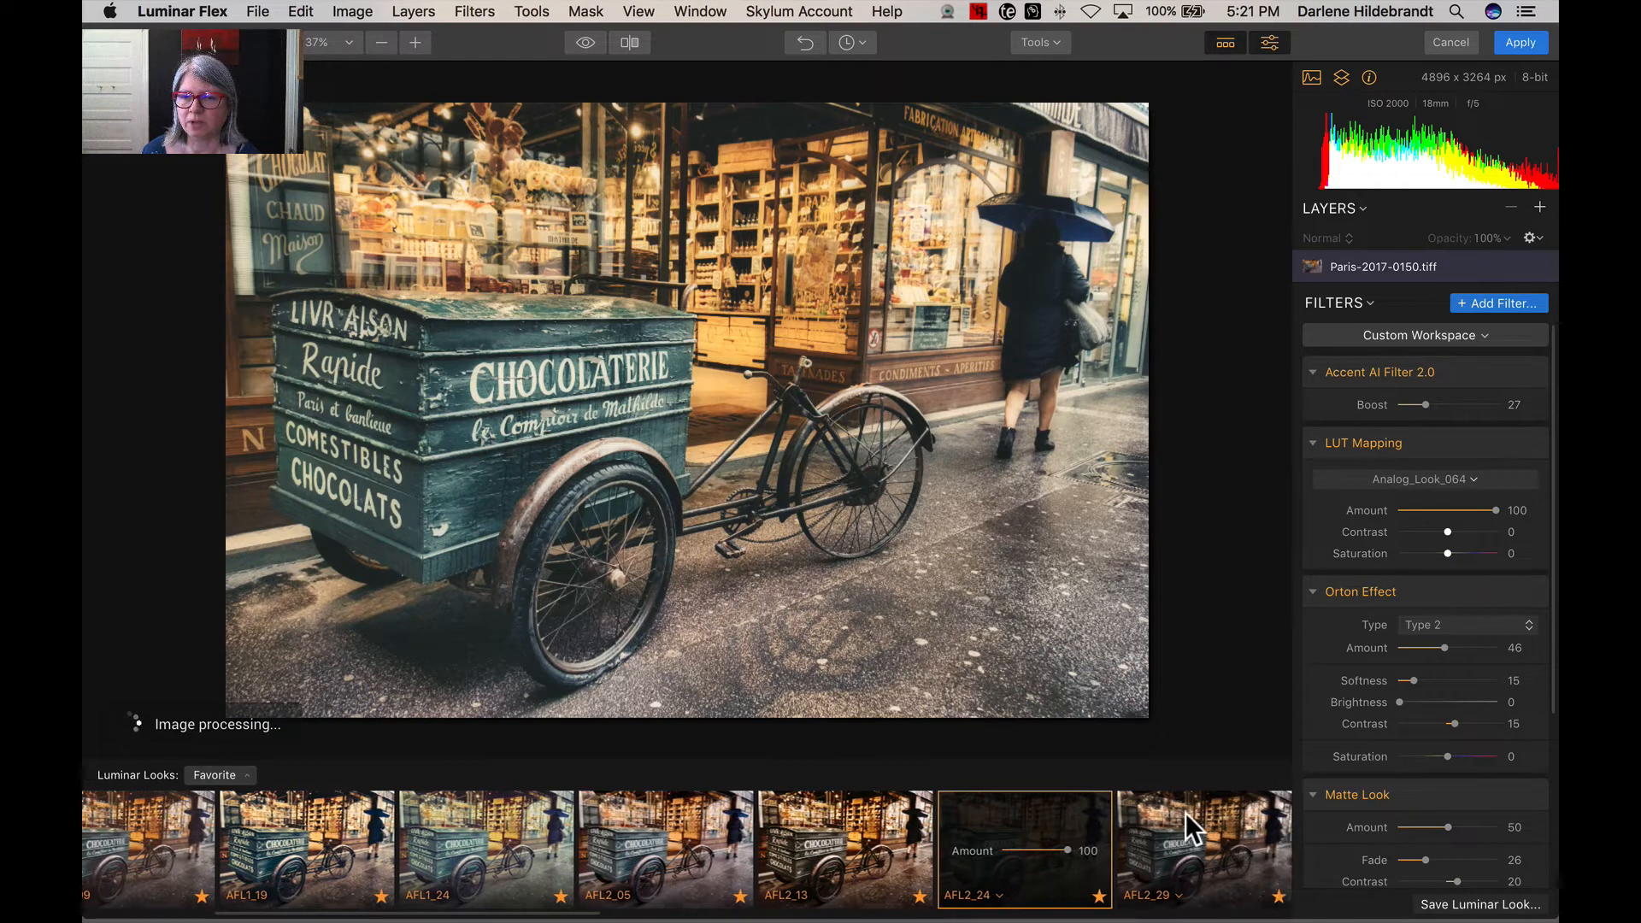
Try the AFL3_26 look and the Heirloom 12 look further along the favorites on the bicycle photo.
scroll(1186, 814, "right", 4)
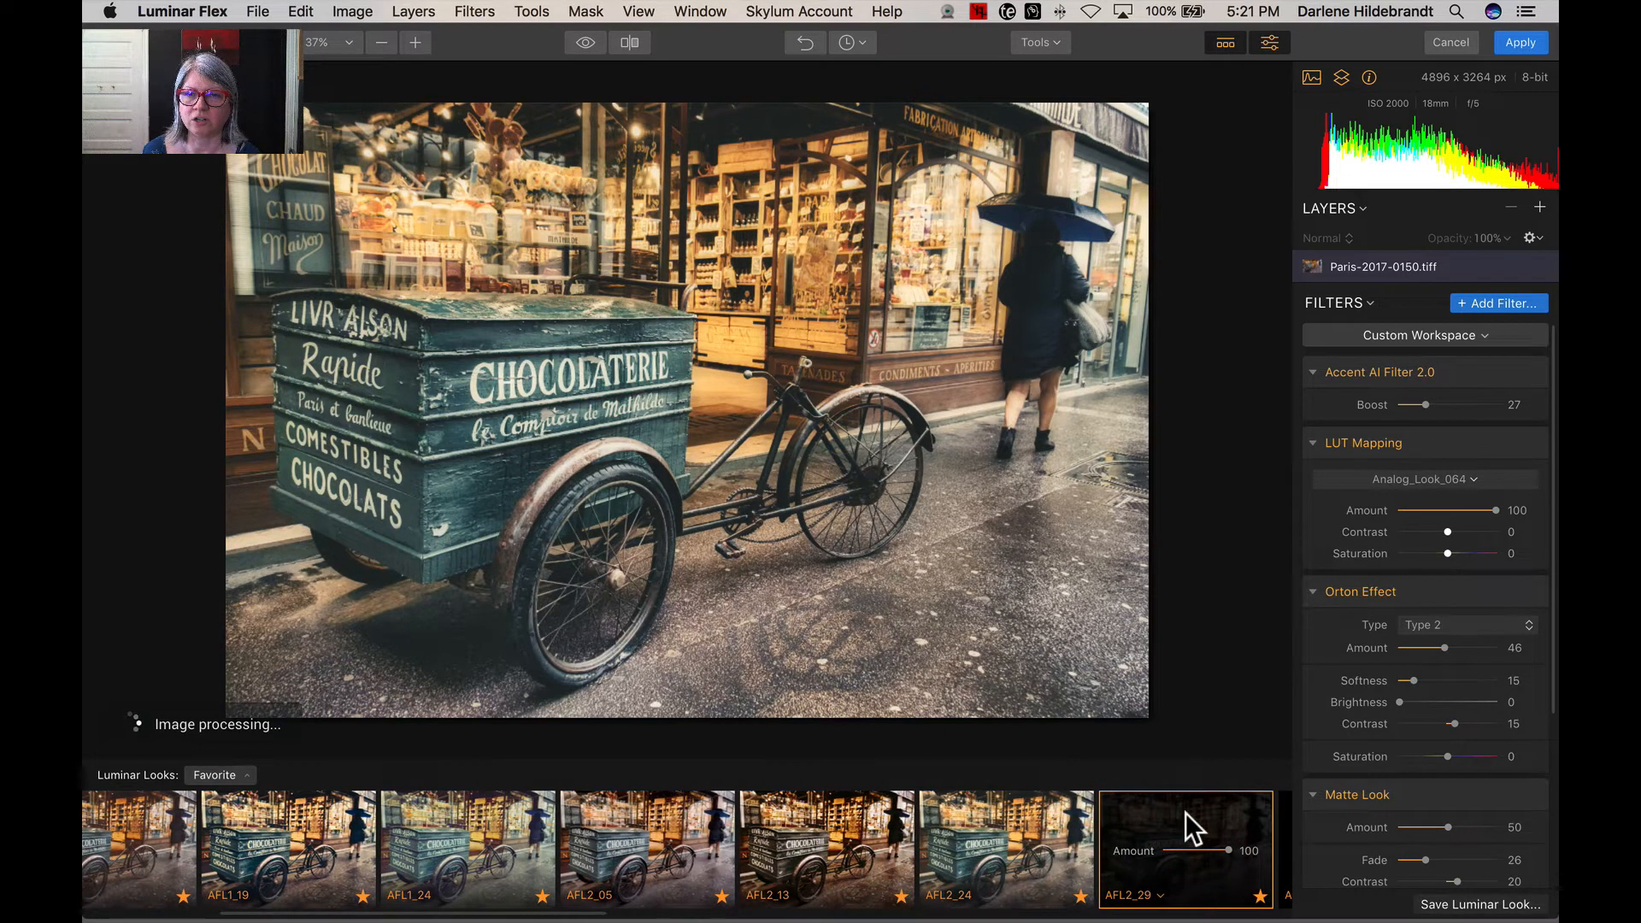
scroll(1187, 814, "right", 5)
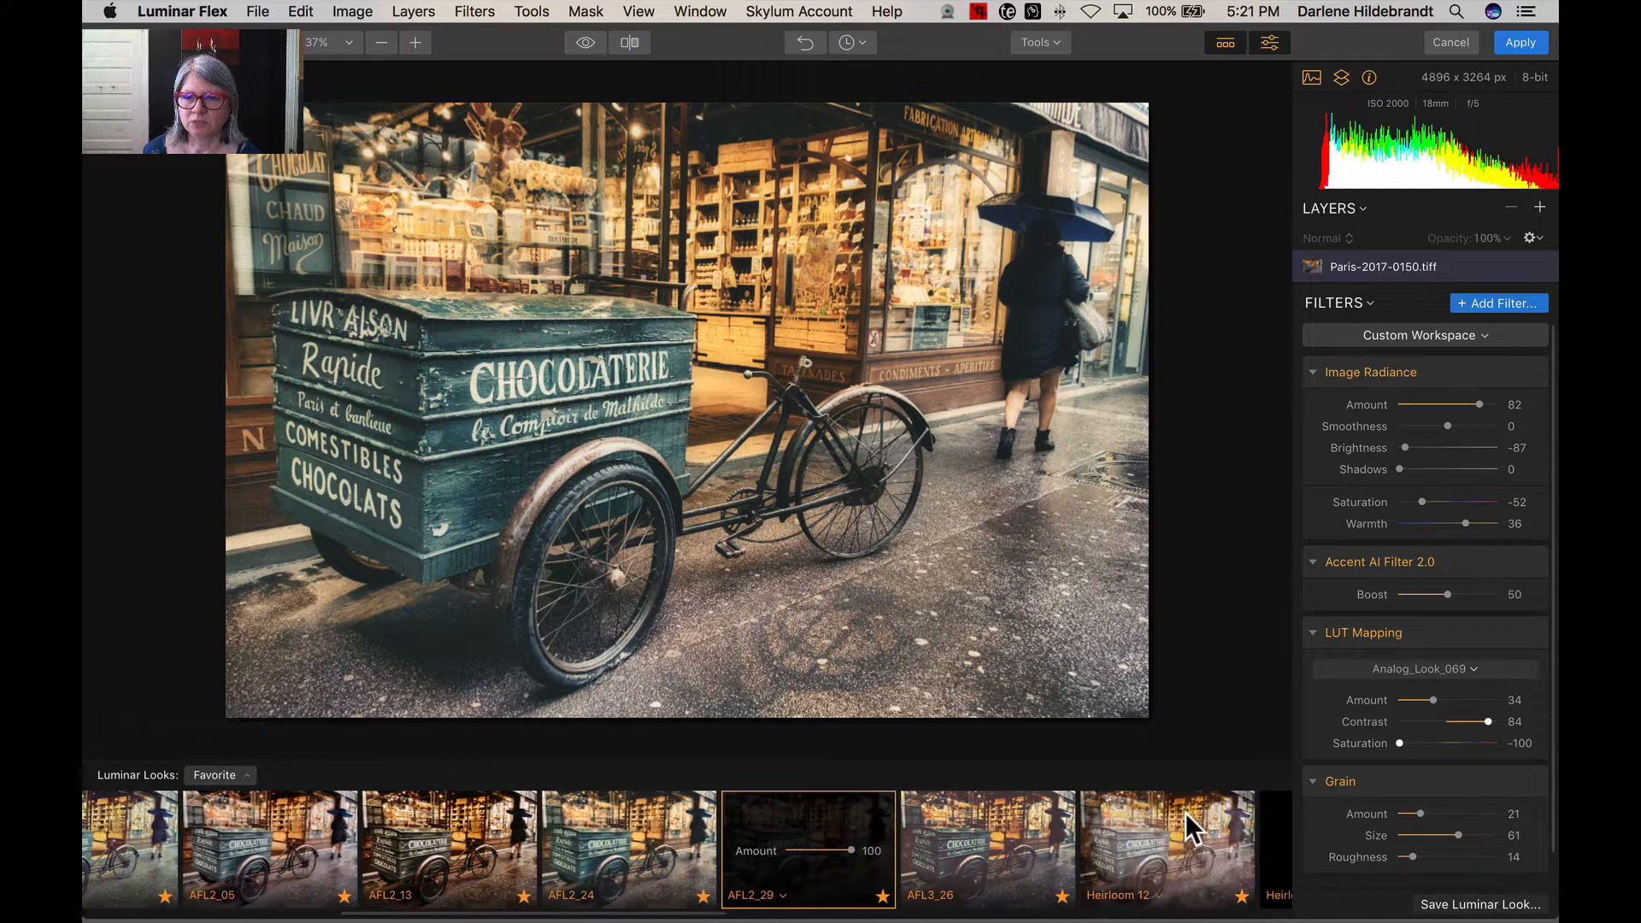
scroll(1070, 831, "right", 5)
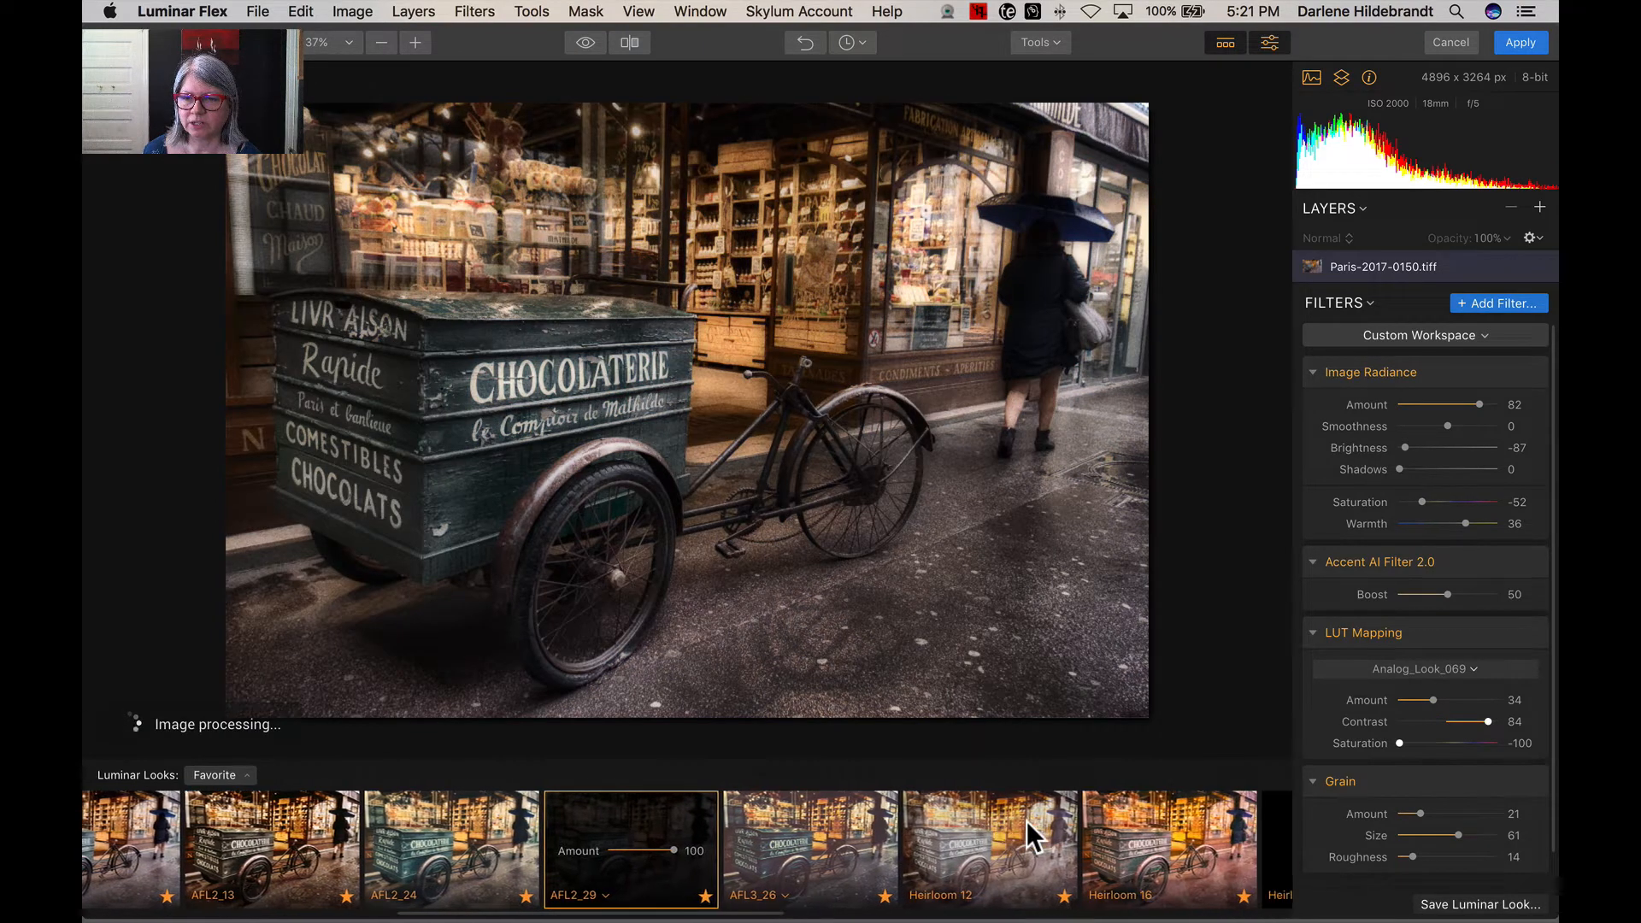
scroll(1028, 821, "right", 1)
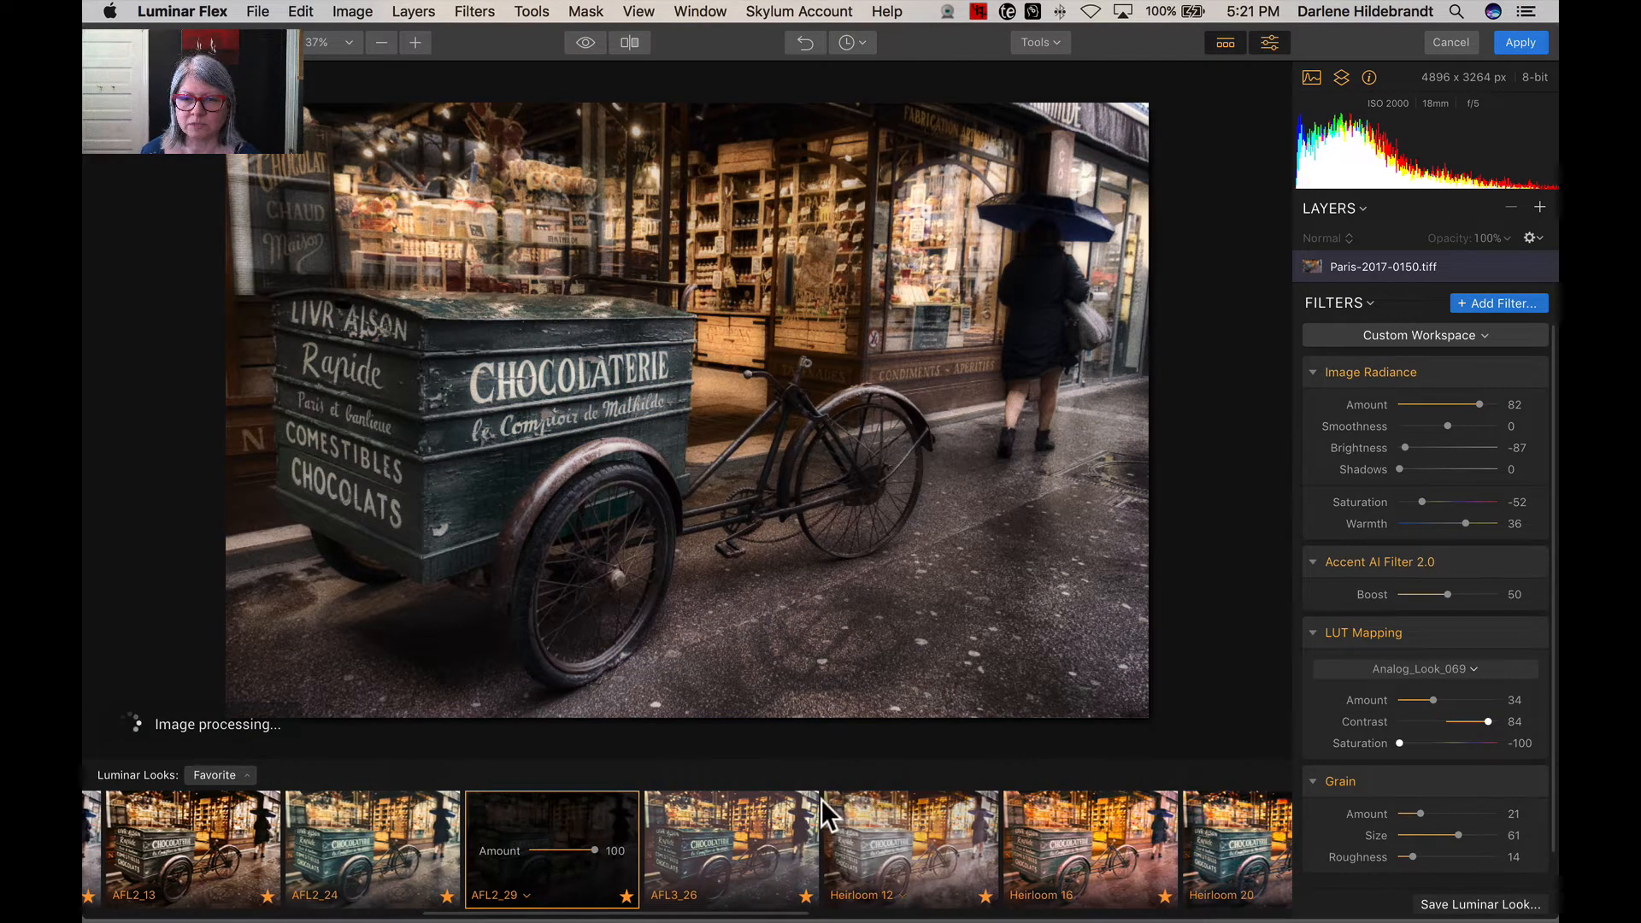
left_click(756, 808)
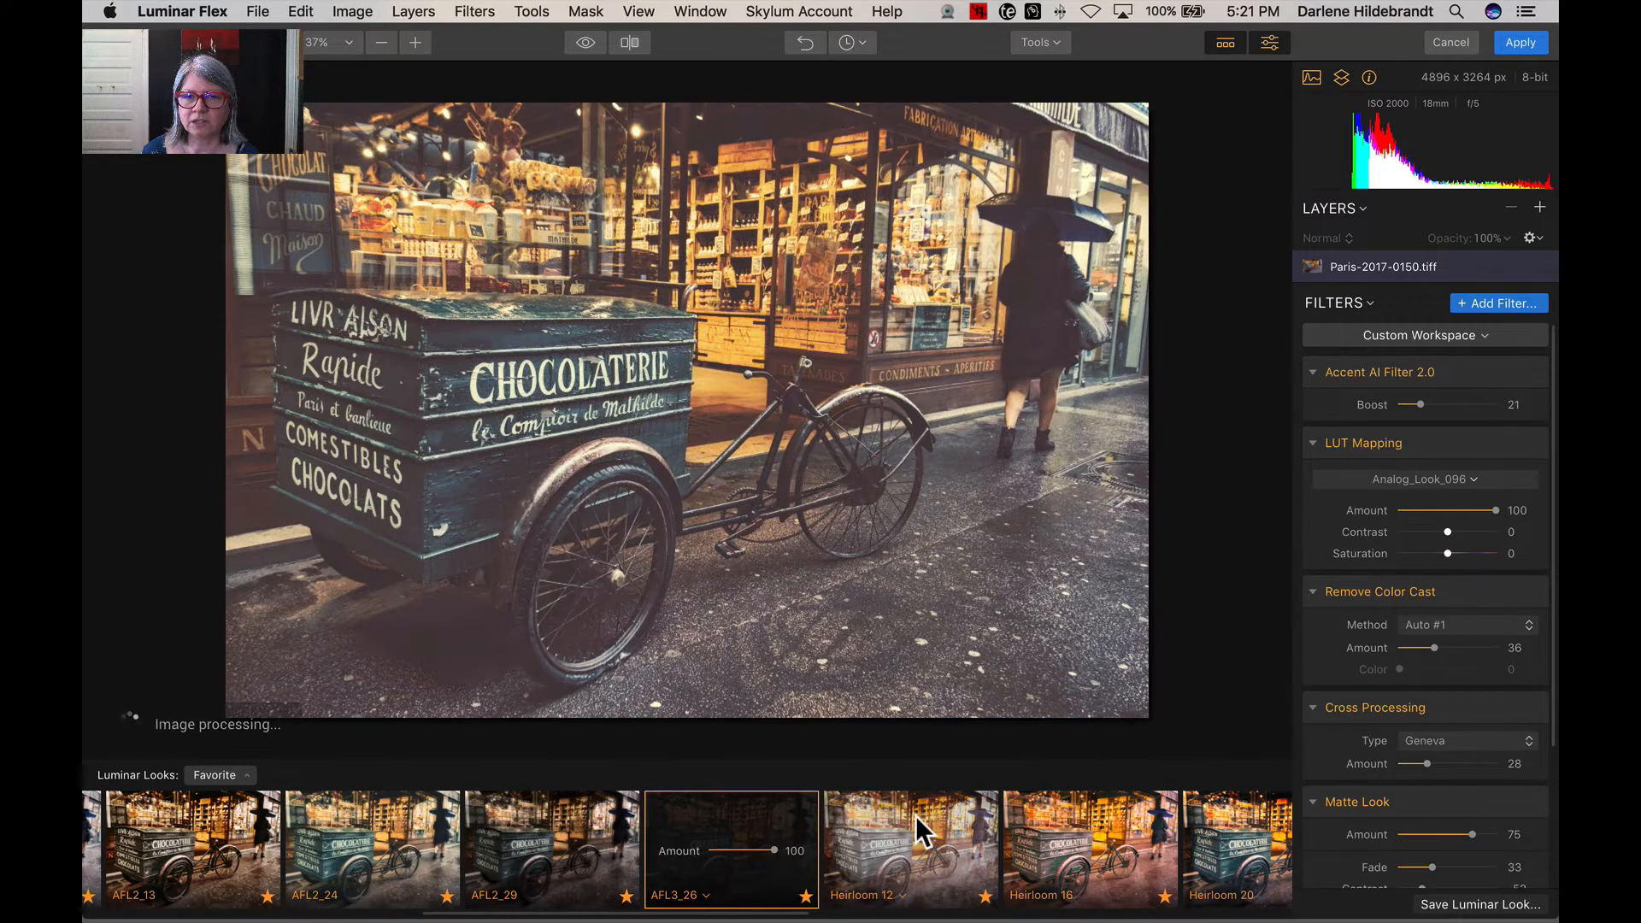
left_click(917, 816)
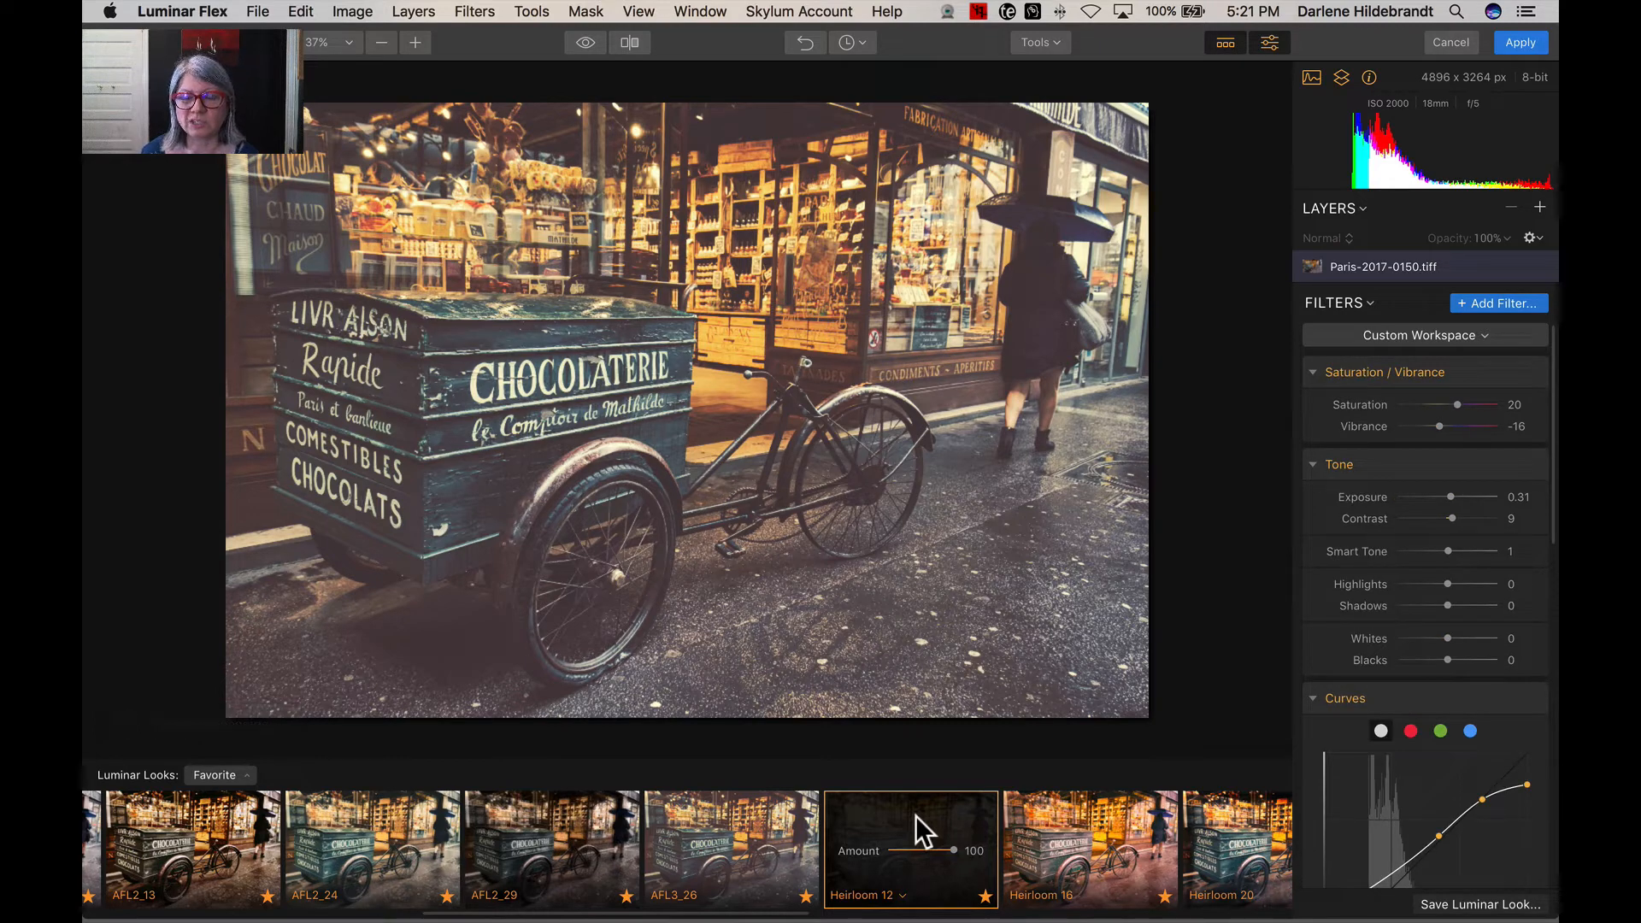
Try the Heirloom Color 05 and Analog Look 04 favorite looks on the bicycle photo.
scroll(916, 816, "right", 10)
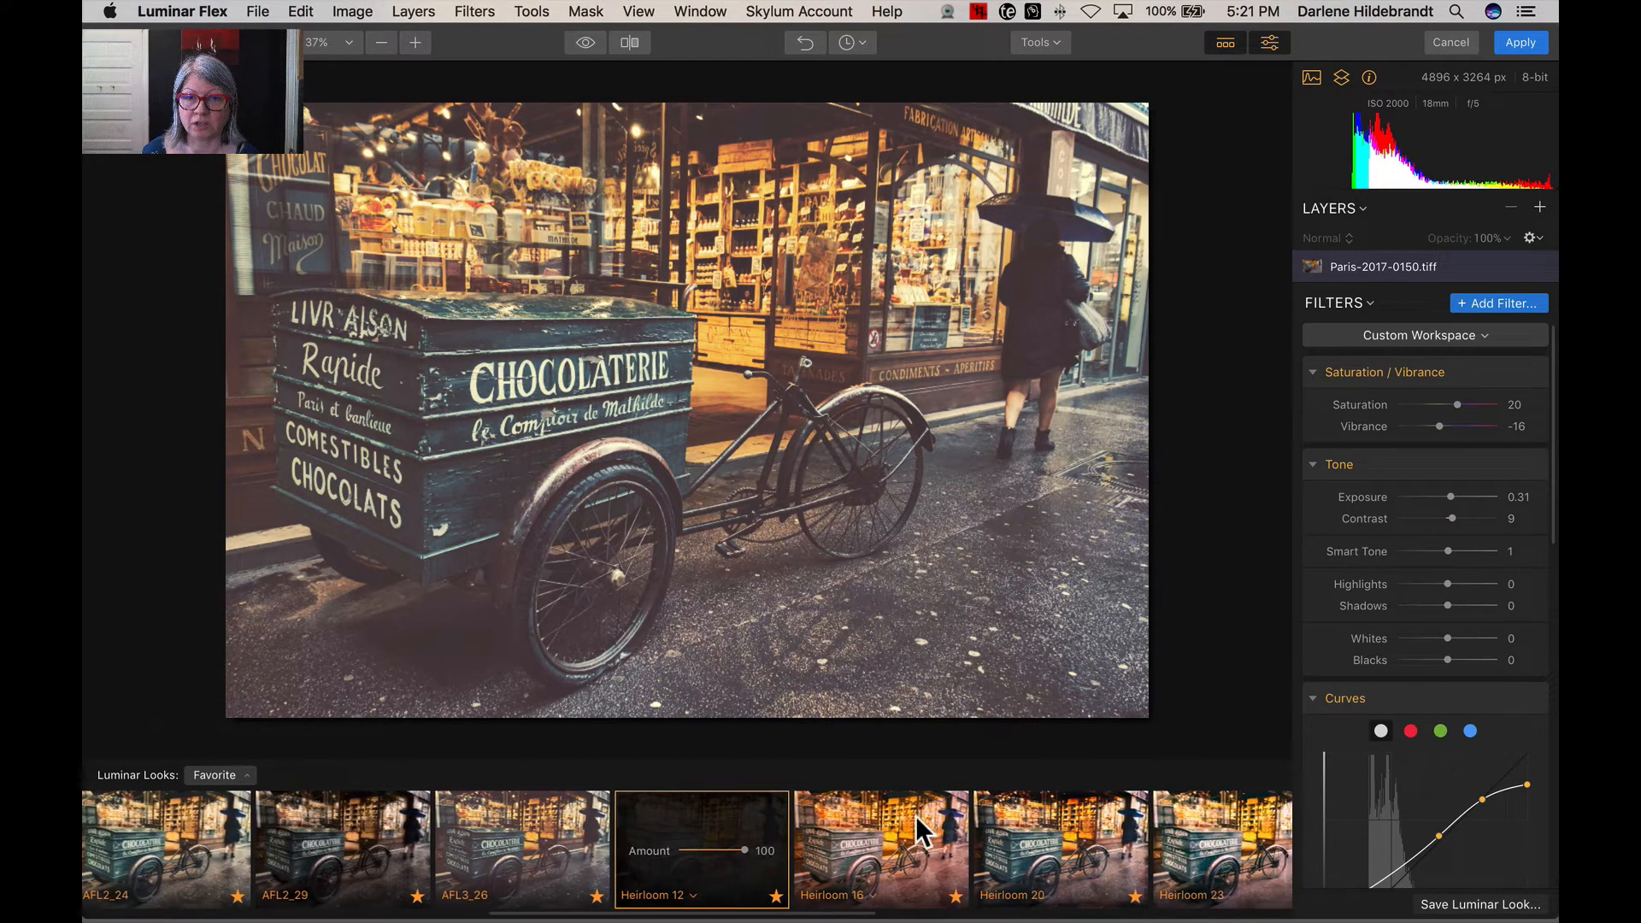
scroll(916, 816, "right", 6)
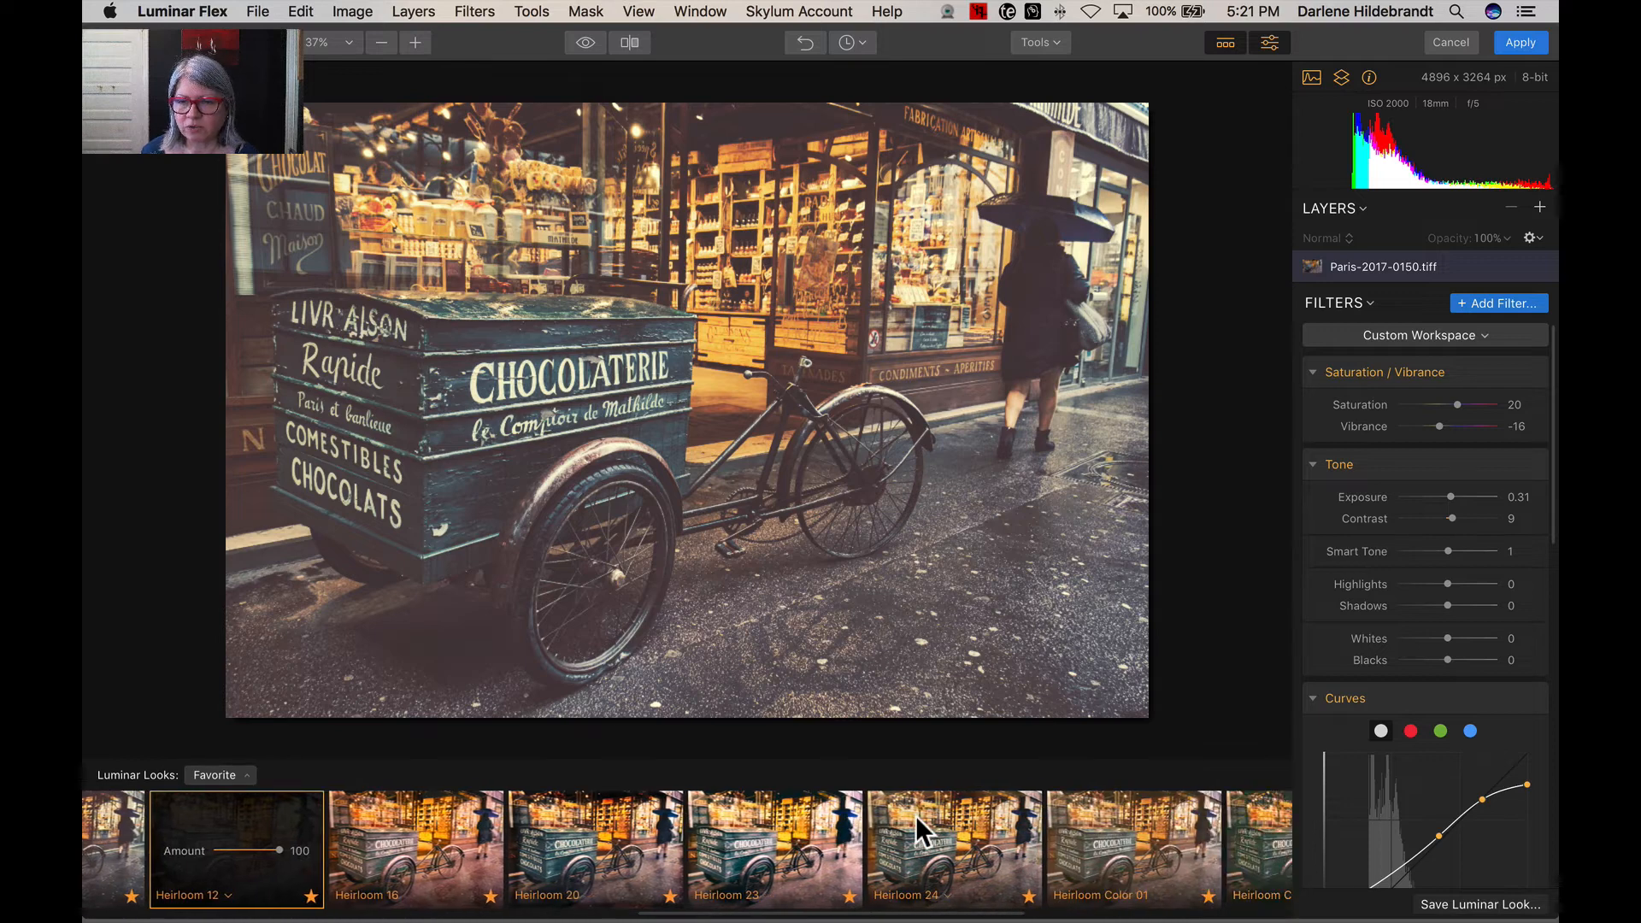
scroll(916, 817, "right", 5)
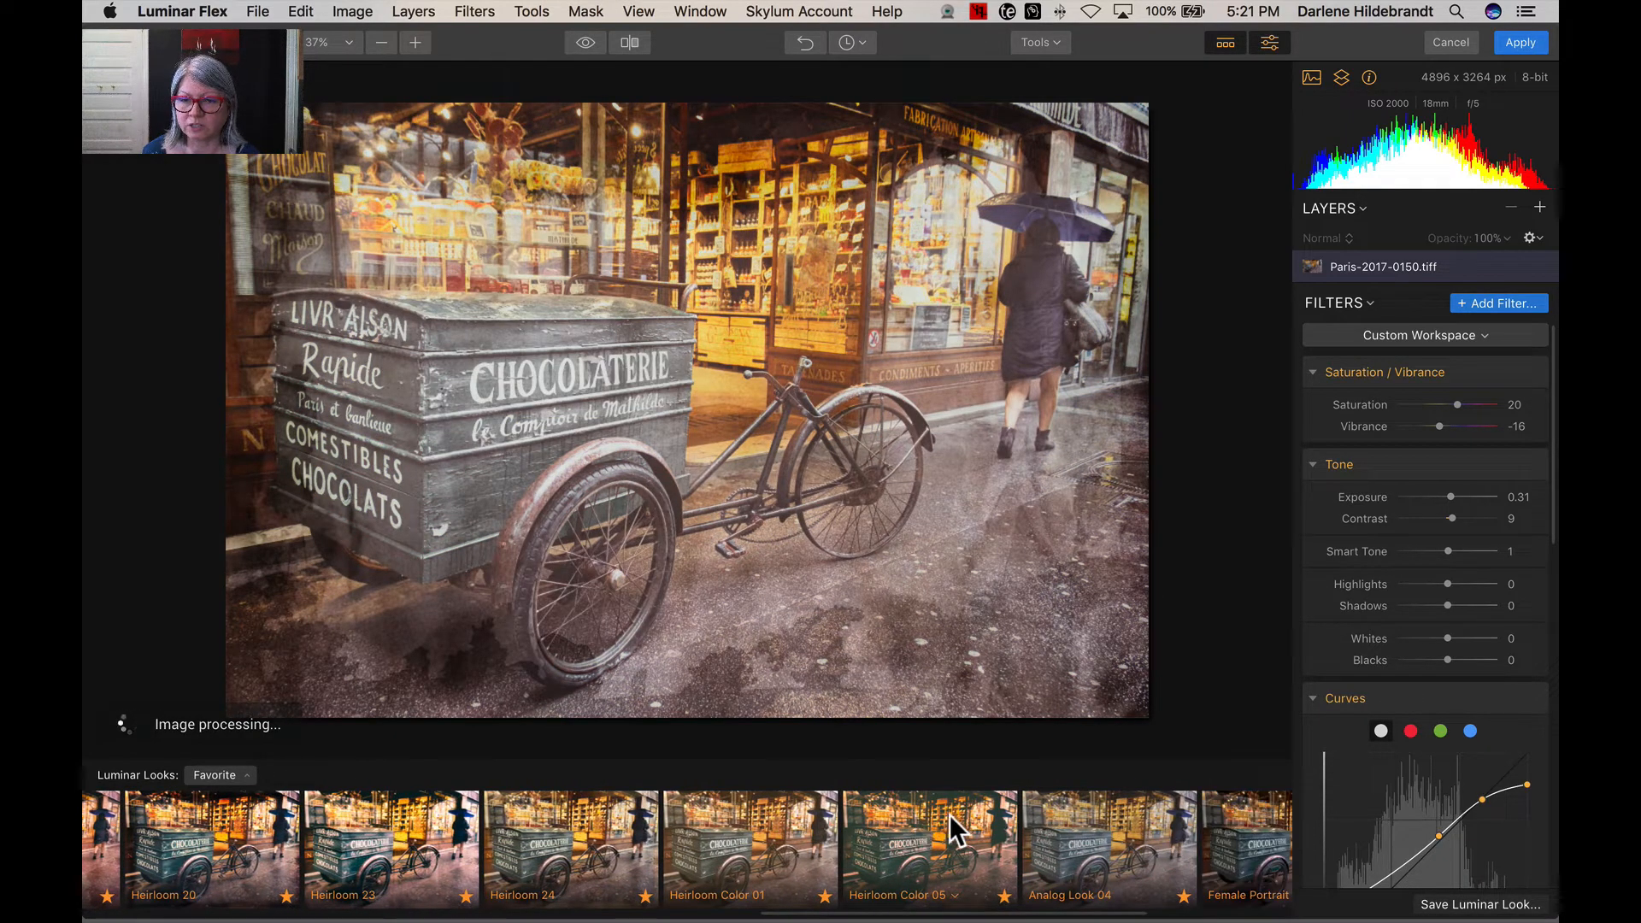
left_click(950, 814)
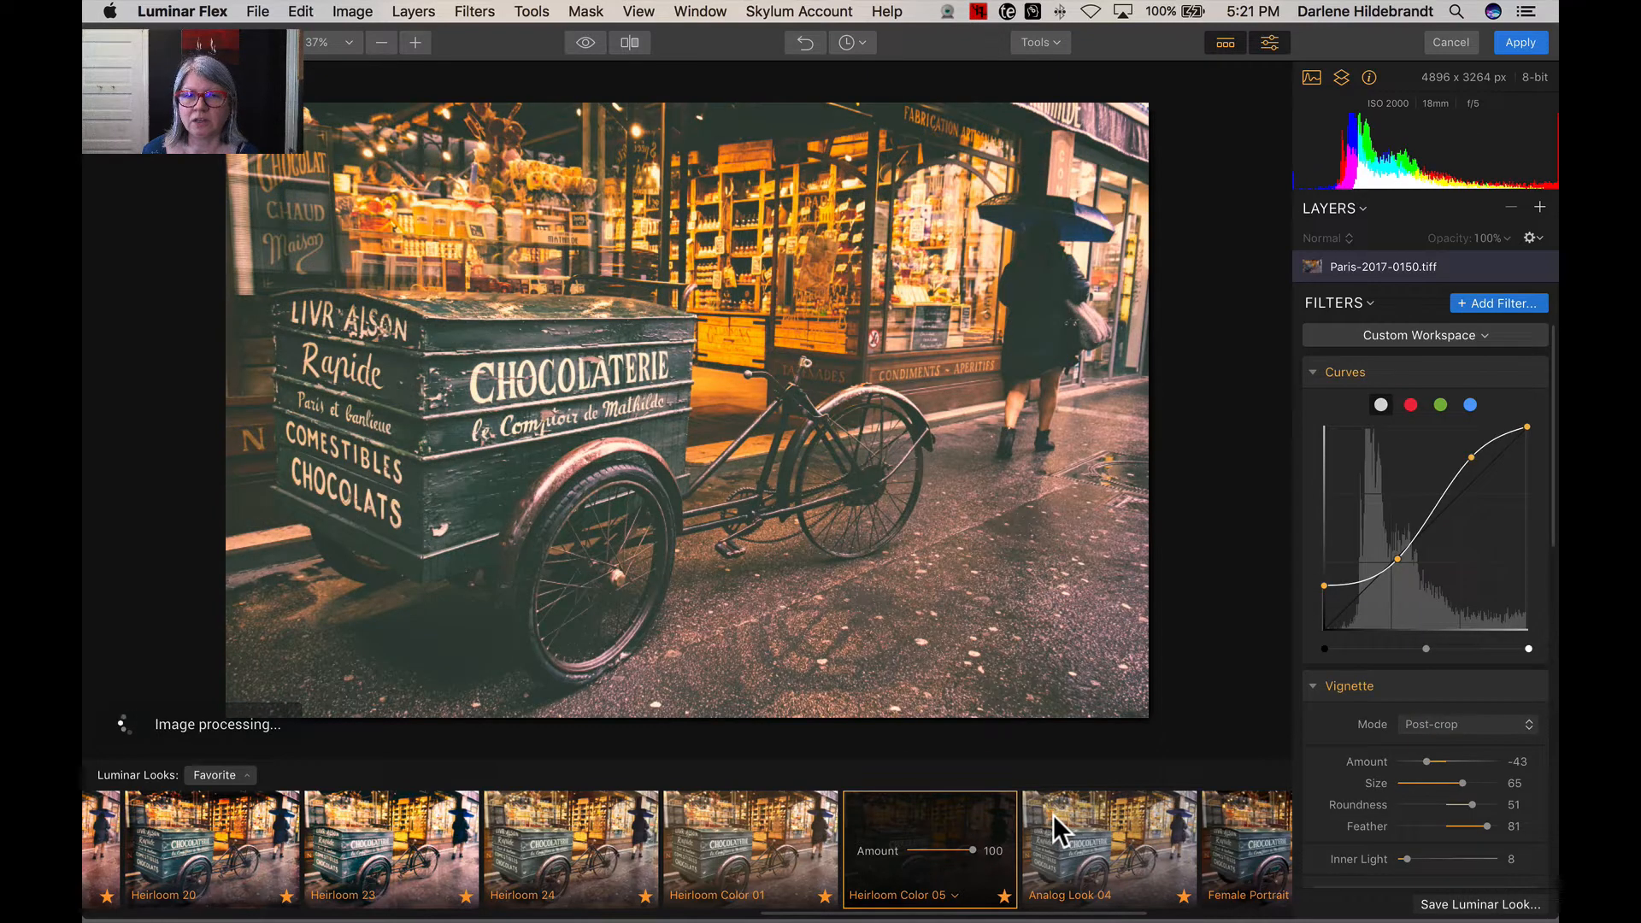
left_click(1053, 814)
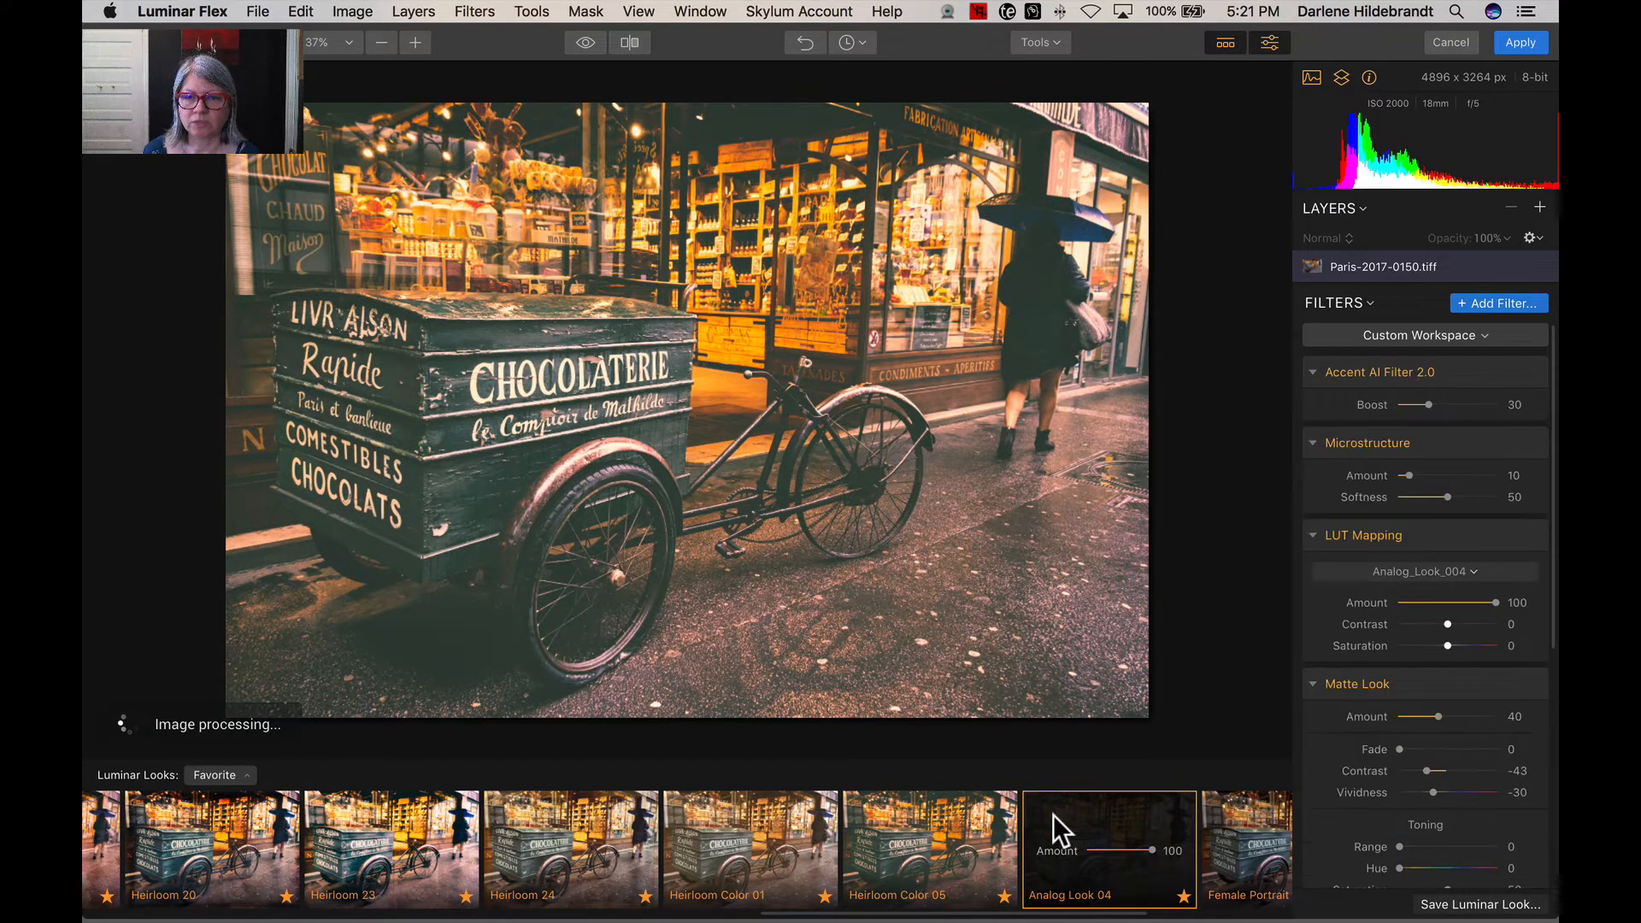
Apply the AFL1_09 look to the photo and set its Accent AI Filter 2.0 Boost to 25.
scroll(1053, 814, "left", 3)
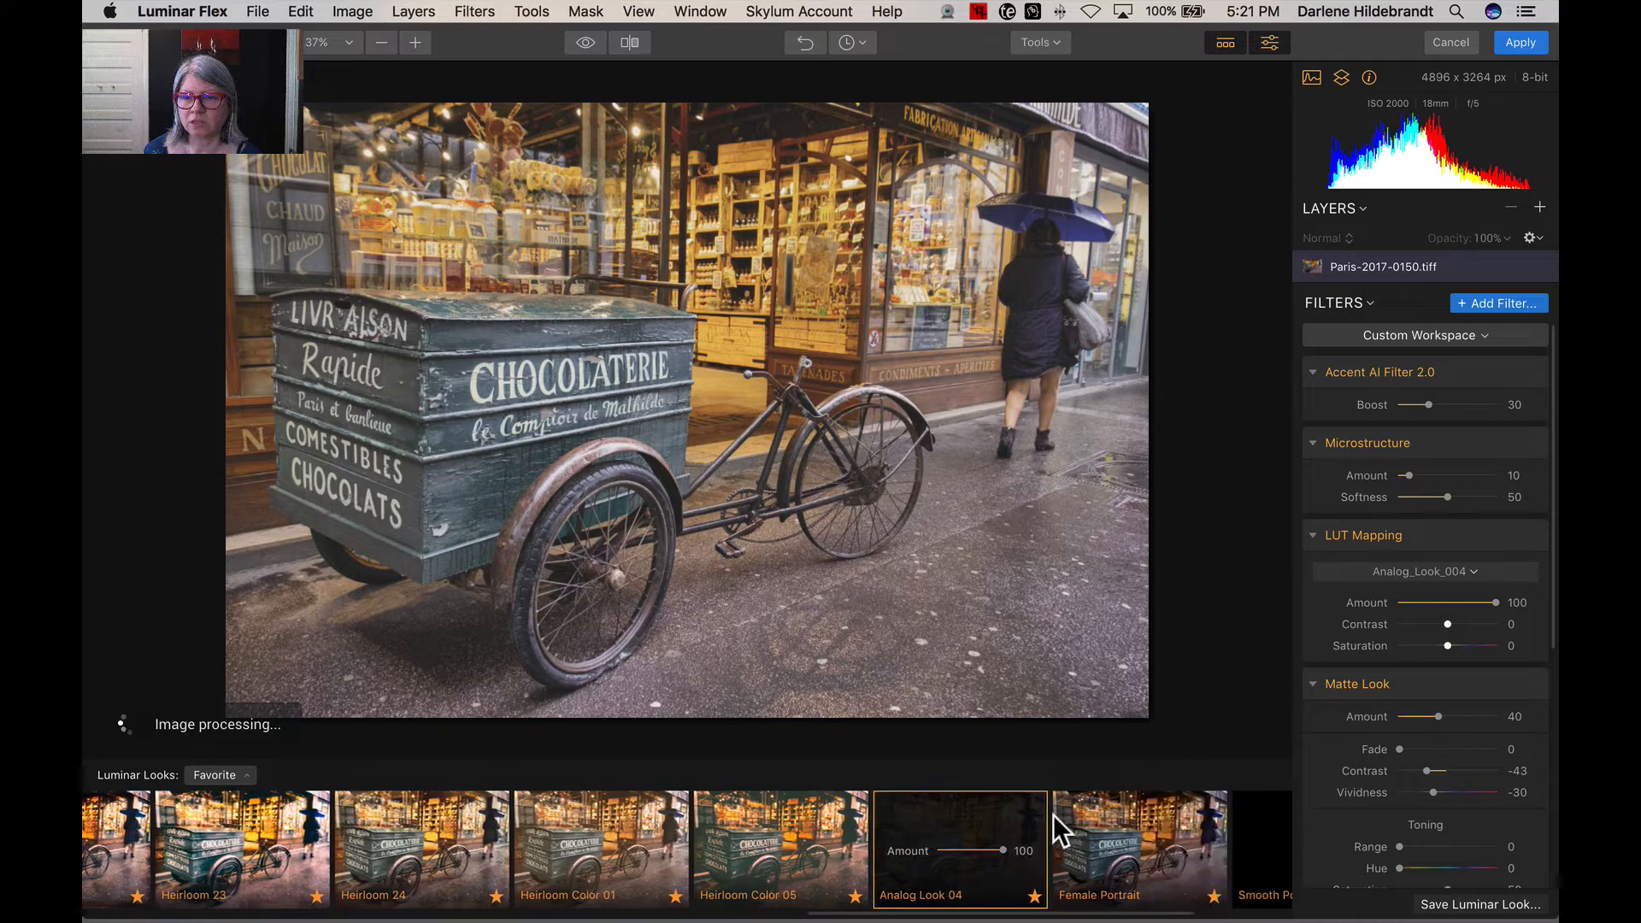
scroll(1053, 814, "left", 10)
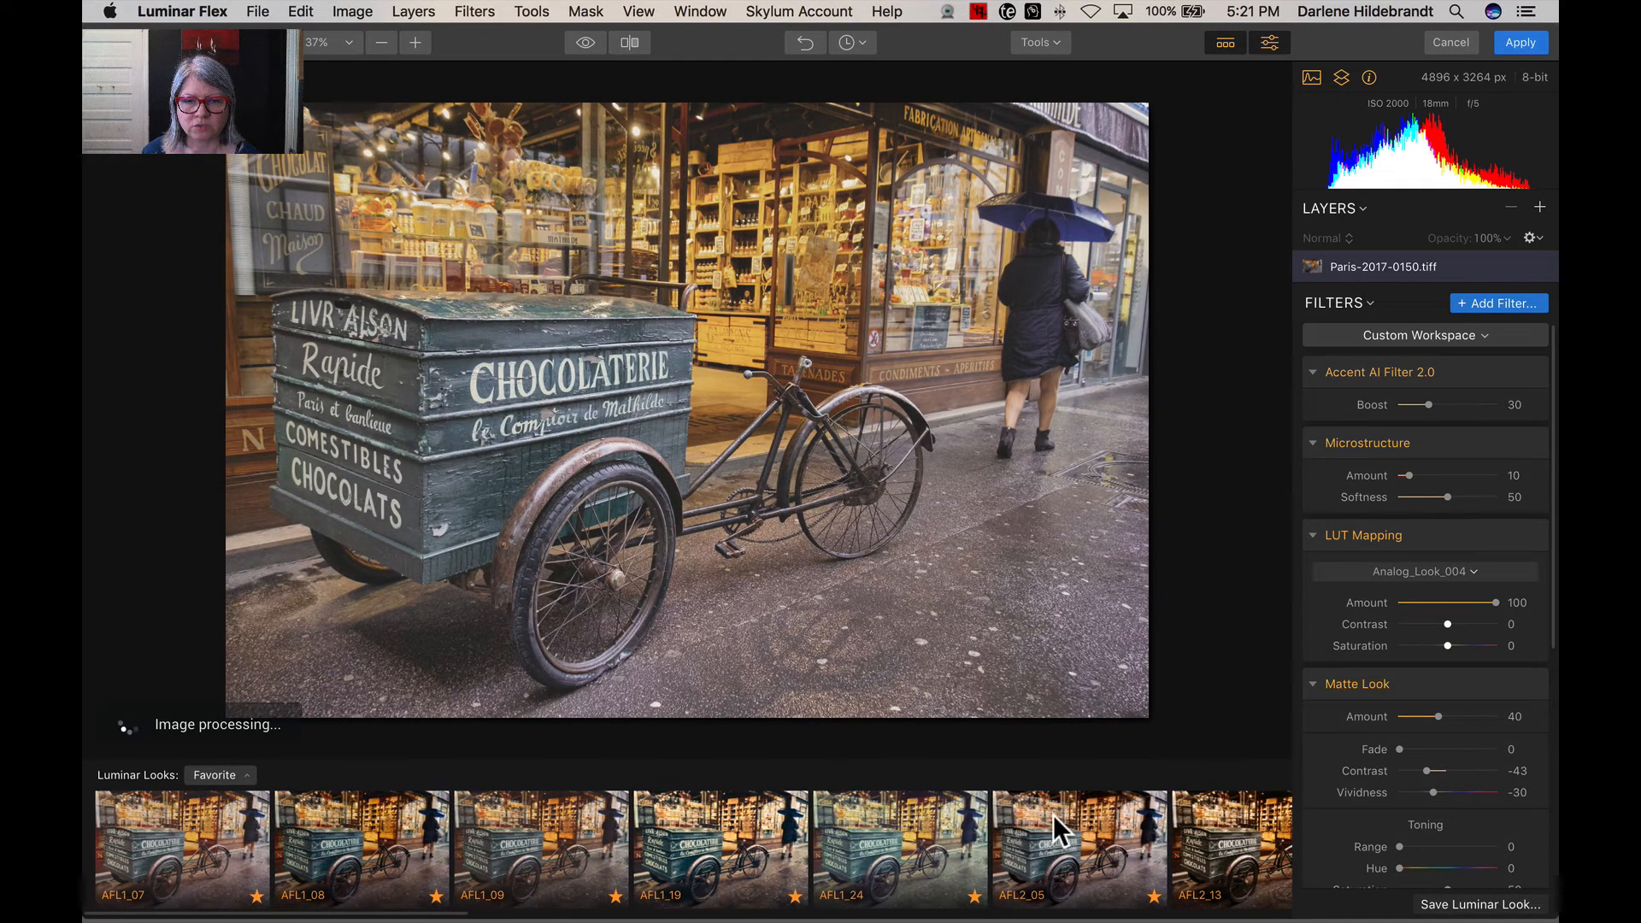
left_click(501, 817)
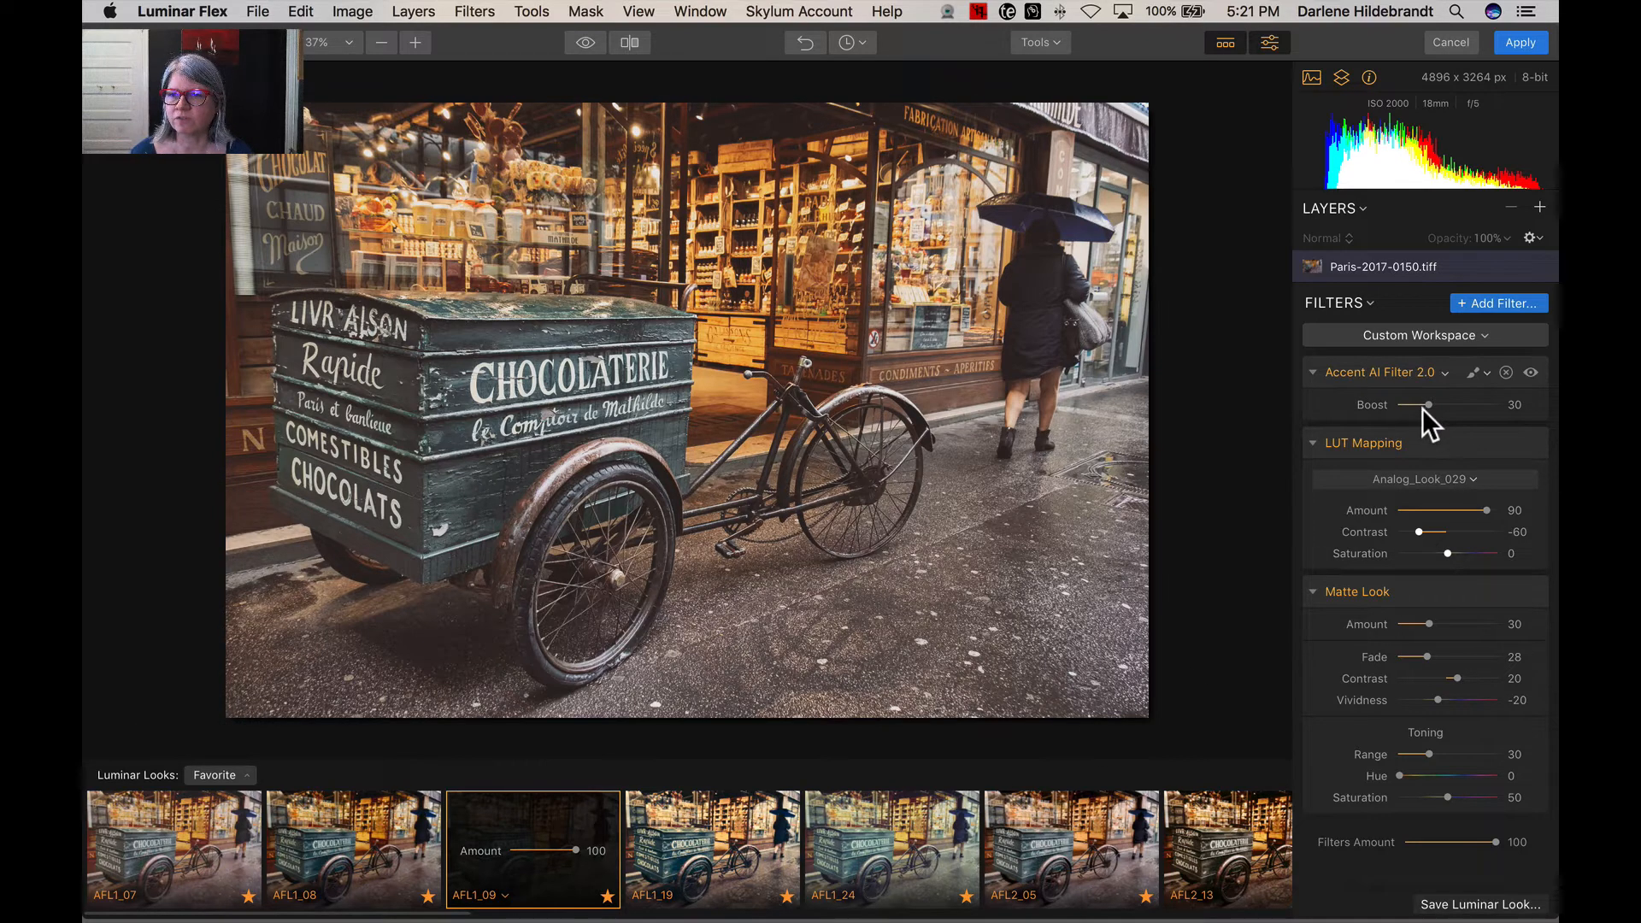
mouse_move(1426, 405)
left_mouse_down()
mouse_move(1529, 408)
mouse_move(1382, 398)
mouse_move(1436, 399)
mouse_move(1422, 390)
left_mouse_up()
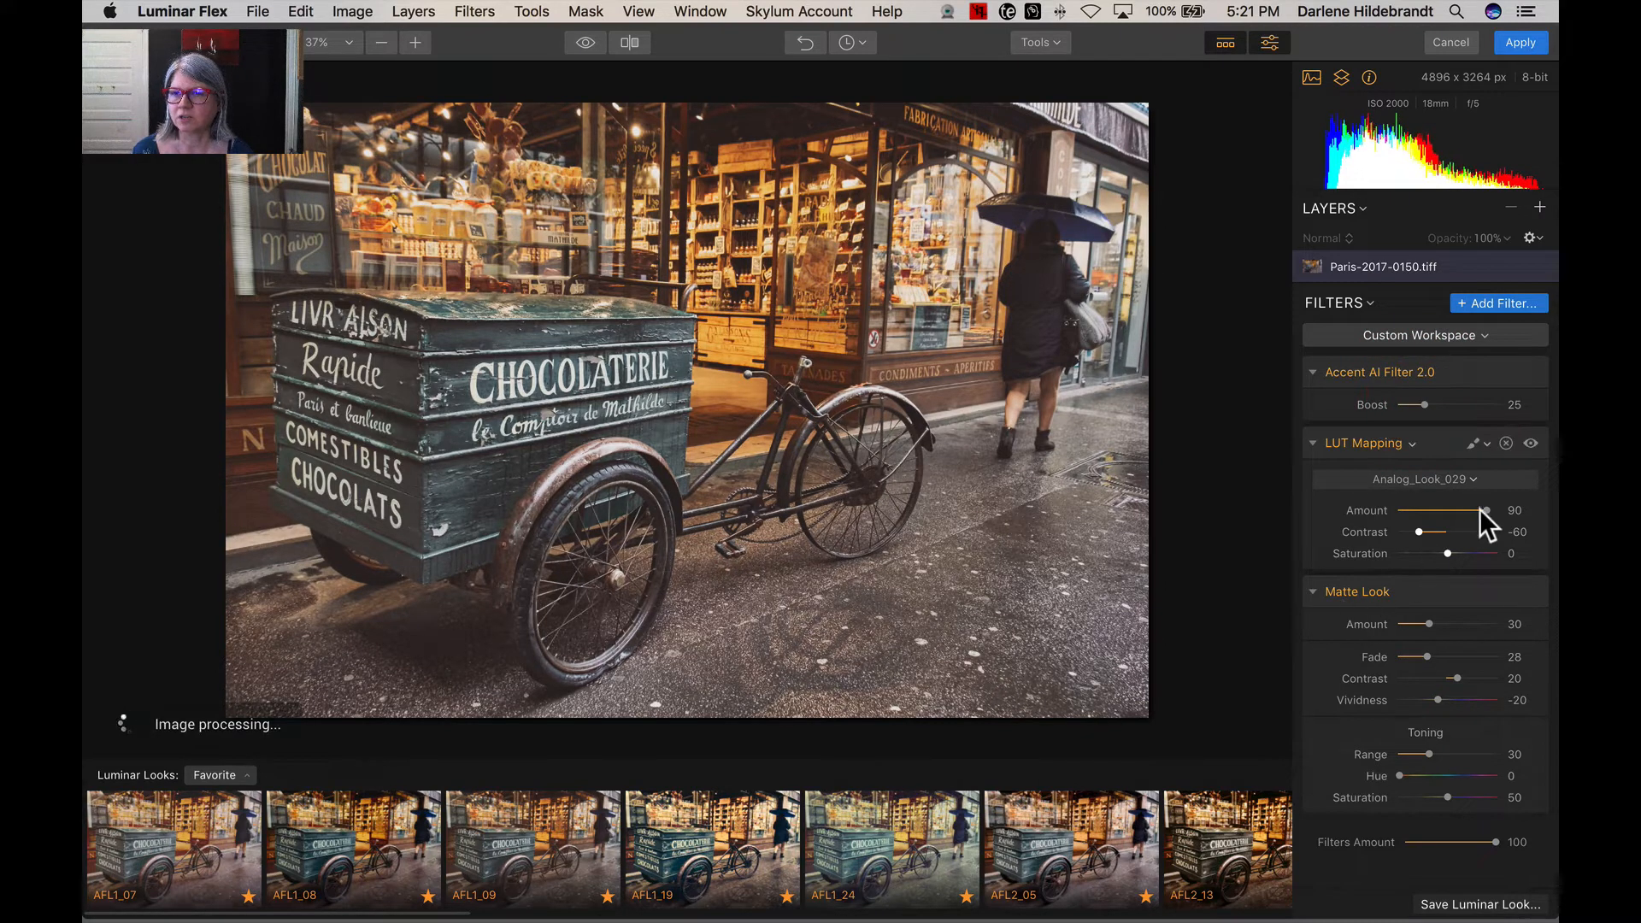
Set the LUT Mapping Amount to 100 and the Matte Look filter to Amount 67 and Fade 24.
mouse_move(1489, 511)
left_mouse_down()
mouse_move(1369, 517)
mouse_move(1530, 505)
mouse_move(1502, 499)
left_mouse_up()
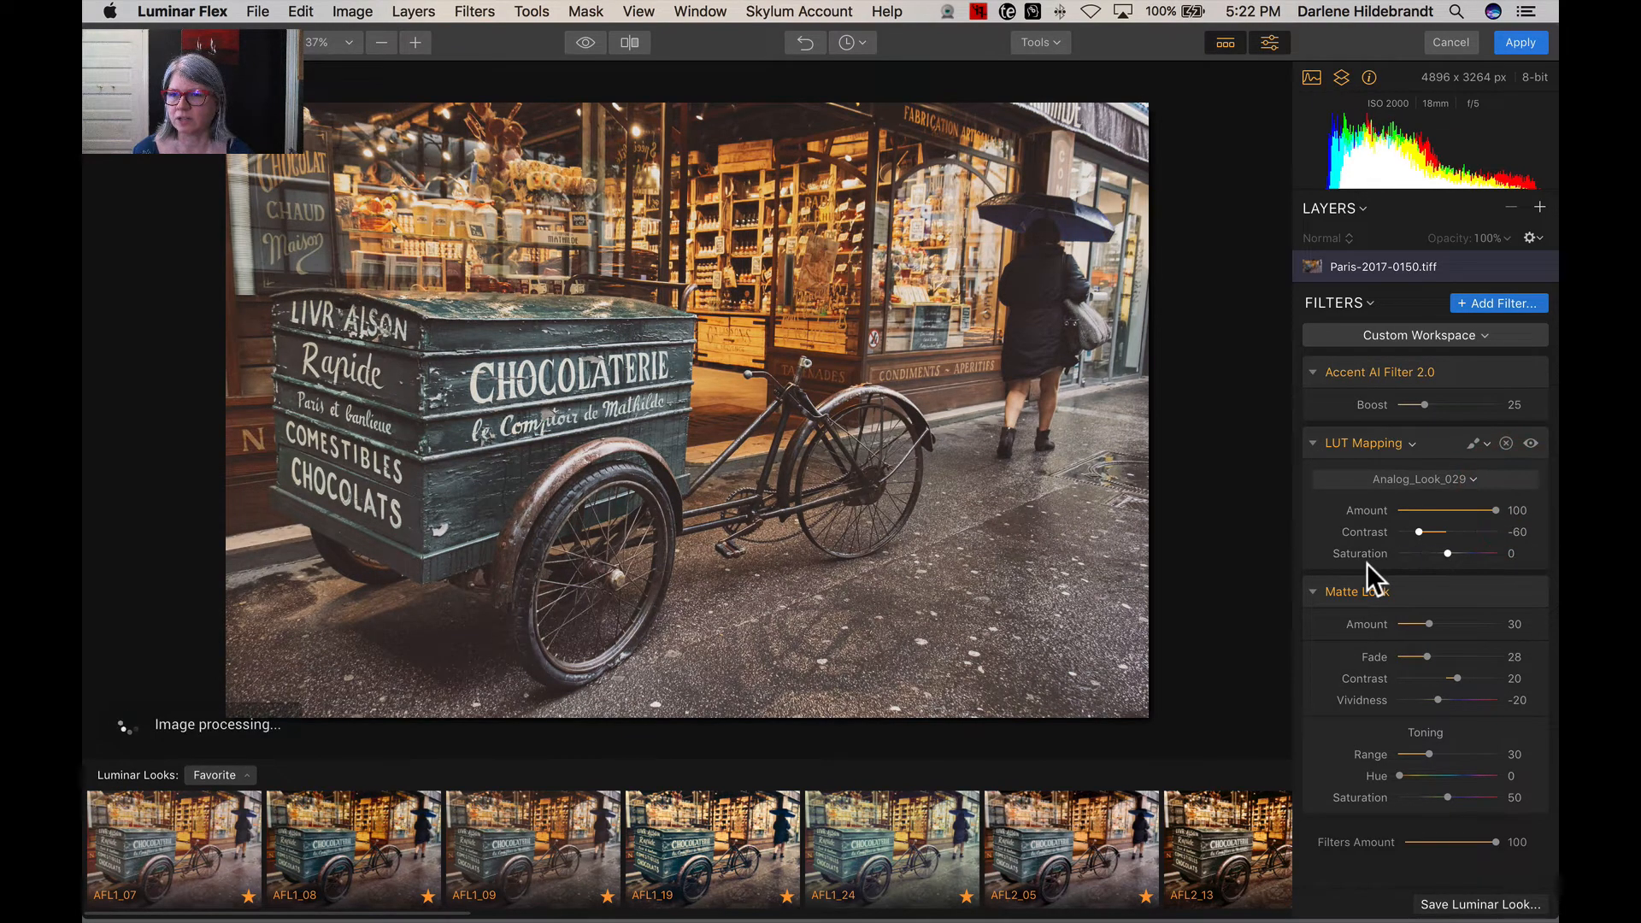
scroll(1367, 563, "down", 1)
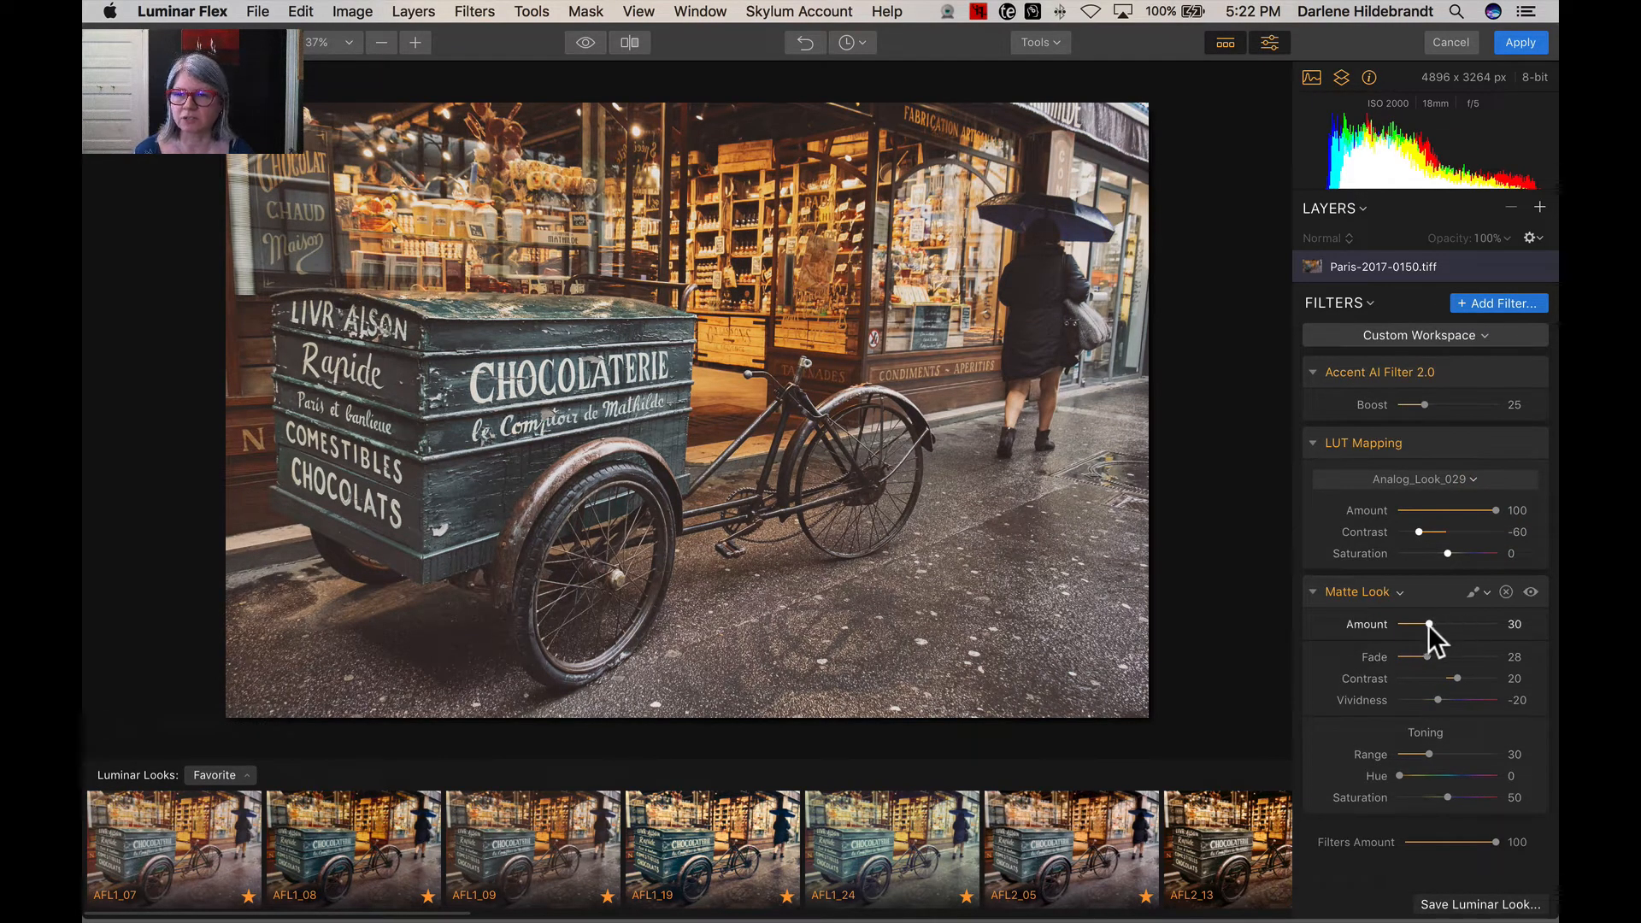
mouse_move(1428, 624)
left_mouse_down()
mouse_move(1491, 616)
mouse_move(1456, 612)
mouse_move(1469, 611)
mouse_move(1422, 656)
left_mouse_up()
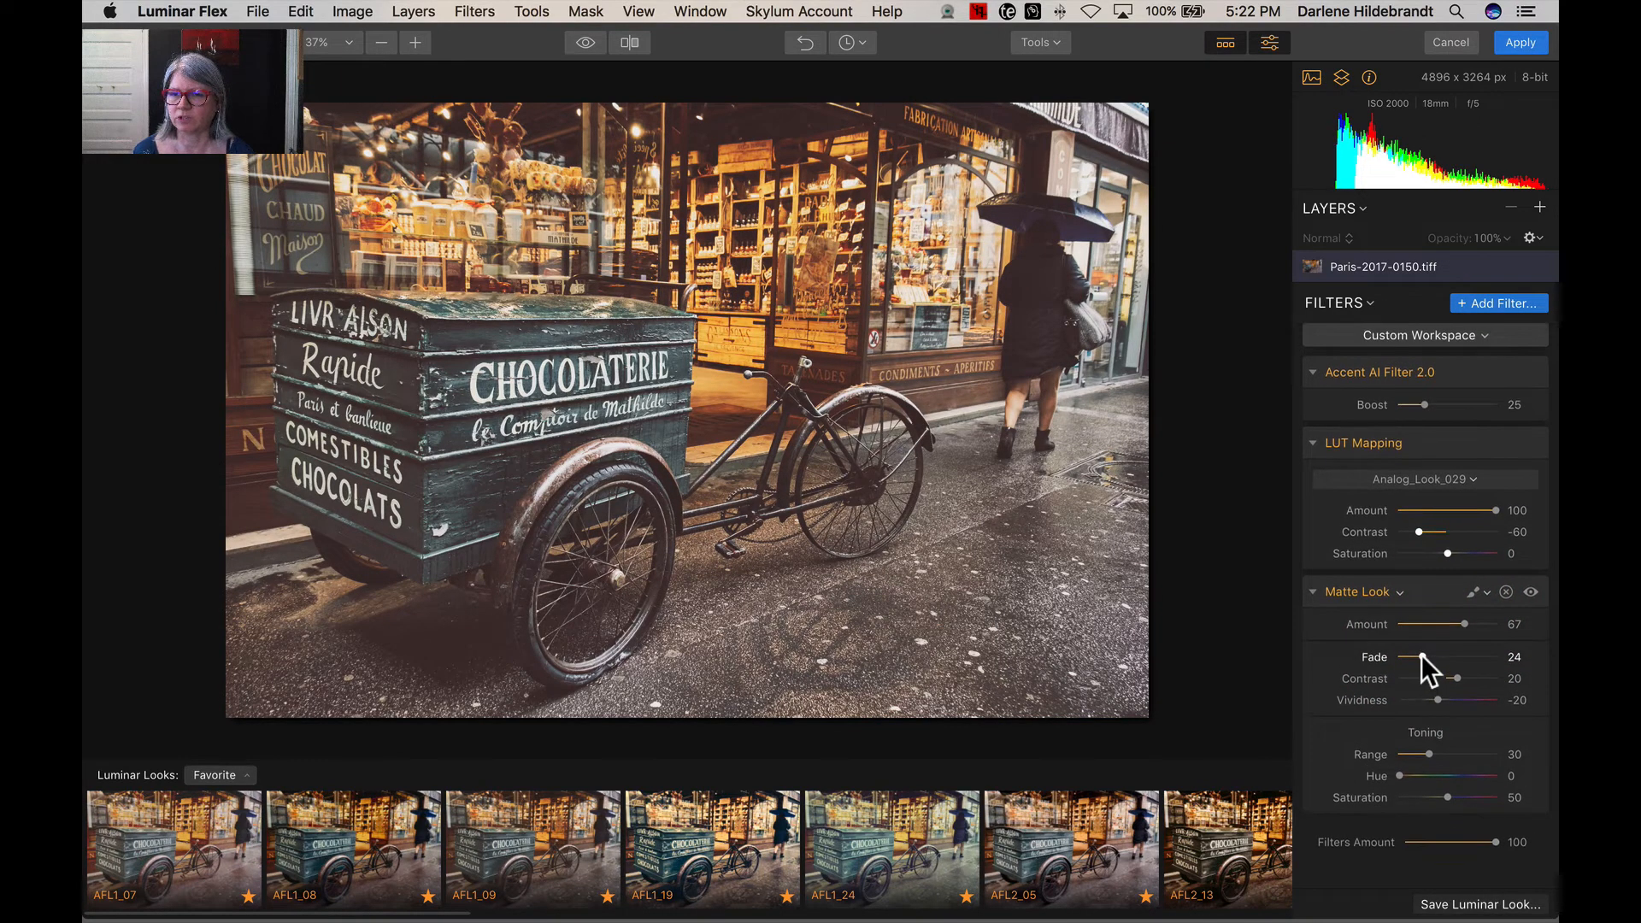
left_click_drag(1465, 834, 1535, 810)
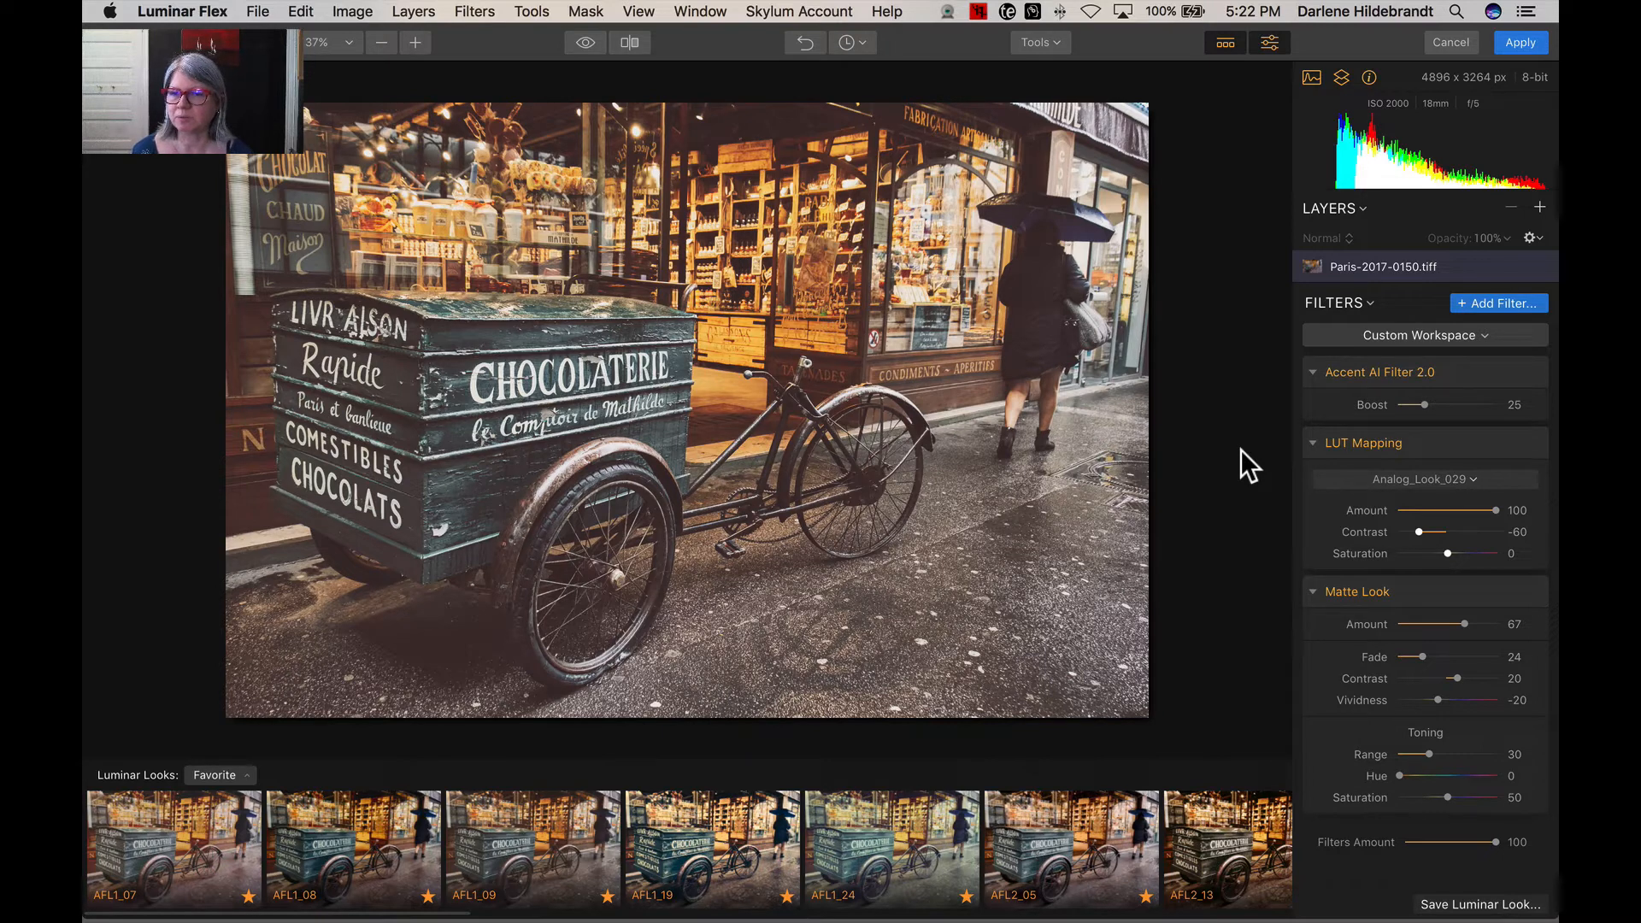
Add a Vignette filter with Amount -84, Size 26, Roundness -6 and Feather -100.
left_click(1487, 304)
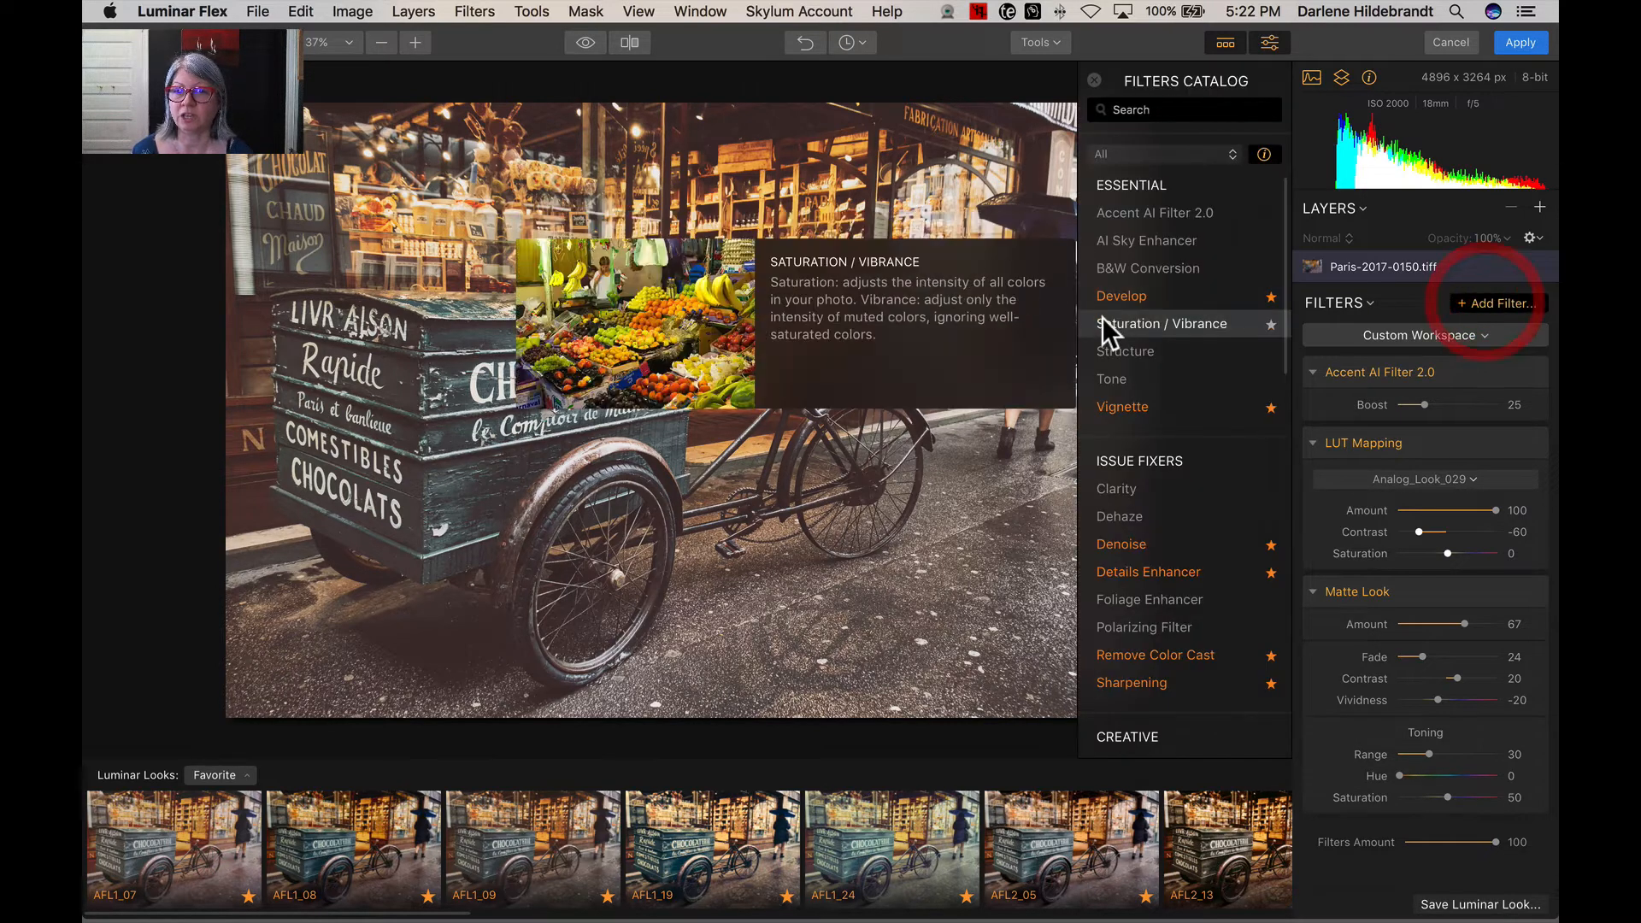
left_click(1132, 402)
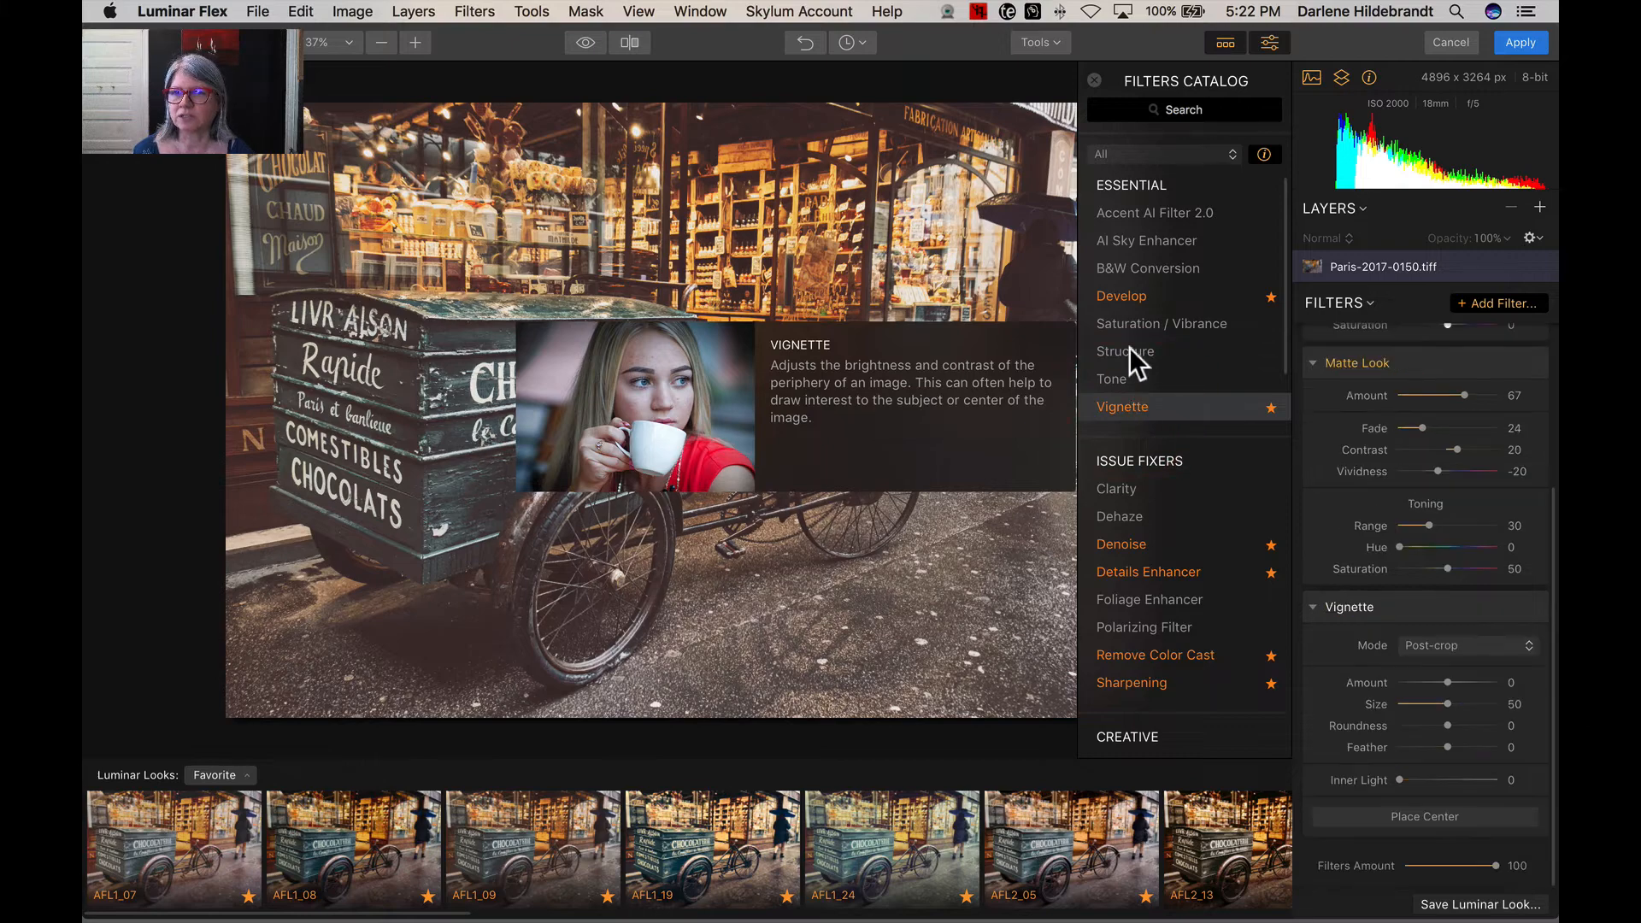
left_click(1096, 78)
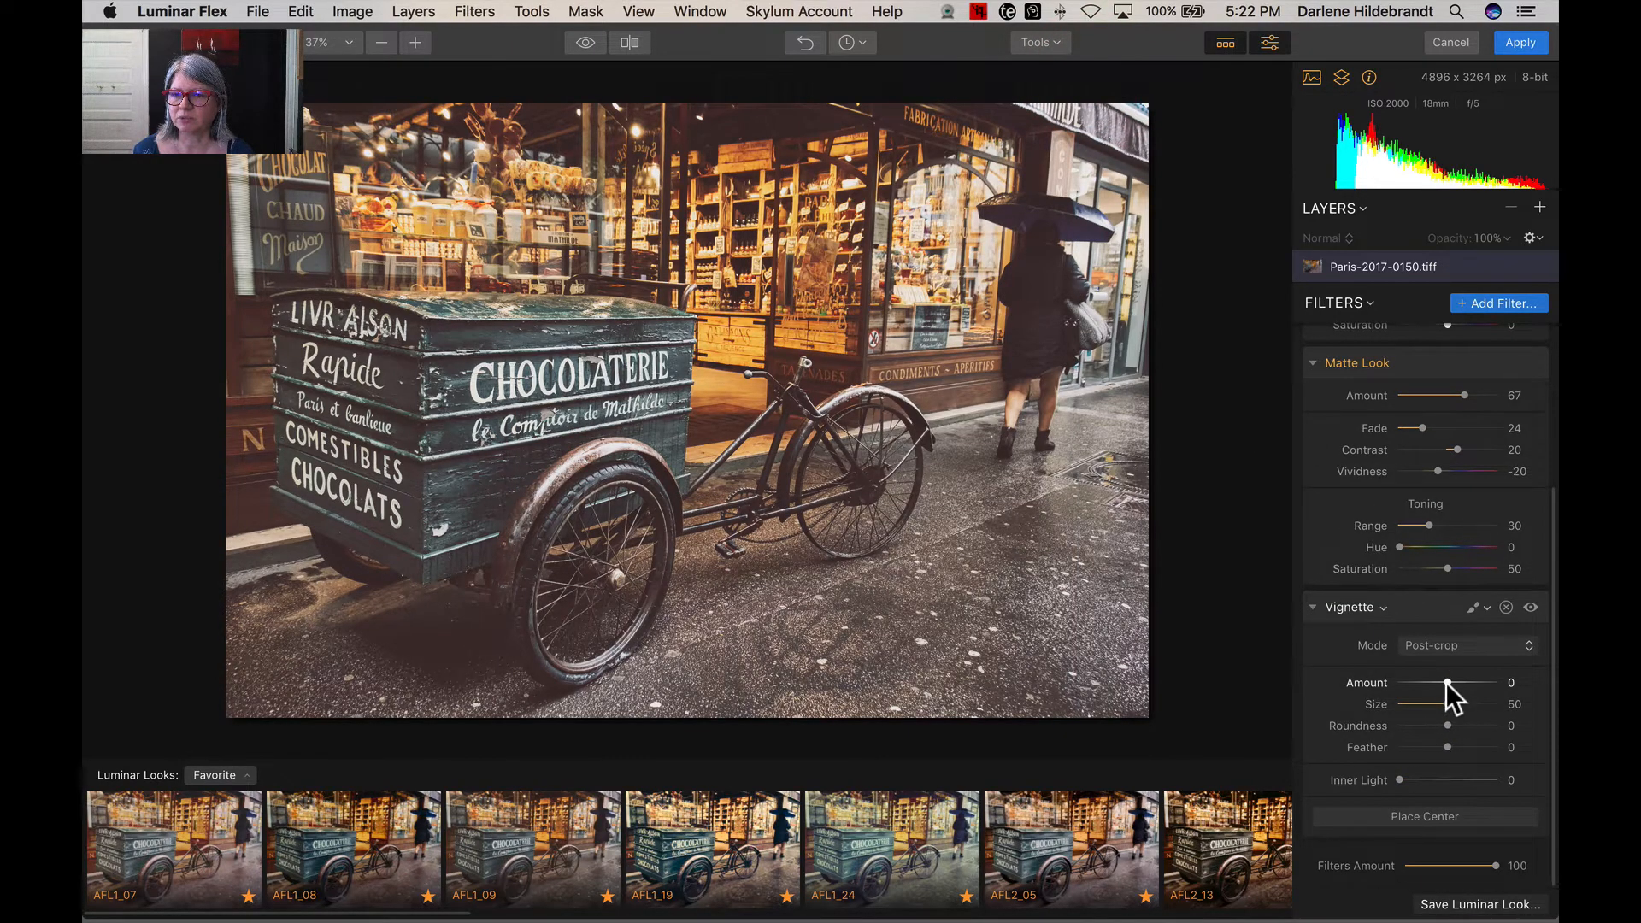
left_click_drag(1446, 683, 1396, 677)
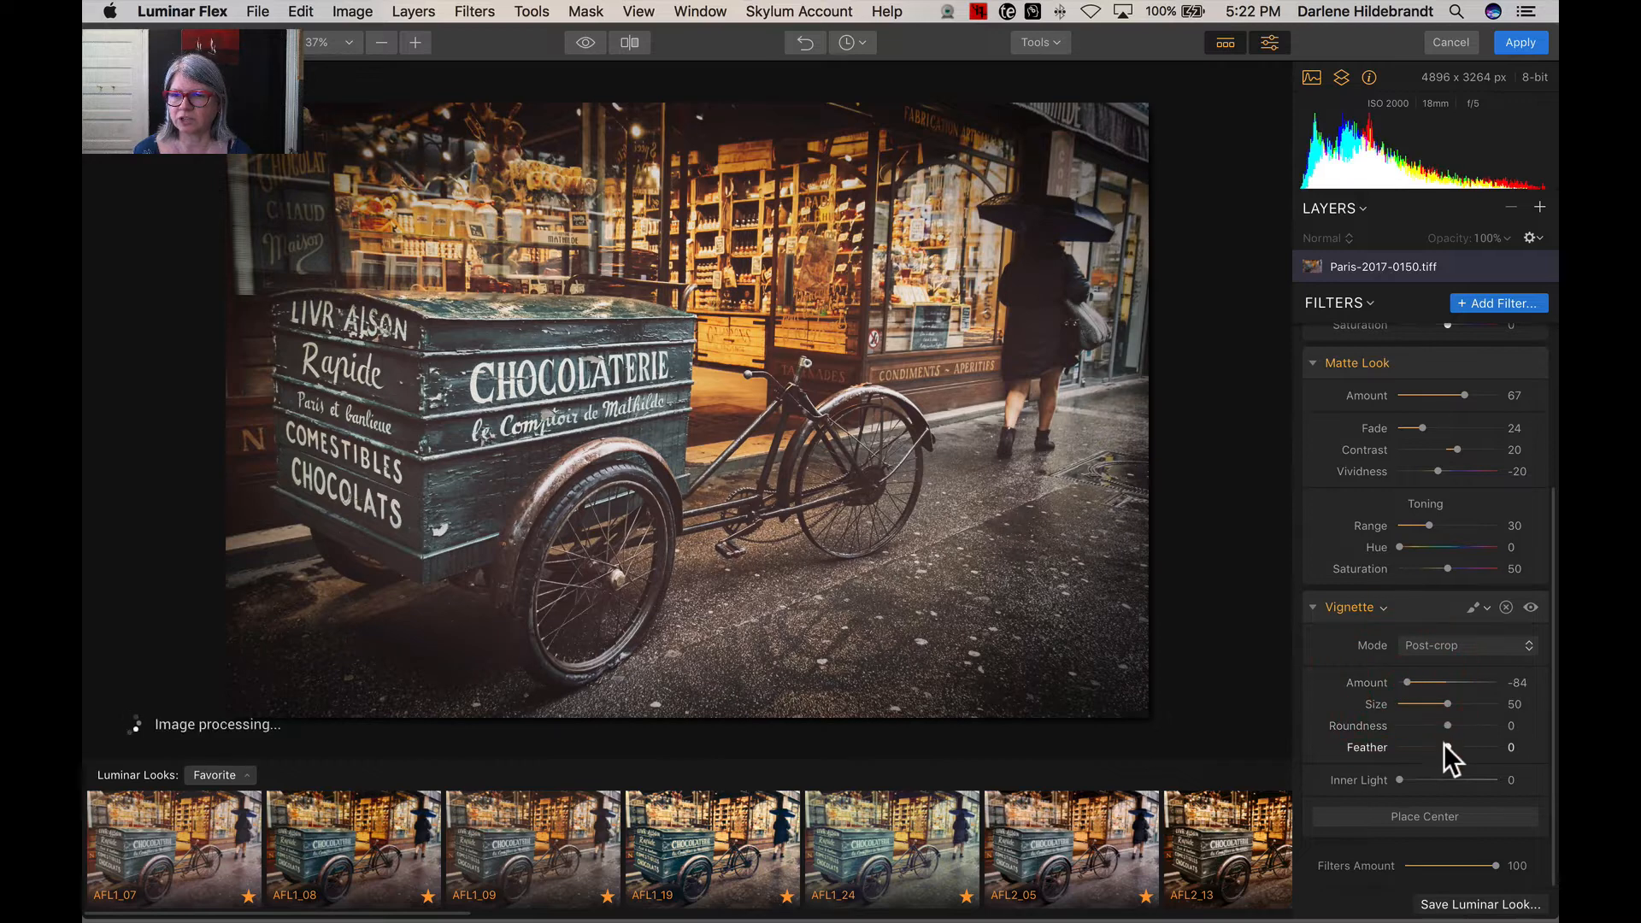
mouse_move(1448, 748)
left_mouse_down()
mouse_move(1366, 750)
mouse_move(1463, 721)
mouse_move(1425, 697)
mouse_move(1464, 719)
mouse_move(1438, 716)
left_mouse_up()
left_click(1424, 698)
Center the vignette on the cart's large front wheel and soften it with Feather 0 and Amount -57.
left_click(1421, 816)
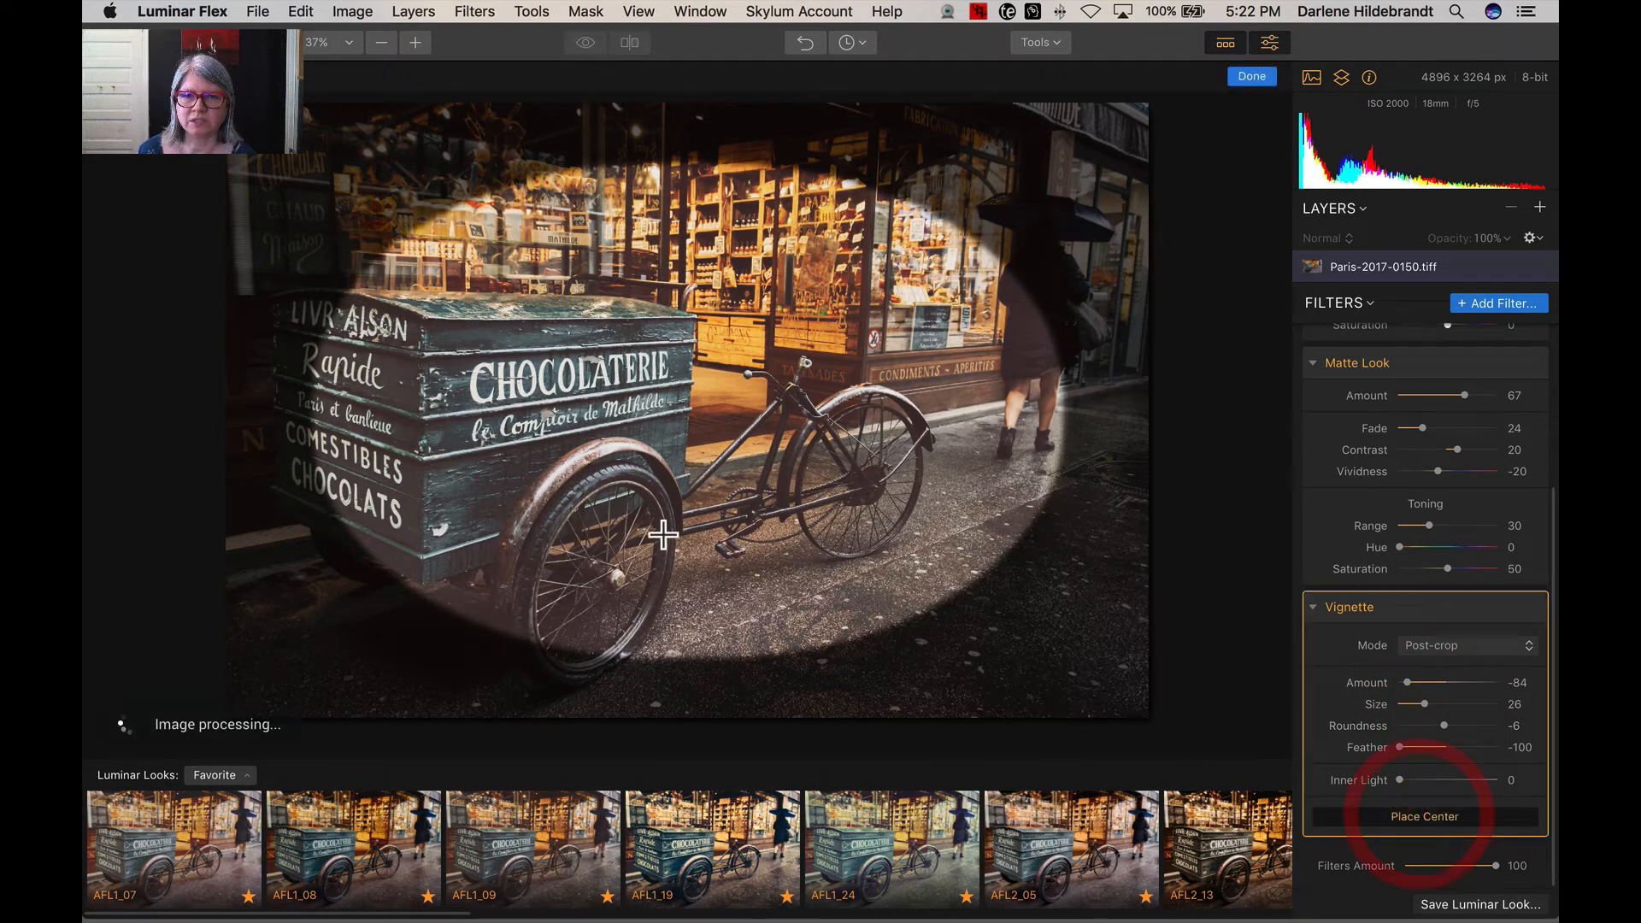
left_click(603, 491)
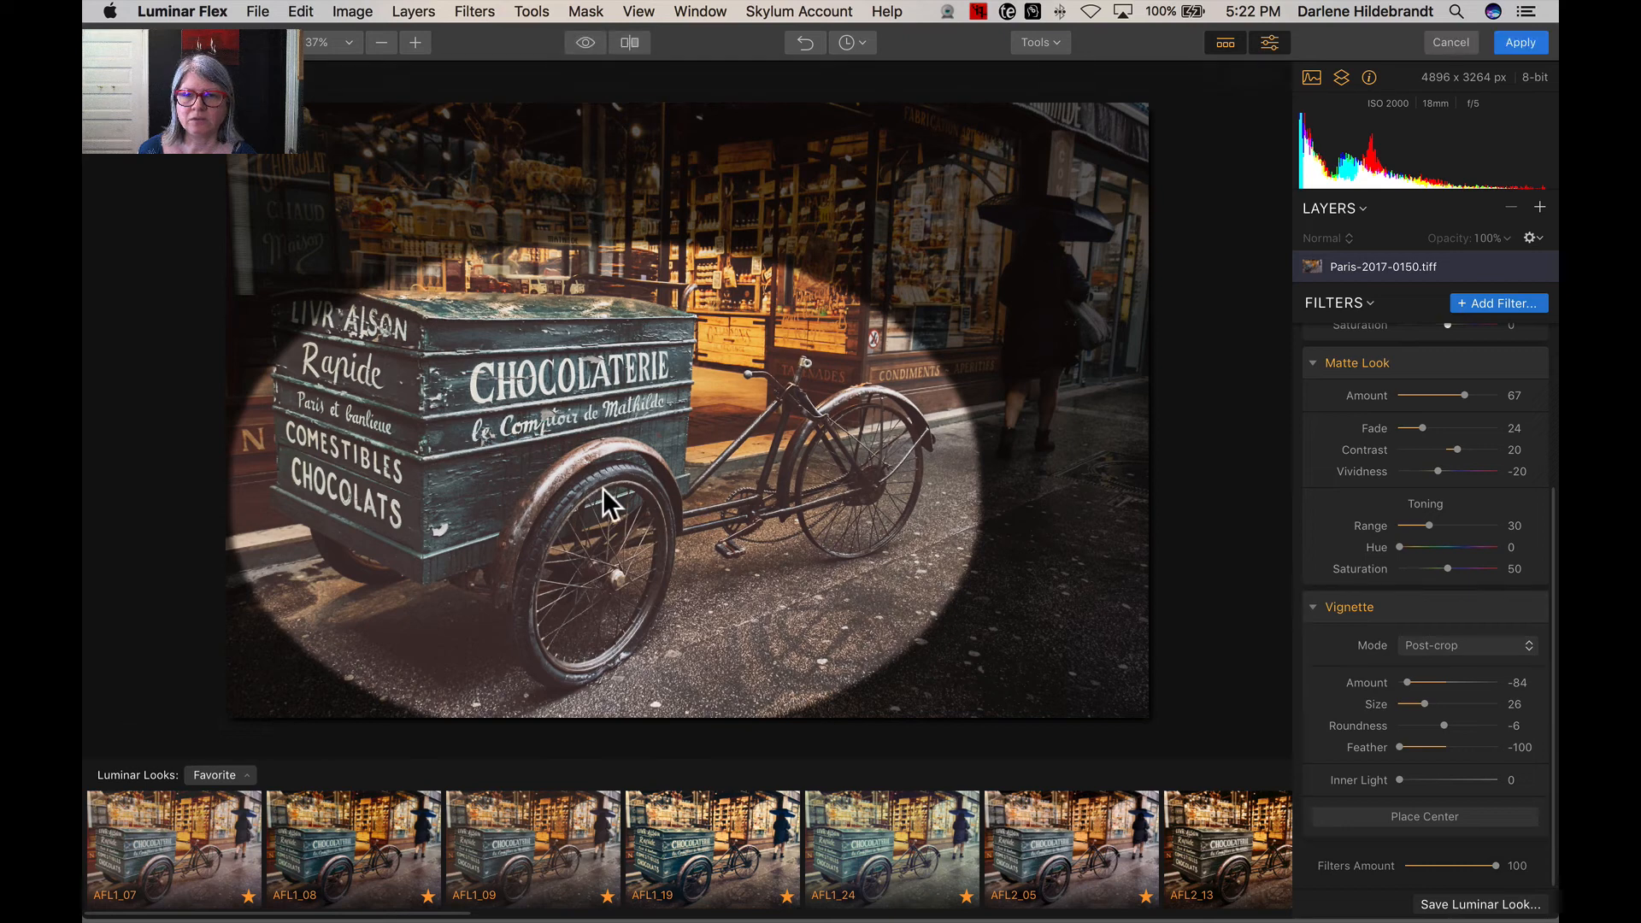
double_click(1361, 747)
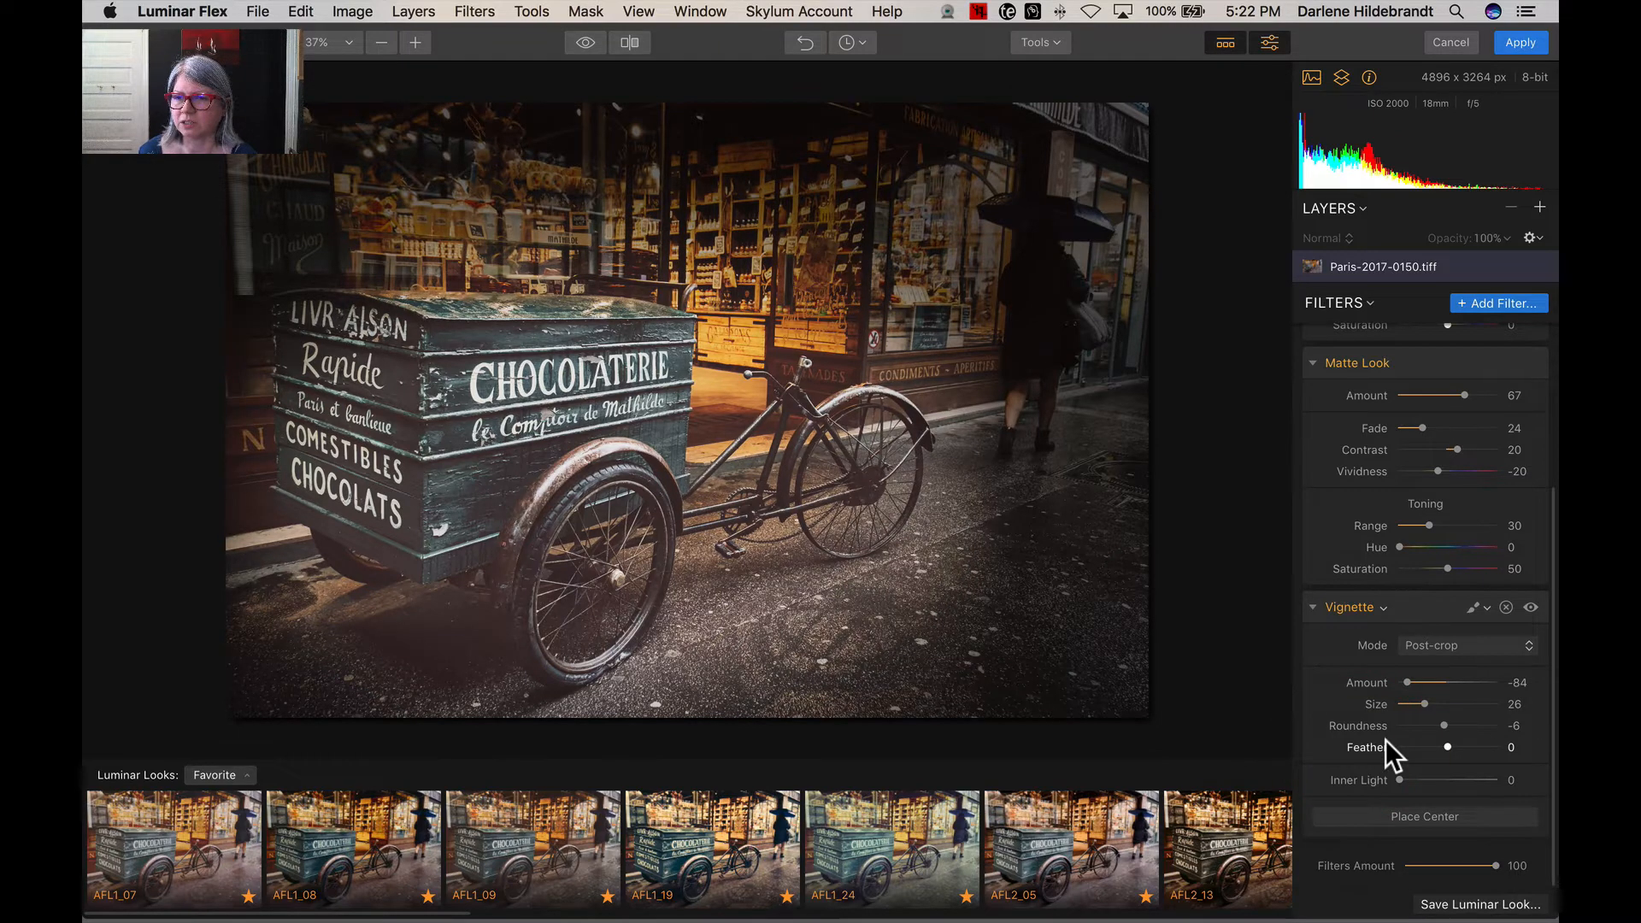
left_click(1407, 683)
left_click_drag(1407, 682, 1420, 679)
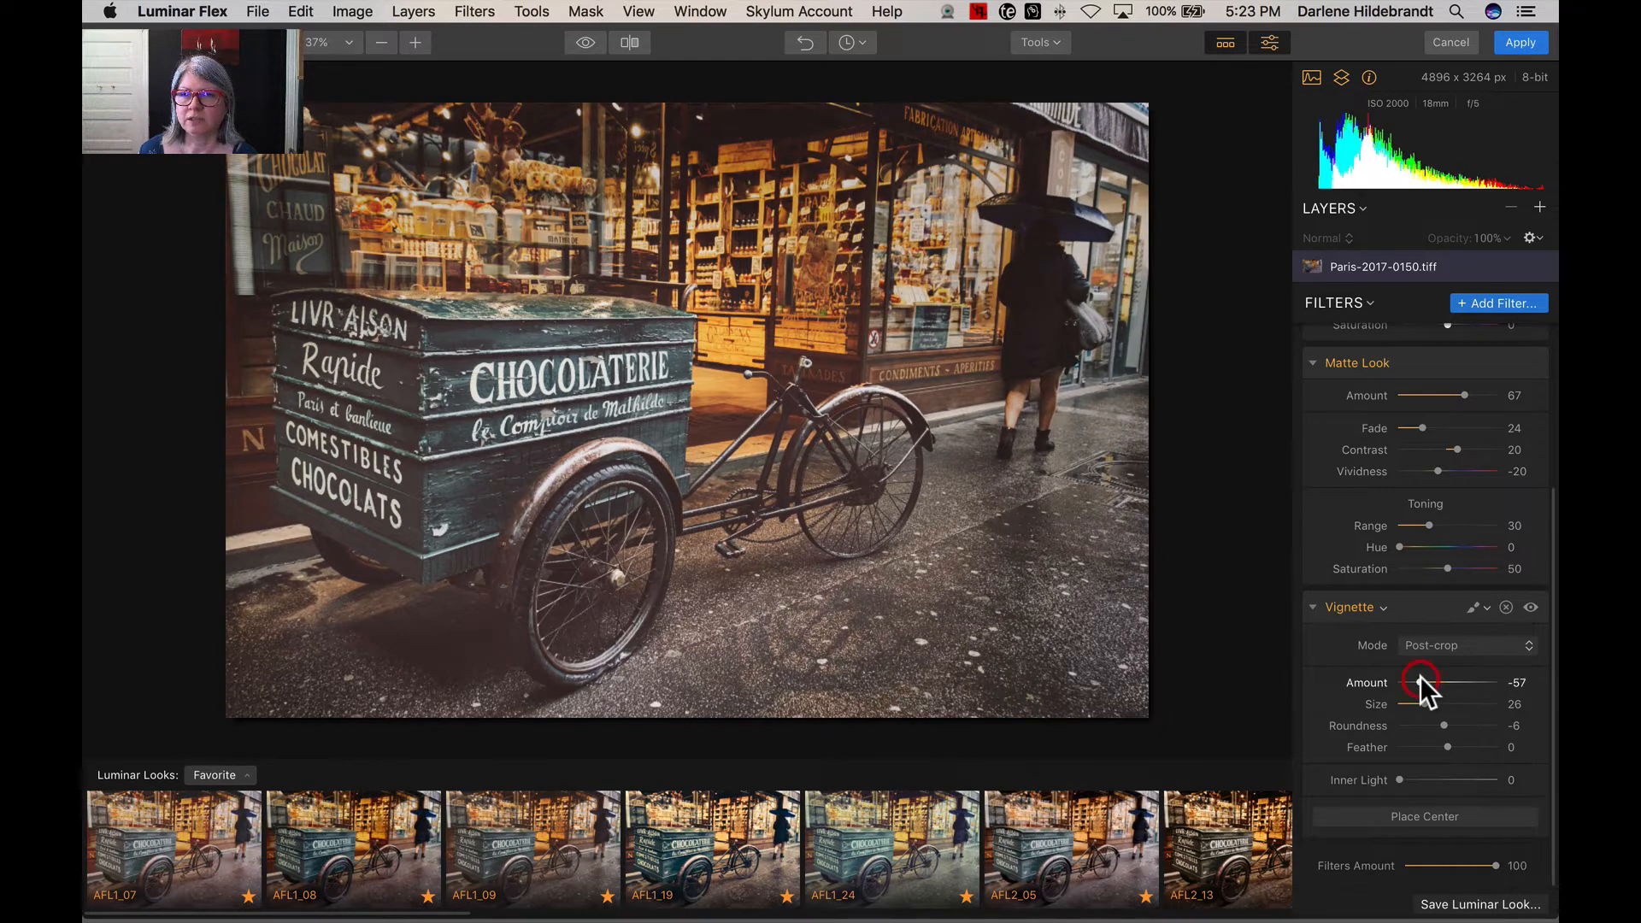
Compare the photo with and without the vignette, and re-place its center at the top of the cart's front wheel.
left_click(1528, 607)
left_click(1528, 607)
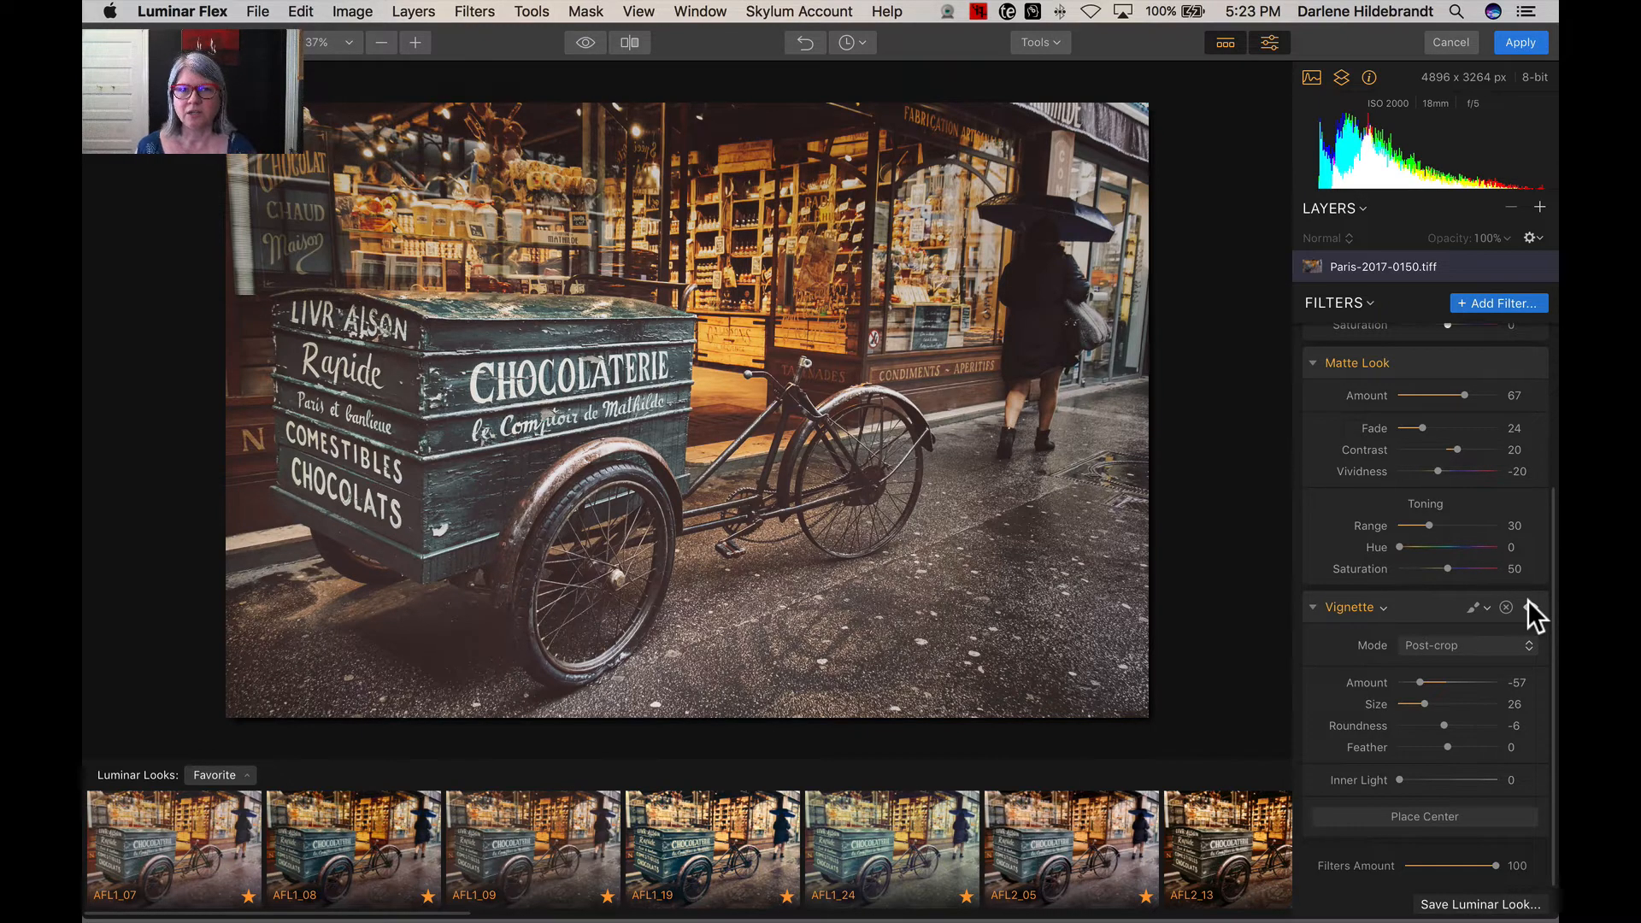
left_click(1425, 816)
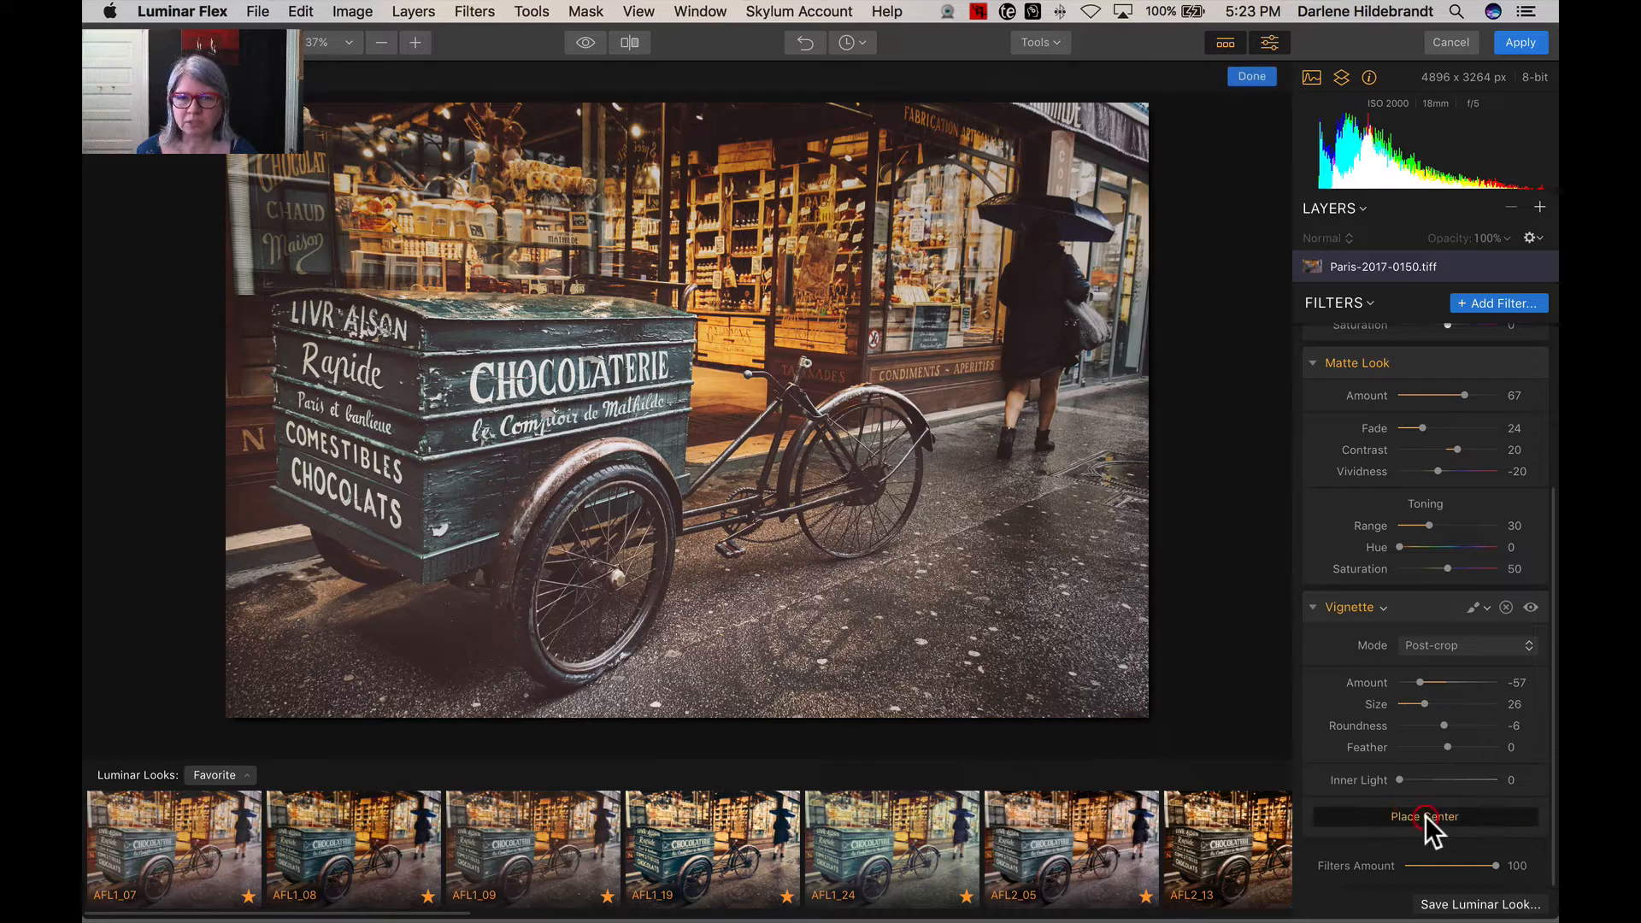
left_click(572, 439)
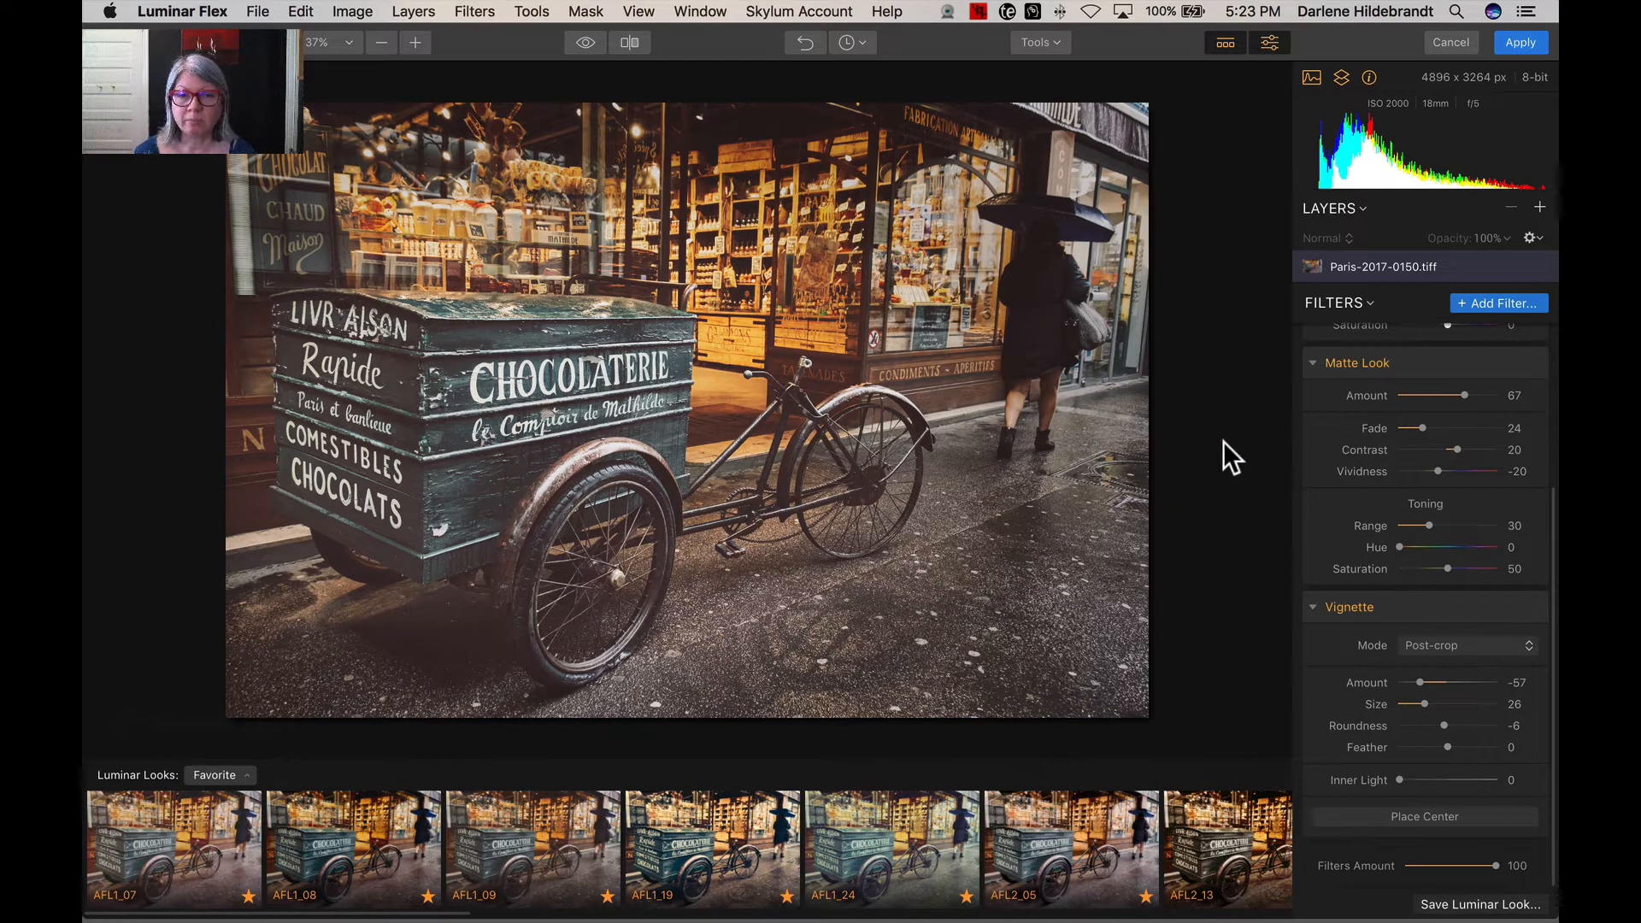
Compare the edited bicycle photo with the original, both full frame and in a split before/after view.
key("backslash")
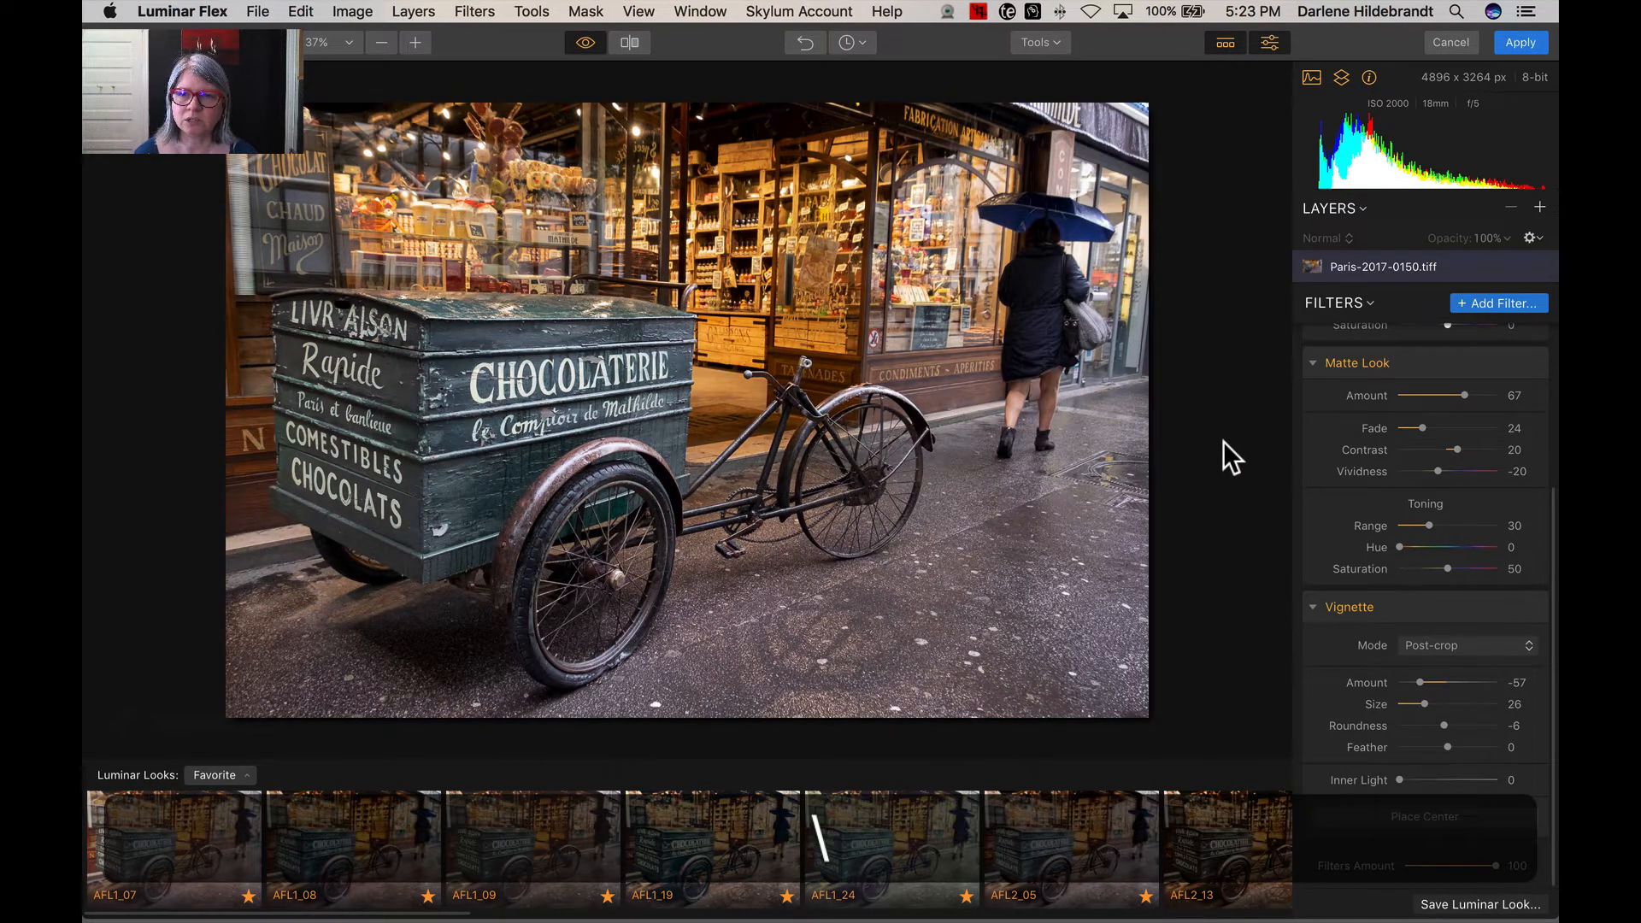
key("backslash")
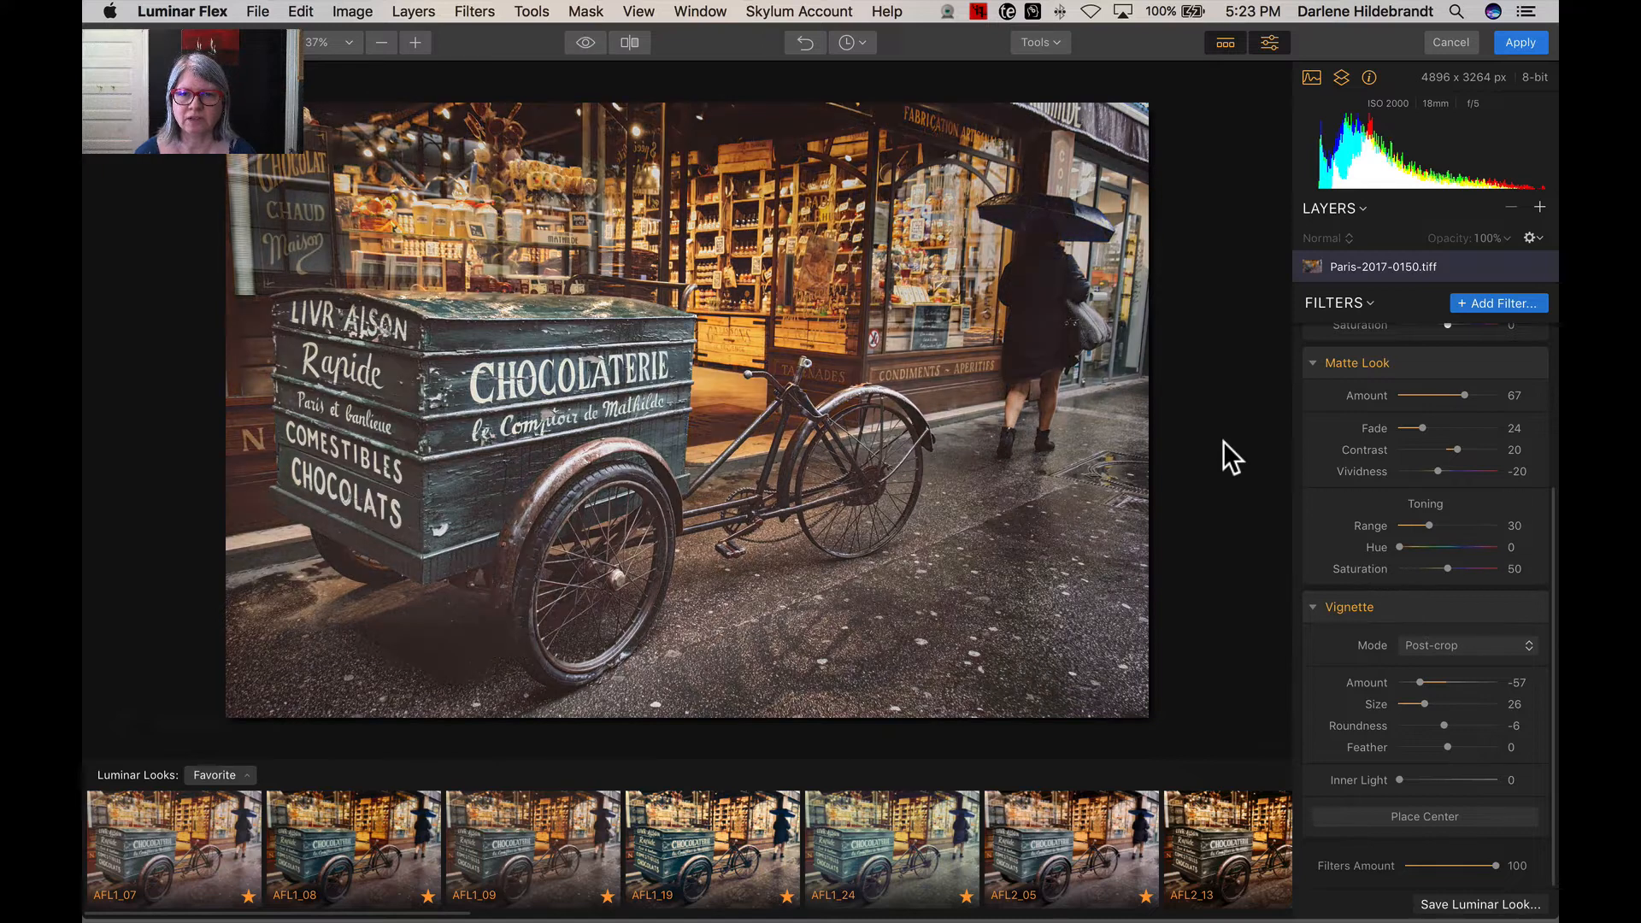
left_click(629, 43)
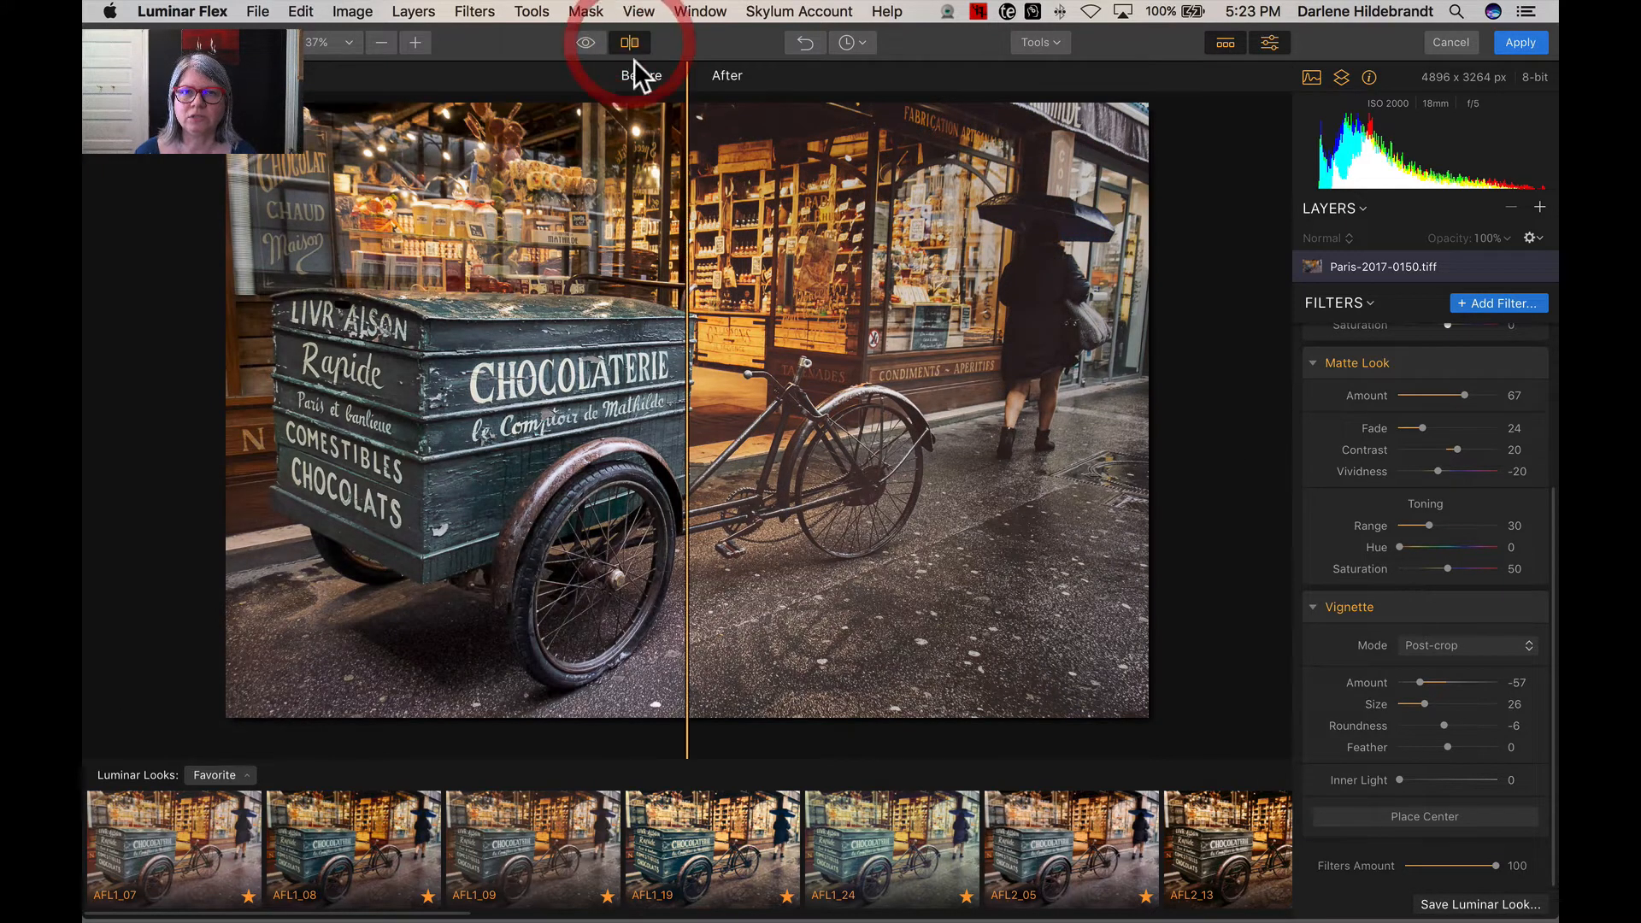
left_click_drag(687, 187, 636, 207)
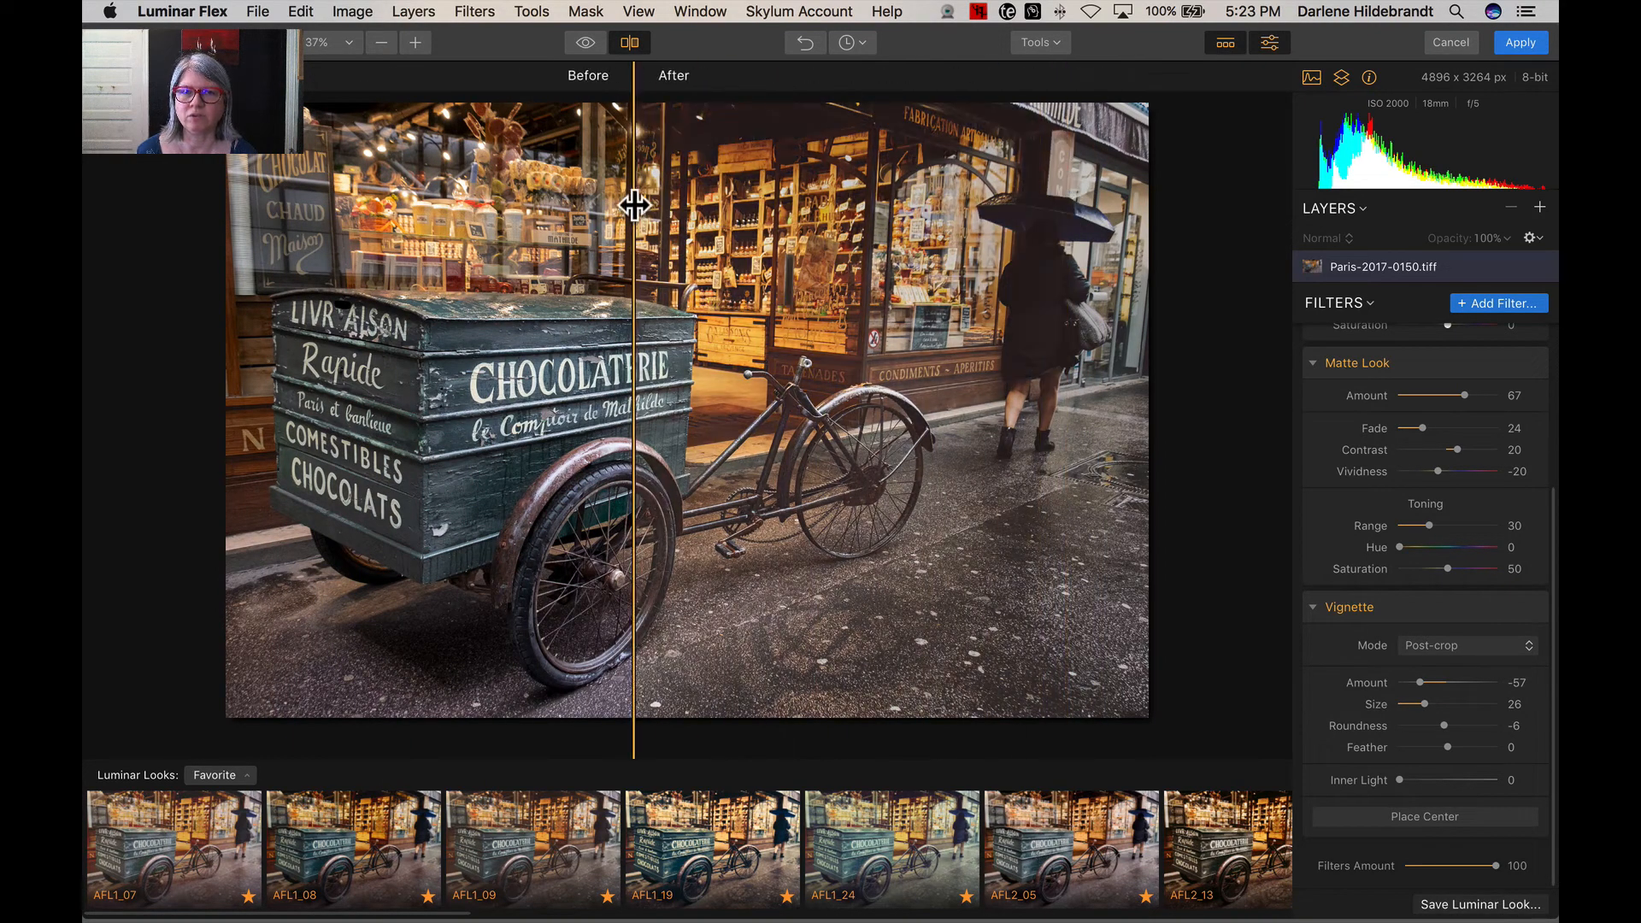
left_click(630, 43)
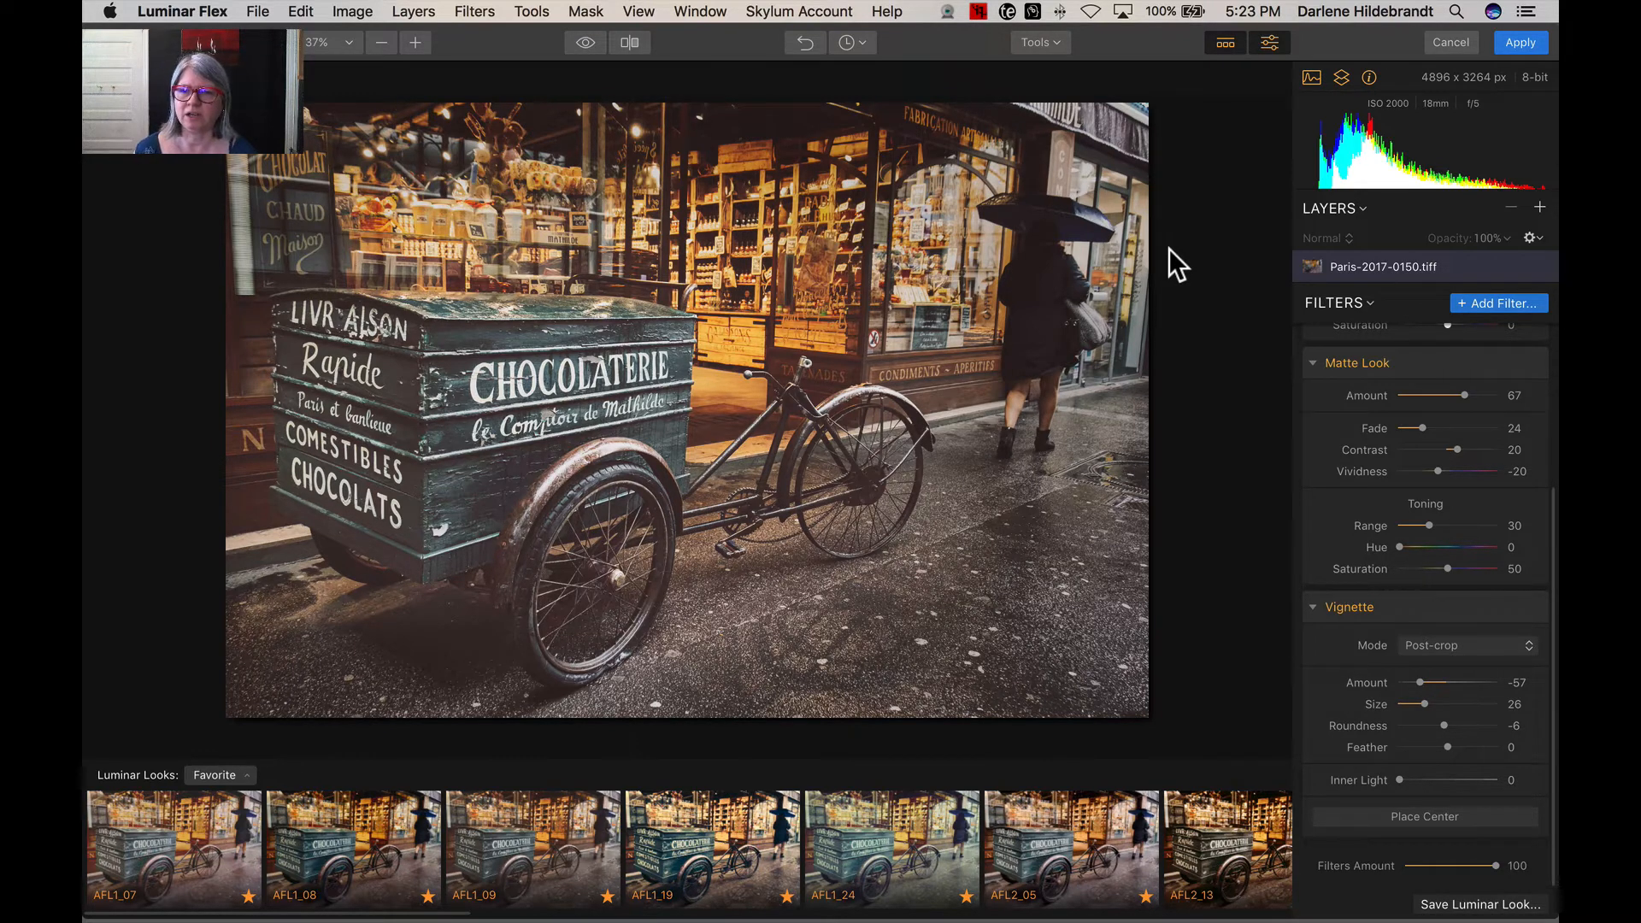
Find the Grain filter in the filters catalog and add it with Amount 22 and Roughness 41.
left_click(1487, 301)
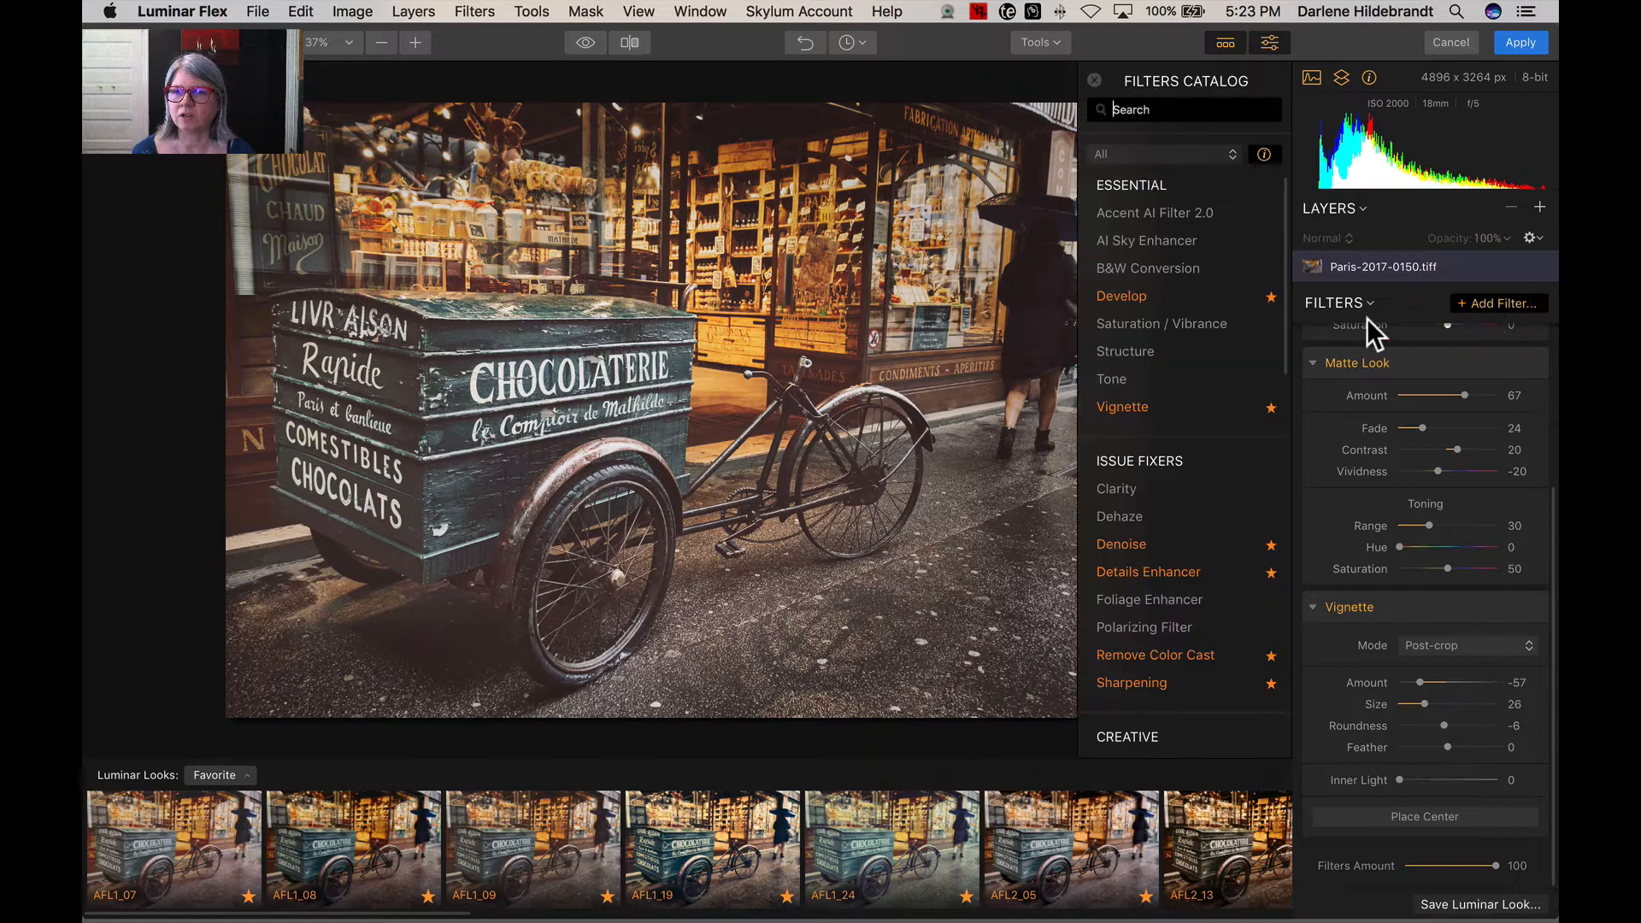
left_click(1147, 108)
type("gra")
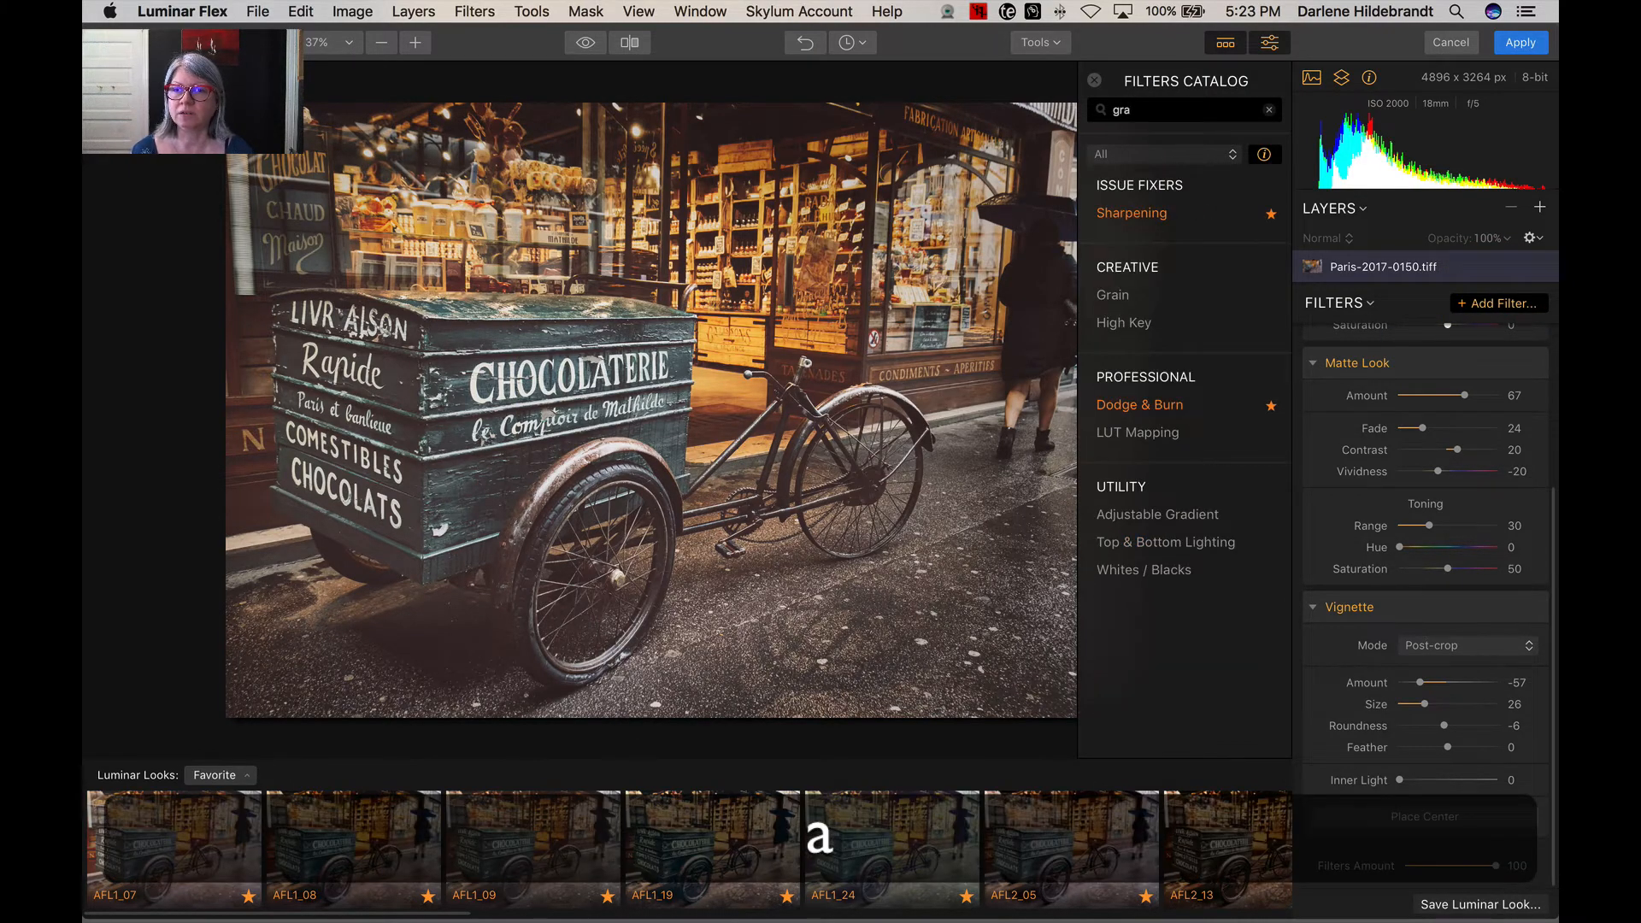
left_click(1112, 296)
left_click(1095, 76)
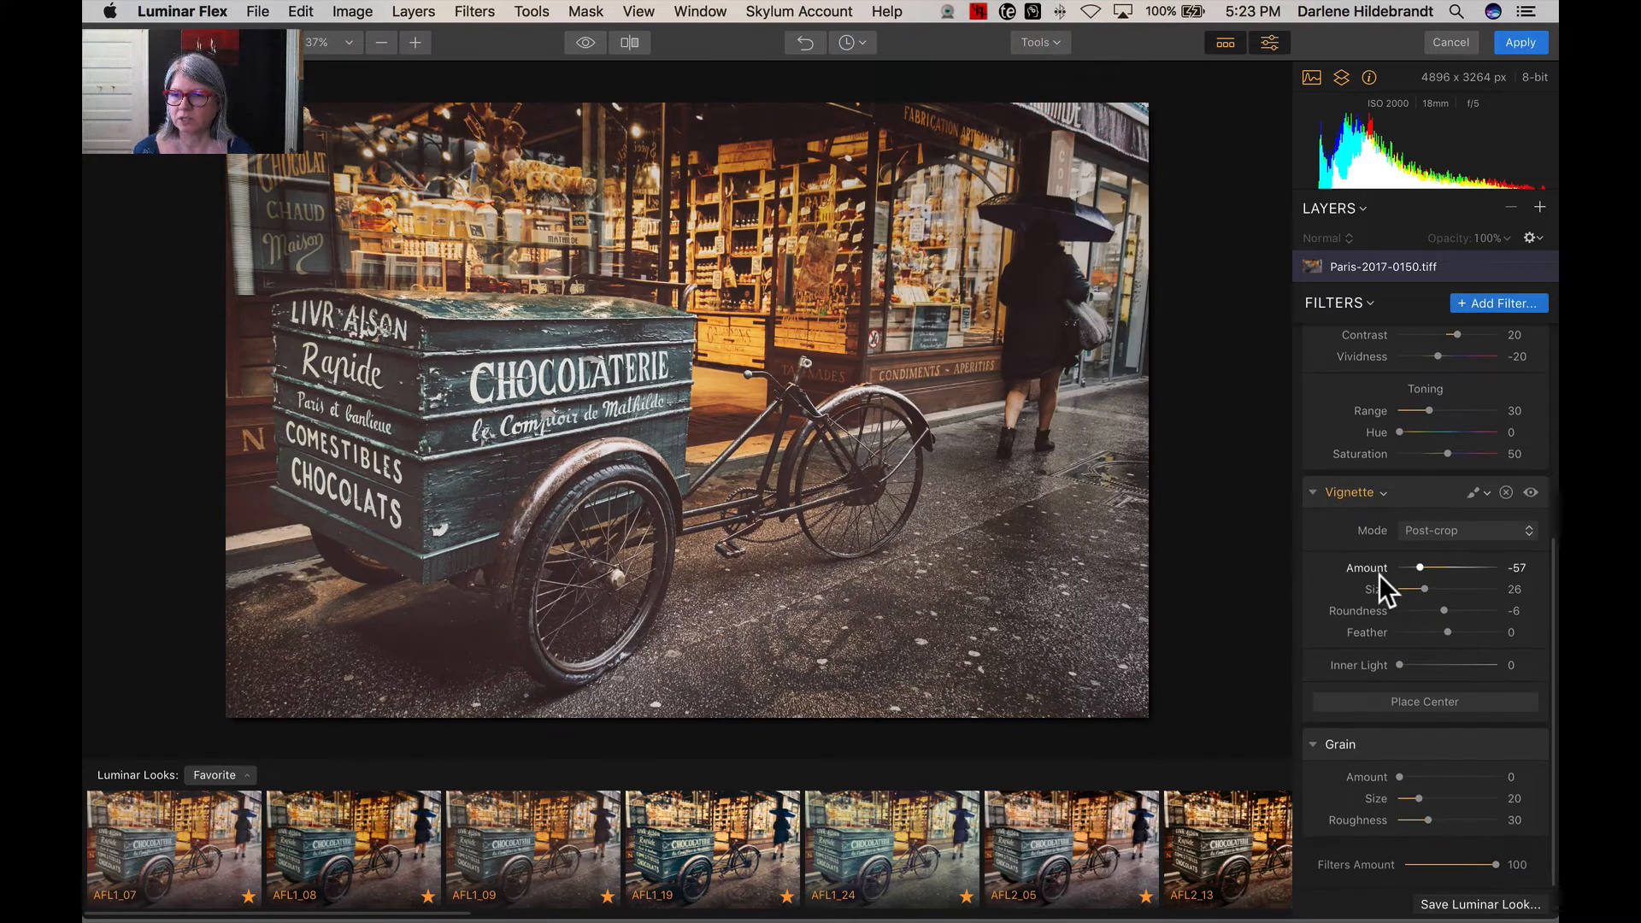
left_click_drag(1399, 774, 1437, 811)
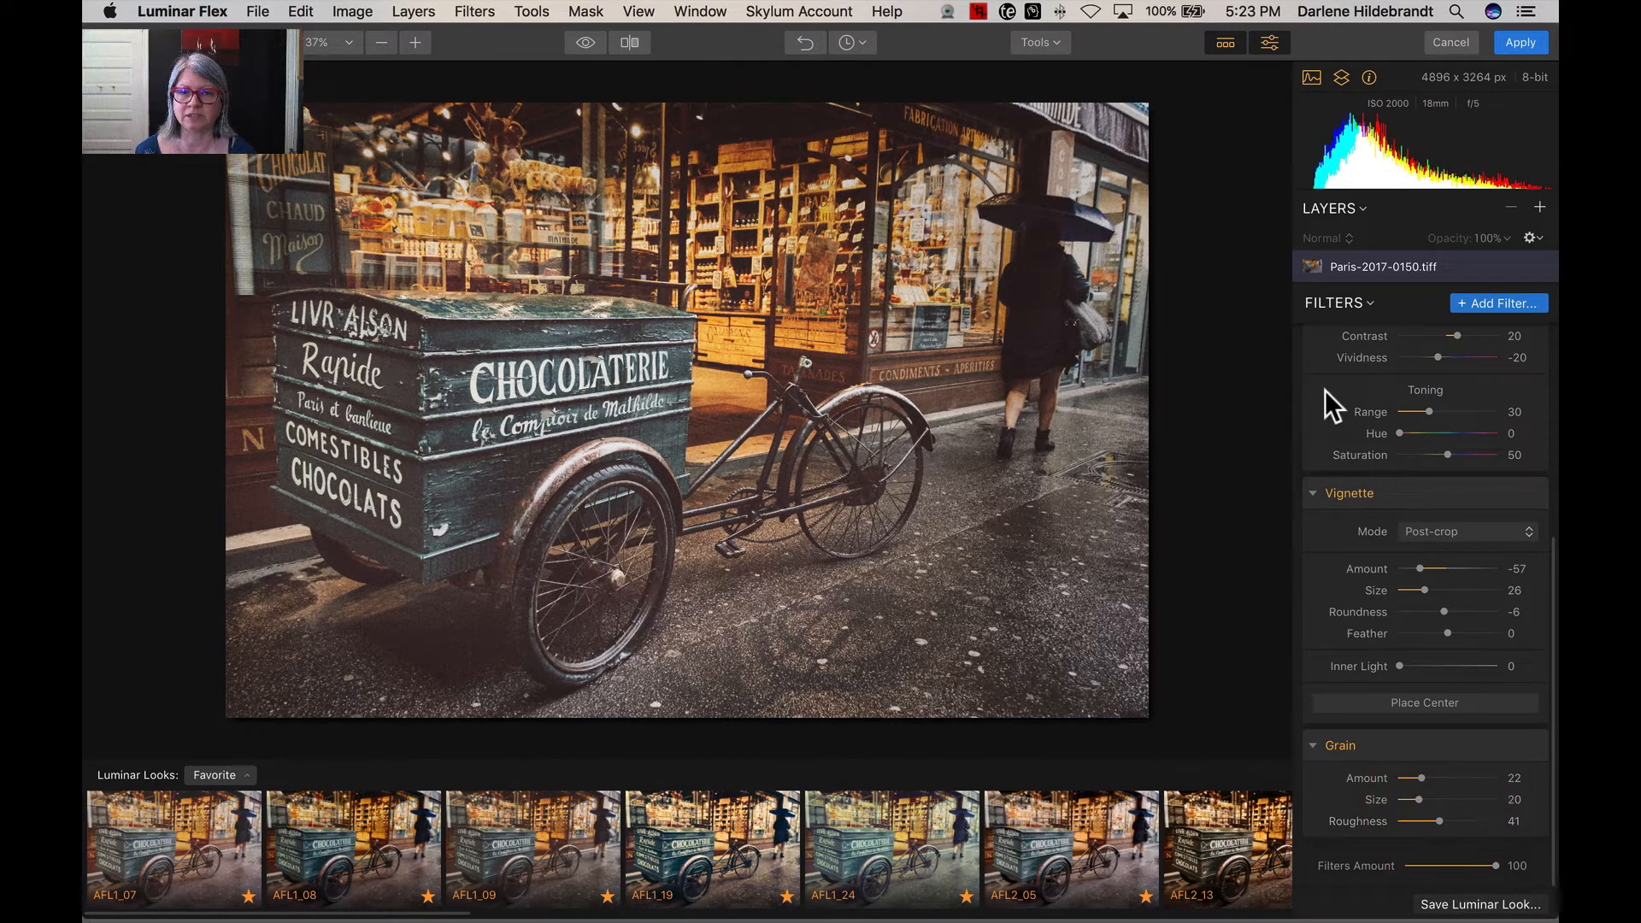
Apply the Luminar Flex edits and return to Photoshop to see the smart filter on Layer 1 beside the whole photo.
left_click(1519, 42)
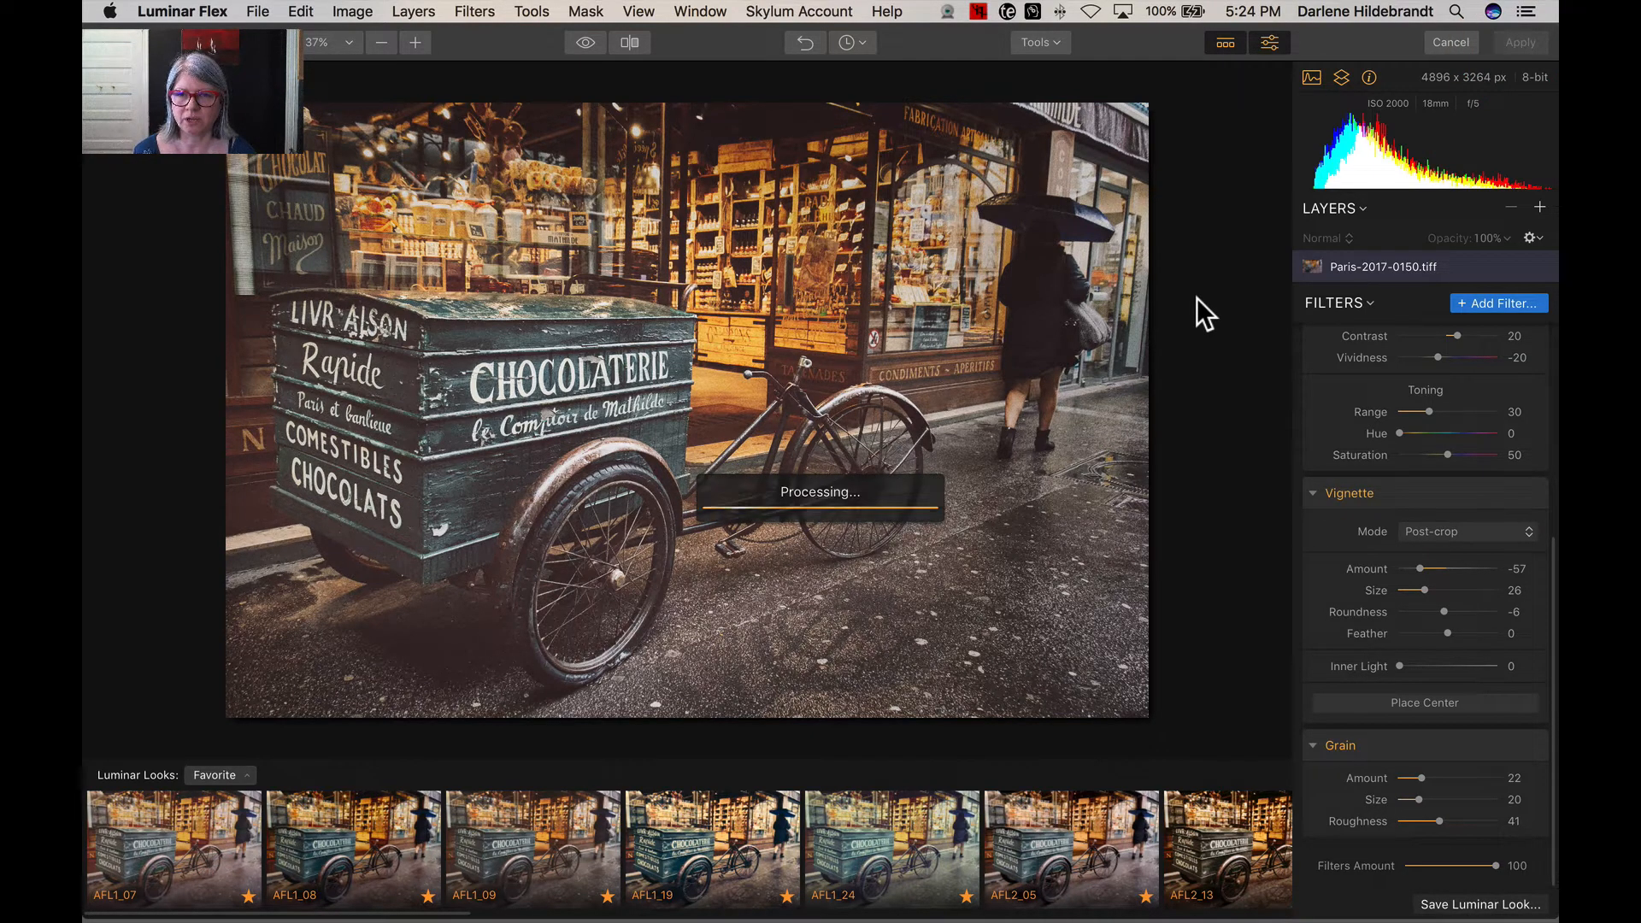
key("cmd+Tab")
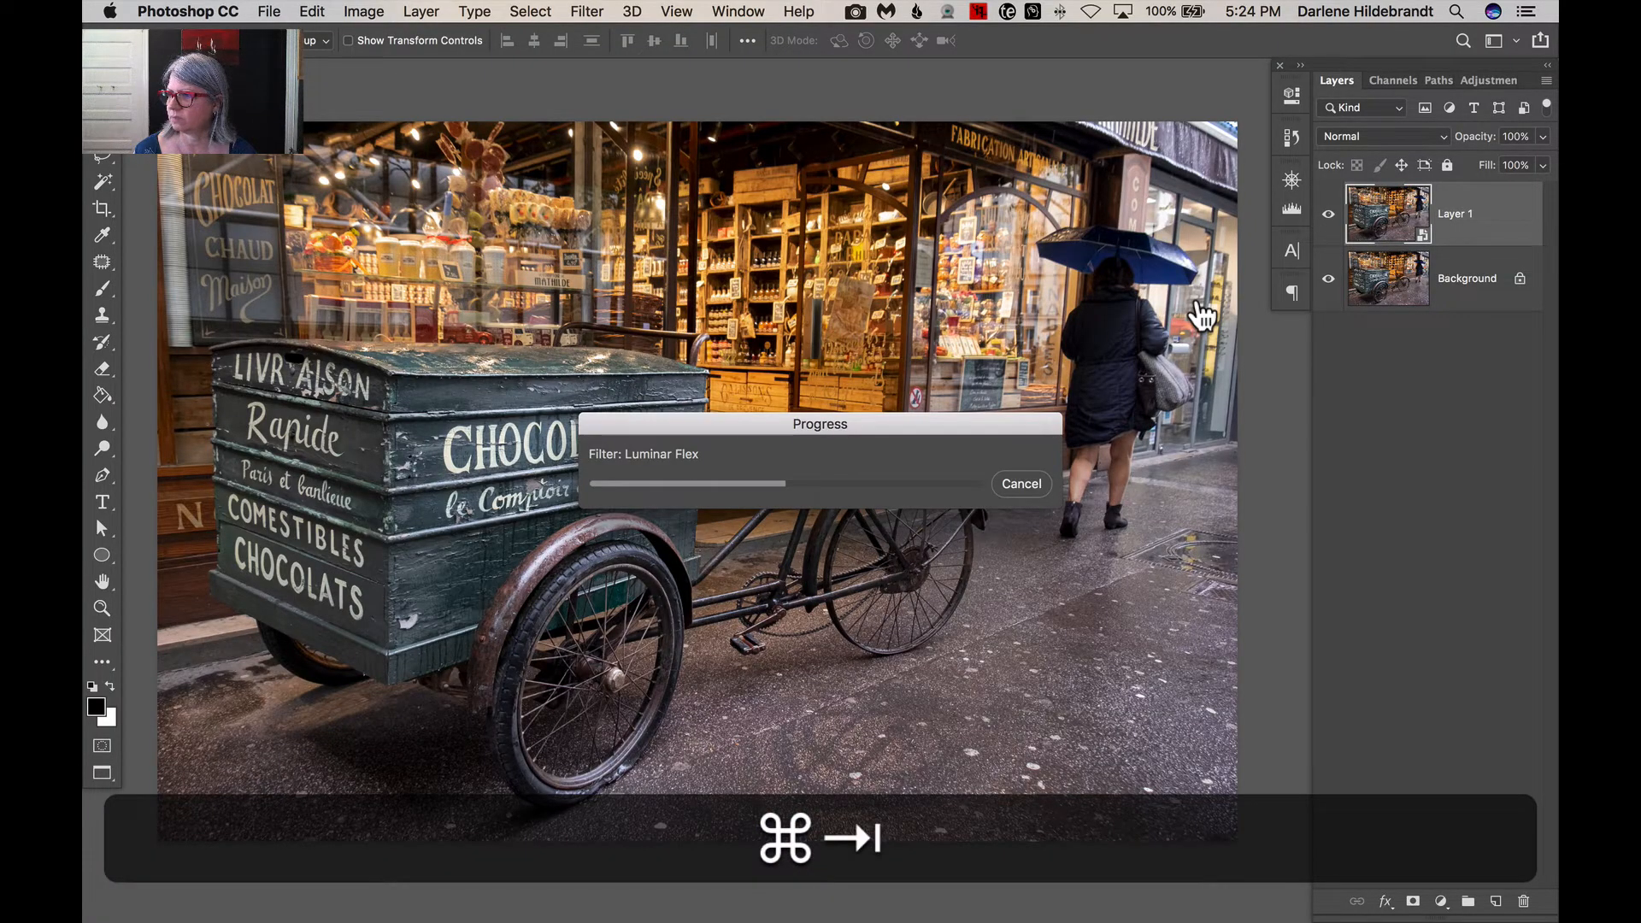
key("super+Tab")
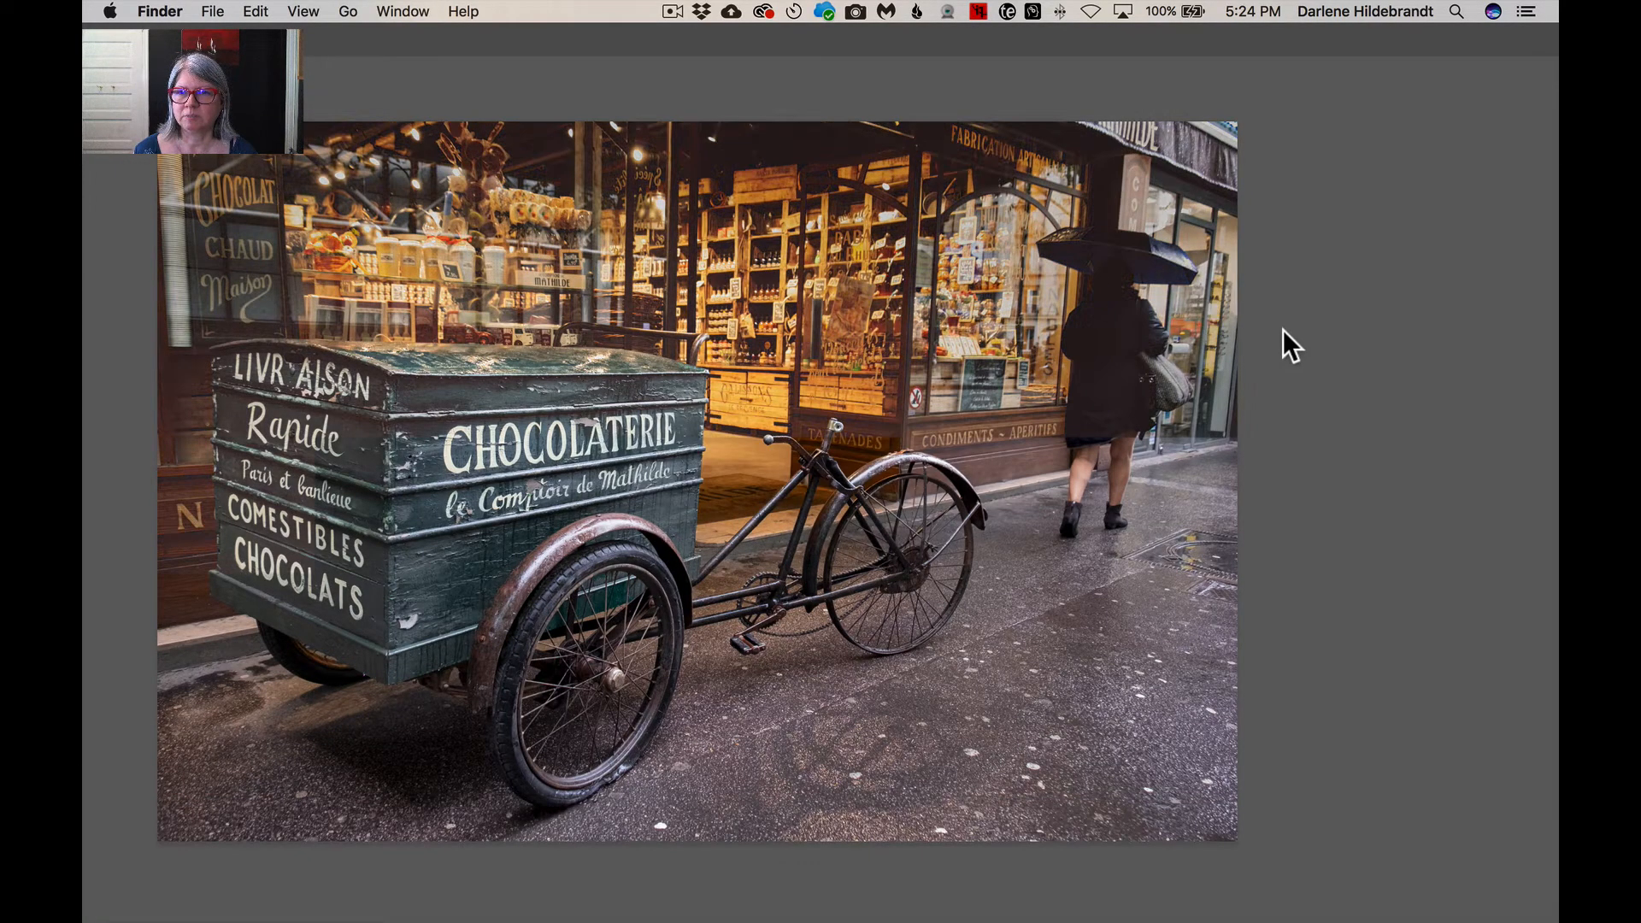
left_click(1282, 346)
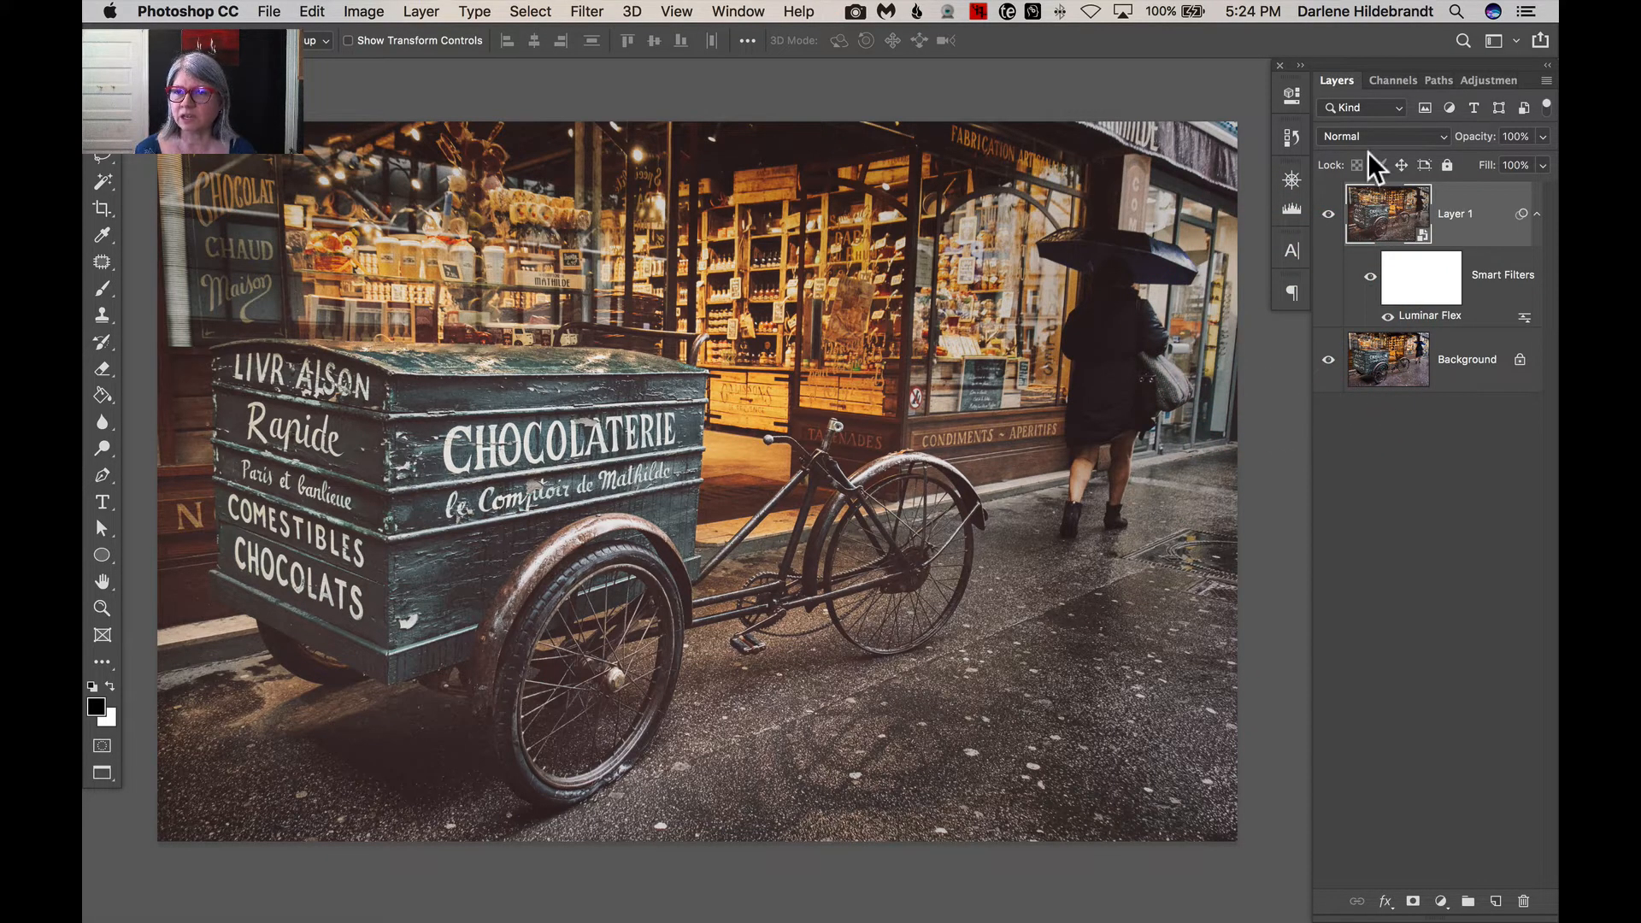
left_click_drag(1401, 62, 1300, 65)
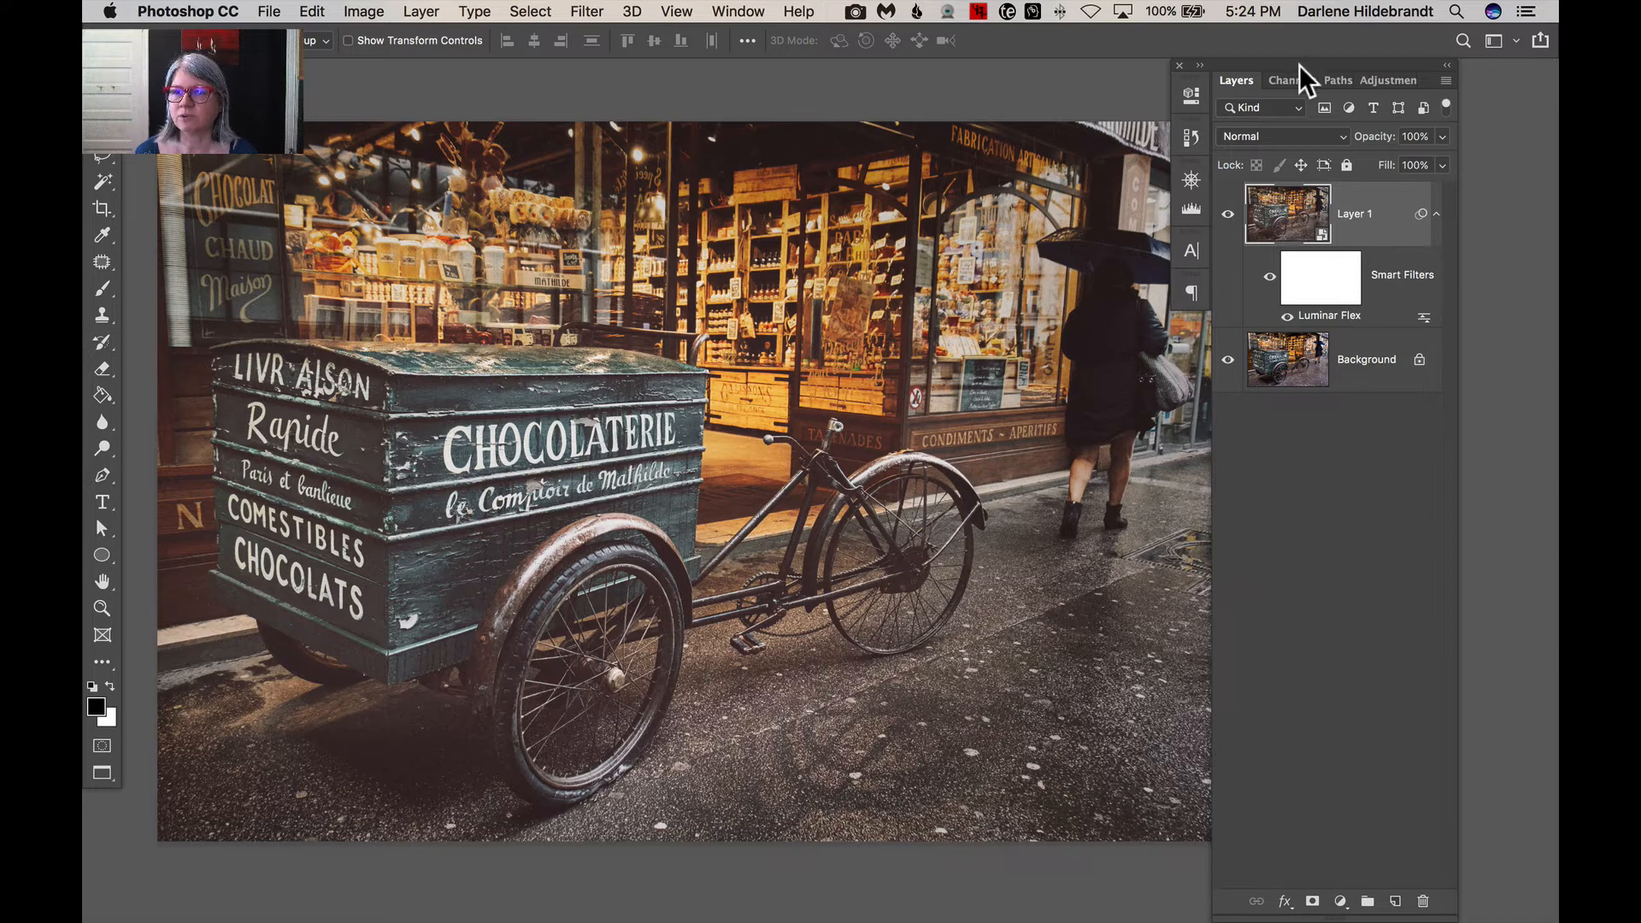
left_click_drag(1305, 77, 1380, 61)
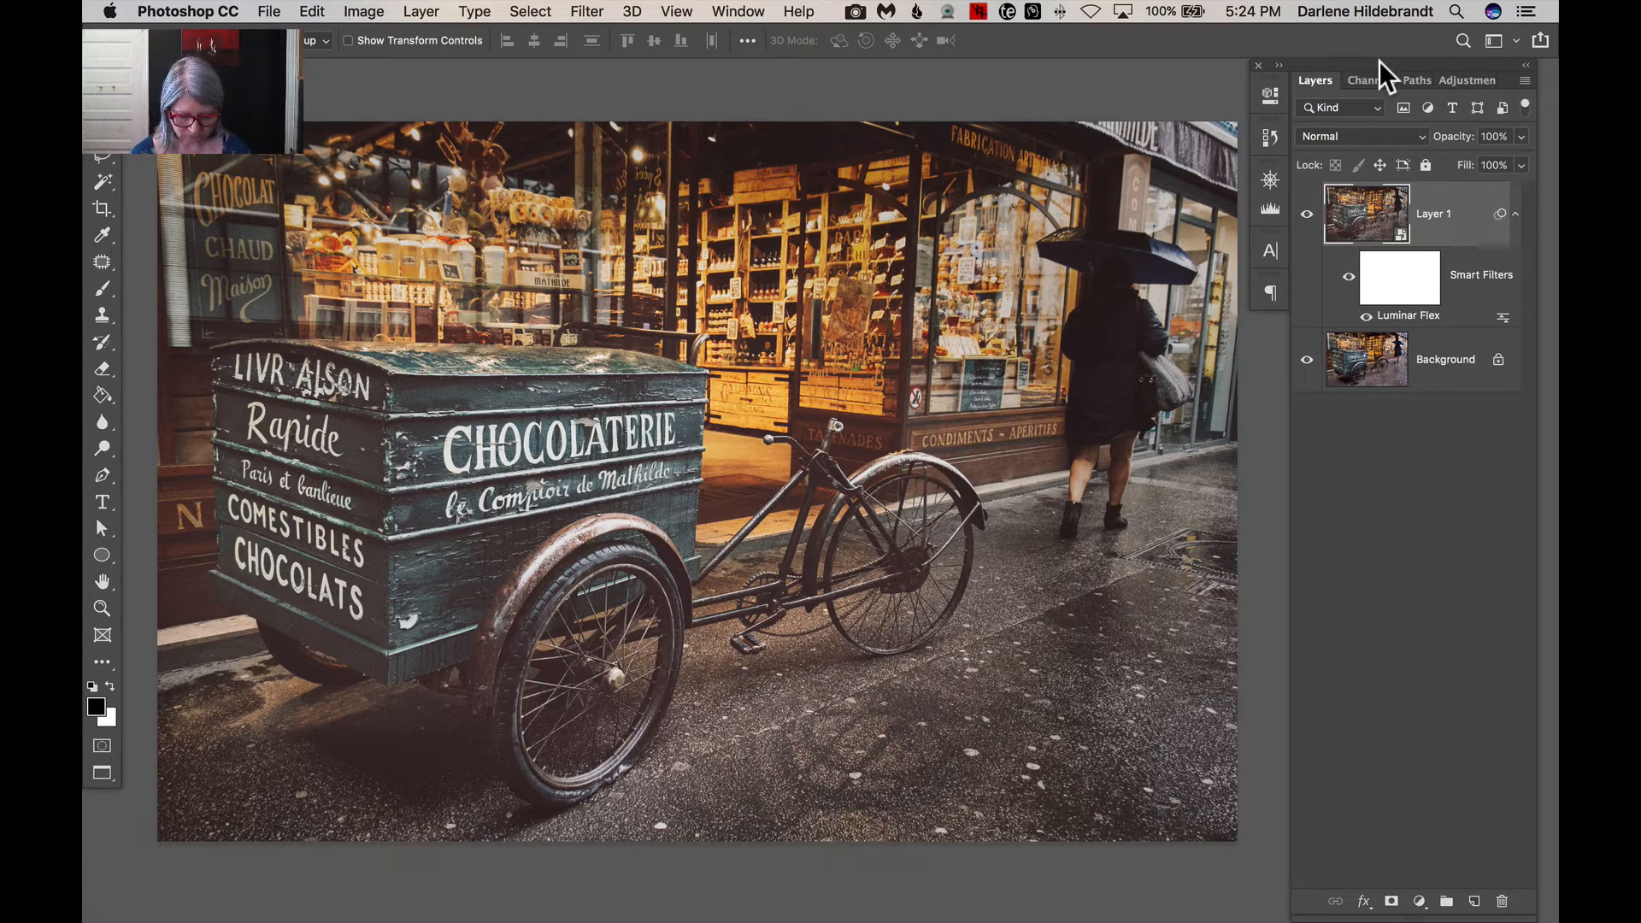
Switch to Lightroom Classic and view the Taj Mahal photo enlarged, followed by the river boat photo at dusk.
key("super+Tab")
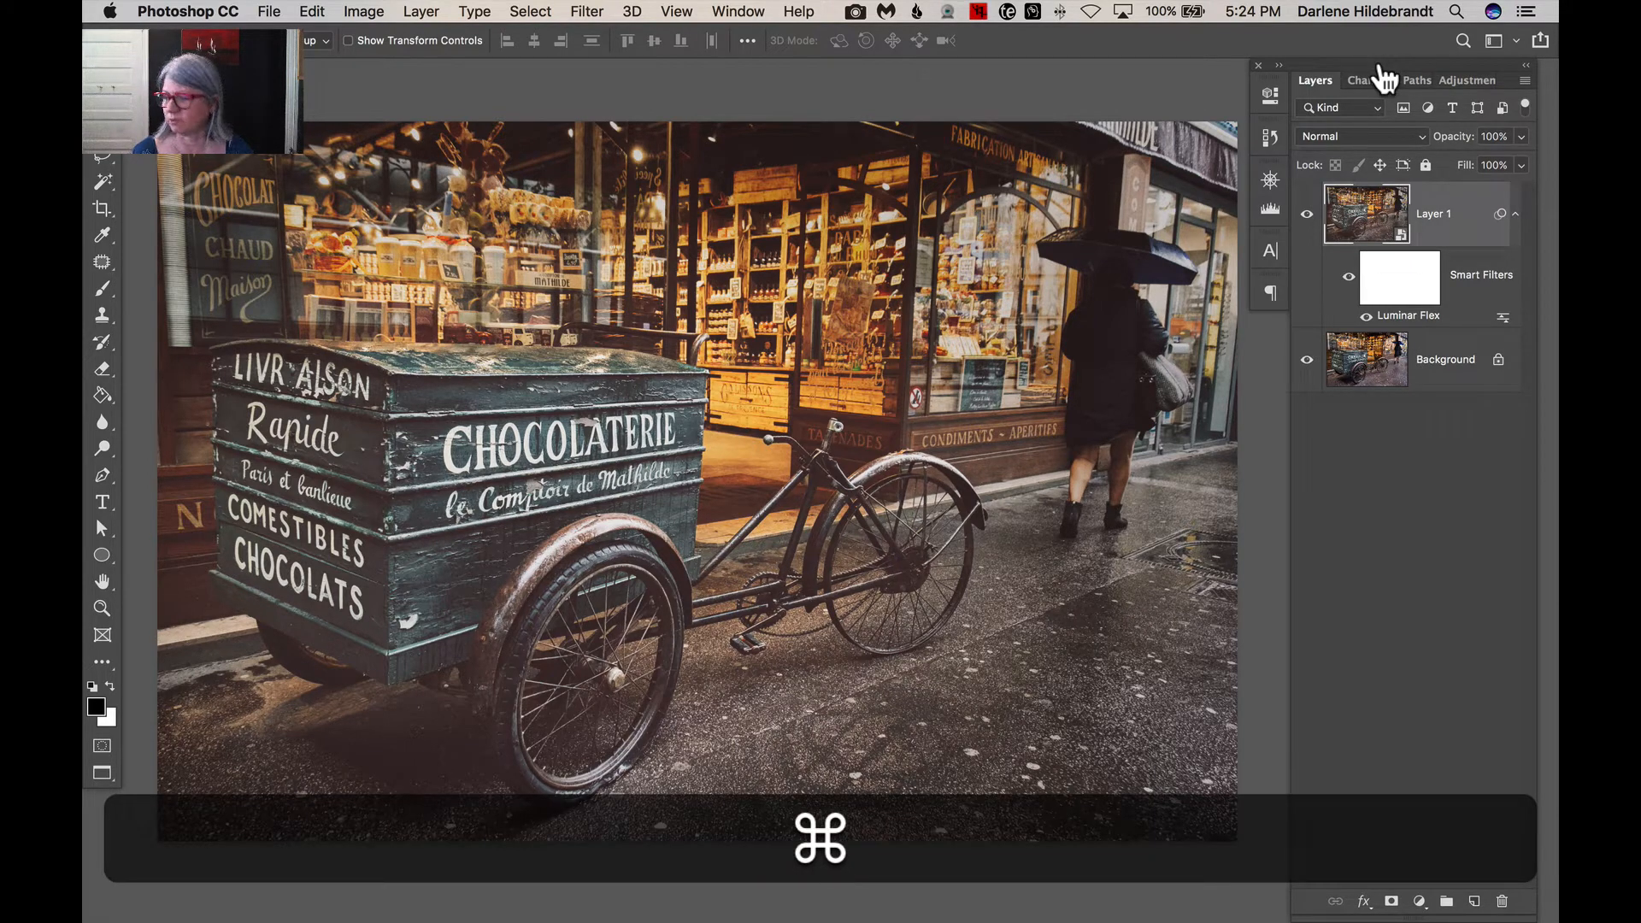
key("super+Tab")
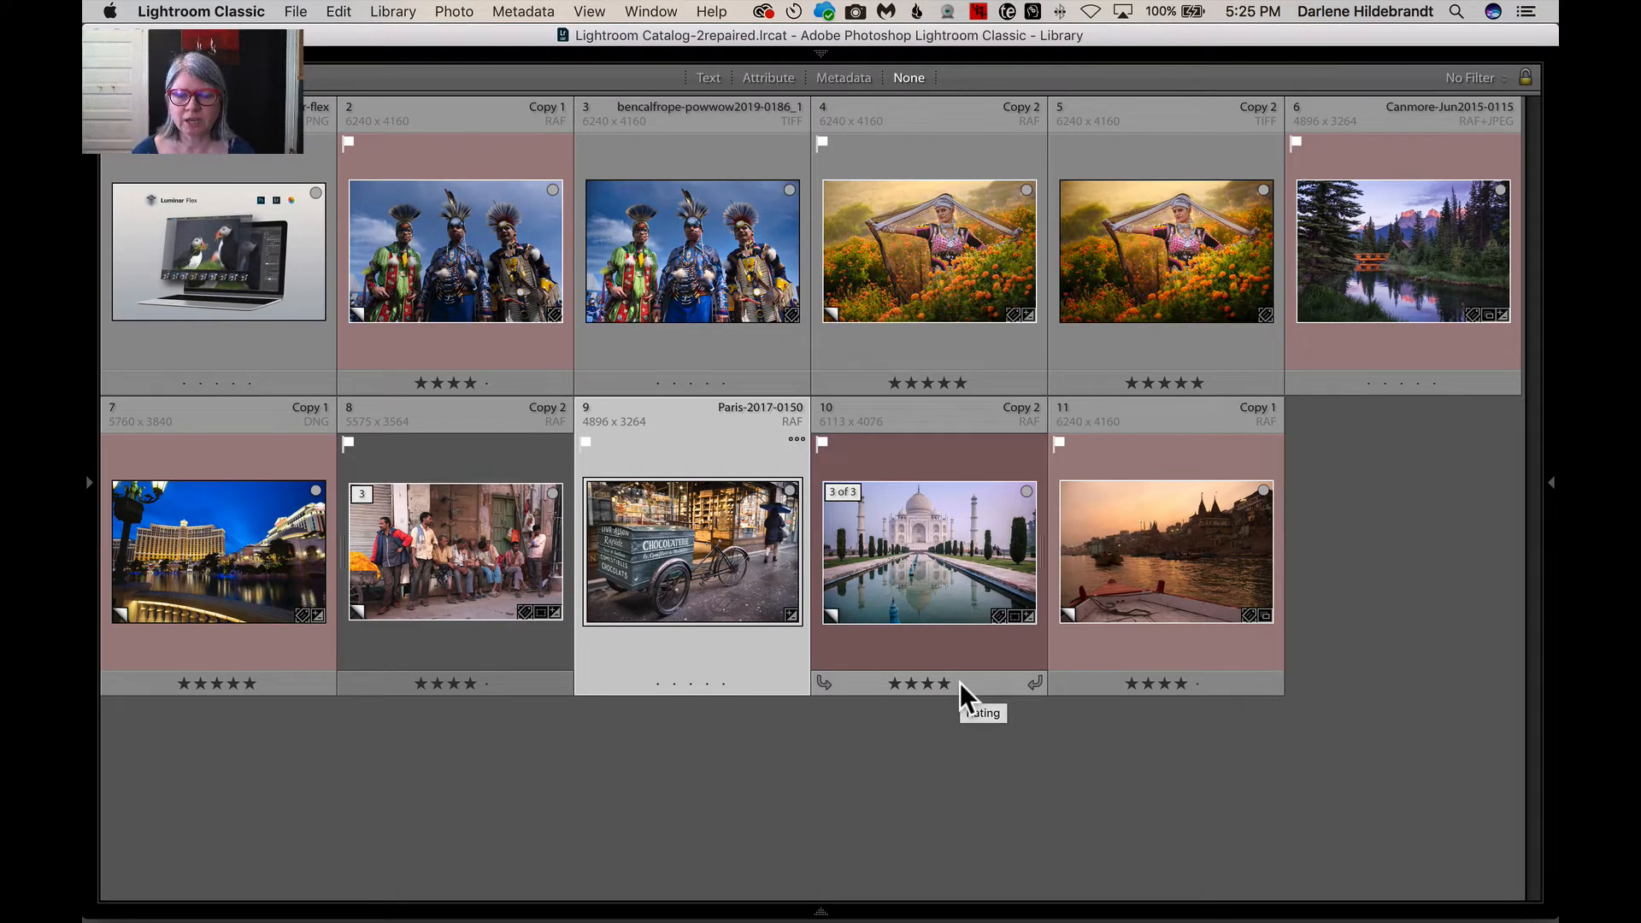
left_click(916, 640)
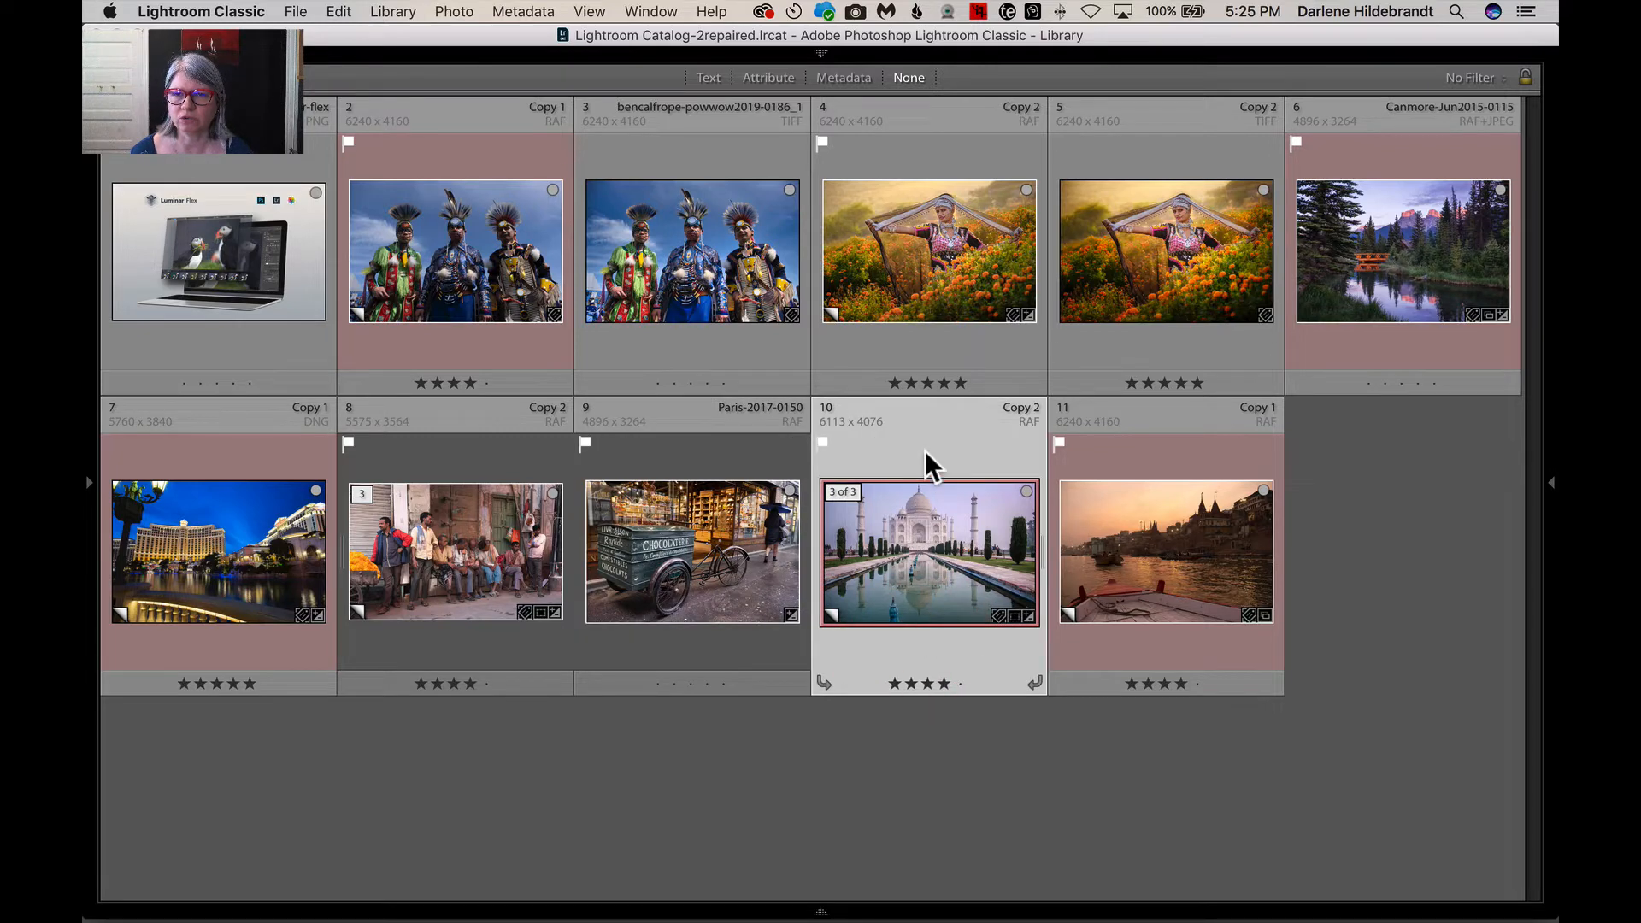
key("Return")
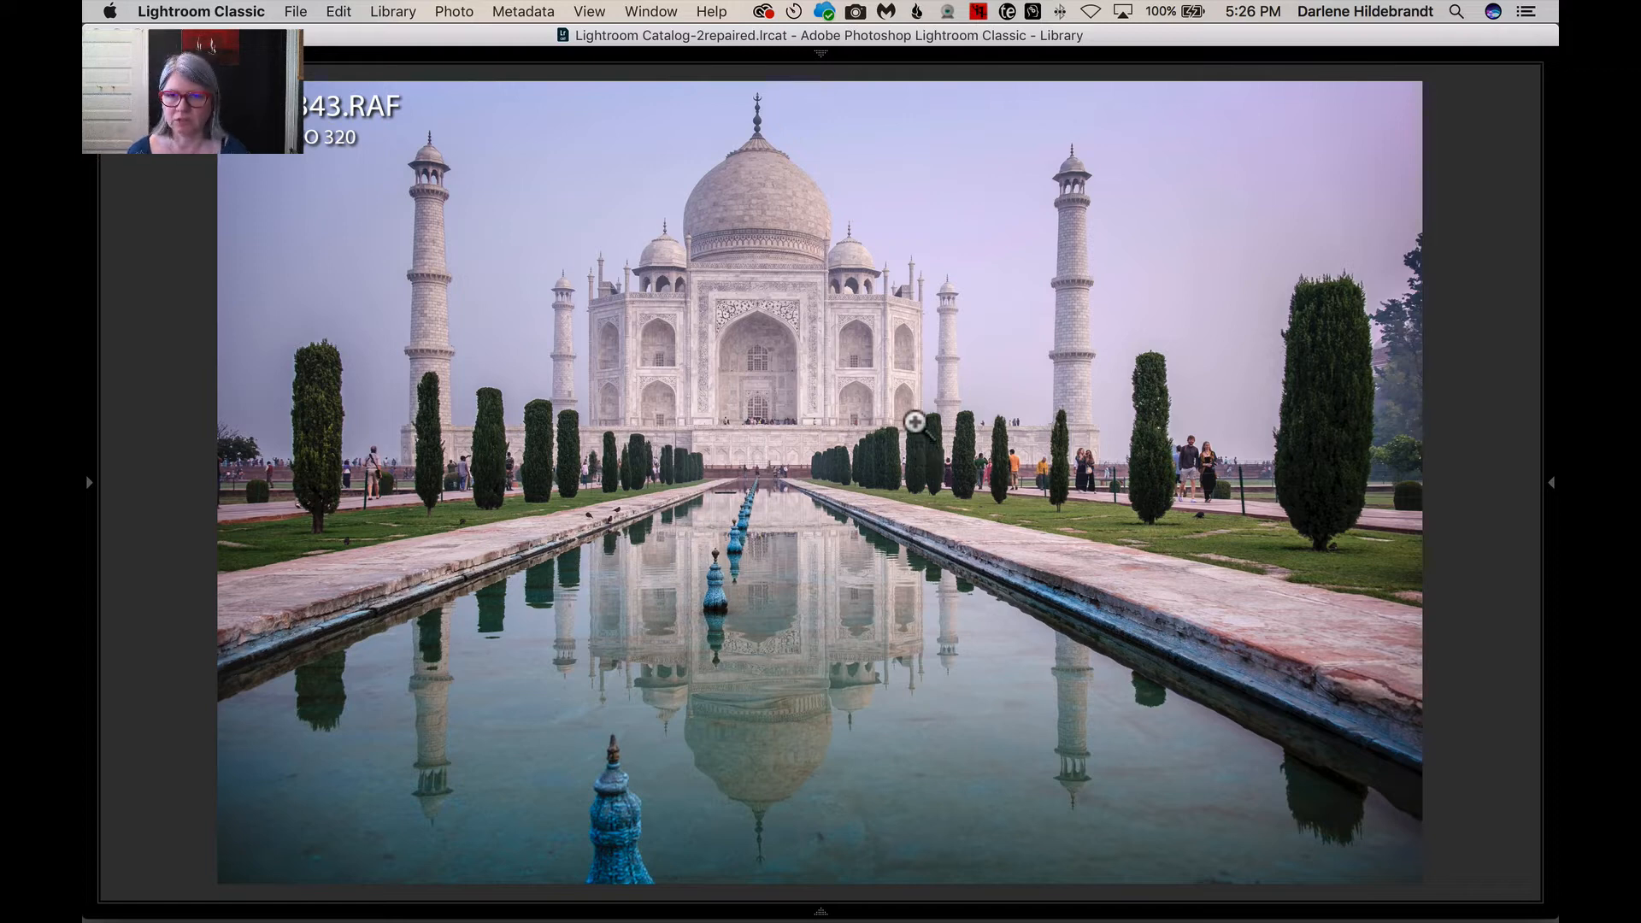
key("Left")
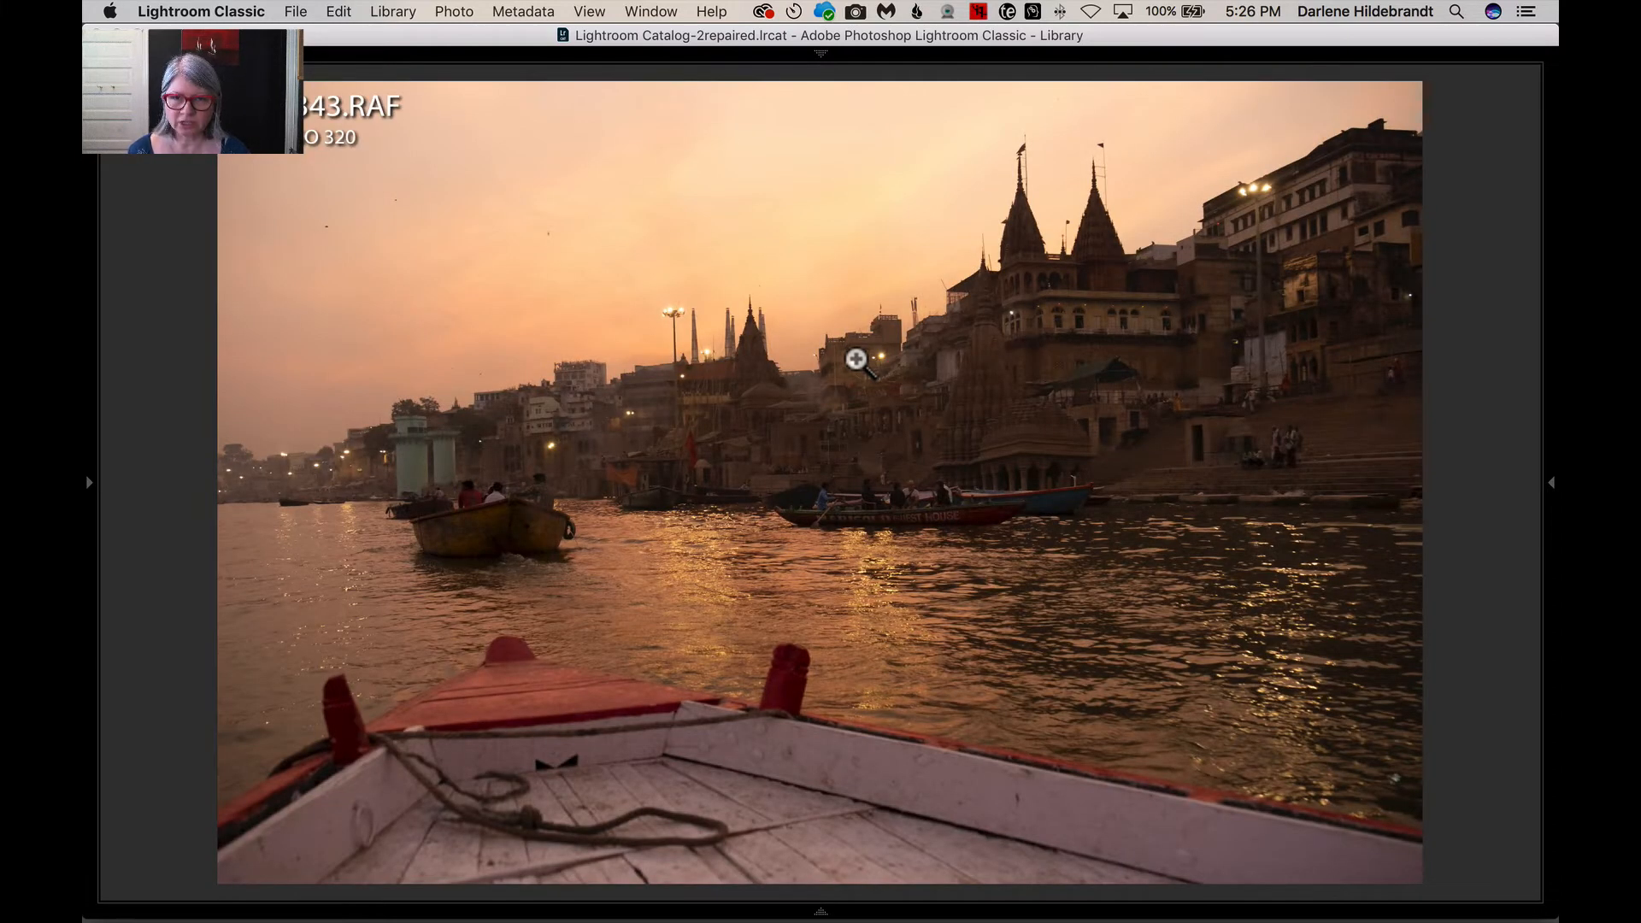
Open the Taj Mahal photo in Develop, reset its adjustments to view the unedited version, and undo the reset.
key("d")
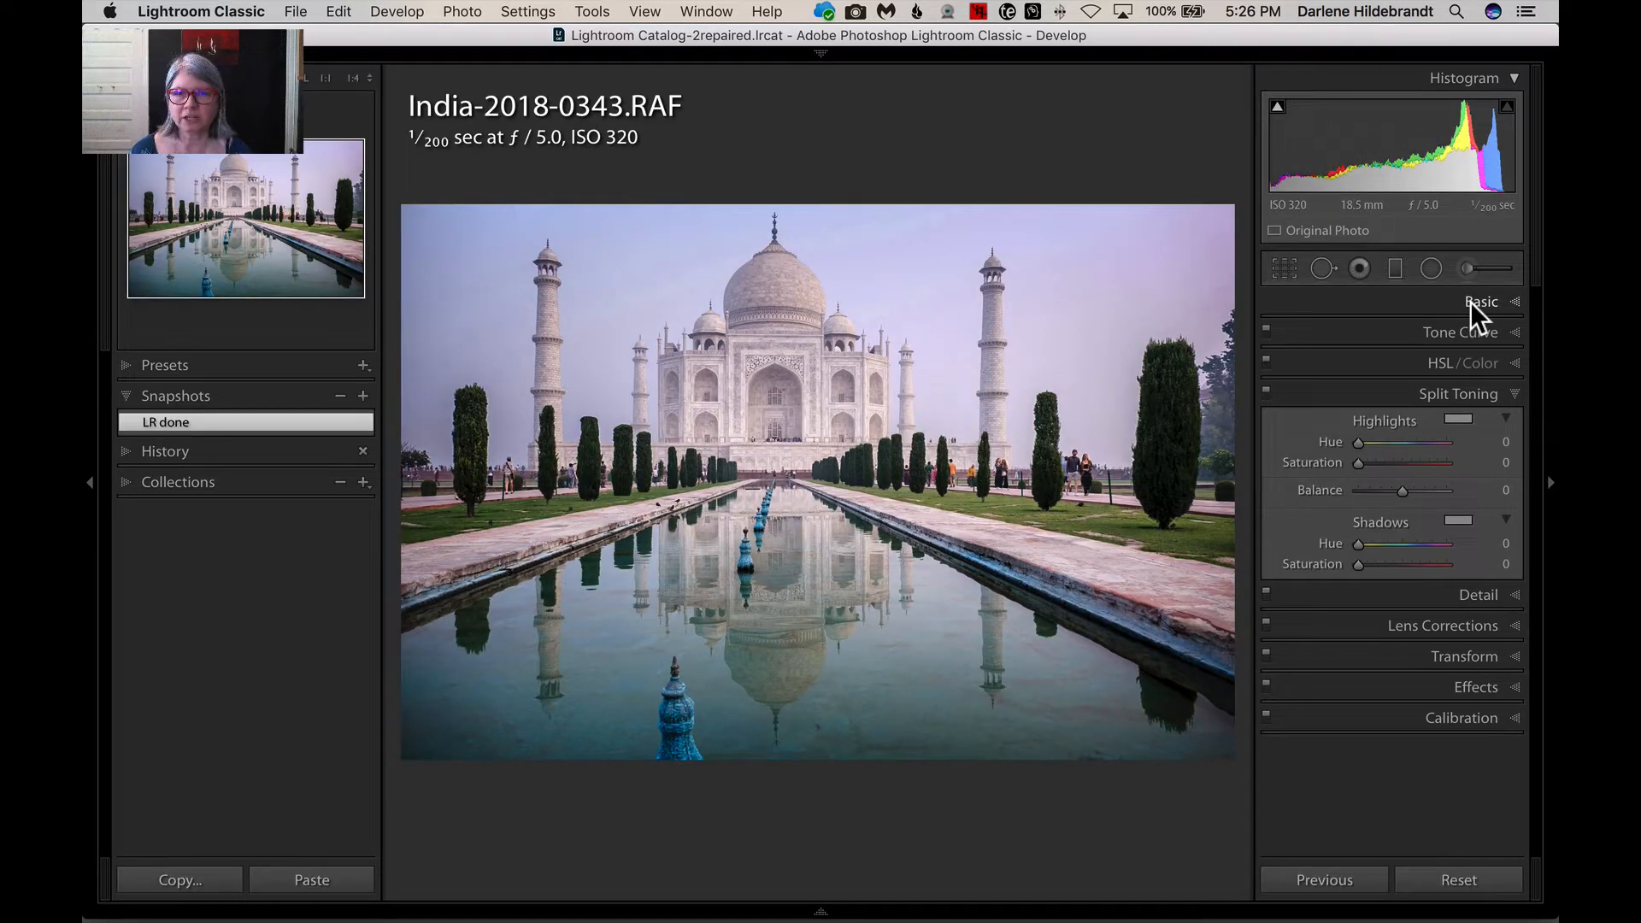
key("backslash")
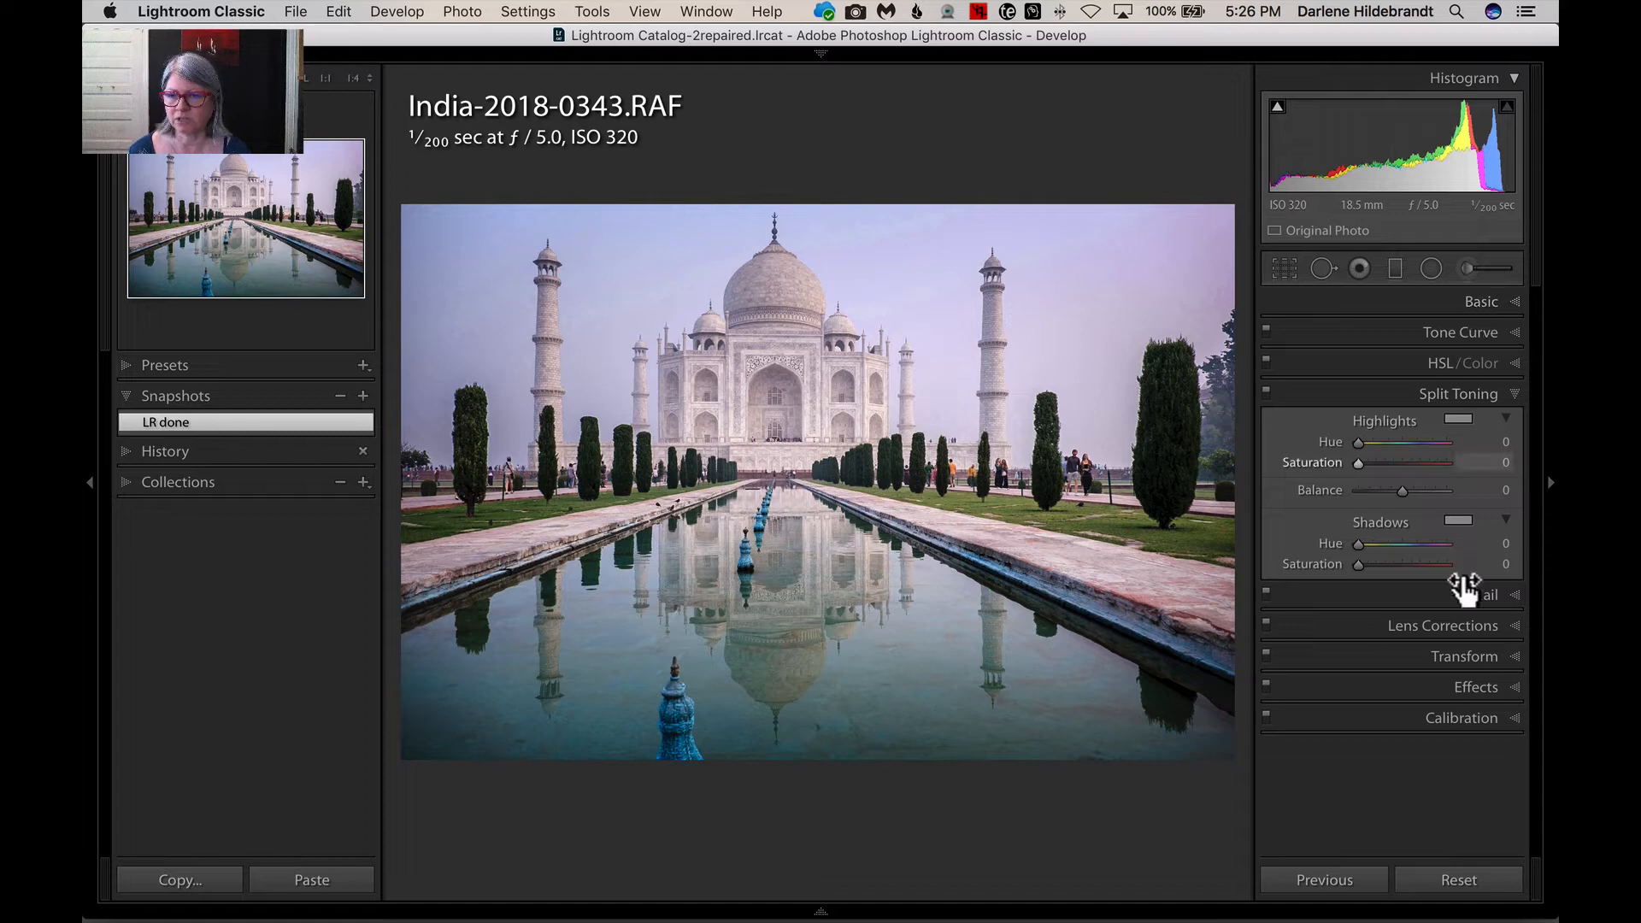
left_click(1458, 881)
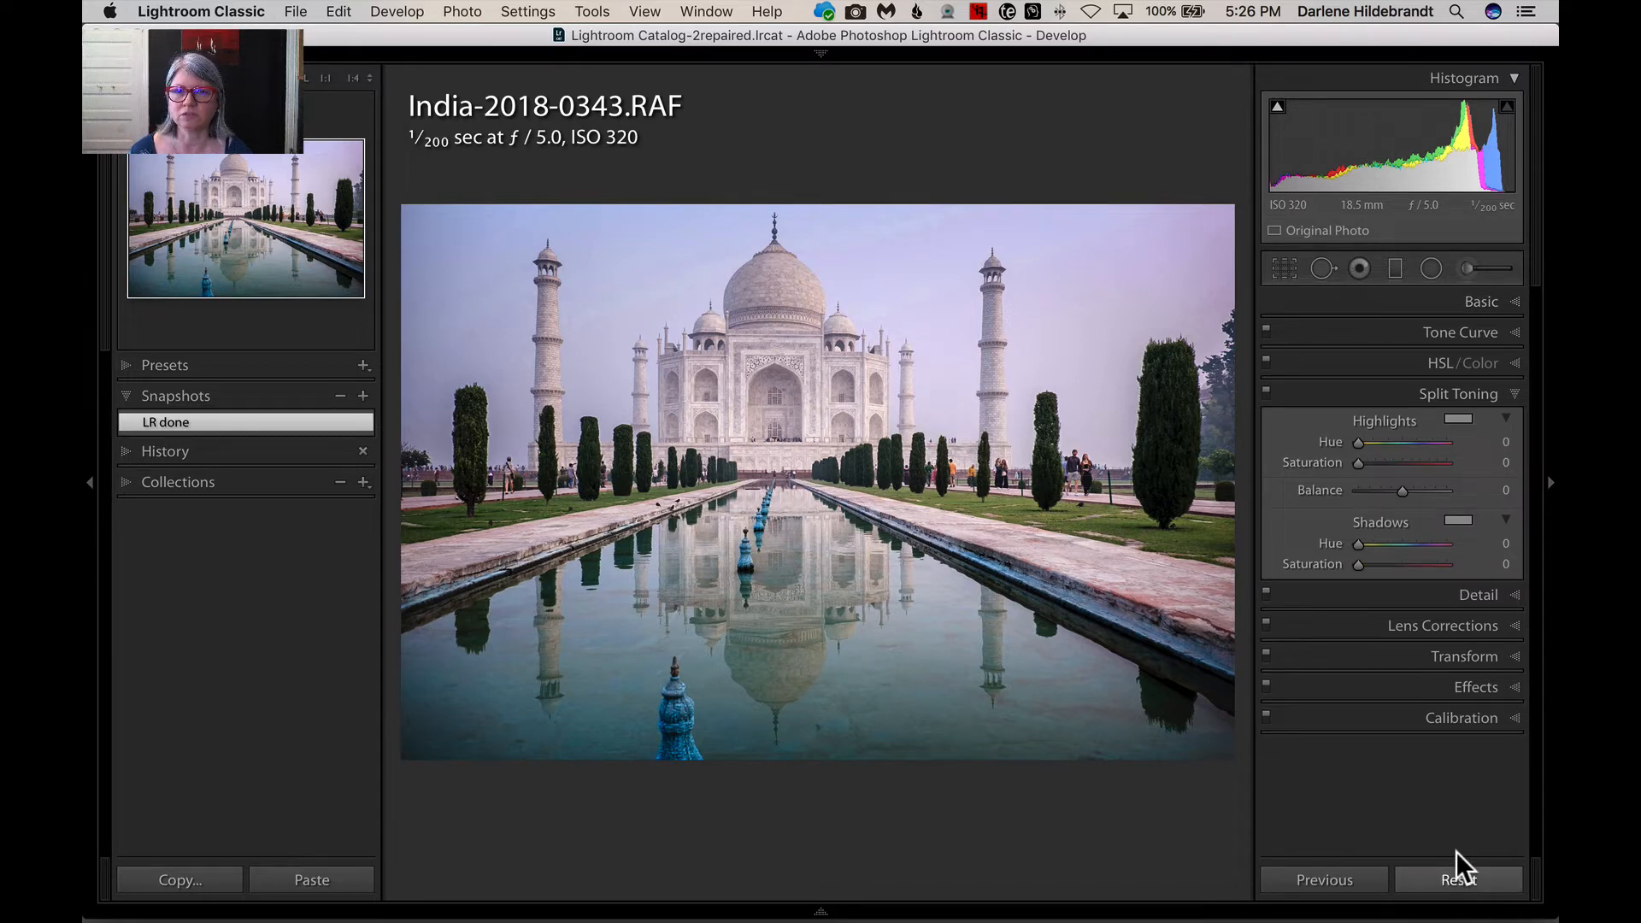
key("super")
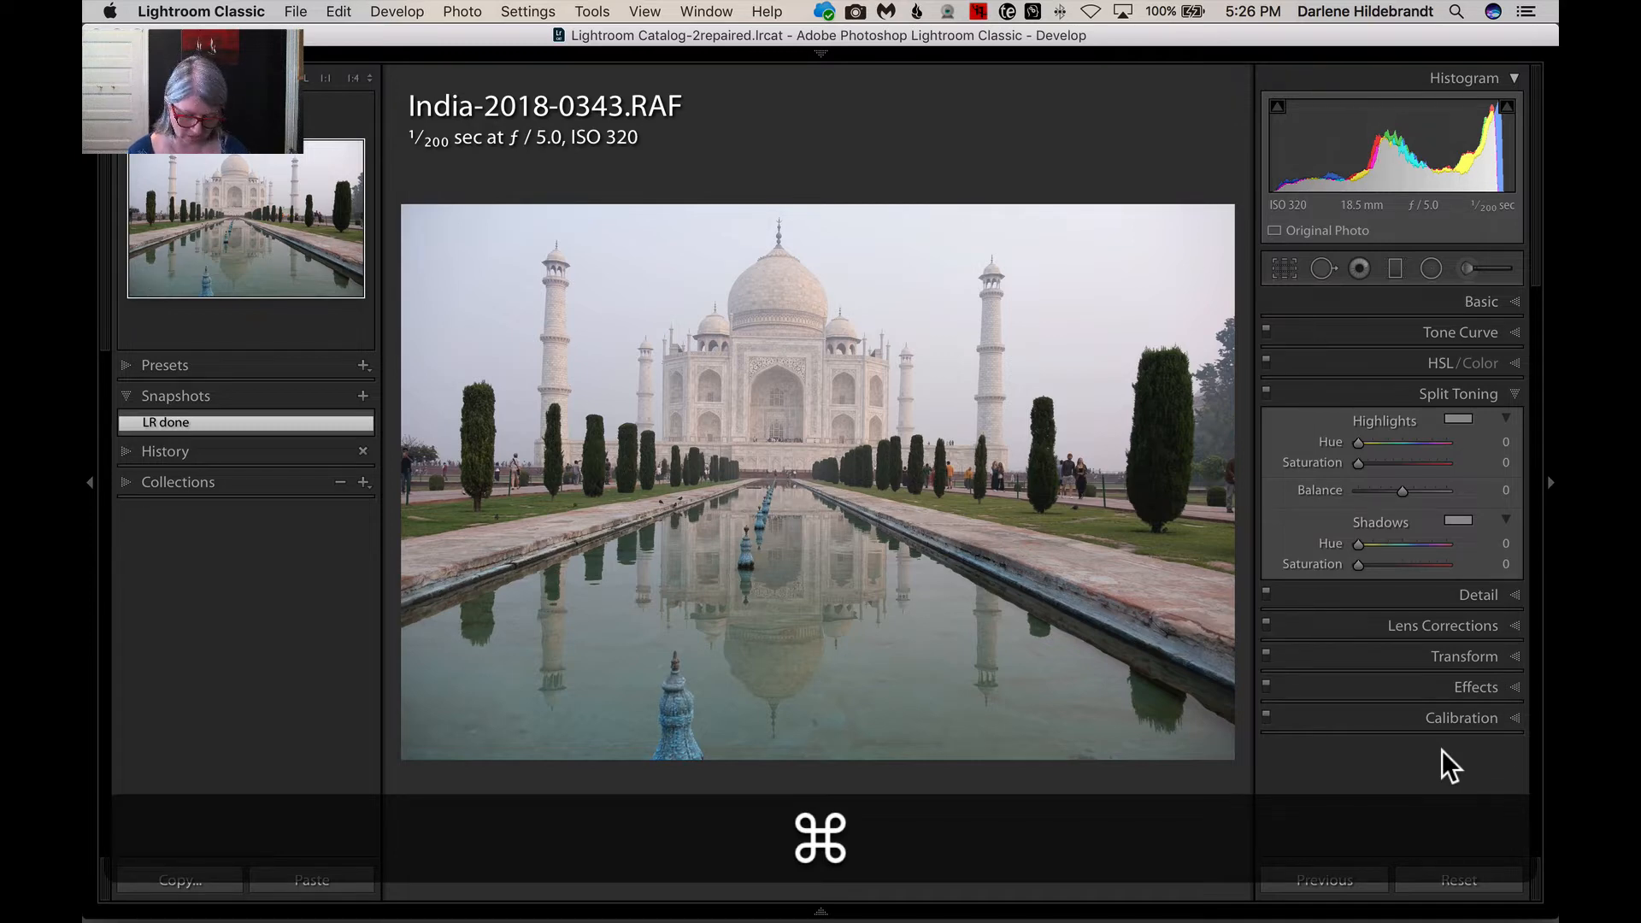
key("super+z")
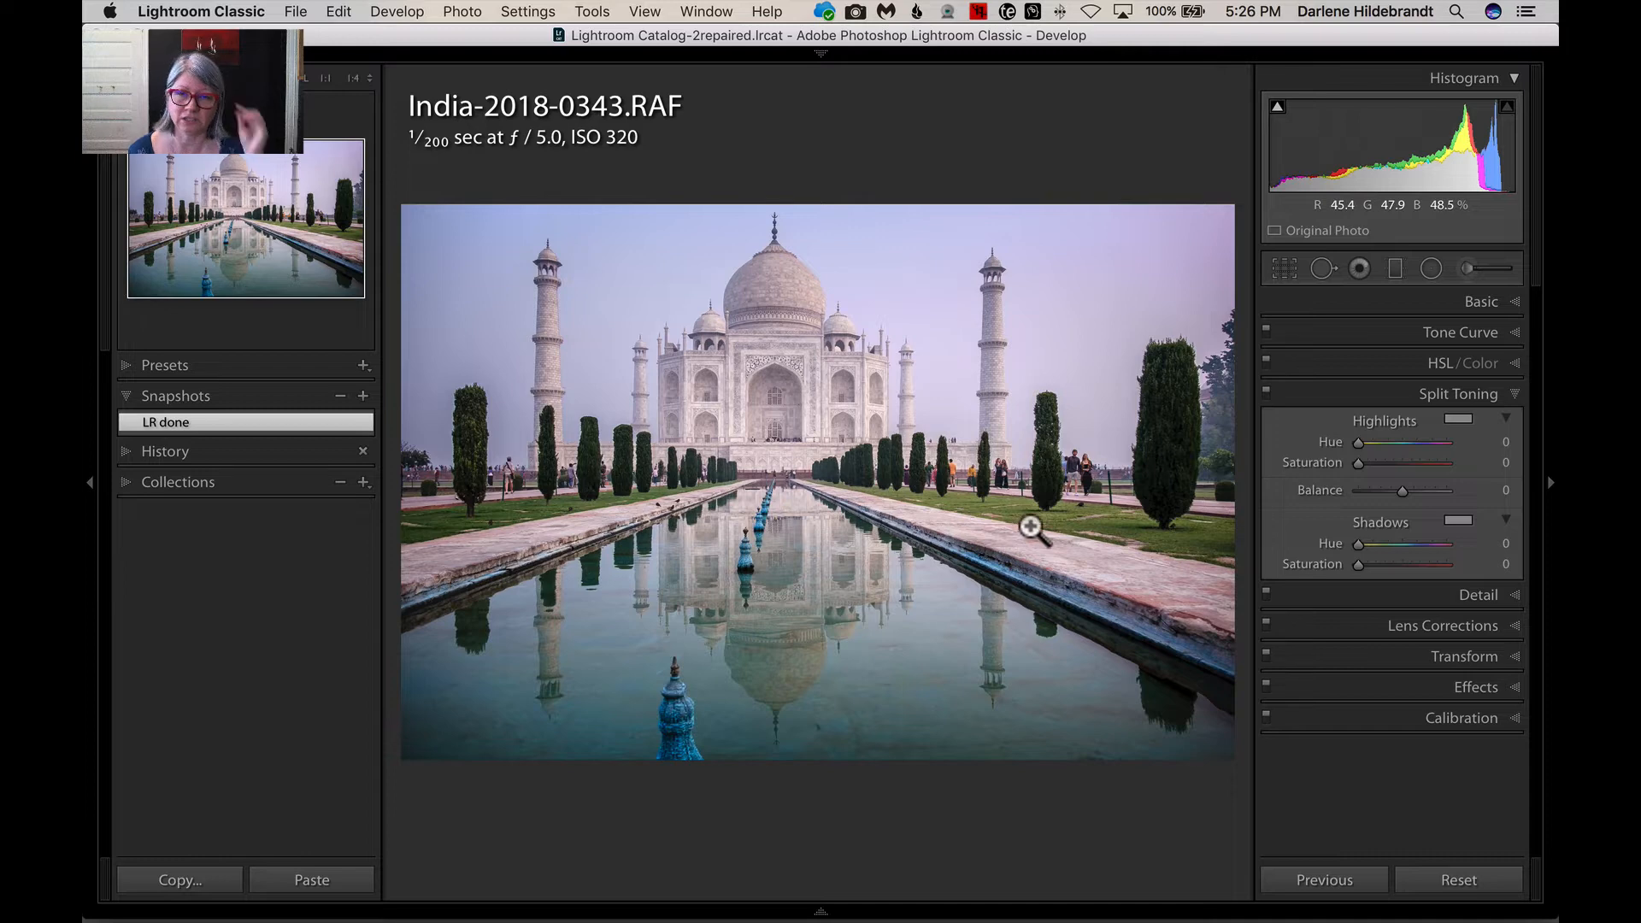
Send the Taj Mahal photo to Luminar Flex as a copy with Lightroom adjustments.
left_click(811, 409)
left_click(745, 402)
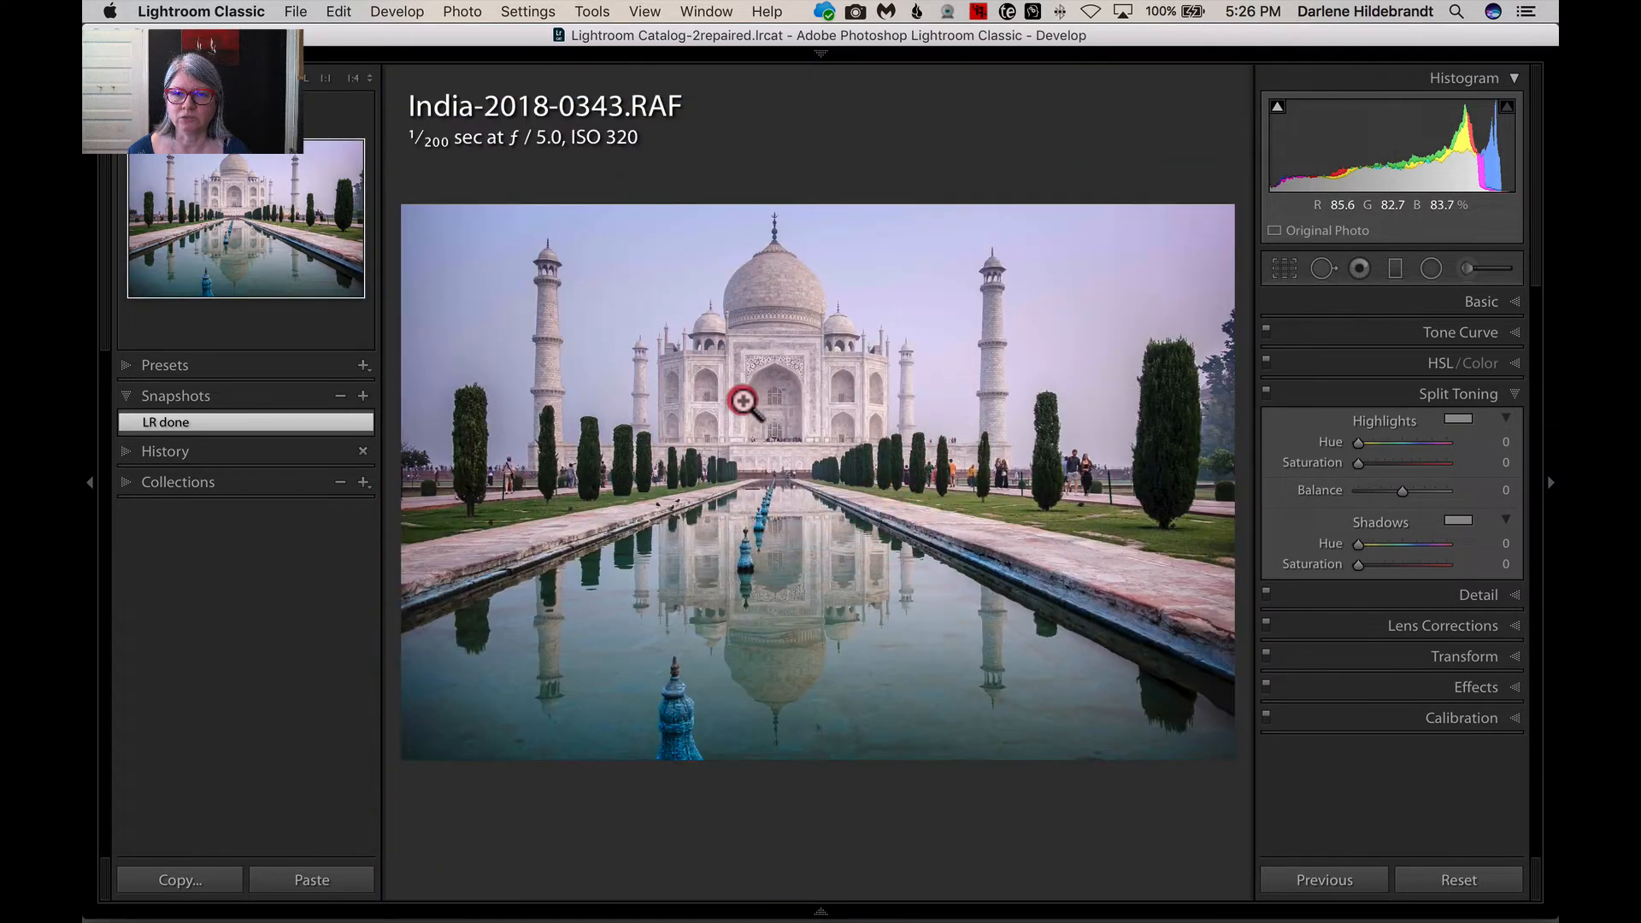
right_click(745, 401)
mouse_move(776, 812)
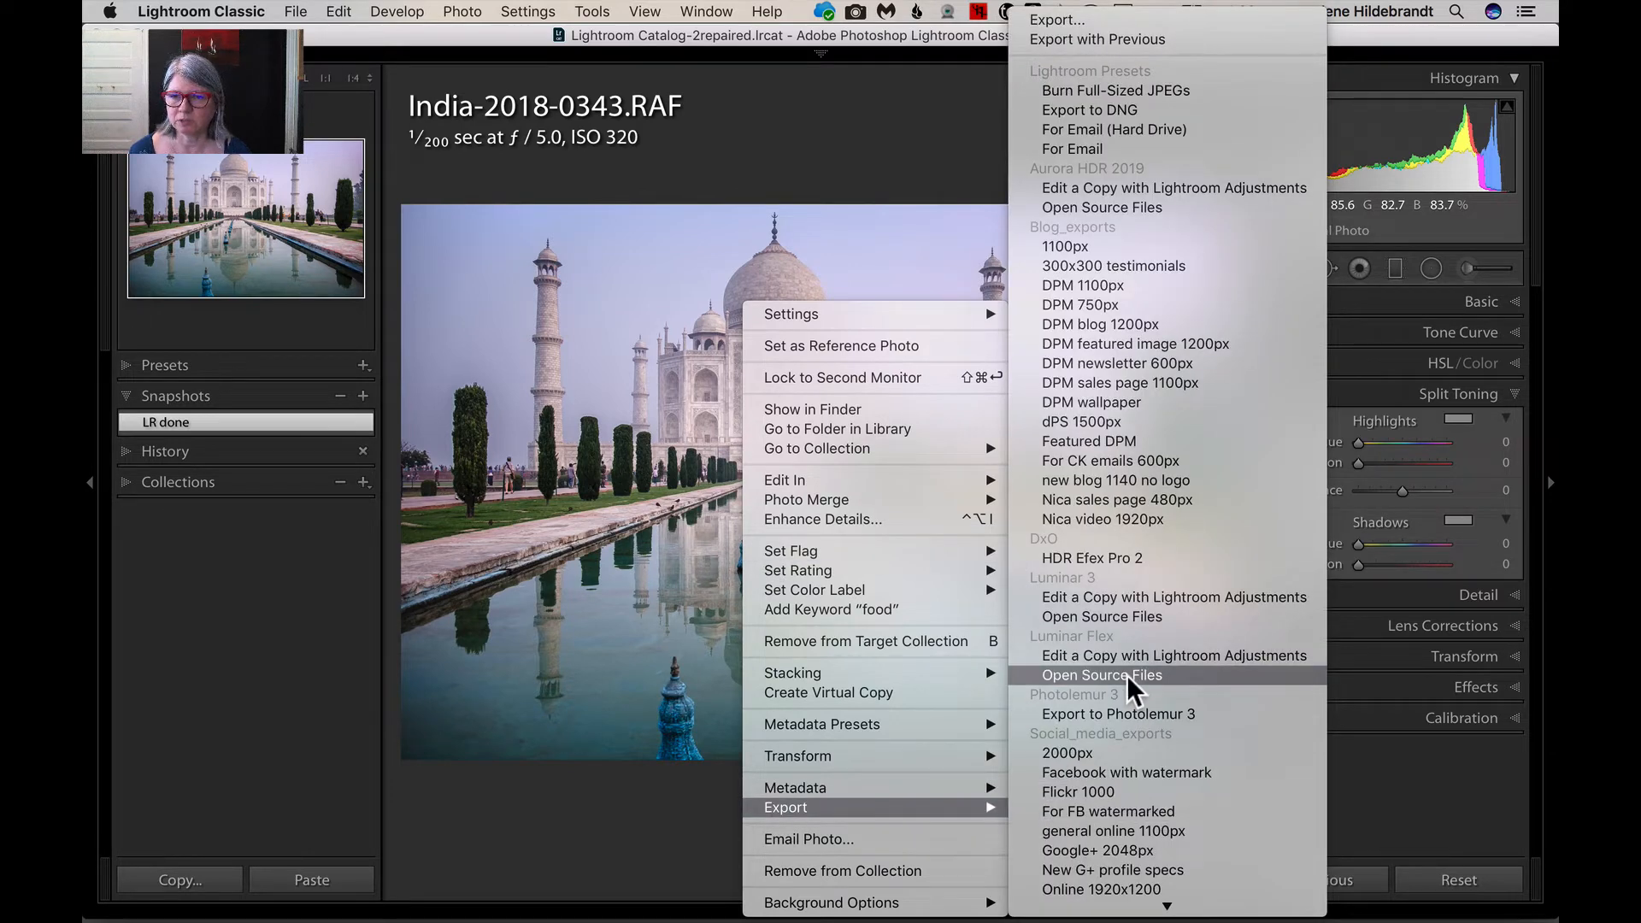
left_click(1222, 655)
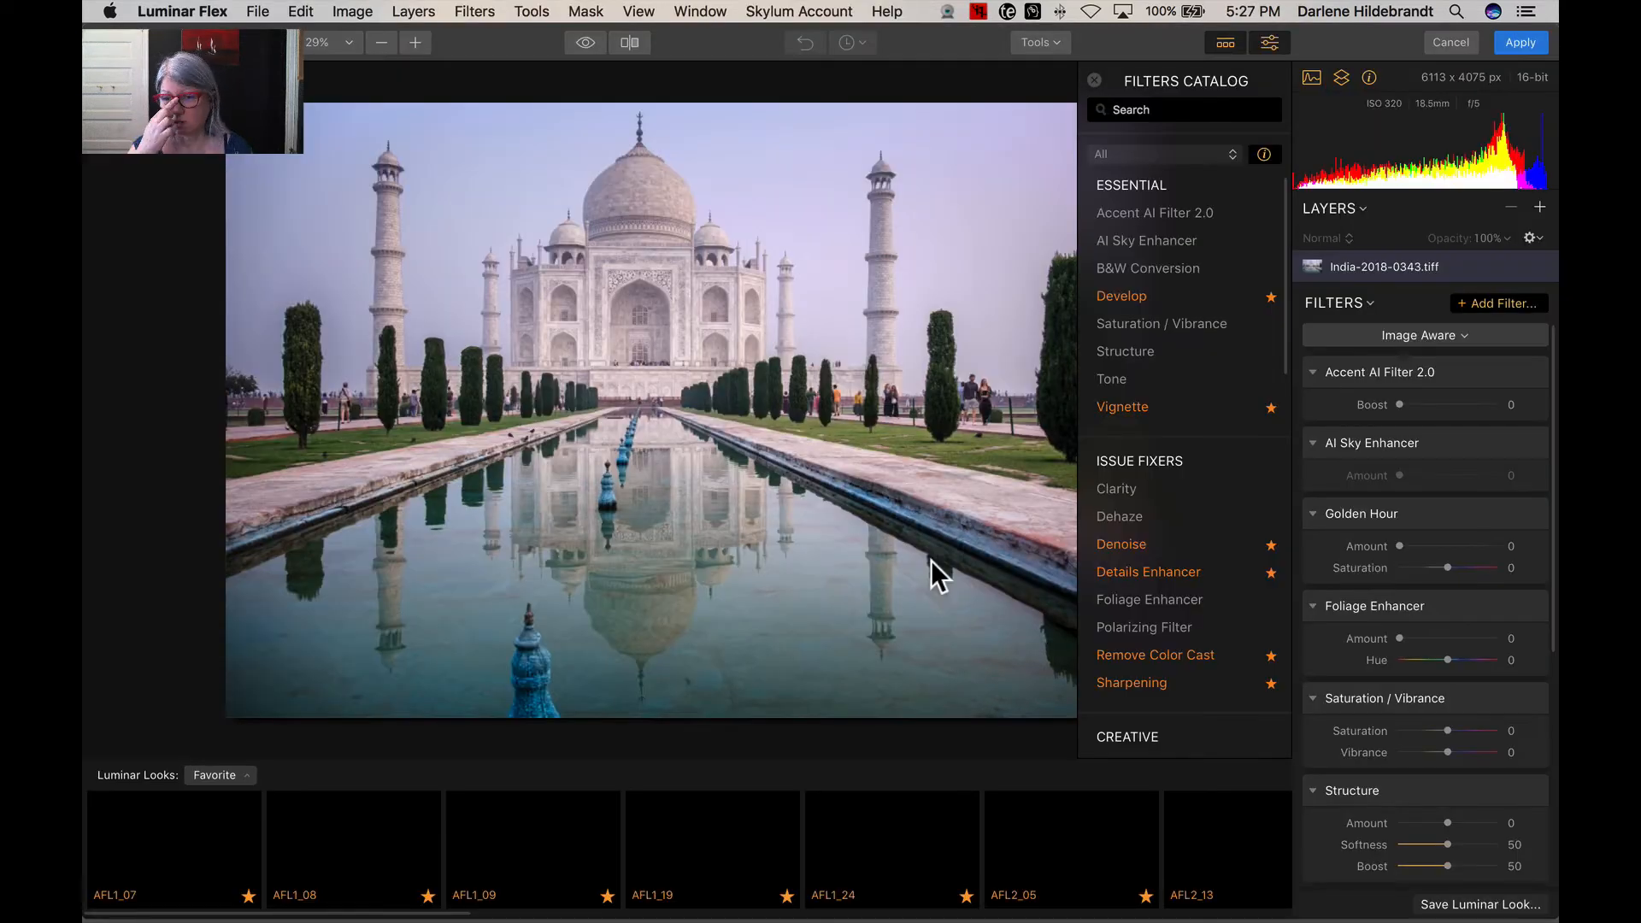
Clear the filter workspace and add a new adjustment layer above the Taj Mahal image.
left_click(1095, 78)
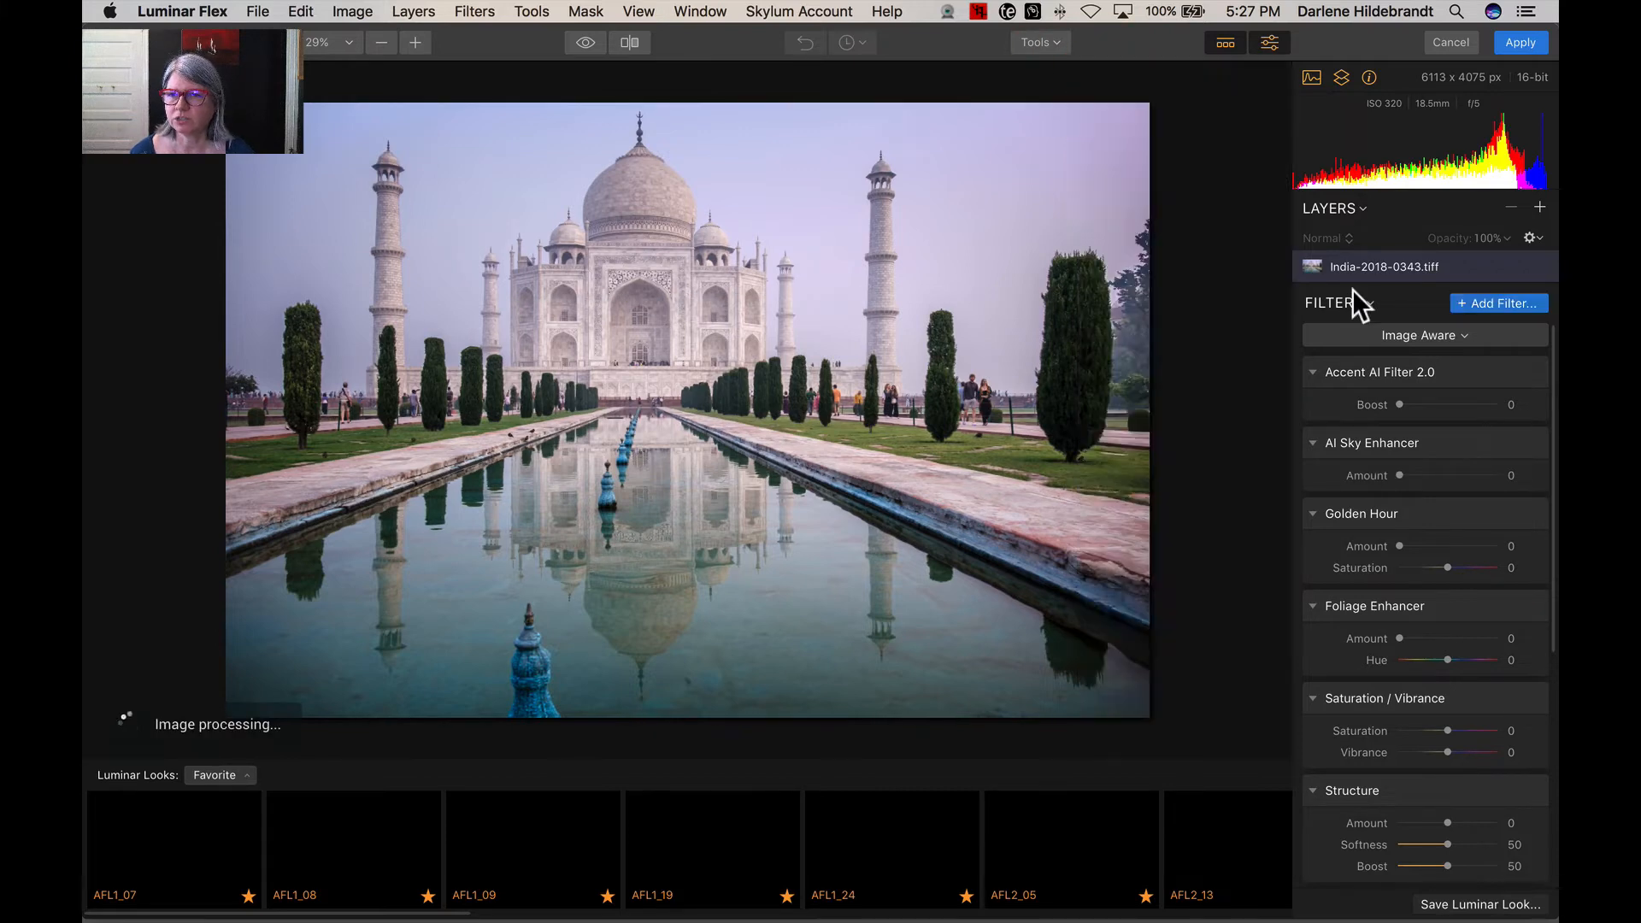
left_click(1404, 335)
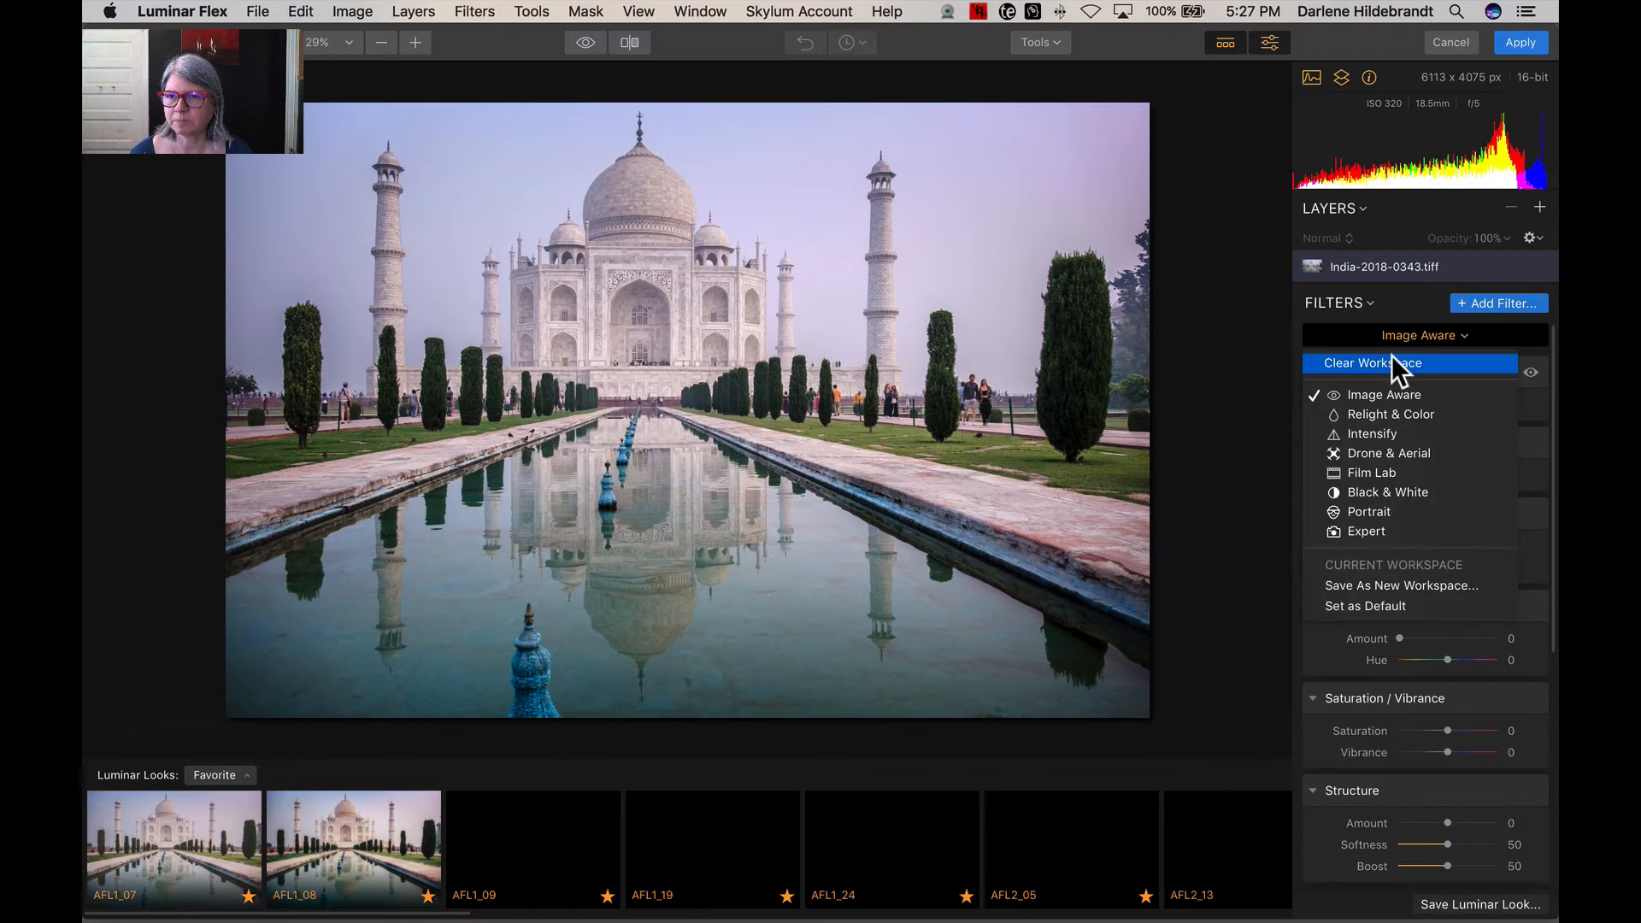
left_click(1392, 355)
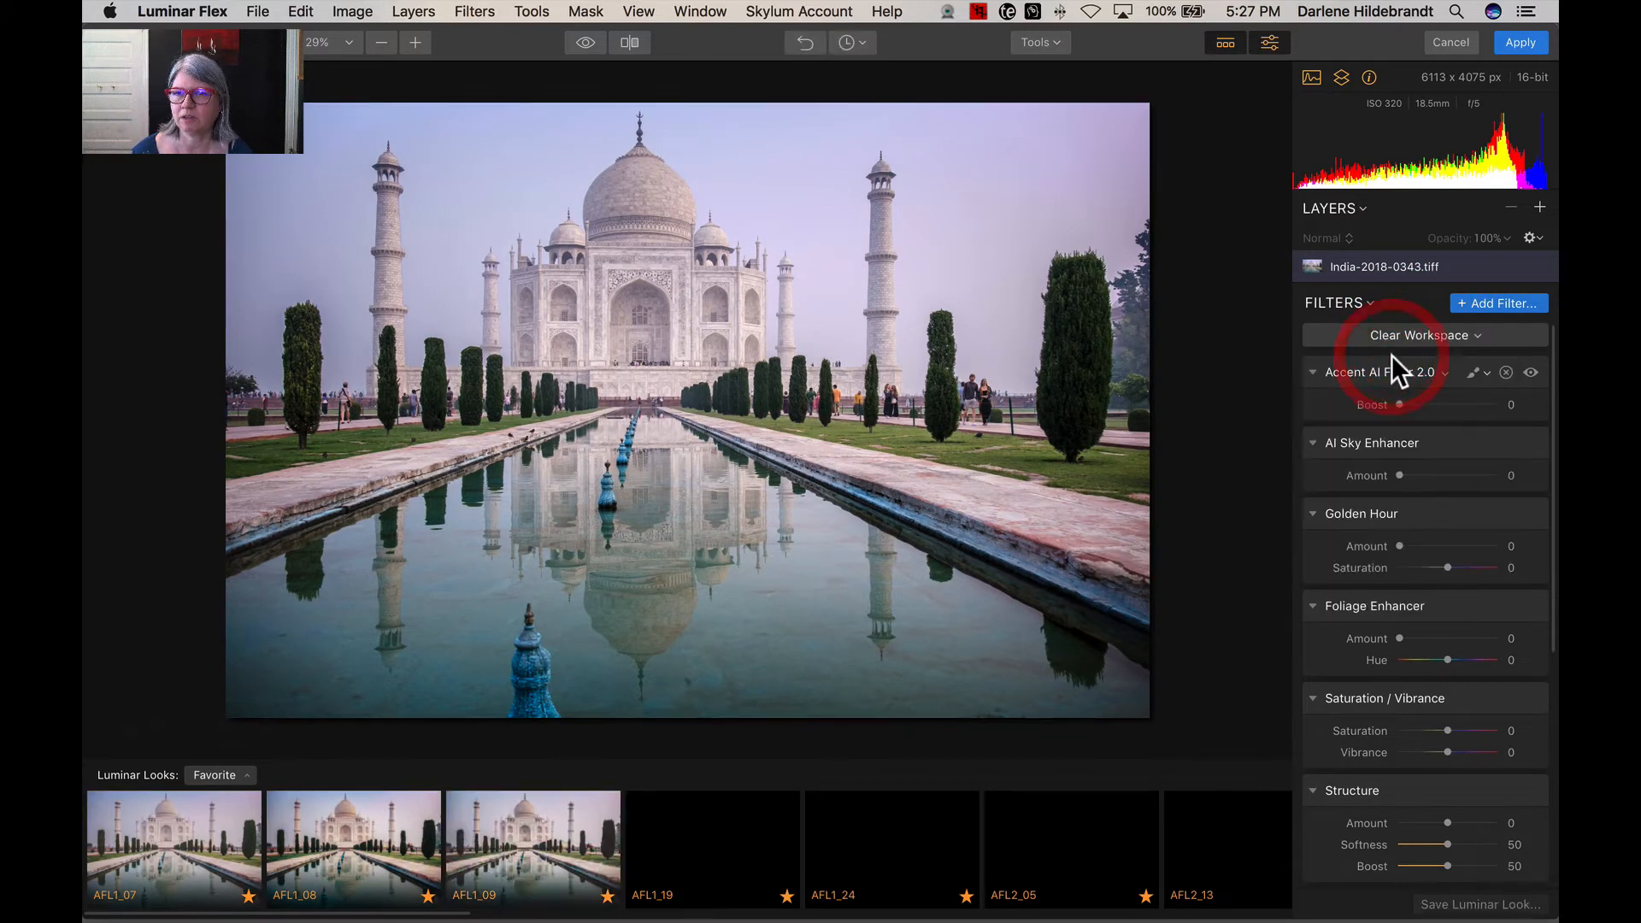
left_click(1541, 207)
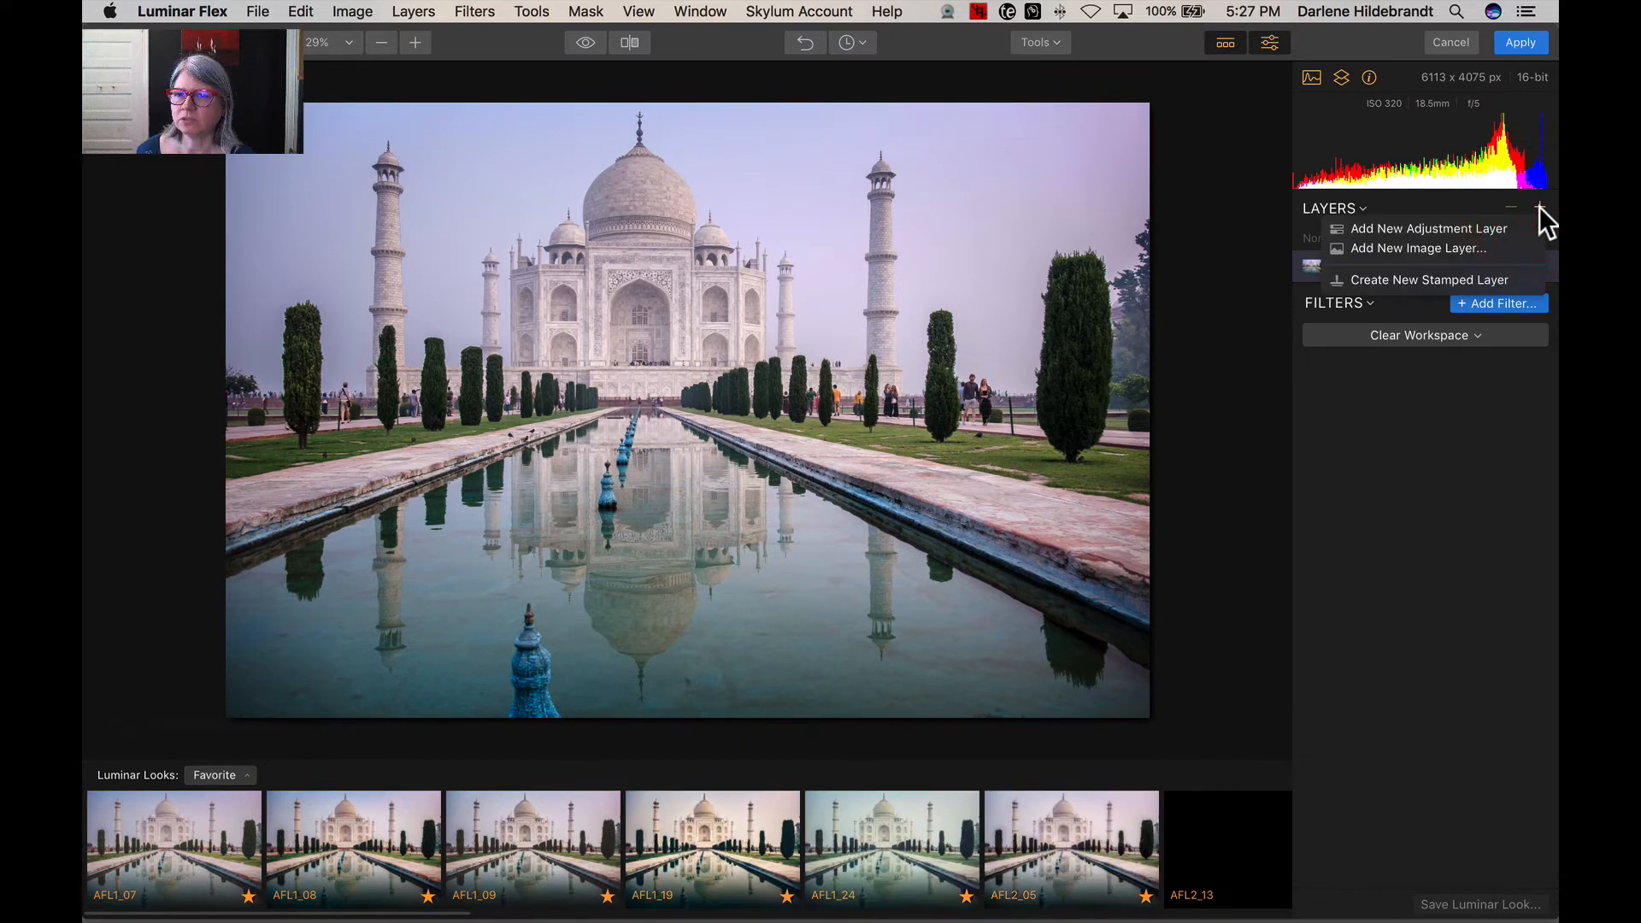
left_click(1420, 228)
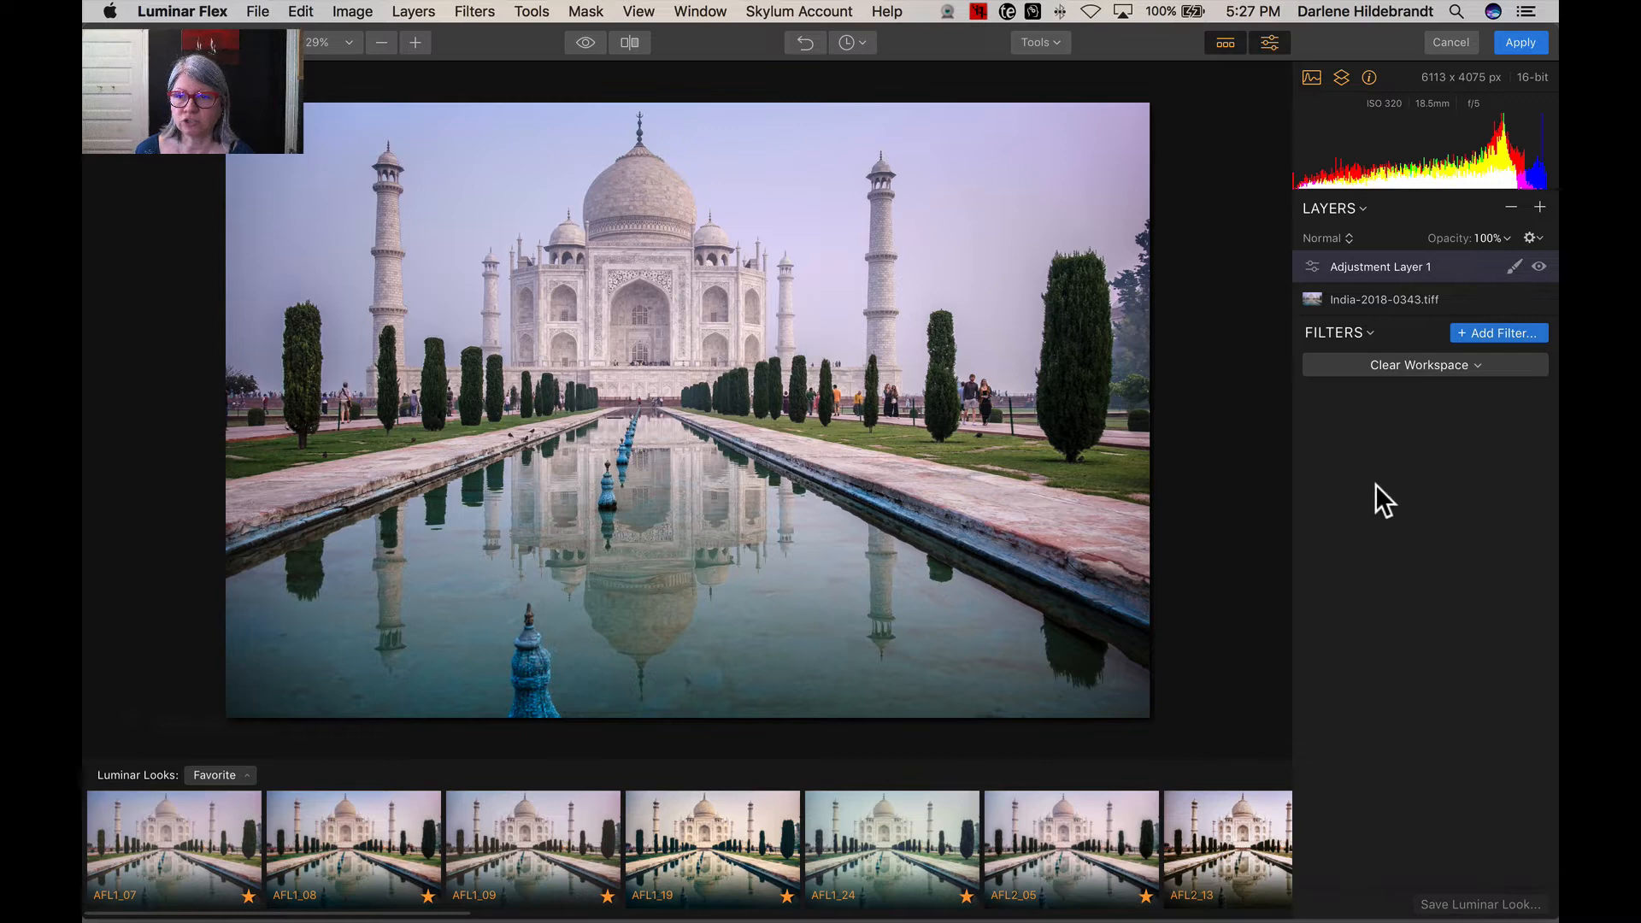
Find the Texture Overlay filter in the catalog, add it twice to the adjustment layer, and hide the Looks strip.
left_click(1489, 333)
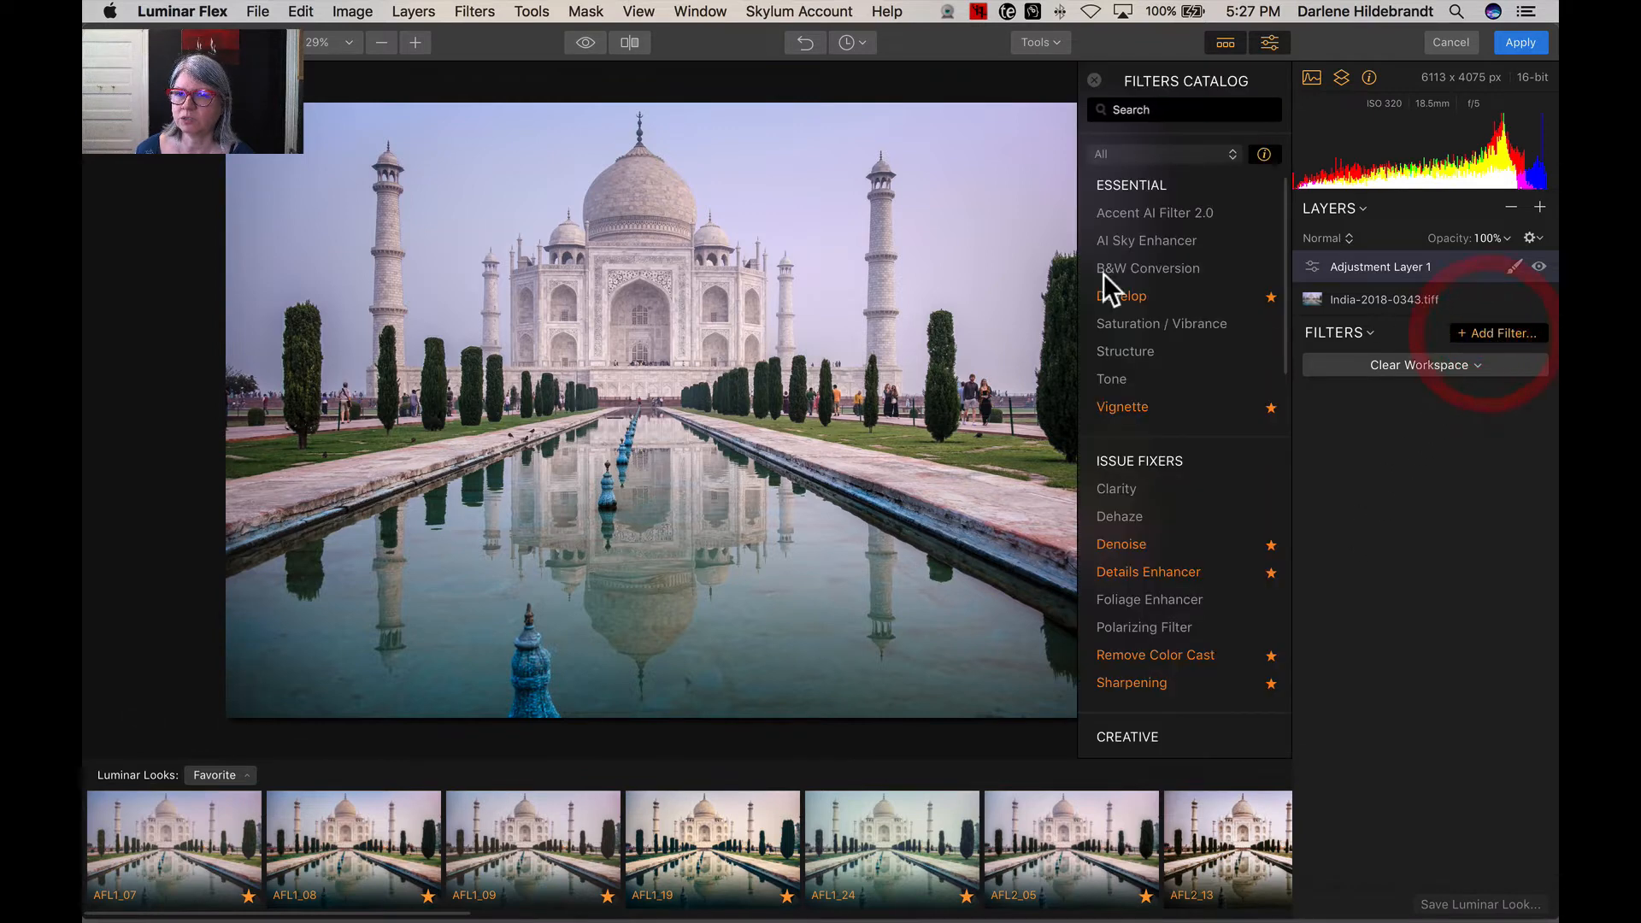
left_click(1150, 112)
type("tex")
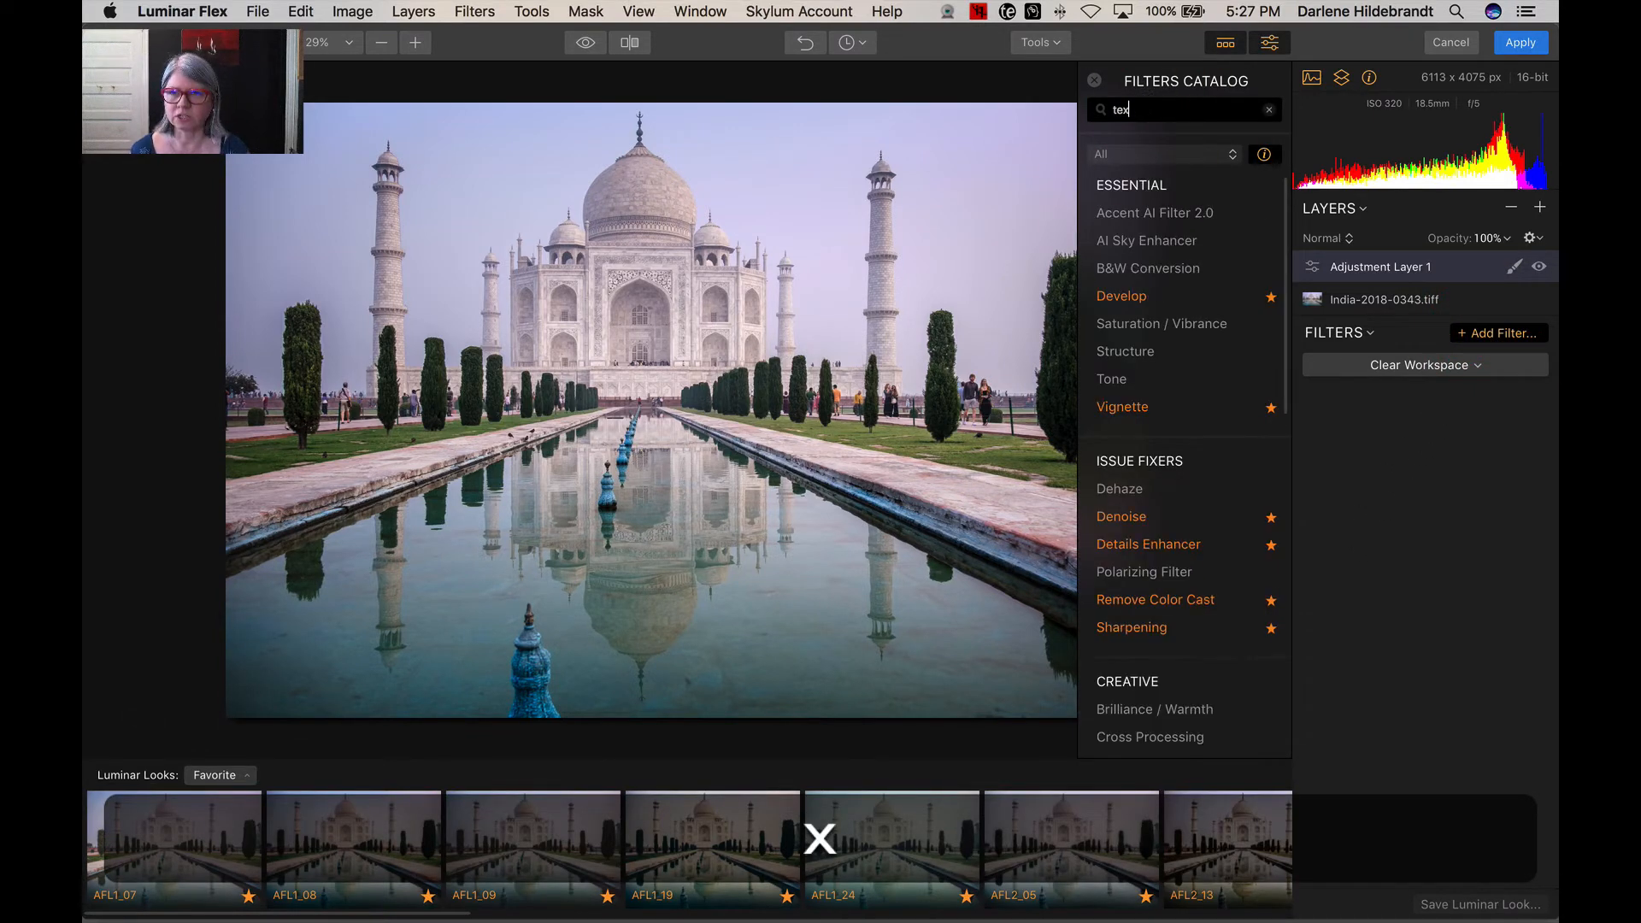
left_click(1123, 214)
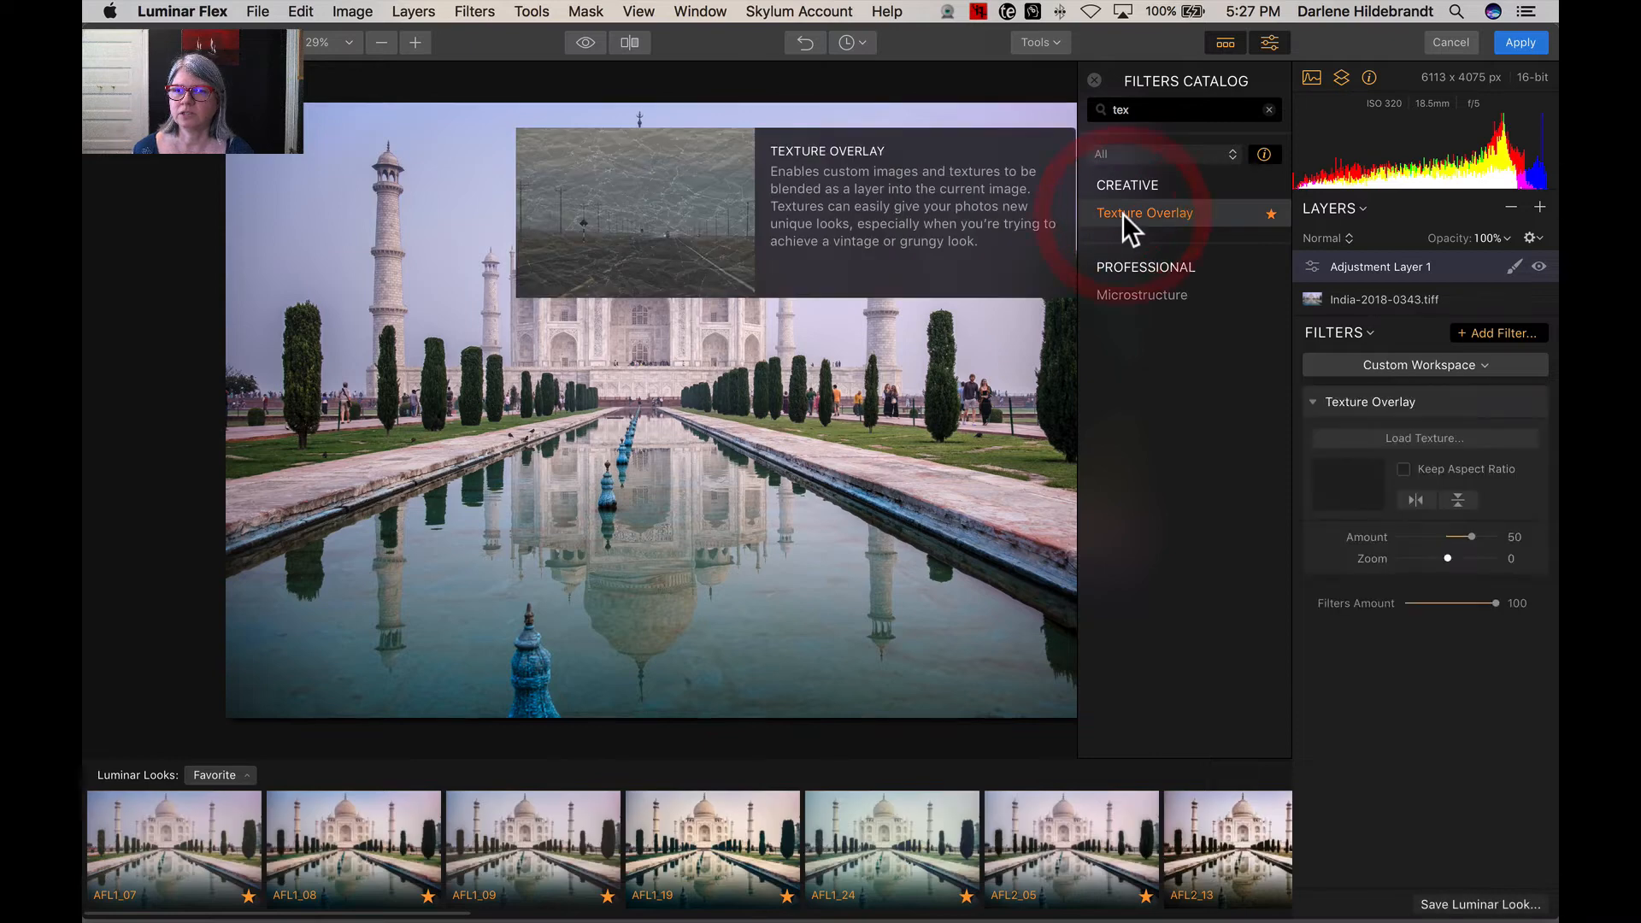
left_click(1140, 213)
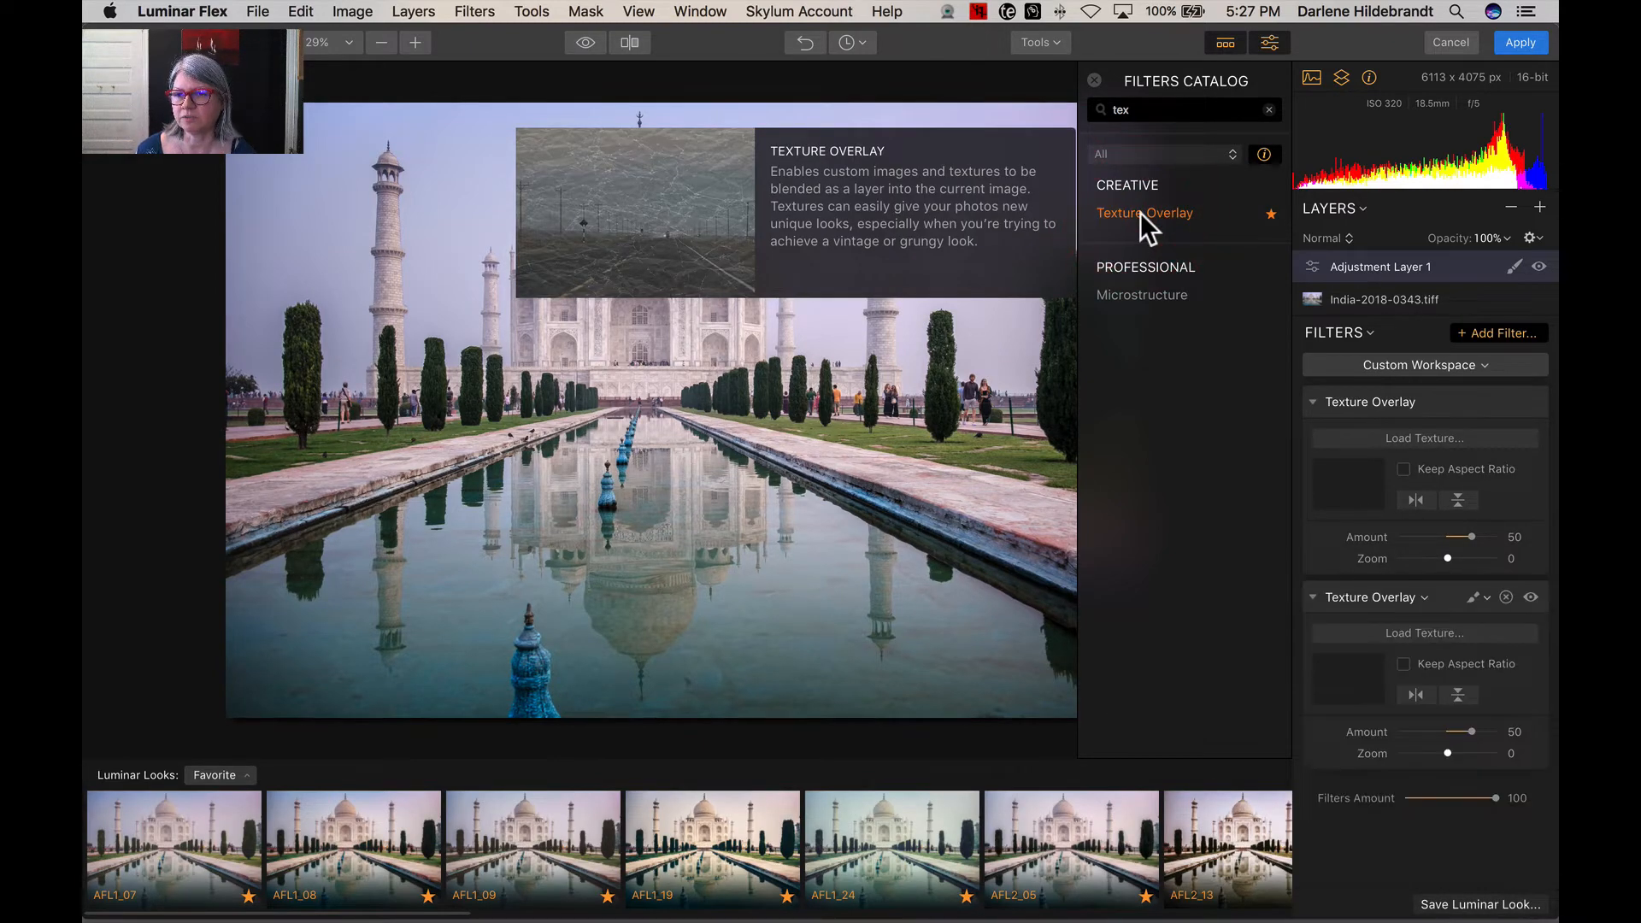
left_click(1093, 81)
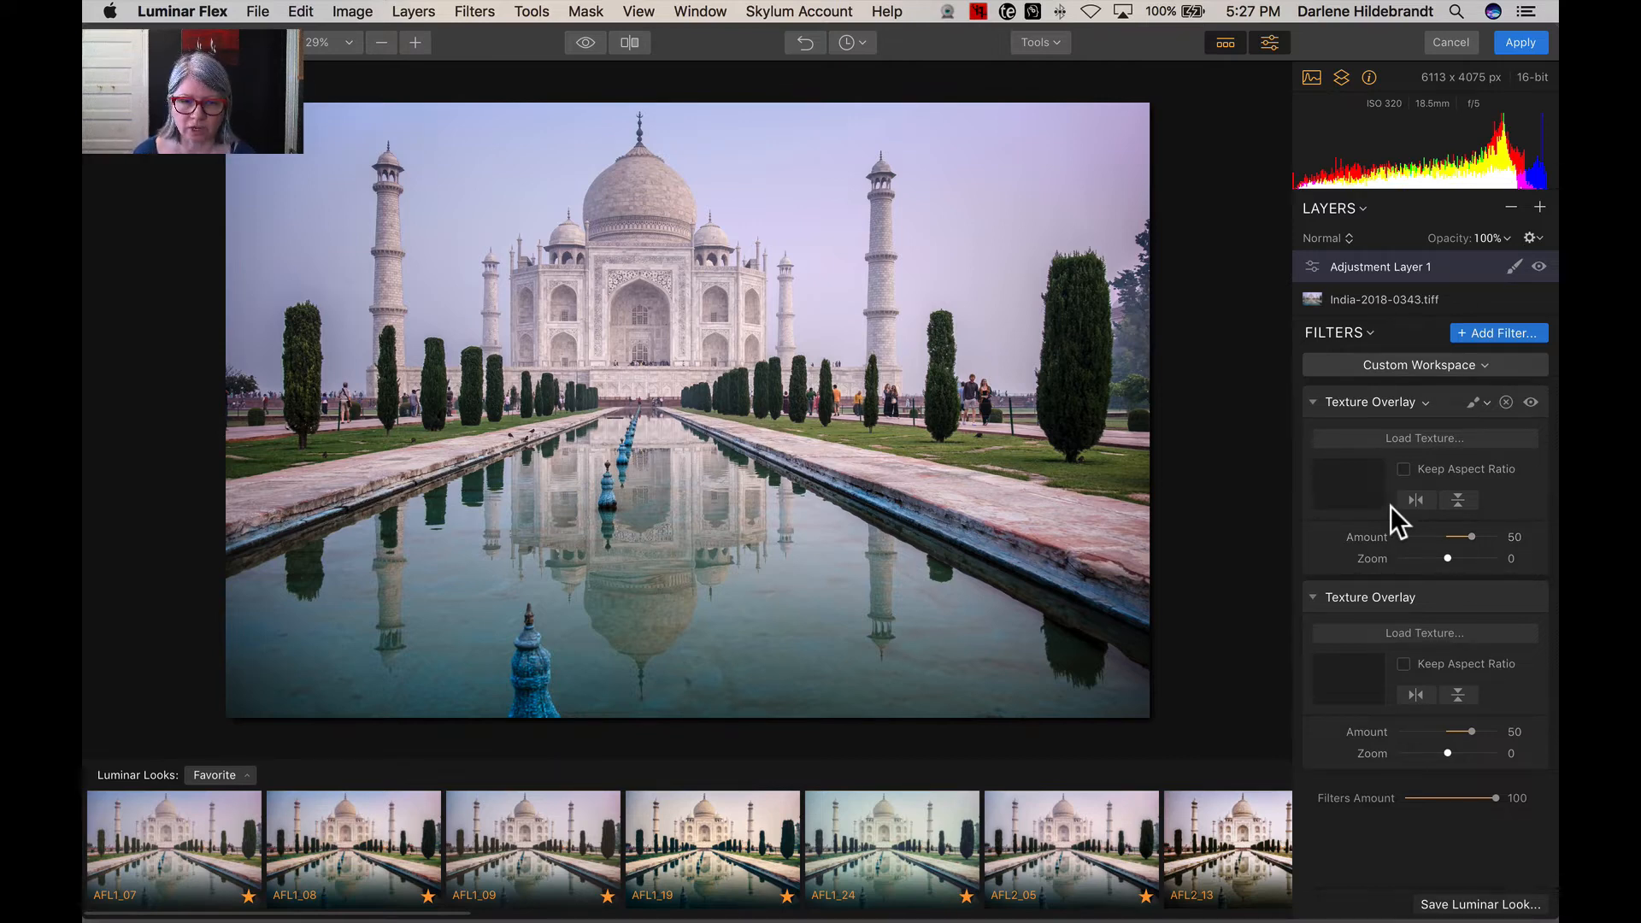
left_click(1223, 42)
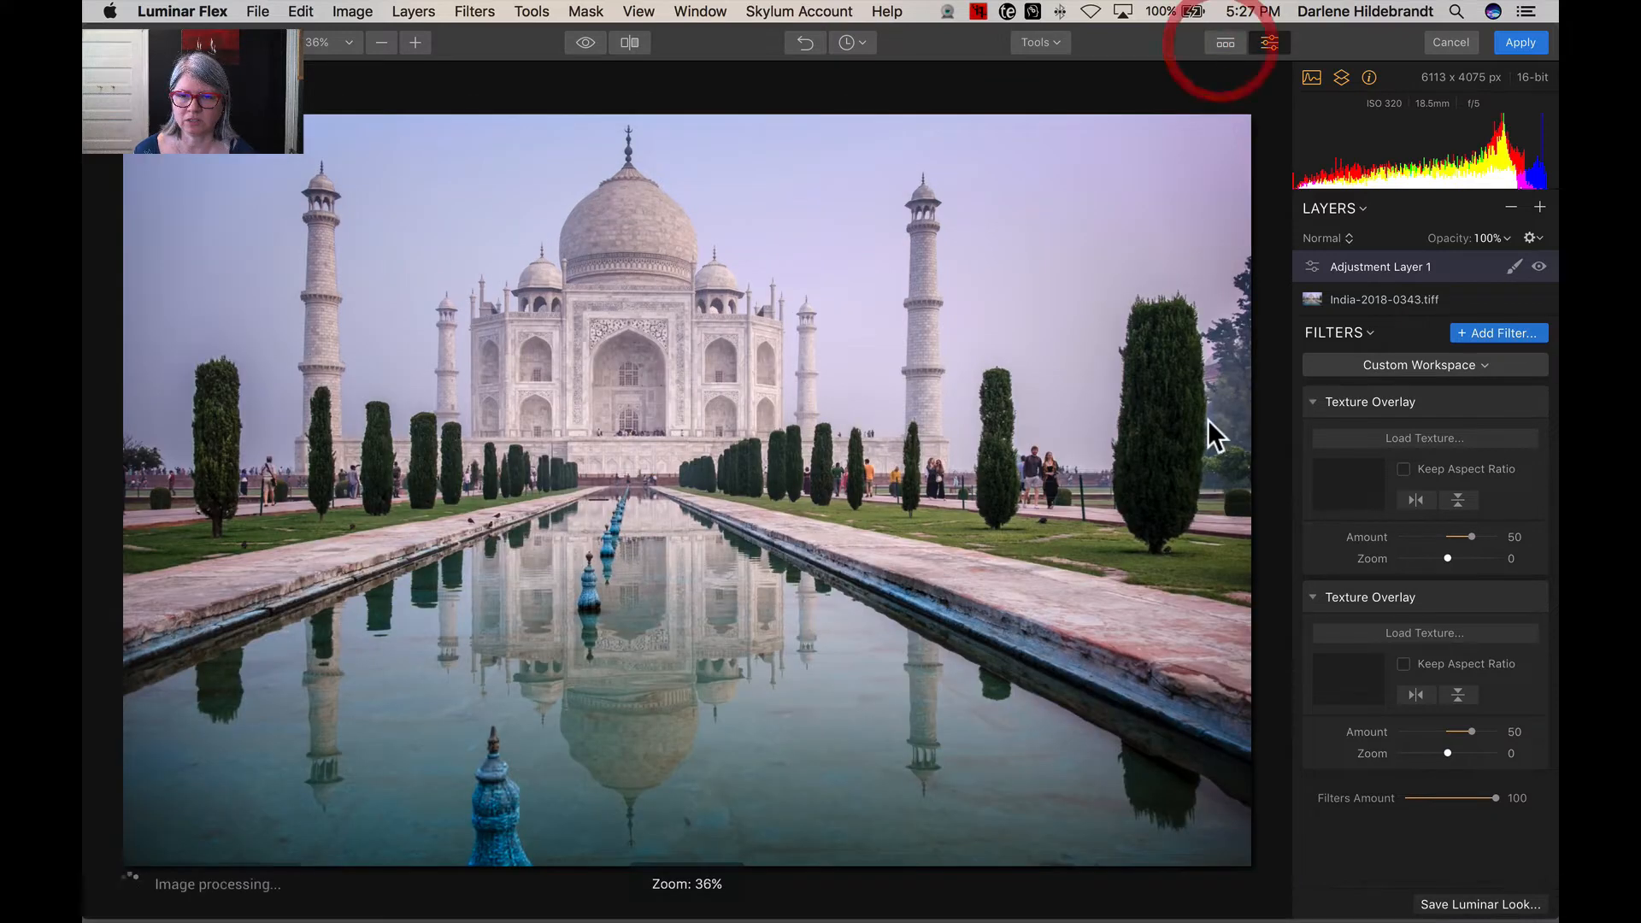
Browse texture files for the first Texture Overlay, previewing them full size from Autumn (cool) through Golden Rod (cool).
left_click(1417, 440)
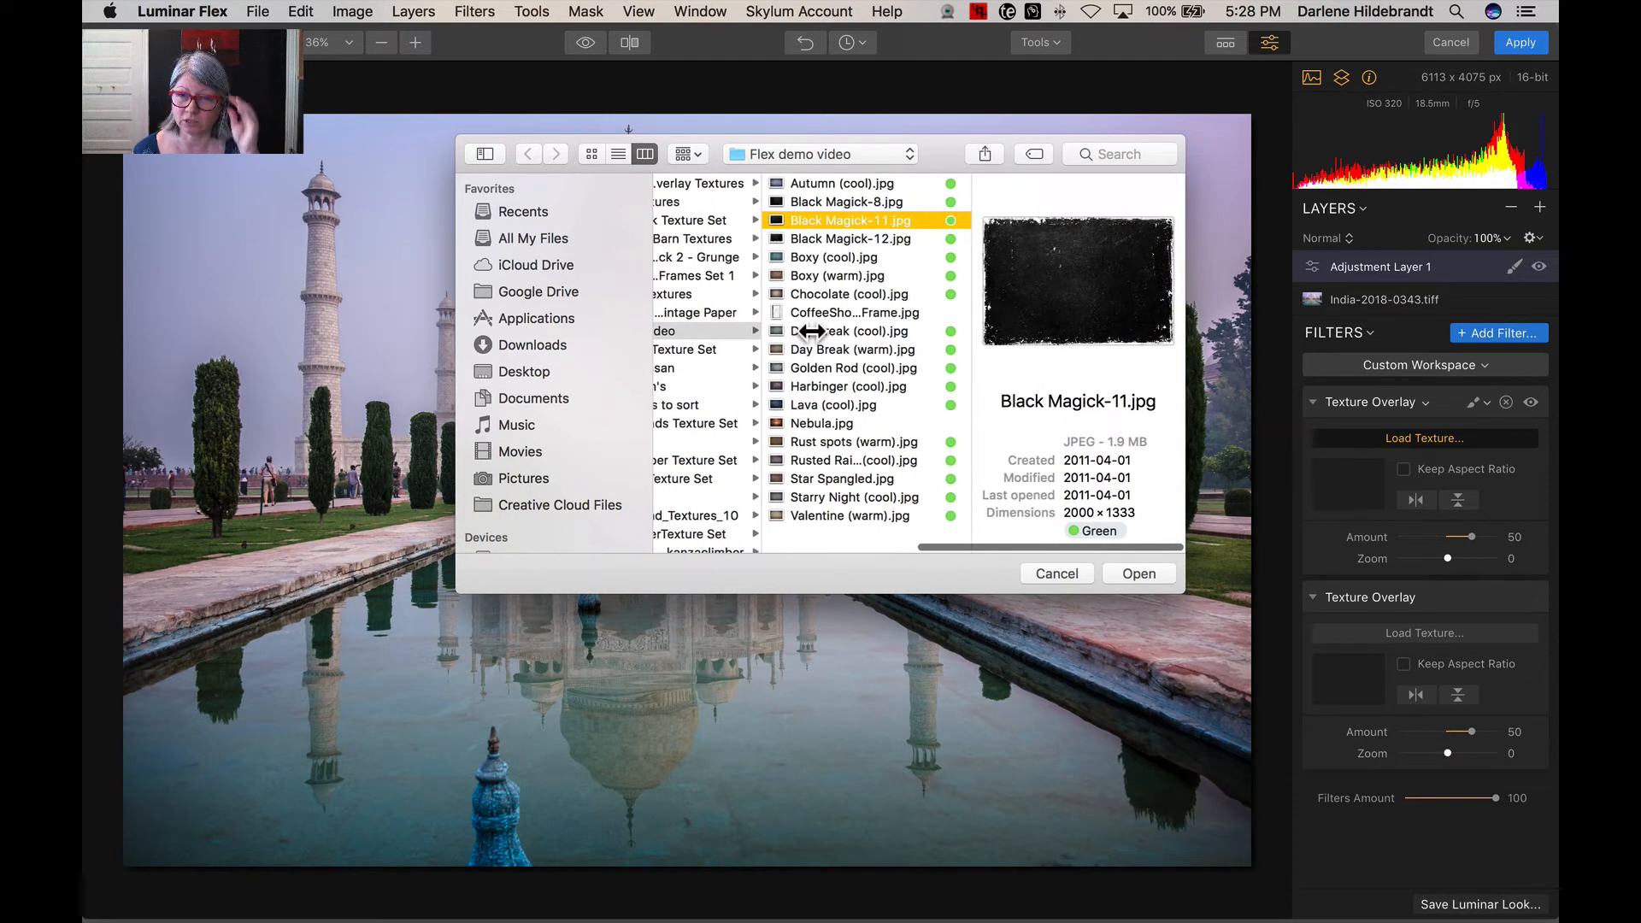
left_click(816, 182)
key("space")
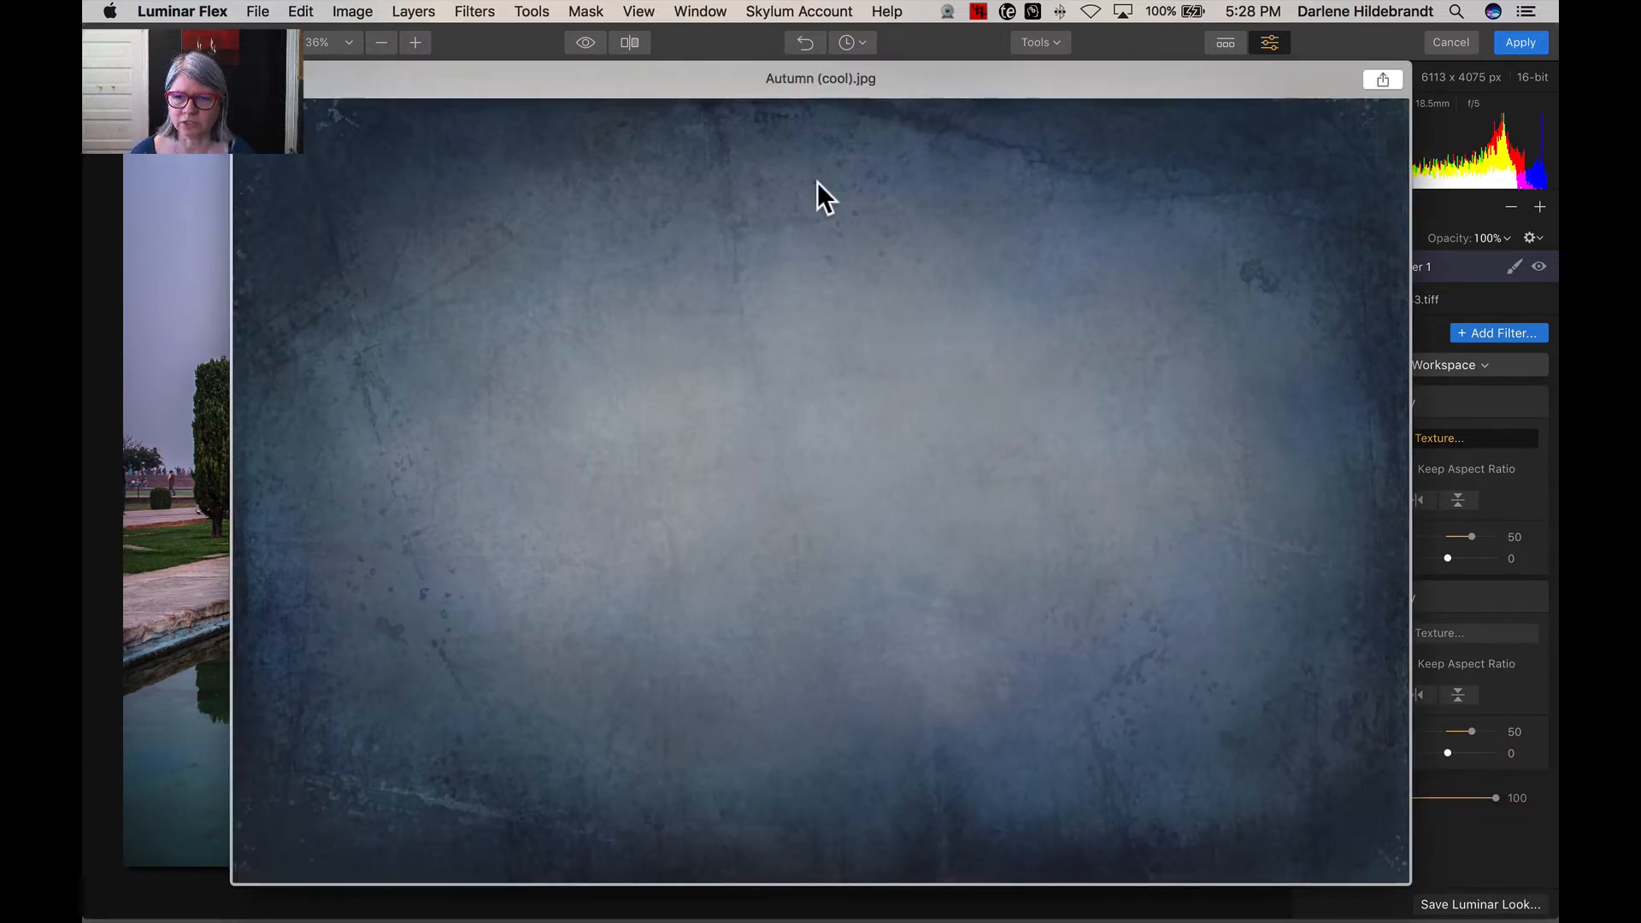
key("Down")
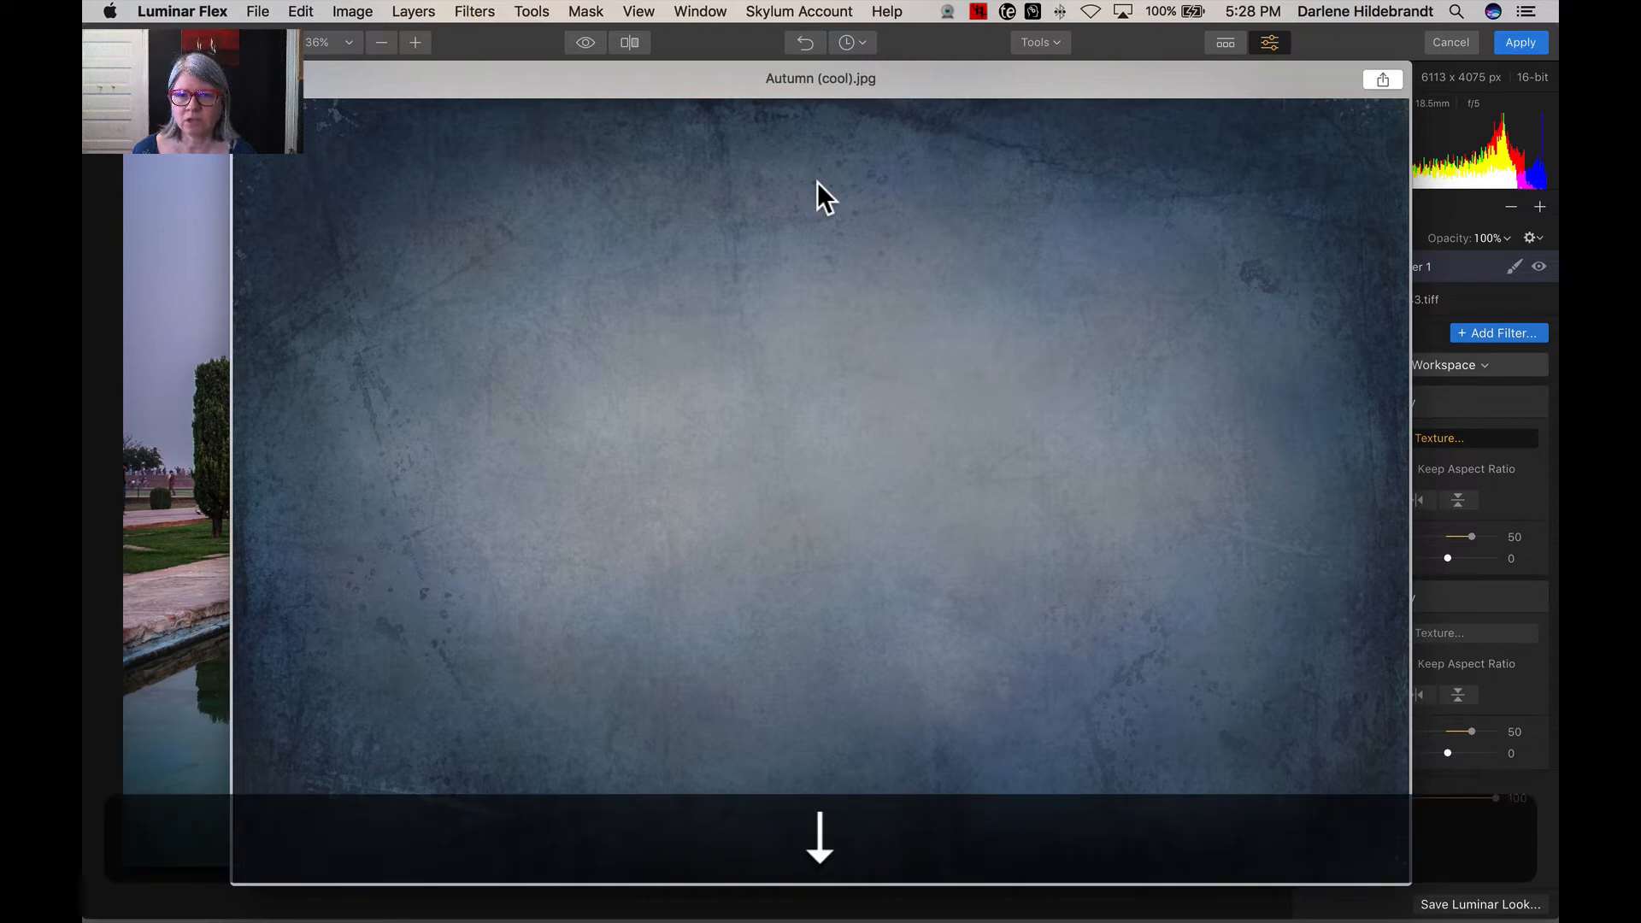
key("Down")
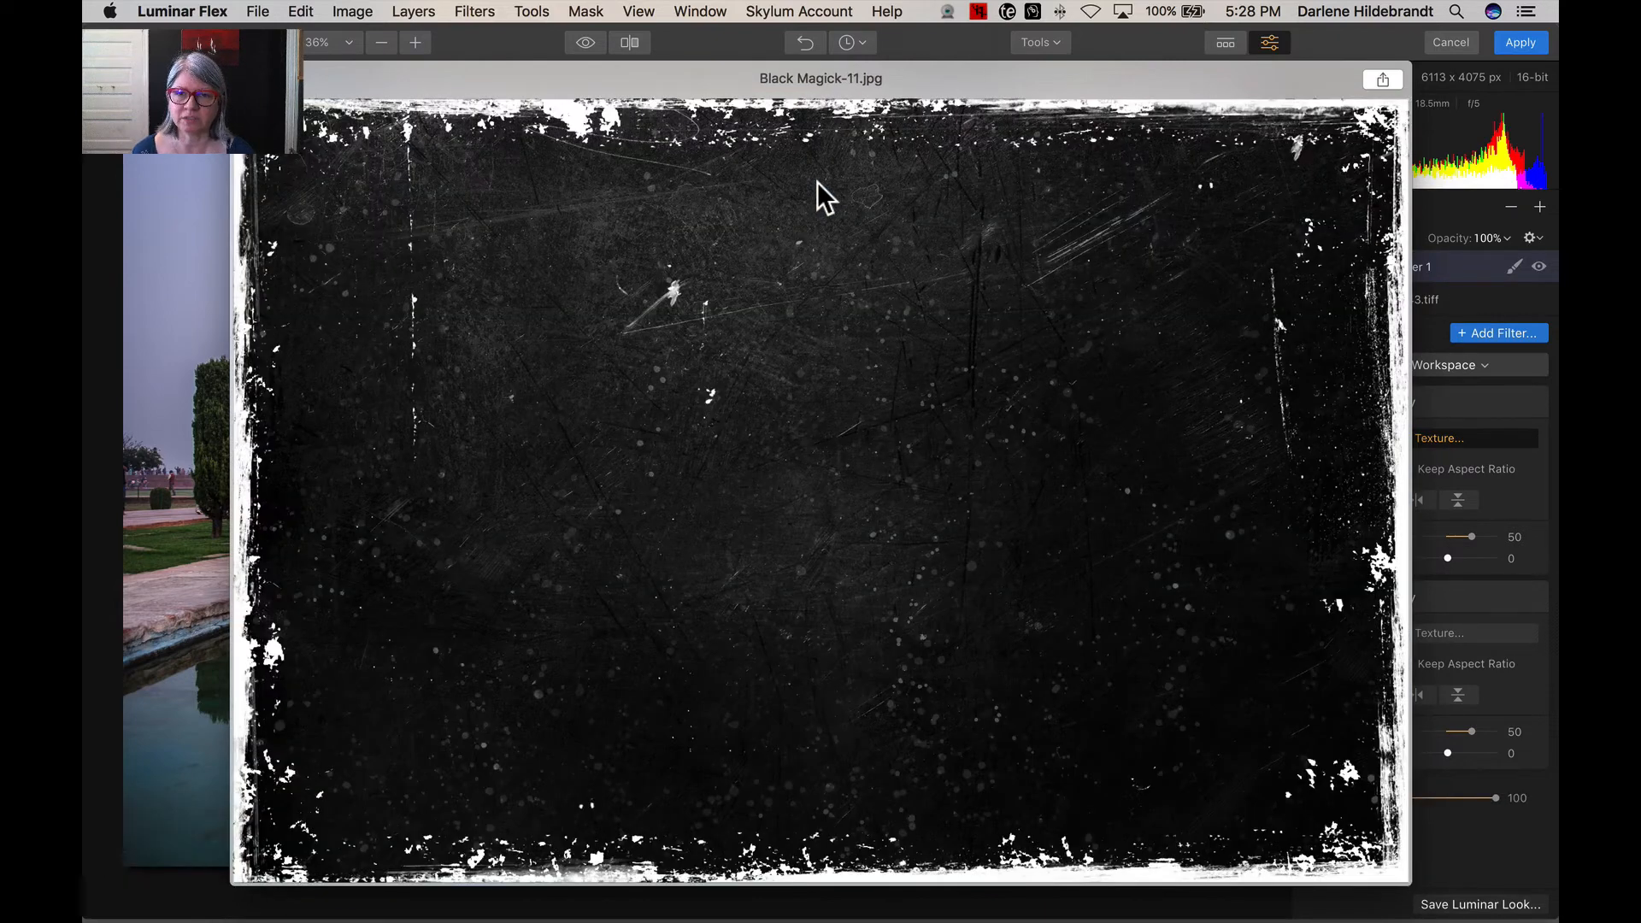
key("Down")
key("Down")
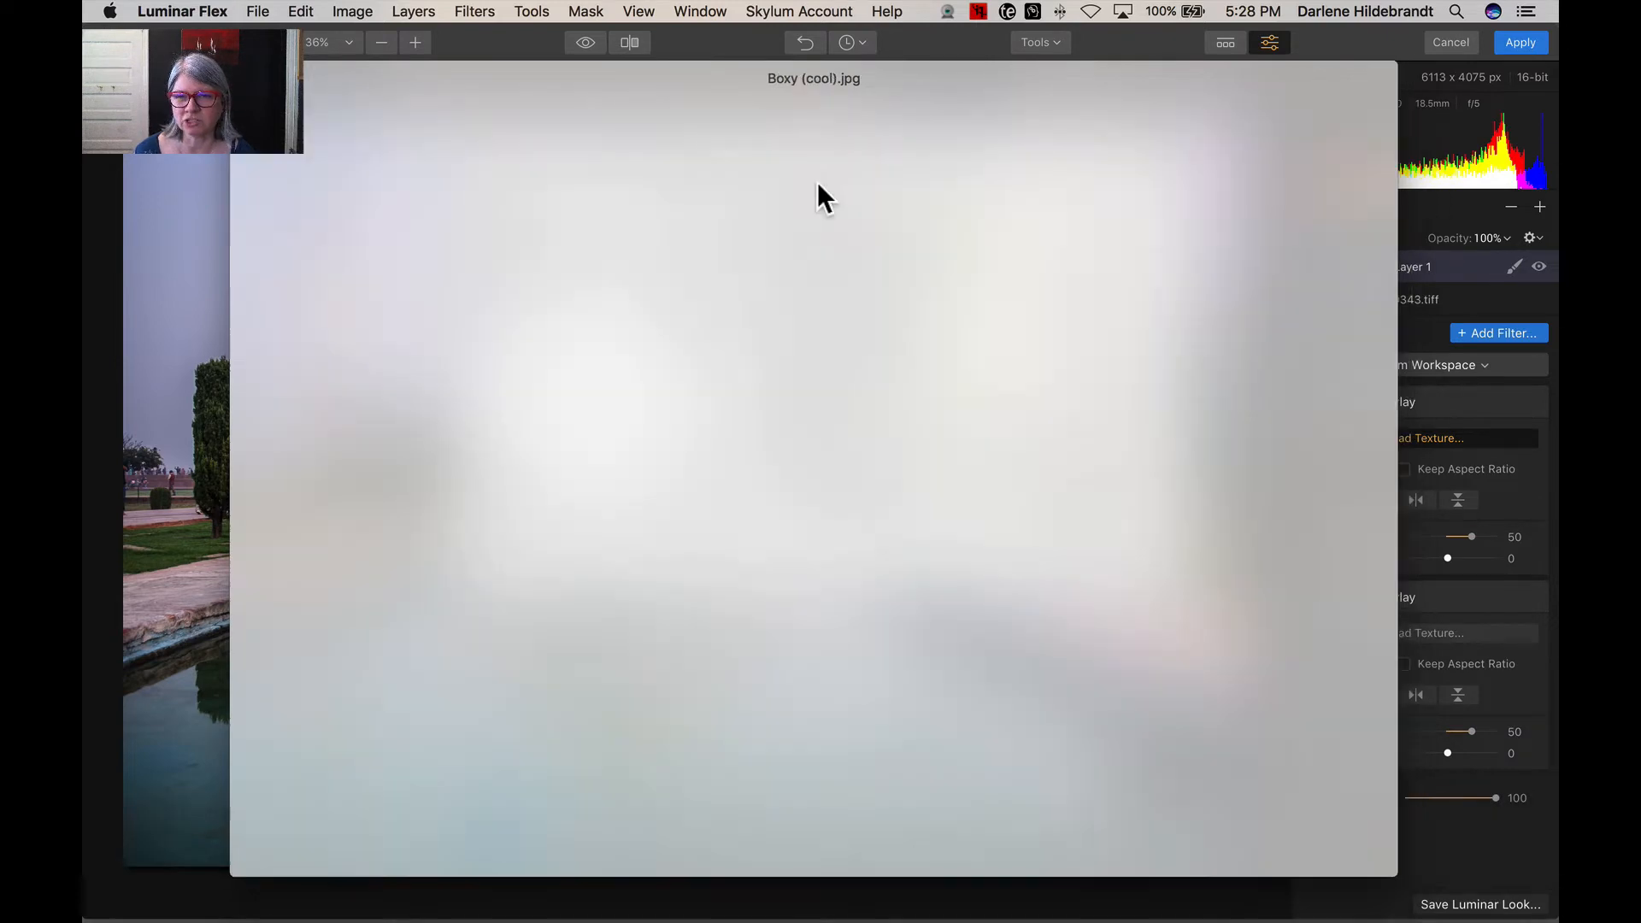
key("Down")
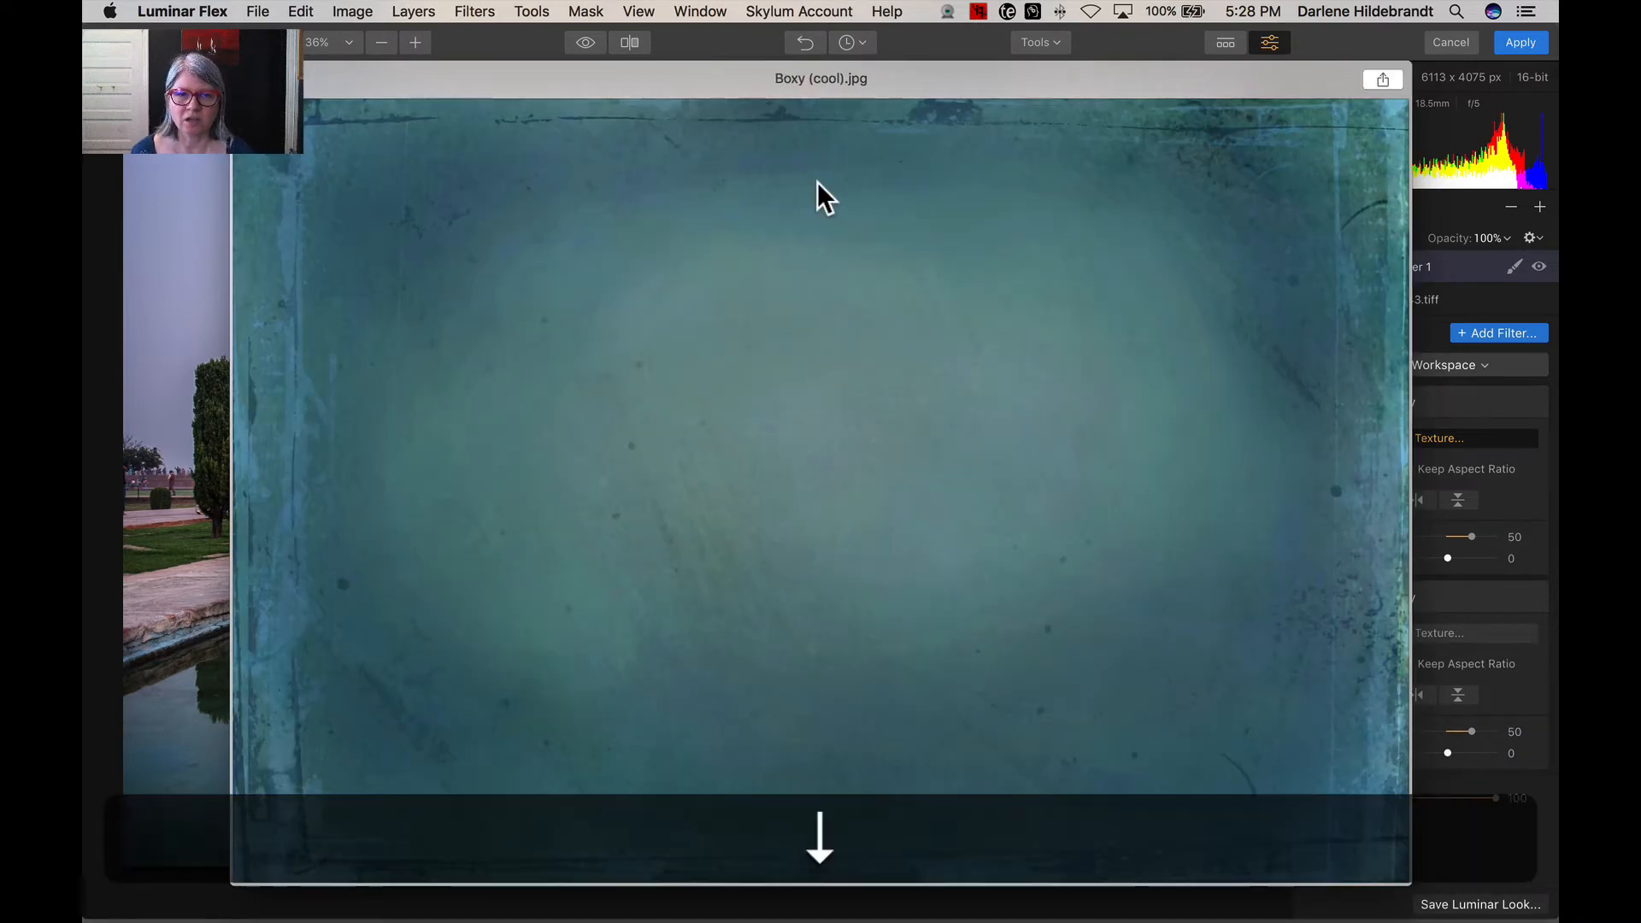
key("Down")
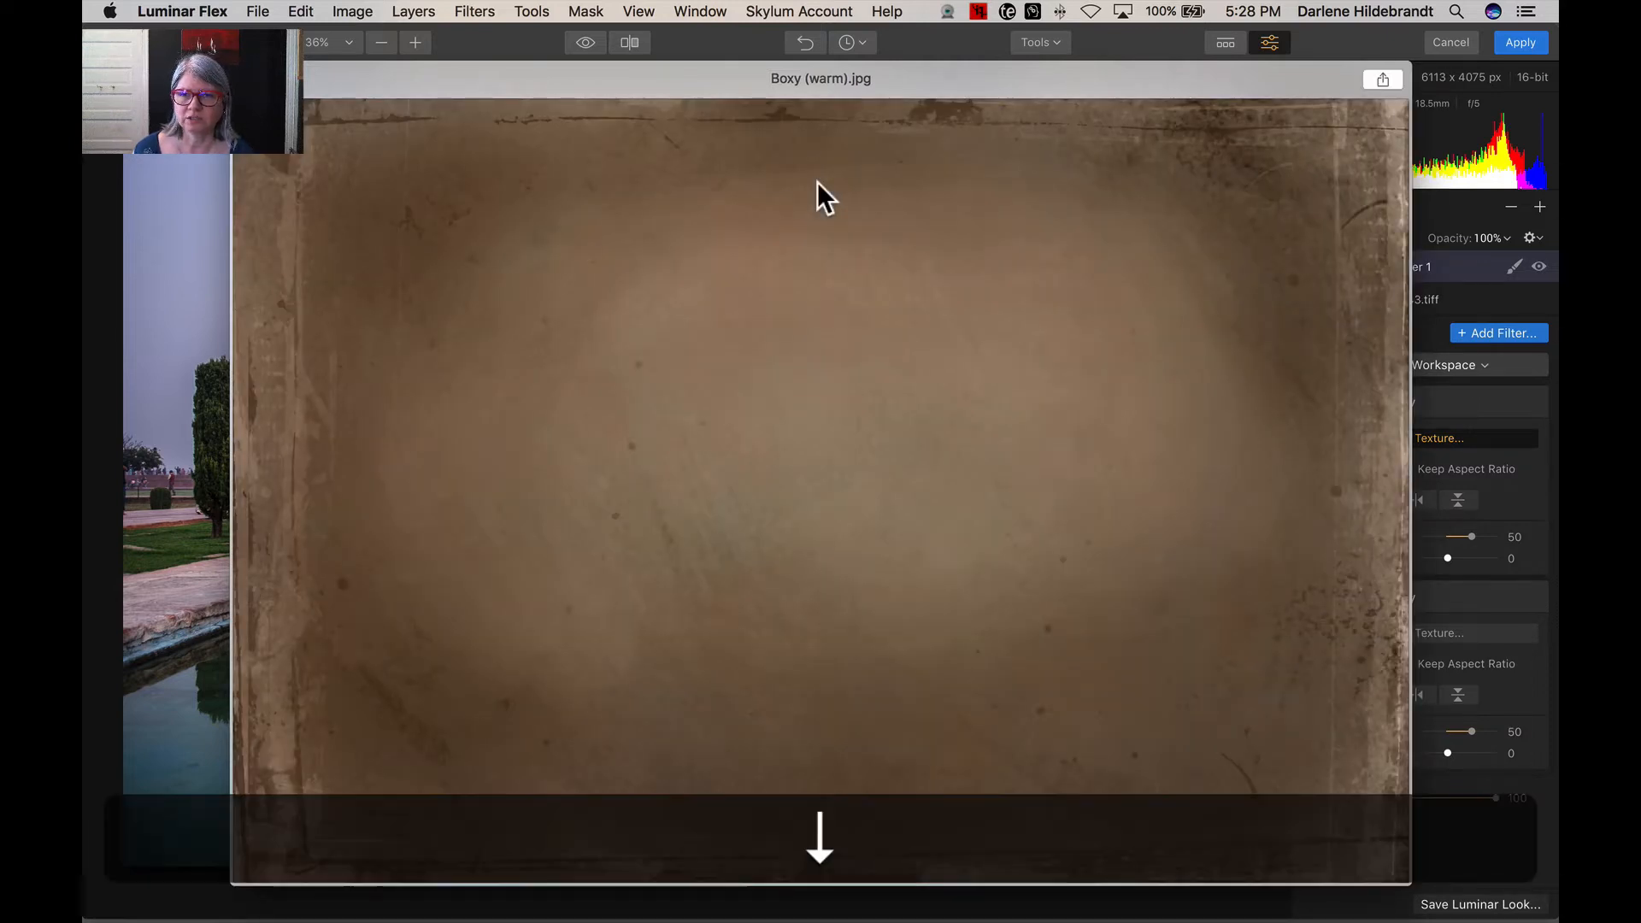
key("Down")
key("Down")
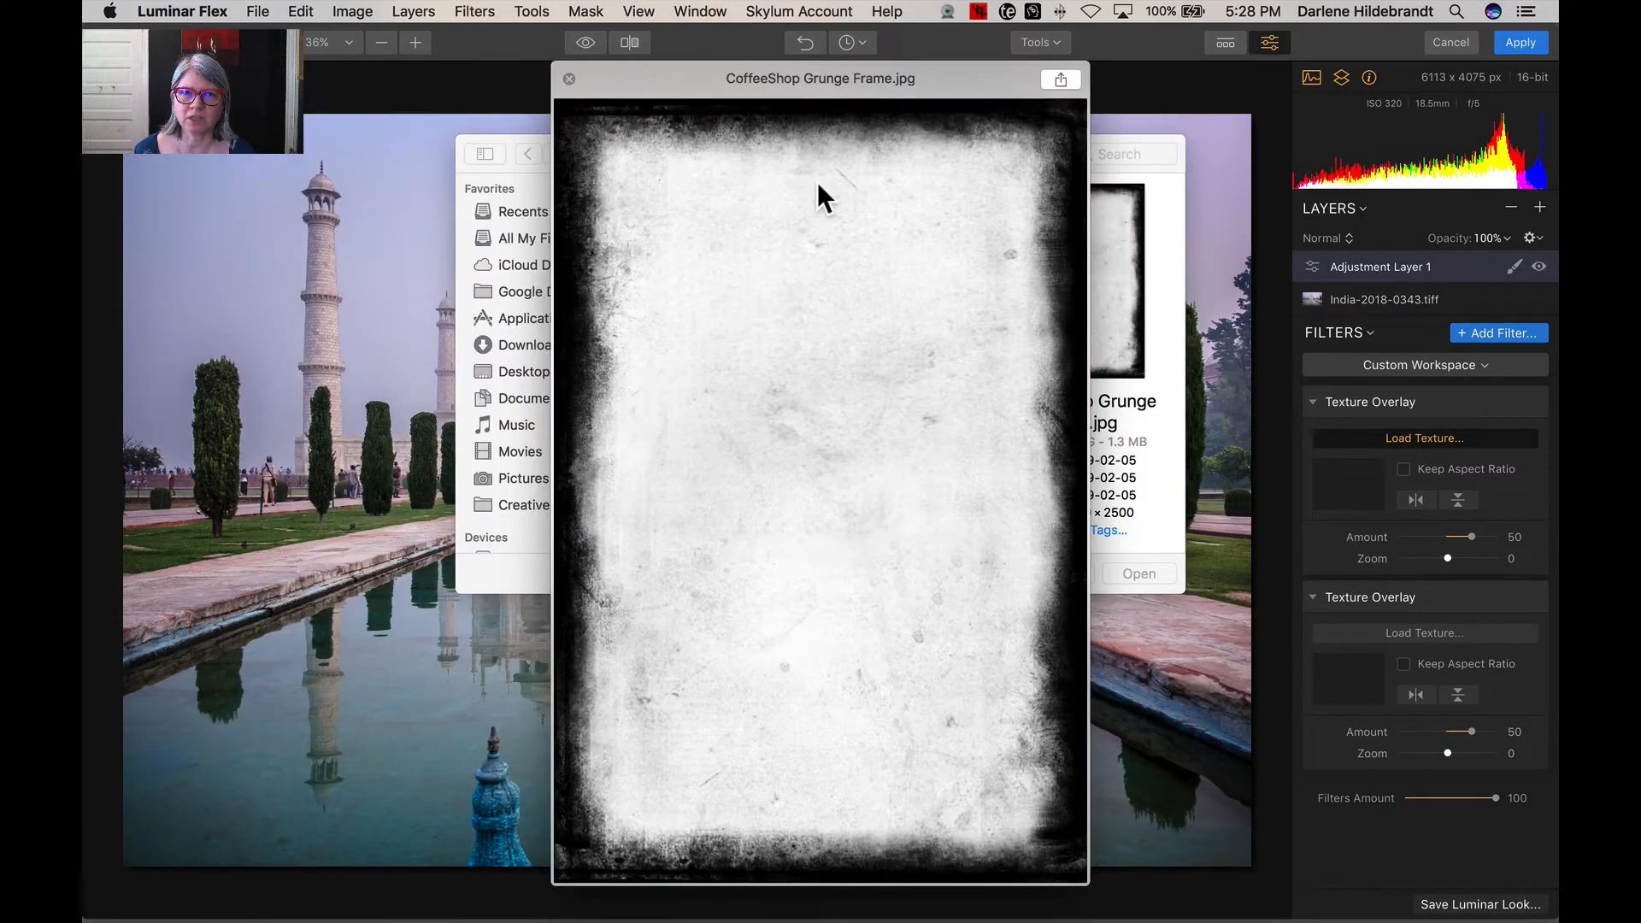
key("Down")
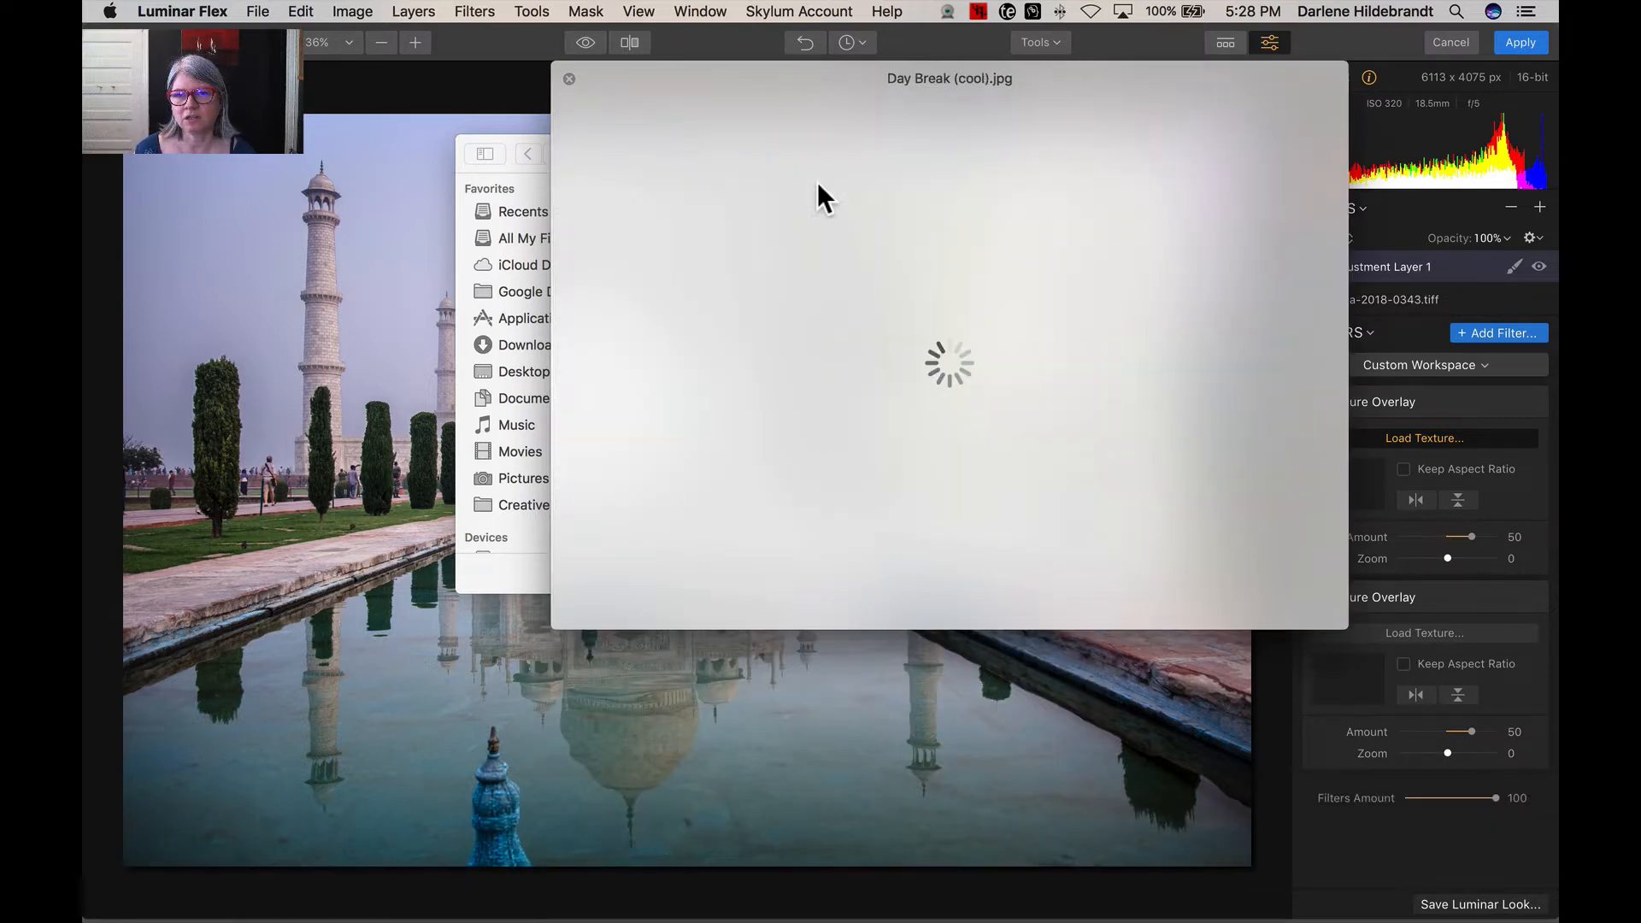
key("Down")
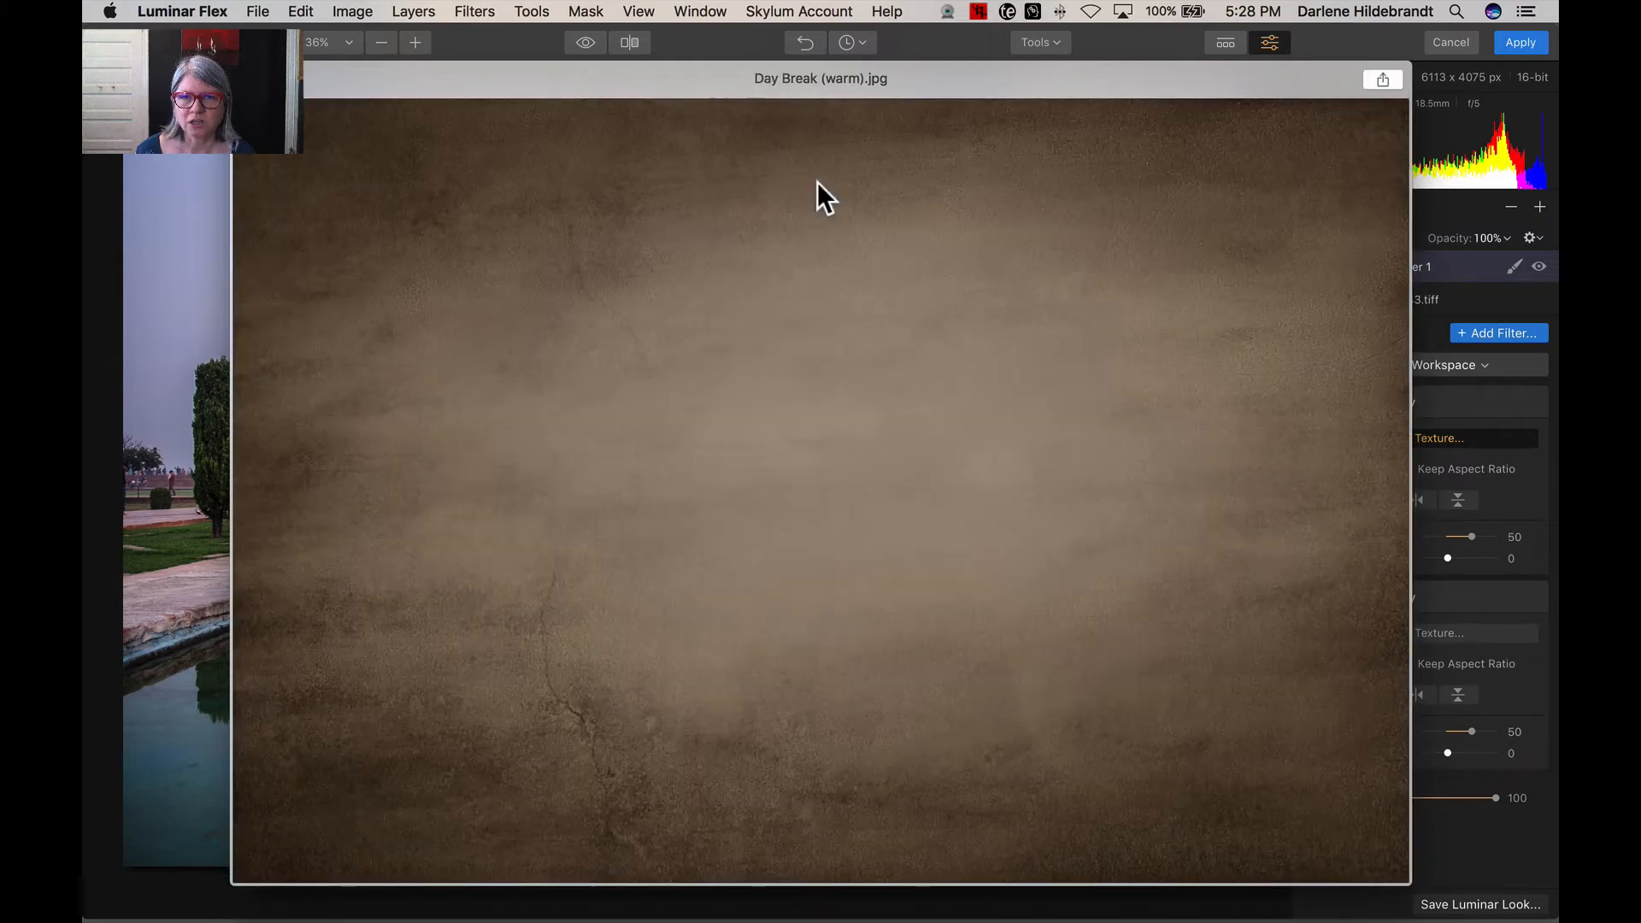
key("Down")
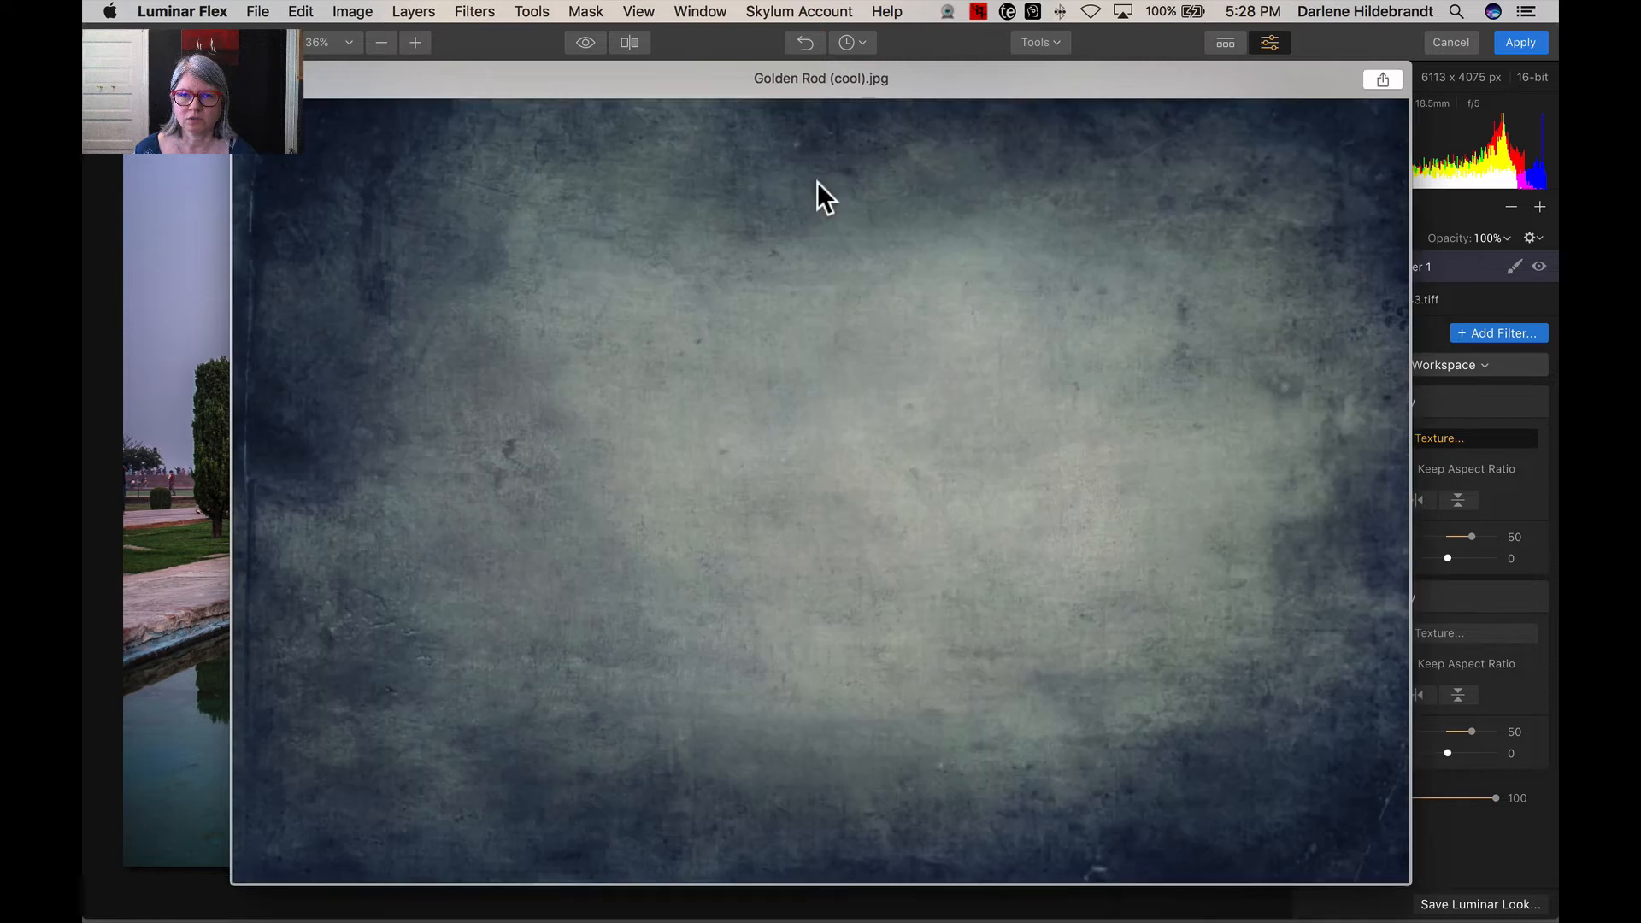
Go back to Day Break (cool).jpg and load it as the first Texture Overlay's texture.
key("Up")
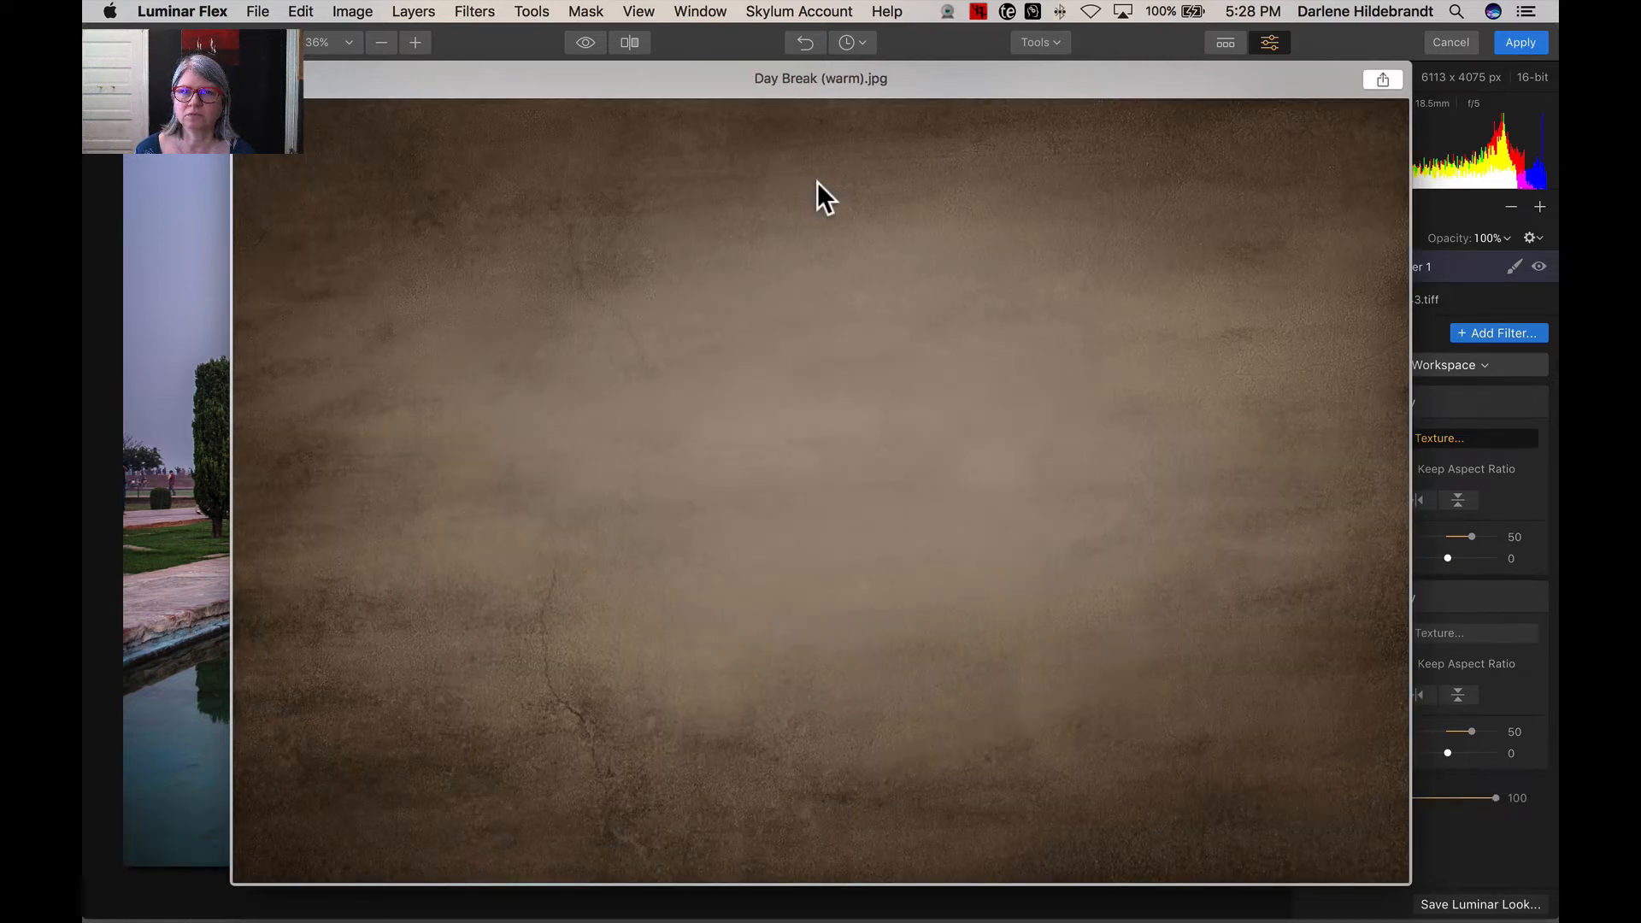
key("Up")
key("Return")
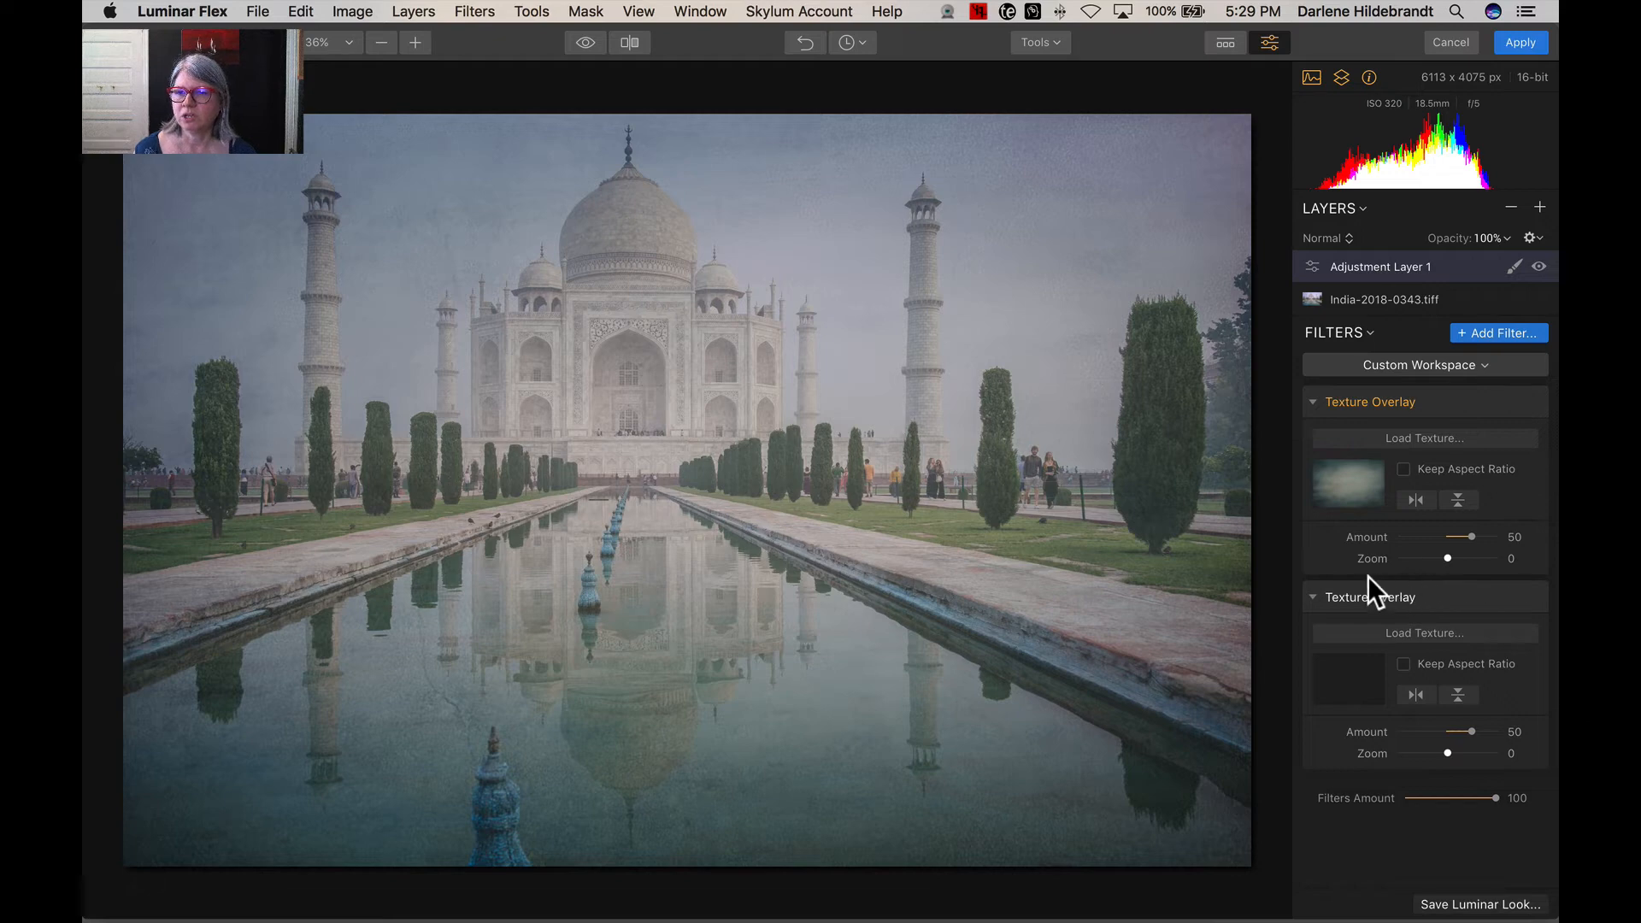
Preview the first Texture Overlay at Amount 100, and reset the Amount to its default of 50.
left_click_drag(1470, 534, 1515, 532)
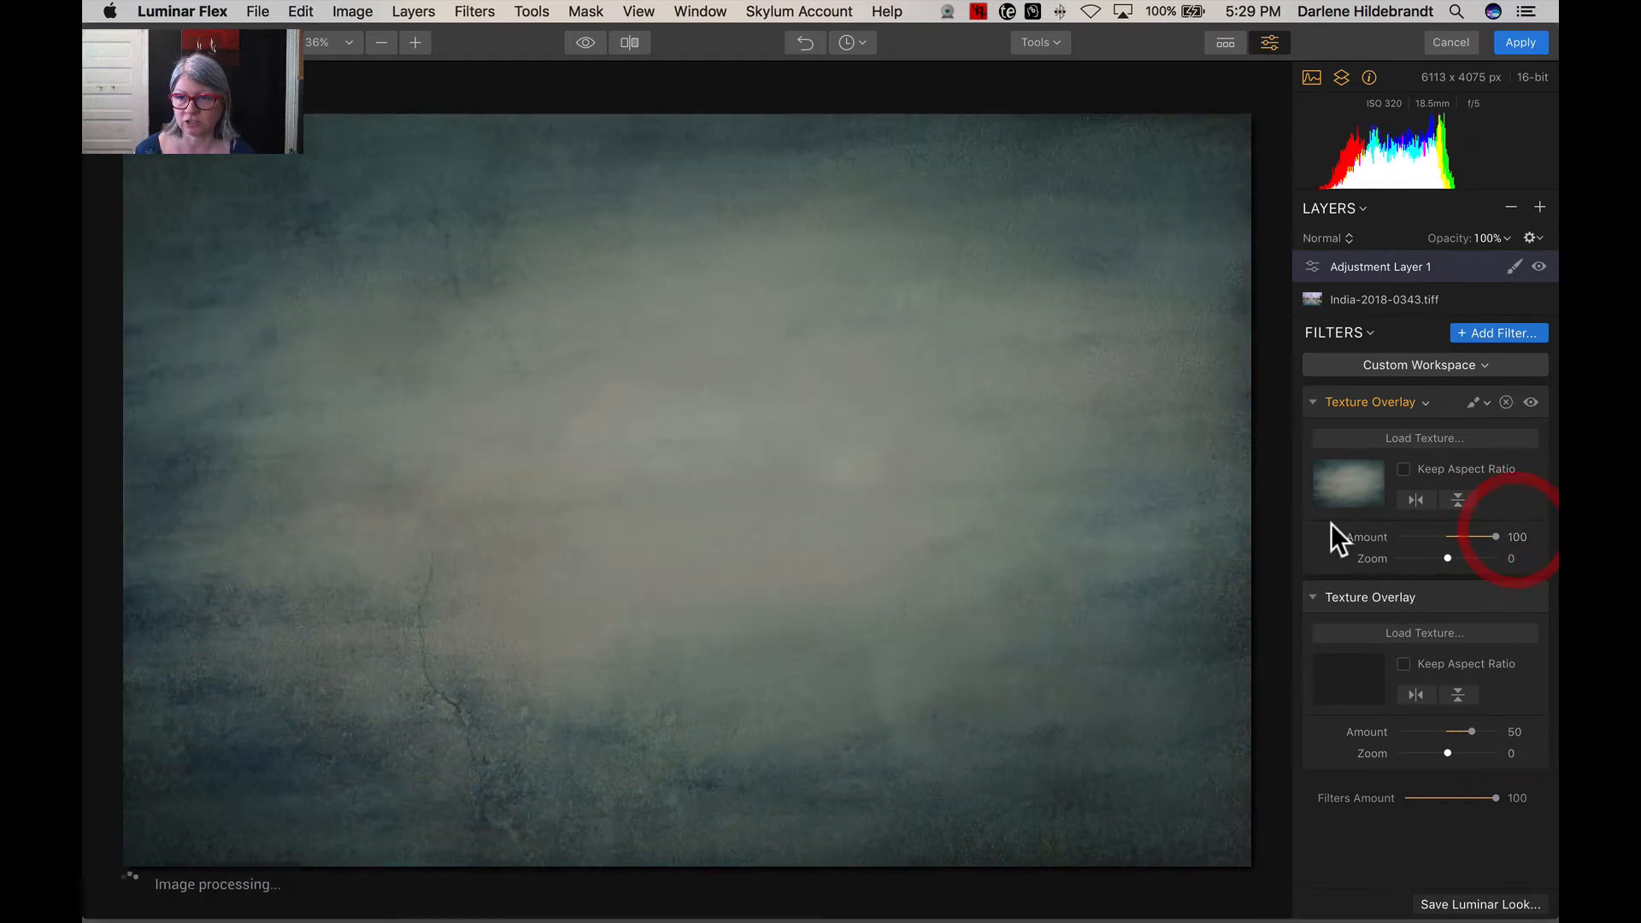
double_click(1360, 532)
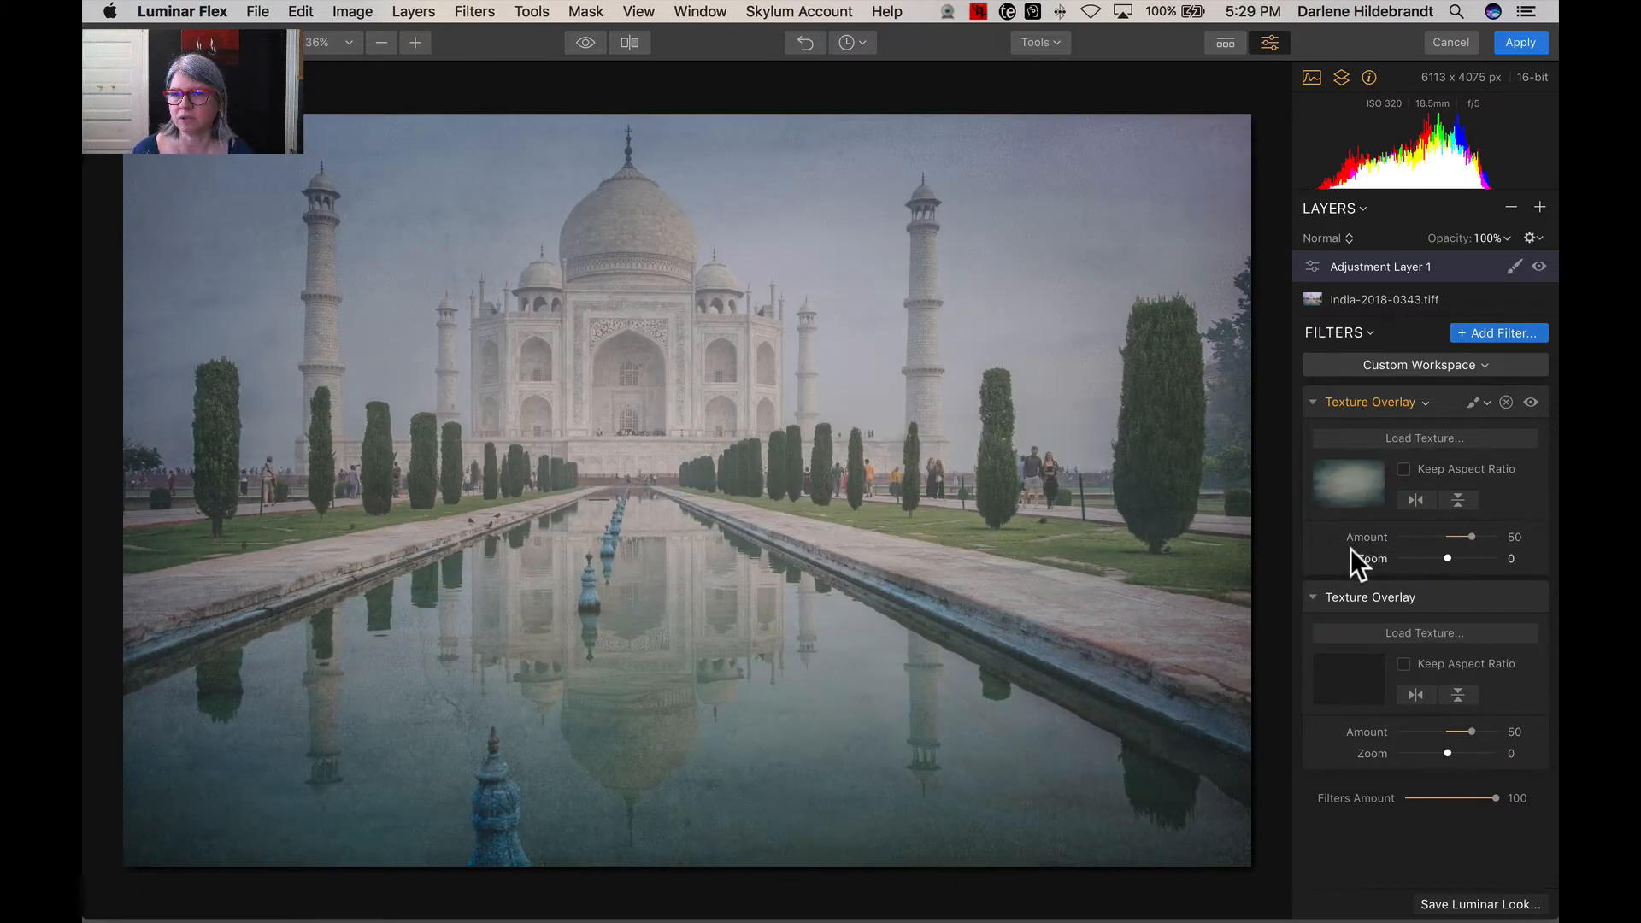
Set the first Texture Overlay's blend mode to Darken, then try a lower Amount and reset it to its default.
left_click(1353, 399)
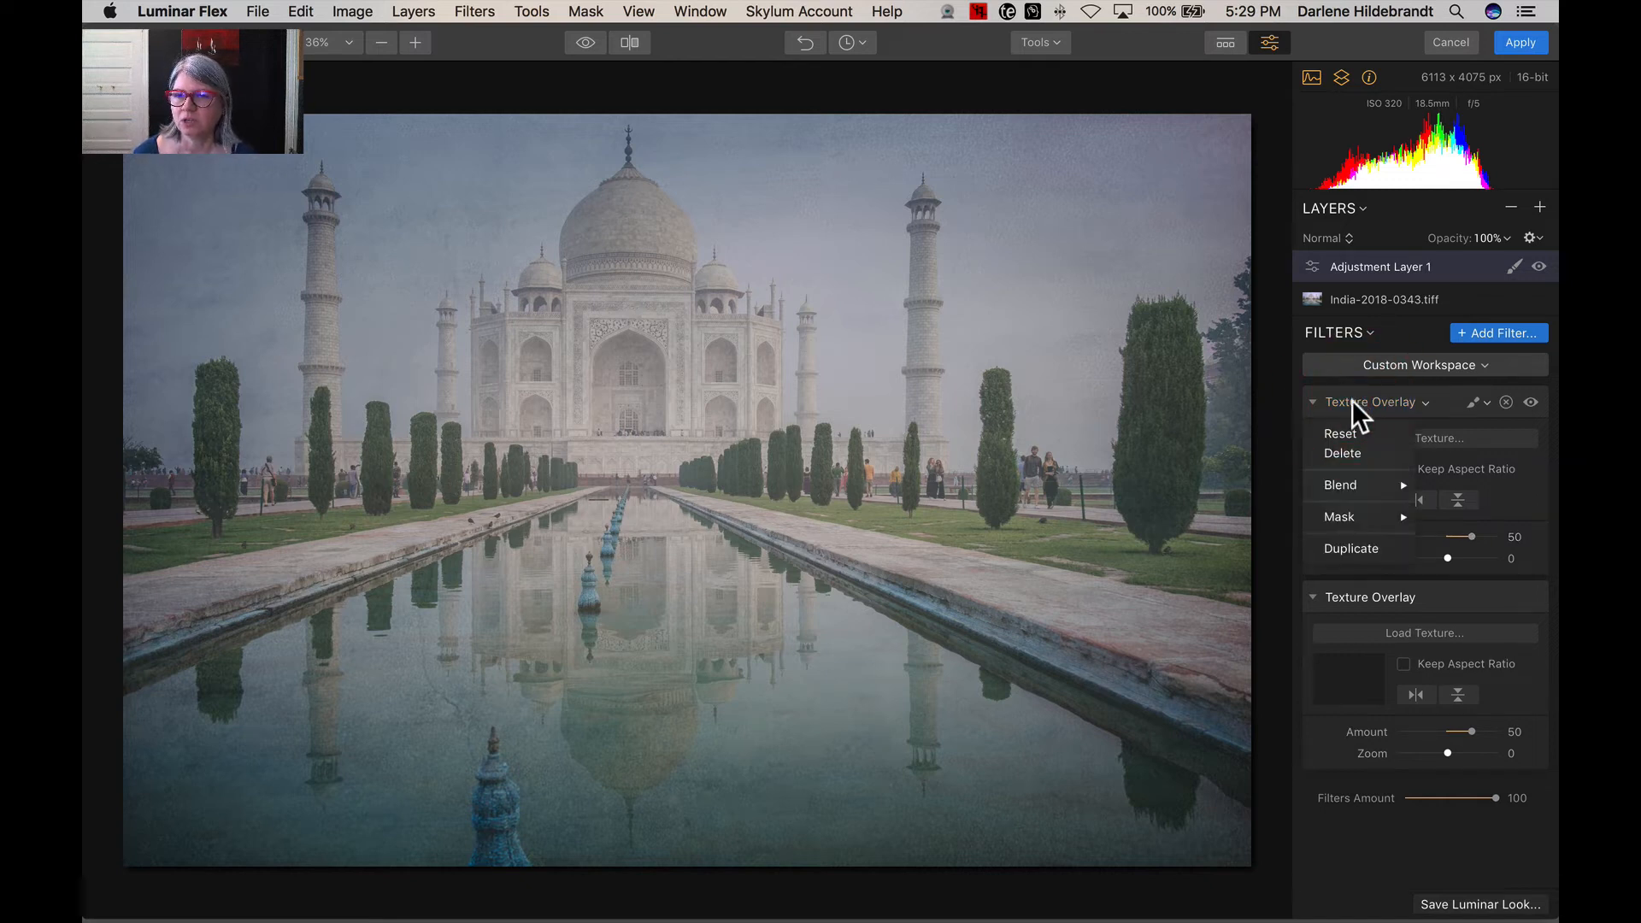
mouse_move(1342, 481)
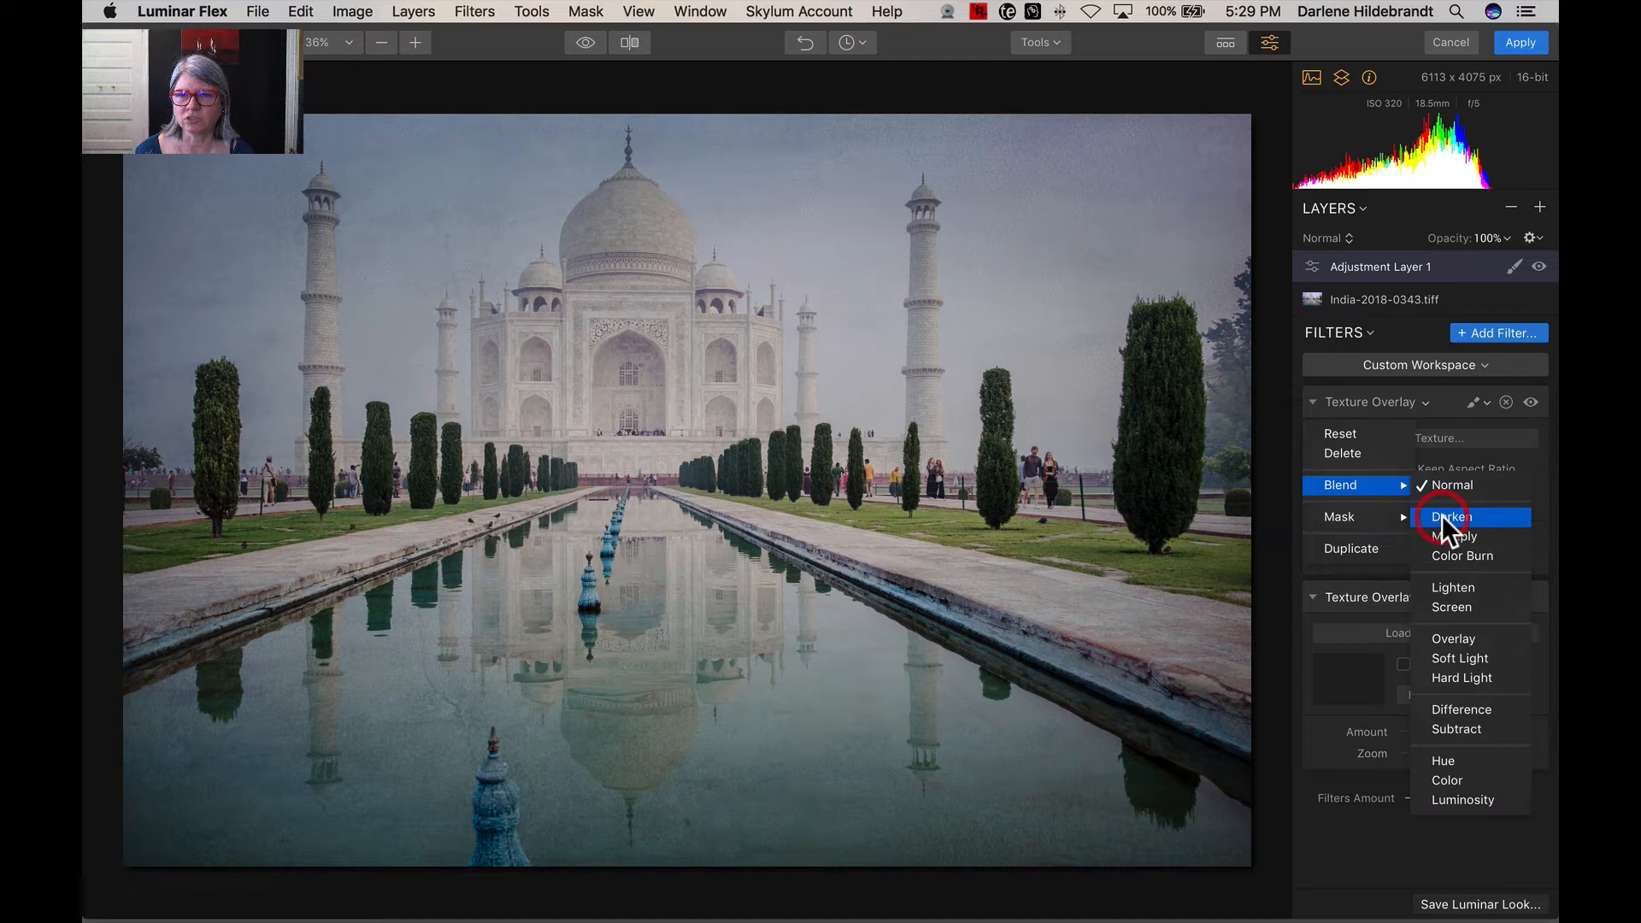
left_click(1443, 516)
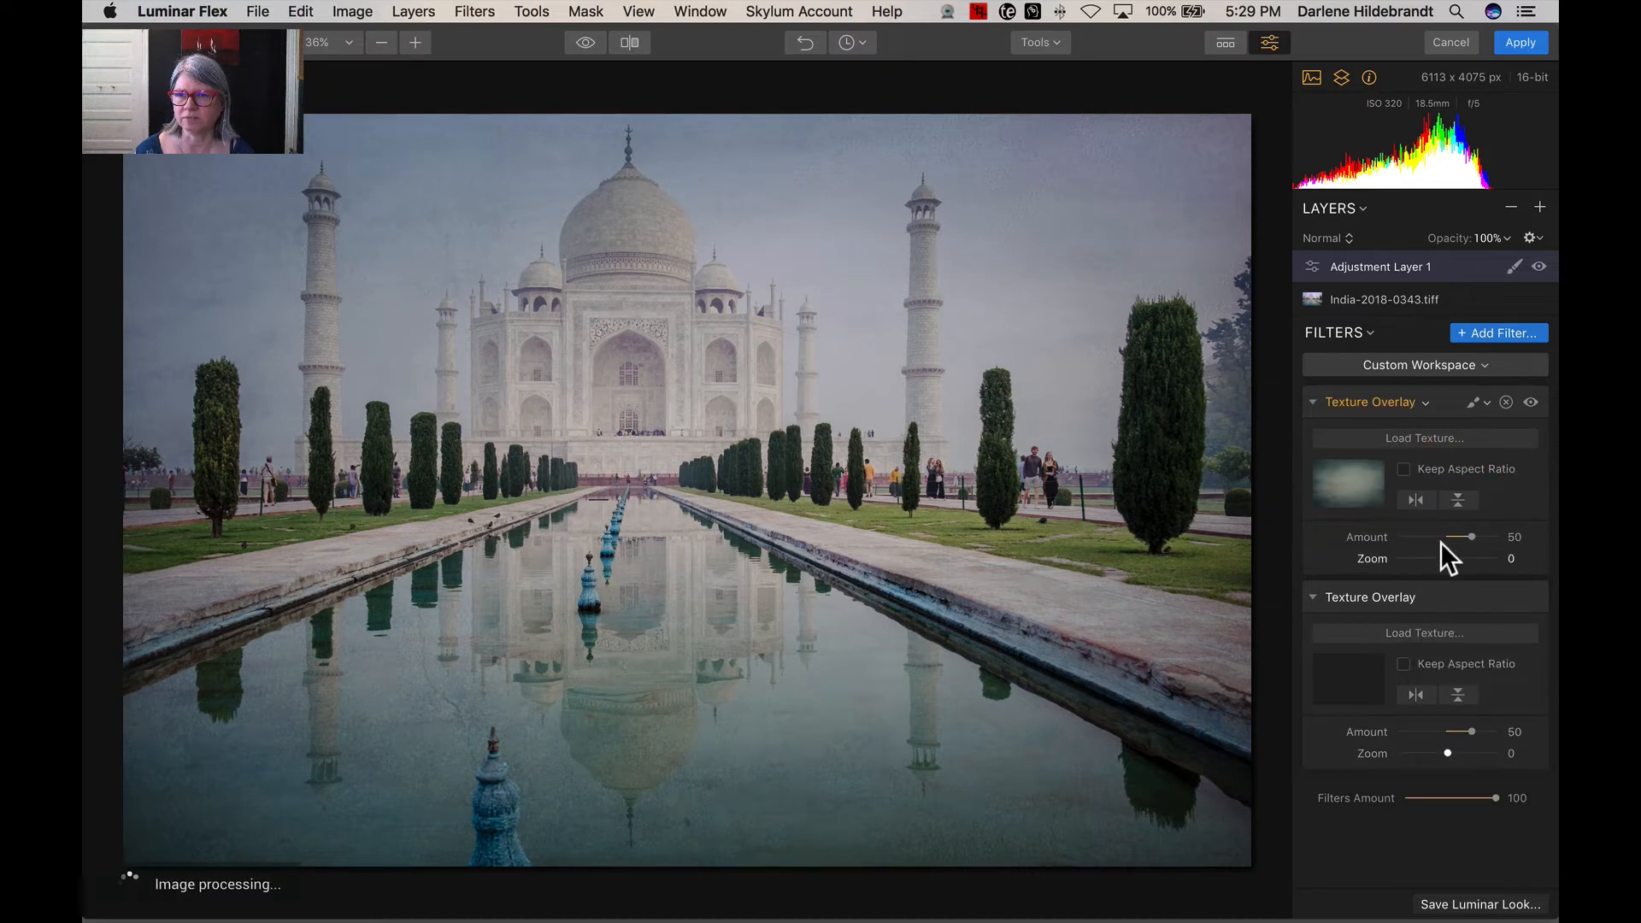
mouse_move(1472, 532)
left_mouse_down()
mouse_move(1515, 539)
mouse_move(1432, 530)
mouse_move(1482, 531)
mouse_move(1456, 531)
left_mouse_up()
double_click(1370, 537)
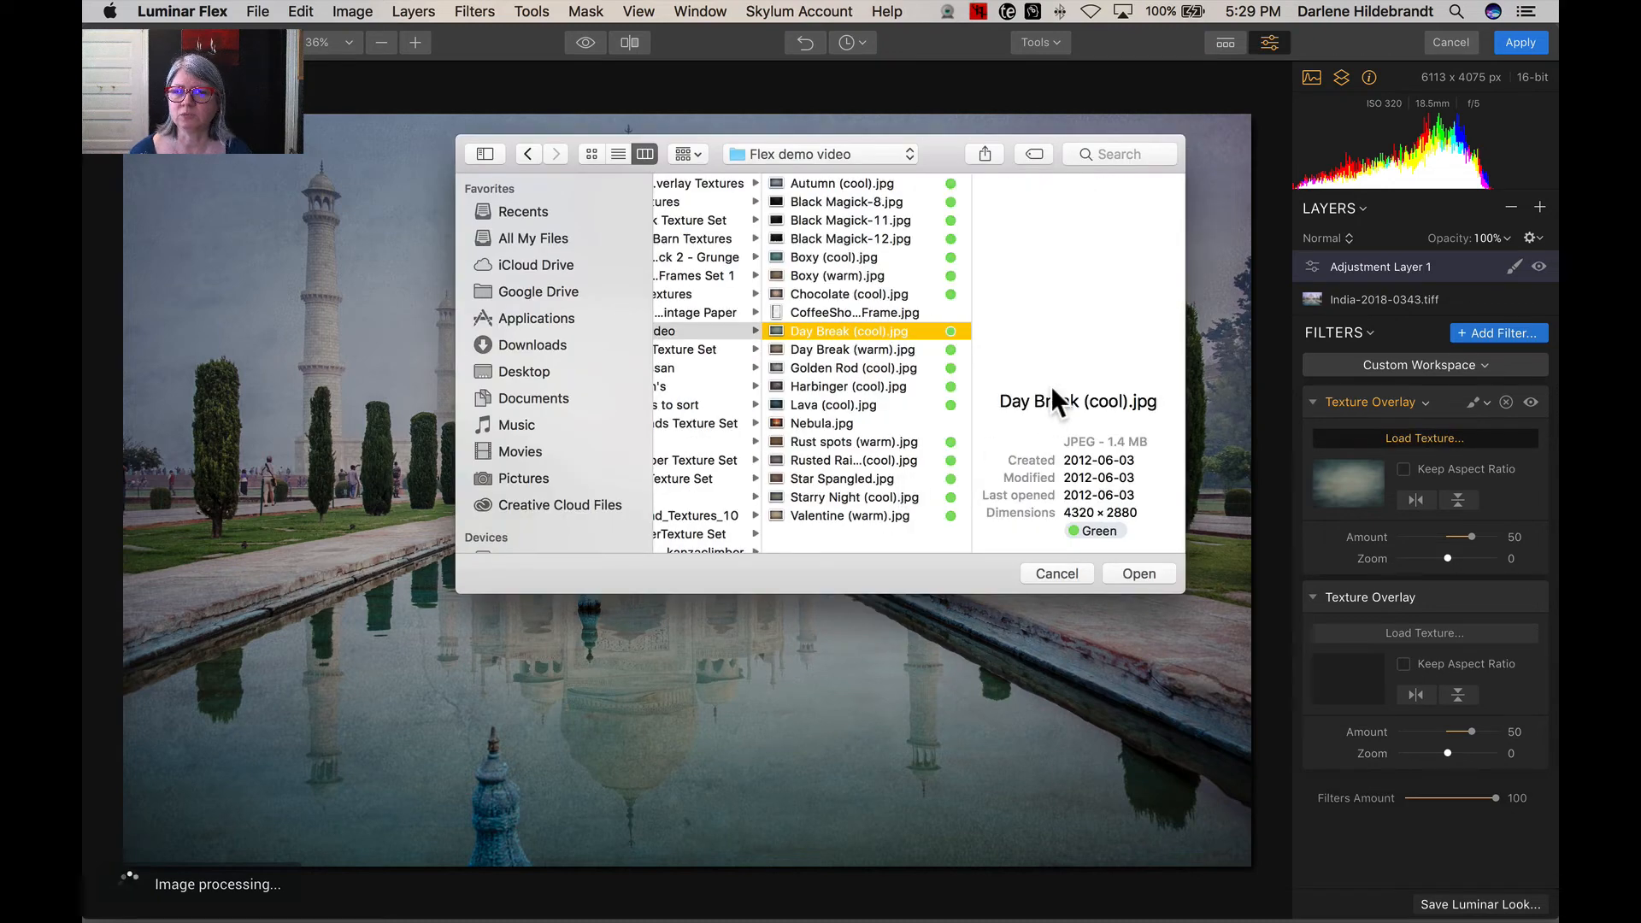
Look at Nebula.jpg among the texture files and load Star Spangled.jpg into the first Texture Overlay instead.
left_click(783, 421)
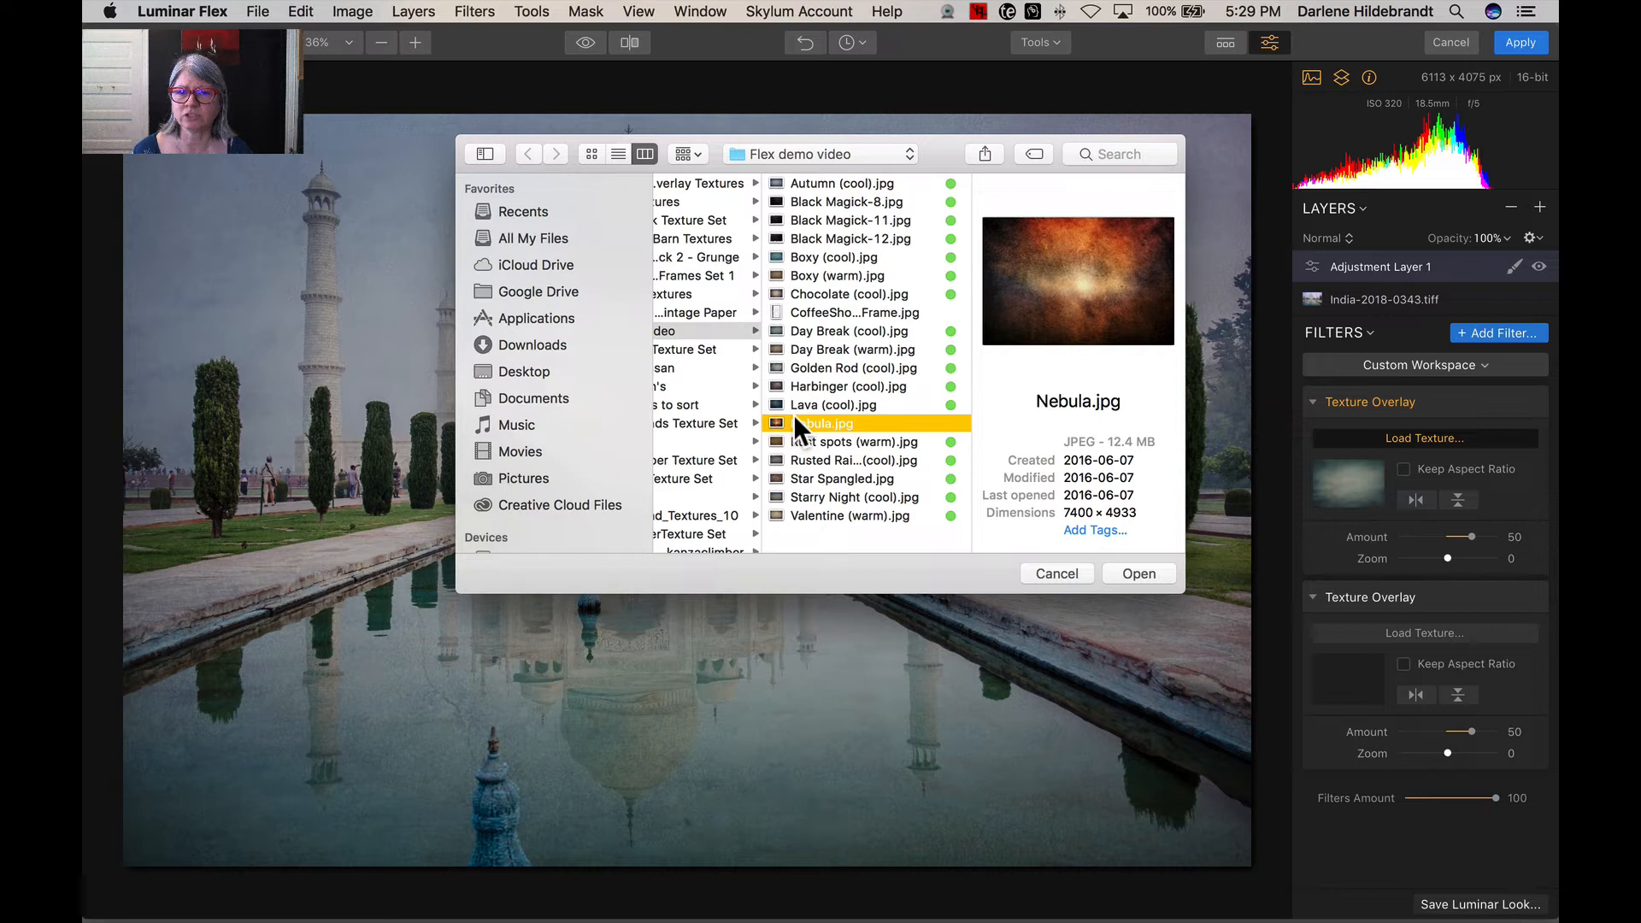
left_click(812, 477)
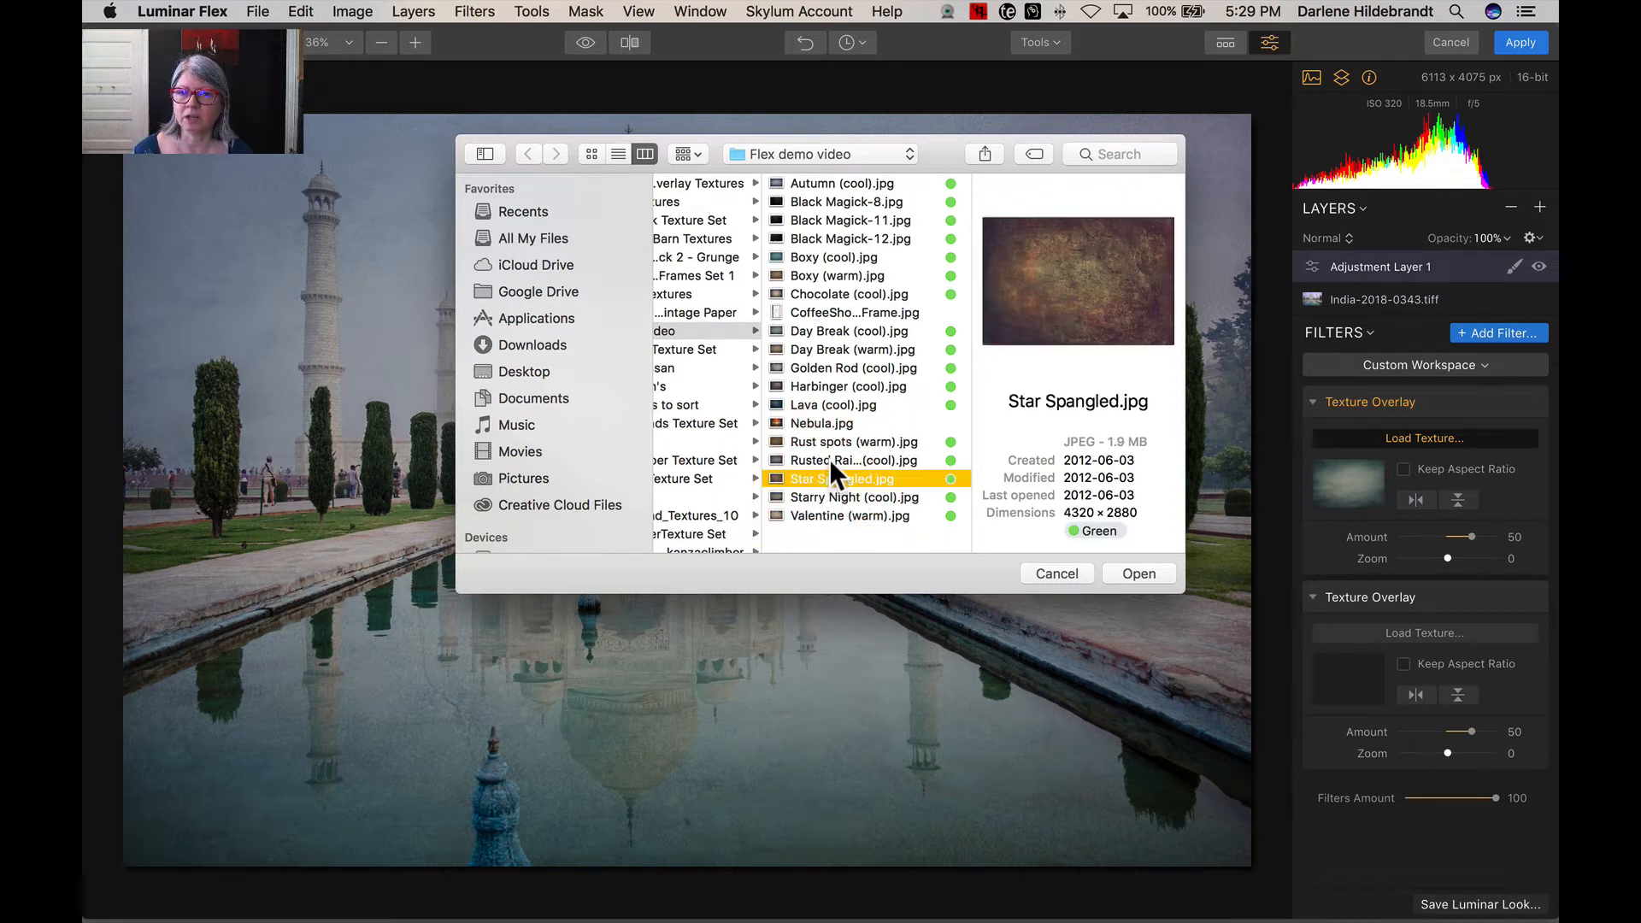
left_click(1129, 570)
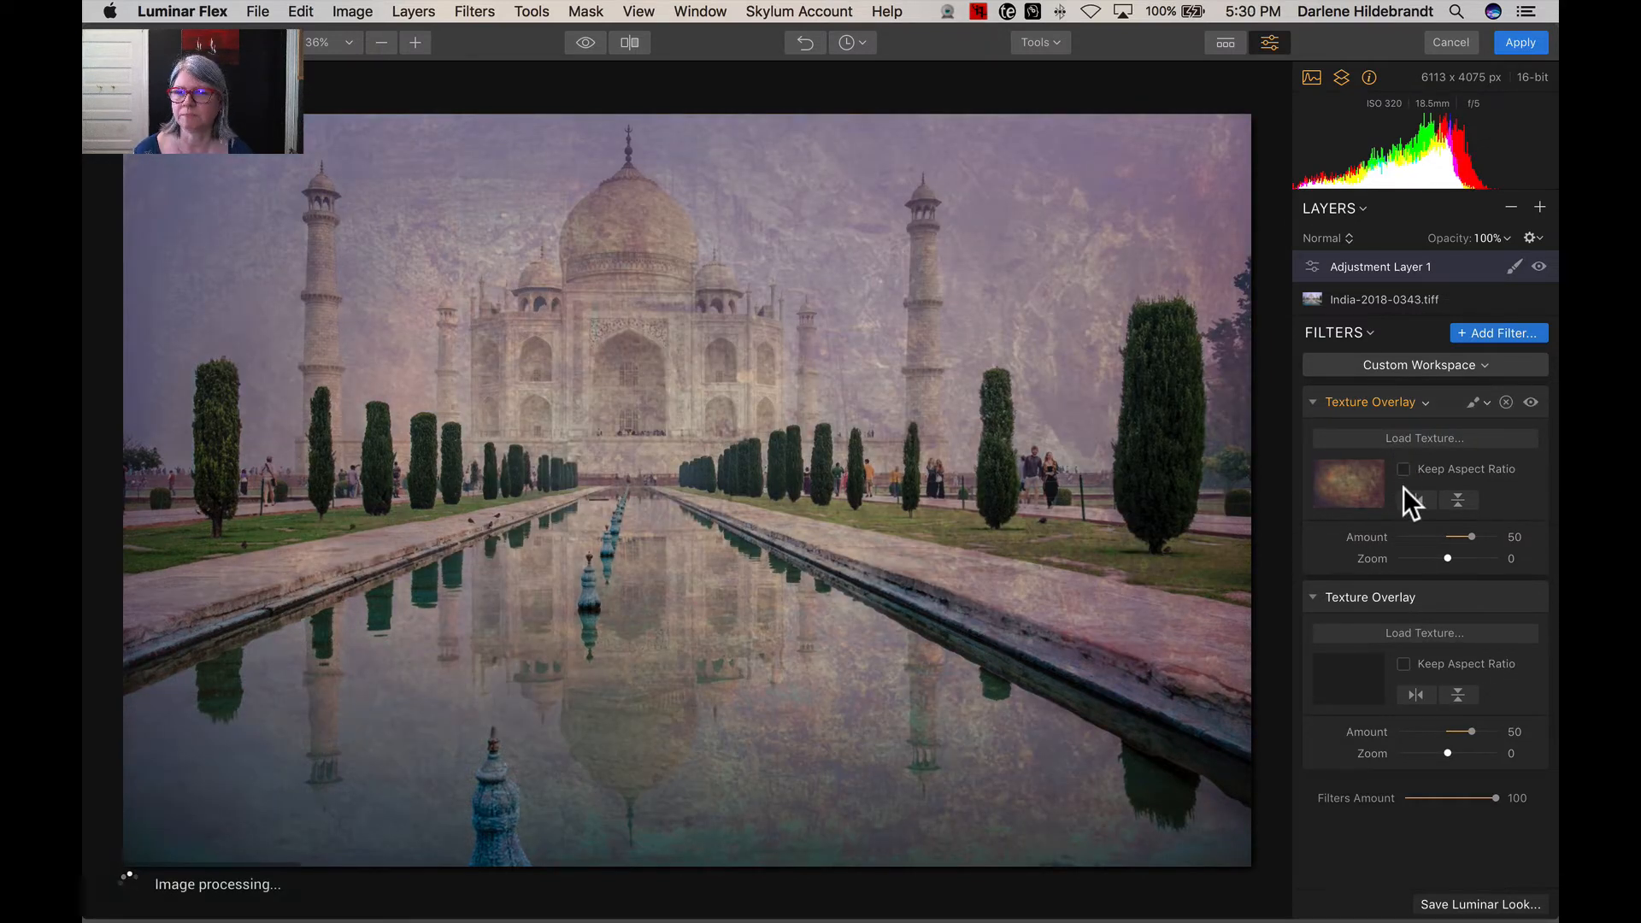
Try flipping the Star Spangled texture horizontally and vertically, returning it to its original orientation each time.
left_click(1416, 499)
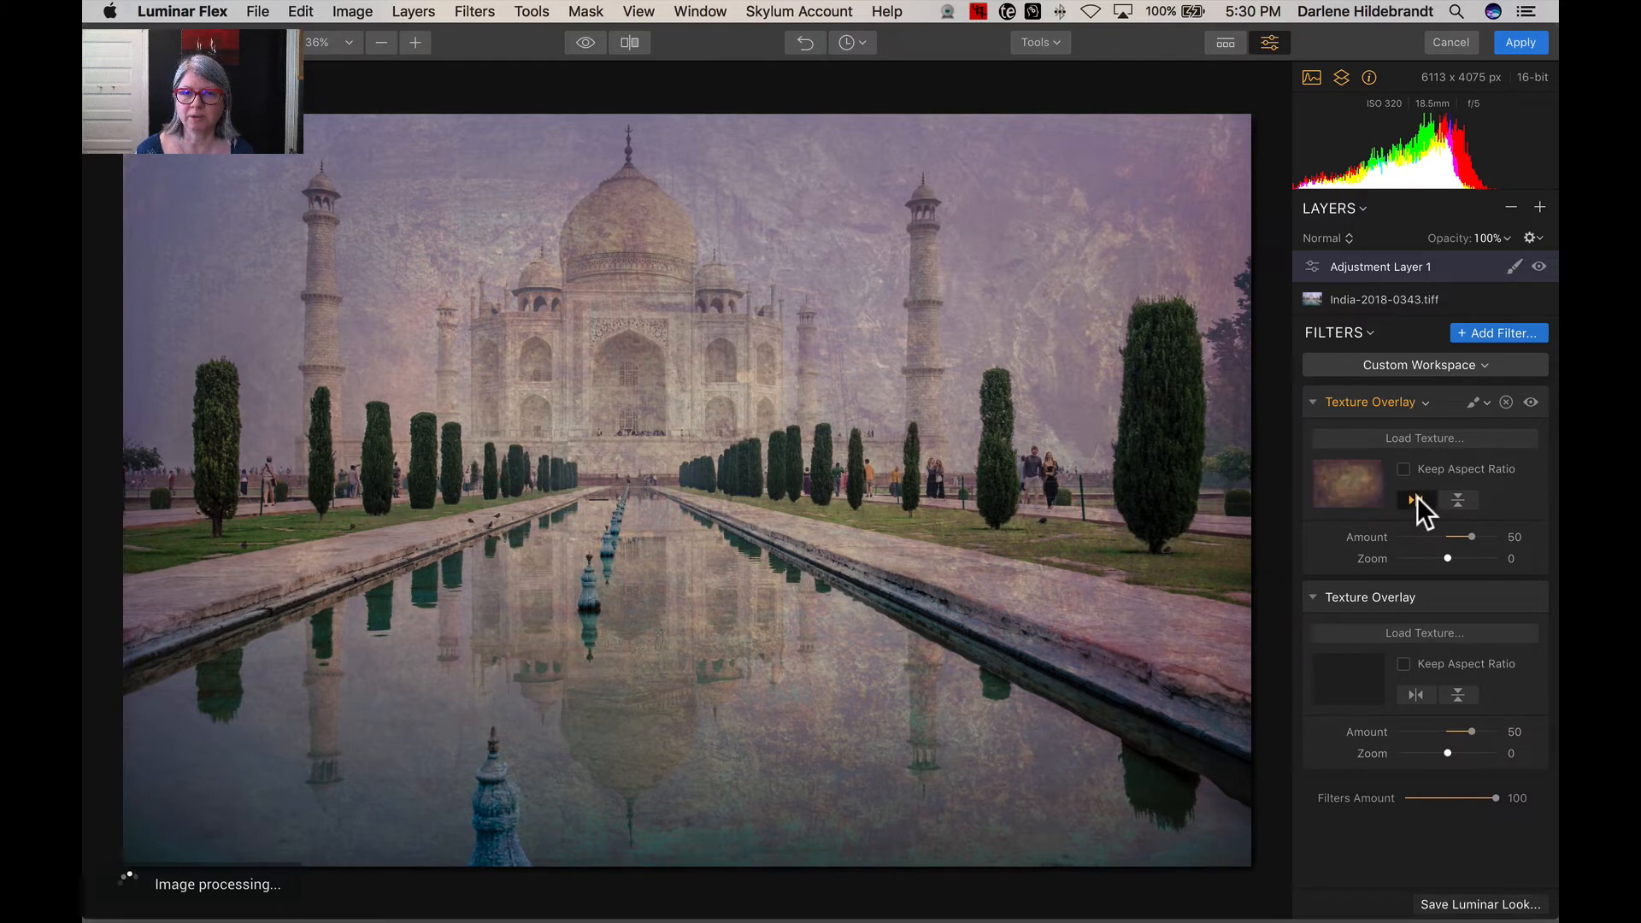
left_click(1417, 500)
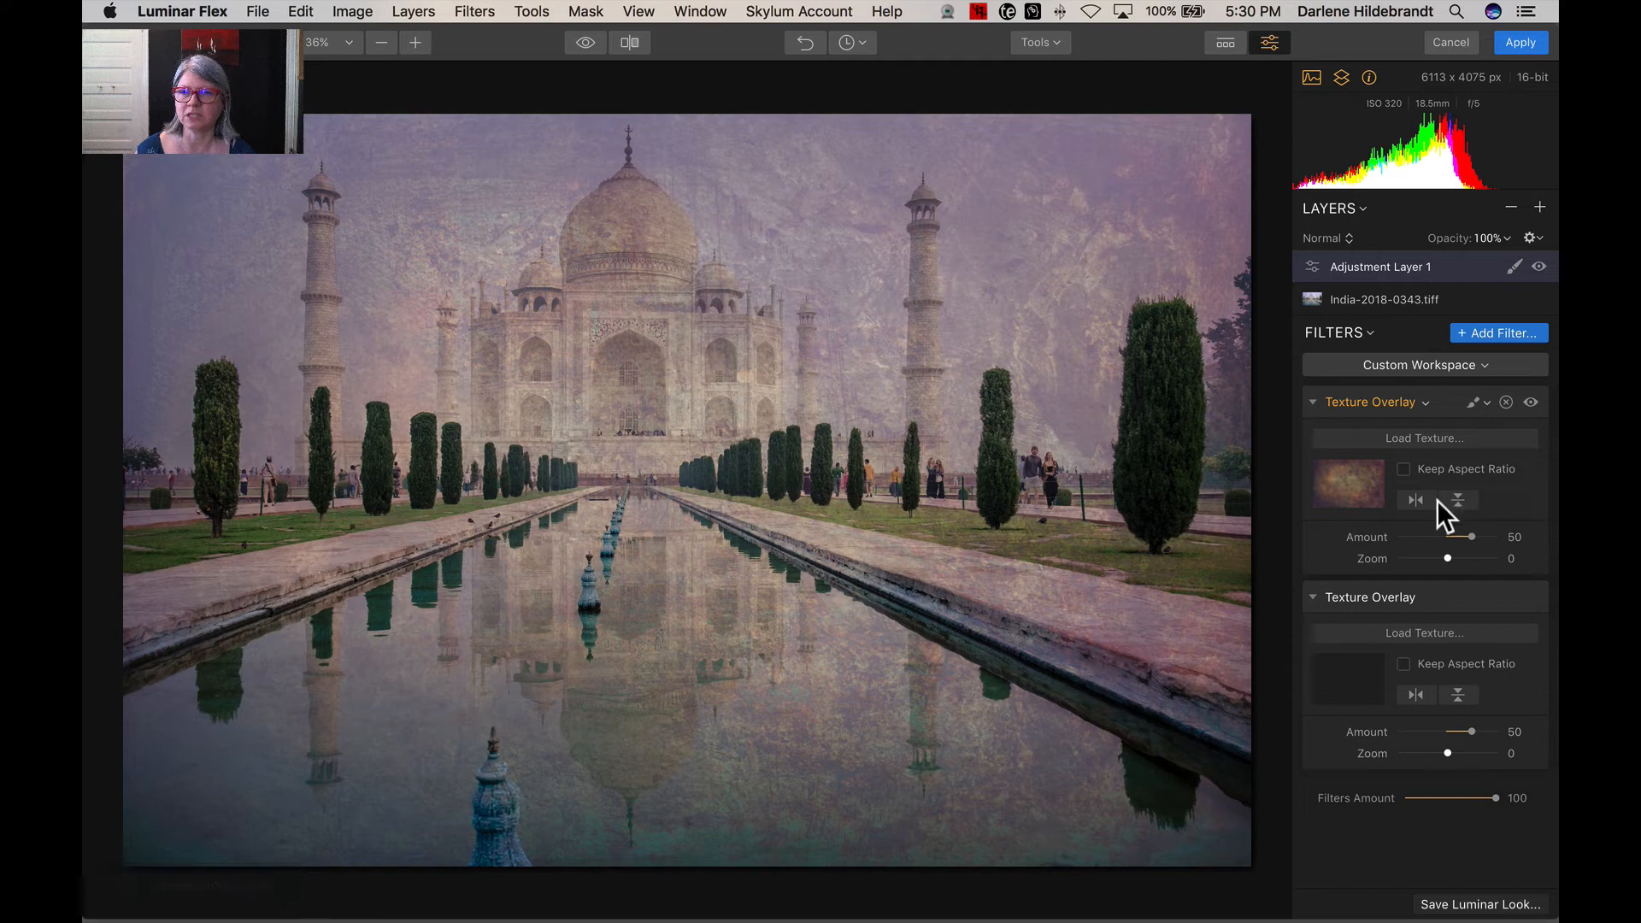
left_click(1462, 499)
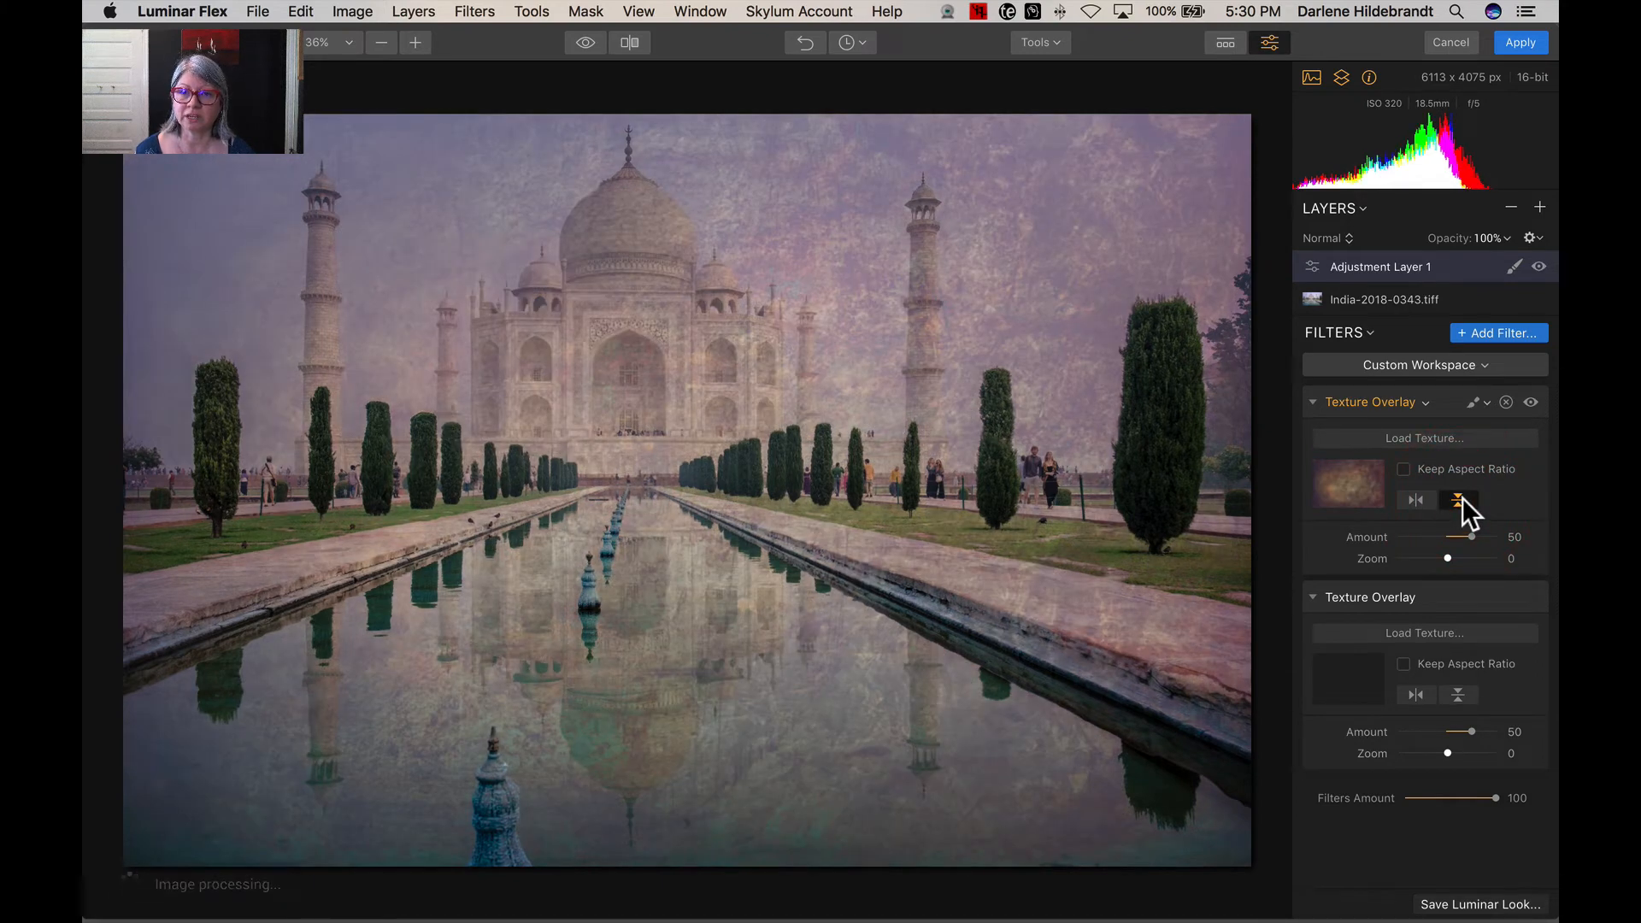
left_click(1462, 498)
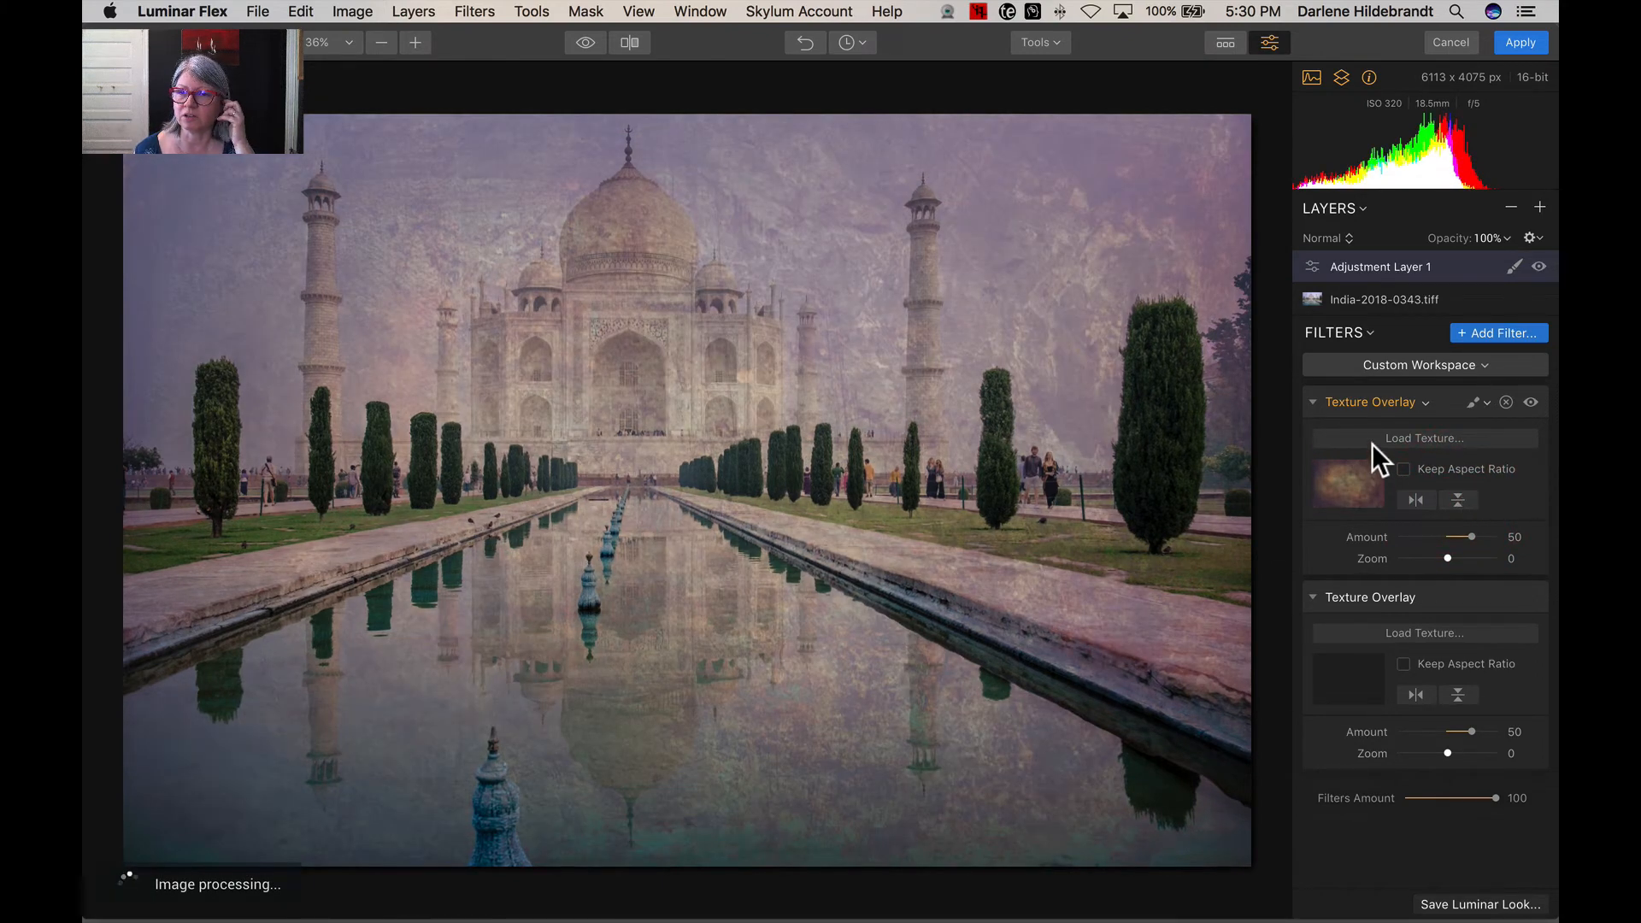
Review the blend modes for the first Texture Overlay with the Star Spangled texture and keep Darken.
left_click(1366, 403)
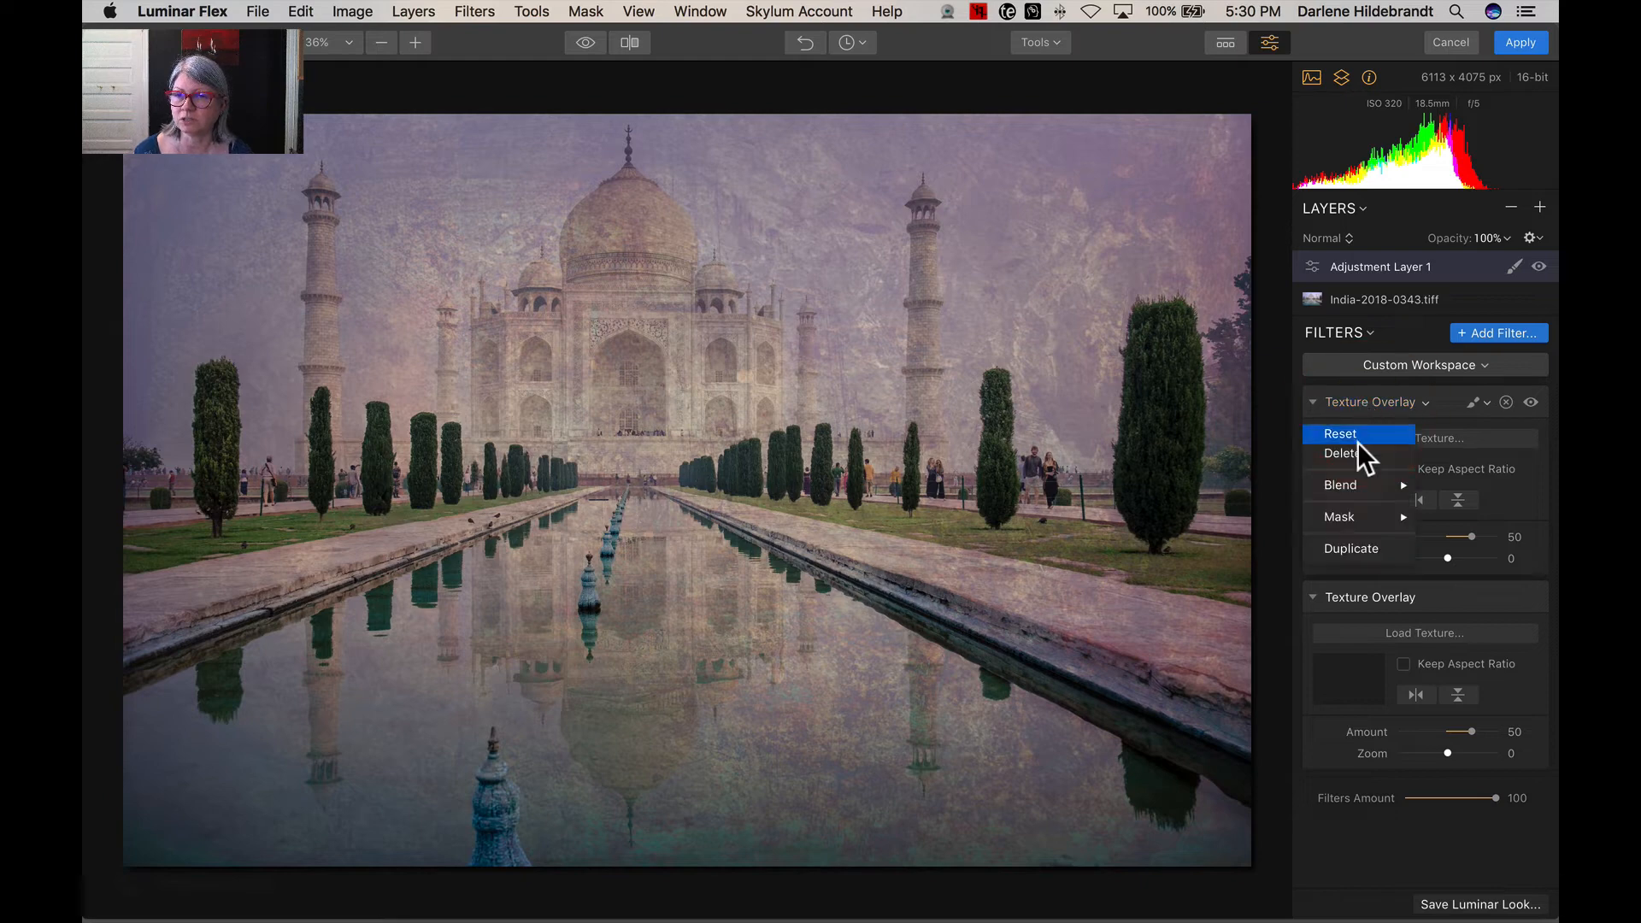
mouse_move(1345, 484)
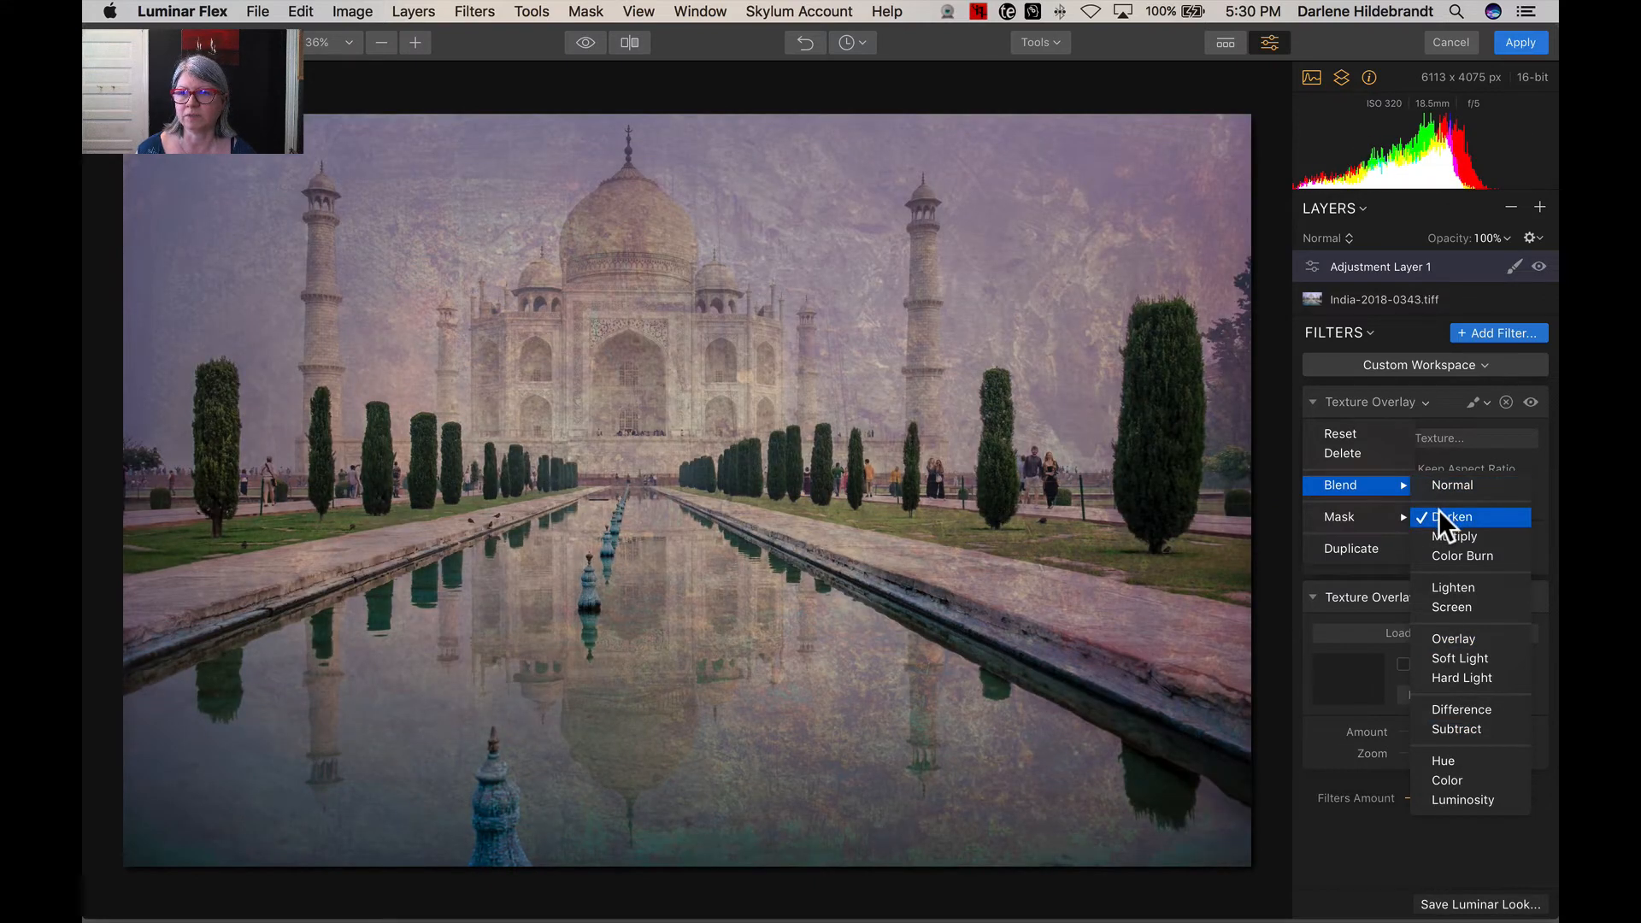
left_click(1439, 509)
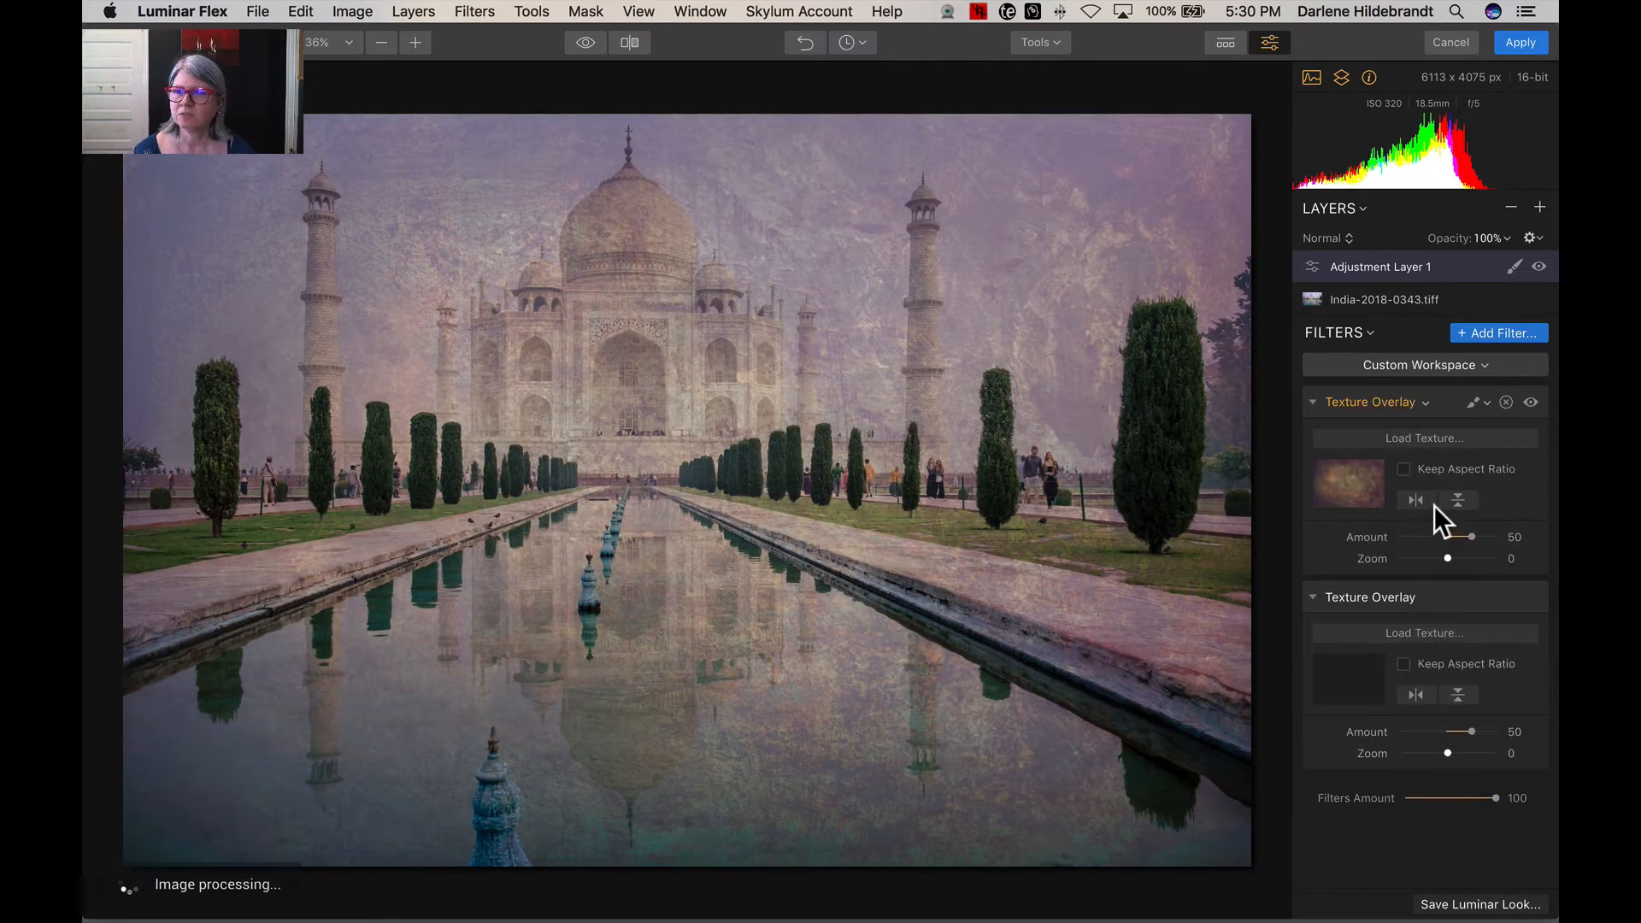
Preview Nebula, Starry Night (cool) and other texture files, and load Valentine (warm).jpg into the first Texture Overlay.
left_click(1423, 436)
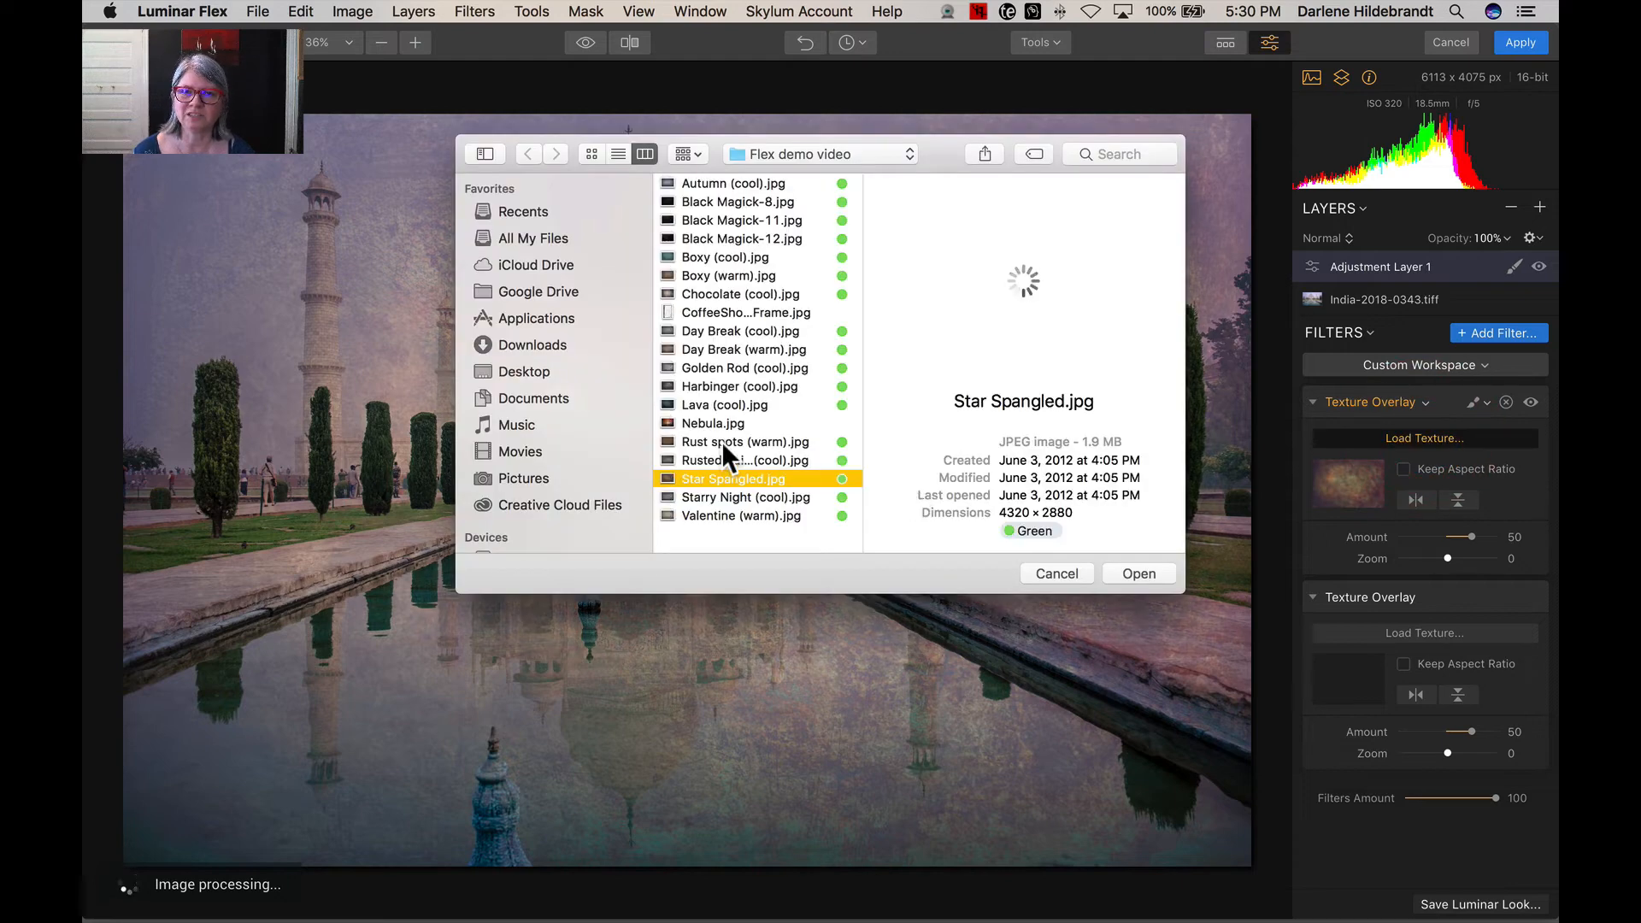
left_click(728, 423)
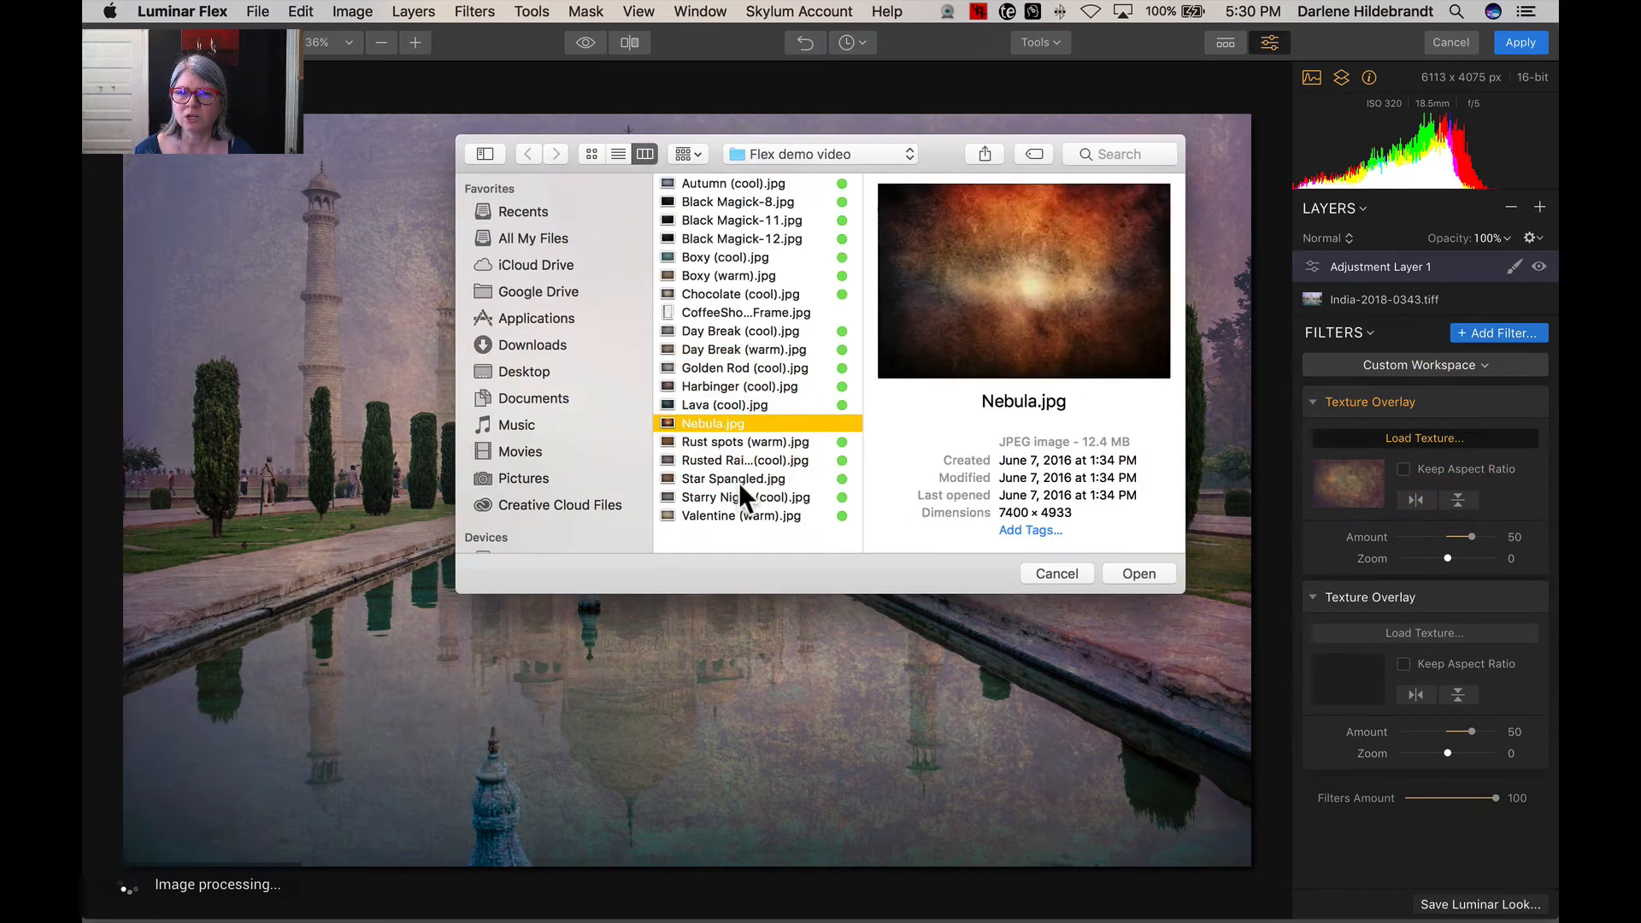
left_click(724, 512)
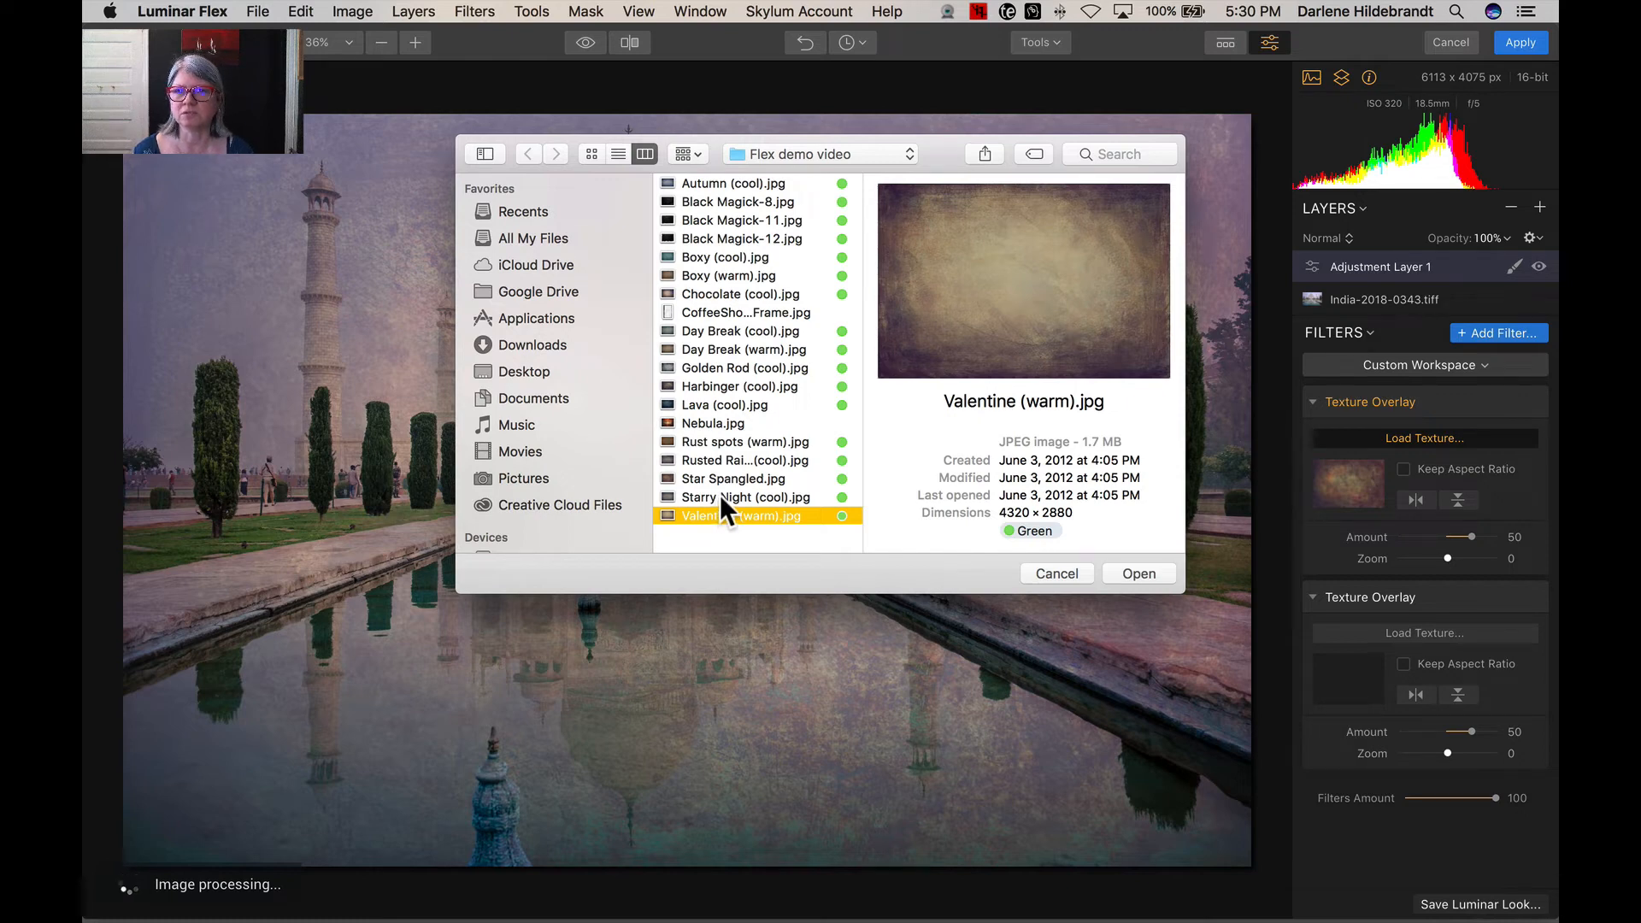
left_click(719, 496)
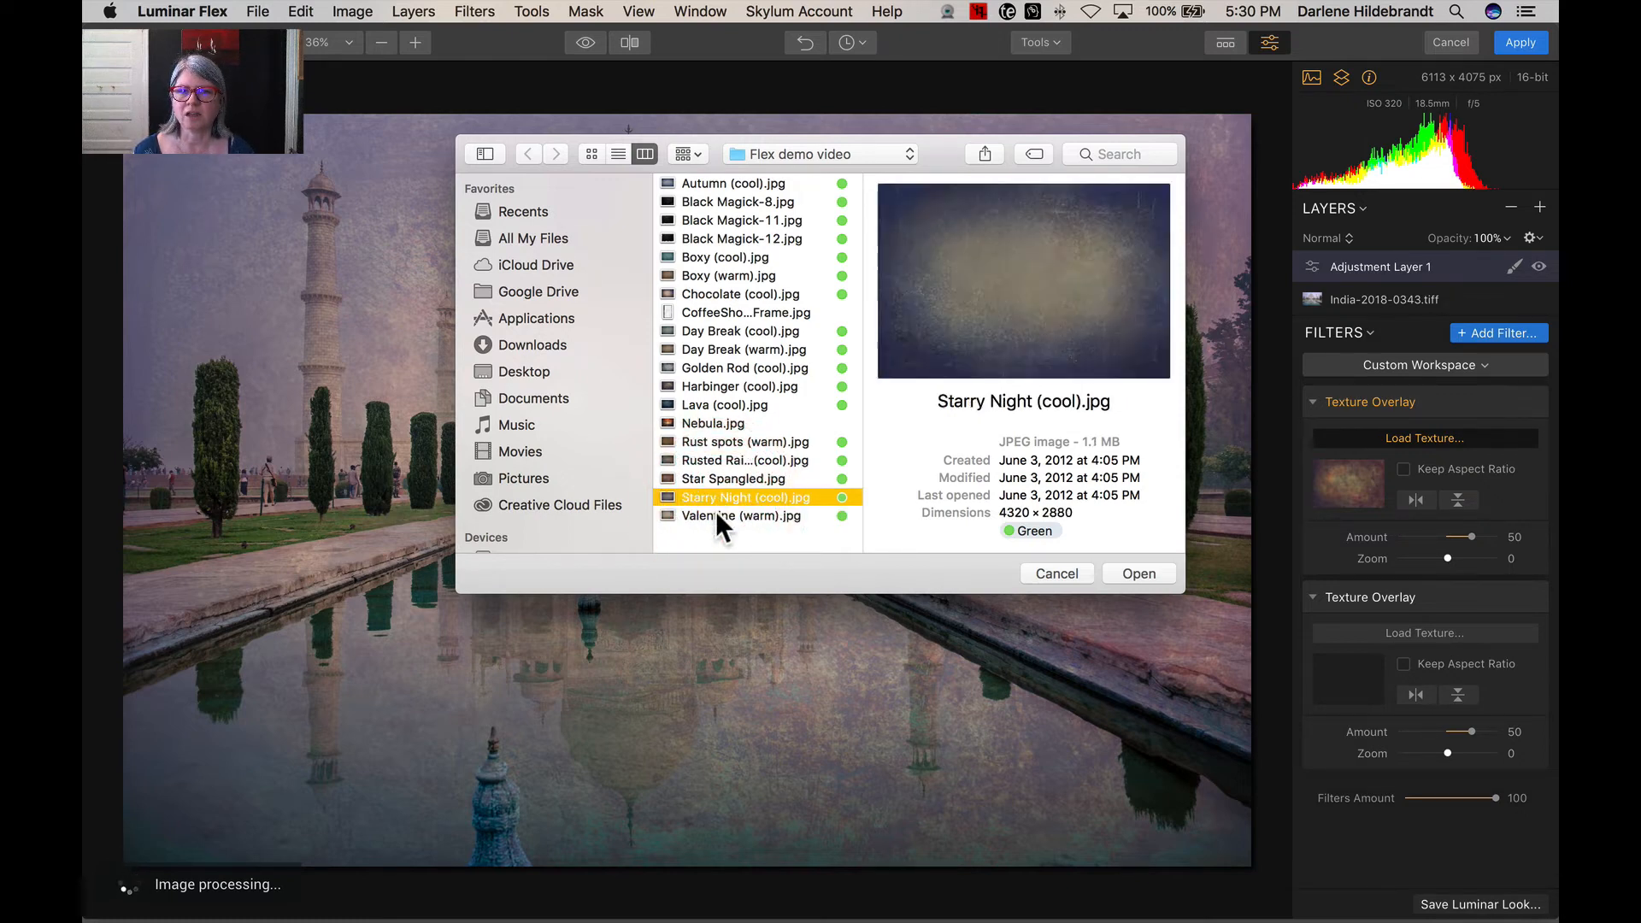
left_click(720, 480)
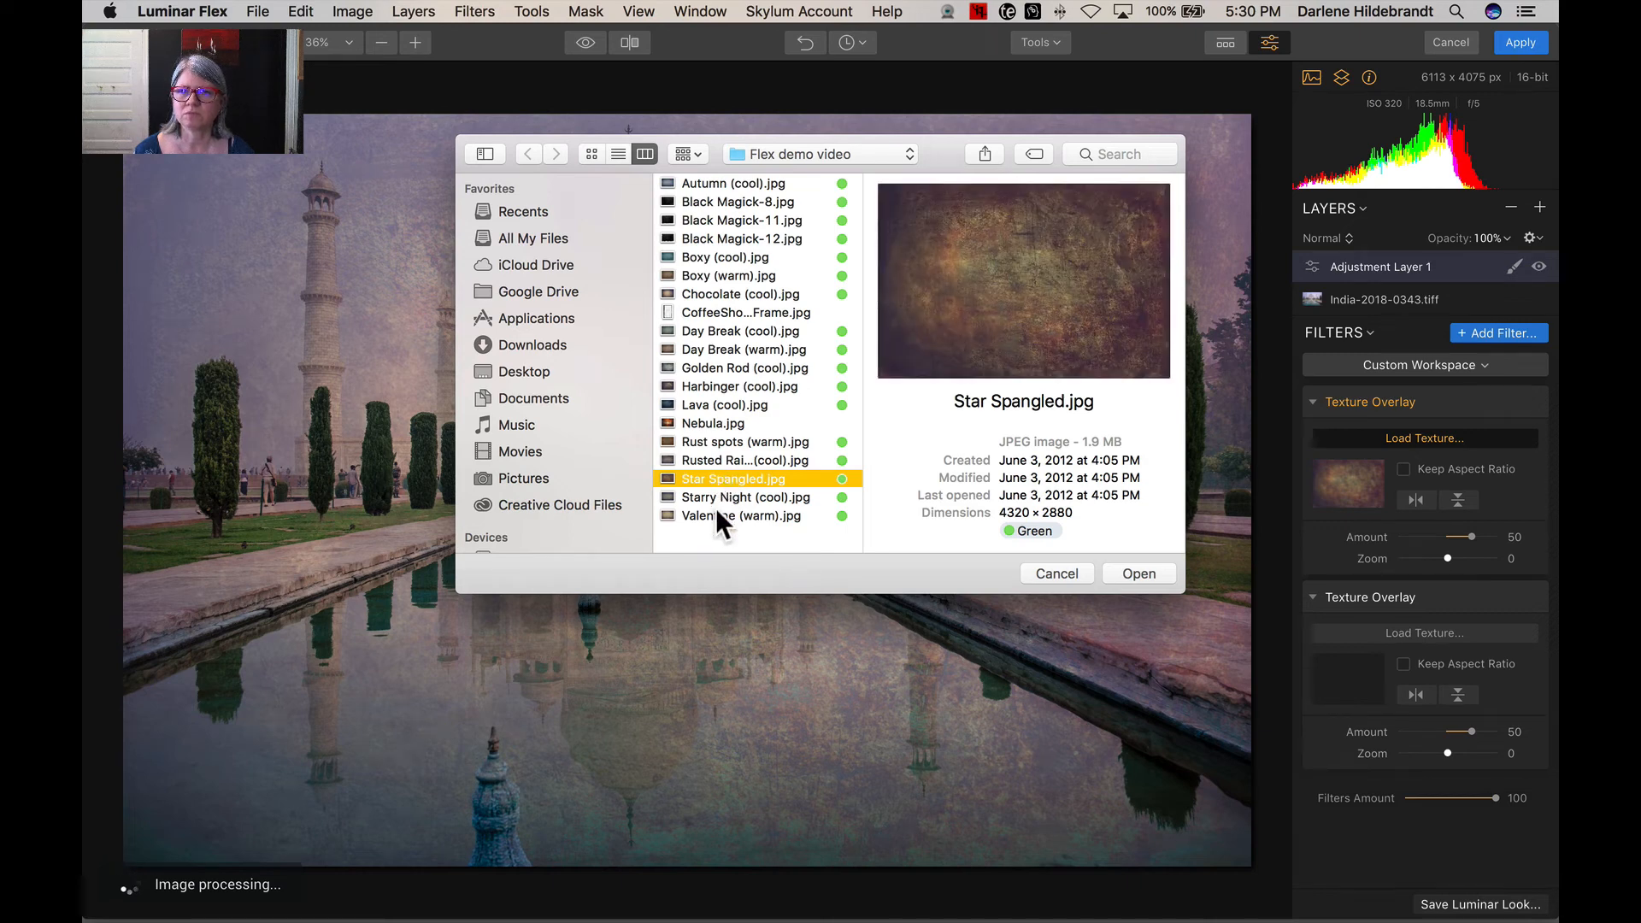
left_click(717, 511)
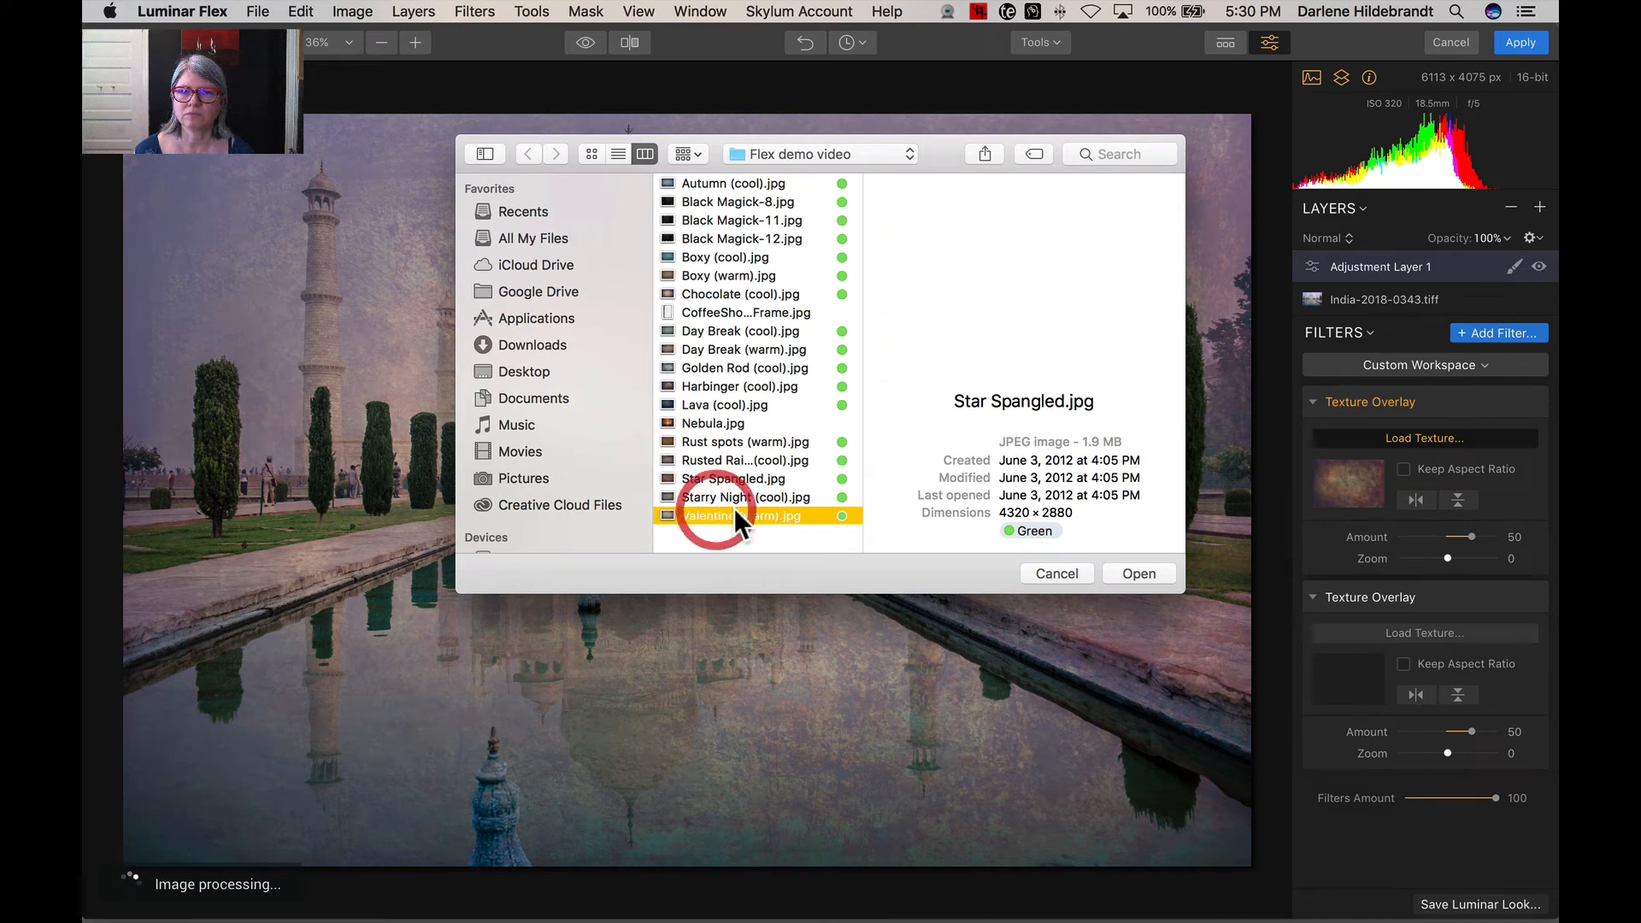
left_click(1135, 573)
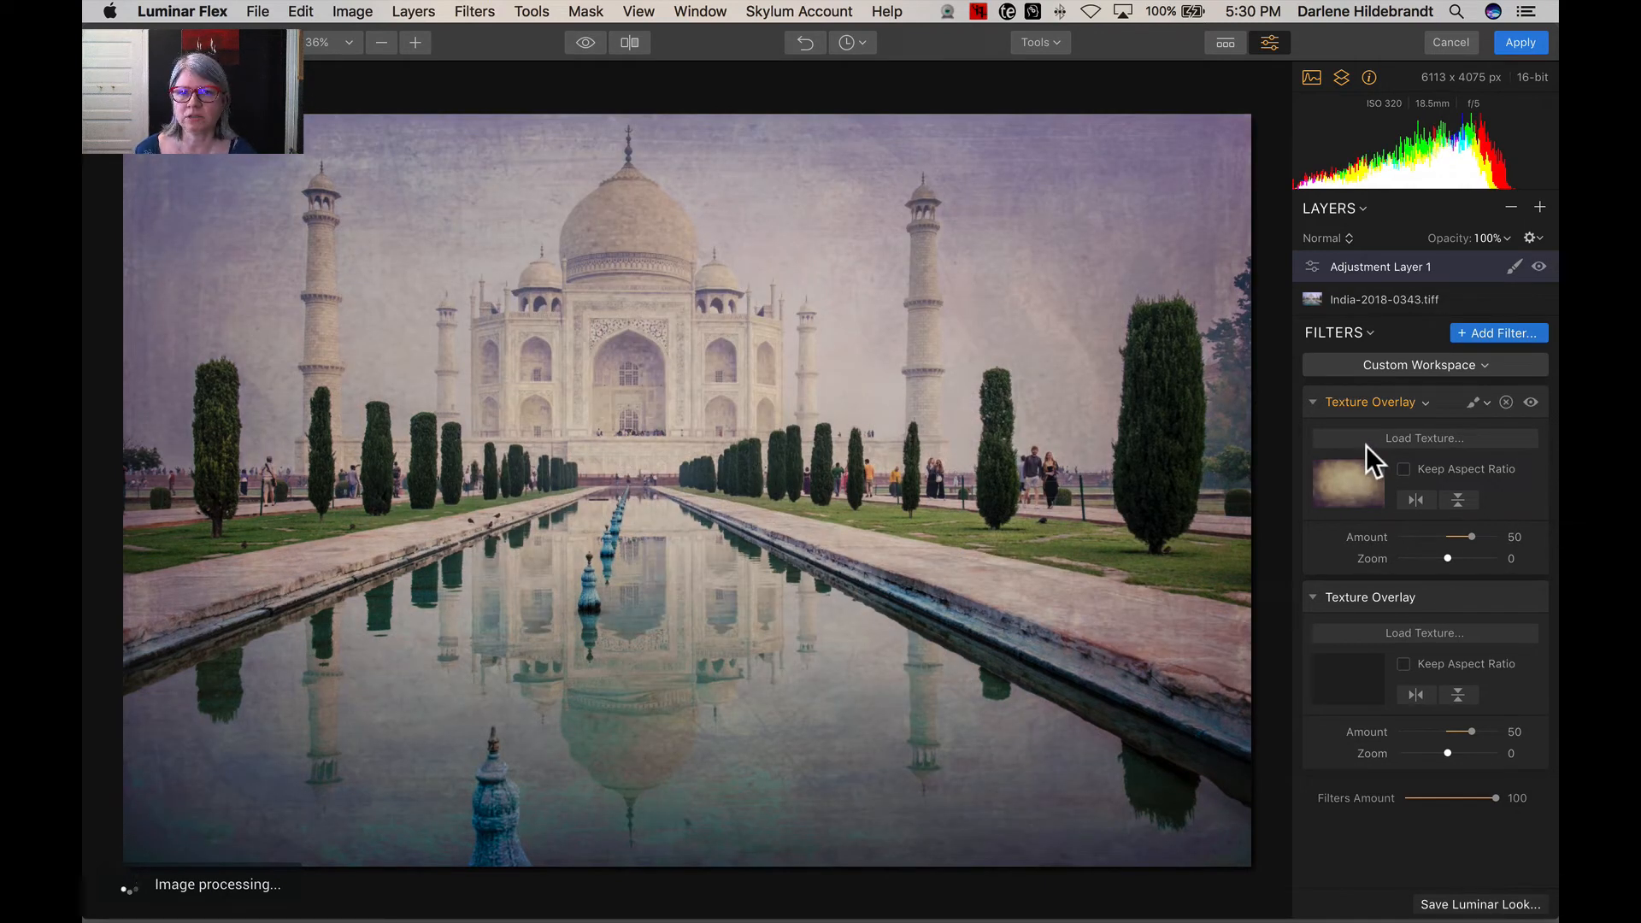
Try flipping the Valentine (warm) texture horizontally and vertically, restoring its original orientation each time.
left_click(1415, 498)
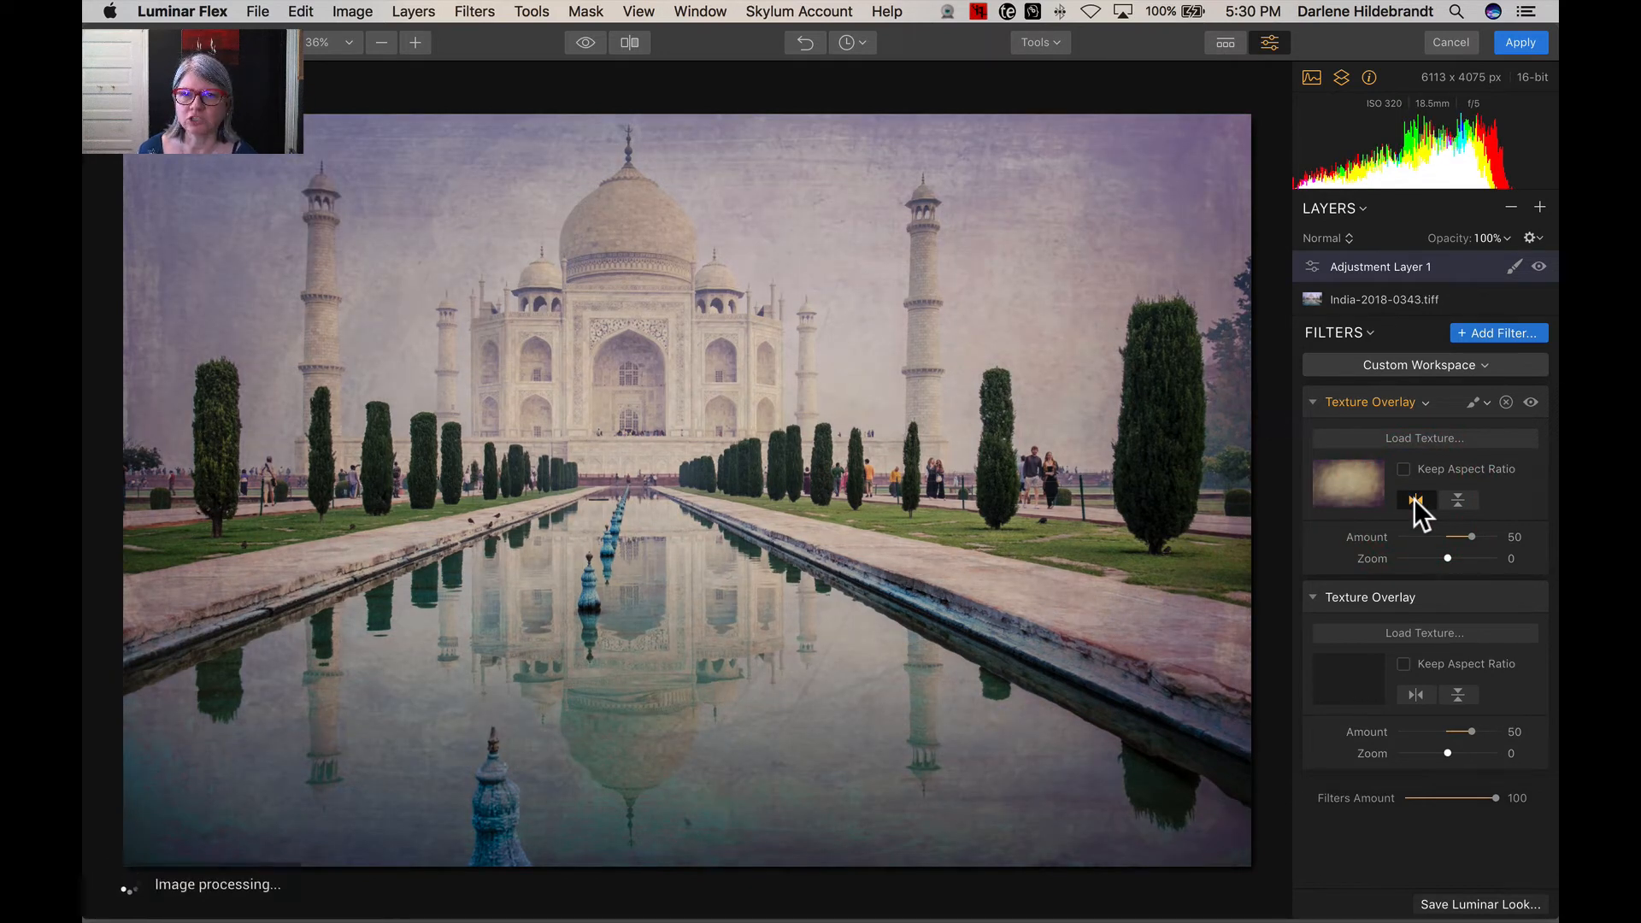
left_click(1415, 499)
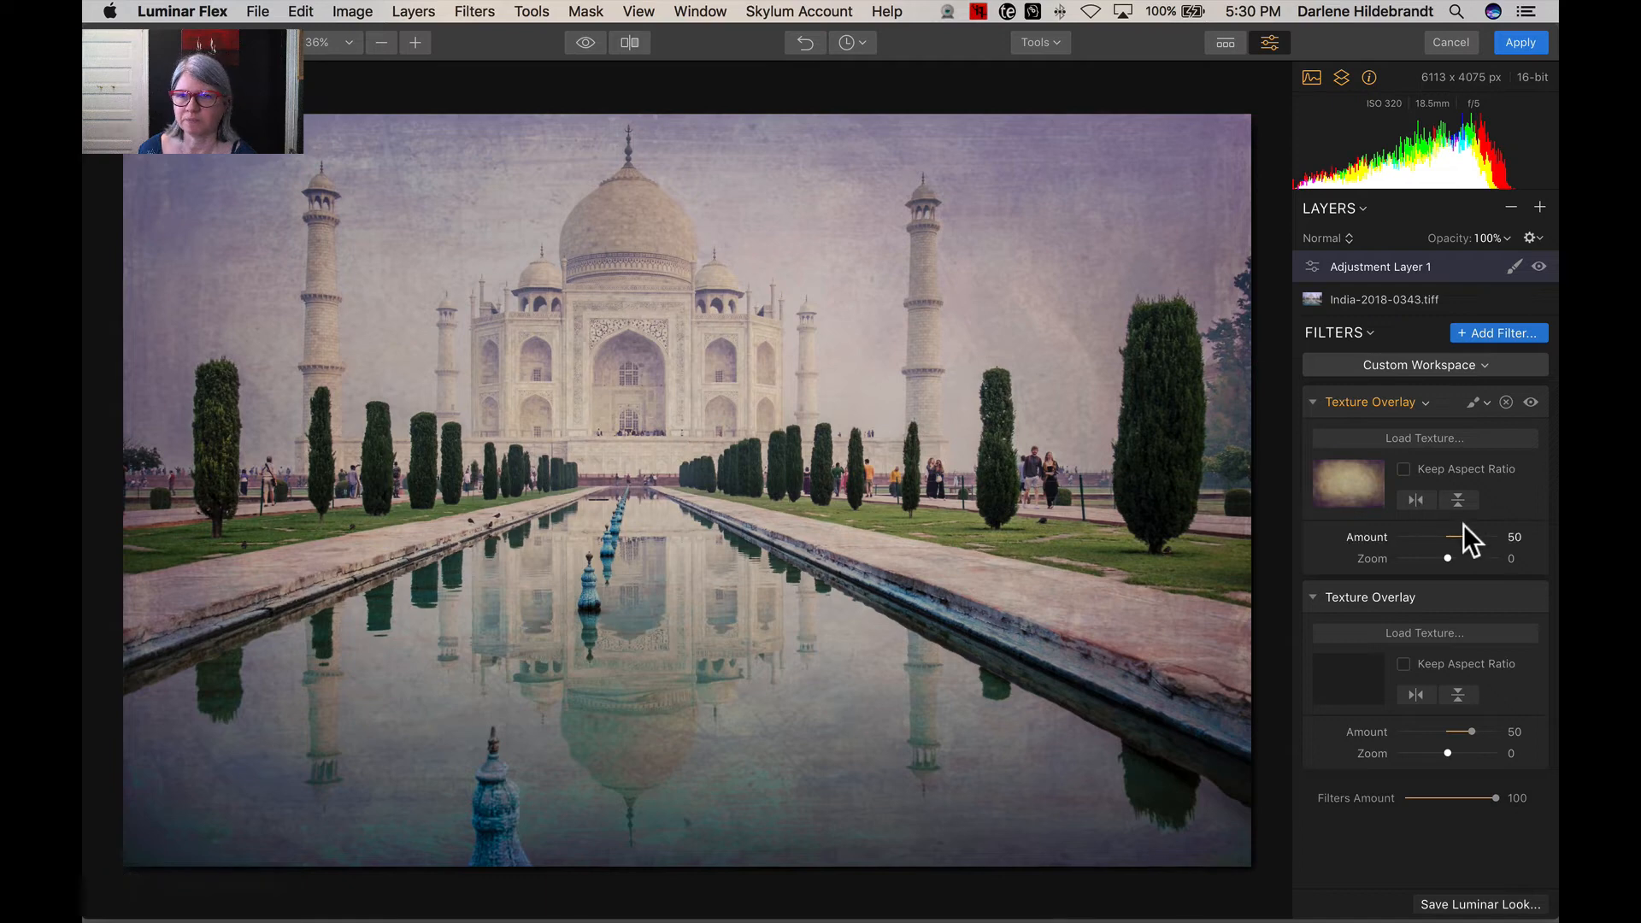
left_click(1457, 500)
left_click(1460, 501)
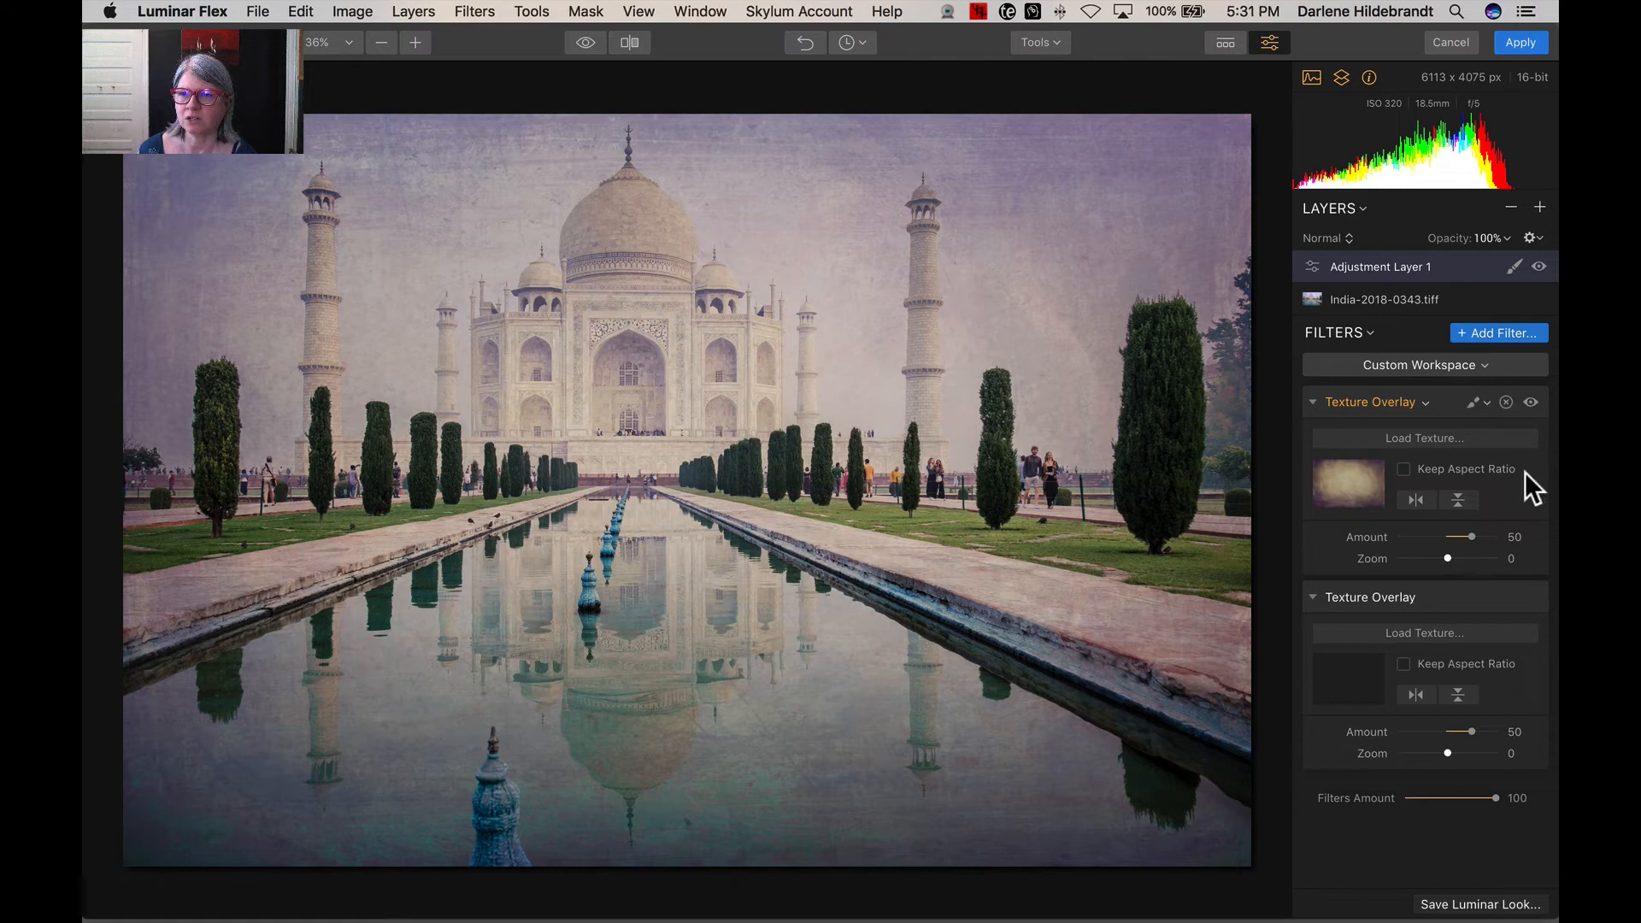
Try the Valentine (warm) overlay at Amount 40, reset it to the default, and recheck the blend modes, keeping Darken.
mouse_move(1471, 537)
left_mouse_down()
mouse_move(1504, 532)
mouse_move(1463, 530)
left_mouse_up()
double_click(1369, 540)
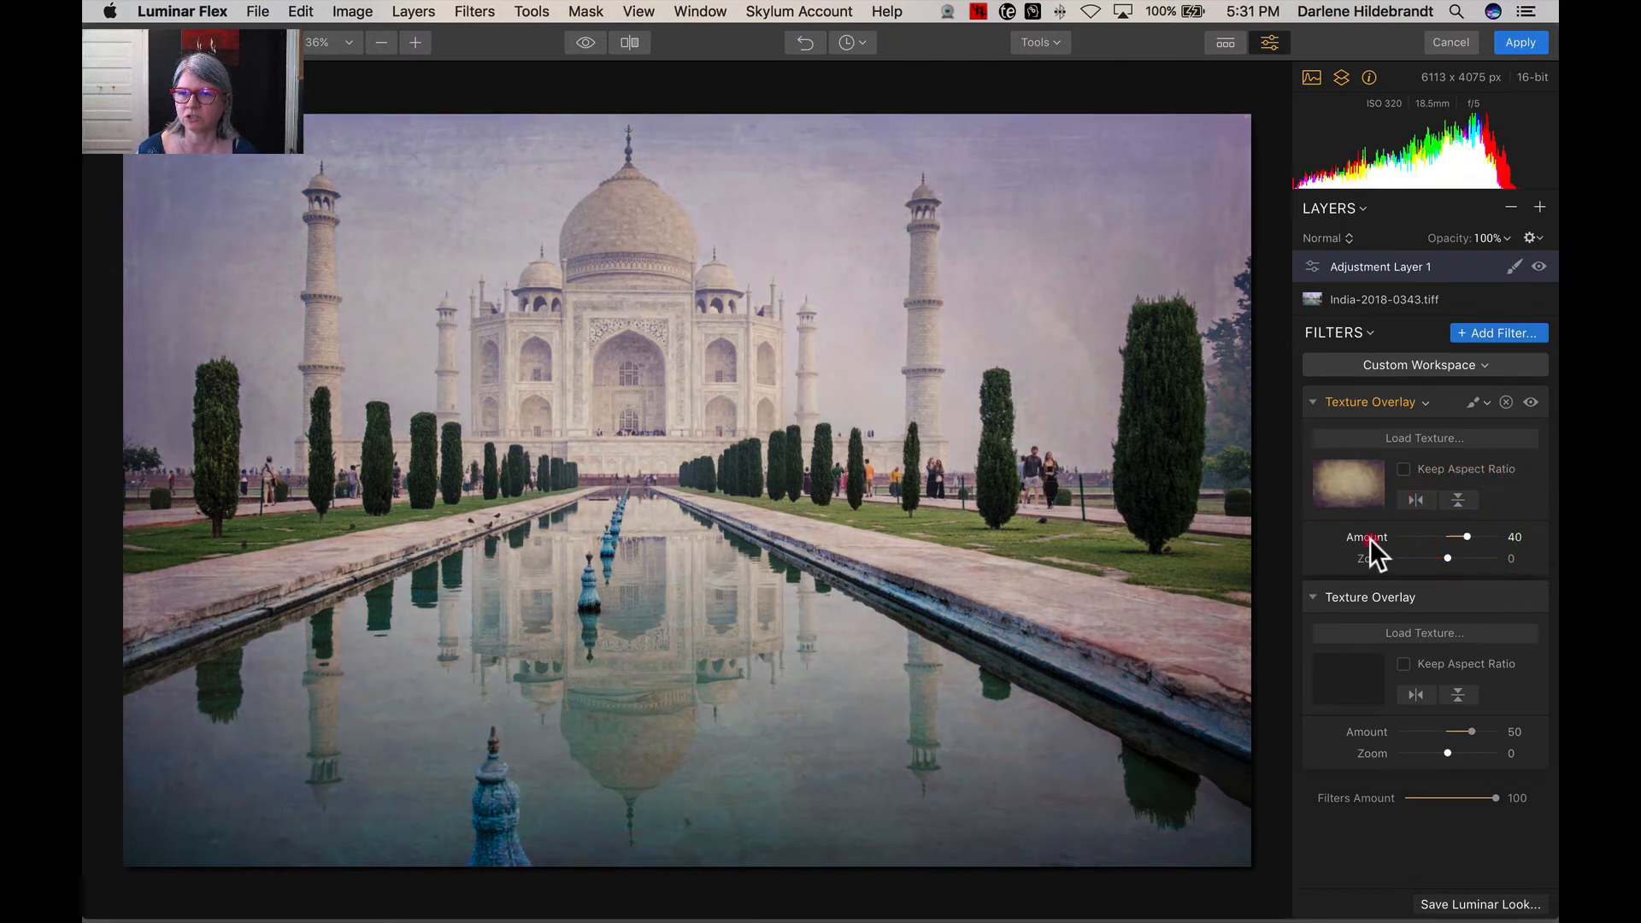
left_click(1338, 401)
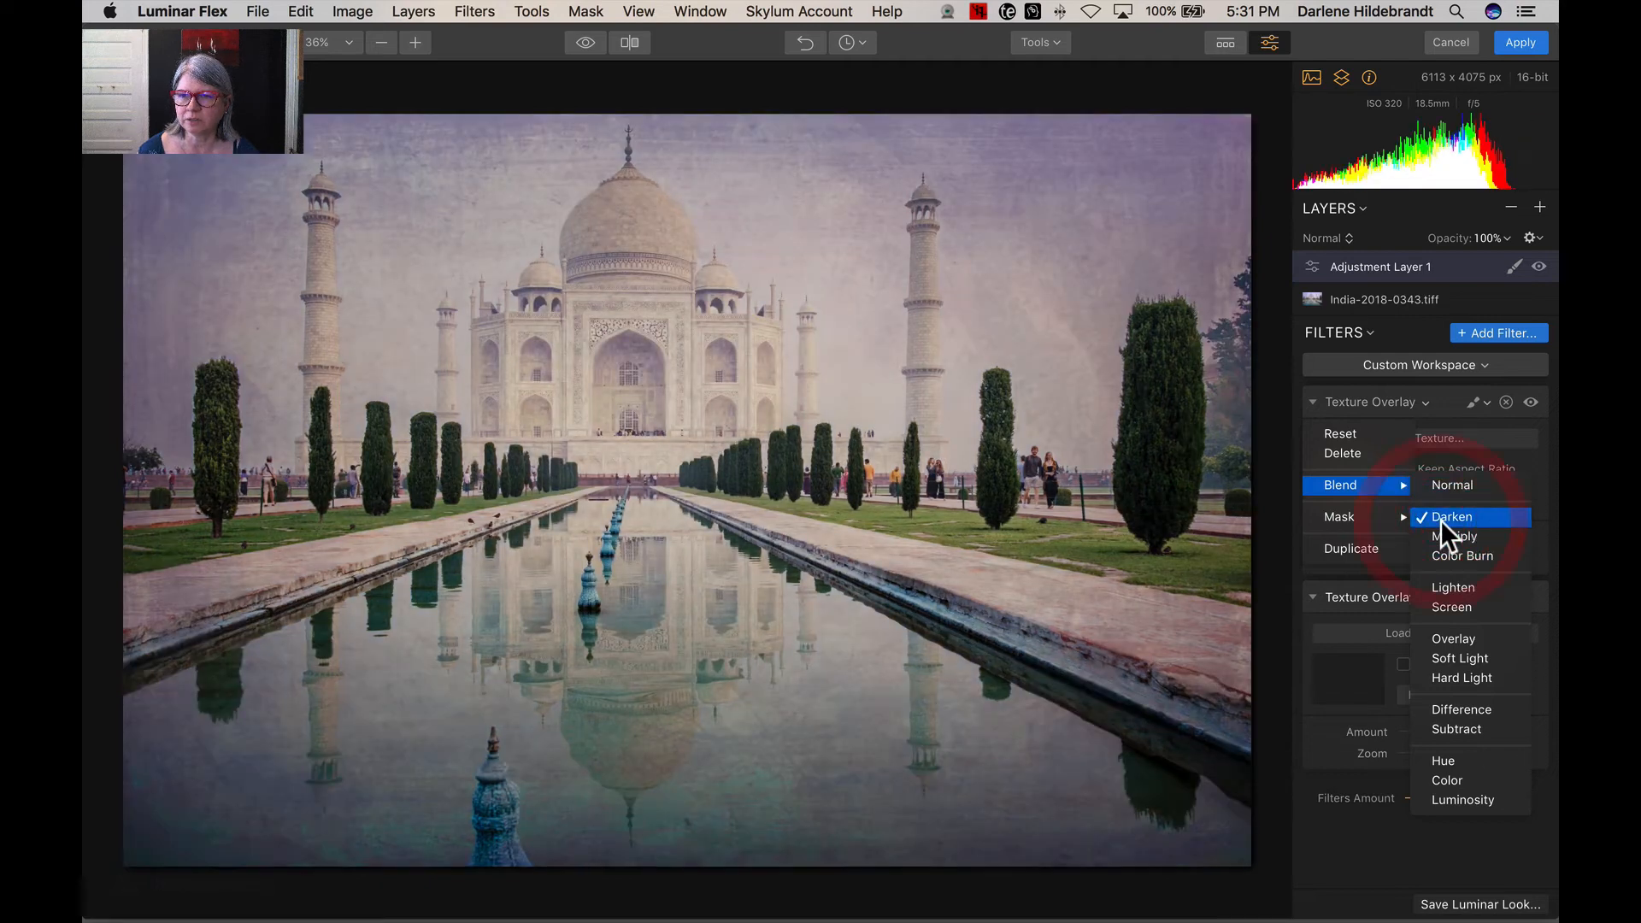
left_click(1442, 524)
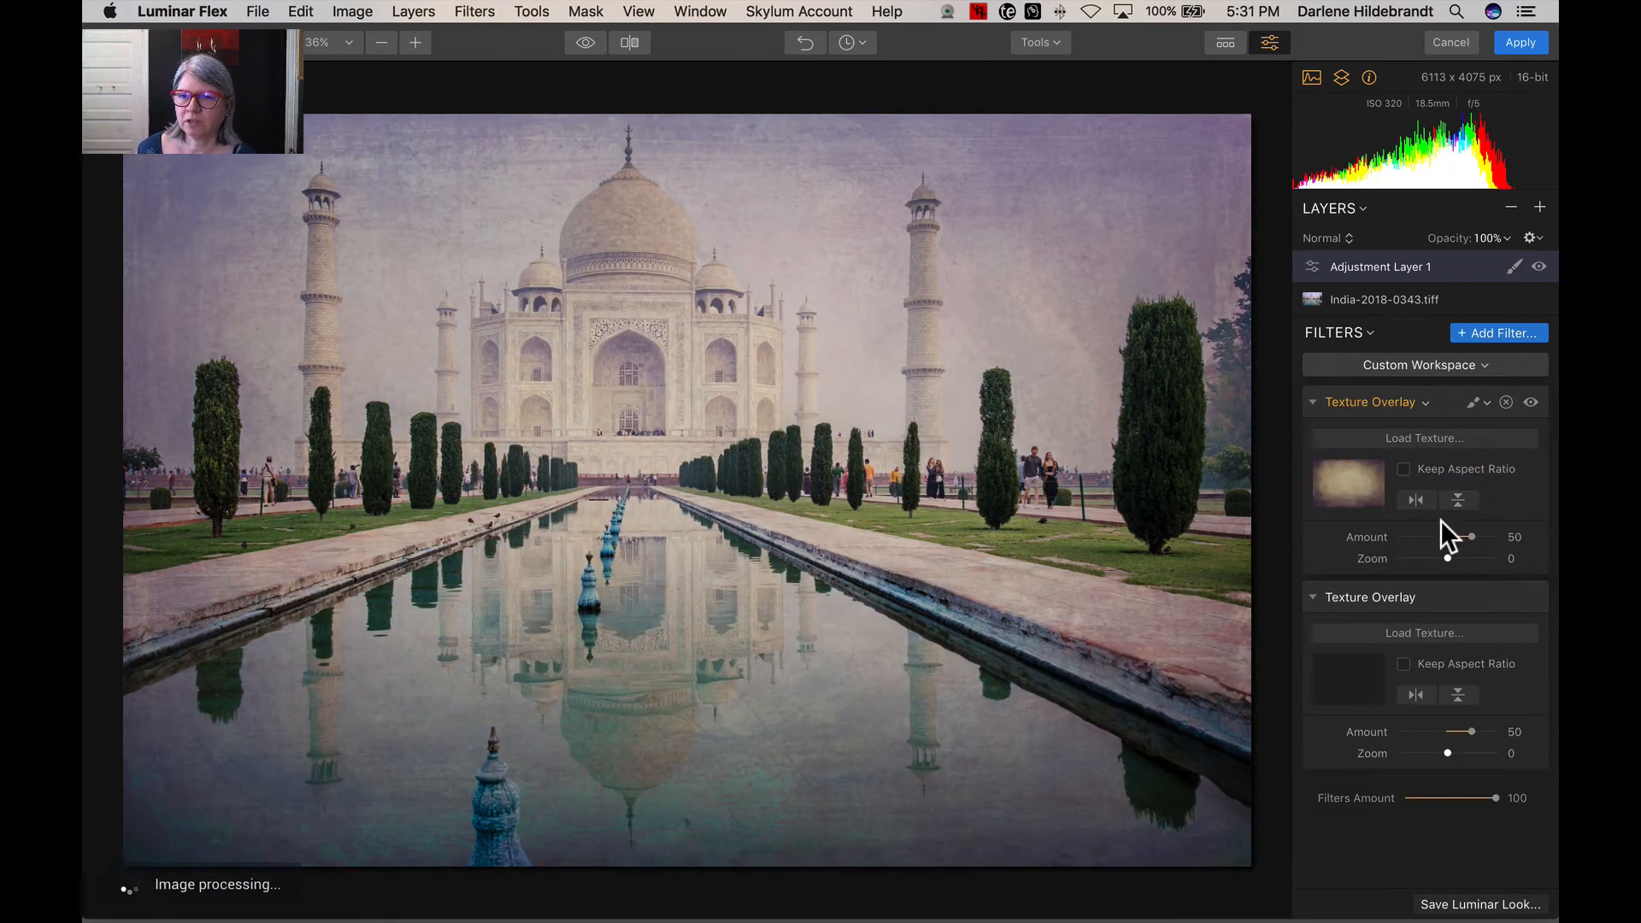
Load CoffeeShop Grunge Frame.jpg as the second Texture Overlay's texture.
left_click(1426, 632)
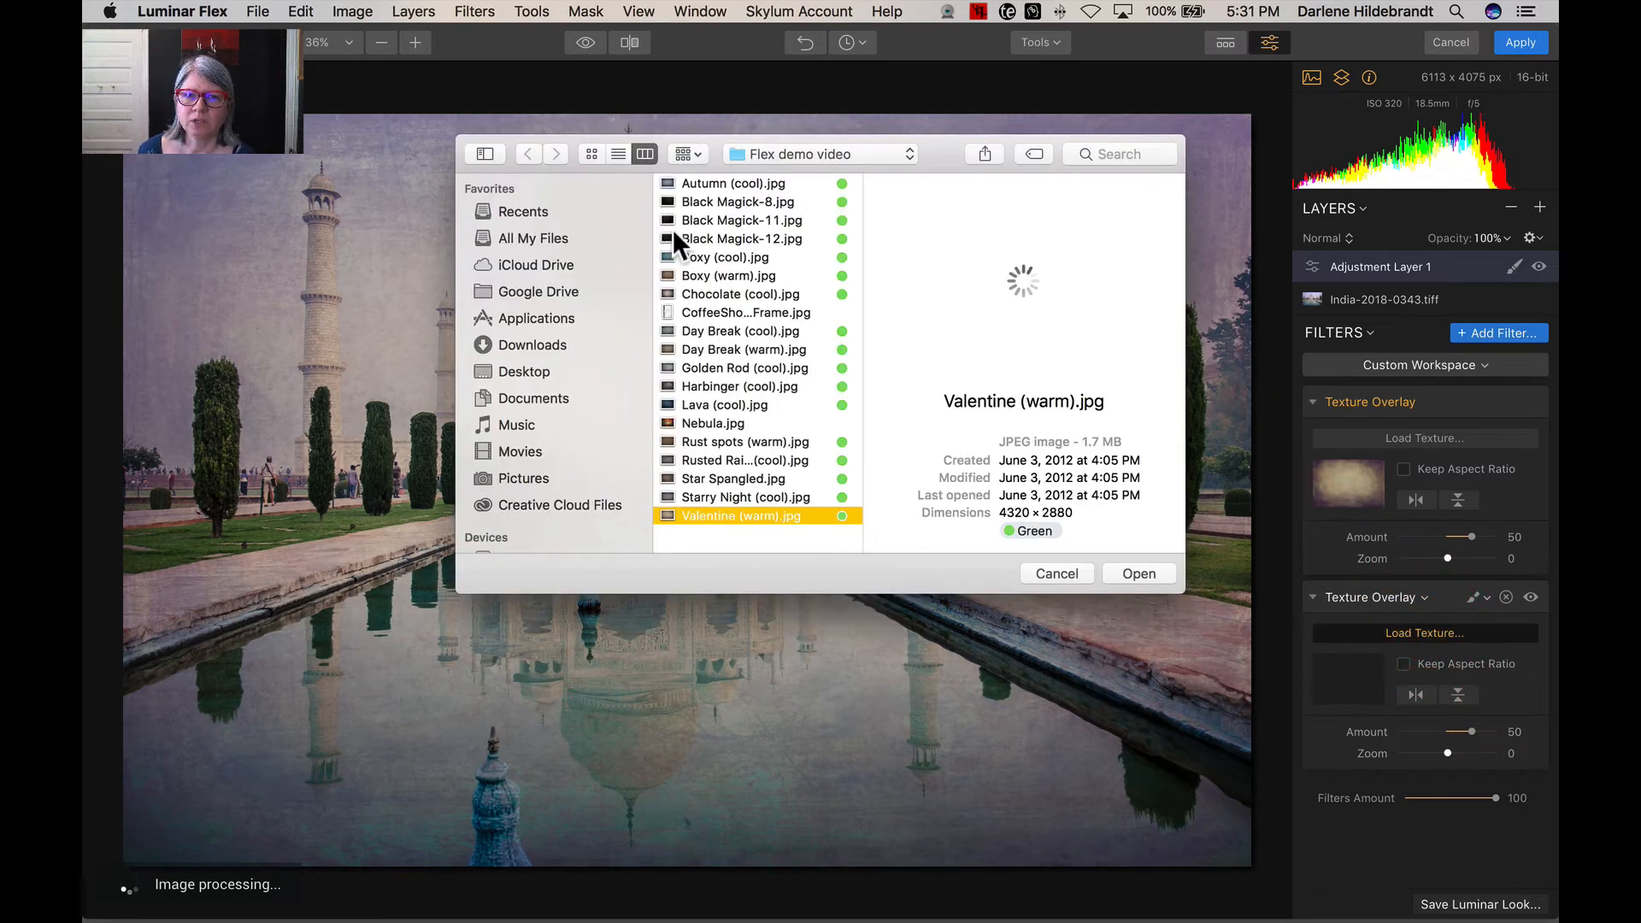
left_click(685, 310)
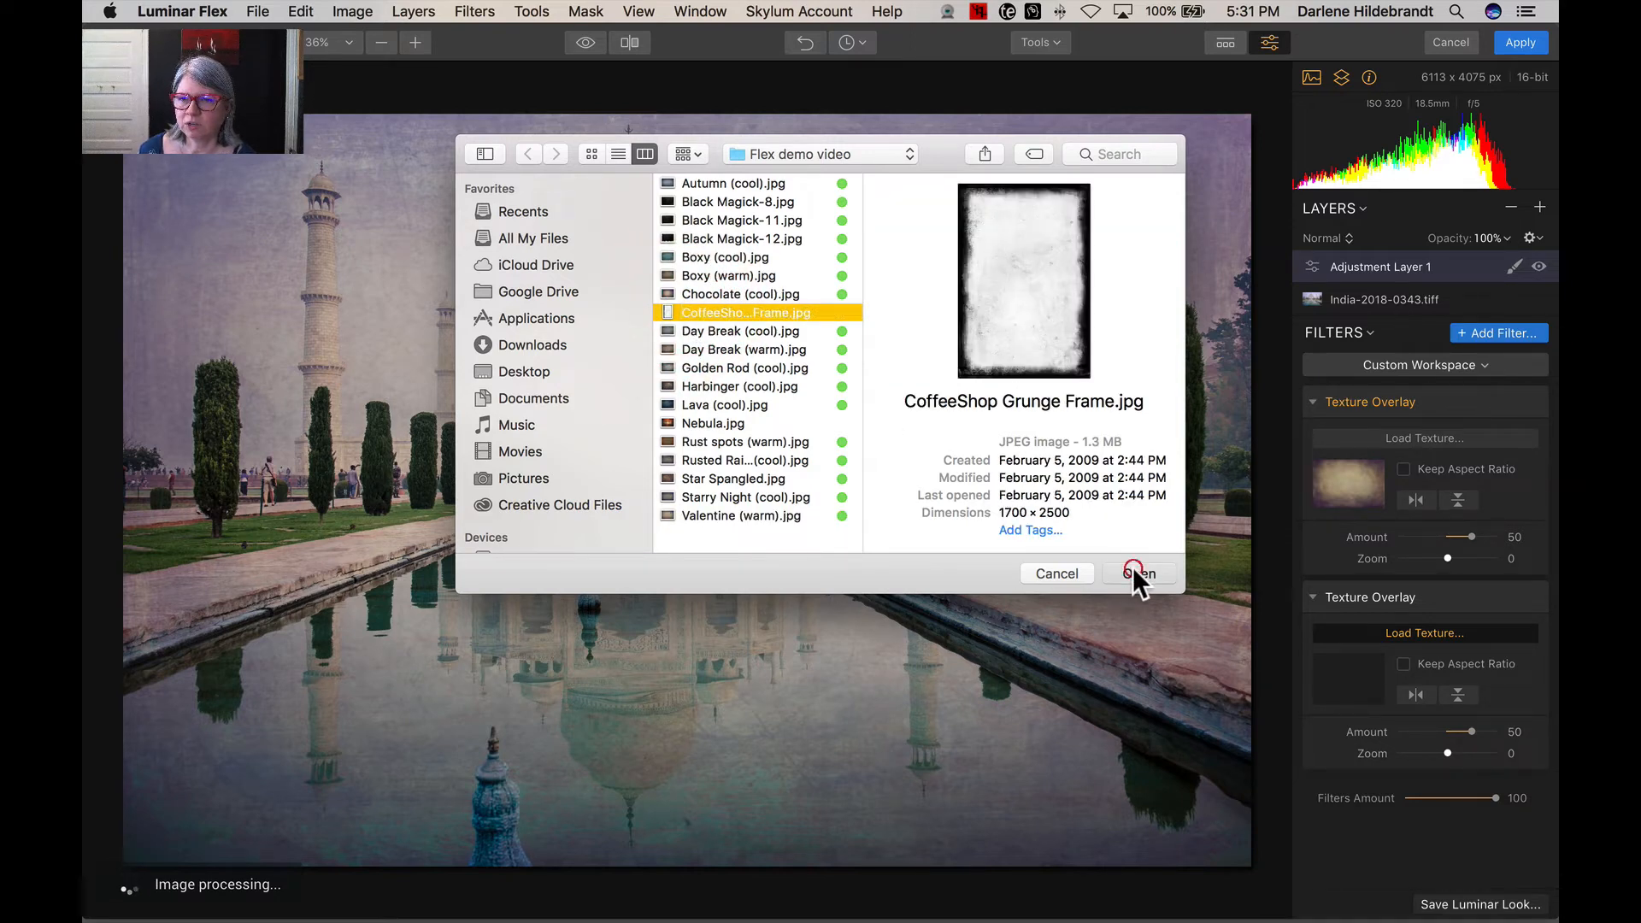
left_click(1103, 570)
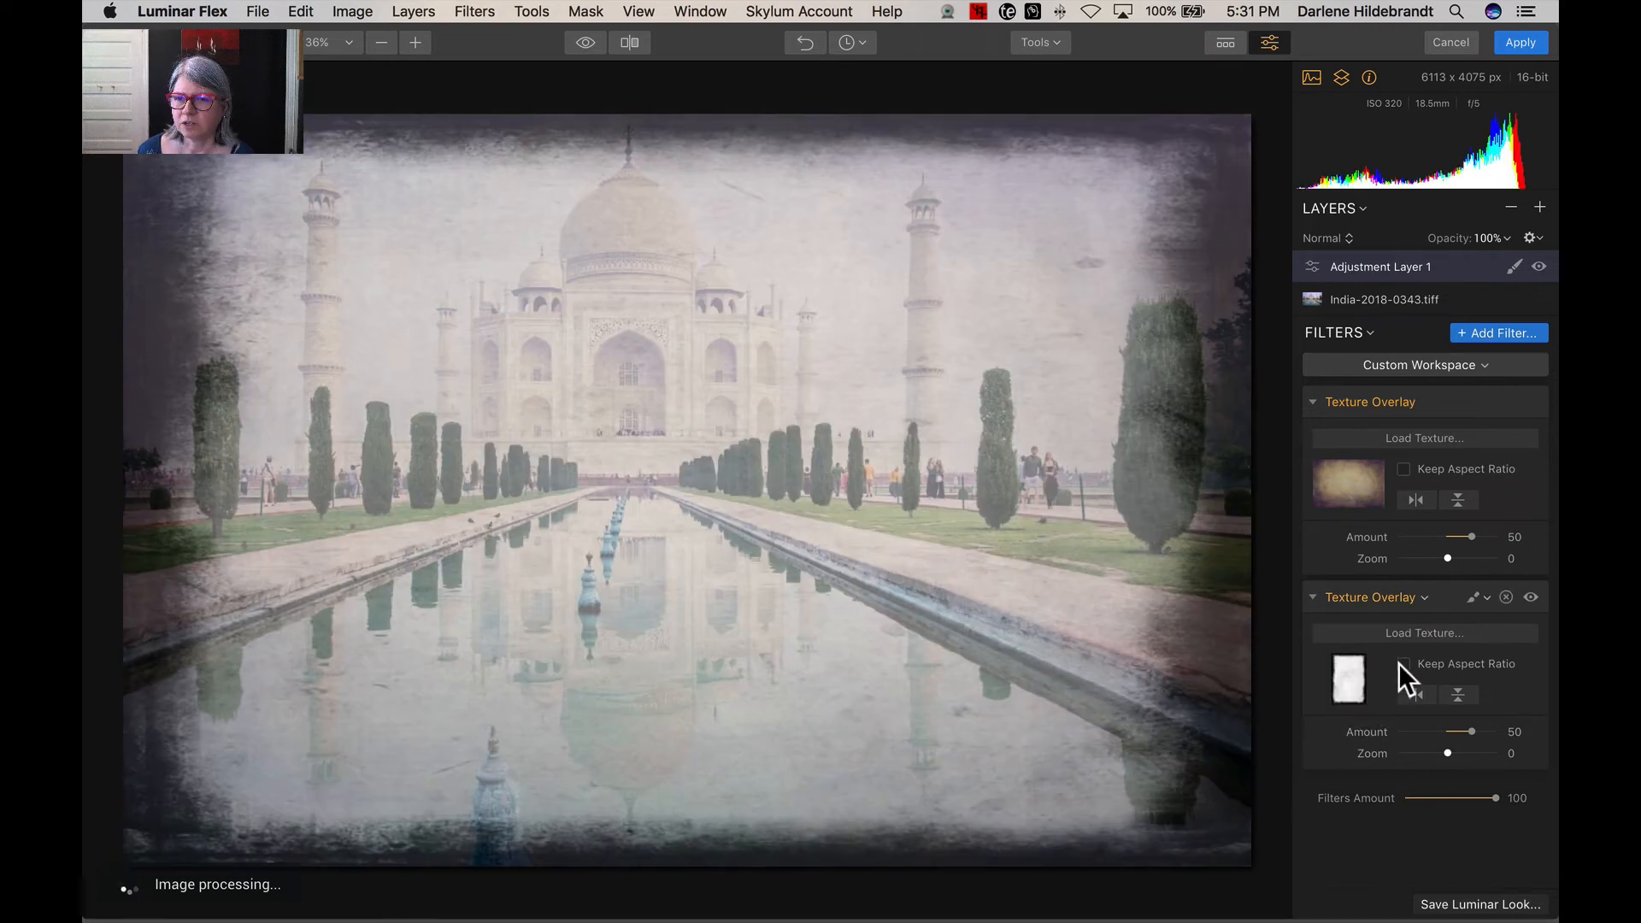
Try Keep Aspect Ratio on the grunge frame and turn it off again, then flip the frame horizontally and back.
left_click(1402, 665)
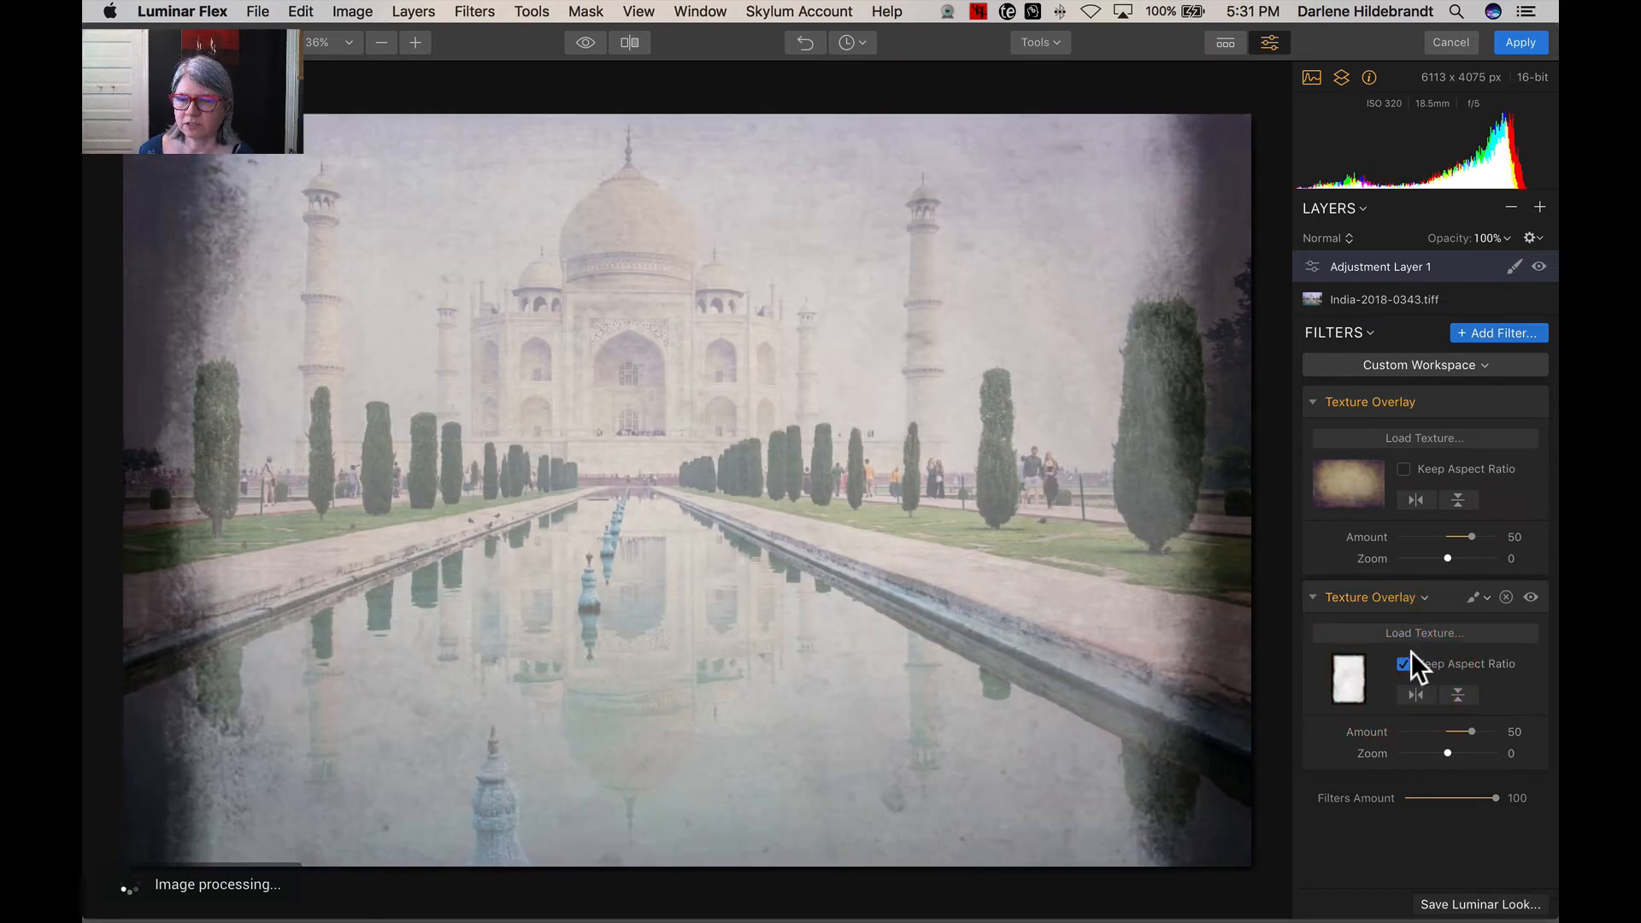
left_click(1402, 661)
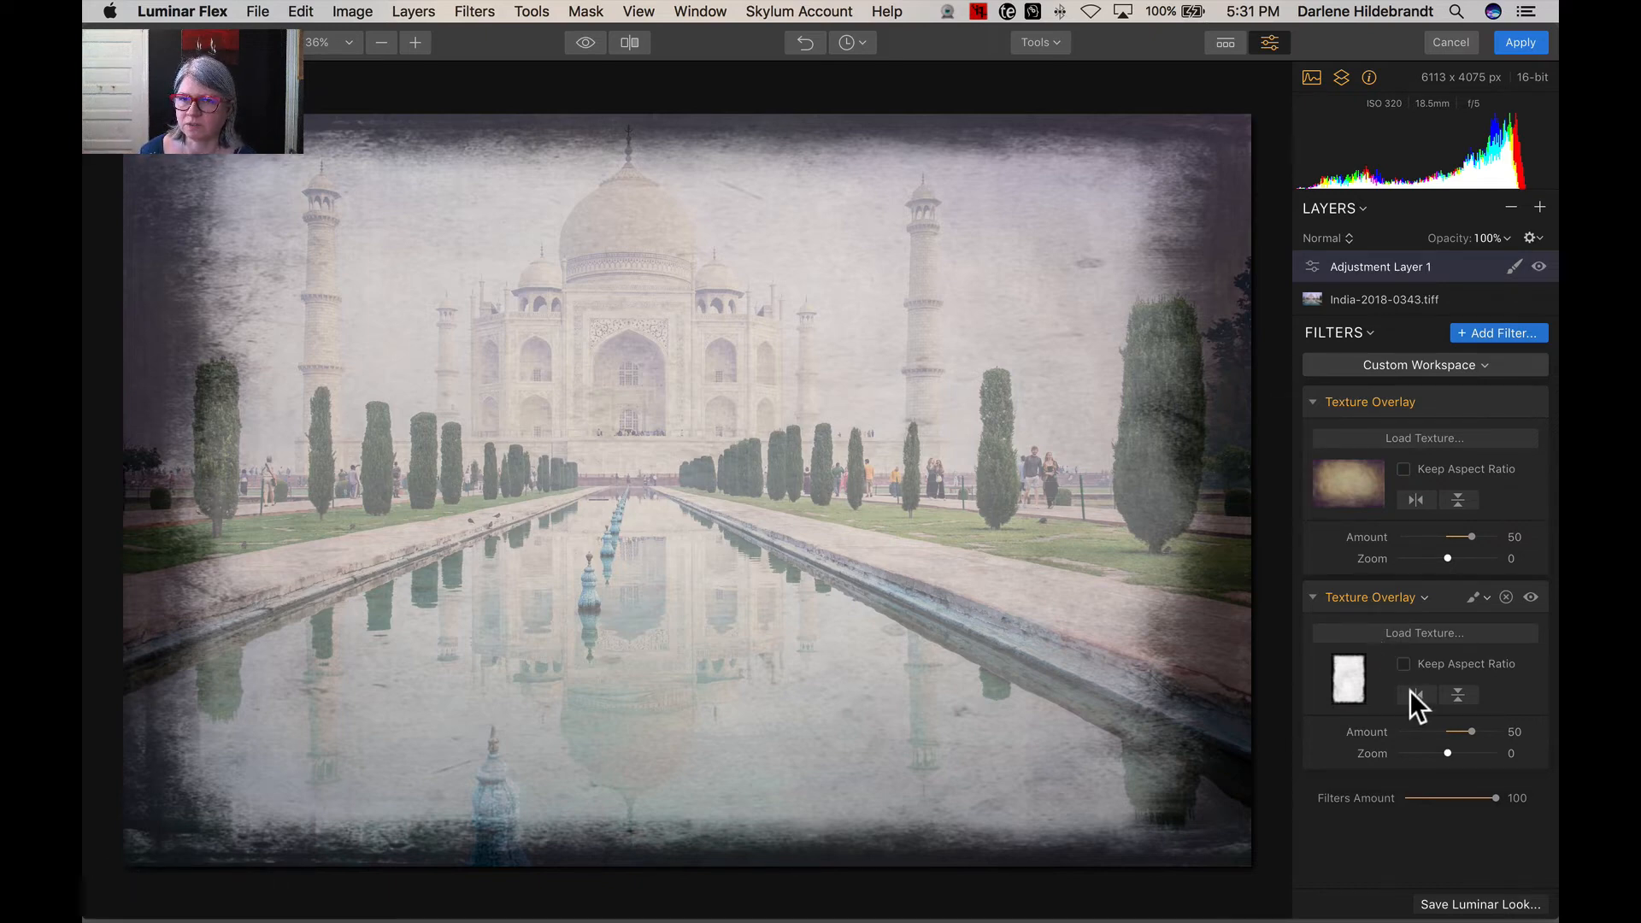
left_click(1413, 694)
left_click(1413, 693)
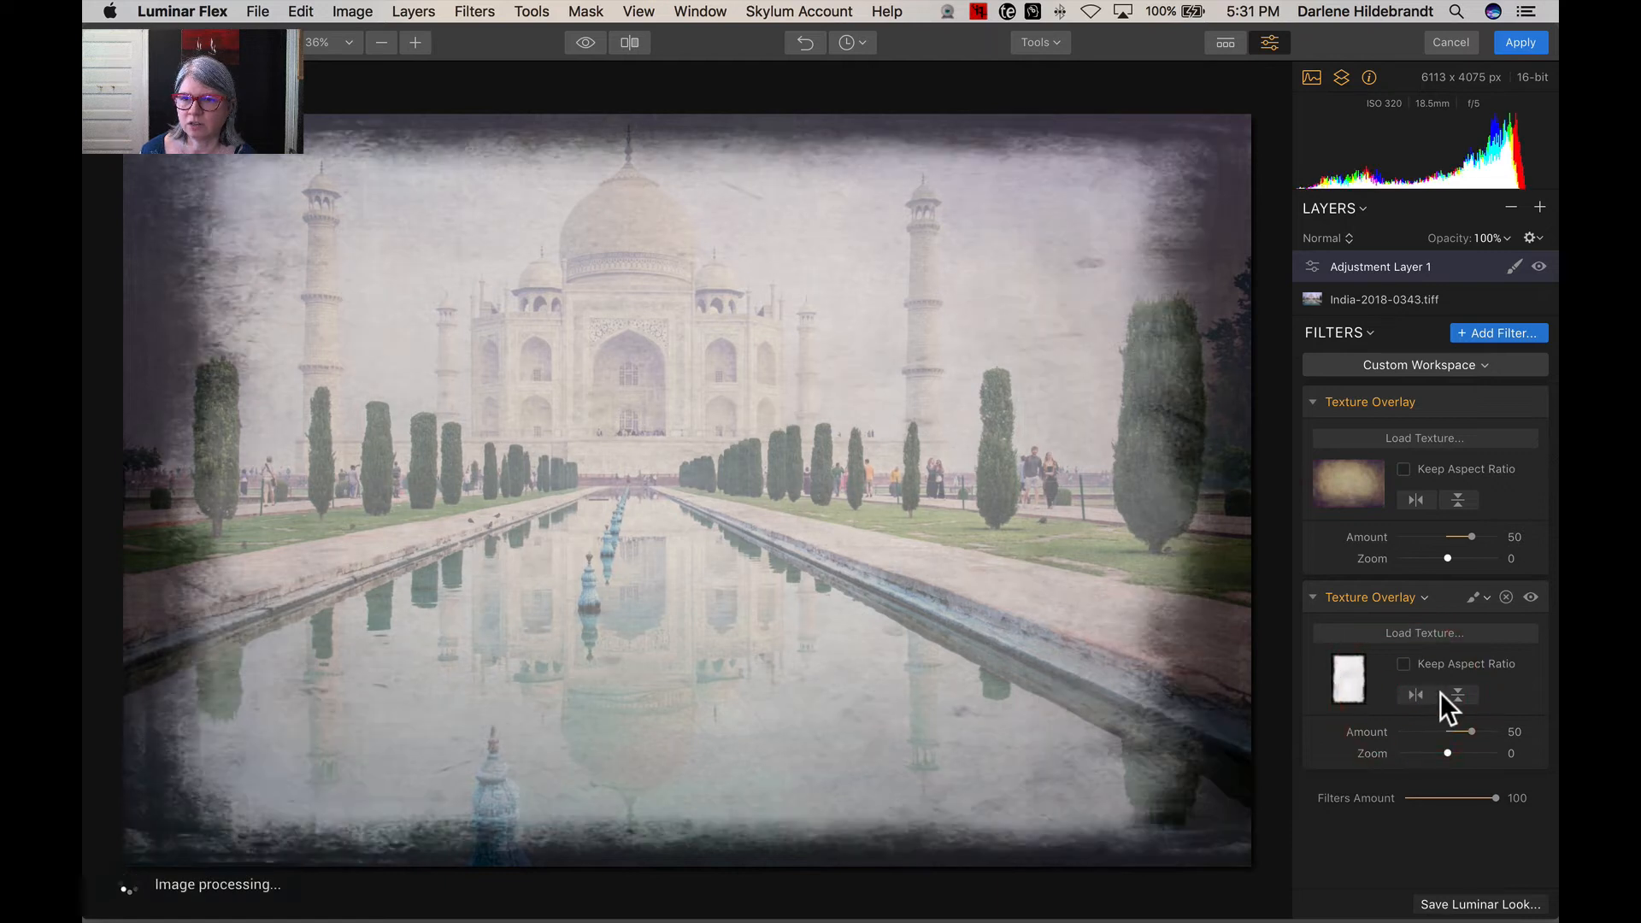
Try the Multiply blend mode on the second Texture Overlay with the grunge frame.
left_click(1365, 599)
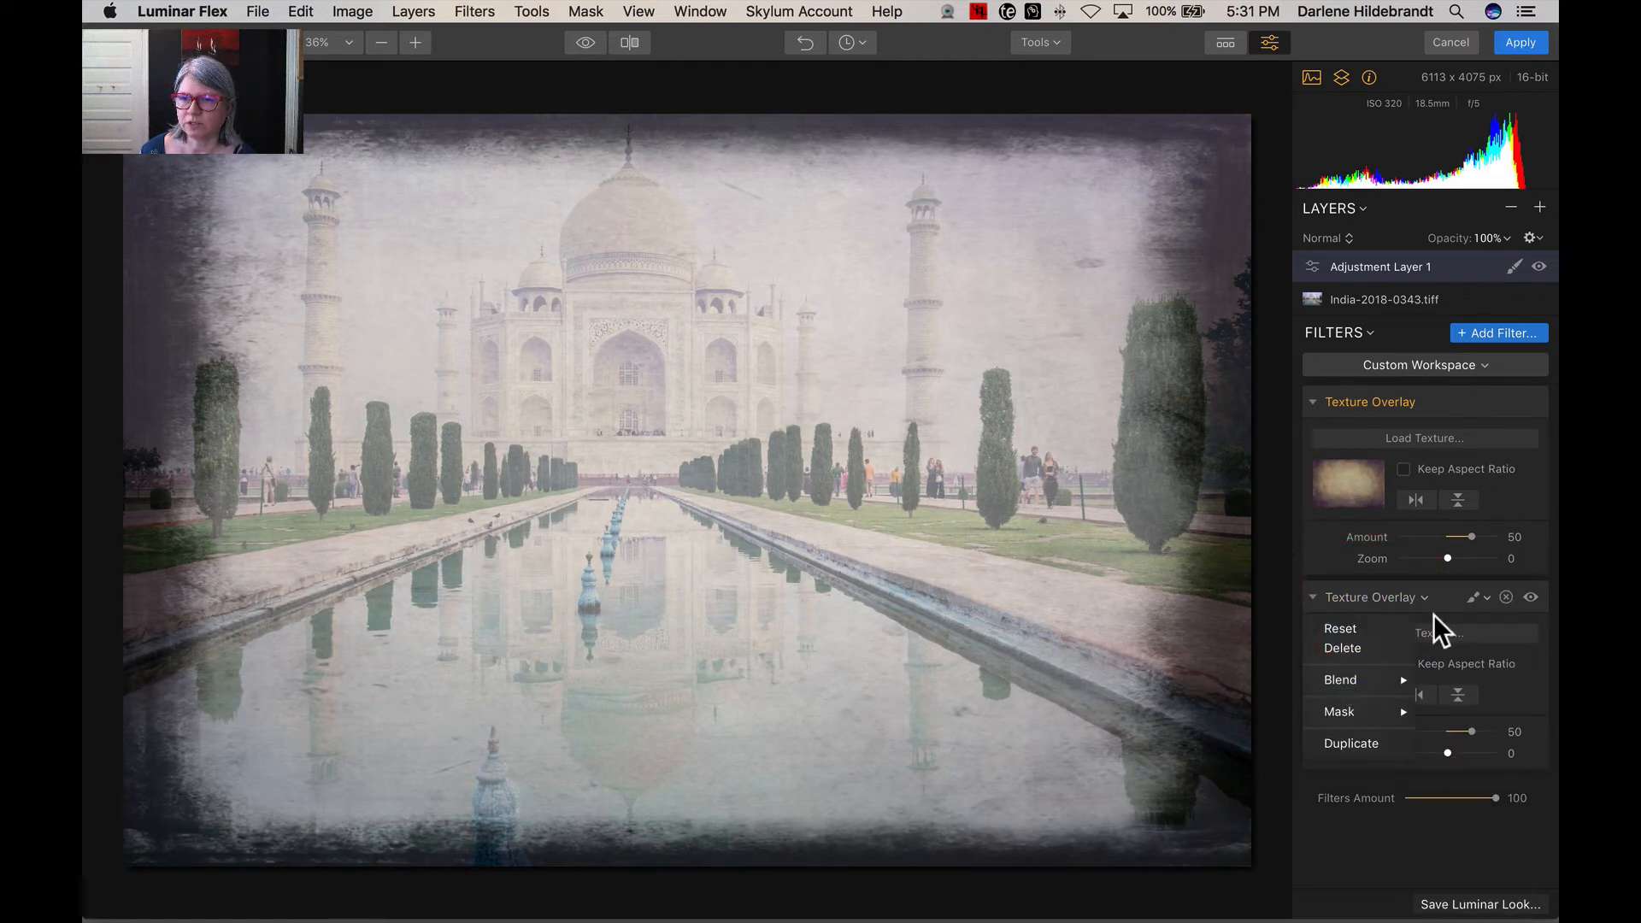
mouse_move(1368, 681)
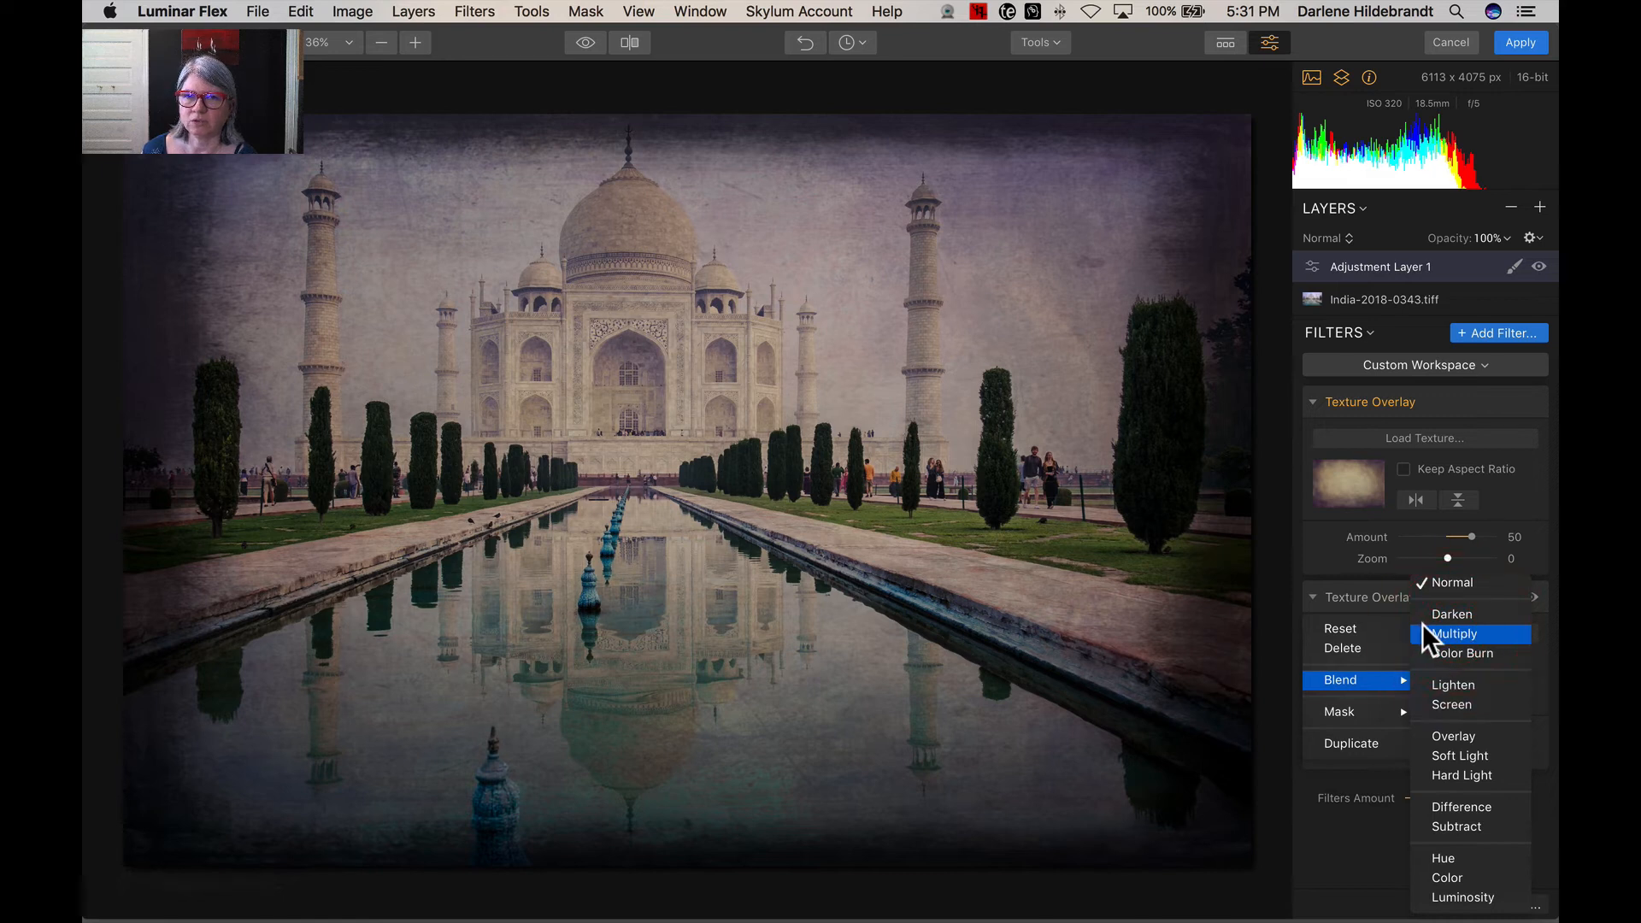
left_click(1422, 625)
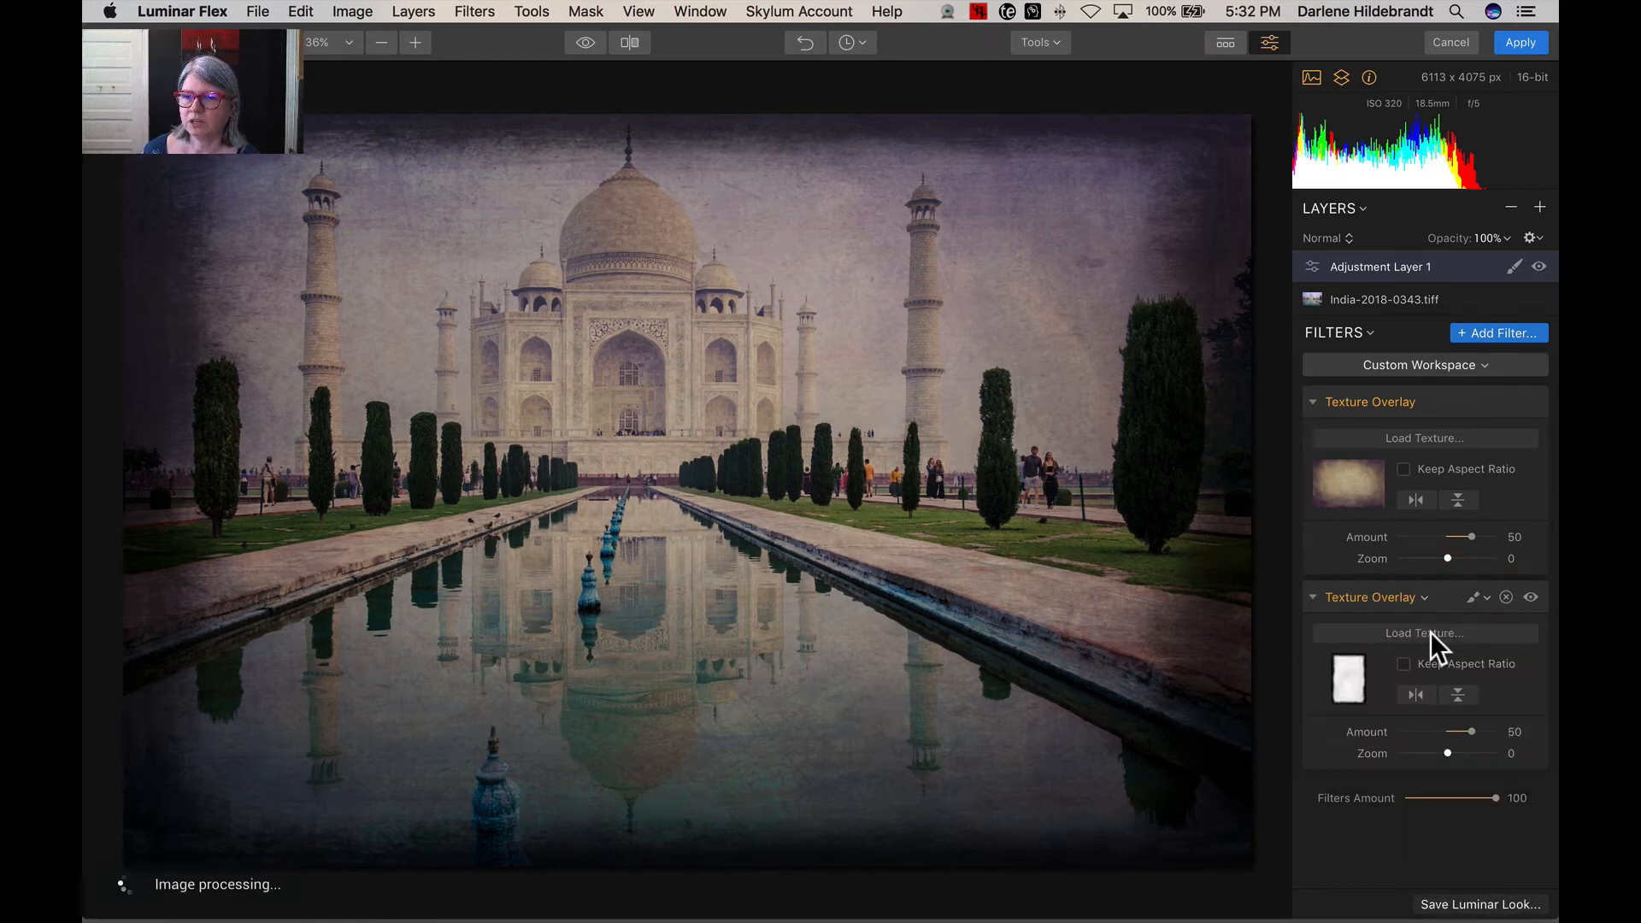
Replace the second Texture Overlay's texture with Black Magick-11.jpg from the Flex demo video folder.
left_click(1430, 631)
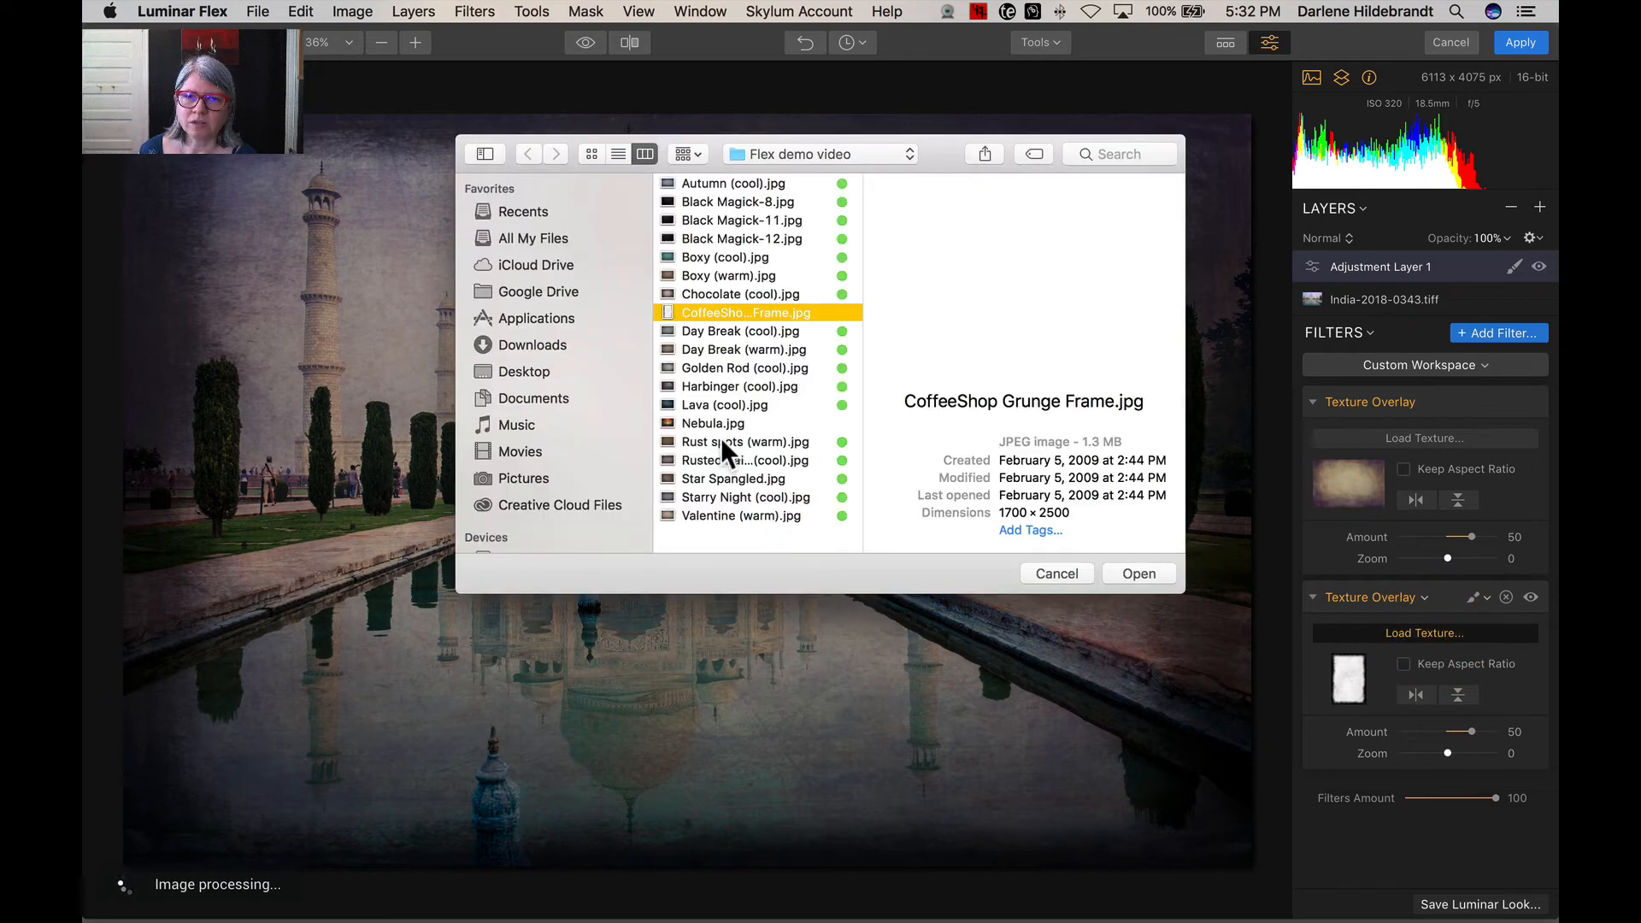
left_click(704, 239)
key("Up")
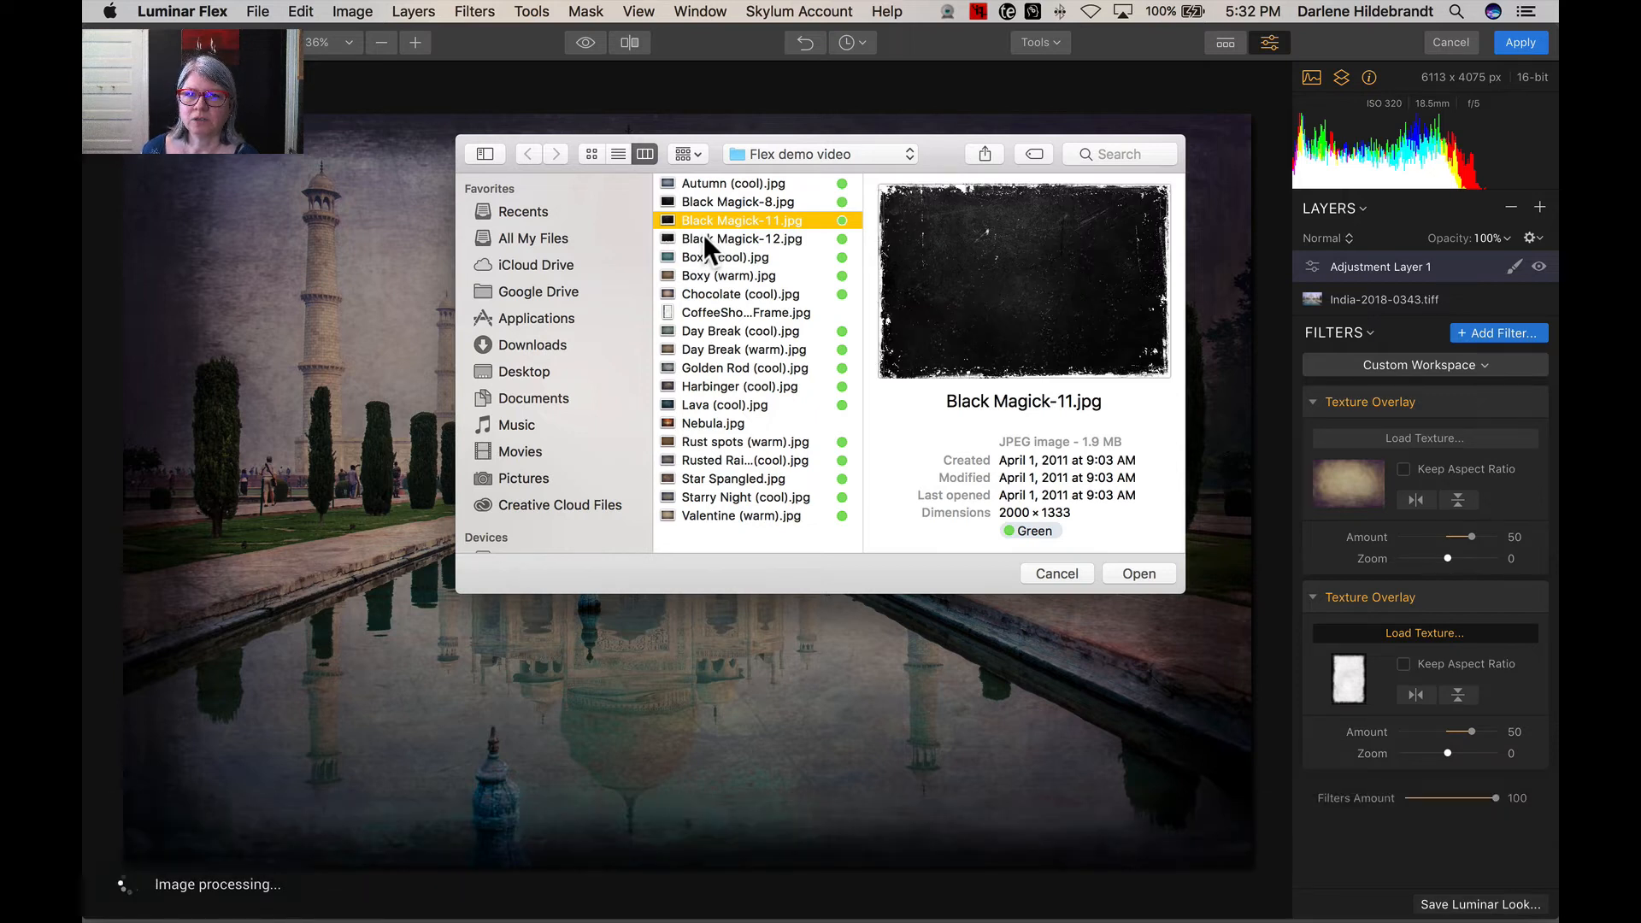
key("Up")
key("Down")
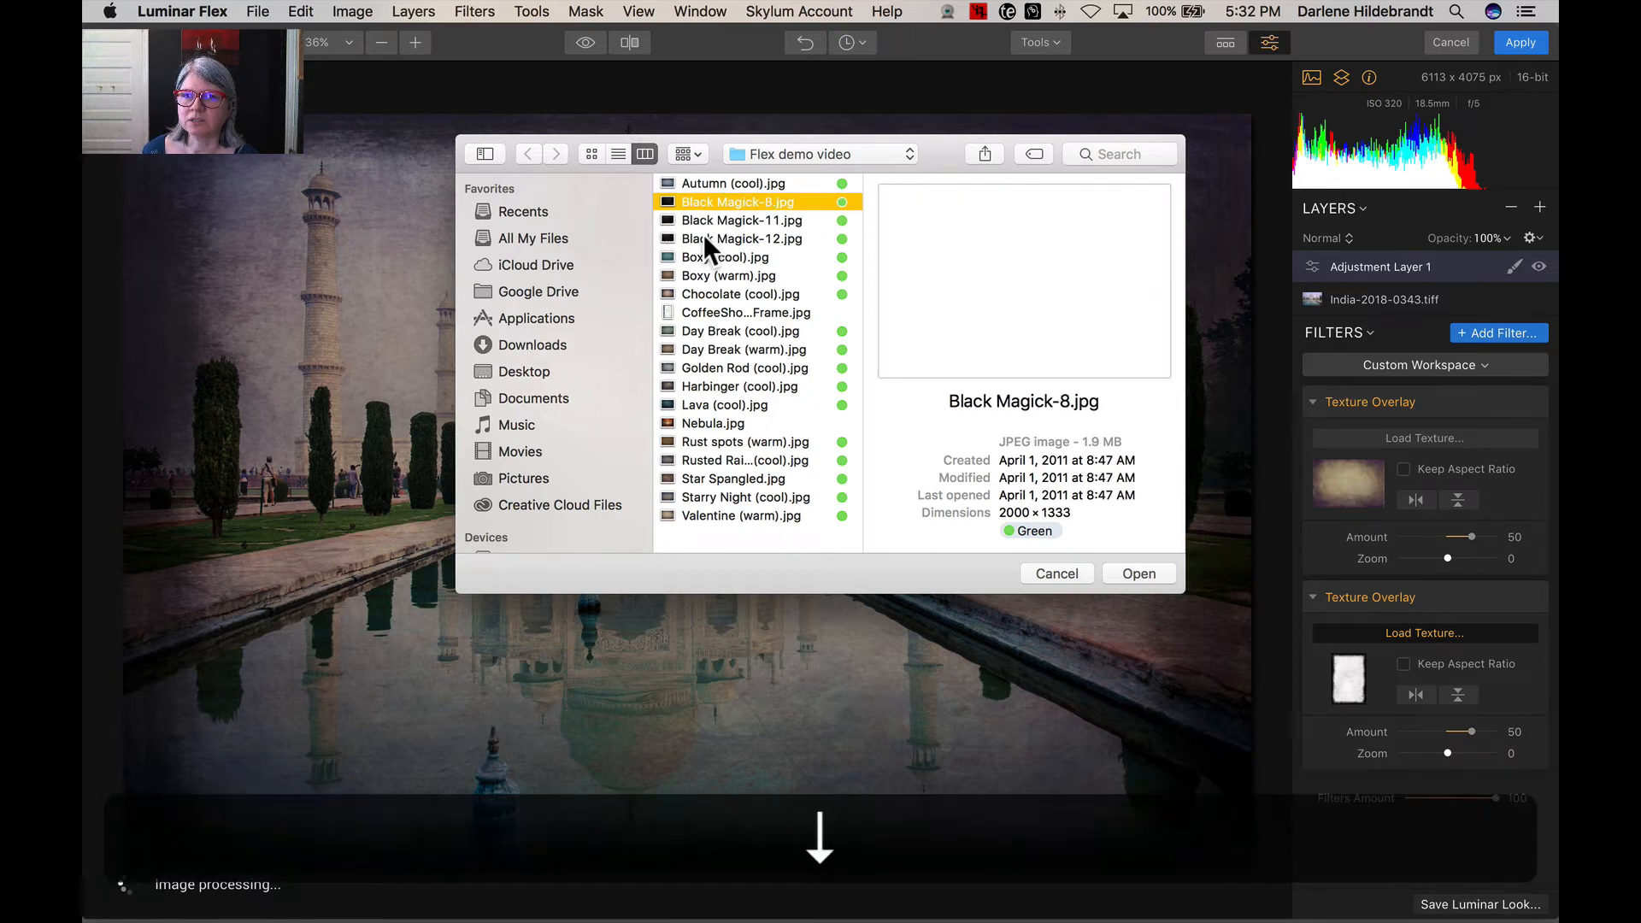
key("Return")
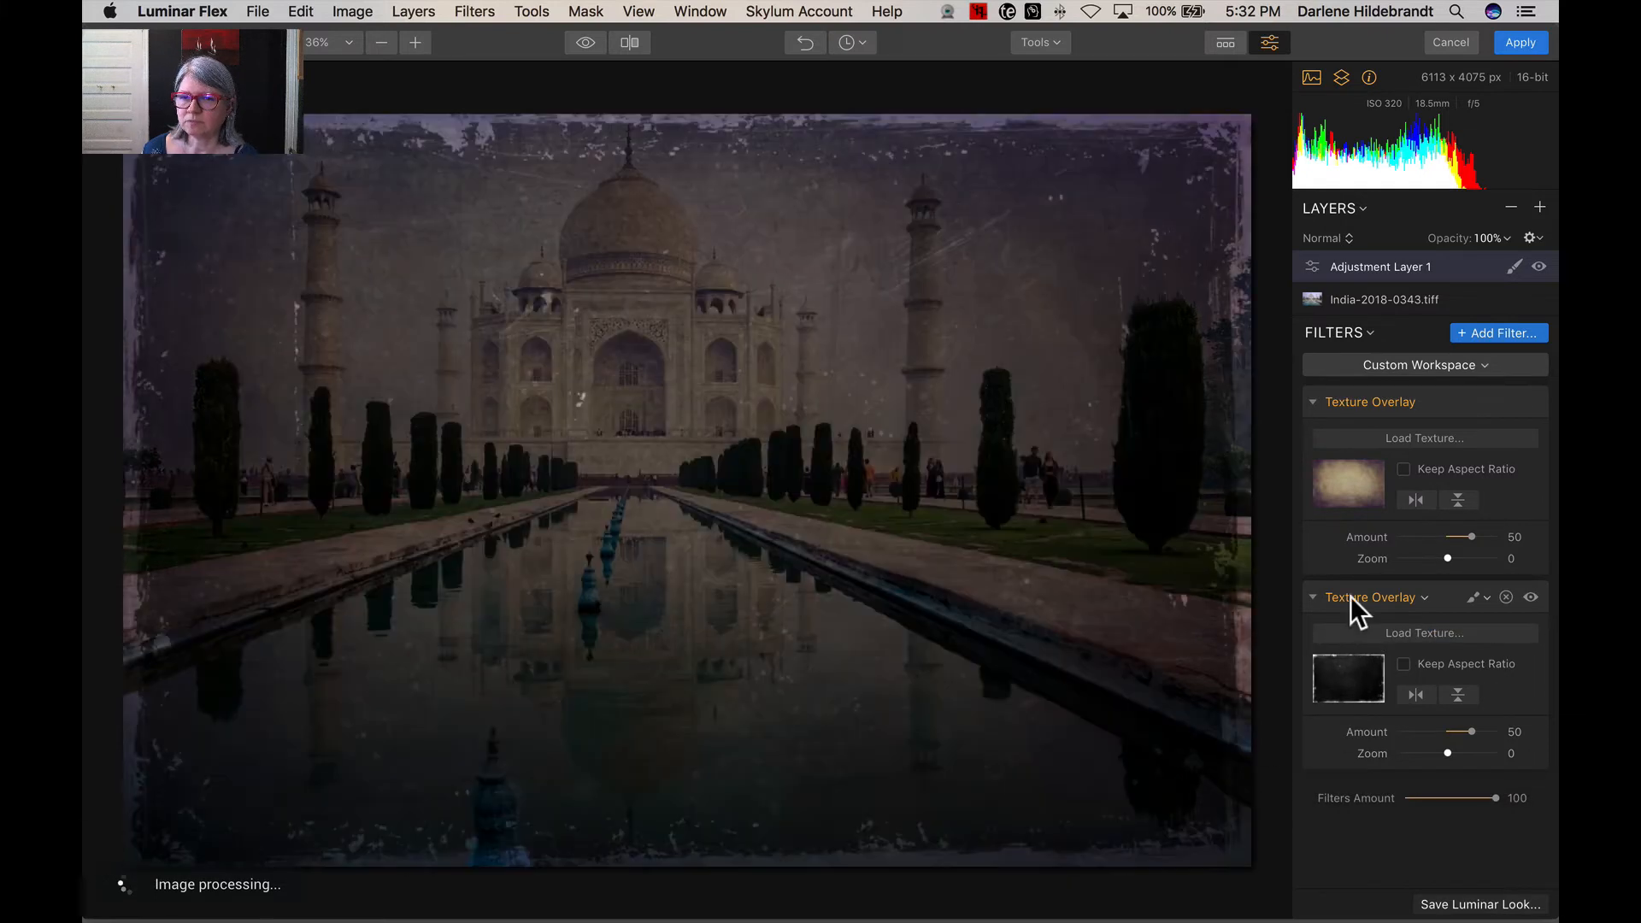
Blend the Black Magick-11 overlay in Lighten mode and raise its Amount to 100.
left_click(1350, 597)
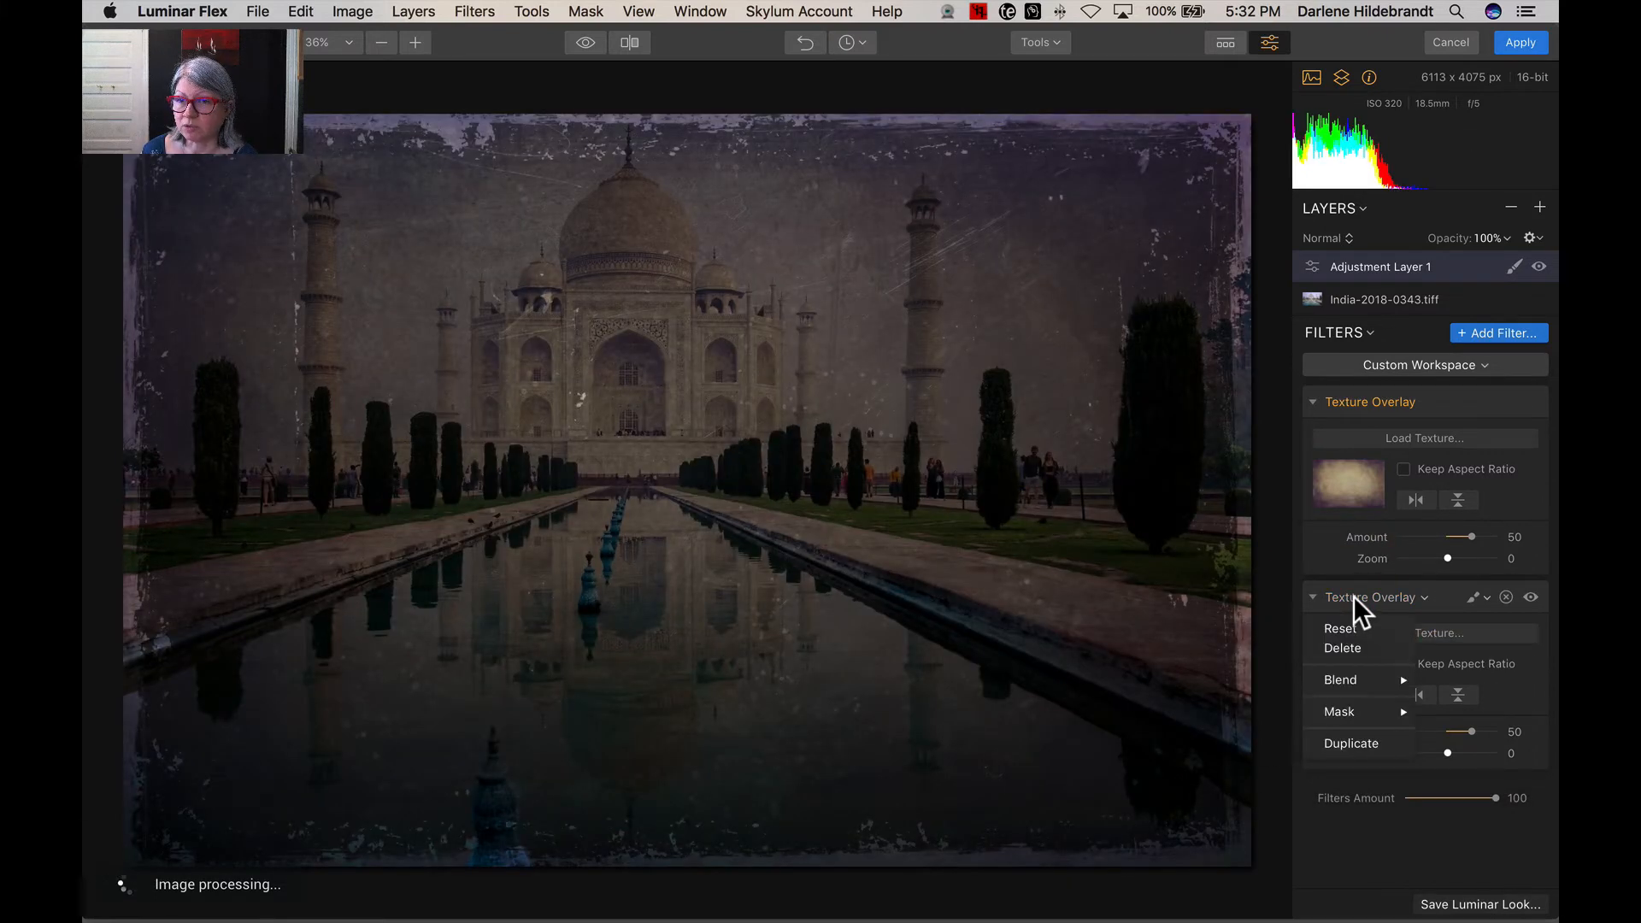
mouse_move(1348, 680)
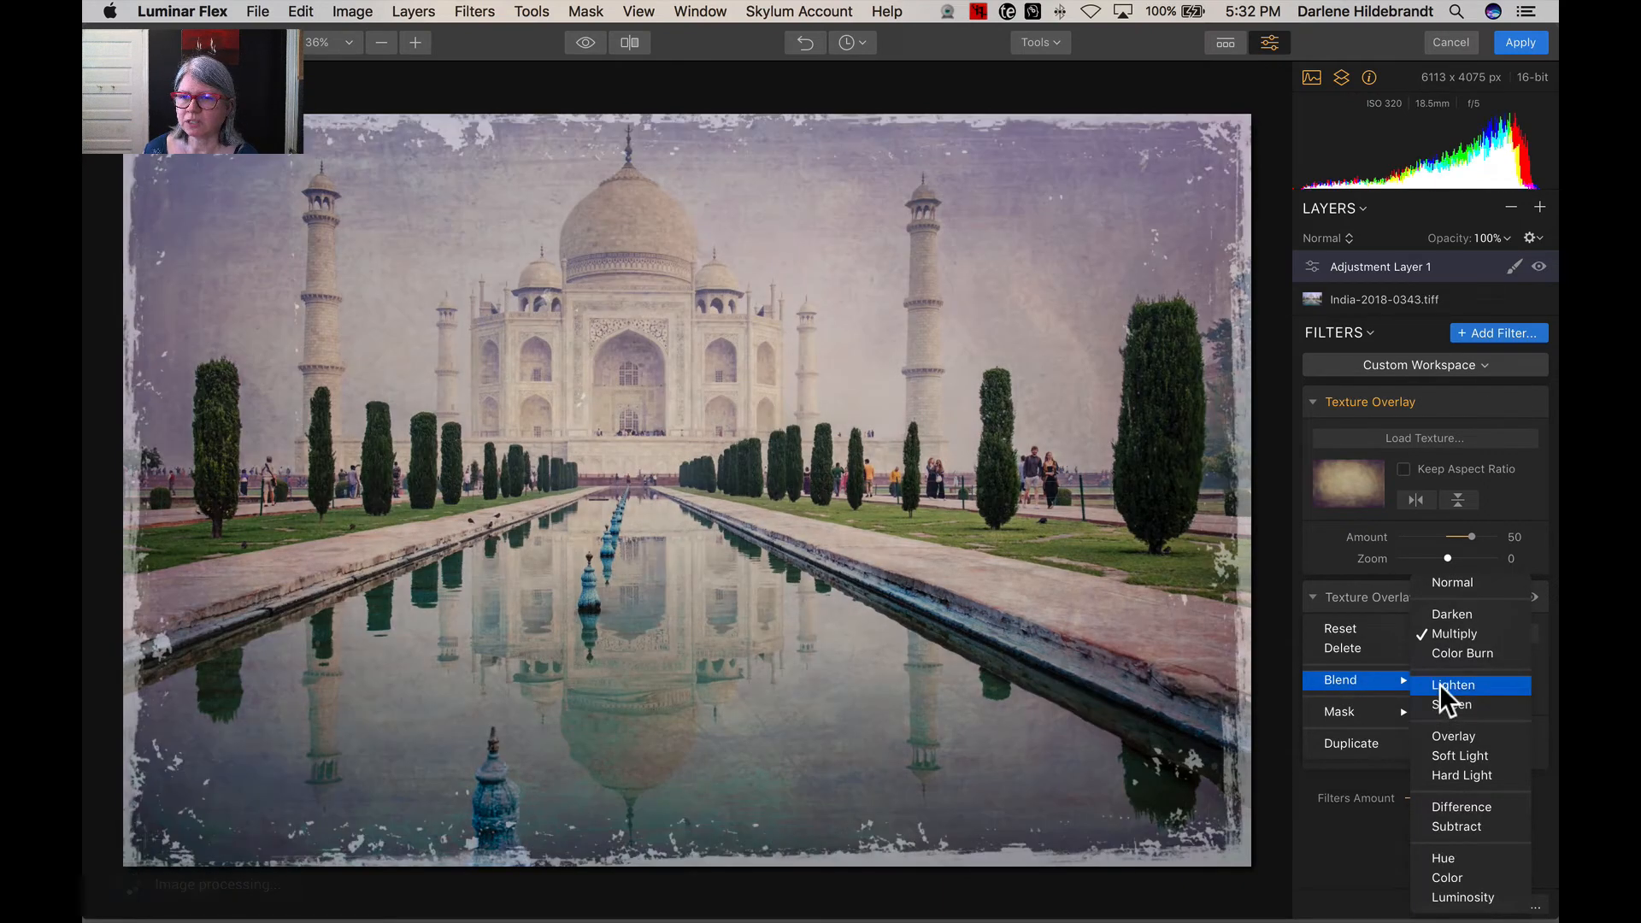
left_click(1440, 684)
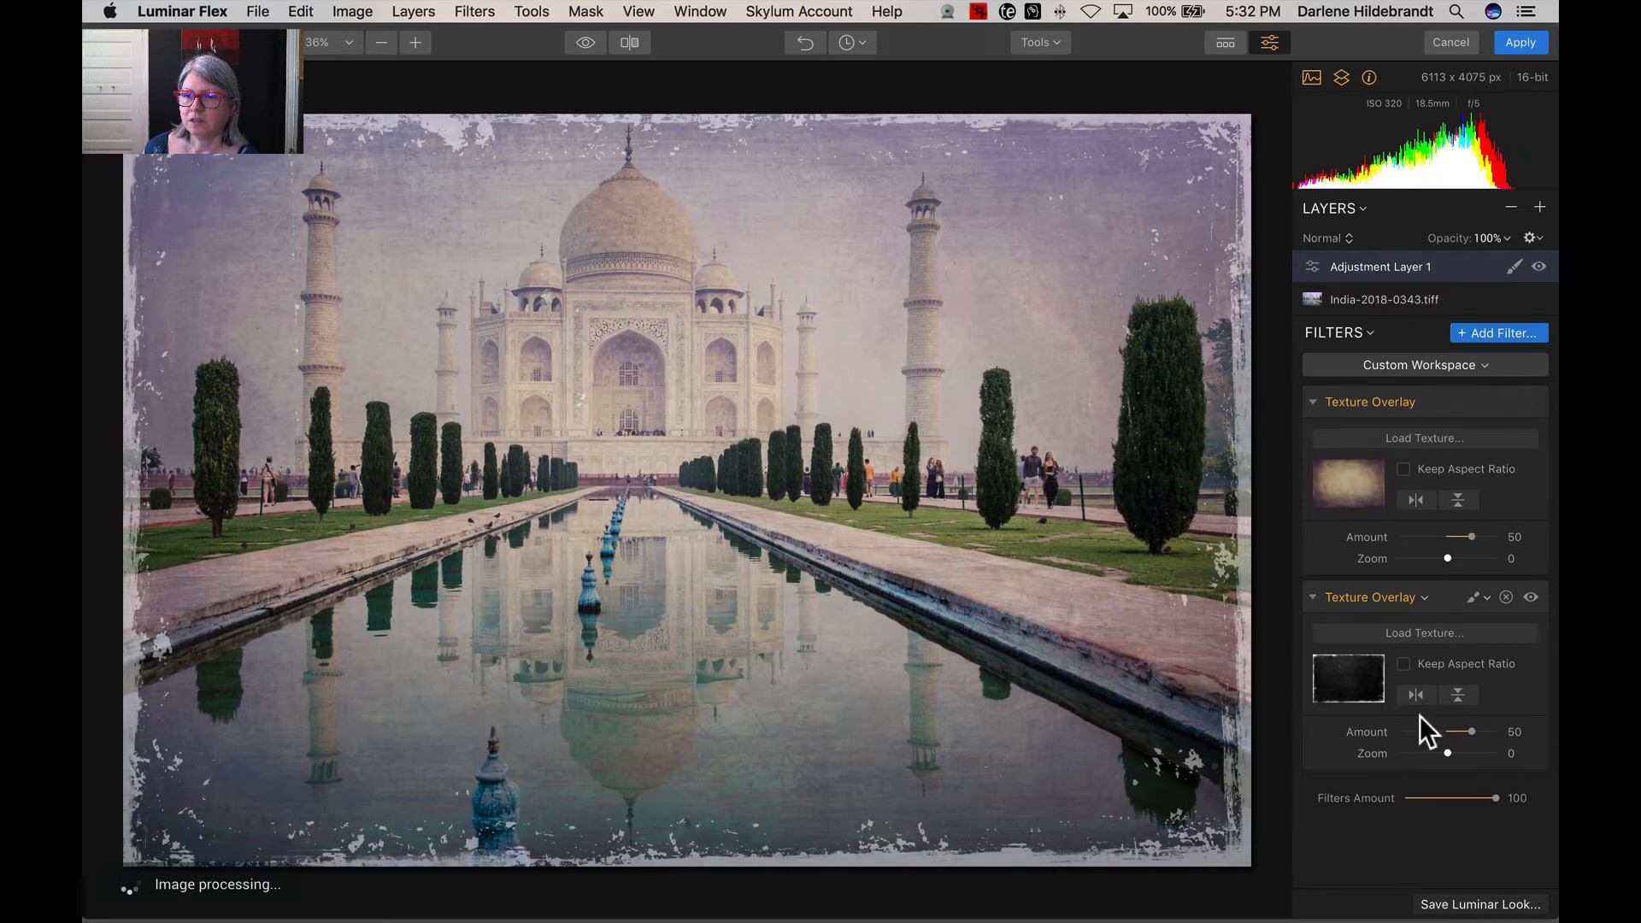
left_click_drag(1472, 733, 1504, 726)
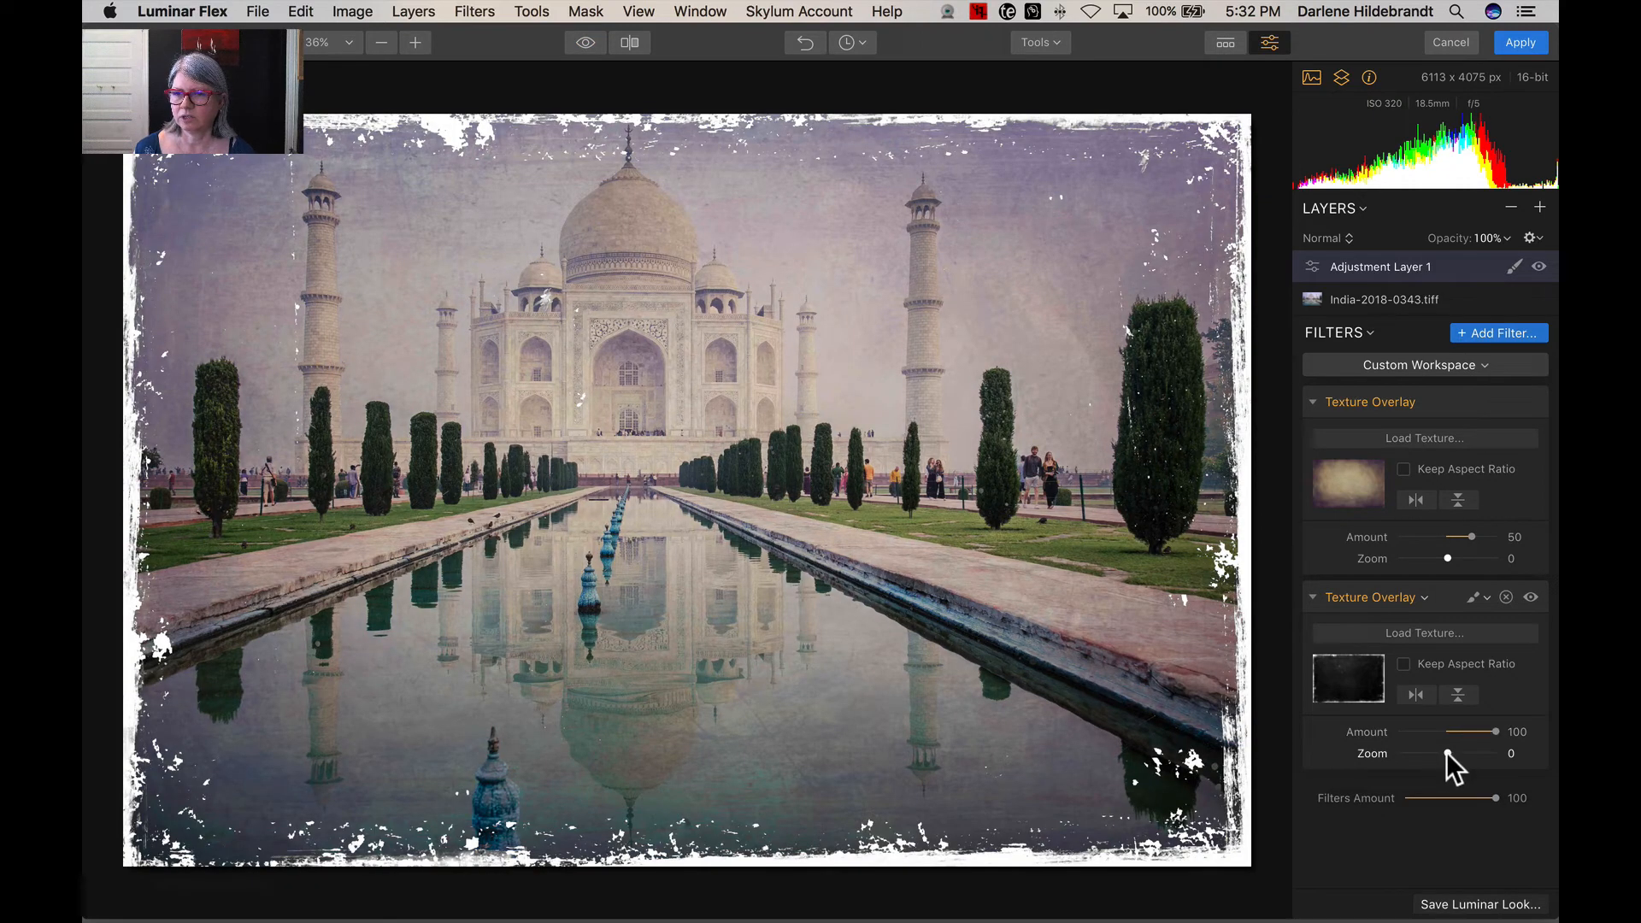
Try Zoom values of -6 and 7 on the Black Magick-11 overlay, then reset its Zoom to the default.
left_click_drag(1447, 753, 1444, 750)
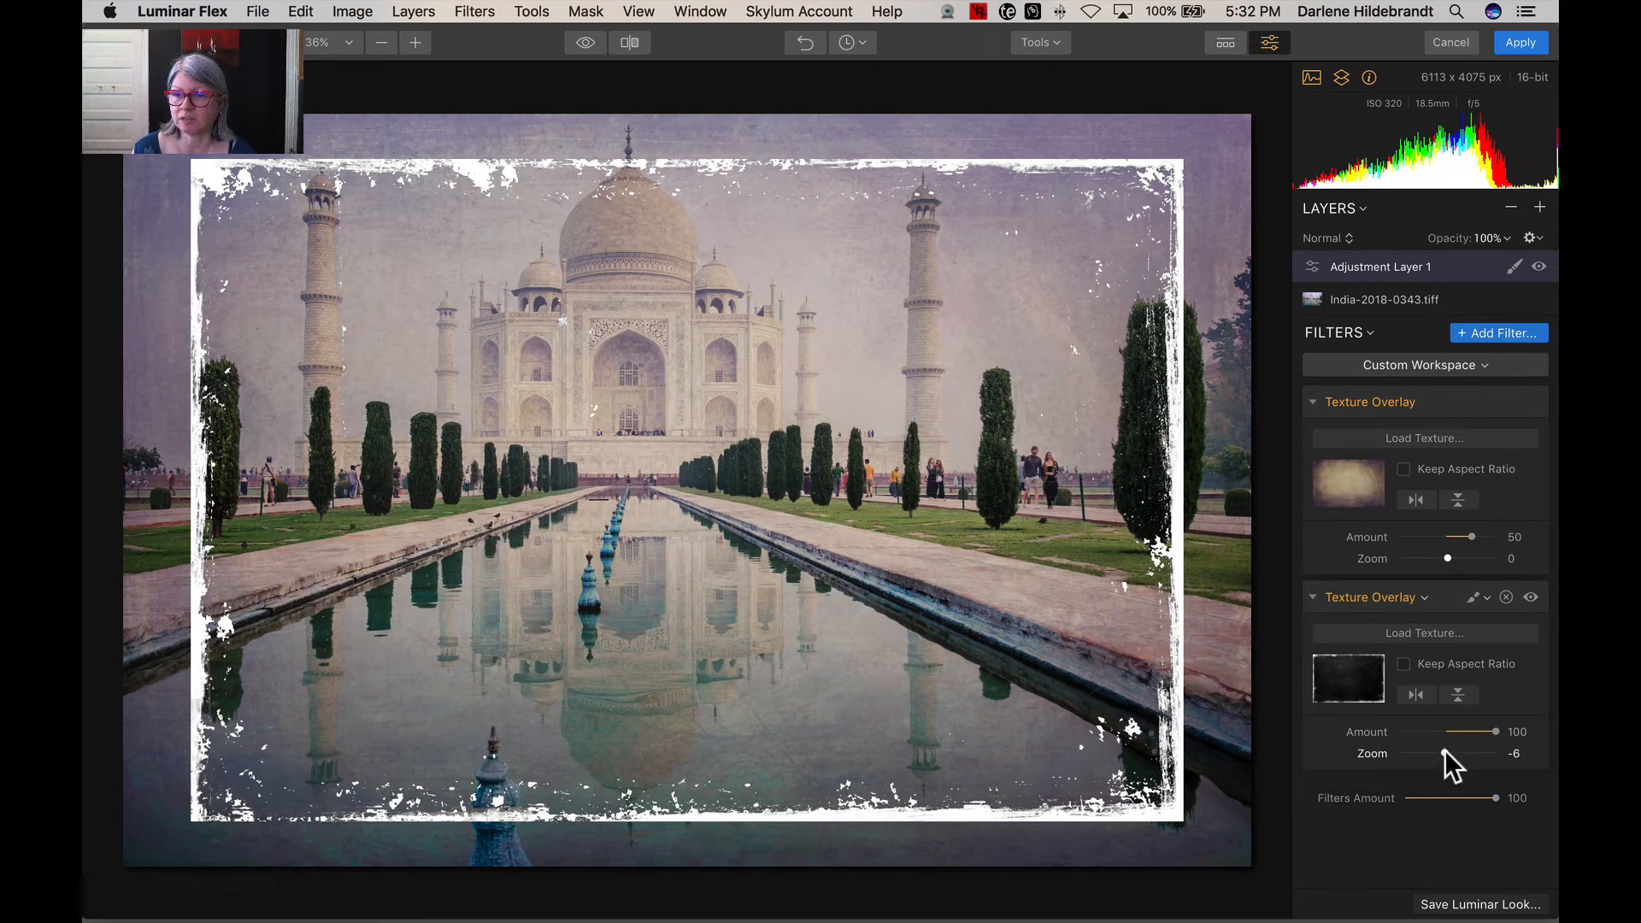
left_click_drag(1444, 750, 1451, 748)
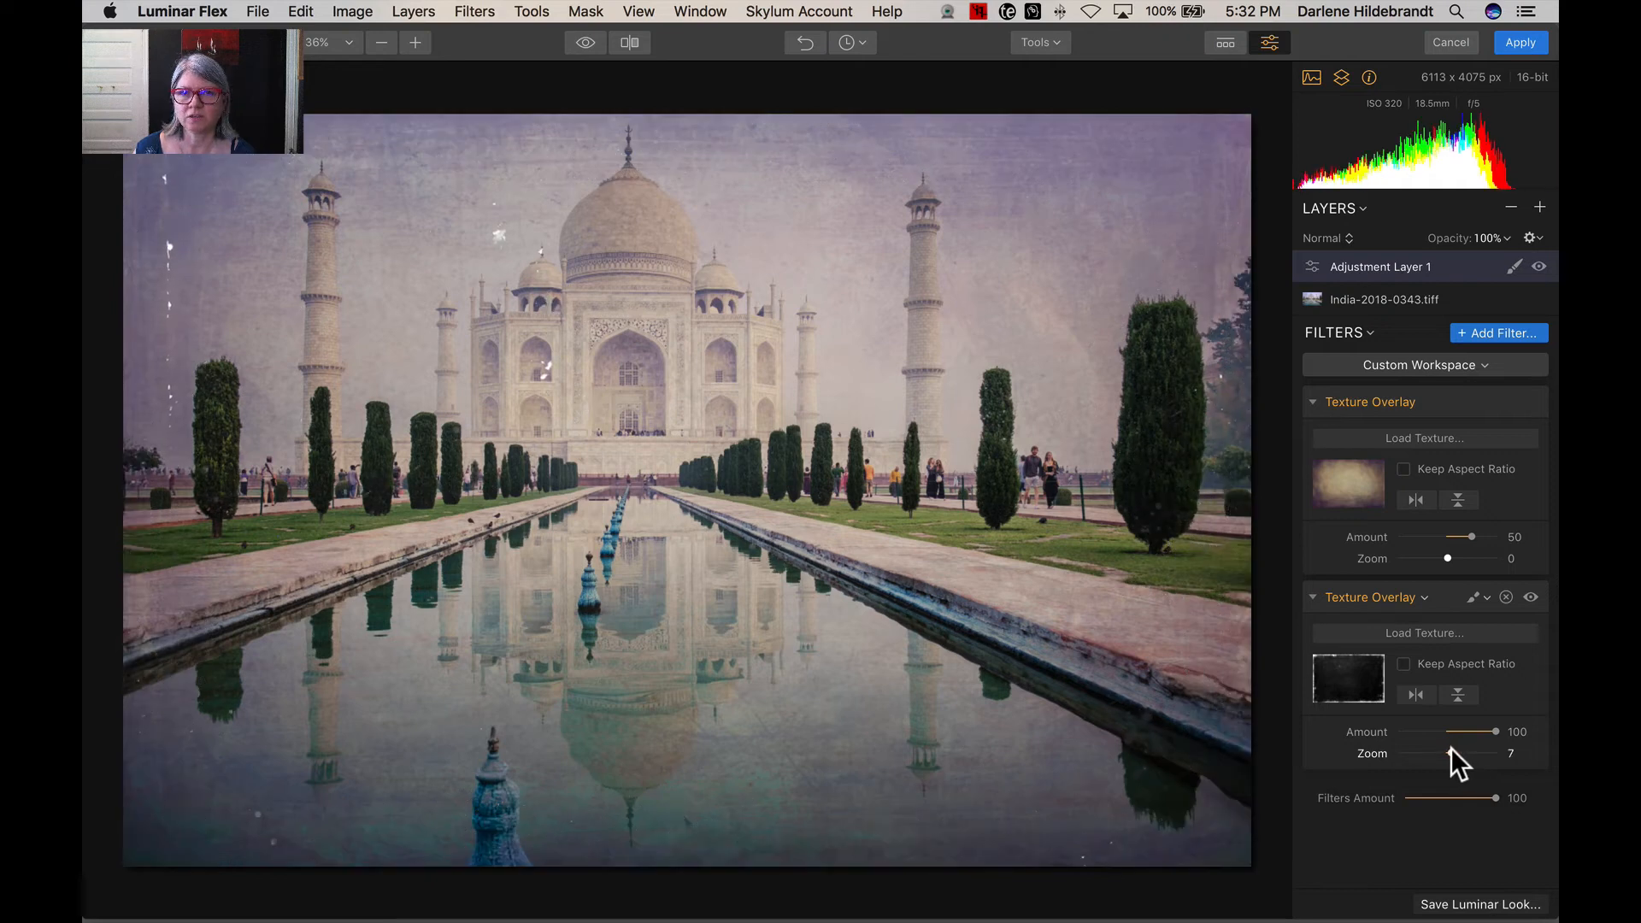
double_click(1450, 748)
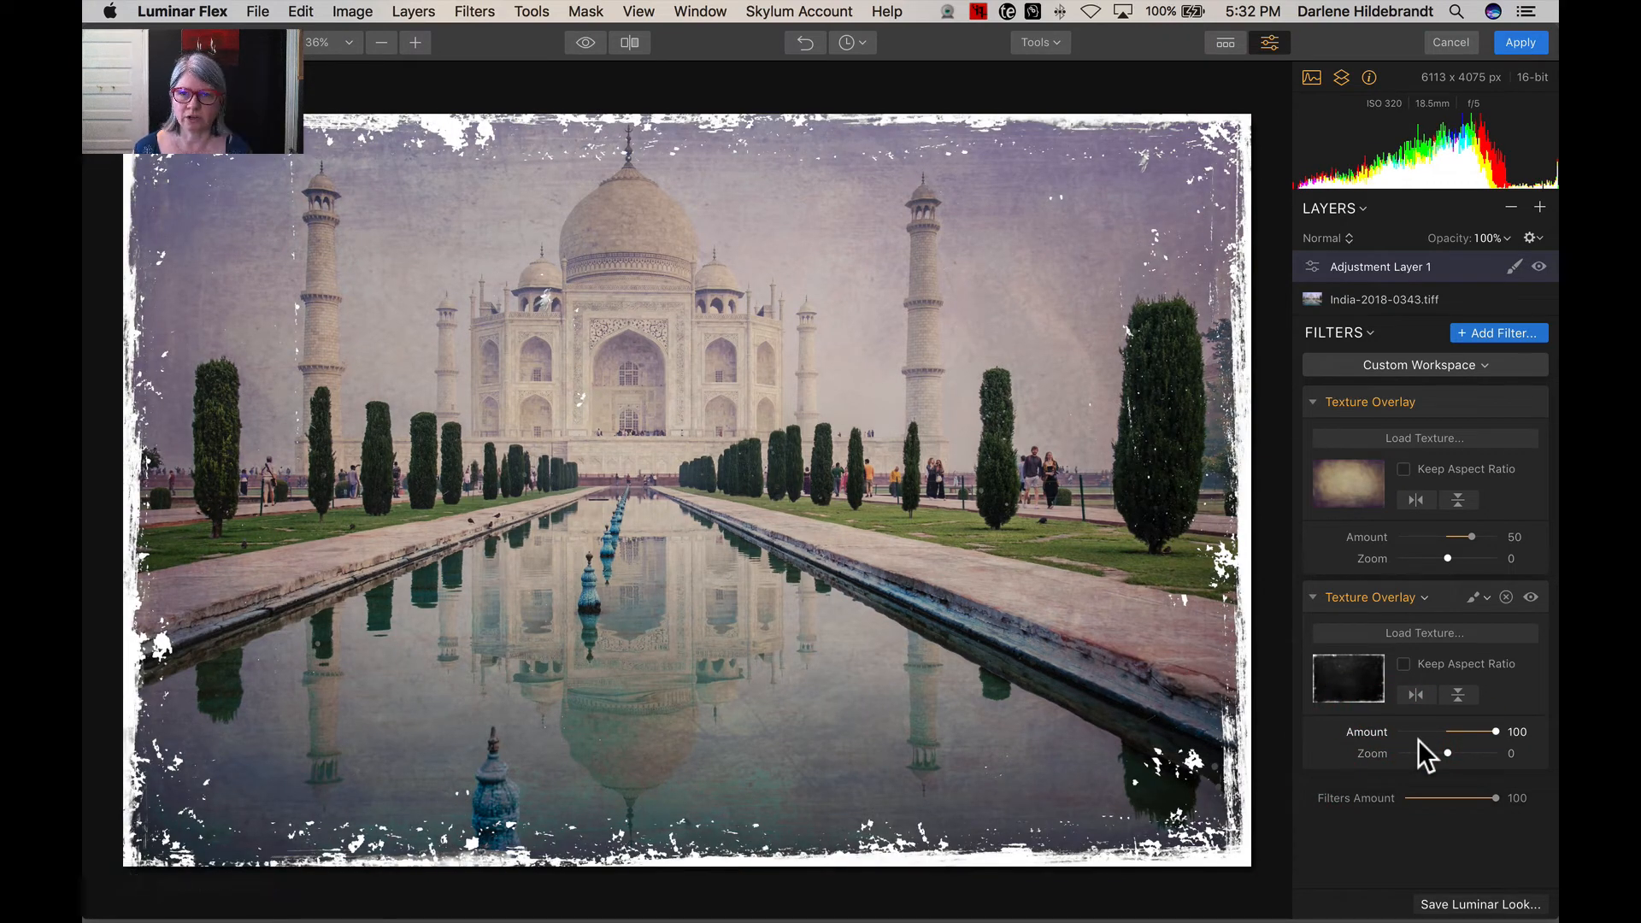
Compare the textured photo with the original and check the adjustment layer's blend modes, keeping Normal and the Filters Amount at 100.
key("backslash")
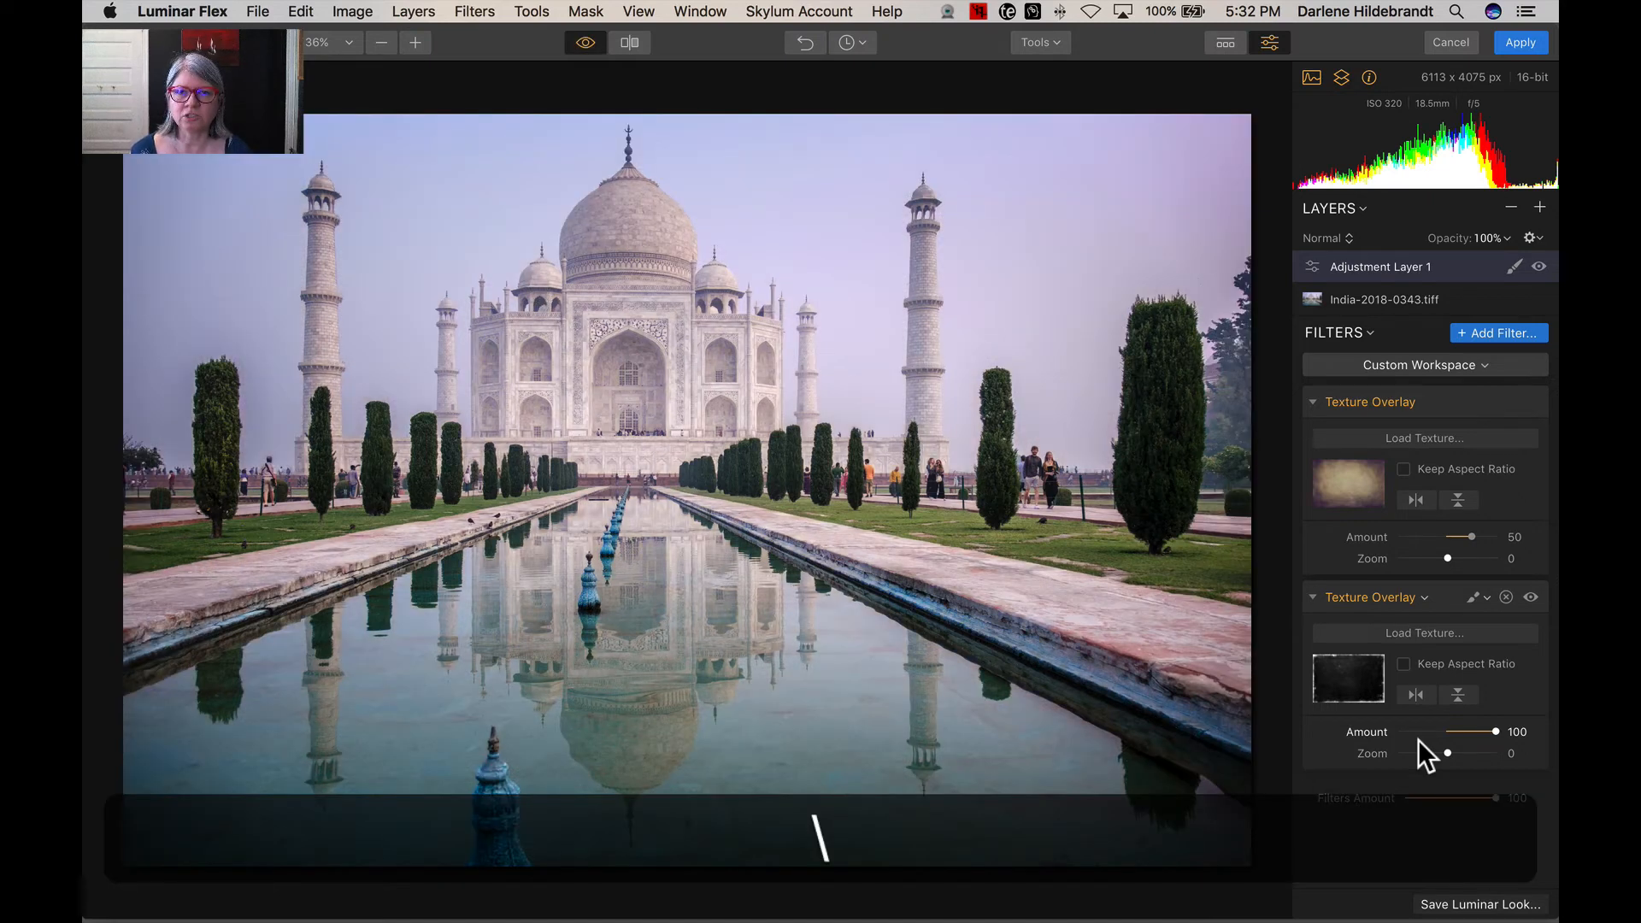
key("backslash")
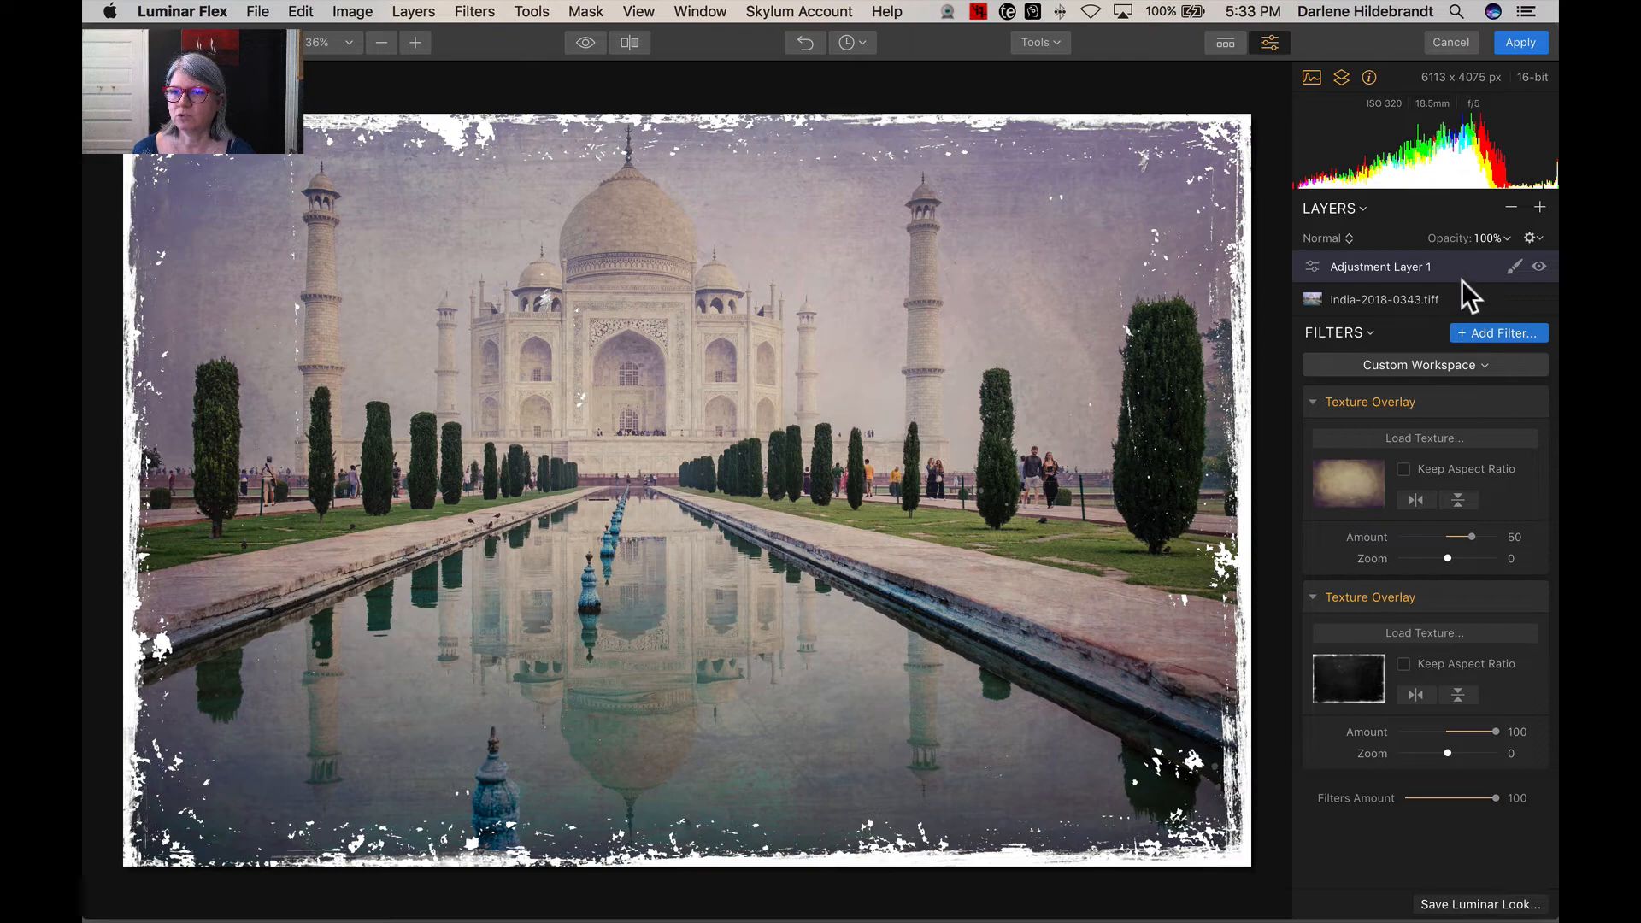
mouse_move(1498, 792)
left_mouse_down()
mouse_move(1424, 791)
mouse_move(1513, 786)
left_mouse_up()
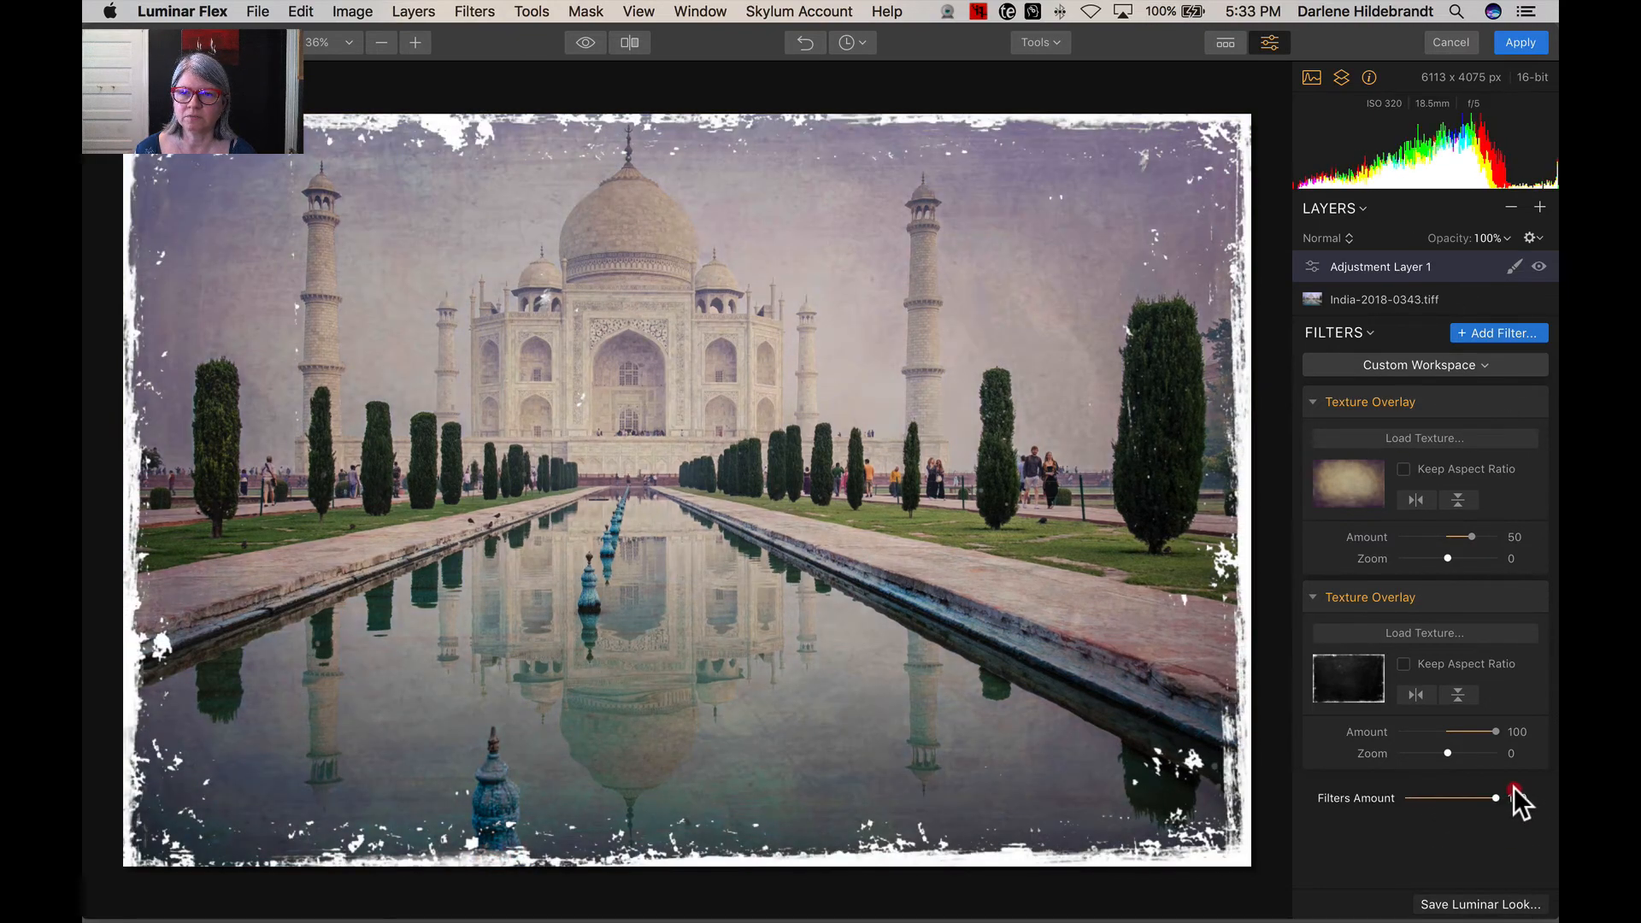
left_click(1335, 240)
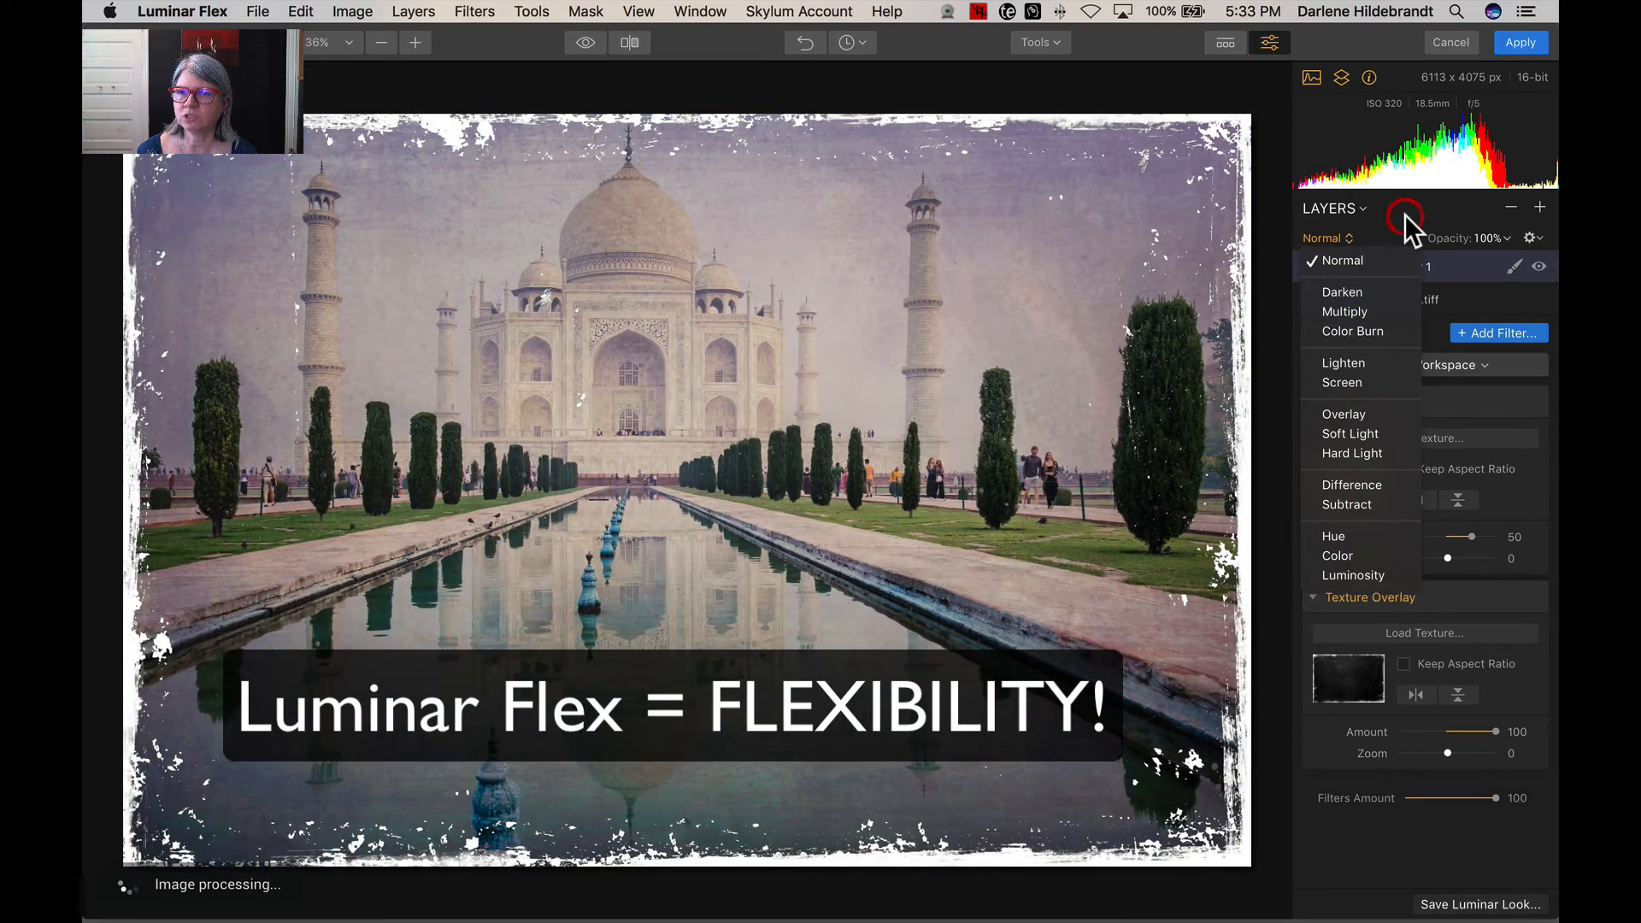
left_click(1404, 214)
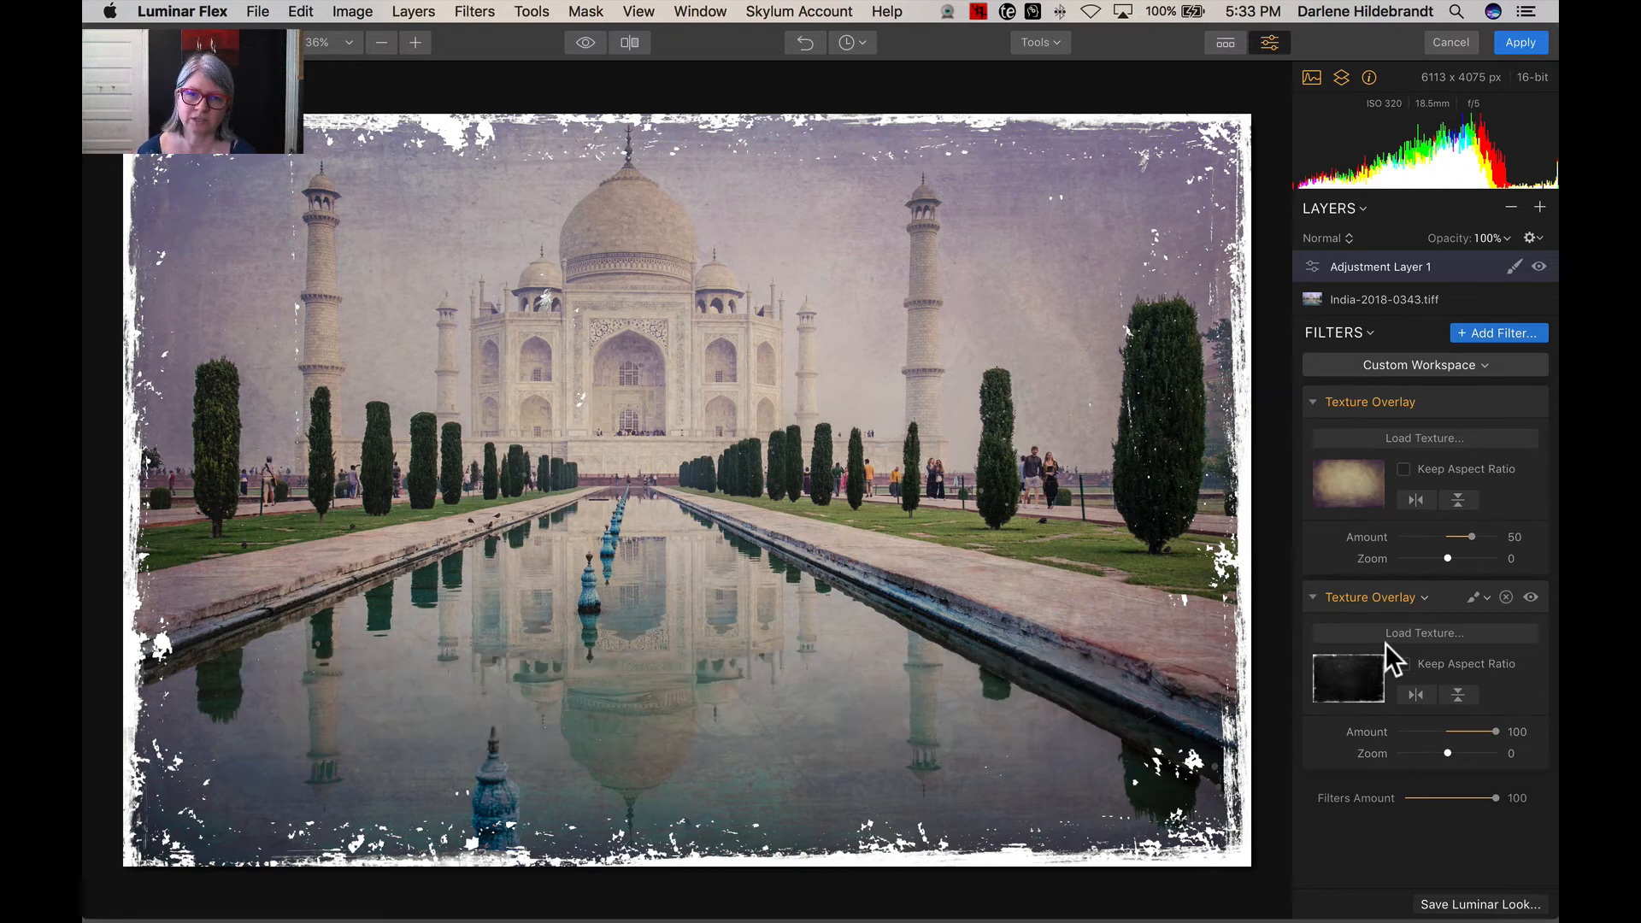
Apply the texture edits to return to Lightroom Classic, and compare the original and textured Taj Mahal photos side by side.
left_click(1520, 43)
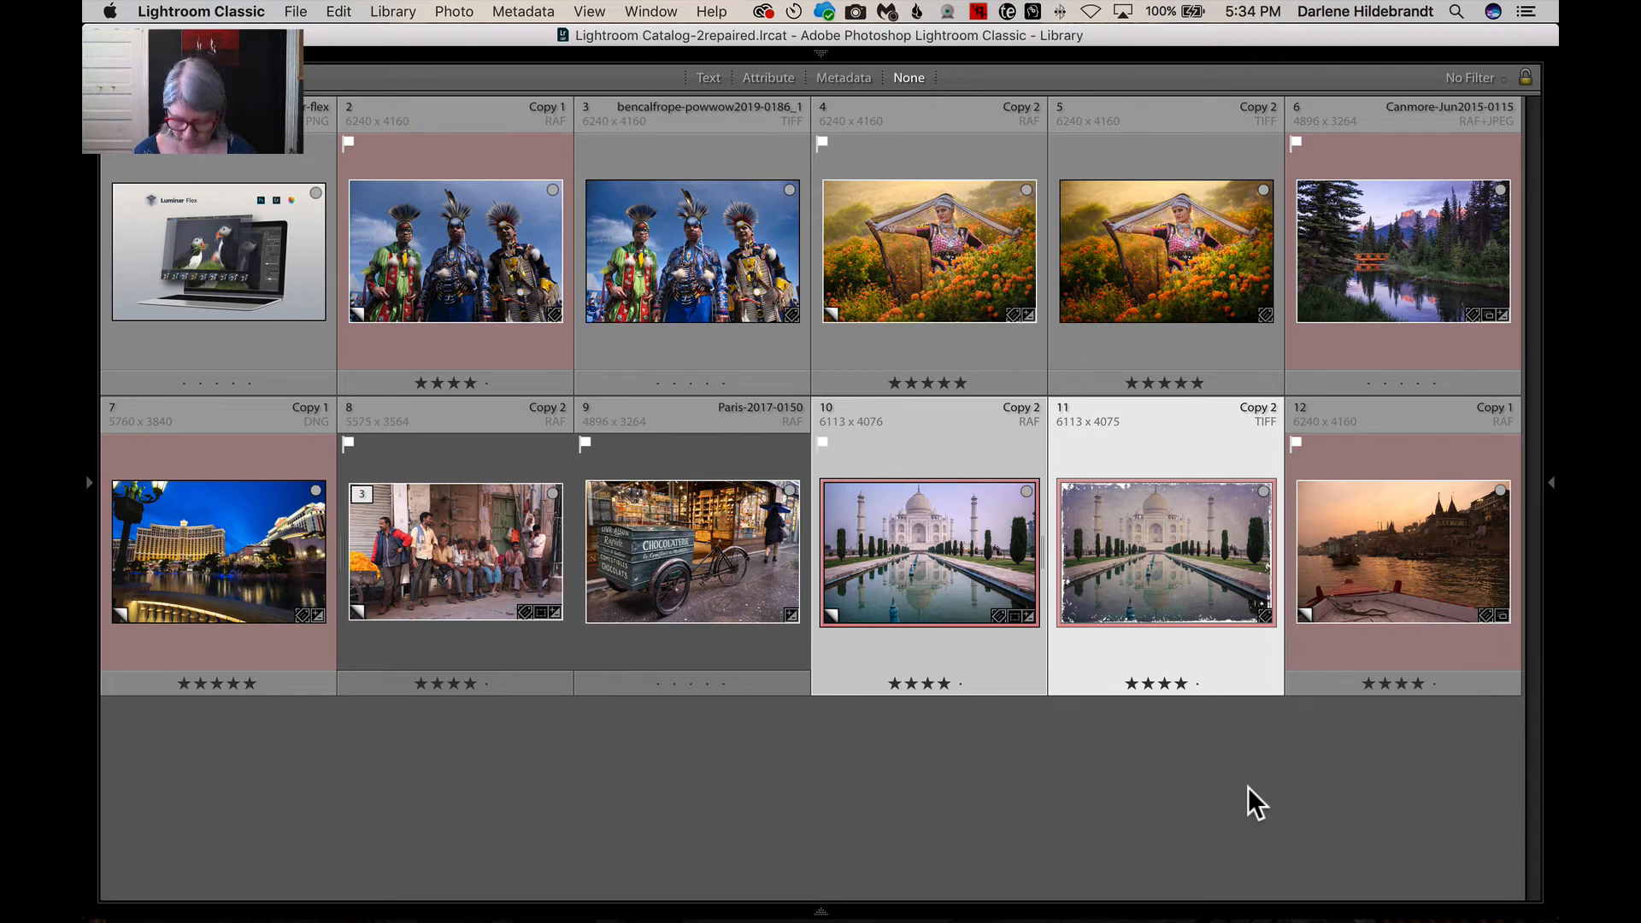
key("n")
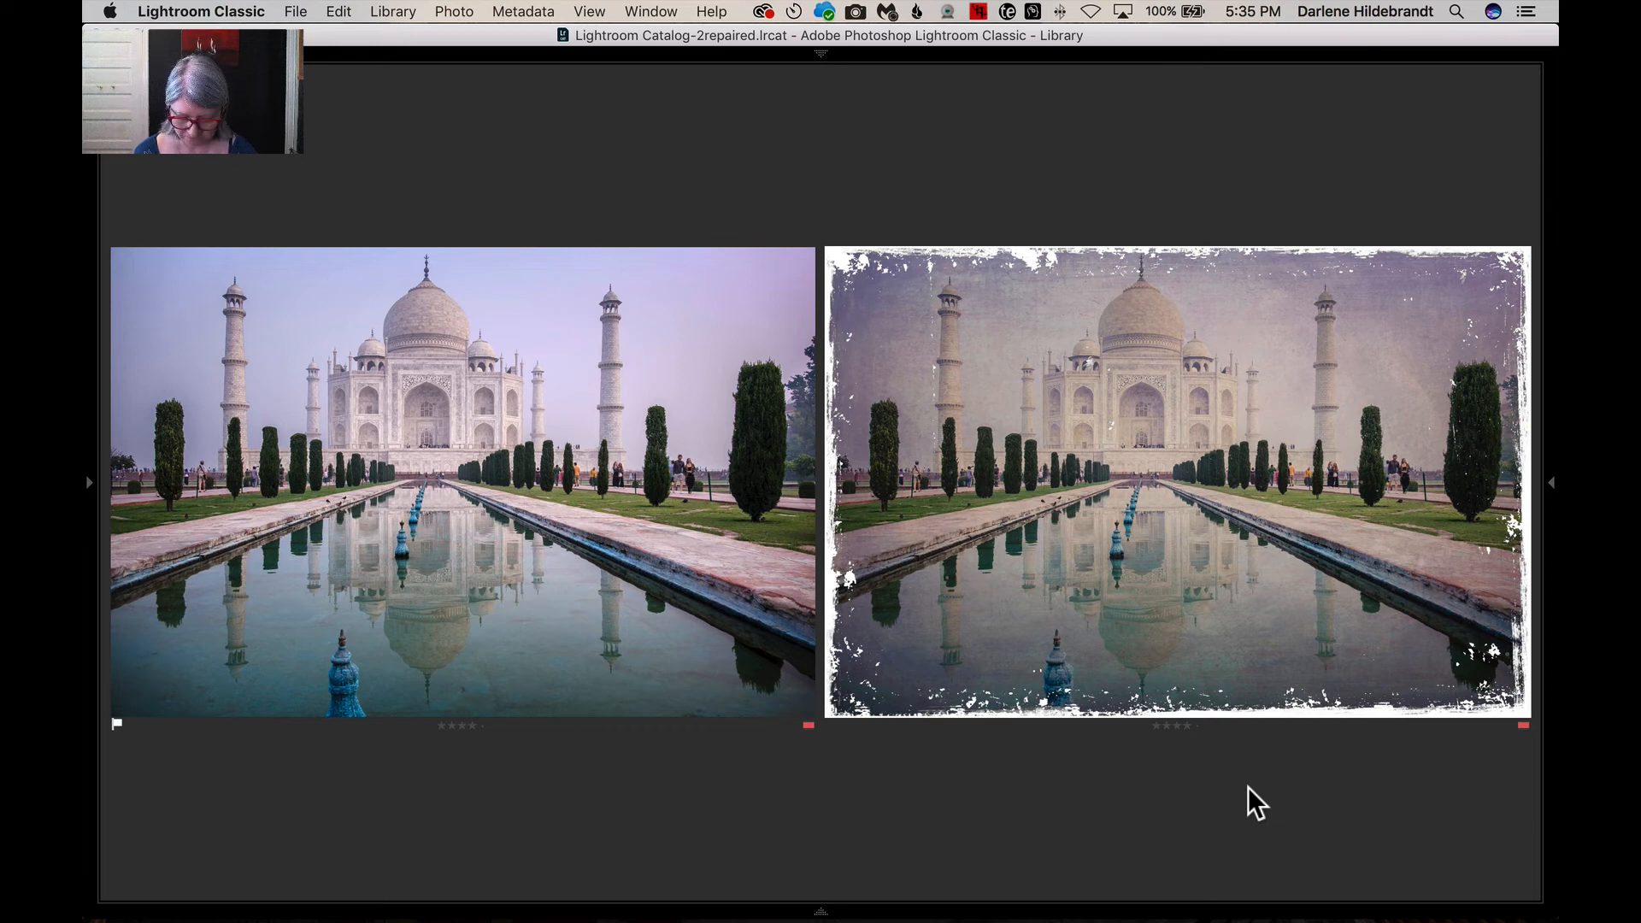
Leave the side-by-side comparison for the photo grid, and switch the Luminar Flex image's screen mode to include the title and menu bars.
key("g")
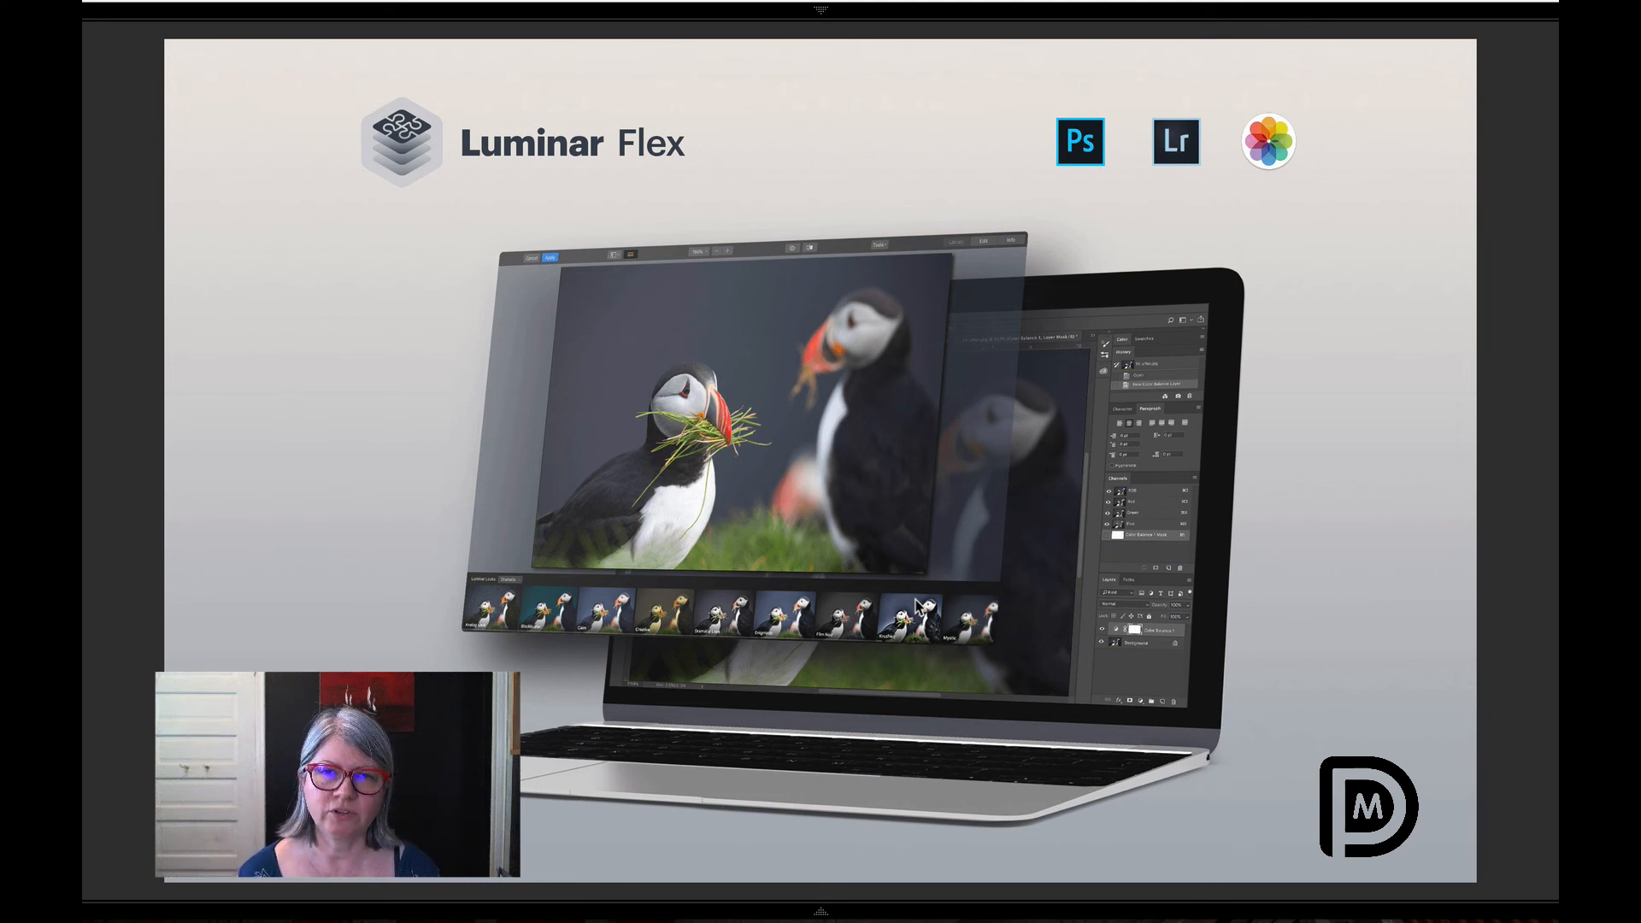
key("shift+f")
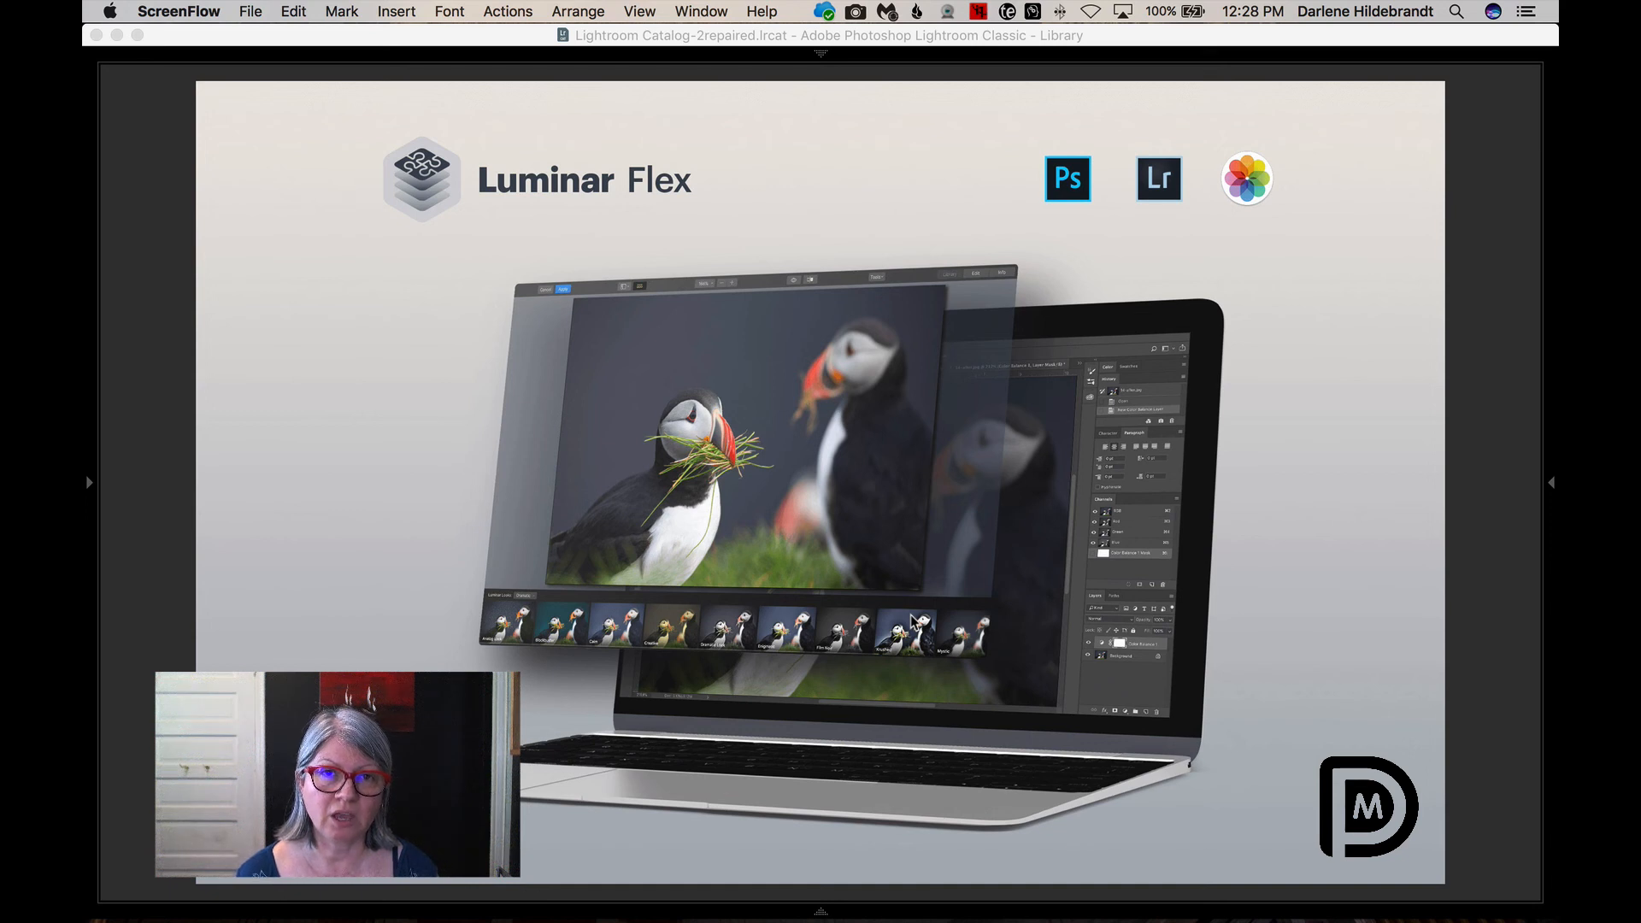